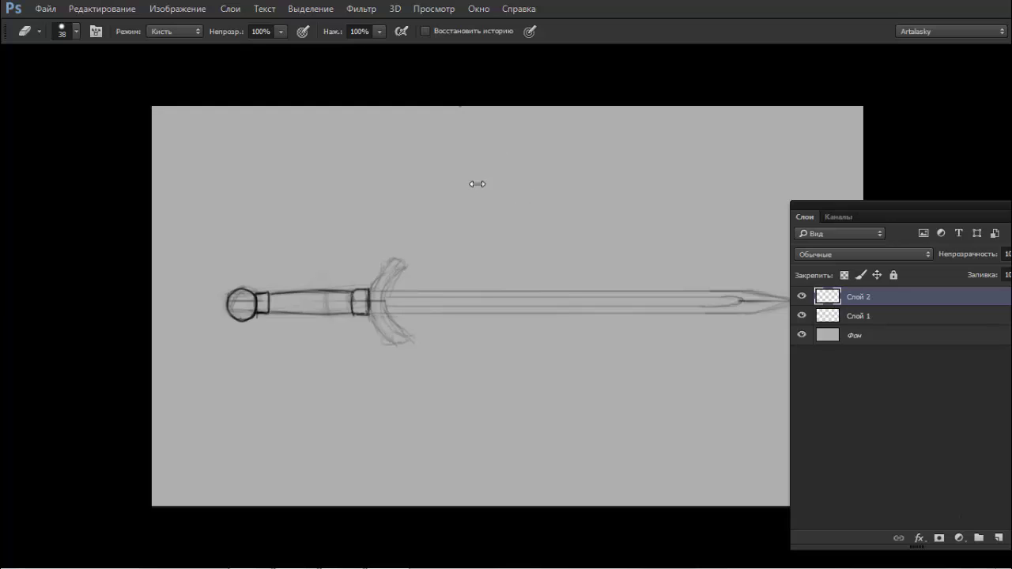
- Rotate the canvas view 90° so the sword stands upright, then return to the Brush
{"action": "key", "text": "r"}
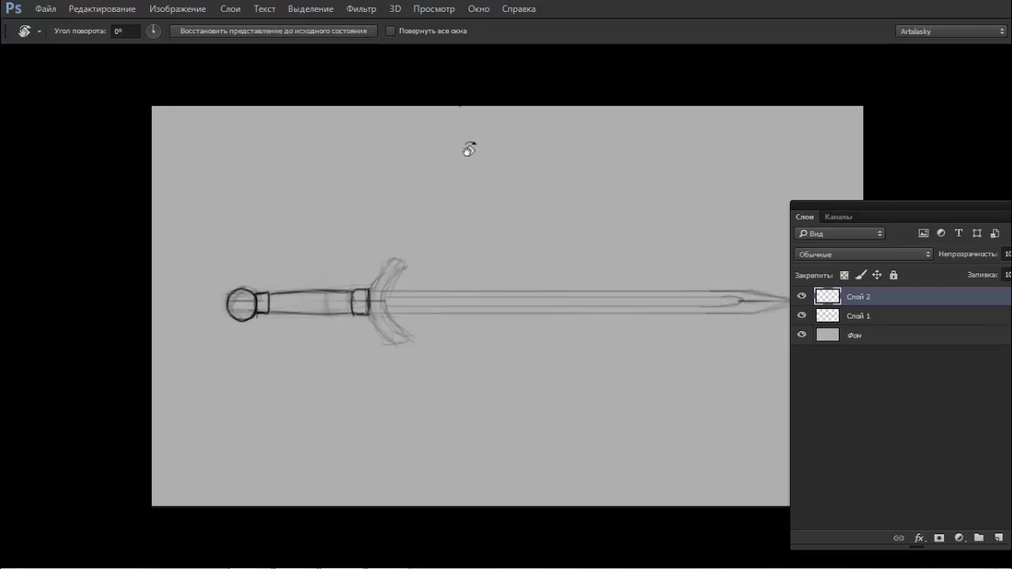
{"action": "mouse_move", "coordinate": [469, 149]}
{"action": "left_mouse_down"}
{"action": "mouse_move", "coordinate": [622, 167]}
{"action": "mouse_move", "coordinate": [689, 217]}
{"action": "left_mouse_up"}
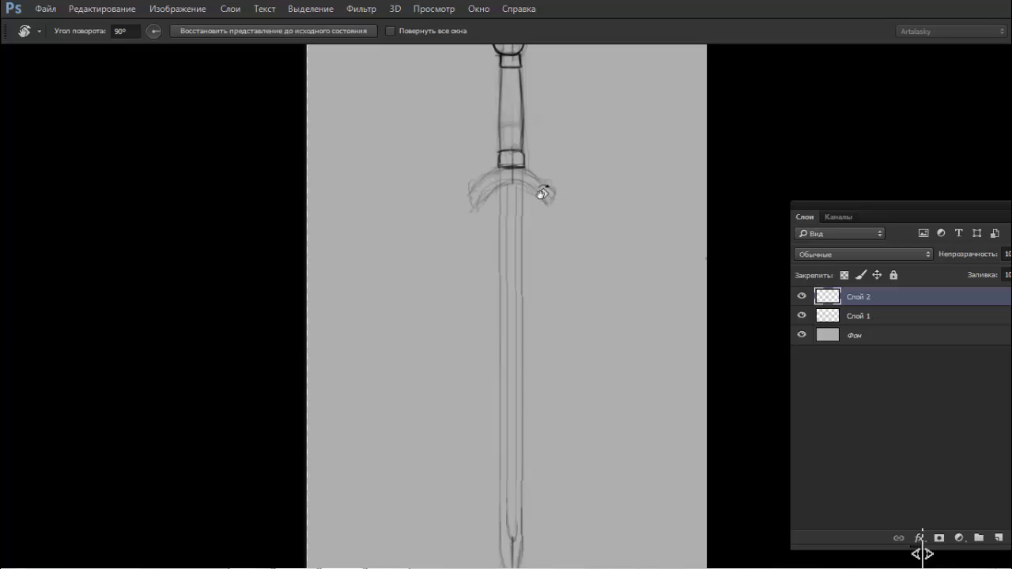
{"action": "key", "text": "b"}
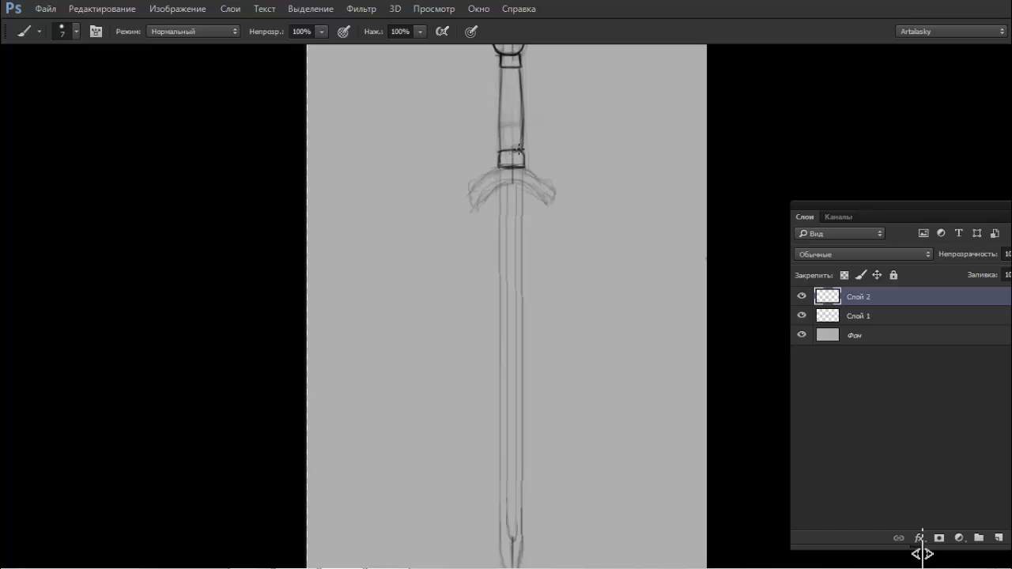
- Pan to the pommel and grip, undoing a stray curved stroke around the hilt
{"action": "scroll", "coordinate": [539, 146], "scroll_direction": "up", "scroll_amount": 2}
{"action": "scroll", "coordinate": [539, 144], "scroll_direction": "down", "scroll_amount": 1}
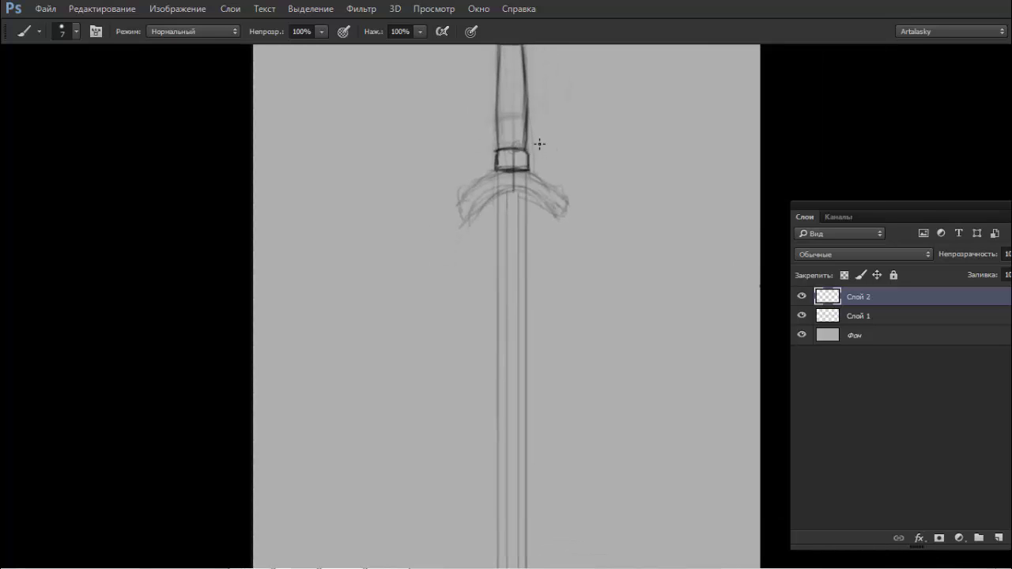
{"action": "left_click_drag", "start_coordinate": [549, 174], "coordinate": [553, 224]}
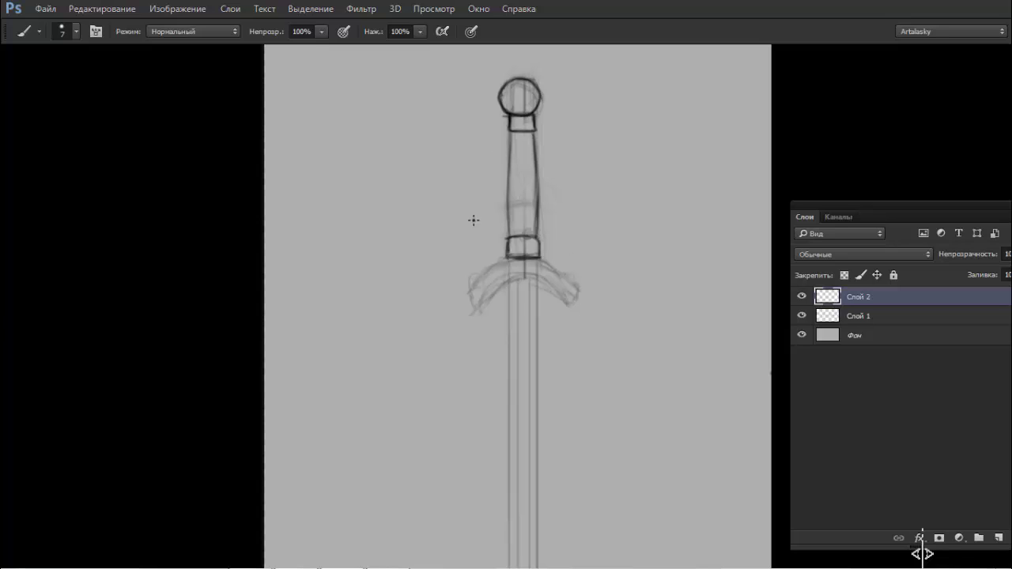
{"action": "left_click_drag", "start_coordinate": [561, 66], "coordinate": [451, 118]}
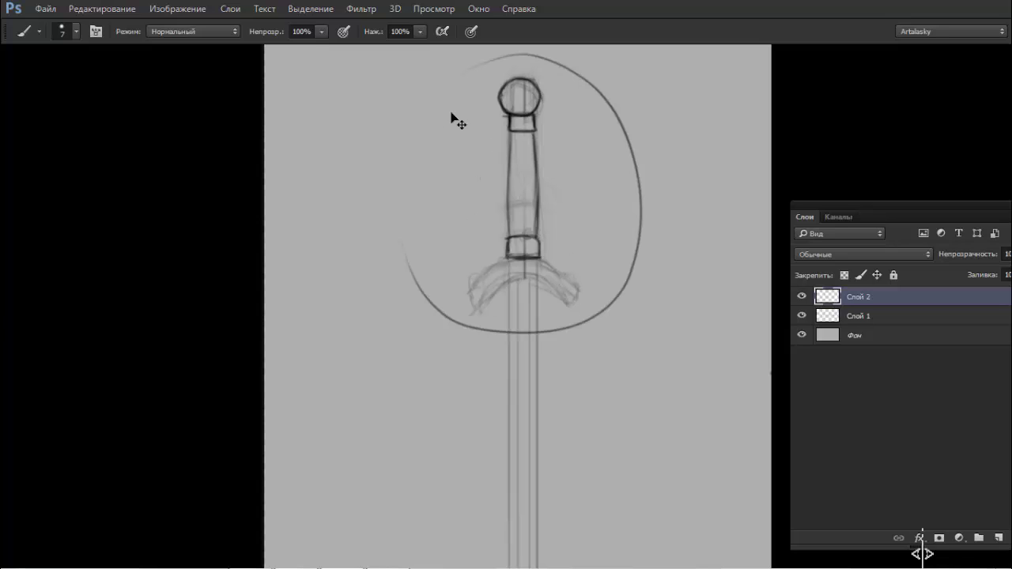
{"action": "key", "text": "ctrl+z"}
- Zoom out to see the whole sword, then zoom back in close on the hilt
{"action": "key", "text": "ctrl+minus"}
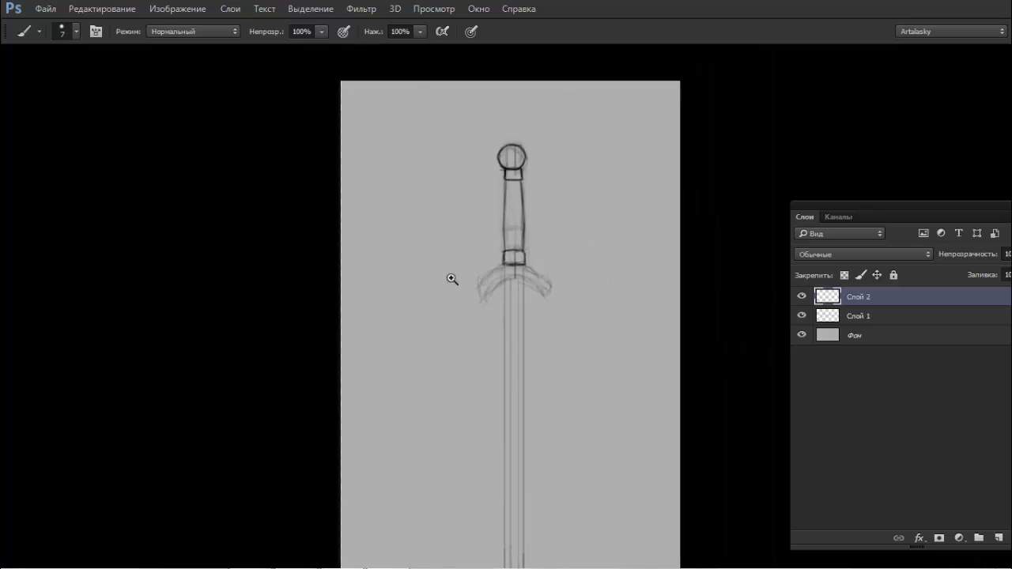
{"action": "key", "text": "ctrl+minus"}
{"action": "key", "text": "ctrl+plus"}
{"action": "key", "text": "ctrl+plus"}
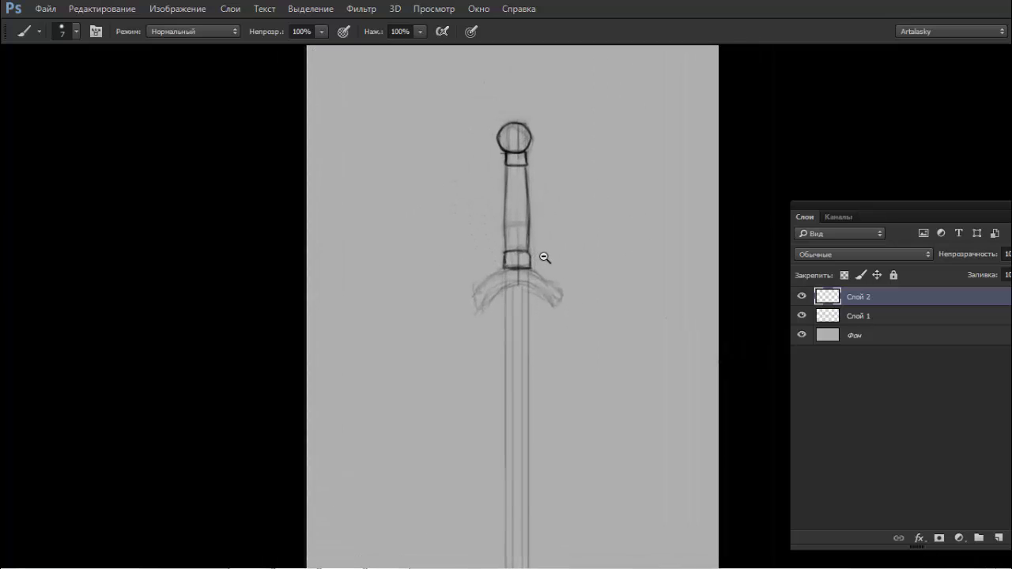
{"action": "key", "text": "ctrl+plus"}
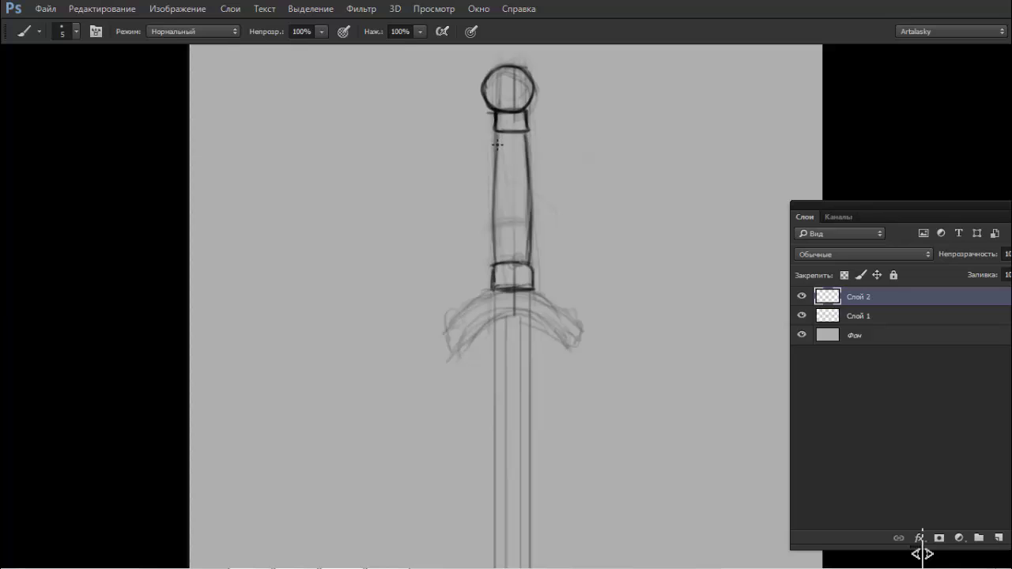
- Draw trial bands across the grip, then erase them
{"action": "left_click_drag", "start_coordinate": [520, 143], "coordinate": [493, 143]}
{"action": "mouse_move", "coordinate": [520, 162]}
{"action": "left_mouse_down"}
{"action": "mouse_move", "coordinate": [526, 171]}
{"action": "mouse_move", "coordinate": [498, 182]}
{"action": "mouse_move", "coordinate": [526, 186]}
{"action": "mouse_move", "coordinate": [502, 174]}
{"action": "mouse_move", "coordinate": [511, 188]}
{"action": "mouse_move", "coordinate": [498, 165]}
{"action": "mouse_move", "coordinate": [515, 163]}
{"action": "mouse_move", "coordinate": [517, 230]}
{"action": "mouse_move", "coordinate": [516, 161]}
{"action": "mouse_move", "coordinate": [522, 242]}
{"action": "mouse_move", "coordinate": [506, 192]}
{"action": "left_mouse_up"}
{"action": "key", "text": "e"}
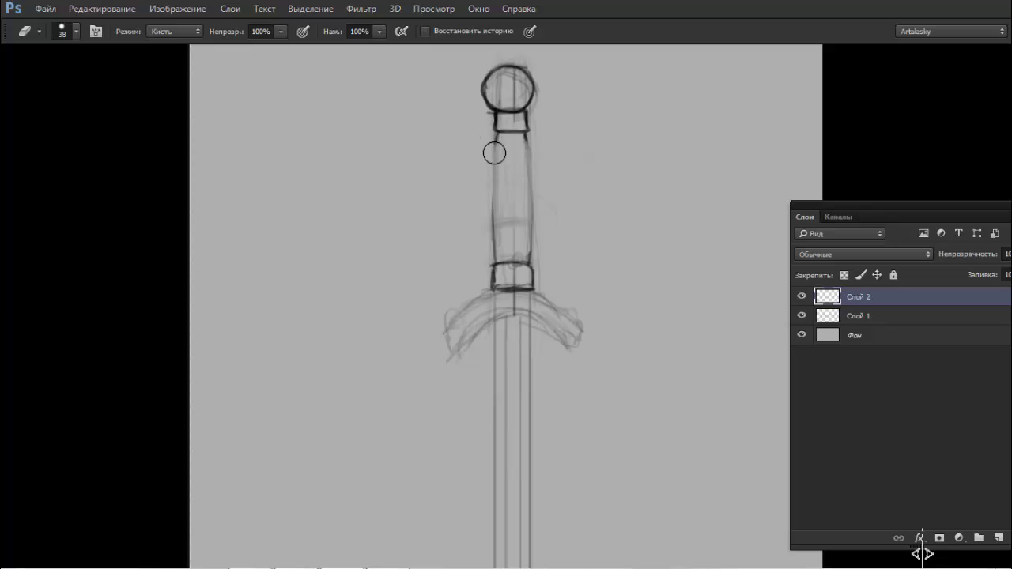
{"action": "key", "text": "b"}
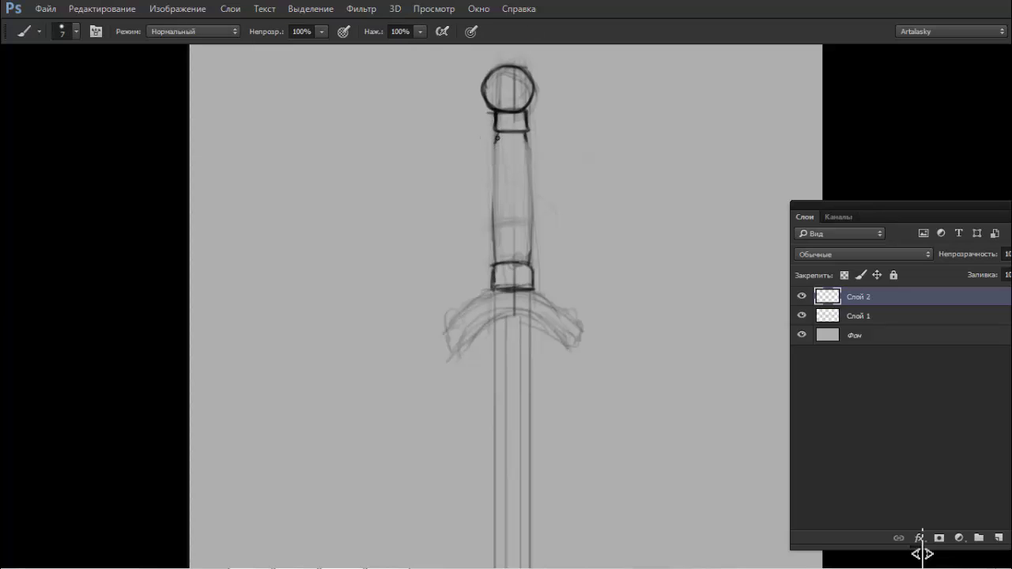
- Trace the grip's left and right edges as firm dark lines
{"action": "mouse_move", "coordinate": [498, 142]}
{"action": "left_mouse_down"}
{"action": "mouse_move", "coordinate": [494, 256]}
{"action": "mouse_move", "coordinate": [493, 145]}
{"action": "mouse_move", "coordinate": [492, 218]}
{"action": "left_mouse_up"}
{"action": "left_click_drag", "start_coordinate": [525, 134], "coordinate": [528, 260]}
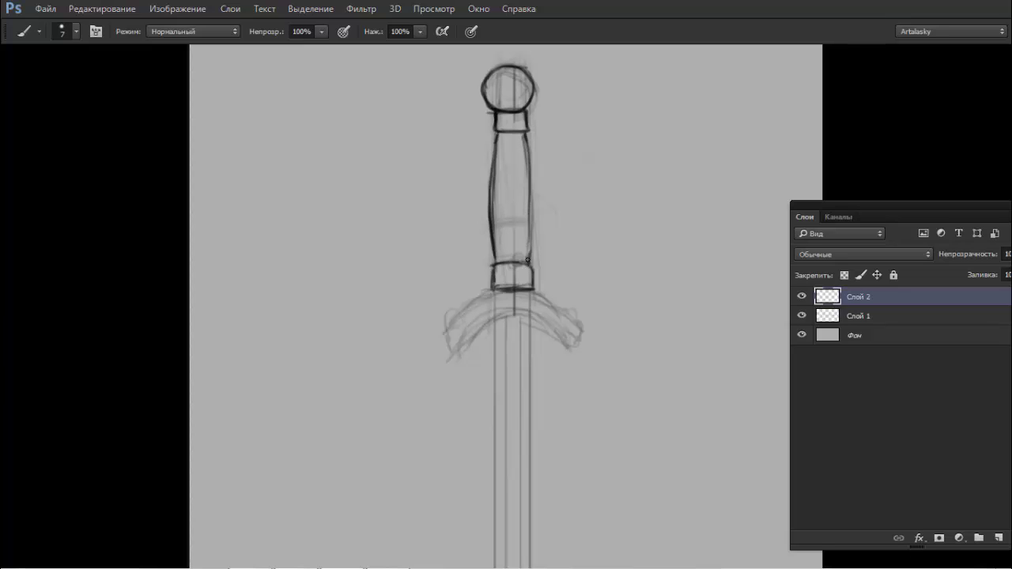
{"action": "left_click_drag", "start_coordinate": [529, 186], "coordinate": [529, 267]}
{"action": "left_click_drag", "start_coordinate": [525, 140], "coordinate": [531, 232]}
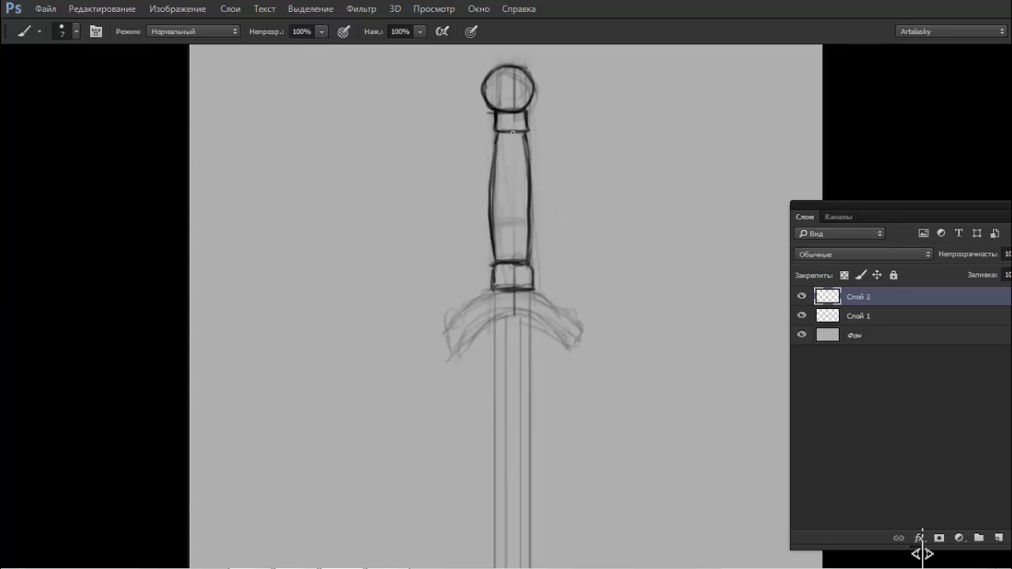
{"action": "left_click_drag", "start_coordinate": [493, 162], "coordinate": [492, 217]}
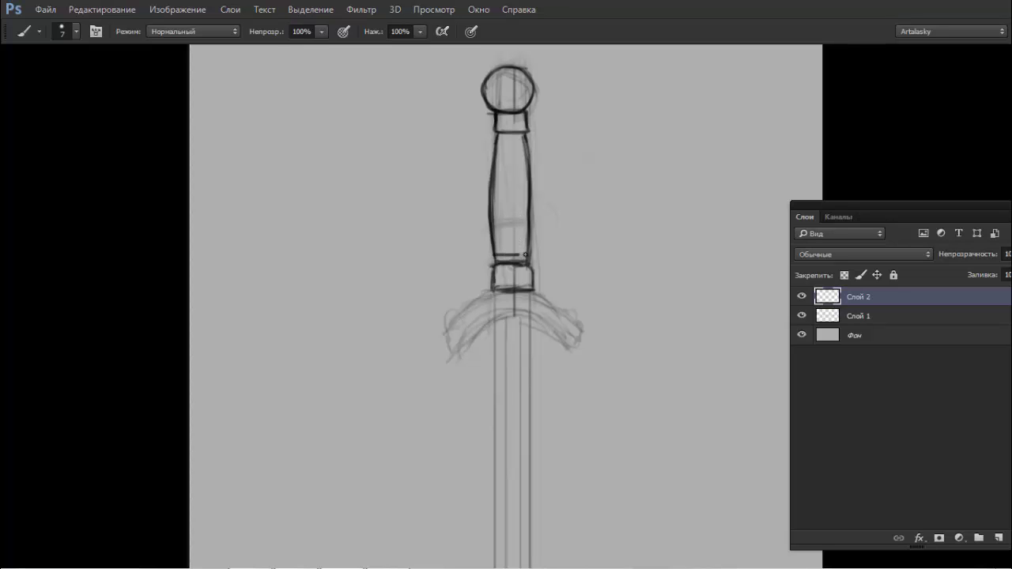
{"action": "scroll", "coordinate": [510, 266], "scroll_direction": "up", "scroll_amount": 2}
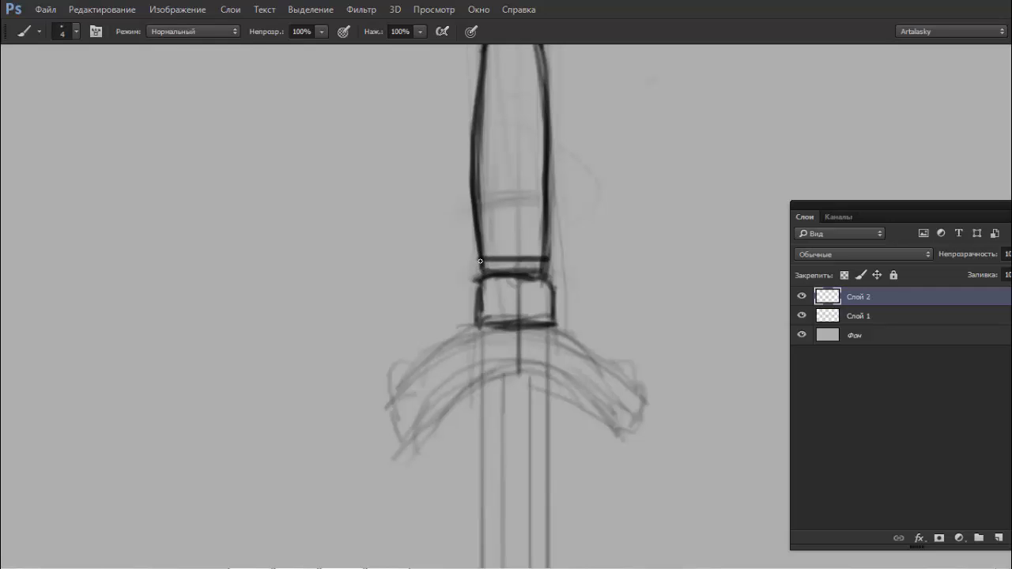
- Zoom in on the ring band below the grip and ink its top and lower edges
{"action": "key", "text": "e"}
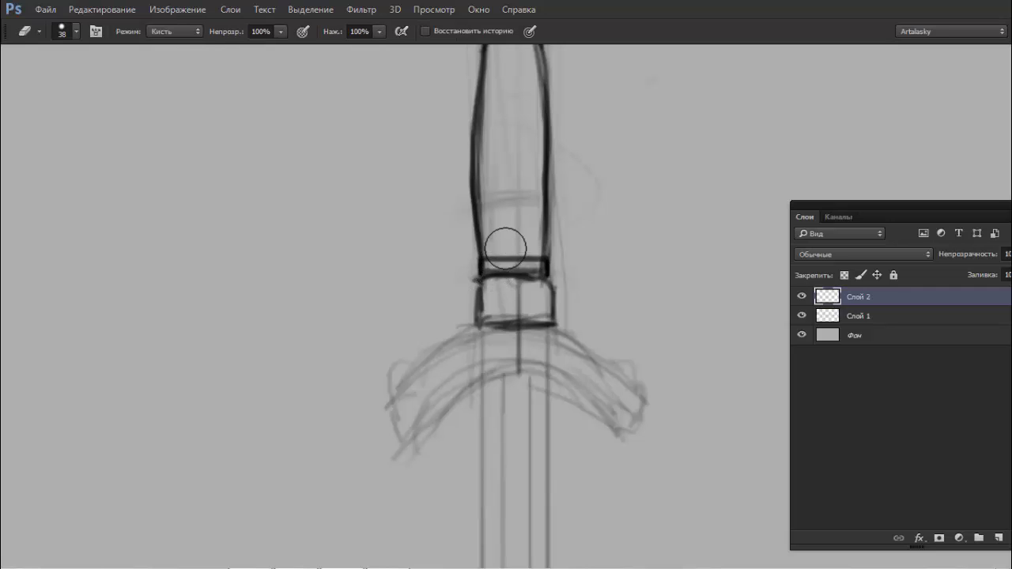
{"action": "right_click", "coordinate": [514, 252]}
{"action": "key", "text": "Escape"}
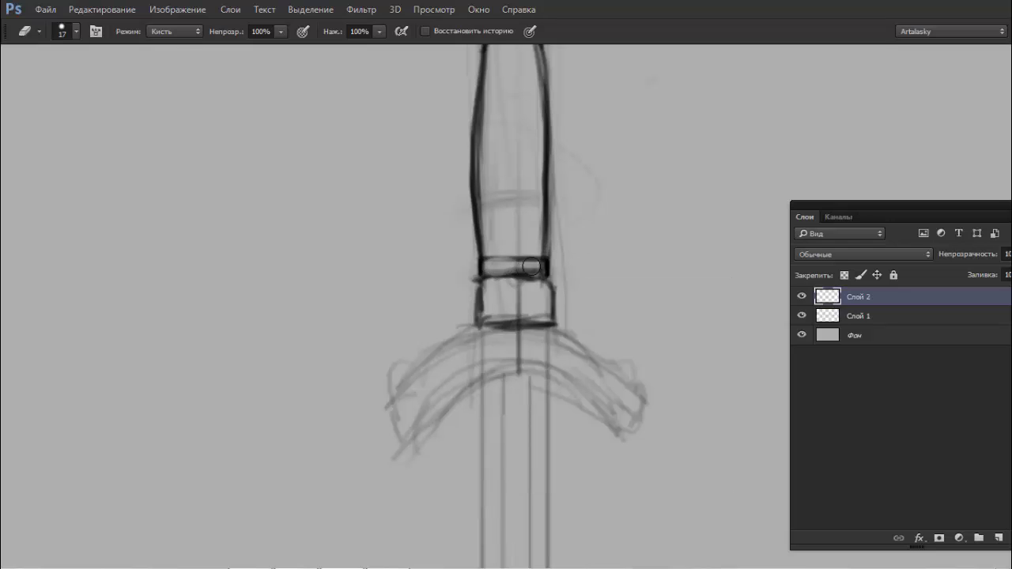
{"action": "key", "text": "z"}
{"action": "left_click", "coordinate": [486, 259]}
{"action": "key", "text": "b"}
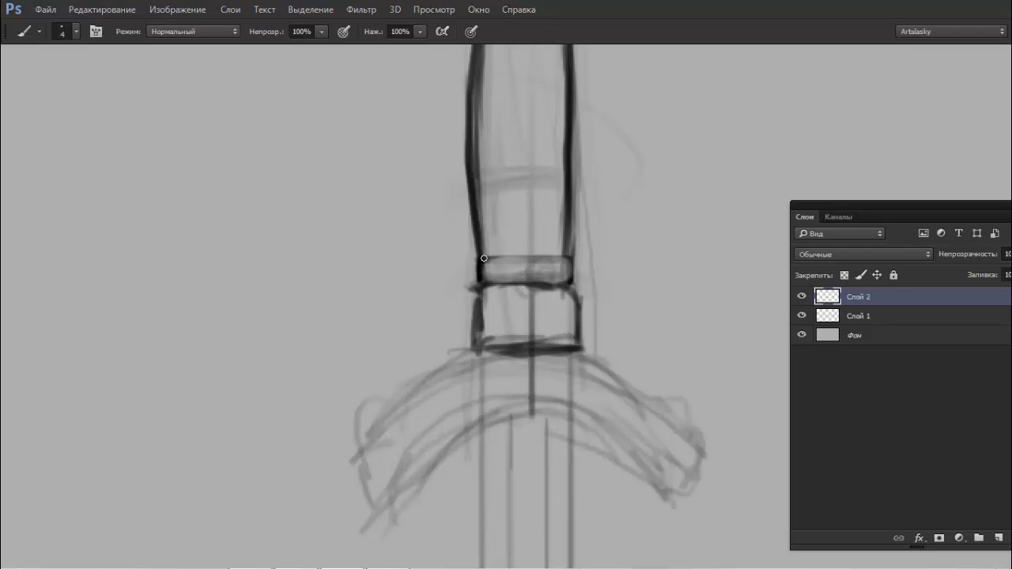
{"action": "left_click_drag", "start_coordinate": [479, 257], "coordinate": [549, 255]}
{"action": "left_click_drag", "start_coordinate": [481, 280], "coordinate": [560, 275]}
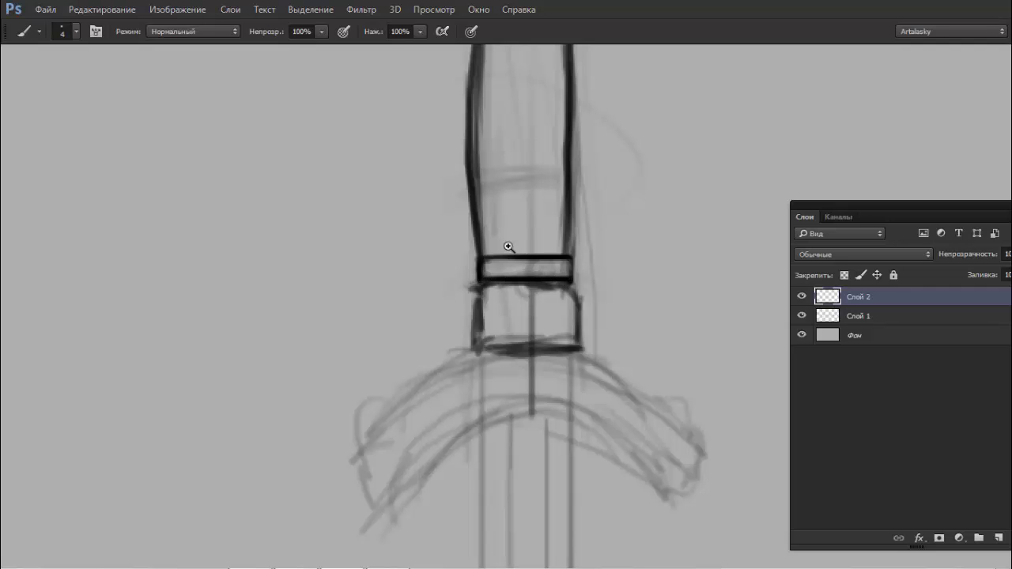
{"action": "mouse_move", "coordinate": [508, 246]}
{"action": "left_mouse_down"}
{"action": "mouse_move", "coordinate": [451, 249]}
{"action": "mouse_move", "coordinate": [505, 271]}
{"action": "left_mouse_up"}
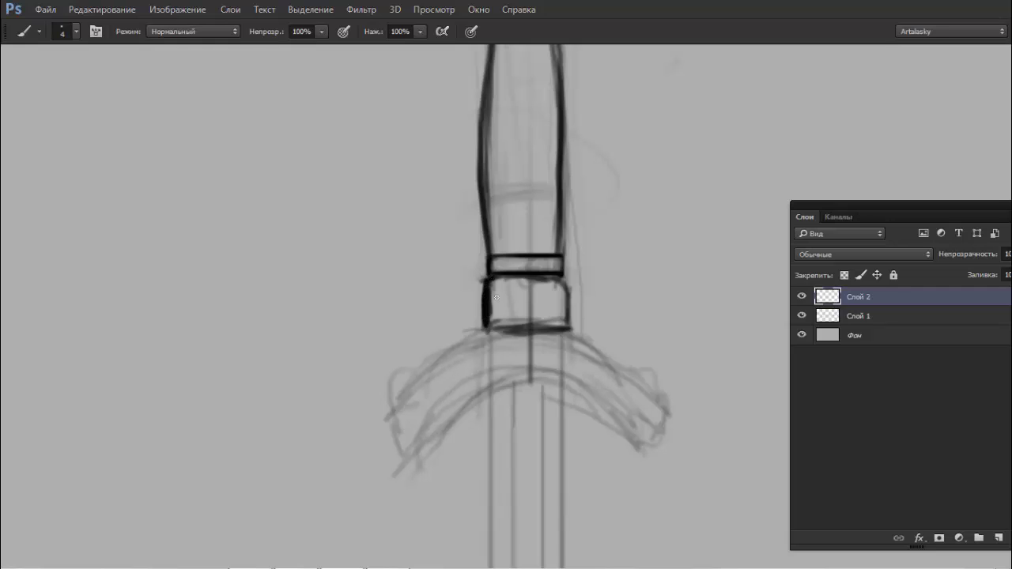
- Trim and touch up the collar block's left and right side strokes
{"action": "key", "text": "e"}
{"action": "mouse_move", "coordinate": [497, 297]}
{"action": "left_mouse_down"}
{"action": "mouse_move", "coordinate": [483, 315]}
{"action": "mouse_move", "coordinate": [485, 282]}
{"action": "left_mouse_up"}
{"action": "key", "text": "b"}
{"action": "key", "text": "e"}
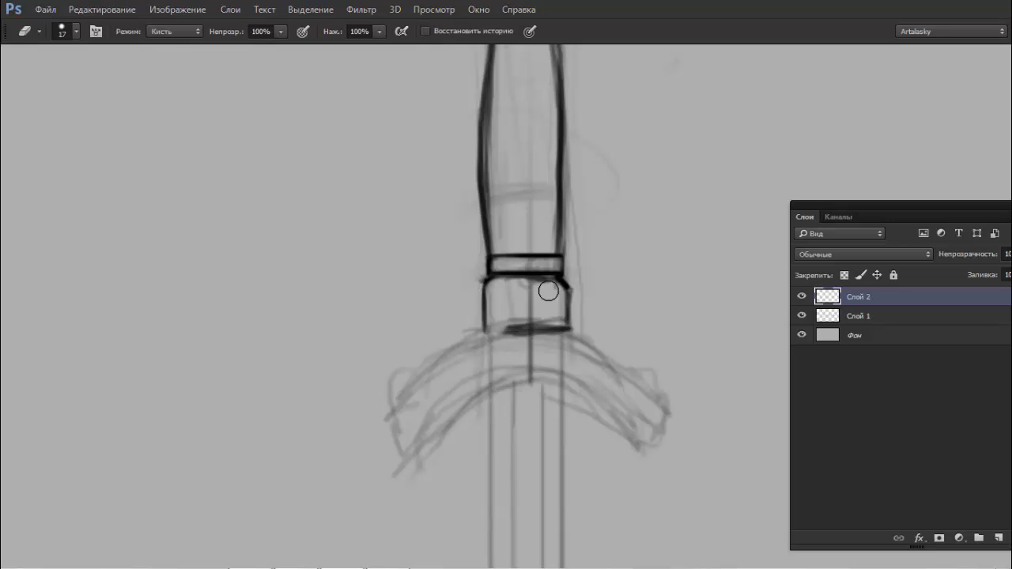
{"action": "left_click_drag", "start_coordinate": [551, 290], "coordinate": [551, 307]}
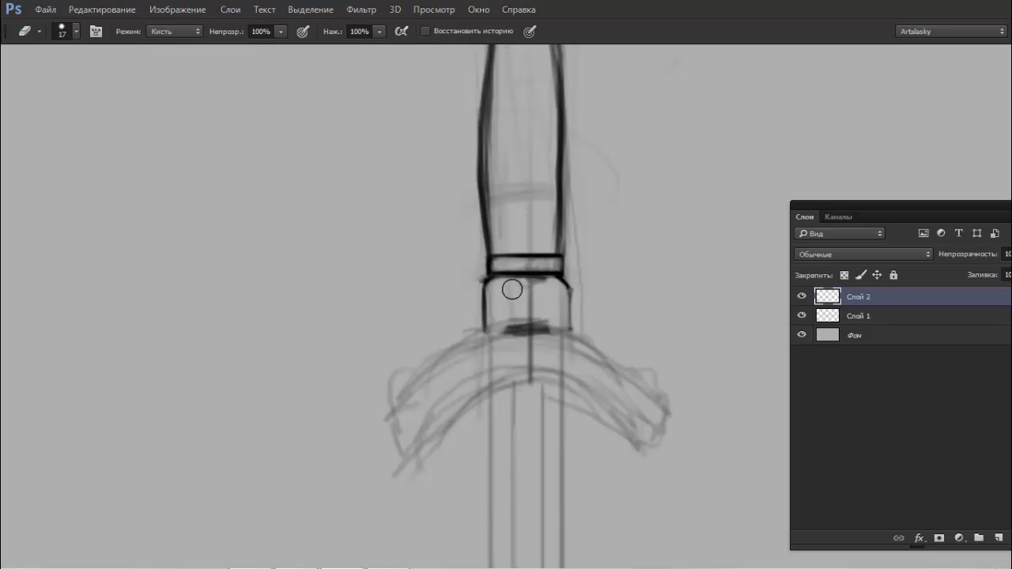
{"action": "key", "text": "b"}
{"action": "mouse_move", "coordinate": [567, 290]}
{"action": "left_mouse_down"}
{"action": "mouse_move", "coordinate": [571, 330]}
{"action": "mouse_move", "coordinate": [558, 321]}
{"action": "mouse_move", "coordinate": [569, 286]}
{"action": "left_mouse_up"}
{"action": "key", "text": "e"}
{"action": "key", "text": "b"}
{"action": "key", "text": "e"}
{"action": "key", "text": "b"}
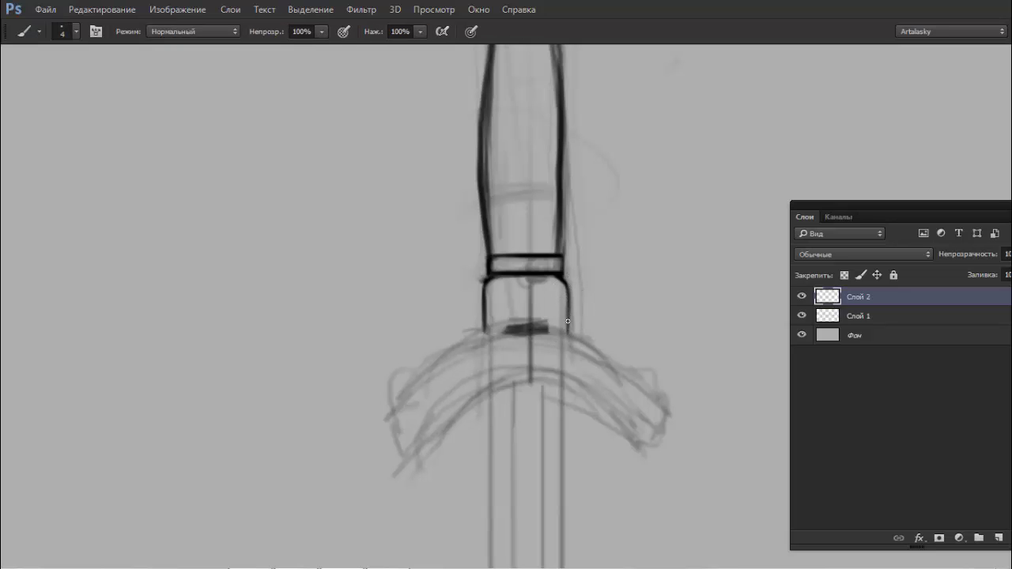
- Ink the collar's bottom edge above the crossguard, redrawing it after undoing a thick line
{"action": "left_click_drag", "start_coordinate": [504, 143], "coordinate": [511, 195]}
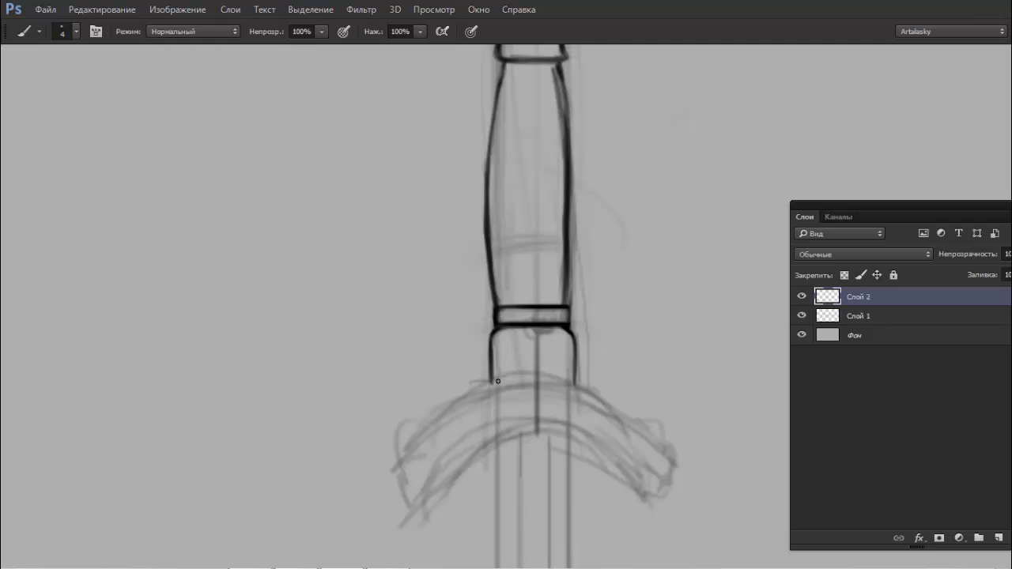
{"action": "left_click_drag", "start_coordinate": [547, 382], "coordinate": [572, 382]}
{"action": "left_click_drag", "start_coordinate": [503, 385], "coordinate": [571, 384]}
{"action": "key", "text": "ctrl+z"}
{"action": "left_click_drag", "start_coordinate": [502, 384], "coordinate": [574, 384]}
{"action": "scroll", "coordinate": [553, 371], "scroll_direction": "down", "scroll_amount": 2}
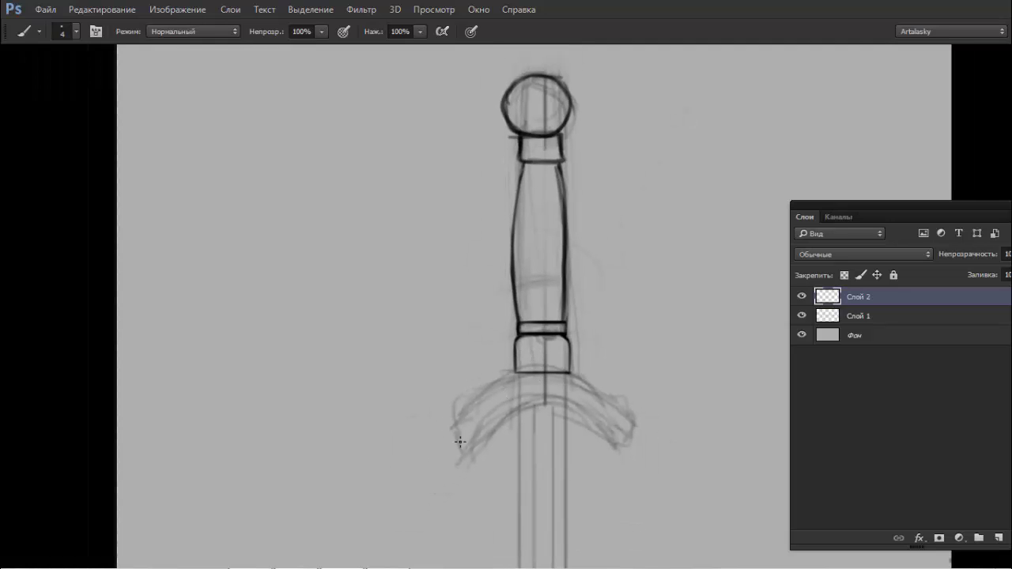
- Undo a crossguard stroke, erase the grip's rough right outline, and redraw it darker
{"action": "mouse_move", "coordinate": [459, 439]}
{"action": "left_mouse_down"}
{"action": "mouse_move", "coordinate": [528, 381]}
{"action": "mouse_move", "coordinate": [622, 425]}
{"action": "left_mouse_up"}
{"action": "key", "text": "ctrl+z"}
{"action": "left_click", "coordinate": [588, 257]}
{"action": "key", "text": "e"}
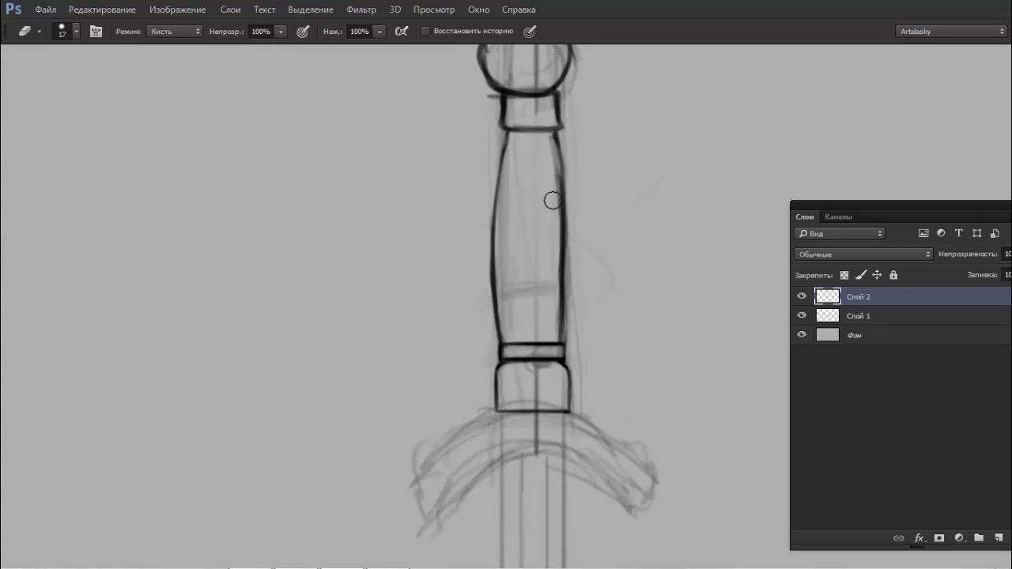
{"action": "left_click_drag", "start_coordinate": [551, 201], "coordinate": [550, 322]}
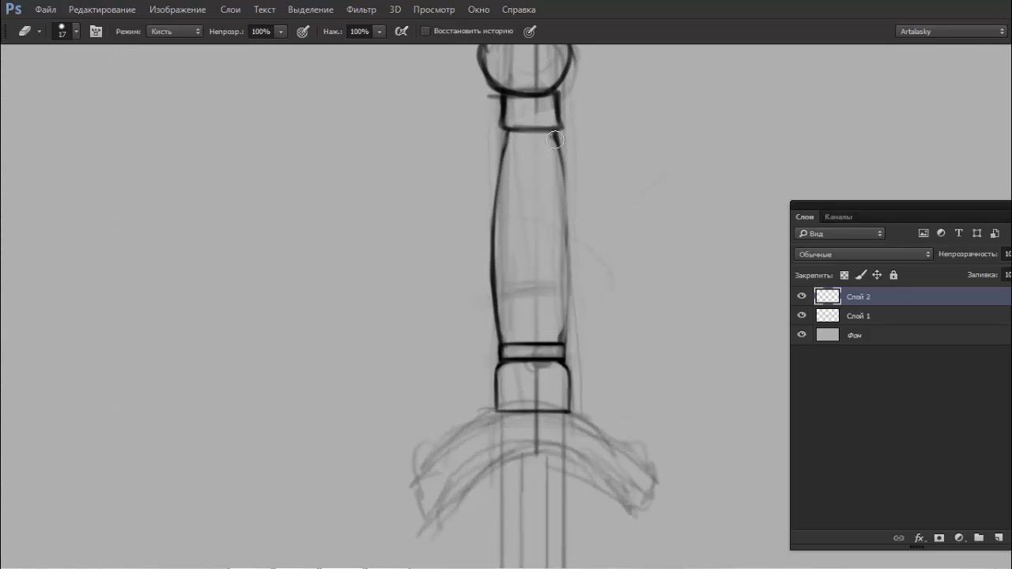
{"action": "key", "text": "b"}
{"action": "mouse_move", "coordinate": [571, 228]}
{"action": "left_mouse_down"}
{"action": "mouse_move", "coordinate": [568, 264]}
{"action": "mouse_move", "coordinate": [611, 190]}
{"action": "left_mouse_up"}
{"action": "key", "text": "l"}
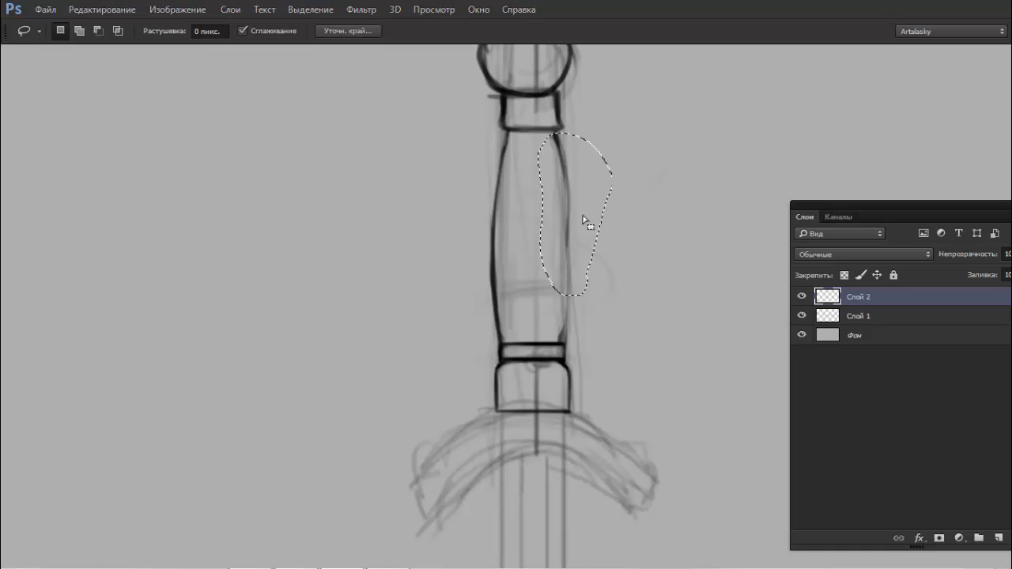
- Lasso the grip's left outline copy and shift it right beside the grip, nudging it back slightly
{"action": "mouse_move", "coordinate": [523, 137]}
{"action": "left_mouse_down"}
{"action": "mouse_move", "coordinate": [490, 340]}
{"action": "mouse_move", "coordinate": [510, 348]}
{"action": "left_mouse_up"}
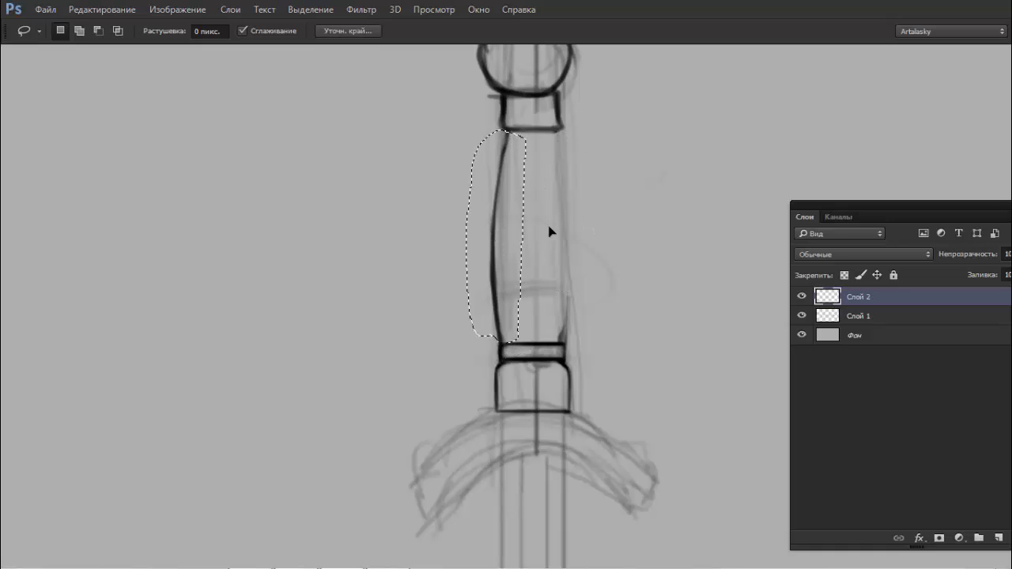
{"action": "left_click_drag", "start_coordinate": [474, 229], "coordinate": [616, 225]}
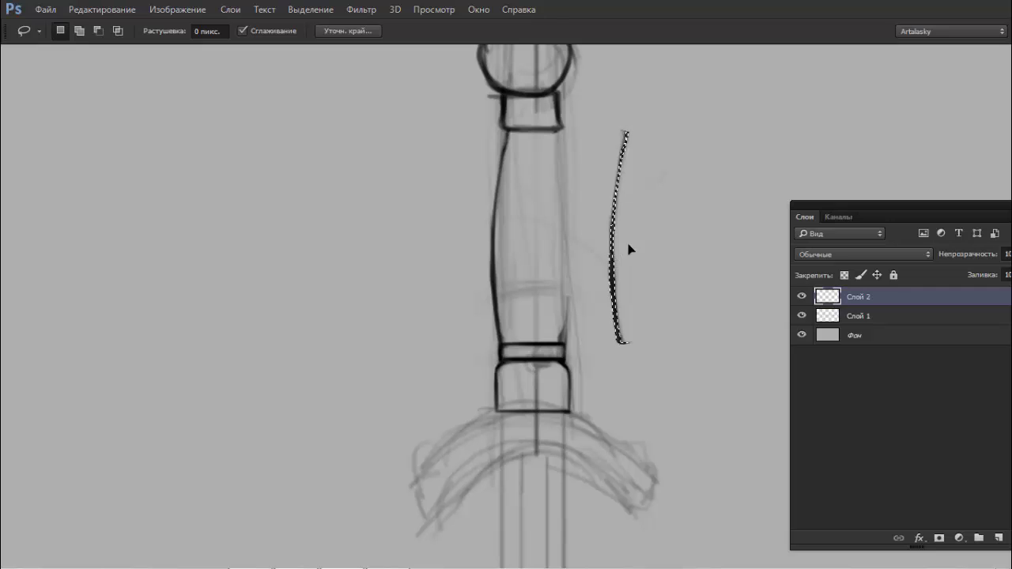
{"action": "left_click_drag", "start_coordinate": [614, 248], "coordinate": [718, 225]}
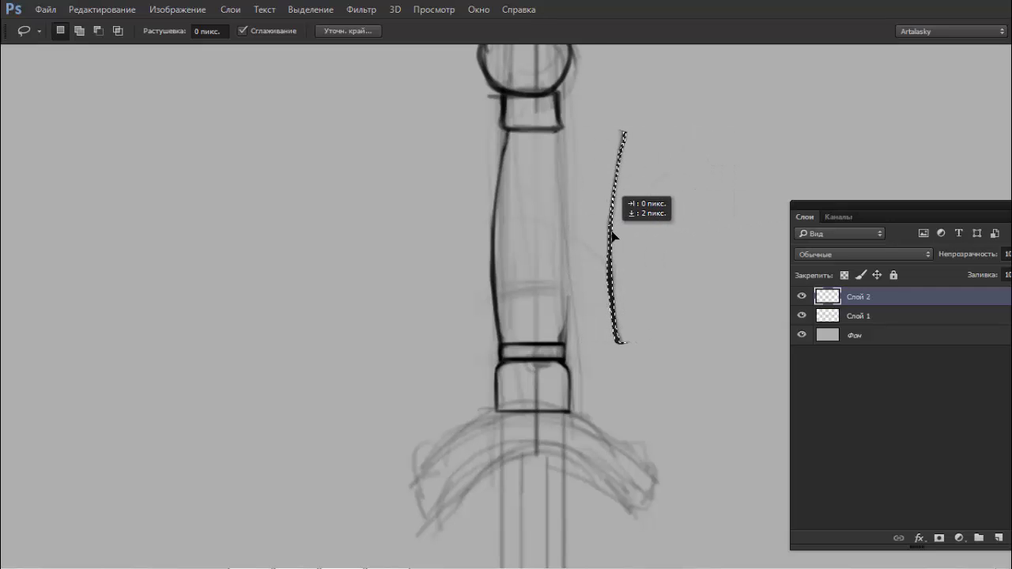
{"action": "left_click_drag", "start_coordinate": [717, 225], "coordinate": [644, 211]}
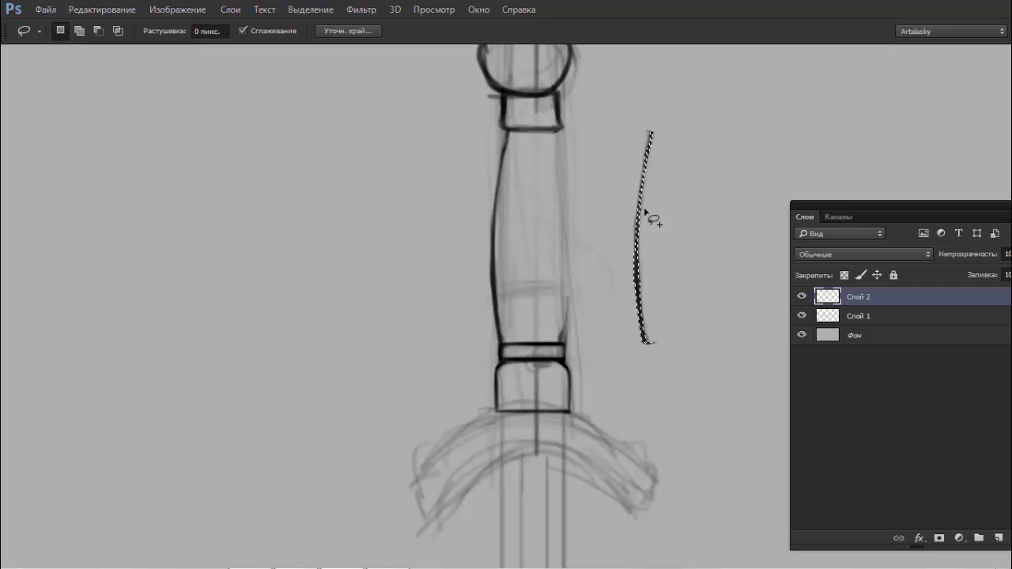
- Apply Edit > Transform > Flip Horizontal to the curve, comparing with undo/redo before reapplying
{"action": "left_click", "coordinate": [118, 11]}
{"action": "mouse_move", "coordinate": [271, 302]}
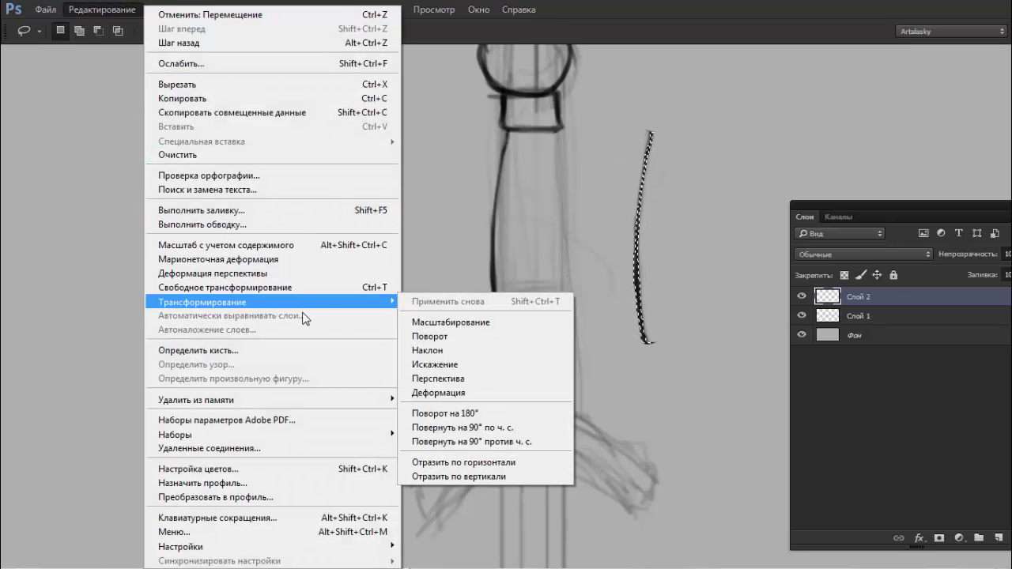
{"action": "left_click", "coordinate": [480, 466]}
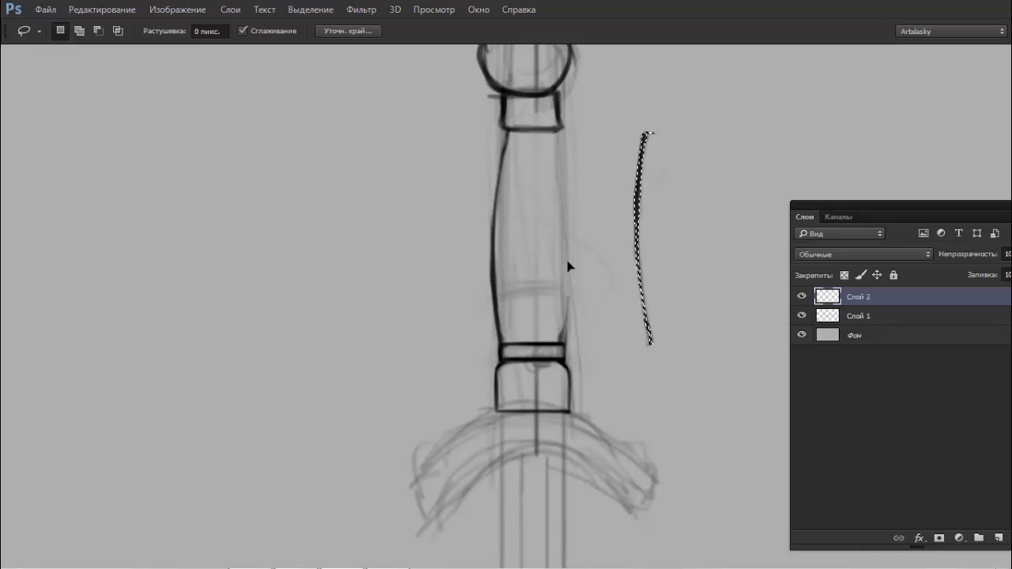
{"action": "key", "text": "ctrl+z"}
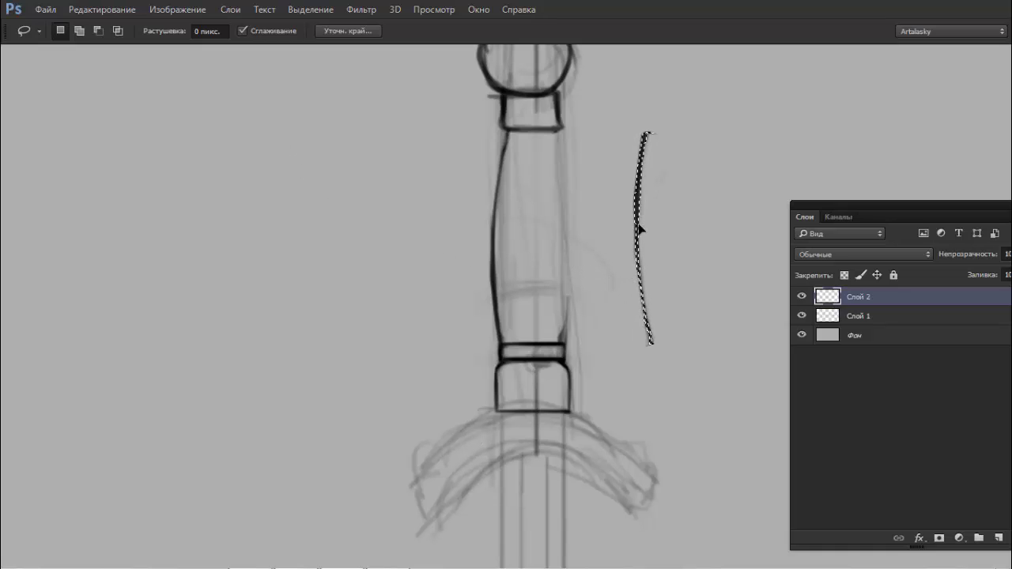
{"action": "key", "text": "ctrl+z"}
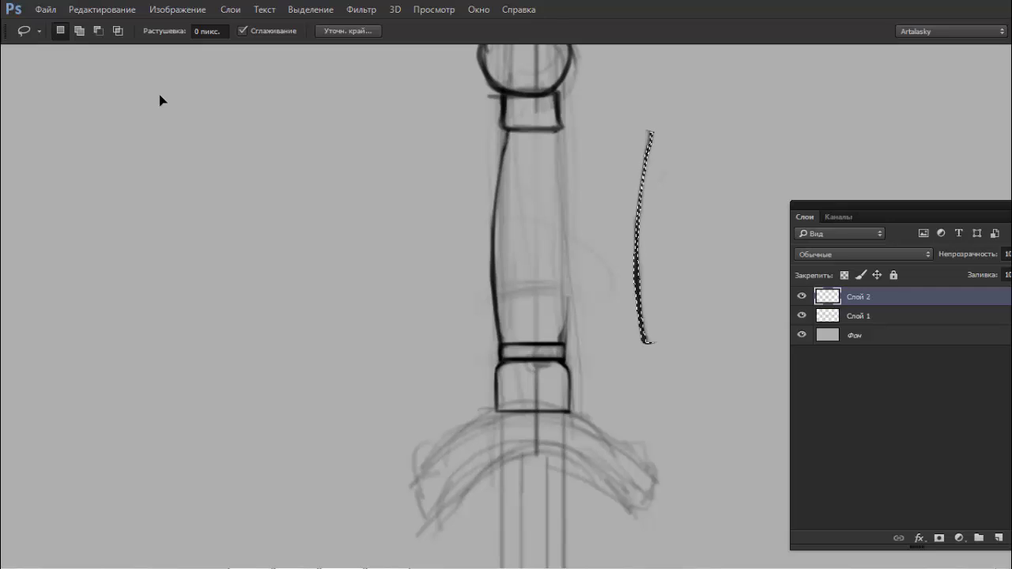
{"action": "key", "text": "ctrl+z"}
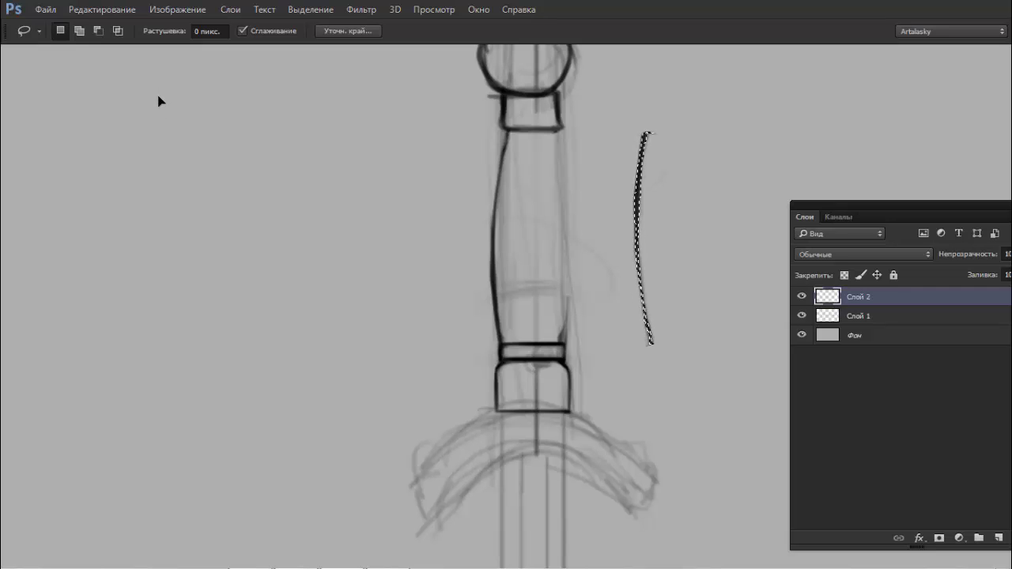
{"action": "key", "text": "ctrl+z"}
{"action": "left_click", "coordinate": [102, 10]}
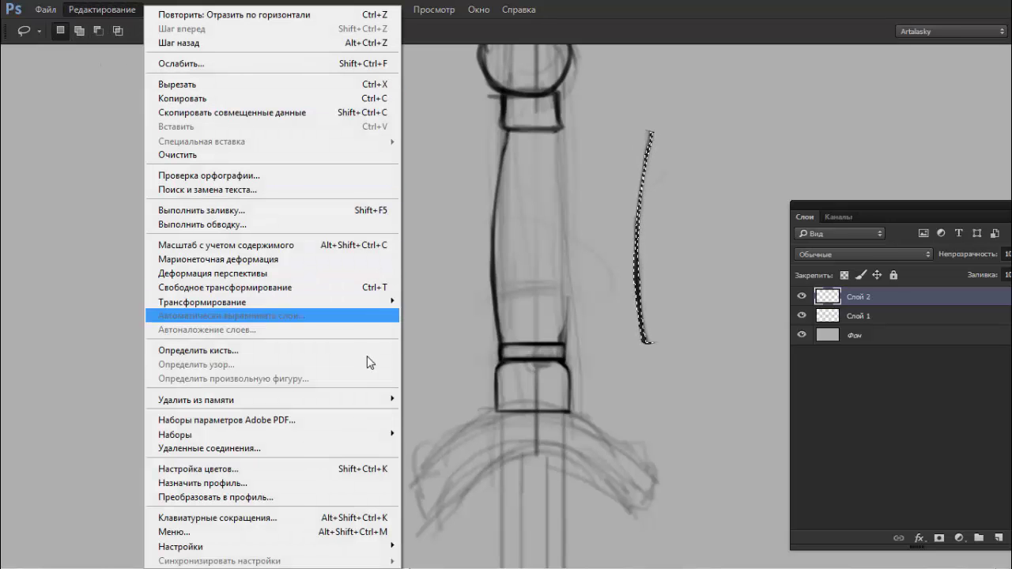
{"action": "left_click", "coordinate": [459, 463]}
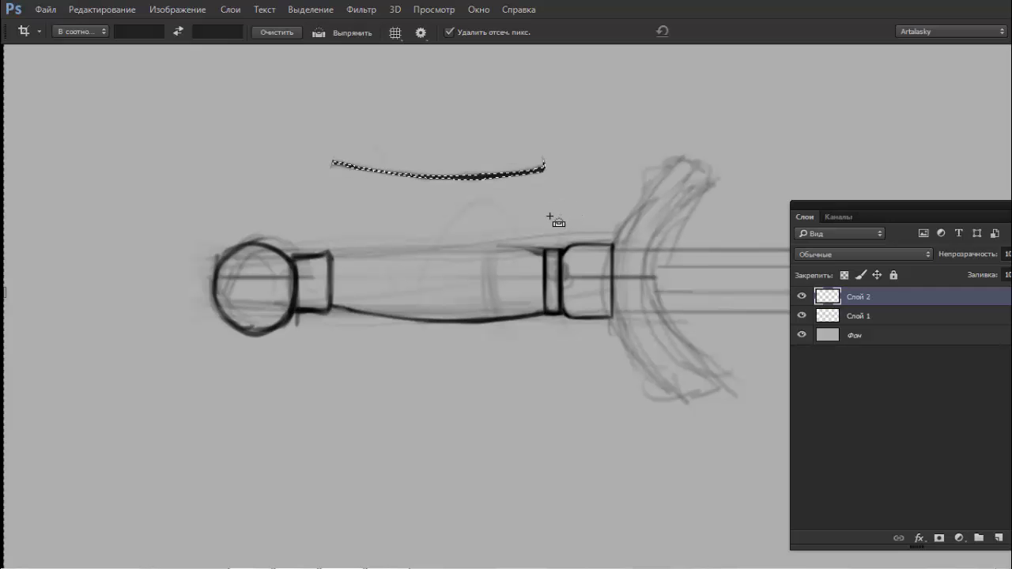
- Rotate the view and flip the copied curve with Edit > Transform > Flip Vertical
{"action": "key", "text": "r"}
{"action": "mouse_move", "coordinate": [541, 199]}
{"action": "left_mouse_down"}
{"action": "mouse_move", "coordinate": [672, 312]}
{"action": "mouse_move", "coordinate": [547, 190]}
{"action": "left_mouse_up"}
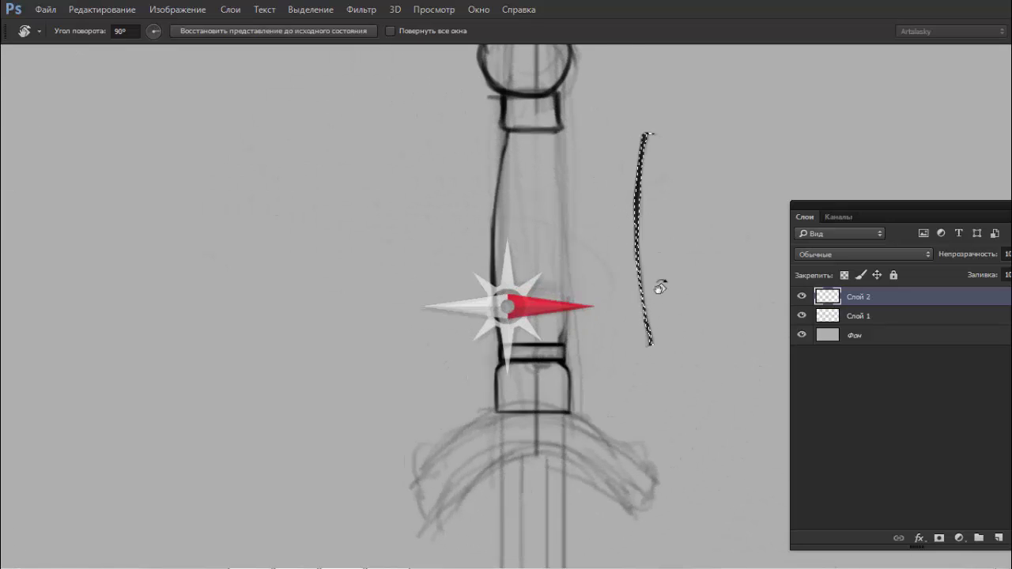
{"action": "mouse_move", "coordinate": [547, 190]}
{"action": "left_mouse_down"}
{"action": "mouse_move", "coordinate": [634, 228]}
{"action": "mouse_move", "coordinate": [619, 210]}
{"action": "left_mouse_up"}
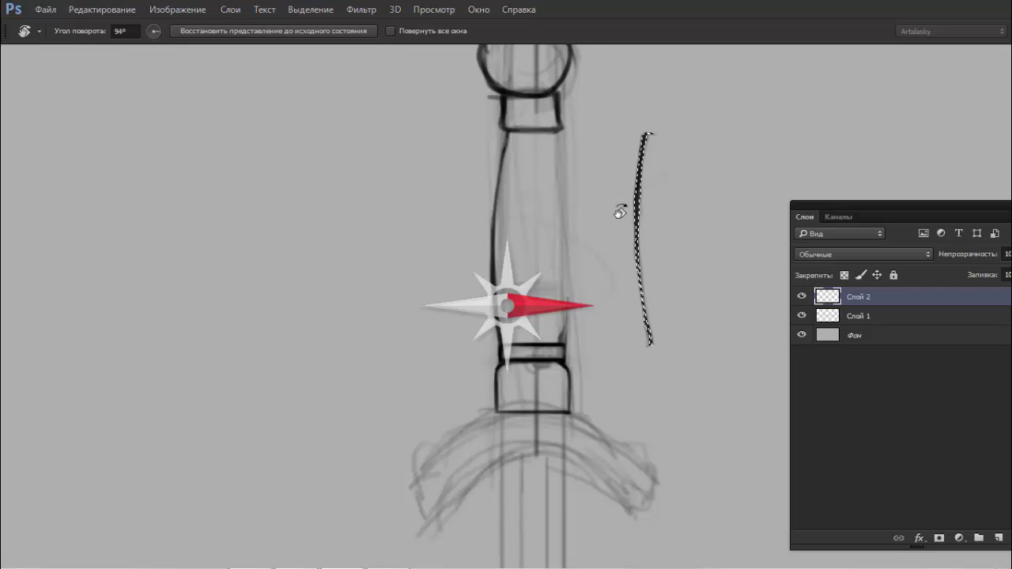
{"action": "mouse_move", "coordinate": [620, 212]}
{"action": "left_mouse_down"}
{"action": "mouse_move", "coordinate": [535, 198]}
{"action": "mouse_move", "coordinate": [445, 264]}
{"action": "left_mouse_up"}
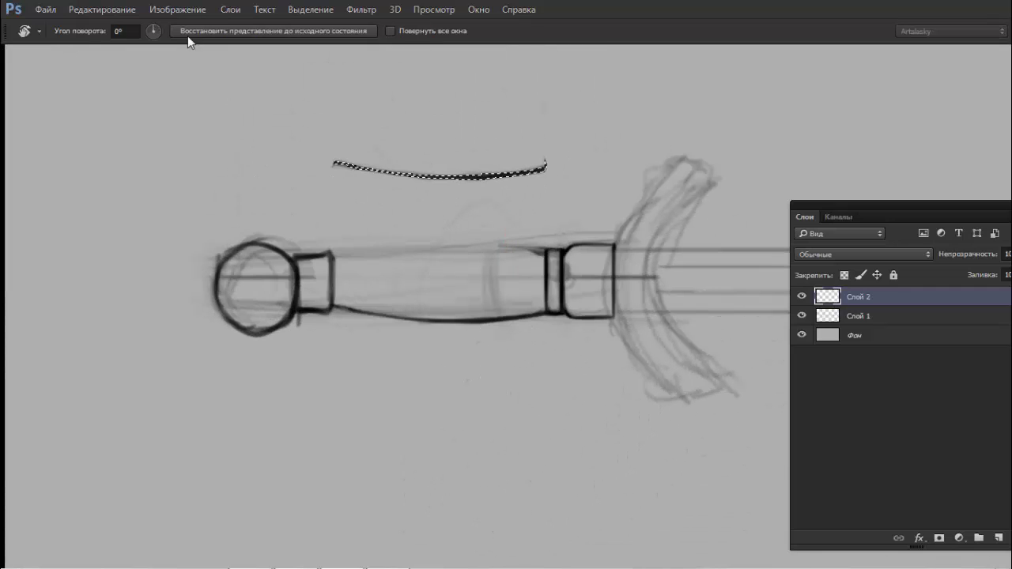
{"action": "left_click", "coordinate": [118, 11]}
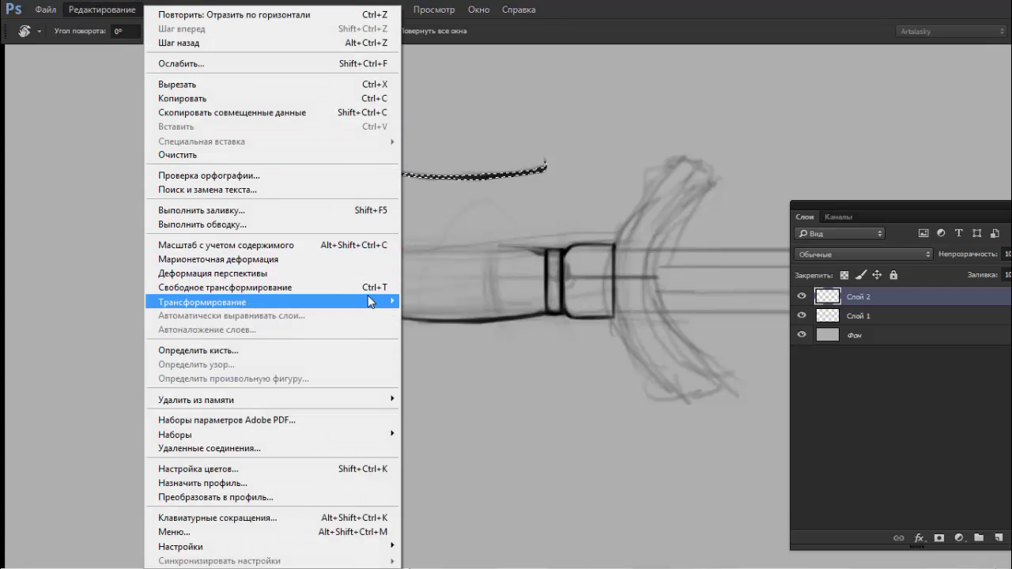
{"action": "mouse_move", "coordinate": [237, 301]}
{"action": "left_click", "coordinate": [472, 475]}
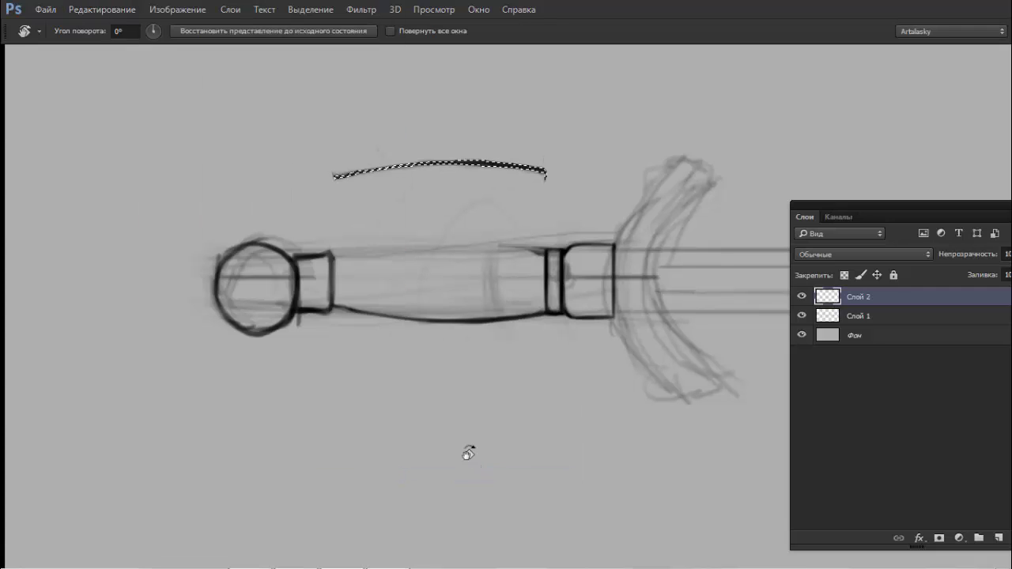
- Move the curve onto the grip's right edge, rotate the view upright, and deselect
{"action": "key", "text": "b"}
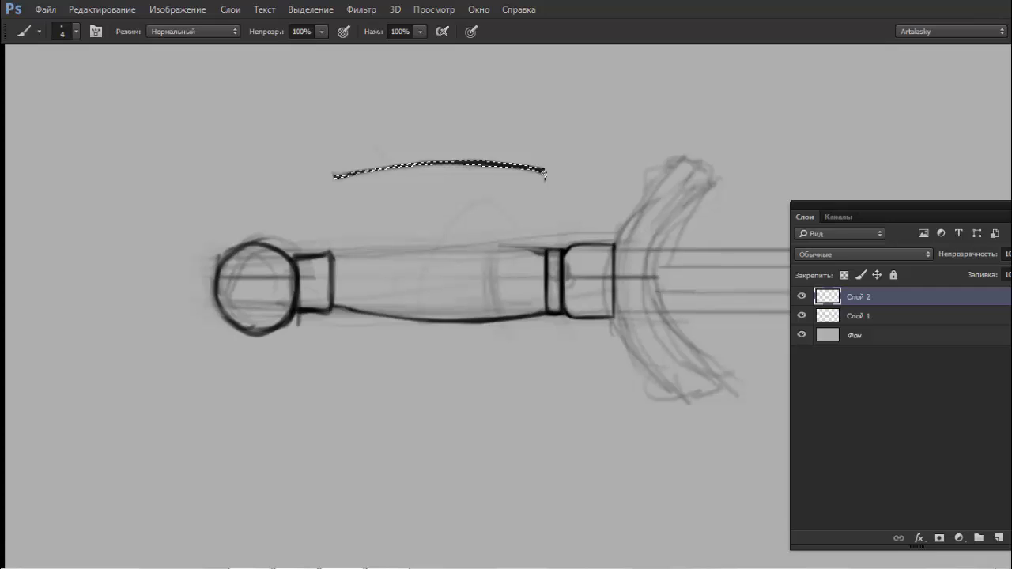
{"action": "key", "text": "v"}
{"action": "left_click_drag", "start_coordinate": [543, 194], "coordinate": [544, 257]}
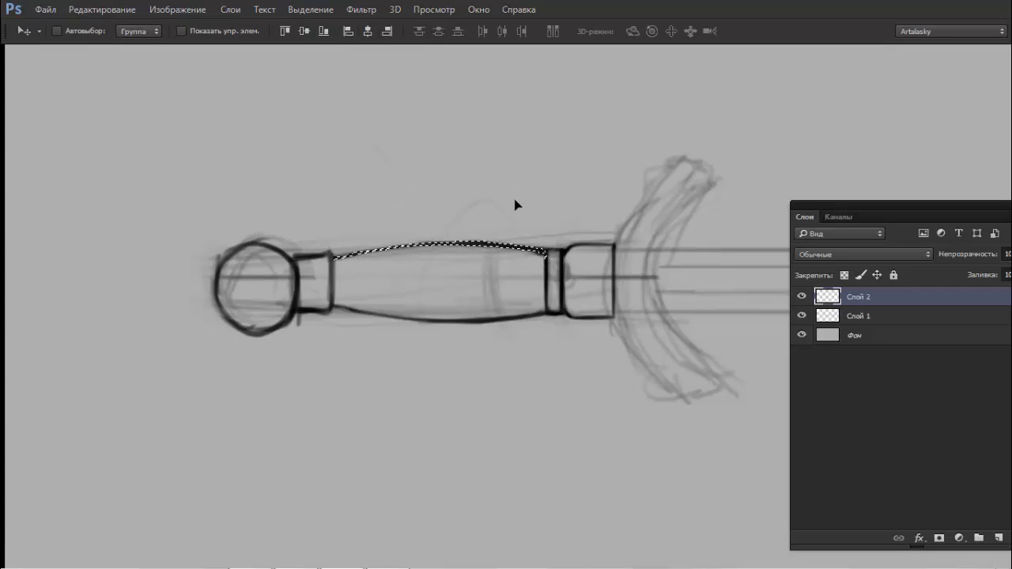
{"action": "key", "text": "r"}
{"action": "left_click_drag", "start_coordinate": [480, 181], "coordinate": [616, 251]}
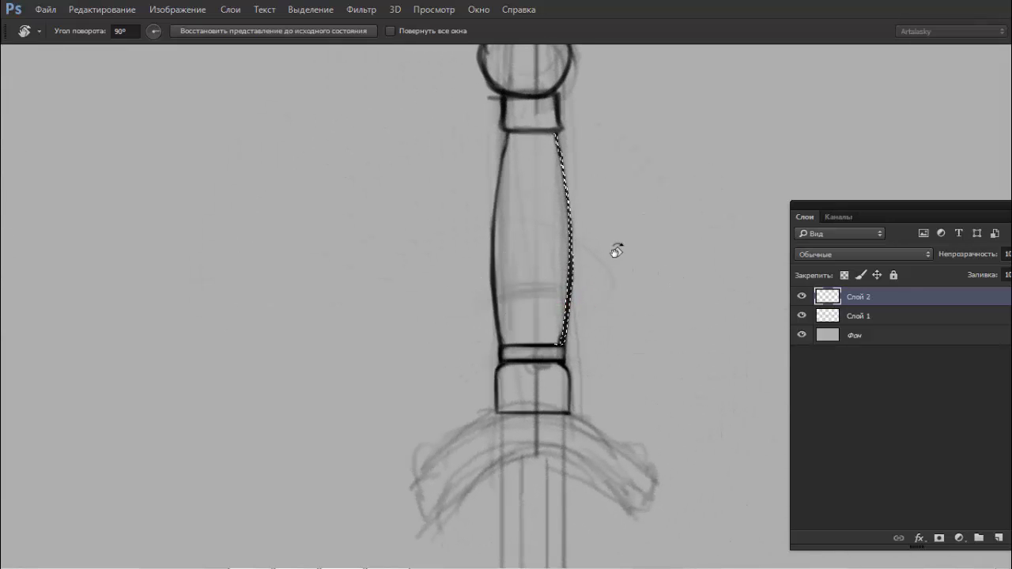
{"action": "key", "text": "ctrl+d"}
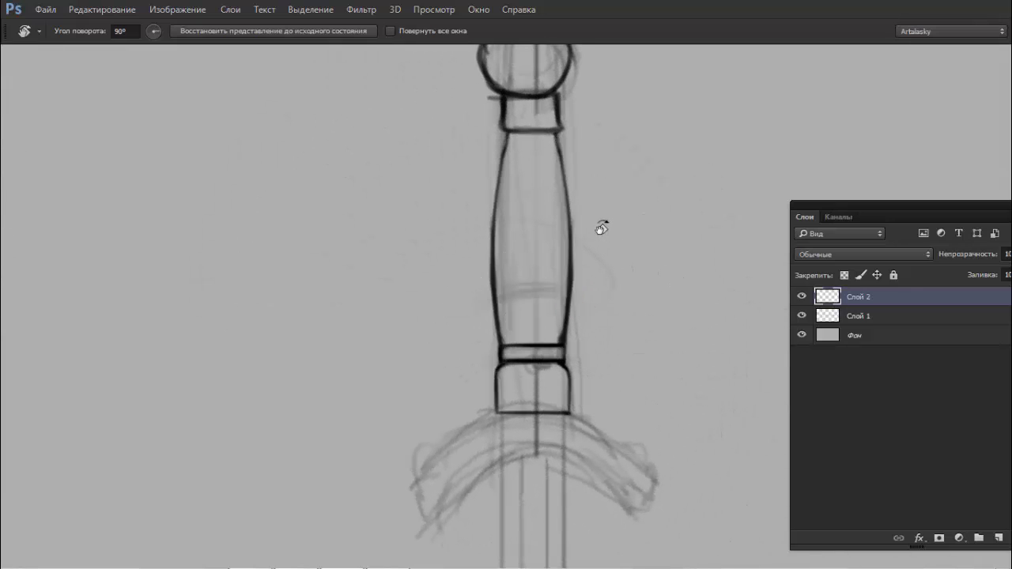
{"action": "scroll", "coordinate": [603, 221], "scroll_direction": "up", "scroll_amount": 3}
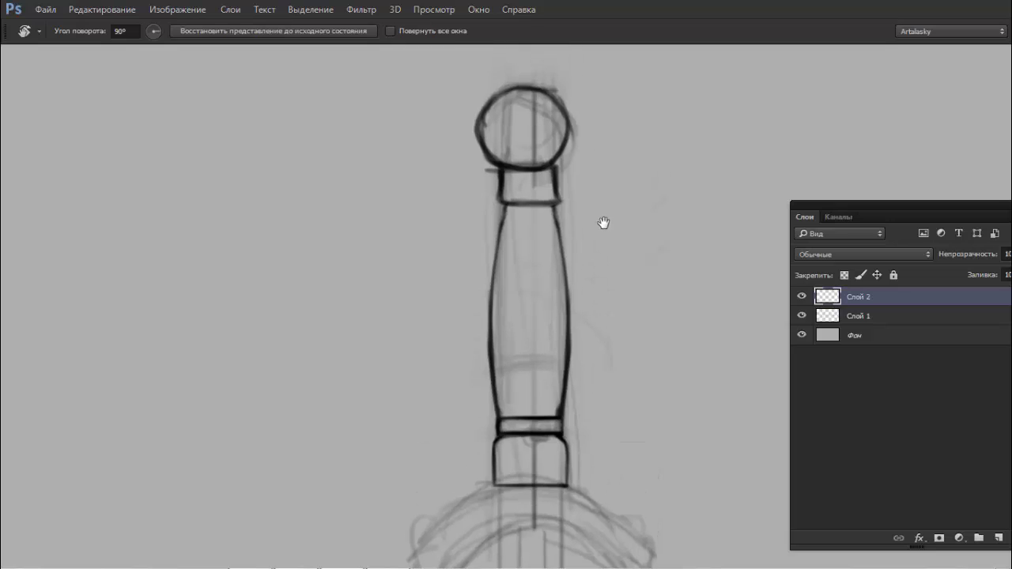
- Lasso the pommel and neck, nudge them slightly, and deselect
{"action": "key", "text": "l"}
{"action": "left_click_drag", "start_coordinate": [470, 110], "coordinate": [583, 236]}
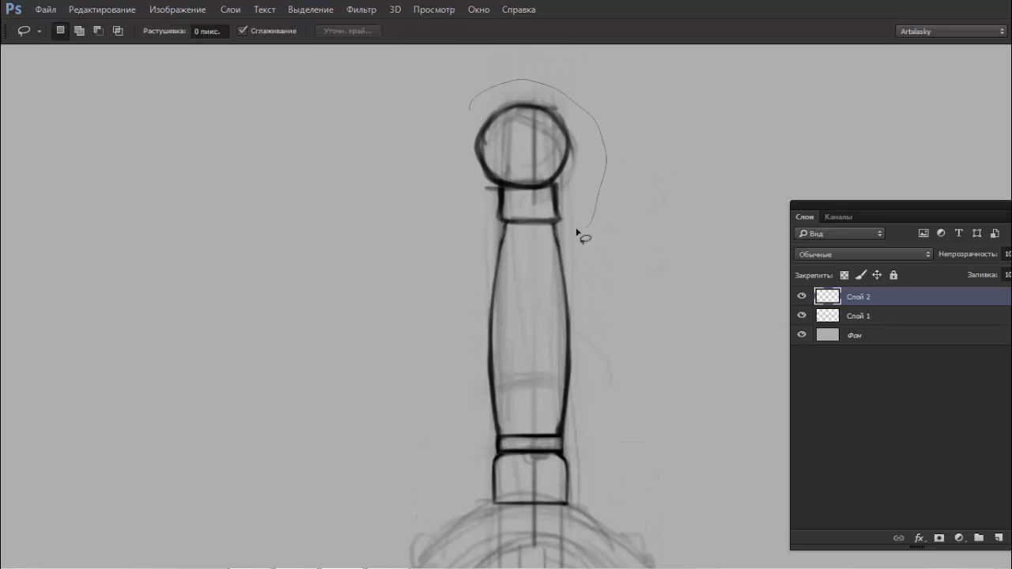
{"action": "left_click_drag", "start_coordinate": [465, 234], "coordinate": [471, 101]}
{"action": "key", "text": "alt"}
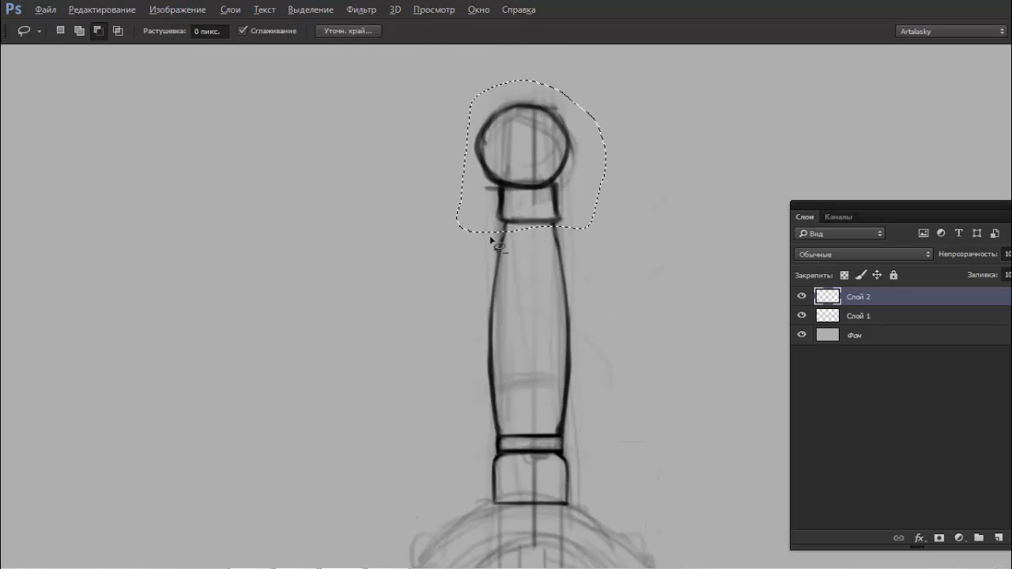
{"action": "left_click_drag", "start_coordinate": [559, 174], "coordinate": [560, 176]}
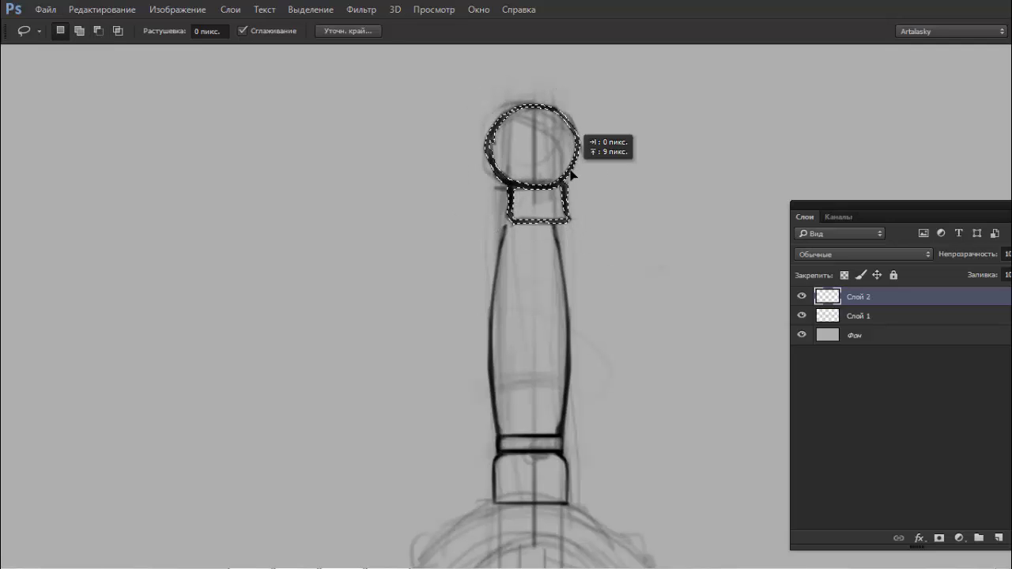
{"action": "key", "text": "ctrl+d"}
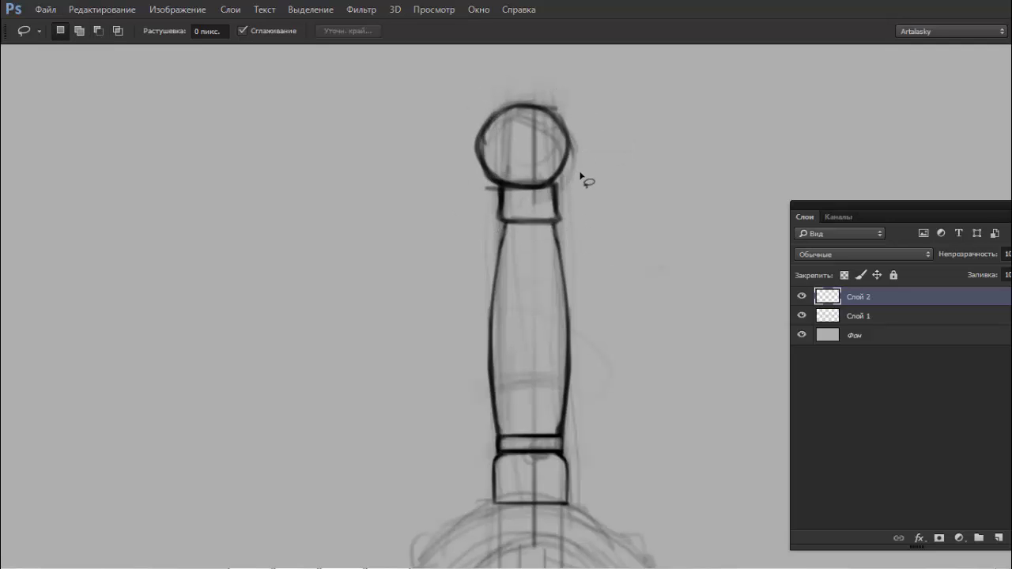
- Reselect the pommel circle and nudge it 2 px down, then deselect
{"action": "left_click_drag", "start_coordinate": [445, 155], "coordinate": [568, 186]}
{"action": "left_click_drag", "start_coordinate": [502, 163], "coordinate": [573, 136]}
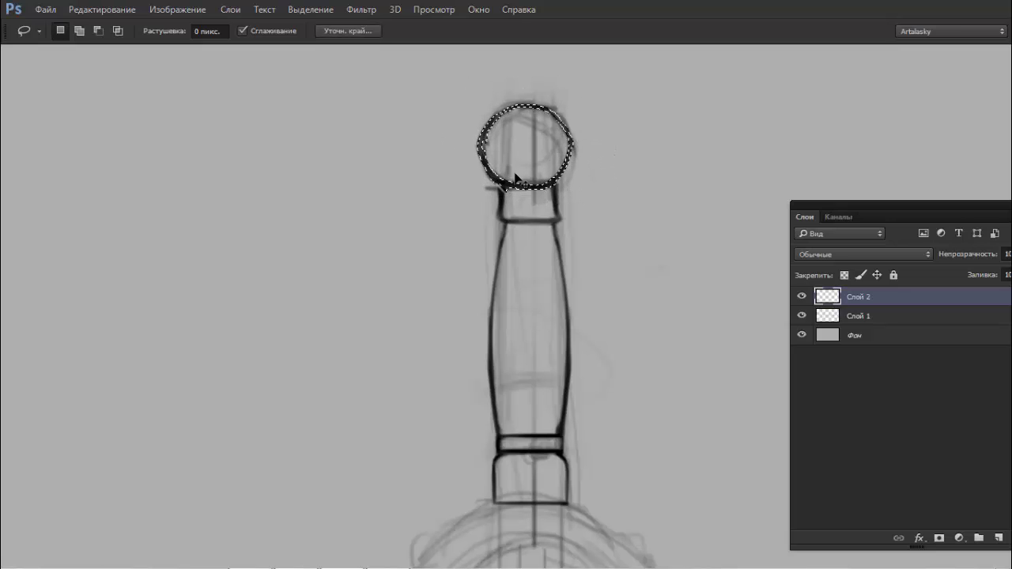
{"action": "key", "text": "ctrl+d"}
{"action": "key", "text": "e"}
{"action": "key", "text": "b"}
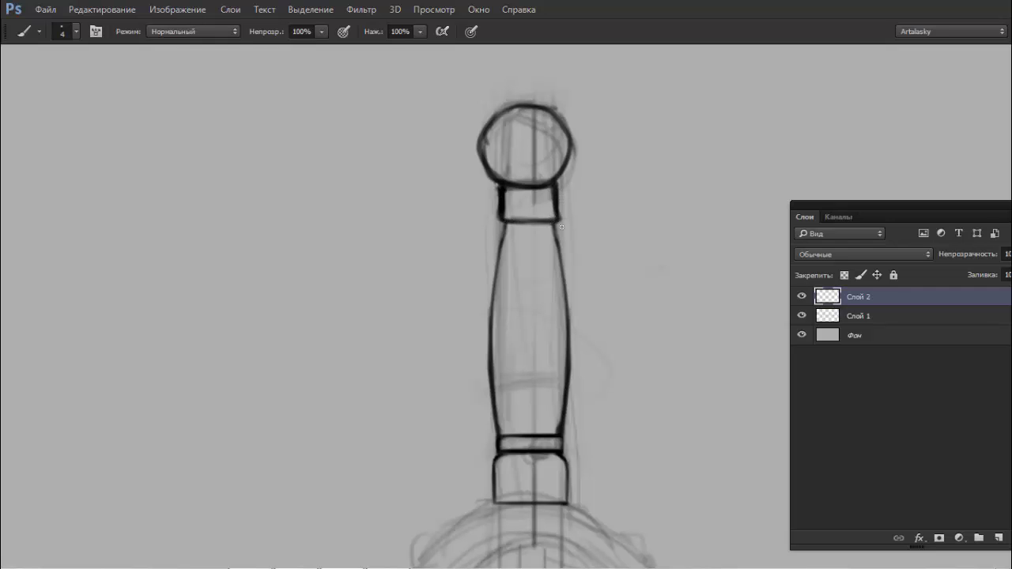
- Zoom in on the neck, erase its right side, and undo a thick line above the collar
{"action": "left_click_drag", "start_coordinate": [536, 219], "coordinate": [569, 217]}
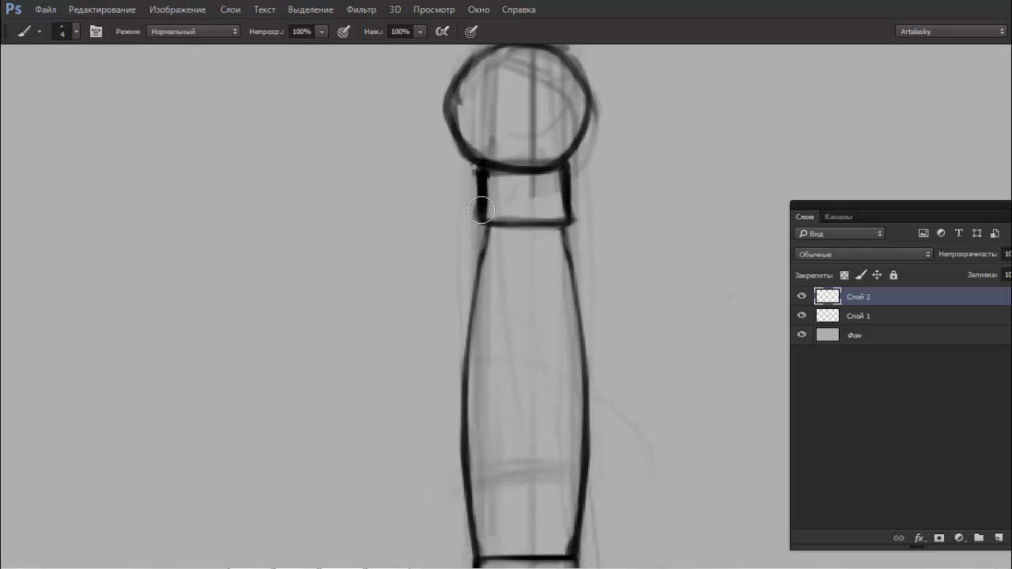
{"action": "key", "text": "e"}
{"action": "mouse_move", "coordinate": [563, 170]}
{"action": "left_mouse_down"}
{"action": "mouse_move", "coordinate": [569, 229]}
{"action": "mouse_move", "coordinate": [566, 183]}
{"action": "left_mouse_up"}
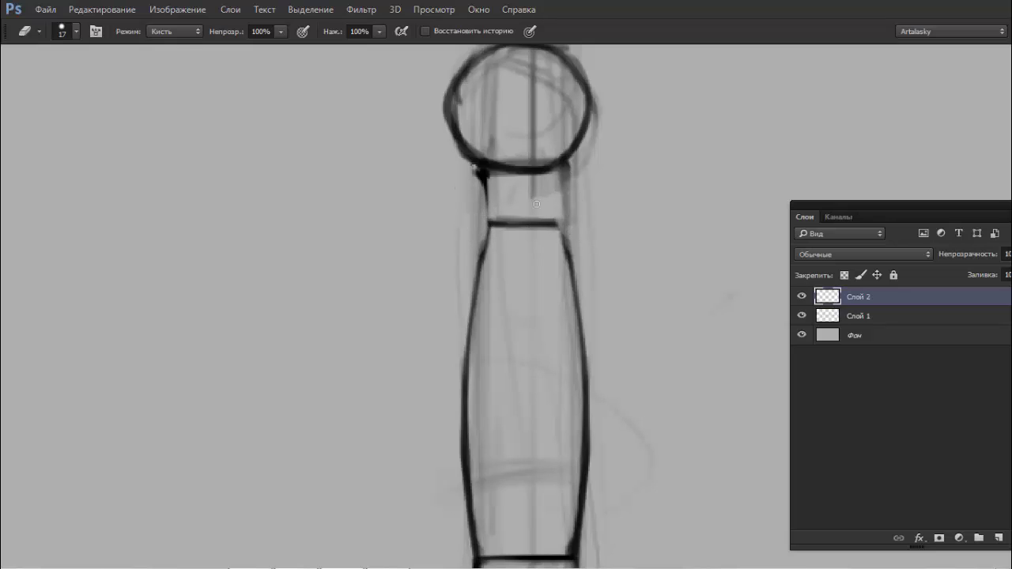
{"action": "key", "text": "b"}
{"action": "left_click_drag", "start_coordinate": [487, 207], "coordinate": [552, 202]}
{"action": "key", "text": "ctrl+z"}
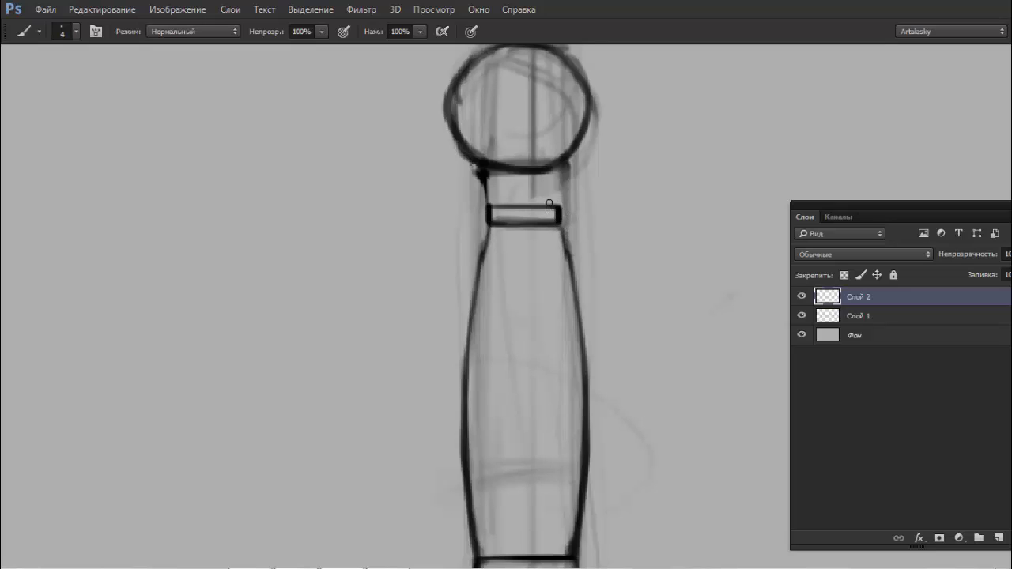
- Erase faint marks right of the collar and the stray mark below the pommel circle
{"action": "key", "text": "e"}
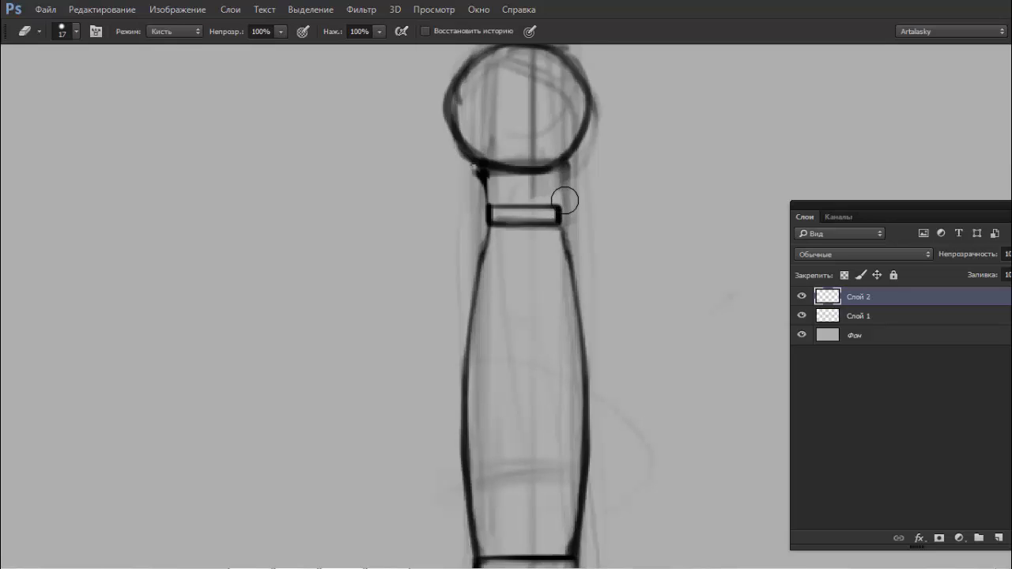
{"action": "left_click_drag", "start_coordinate": [564, 202], "coordinate": [569, 210]}
{"action": "key", "text": "b"}
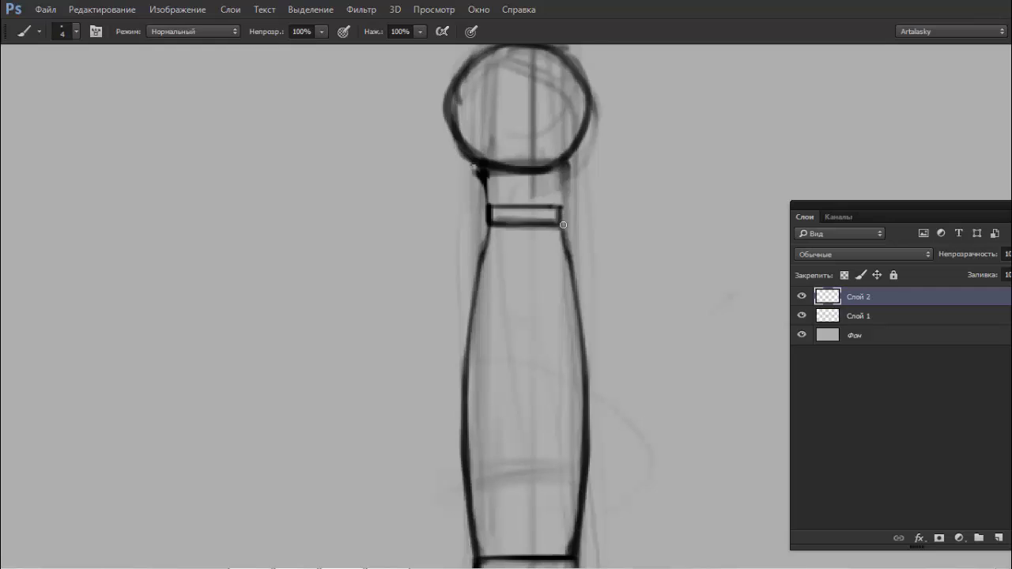
{"action": "key", "text": "e"}
{"action": "mouse_move", "coordinate": [474, 181]}
{"action": "left_mouse_down"}
{"action": "mouse_move", "coordinate": [483, 178]}
{"action": "mouse_move", "coordinate": [465, 192]}
{"action": "left_mouse_up"}
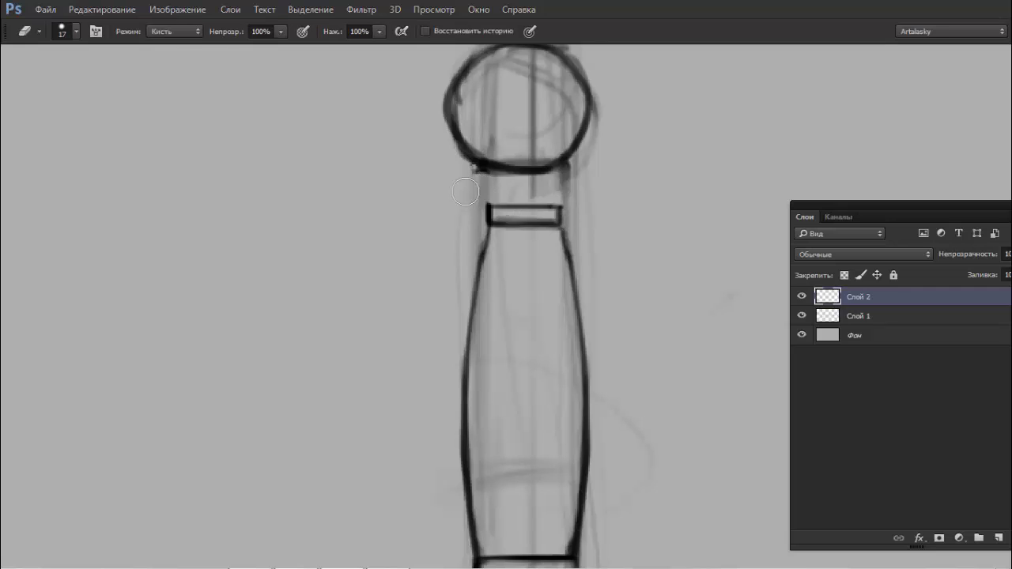
{"action": "key", "text": "b"}
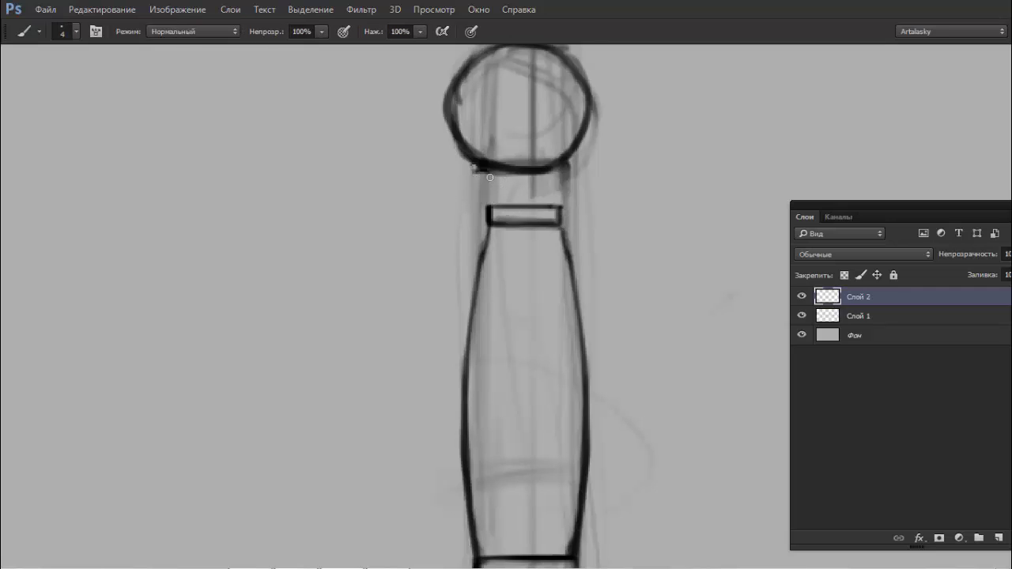
{"action": "key", "text": "ctrl+z"}
- Thicken the collar's right edge and pan so the sketch sits lower
{"action": "left_click_drag", "start_coordinate": [567, 162], "coordinate": [566, 204]}
{"action": "scroll", "coordinate": [490, 211], "scroll_direction": "down", "scroll_amount": 2}
{"action": "scroll", "coordinate": [490, 211], "scroll_direction": "down", "scroll_amount": 2}
{"action": "scroll", "coordinate": [490, 210], "scroll_direction": "up", "scroll_amount": 4}
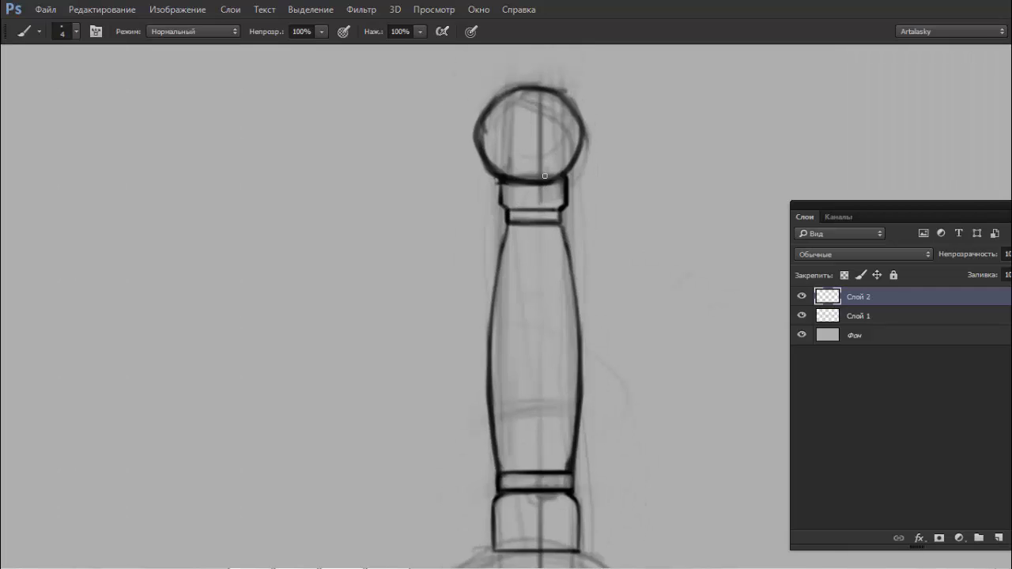
{"action": "key", "text": "e"}
{"action": "left_click_drag", "start_coordinate": [506, 121], "coordinate": [502, 170]}
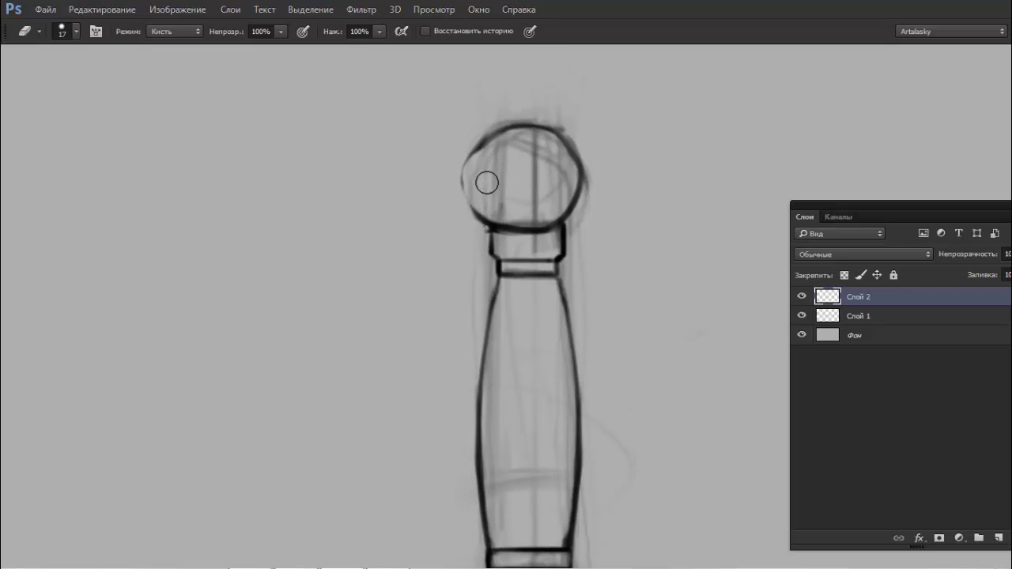
- Erase the pommel circle's inked outline with the eraser at size 35
{"action": "key", "text": "bracketright"}
{"action": "key", "text": "bracketright"}
{"action": "mouse_move", "coordinate": [479, 149]}
{"action": "left_mouse_down"}
{"action": "mouse_move", "coordinate": [538, 118]}
{"action": "mouse_move", "coordinate": [564, 140]}
{"action": "mouse_move", "coordinate": [575, 183]}
{"action": "mouse_move", "coordinate": [508, 181]}
{"action": "mouse_move", "coordinate": [461, 217]}
{"action": "mouse_move", "coordinate": [501, 176]}
{"action": "mouse_move", "coordinate": [522, 219]}
{"action": "mouse_move", "coordinate": [510, 208]}
{"action": "mouse_move", "coordinate": [514, 230]}
{"action": "mouse_move", "coordinate": [533, 208]}
{"action": "mouse_move", "coordinate": [513, 190]}
{"action": "left_mouse_up"}
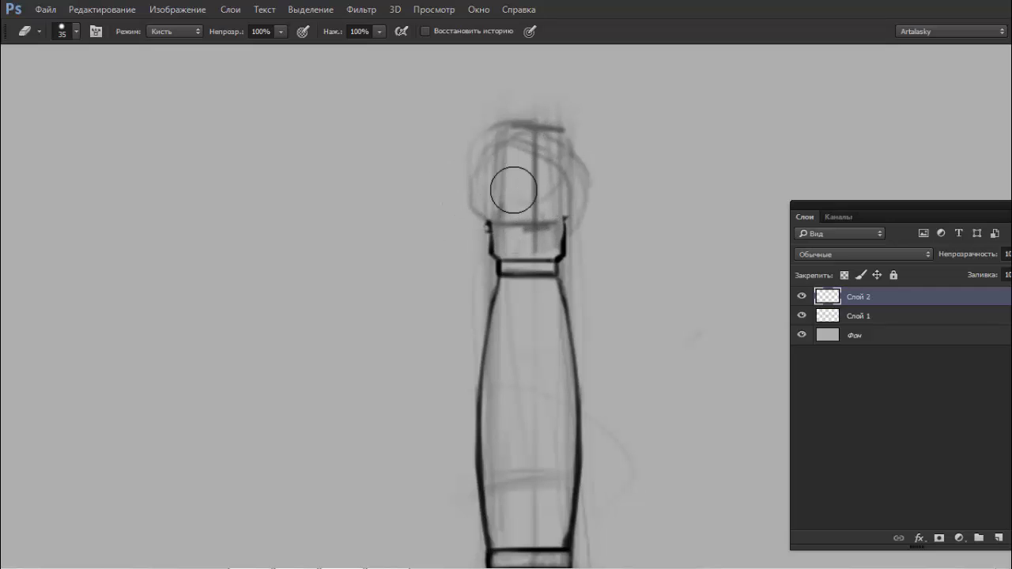
{"action": "key", "text": "b"}
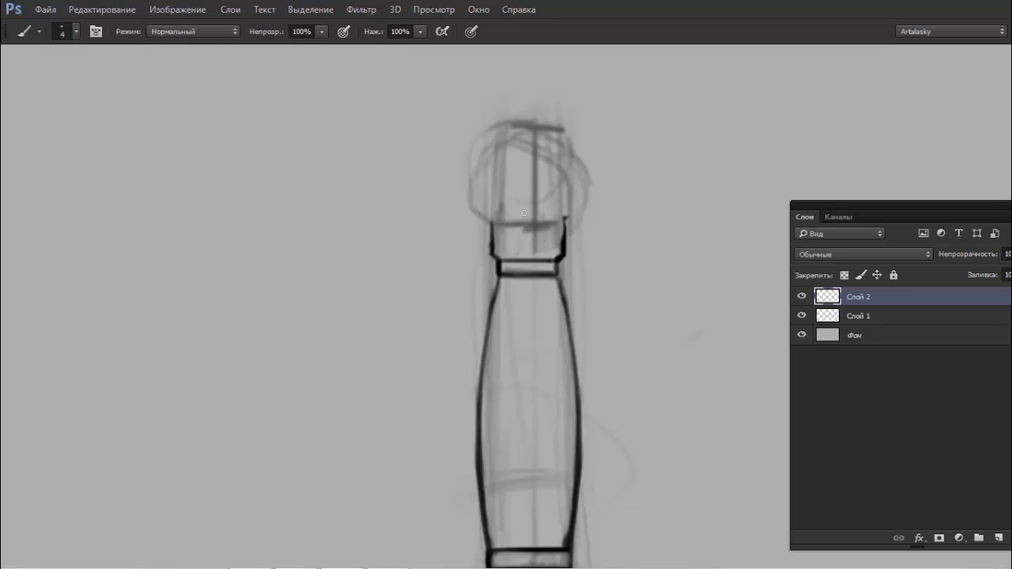
{"action": "key", "text": "e"}
- Make the eraser smaller, then begin adding a new layer, Слой 3
{"action": "right_click", "coordinate": [556, 182]}
{"action": "left_click_drag", "start_coordinate": [640, 217], "coordinate": [633, 216]}
{"action": "key", "text": "Return"}
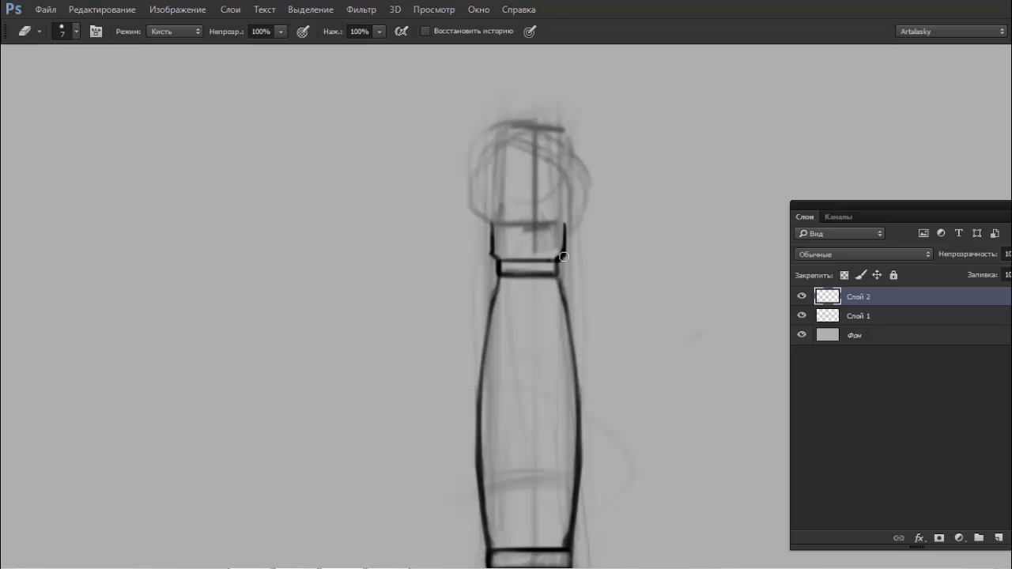
{"action": "key", "text": "b"}
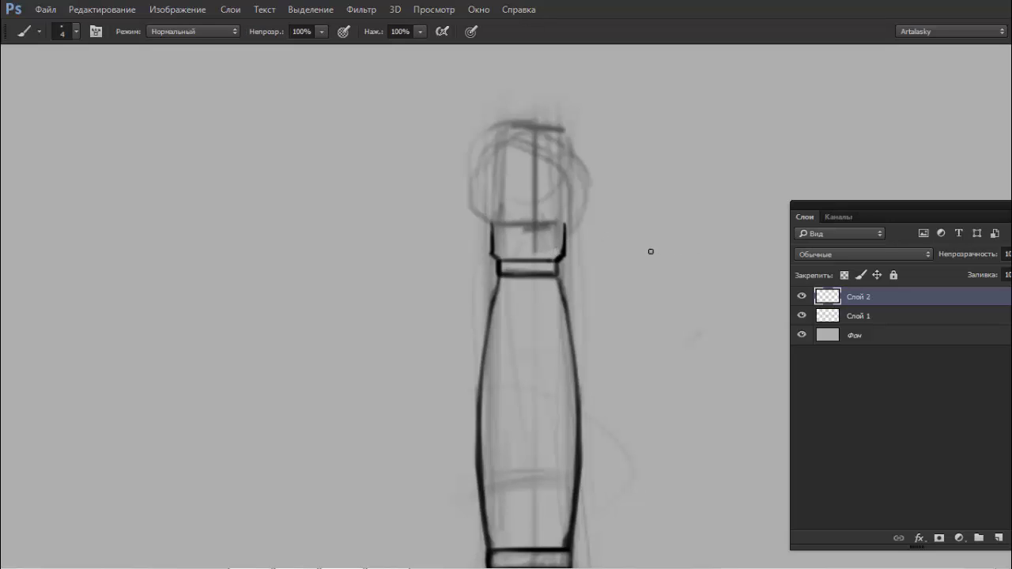
{"action": "key", "text": "ctrl+shift+n"}
- Create Слой 3, restore the Tools panel from Окно > Инструменты, and pick Rectangular Marquee
{"action": "left_click", "coordinate": [729, 167]}
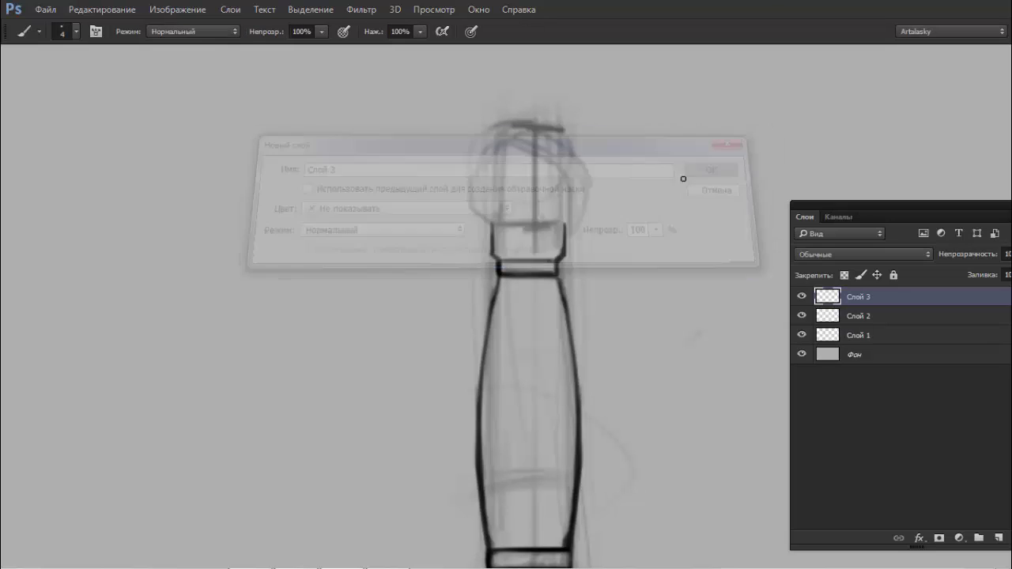
{"action": "key", "text": "f"}
{"action": "key", "text": "f"}
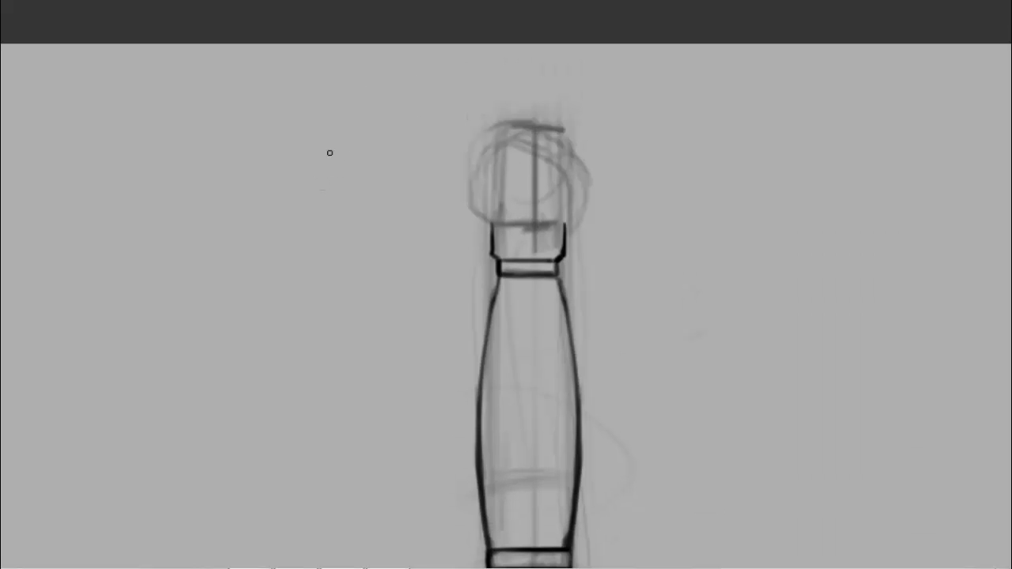
{"action": "left_click", "coordinate": [374, 9]}
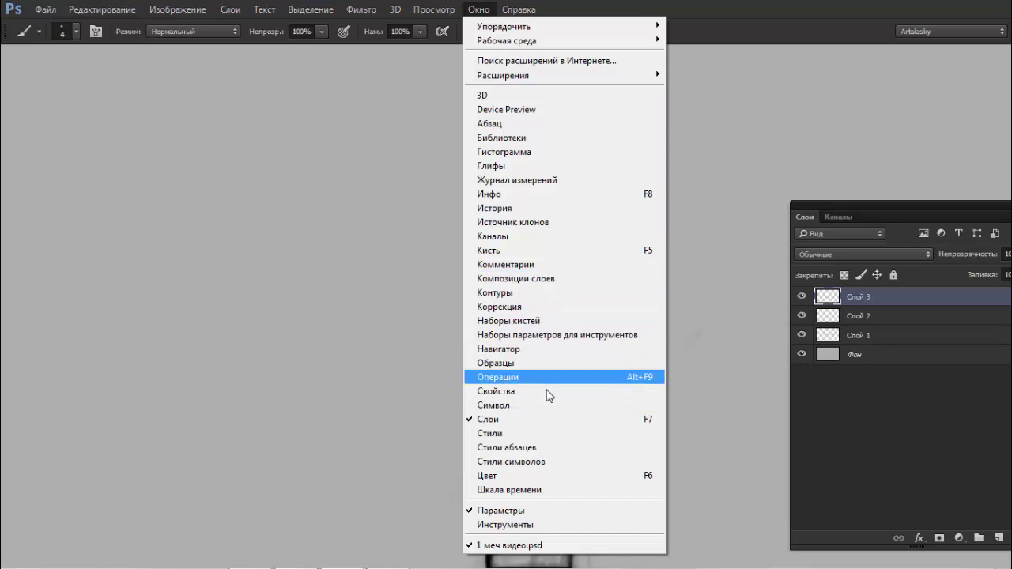
{"action": "left_click", "coordinate": [492, 533]}
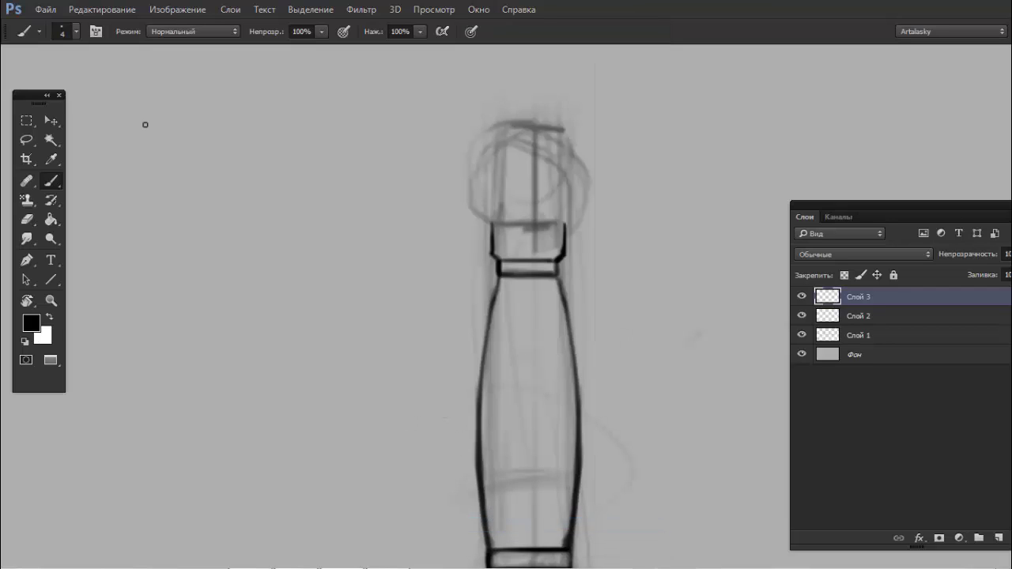
{"action": "left_click_drag", "start_coordinate": [40, 103], "coordinate": [49, 101]}
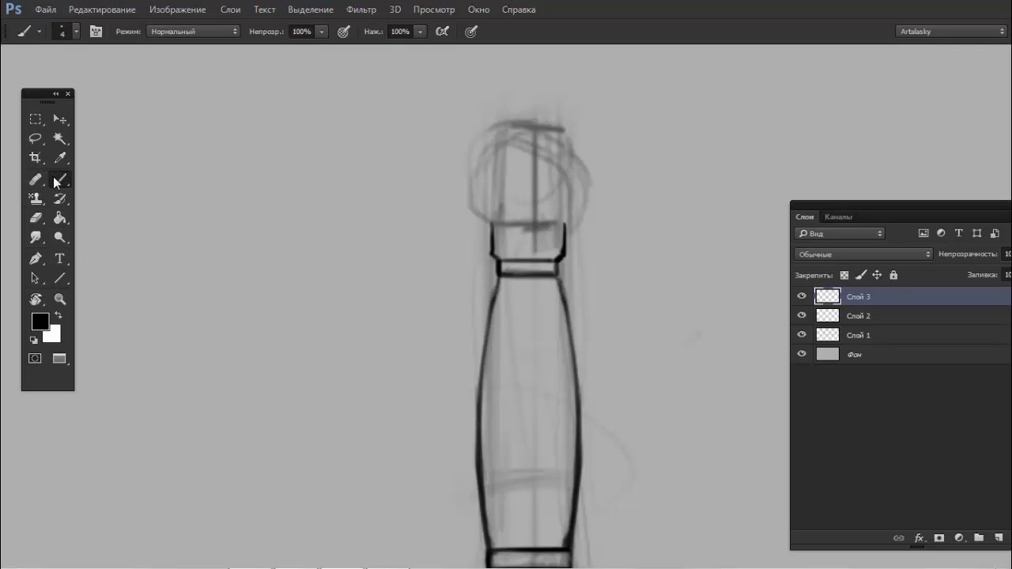
{"action": "left_click", "coordinate": [35, 119]}
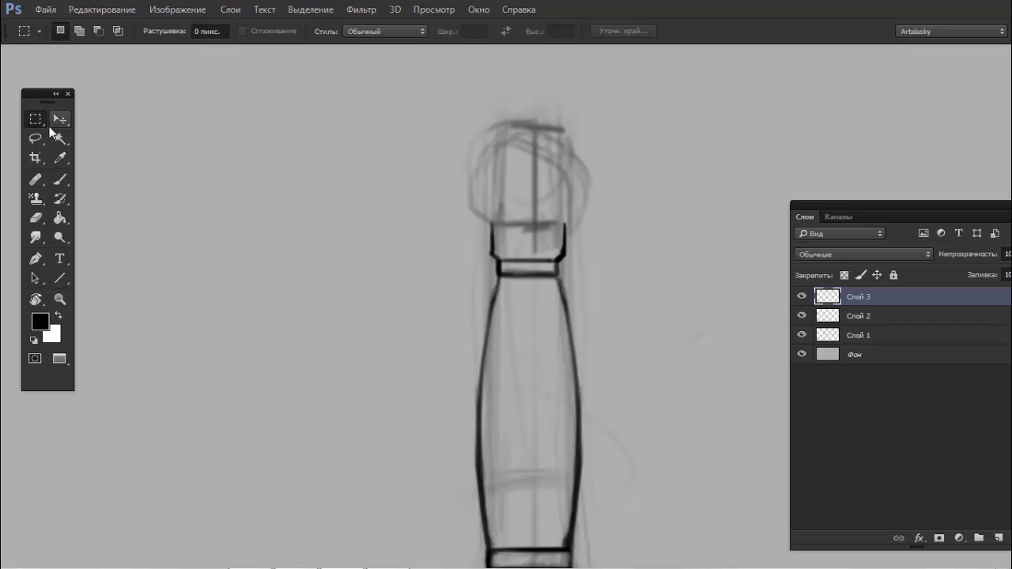
- Switch to the Elliptical Marquee and drag an elliptical selection over the pommel sketch
{"action": "key", "text": "shift+m"}
{"action": "key", "text": "shift+m"}
{"action": "key", "text": "shift+m"}
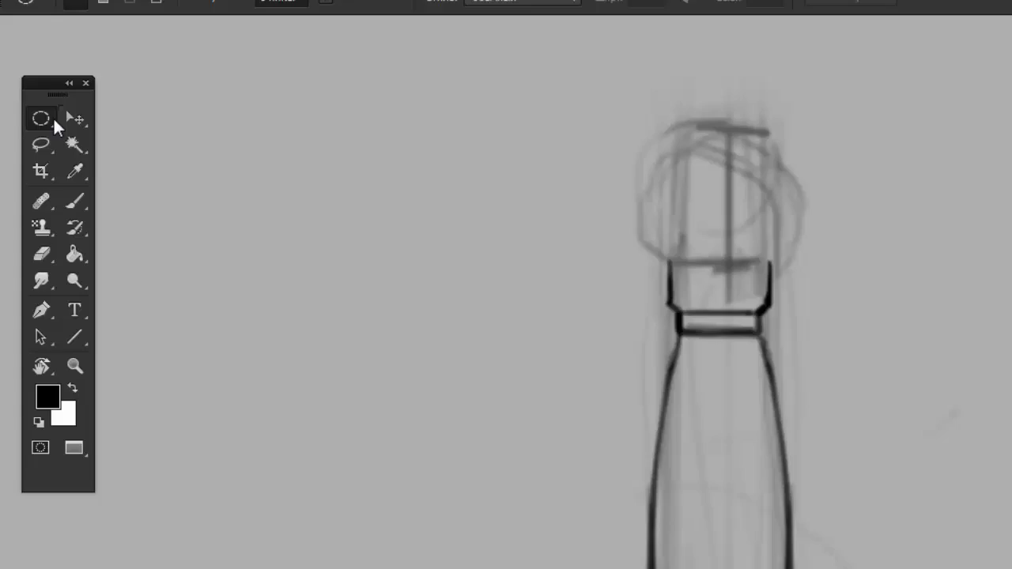
{"action": "right_click", "coordinate": [40, 117]}
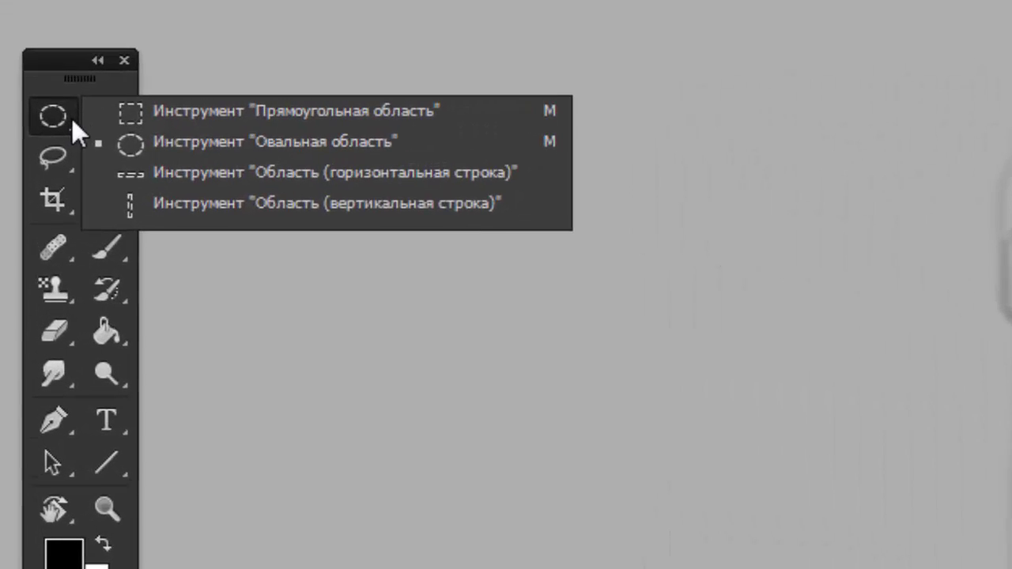
{"action": "key", "text": "Escape"}
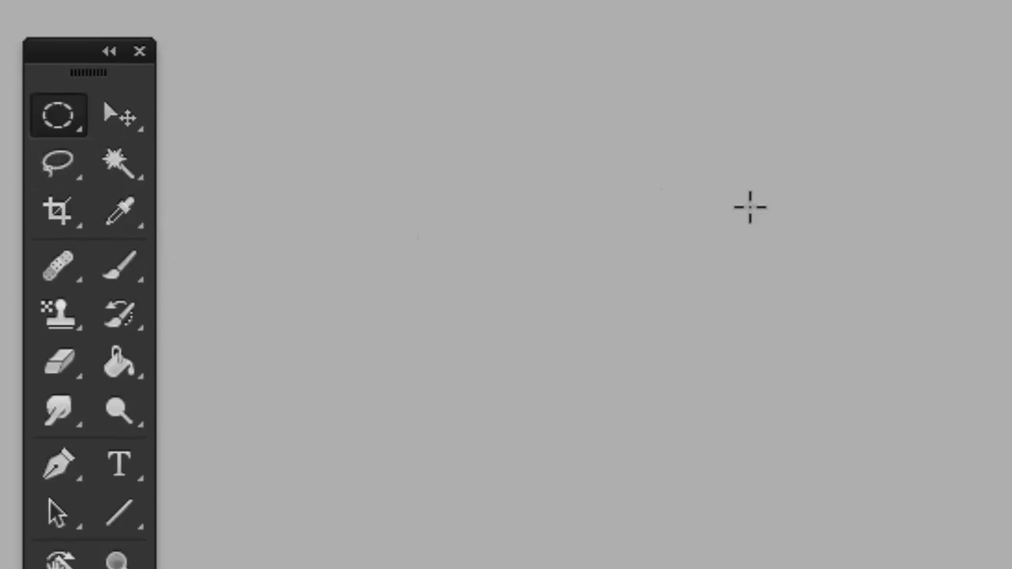
{"action": "mouse_move", "coordinate": [750, 207]}
{"action": "left_mouse_down"}
{"action": "mouse_move", "coordinate": [379, 240]}
{"action": "mouse_move", "coordinate": [459, 273]}
{"action": "mouse_move", "coordinate": [364, 218]}
{"action": "mouse_move", "coordinate": [457, 270]}
{"action": "mouse_move", "coordinate": [408, 260]}
{"action": "mouse_move", "coordinate": [447, 280]}
{"action": "mouse_move", "coordinate": [436, 255]}
{"action": "mouse_move", "coordinate": [481, 187]}
{"action": "mouse_move", "coordinate": [543, 169]}
{"action": "mouse_move", "coordinate": [552, 188]}
{"action": "left_mouse_up"}
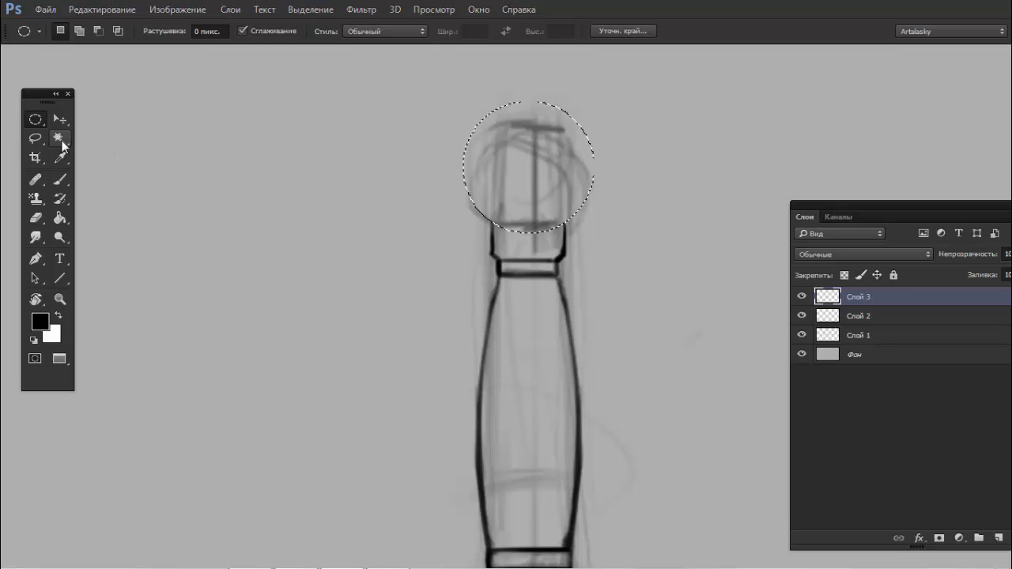
- Clear the selection and test-draw several trial ellipses, discarding each
{"action": "key", "text": "ctrl+d"}
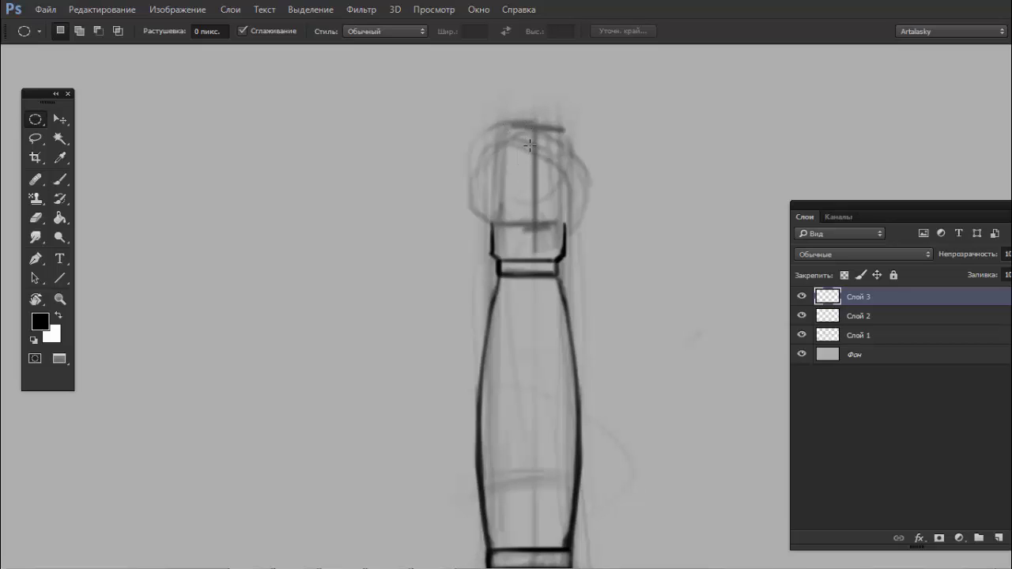
{"action": "mouse_move", "coordinate": [530, 141]}
{"action": "left_mouse_down"}
{"action": "mouse_move", "coordinate": [611, 191]}
{"action": "mouse_move", "coordinate": [595, 190]}
{"action": "left_mouse_up"}
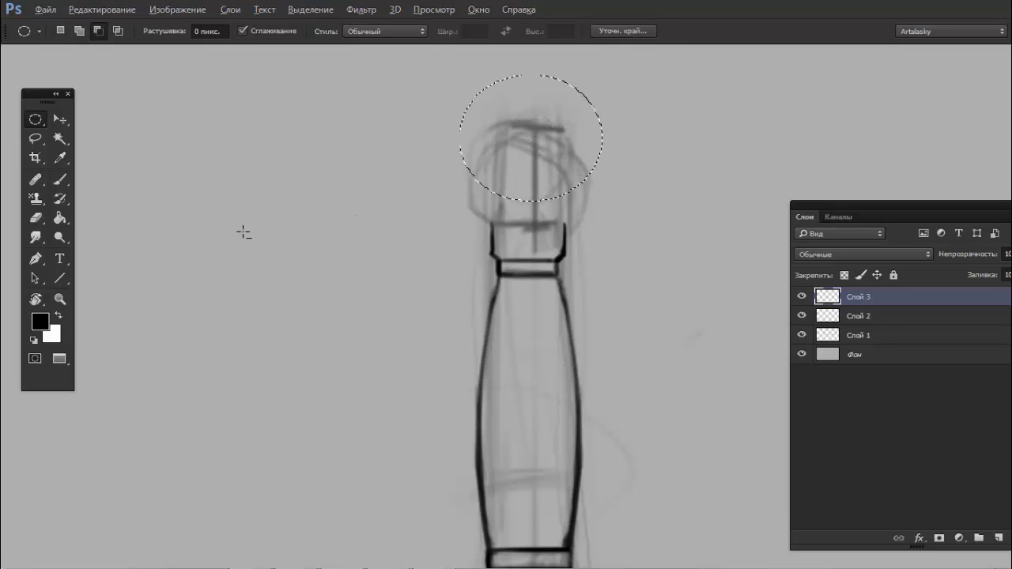
{"action": "mouse_move", "coordinate": [242, 226]}
{"action": "left_mouse_down"}
{"action": "mouse_move", "coordinate": [304, 285]}
{"action": "mouse_move", "coordinate": [285, 230]}
{"action": "left_mouse_up"}
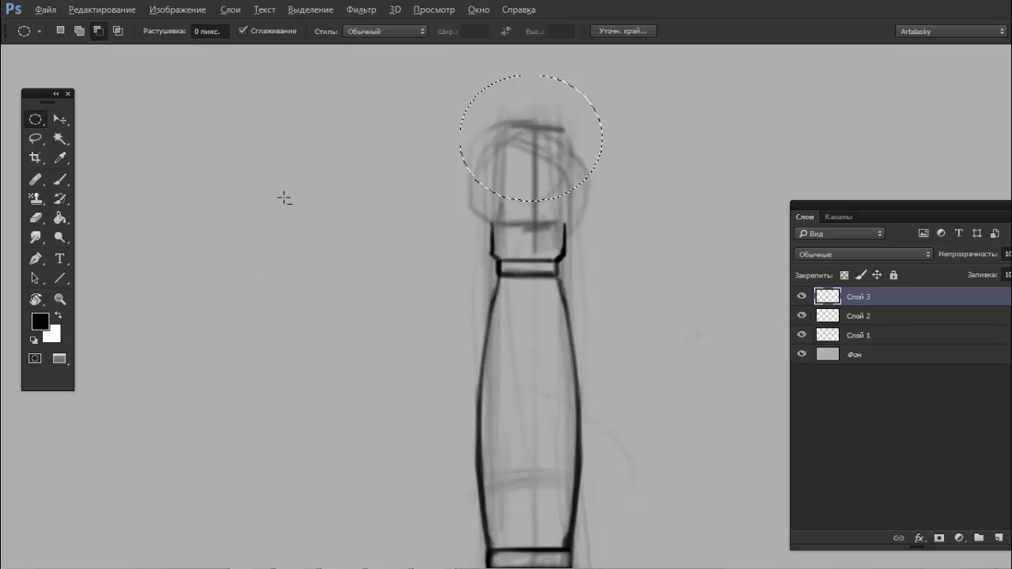
{"action": "left_click", "coordinate": [294, 208]}
{"action": "left_click", "coordinate": [316, 169]}
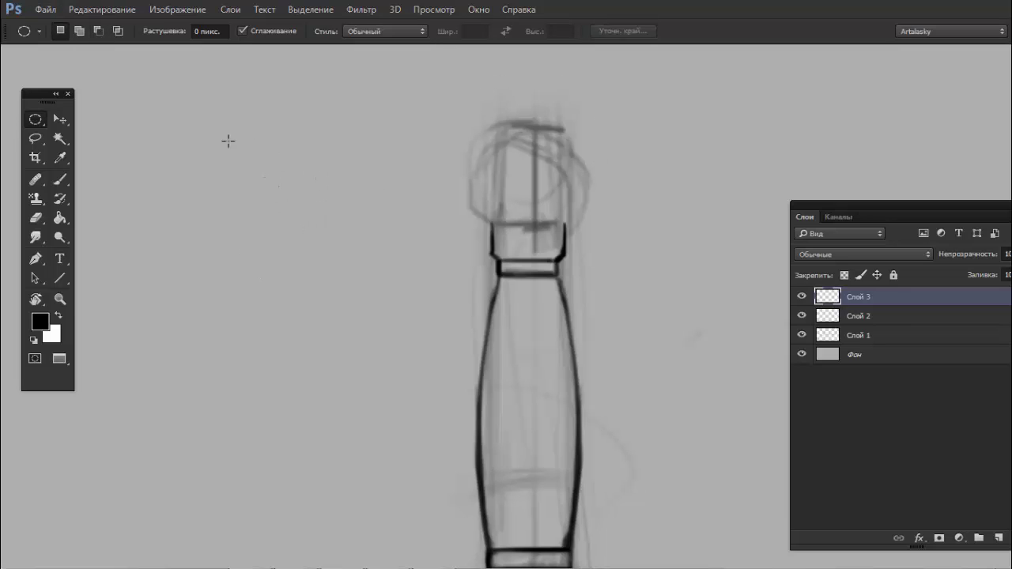
{"action": "left_click_drag", "start_coordinate": [205, 116], "coordinate": [328, 233]}
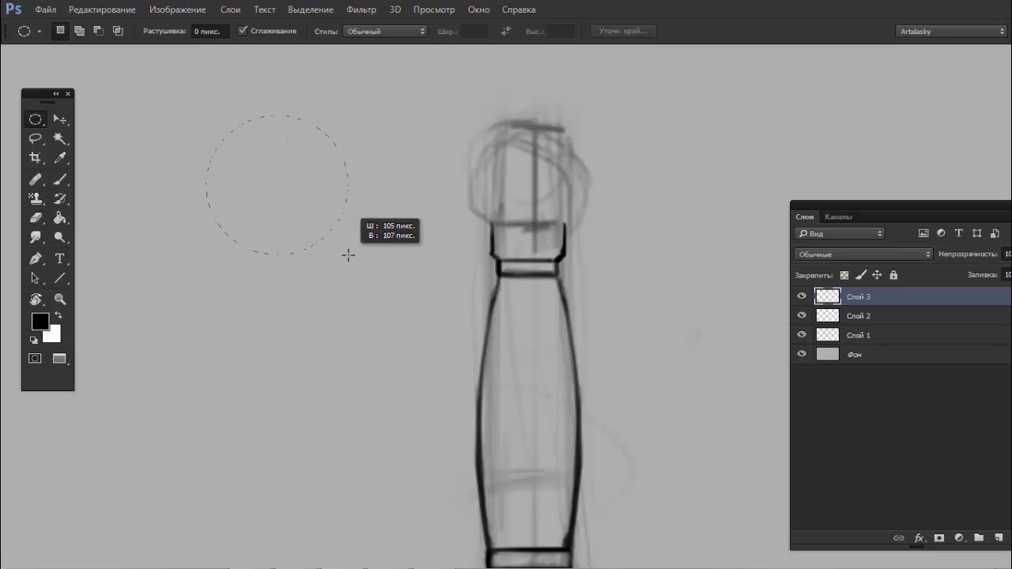
{"action": "left_click_drag", "start_coordinate": [329, 233], "coordinate": [351, 257]}
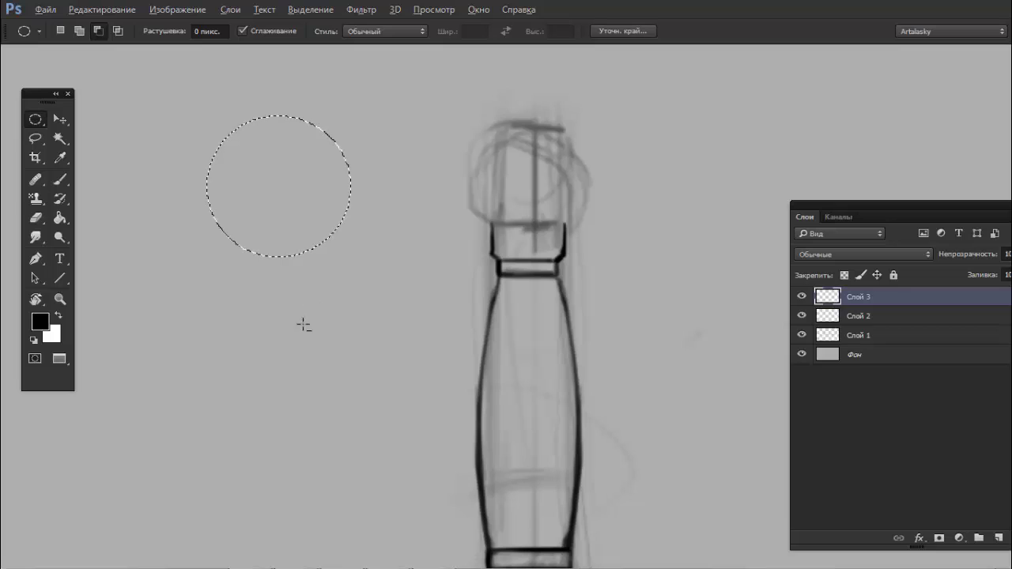
{"action": "key", "text": "ctrl+d"}
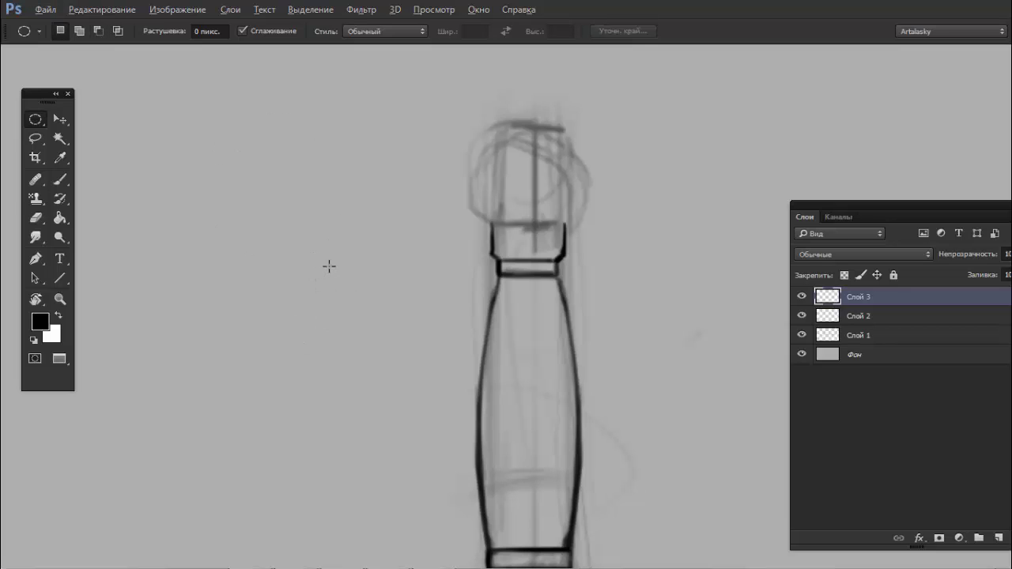
- Try more circles around the collar, settling on a roughly 90×94 px circle over the pommel
{"action": "left_click_drag", "start_coordinate": [329, 266], "coordinate": [417, 198]}
{"action": "key", "text": "ctrl+d"}
{"action": "mouse_move", "coordinate": [498, 275]}
{"action": "left_mouse_down"}
{"action": "mouse_move", "coordinate": [549, 196]}
{"action": "mouse_move", "coordinate": [609, 151]}
{"action": "mouse_move", "coordinate": [598, 187]}
{"action": "left_mouse_up"}
{"action": "key", "text": "ctrl+d"}
{"action": "mouse_move", "coordinate": [498, 275]}
{"action": "left_mouse_down"}
{"action": "mouse_move", "coordinate": [635, 400]}
{"action": "mouse_move", "coordinate": [615, 267]}
{"action": "mouse_move", "coordinate": [625, 170]}
{"action": "mouse_move", "coordinate": [636, 157]}
{"action": "left_mouse_up"}
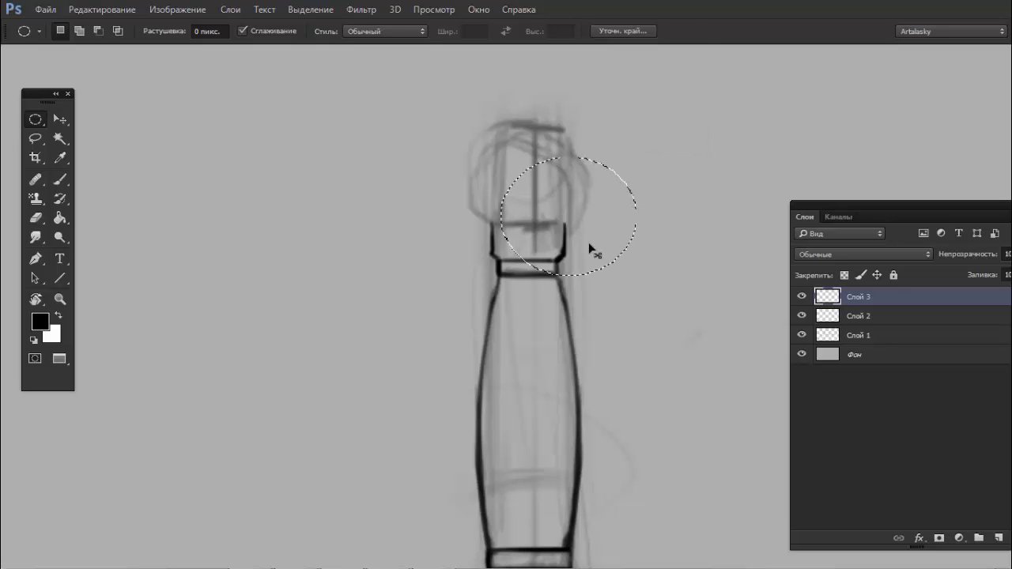
{"action": "key", "text": "ctrl+d"}
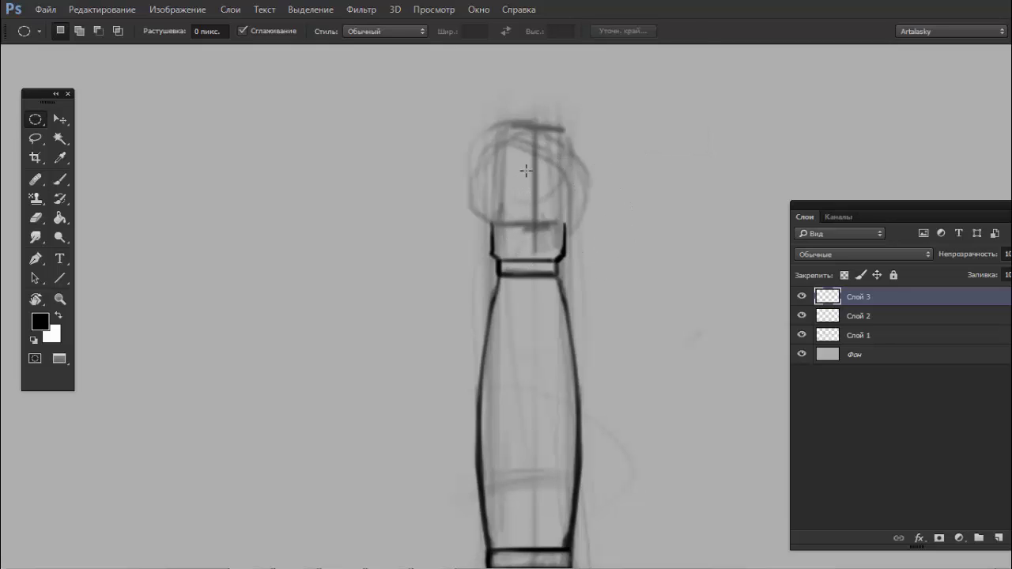
{"action": "mouse_move", "coordinate": [523, 162]}
{"action": "left_mouse_down"}
{"action": "mouse_move", "coordinate": [556, 154]}
{"action": "mouse_move", "coordinate": [587, 227]}
{"action": "mouse_move", "coordinate": [567, 213]}
{"action": "mouse_move", "coordinate": [514, 229]}
{"action": "mouse_move", "coordinate": [411, 318]}
{"action": "mouse_move", "coordinate": [483, 276]}
{"action": "mouse_move", "coordinate": [371, 256]}
{"action": "mouse_move", "coordinate": [553, 226]}
{"action": "mouse_move", "coordinate": [599, 228]}
{"action": "mouse_move", "coordinate": [582, 199]}
{"action": "mouse_move", "coordinate": [590, 182]}
{"action": "mouse_move", "coordinate": [606, 240]}
{"action": "mouse_move", "coordinate": [593, 226]}
{"action": "left_mouse_up"}
- Fill the pommel circle on Слой 3 with solid black and check it by toggling the layer
{"action": "key", "text": "g"}
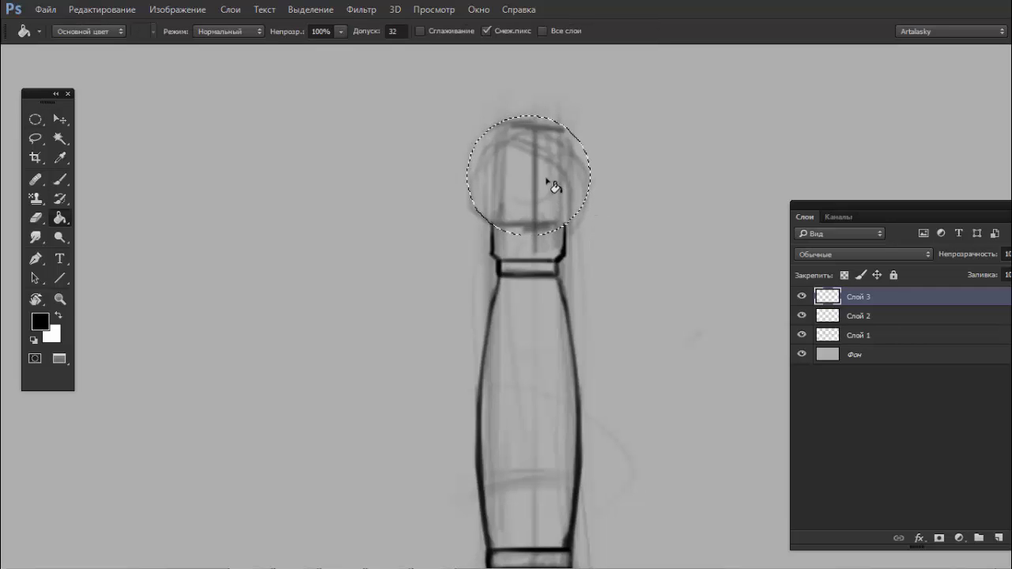
{"action": "left_click", "coordinate": [552, 185]}
{"action": "key", "text": "ctrl+d"}
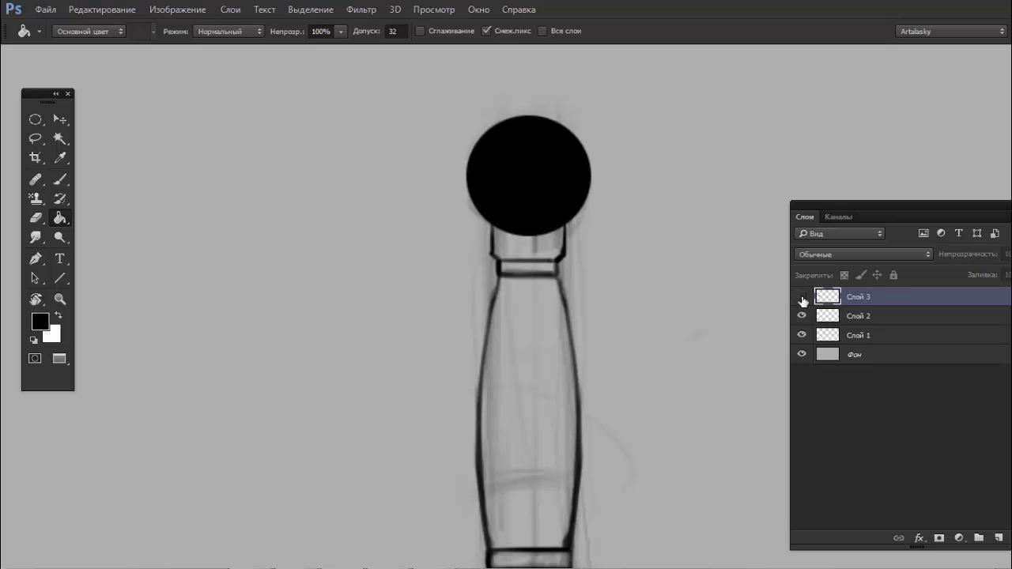
{"action": "left_click", "coordinate": [802, 297]}
{"action": "left_click", "coordinate": [798, 295]}
- Pan to the whole sword and float the Layers panel over the workspace
{"action": "scroll", "coordinate": [668, 222], "scroll_direction": "down", "scroll_amount": 2}
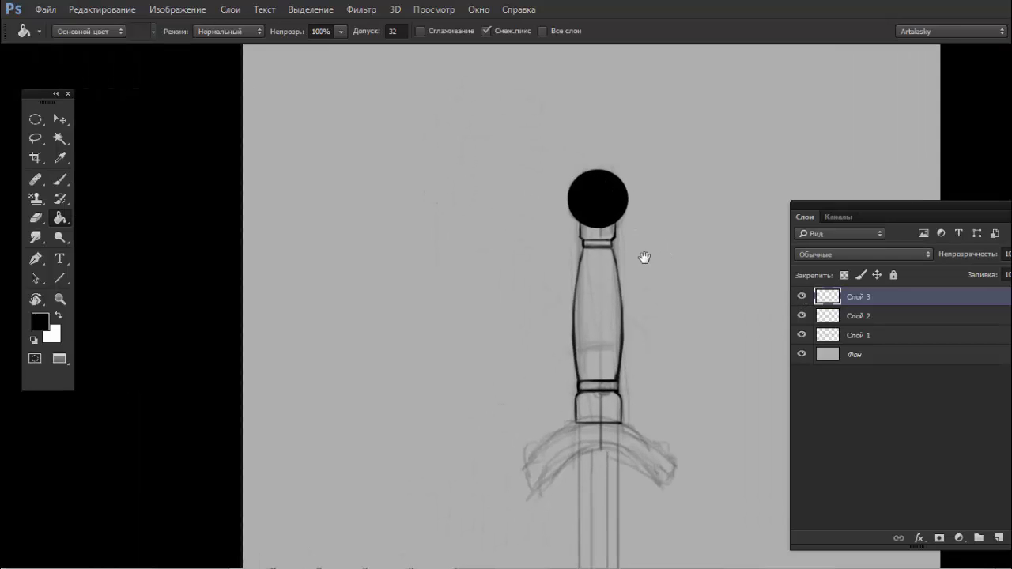
{"action": "left_click_drag", "start_coordinate": [644, 257], "coordinate": [519, 226]}
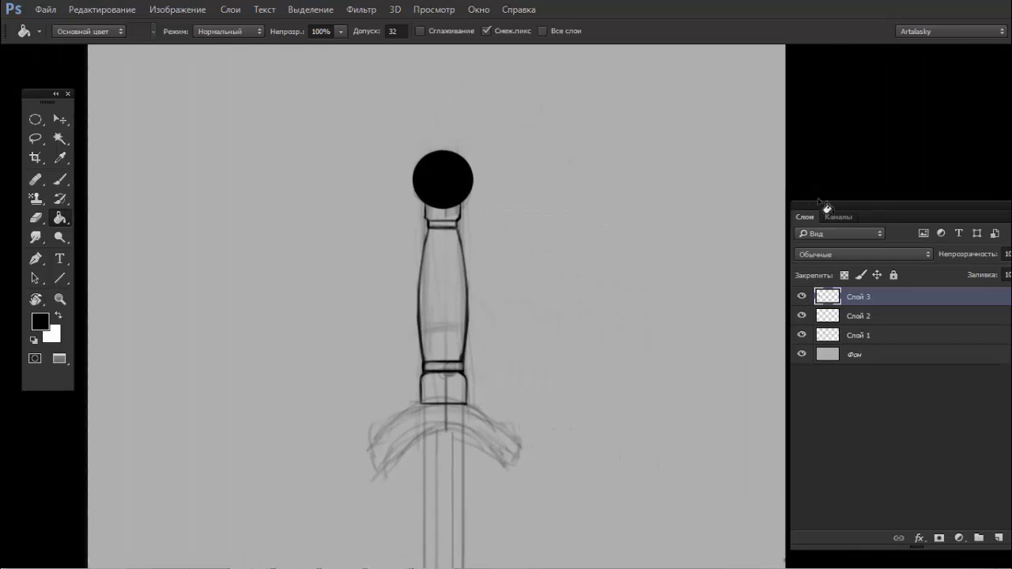
{"action": "left_click_drag", "start_coordinate": [820, 203], "coordinate": [743, 131]}
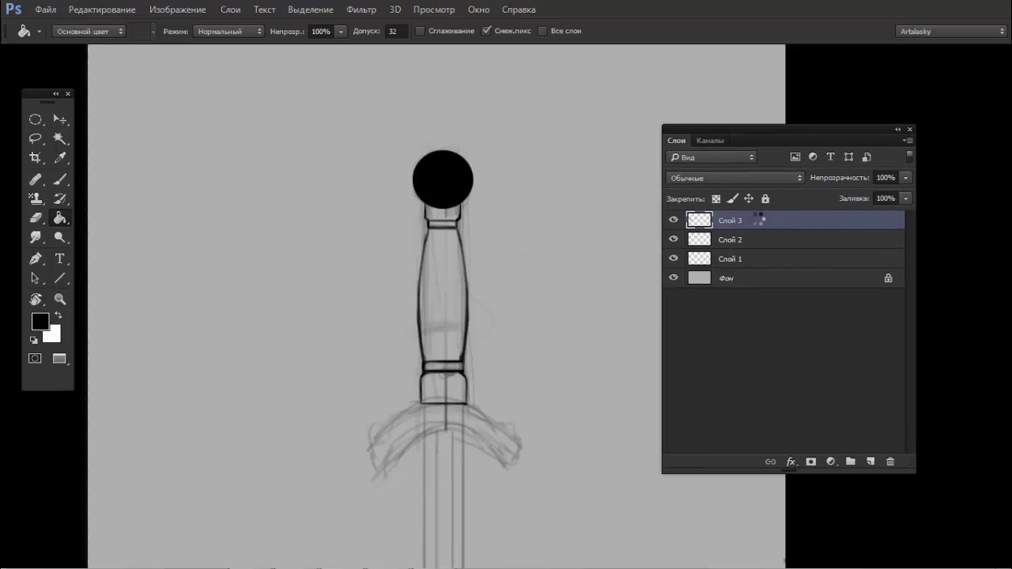
- Give Слой 3 a layer style with 0% fill opacity and a 2 px black stroke
{"action": "double_click", "coordinate": [759, 220]}
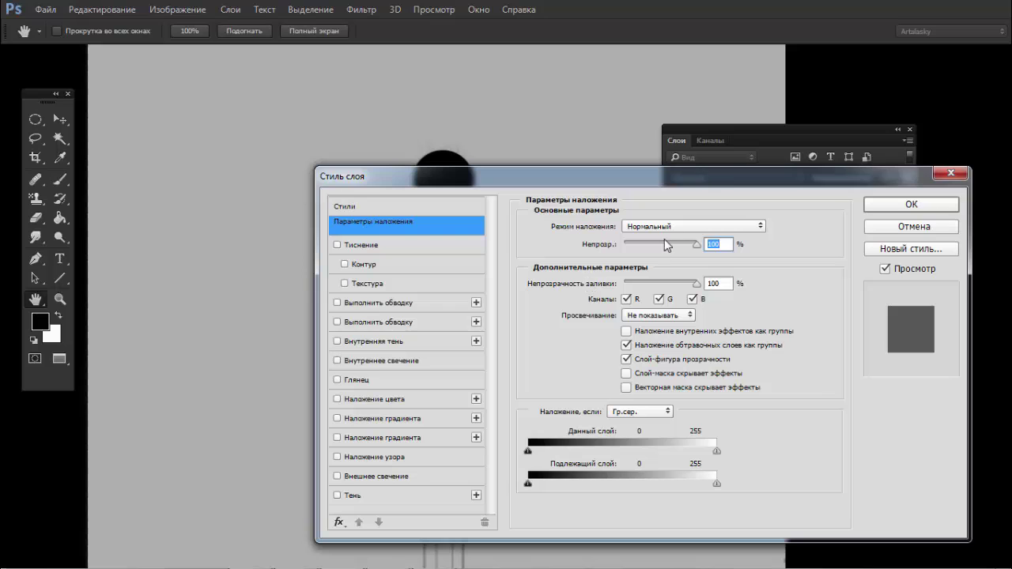
{"action": "left_click_drag", "start_coordinate": [661, 286], "coordinate": [625, 283]}
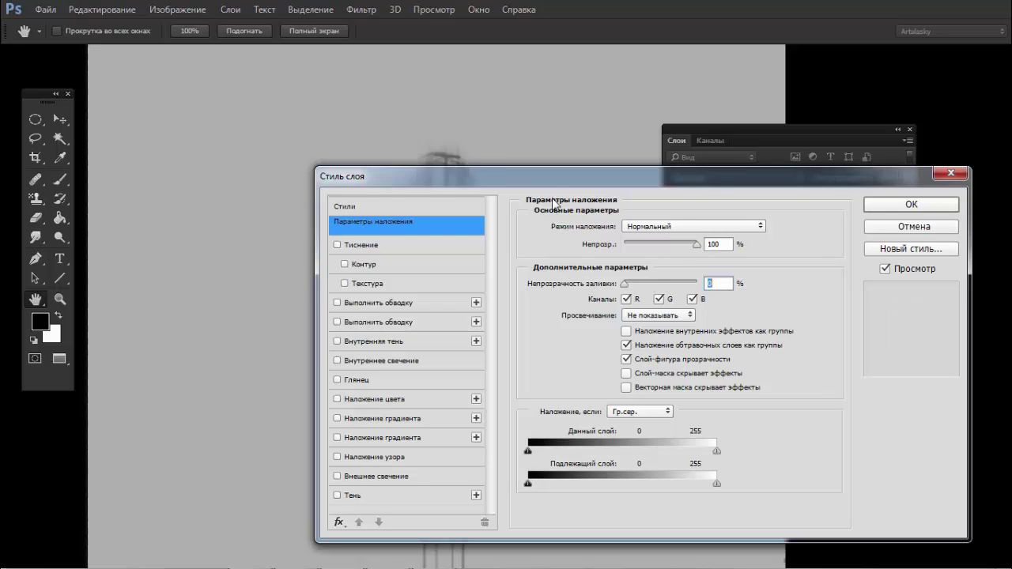
{"action": "left_click_drag", "start_coordinate": [474, 176], "coordinate": [701, 142]}
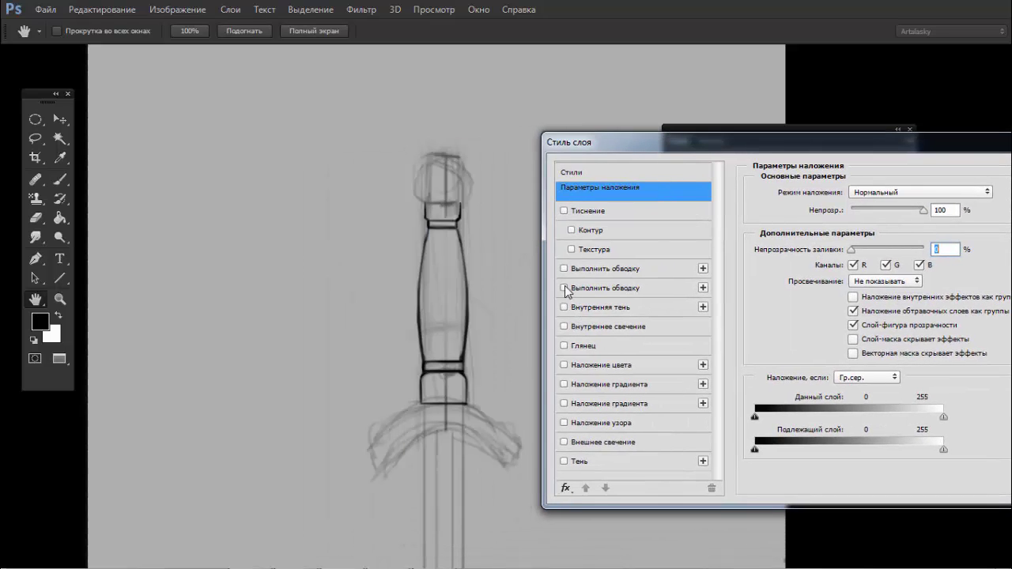
{"action": "left_click", "coordinate": [564, 288]}
{"action": "left_click", "coordinate": [587, 287]}
{"action": "left_click_drag", "start_coordinate": [836, 193], "coordinate": [834, 193]}
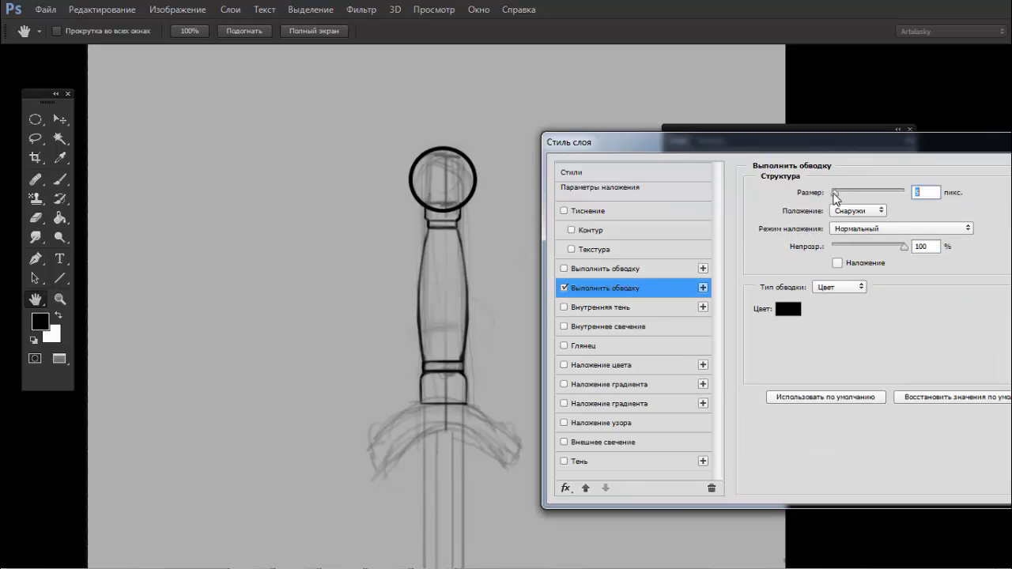
{"action": "type", "text": "2"}
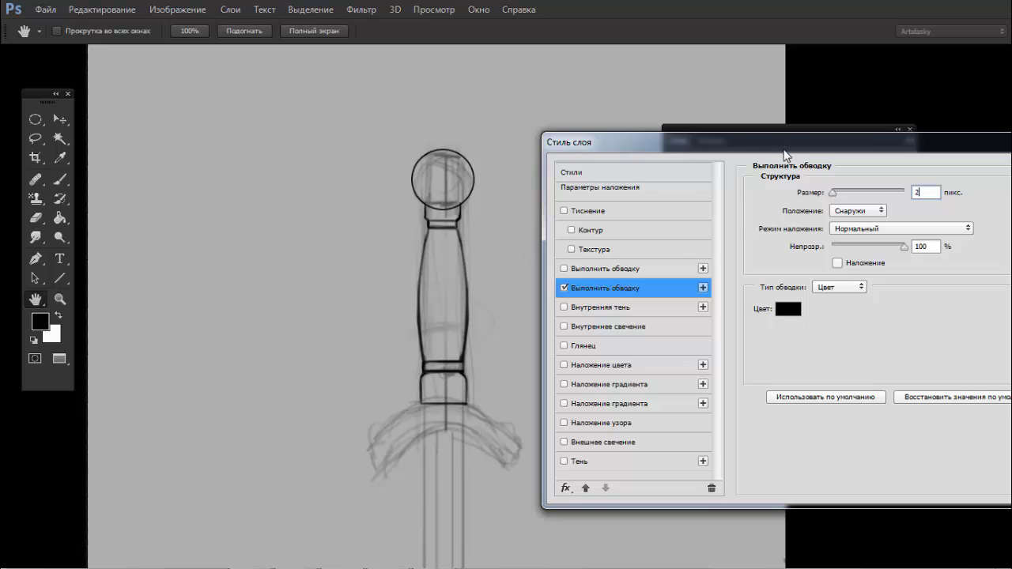
{"action": "left_click_drag", "start_coordinate": [790, 143], "coordinate": [537, 248]}
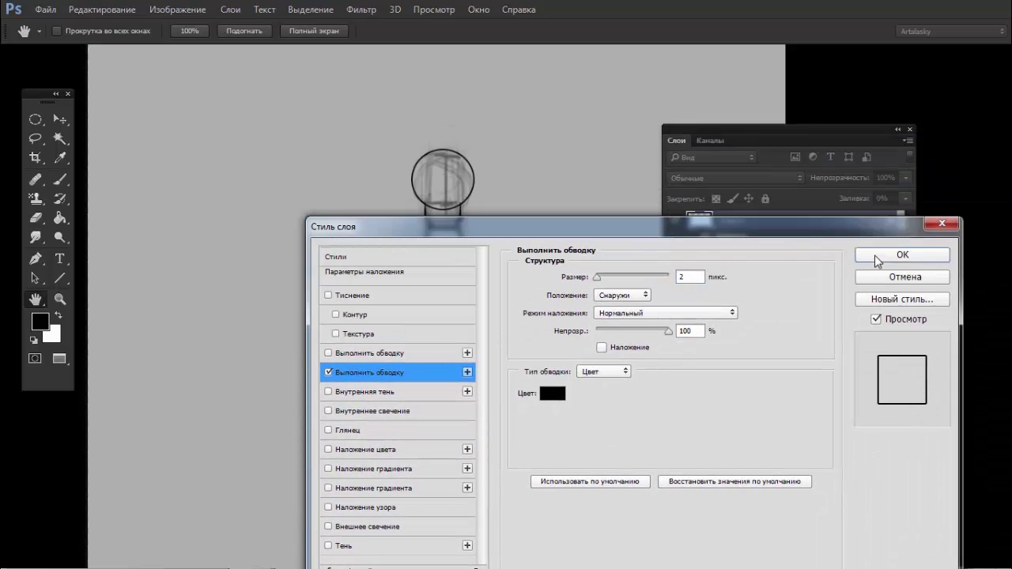
{"action": "left_click", "coordinate": [873, 254]}
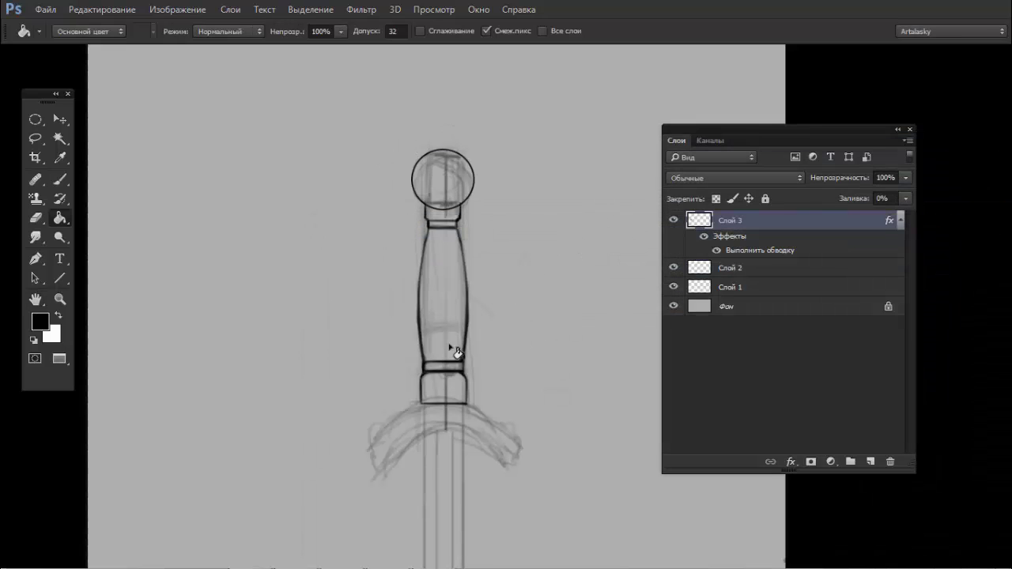
- Select the Ellipse tool and sample a colour from the canvas
{"action": "scroll", "coordinate": [472, 164], "scroll_direction": "up", "scroll_amount": 3}
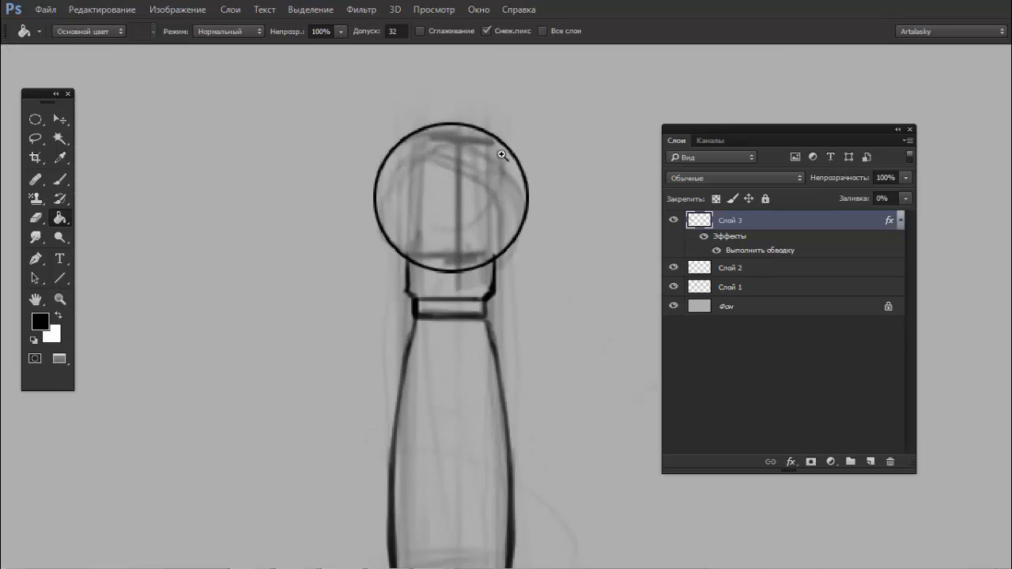
{"action": "scroll", "coordinate": [551, 272], "scroll_direction": "down", "scroll_amount": 3}
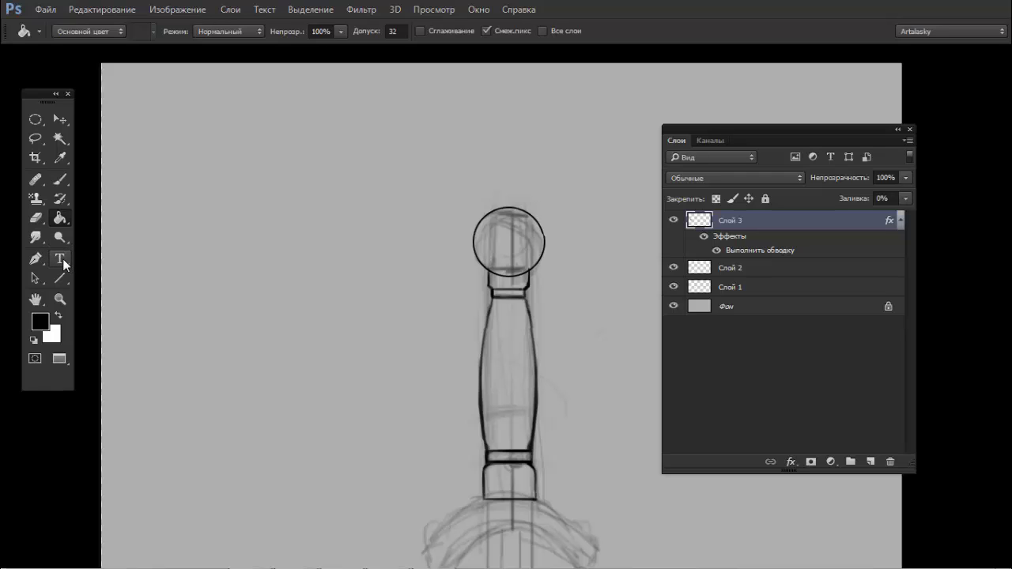
{"action": "left_click", "coordinate": [66, 279]}
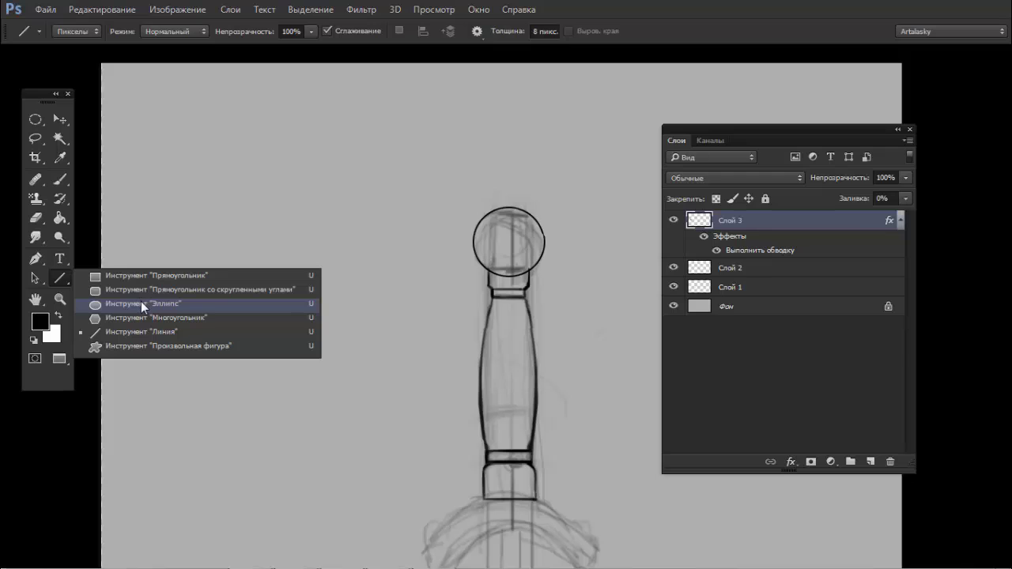
{"action": "left_click", "coordinate": [143, 302]}
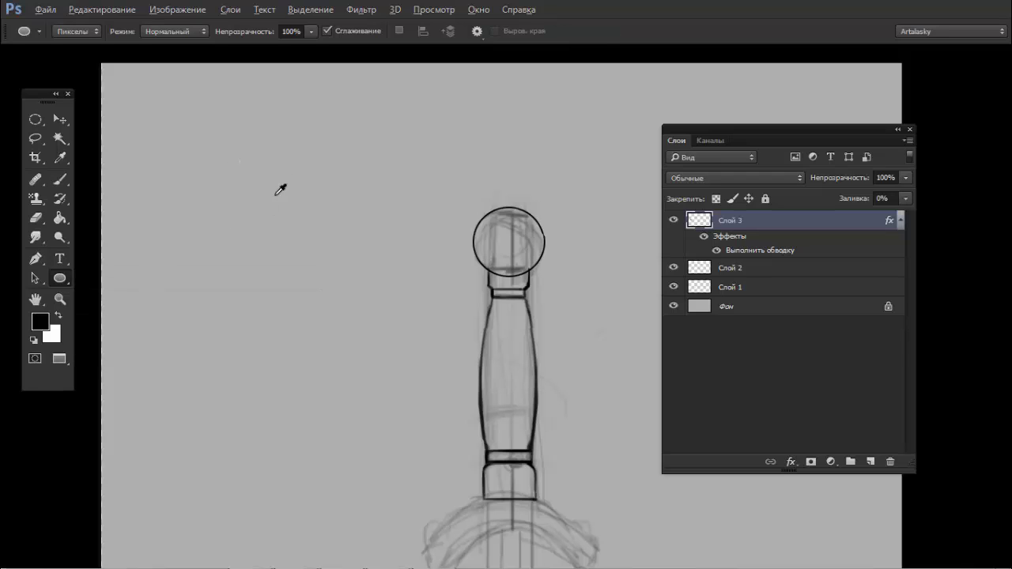
{"action": "left_click", "coordinate": [311, 221]}
{"action": "key", "text": "d"}
- Sample light grey as painting colour, undo a test circle, and add Слой 4
{"action": "mouse_move", "coordinate": [285, 191]}
{"action": "left_mouse_down"}
{"action": "mouse_move", "coordinate": [415, 309]}
{"action": "mouse_move", "coordinate": [371, 266]}
{"action": "left_mouse_up"}
{"action": "left_click", "coordinate": [279, 238], "text": "alt"}
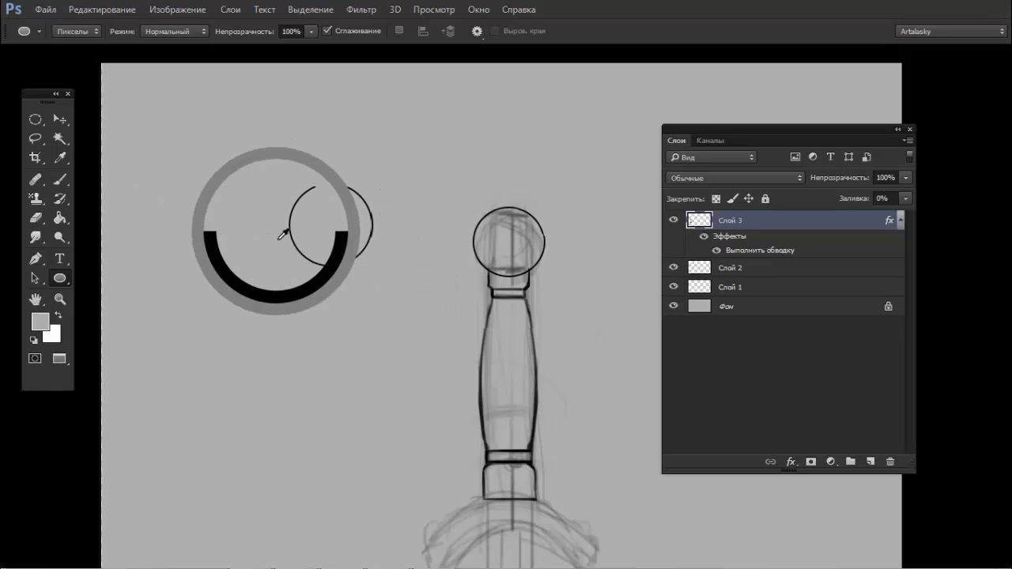
{"action": "key", "text": "ctrl+z"}
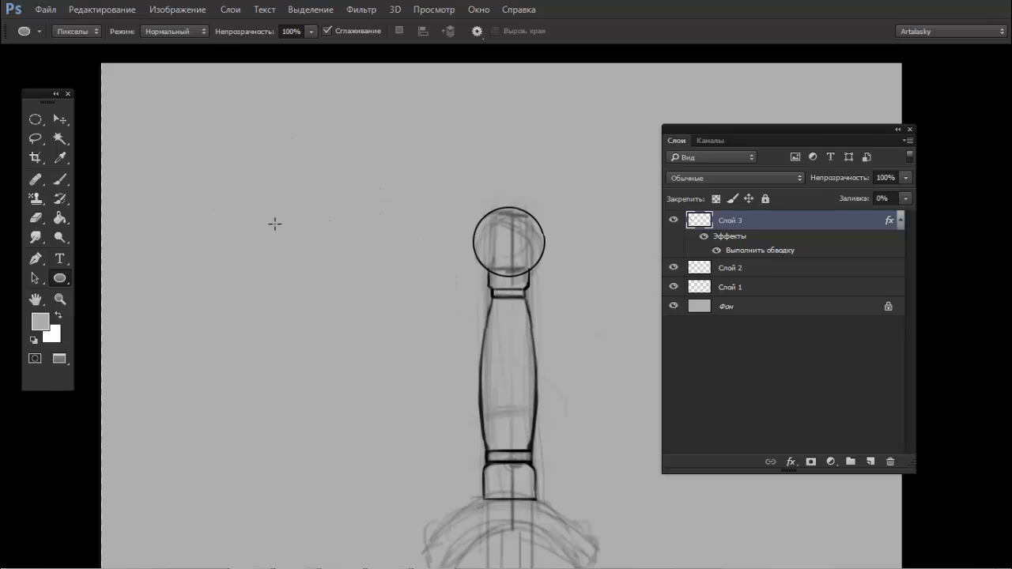
{"action": "left_click", "coordinate": [870, 461]}
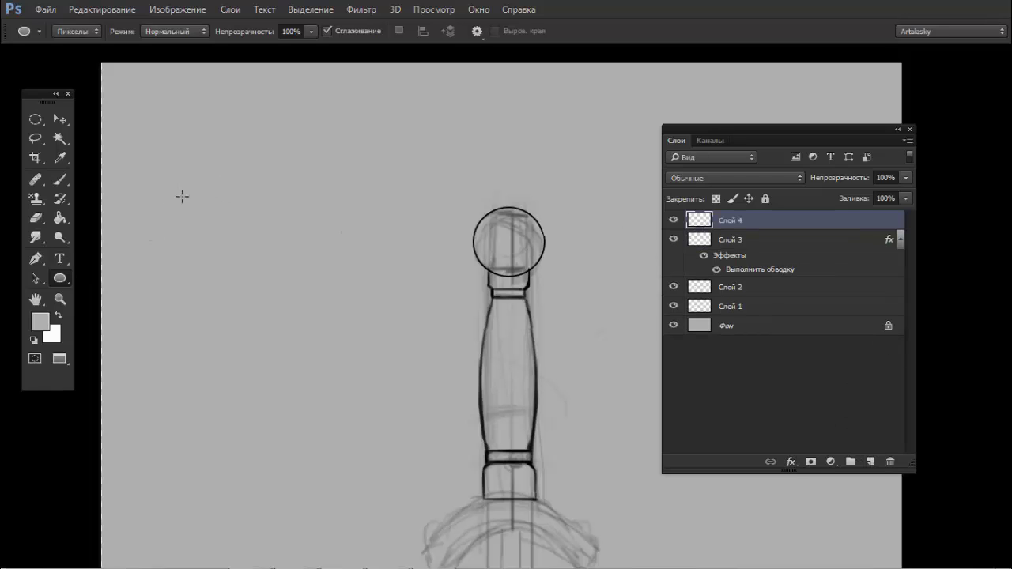
- Toggle screen modes, test-draw a black circle, undo it, and zoom out to see the sword
{"action": "key", "text": "f"}
{"action": "key", "text": "Tab"}
{"action": "key", "text": "f"}
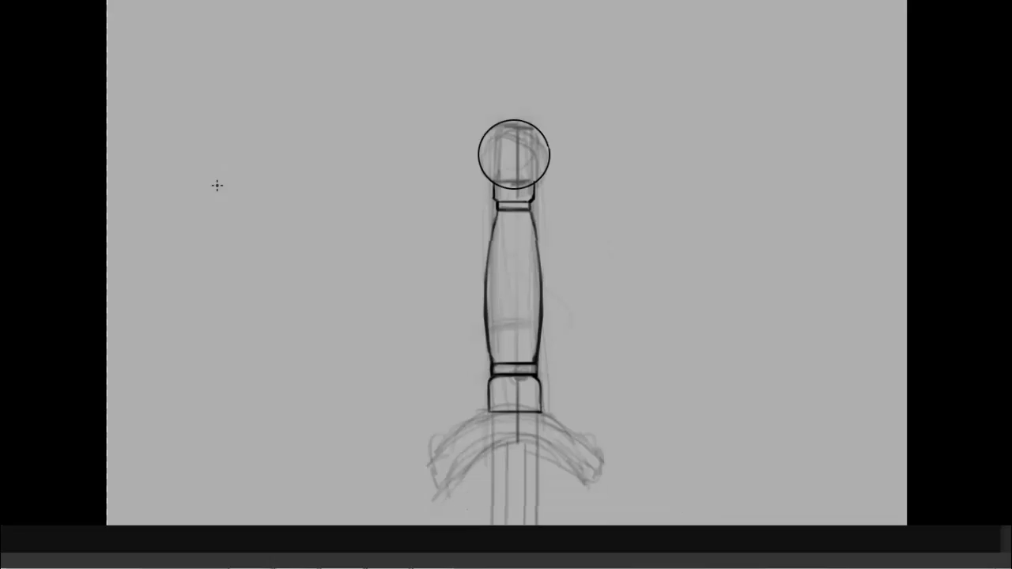
{"action": "key", "text": "Tab"}
{"action": "mouse_move", "coordinate": [213, 172]}
{"action": "left_mouse_down"}
{"action": "mouse_move", "coordinate": [248, 198]}
{"action": "mouse_move", "coordinate": [306, 163]}
{"action": "mouse_move", "coordinate": [398, 287]}
{"action": "left_mouse_up"}
{"action": "key", "text": "ctrl+z"}
{"action": "left_click", "coordinate": [59, 278]}
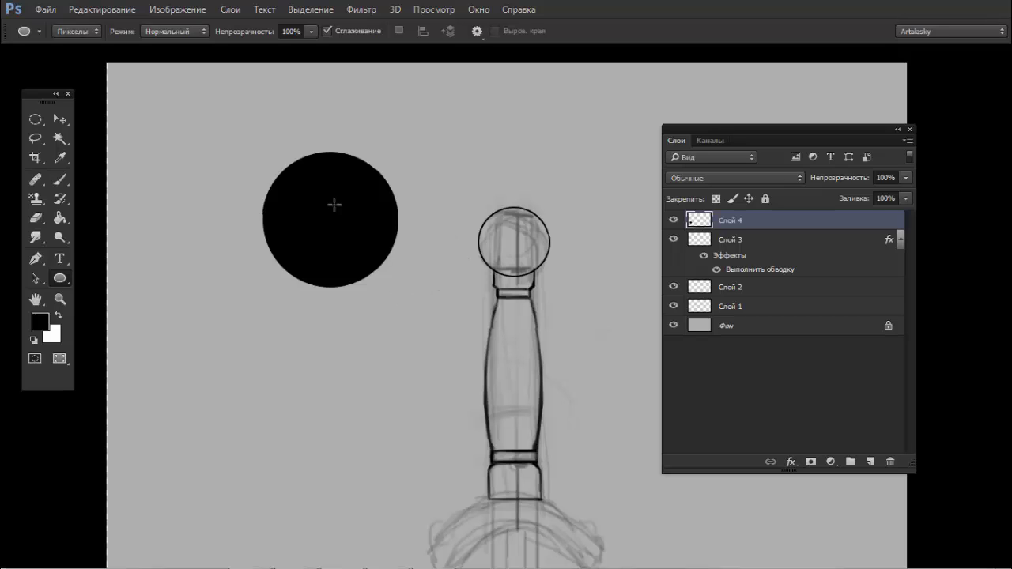
{"action": "mouse_move", "coordinate": [300, 197]}
{"action": "left_mouse_down"}
{"action": "mouse_move", "coordinate": [291, 211]}
{"action": "mouse_move", "coordinate": [269, 200]}
{"action": "left_mouse_up"}
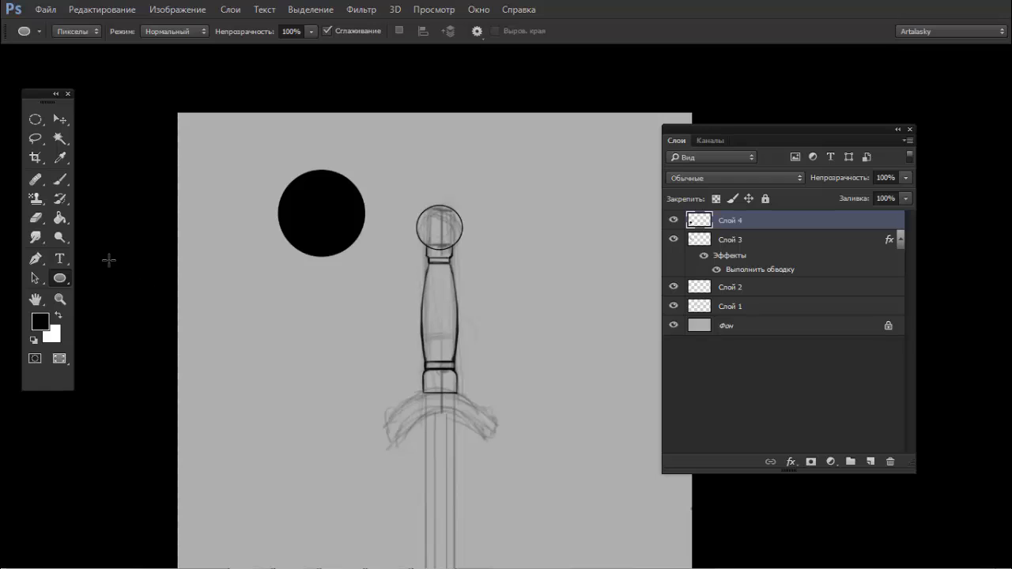
- Test a Фигура-mode circle, delete the Эллипс 1 shape, and switch the Ellipse tool to Контур
{"action": "left_click", "coordinate": [95, 31]}
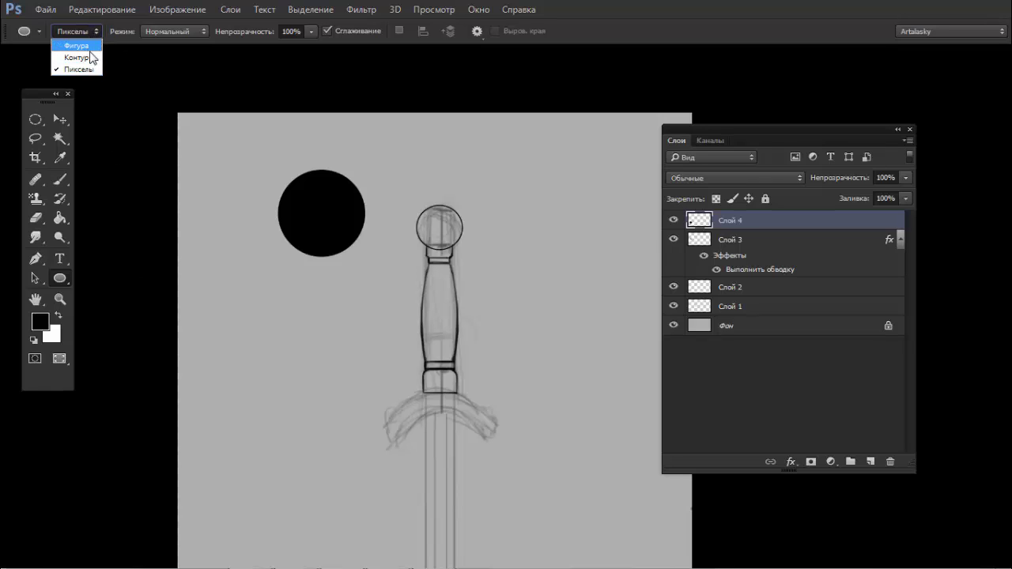
{"action": "left_click", "coordinate": [77, 45]}
{"action": "left_click_drag", "start_coordinate": [244, 307], "coordinate": [352, 415]}
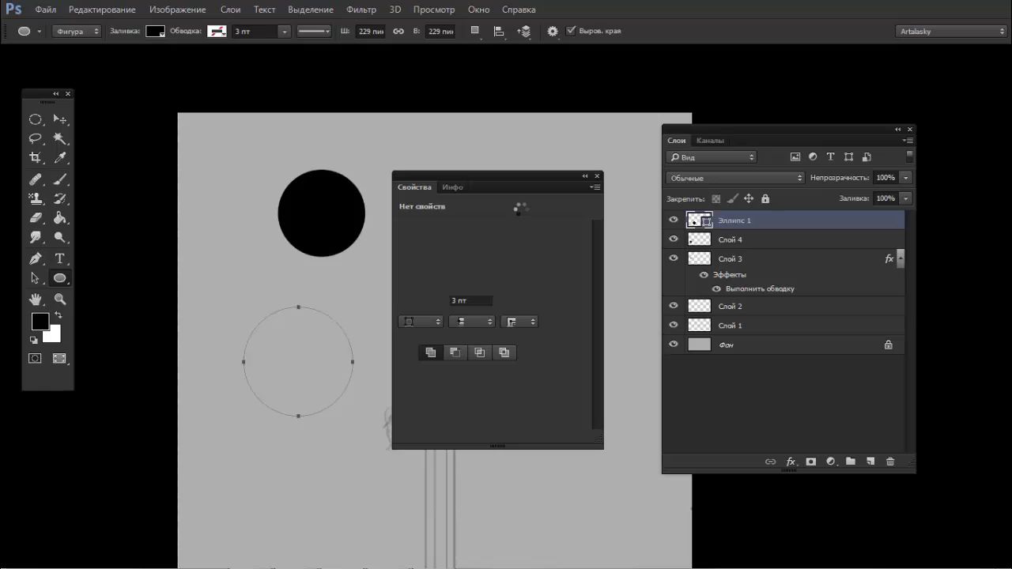
{"action": "left_click", "coordinate": [598, 176]}
{"action": "key", "text": "ctrl+z"}
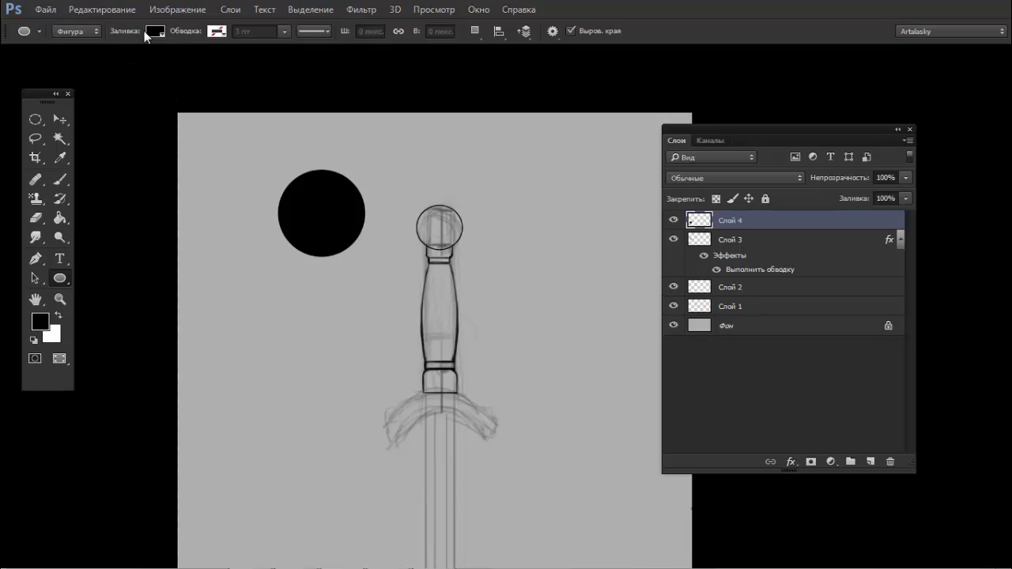
{"action": "left_click", "coordinate": [77, 30]}
{"action": "left_click", "coordinate": [92, 58]}
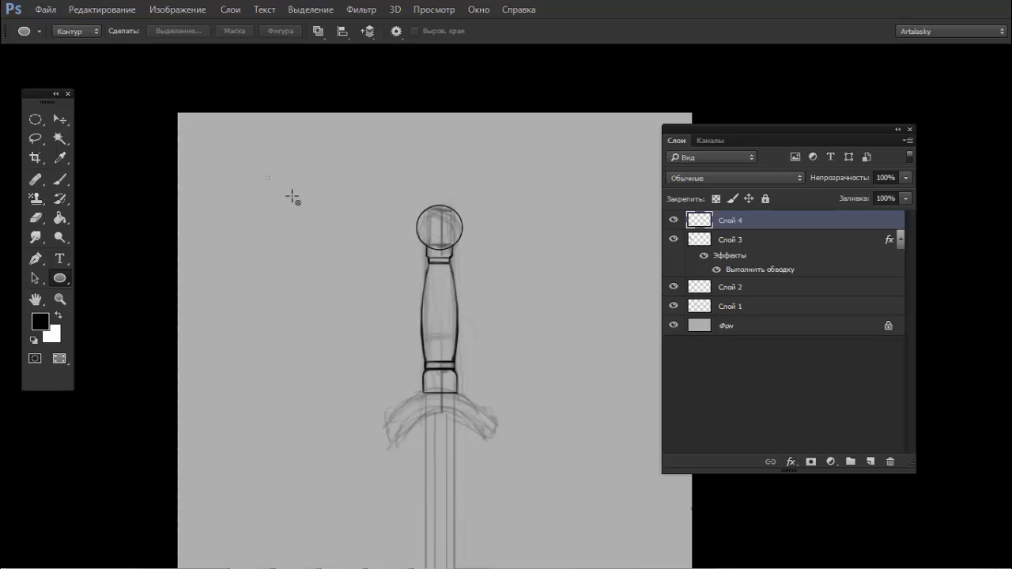
- Draw a 172×172 px circular path left of the pommel and stroke it with the brush
{"action": "left_click_drag", "start_coordinate": [289, 195], "coordinate": [362, 263]}
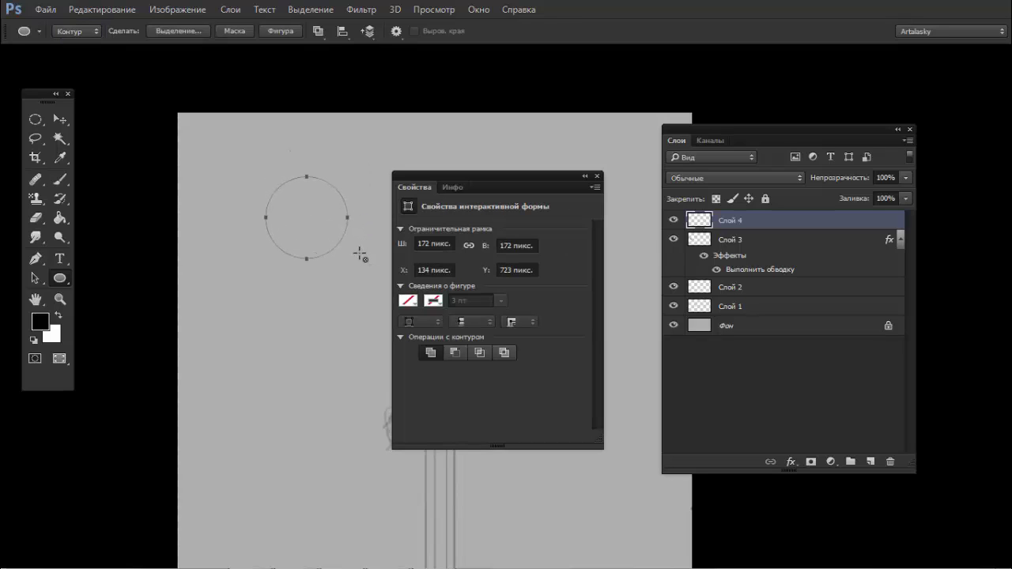
{"action": "right_click", "coordinate": [344, 234]}
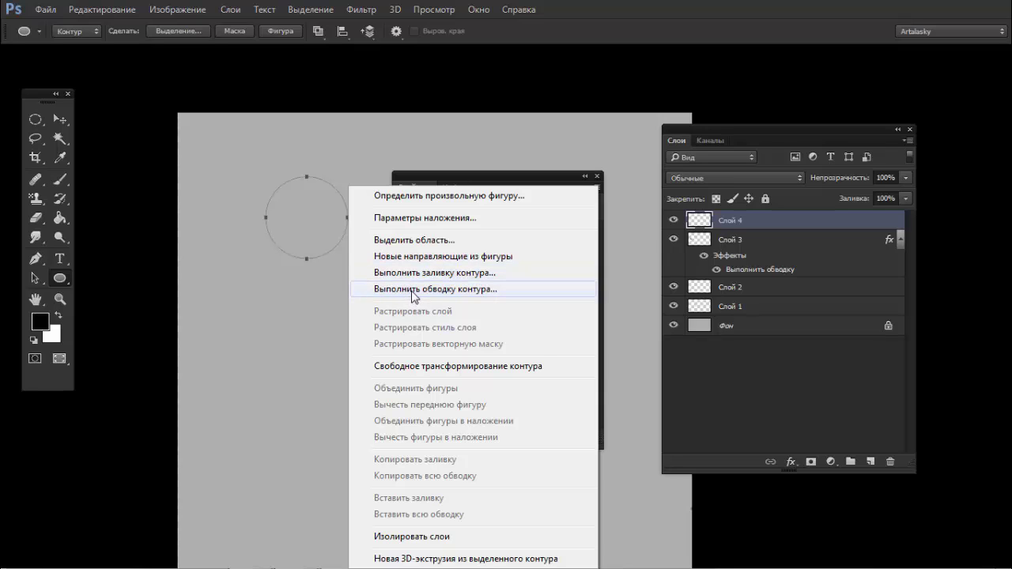
{"action": "left_click", "coordinate": [418, 289]}
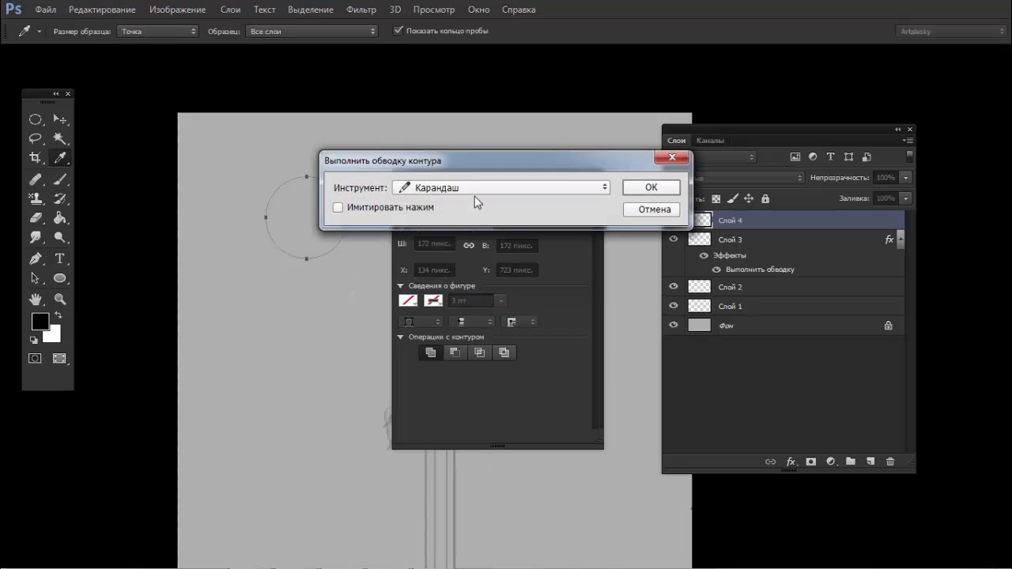
{"action": "left_click", "coordinate": [476, 190]}
{"action": "left_click", "coordinate": [474, 219]}
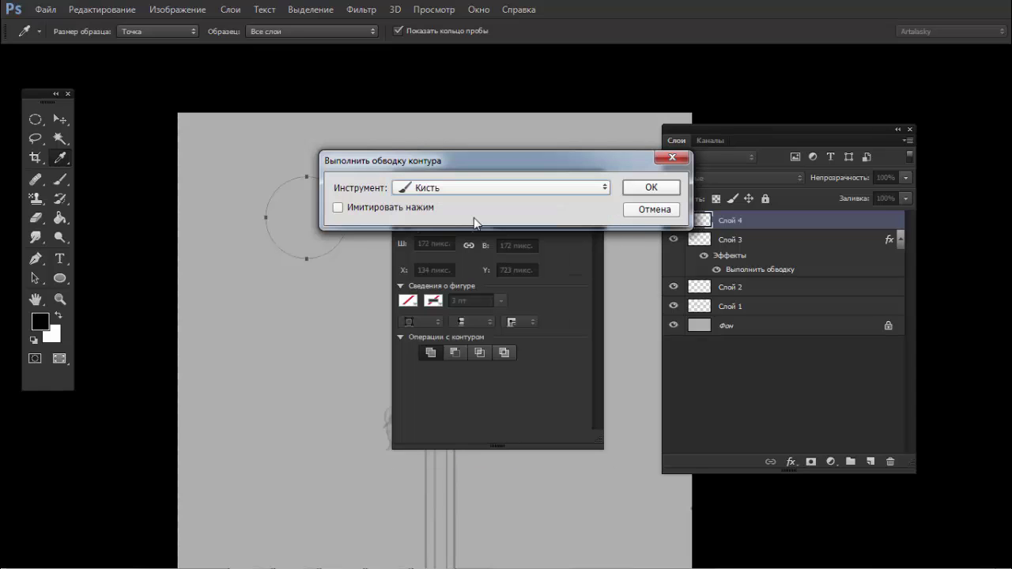
{"action": "left_click", "coordinate": [648, 190]}
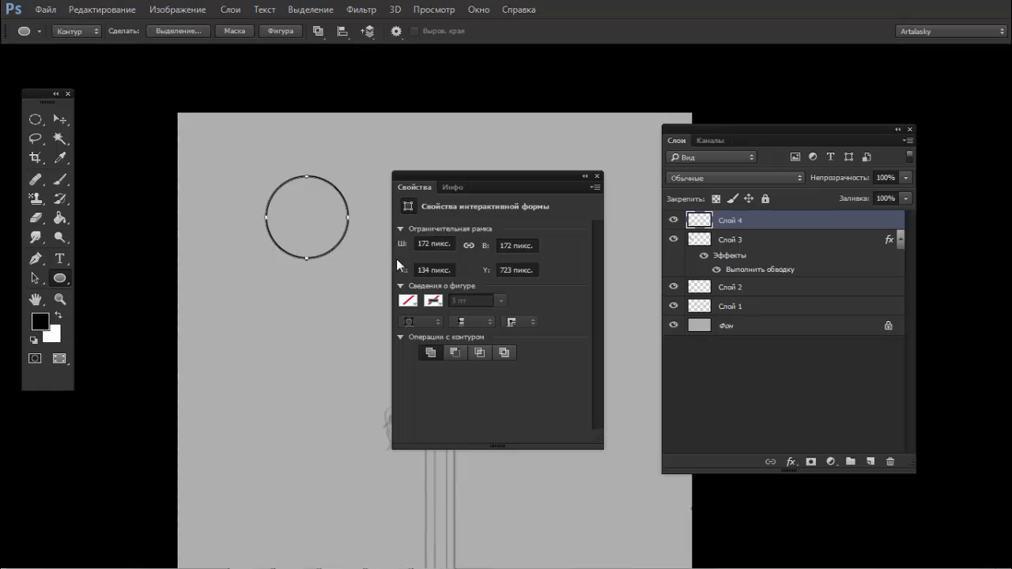
- Stroke the circle path again with Имитировать нажим enabled for a tapered line
{"action": "right_click", "coordinate": [327, 249]}
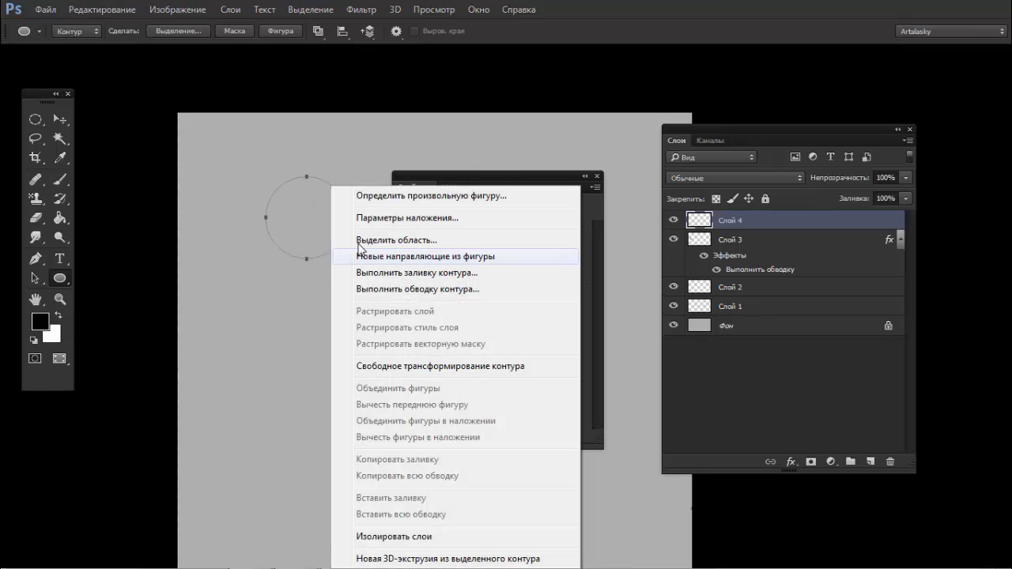
{"action": "left_click", "coordinate": [397, 289]}
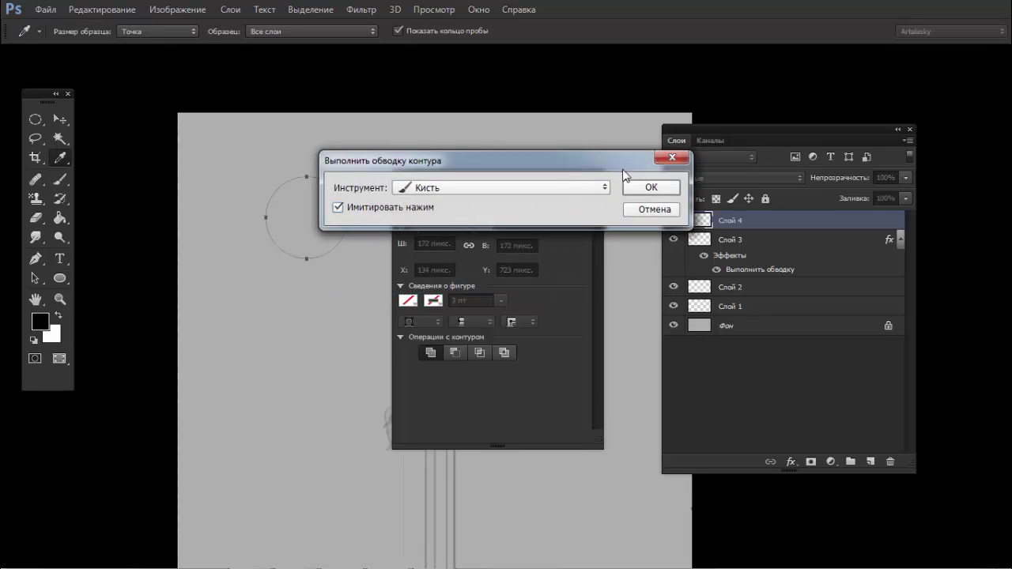
{"action": "left_click", "coordinate": [649, 188]}
{"action": "left_click", "coordinate": [319, 210], "text": "ctrl"}
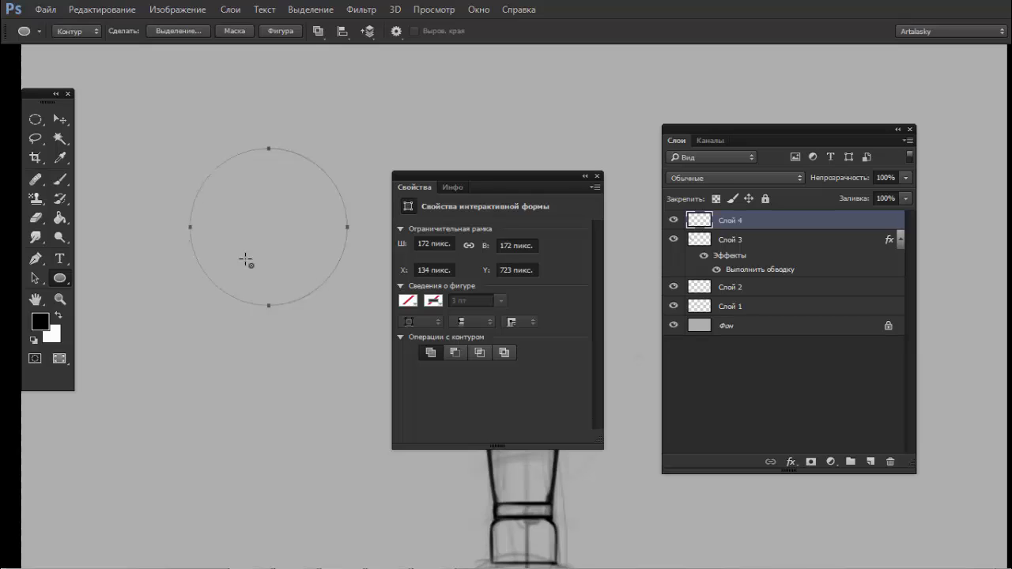
- Undo two stray ellipses and stroke the circle path with the brush, pressure simulation off
{"action": "left_click_drag", "start_coordinate": [333, 177], "coordinate": [341, 204]}
{"action": "key", "text": "ctrl+z"}
{"action": "left_click_drag", "start_coordinate": [345, 195], "coordinate": [342, 207]}
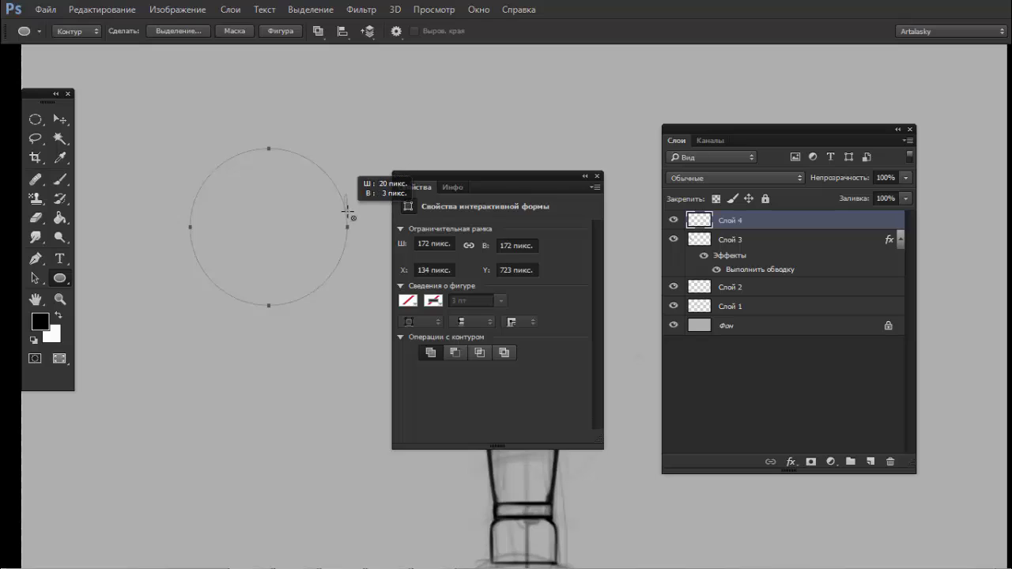
{"action": "key", "text": "ctrl+z"}
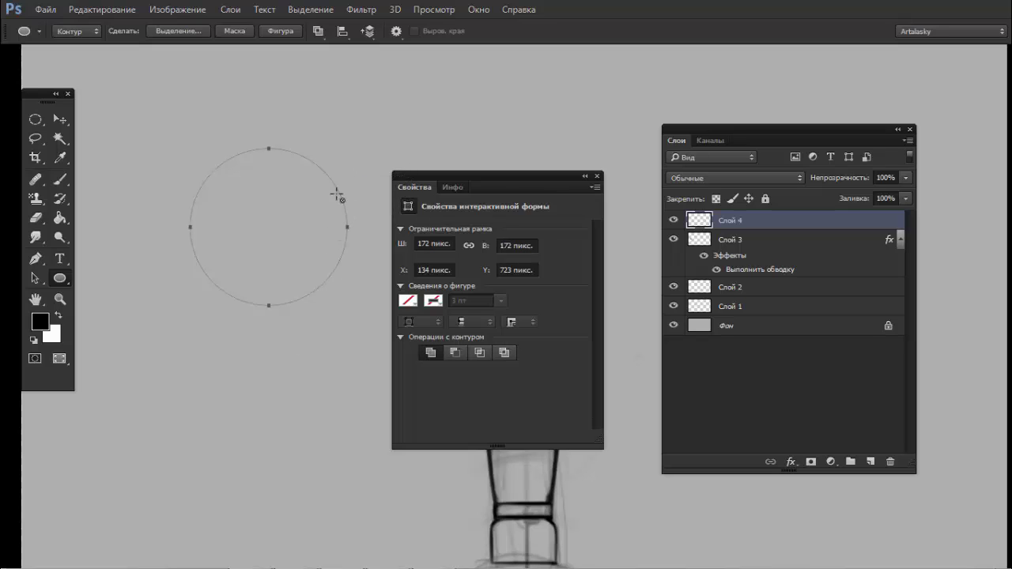
{"action": "right_click", "coordinate": [337, 203]}
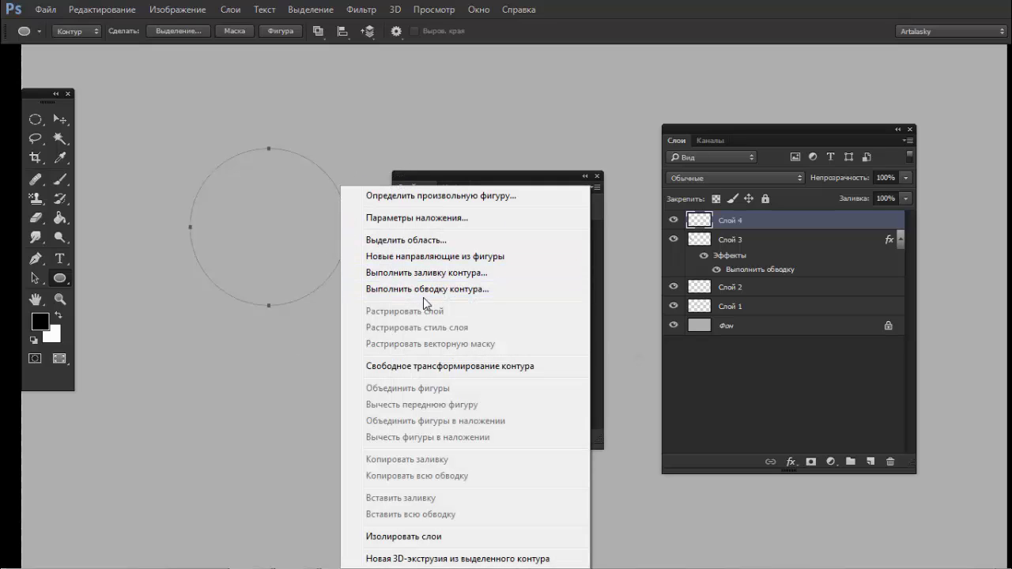
{"action": "left_click", "coordinate": [425, 291]}
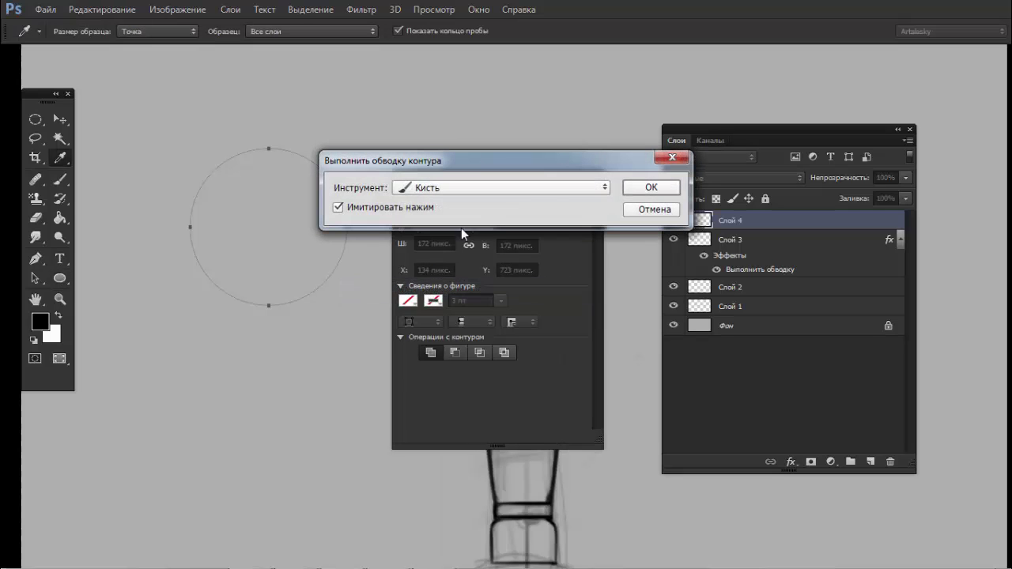
{"action": "left_click", "coordinate": [380, 210]}
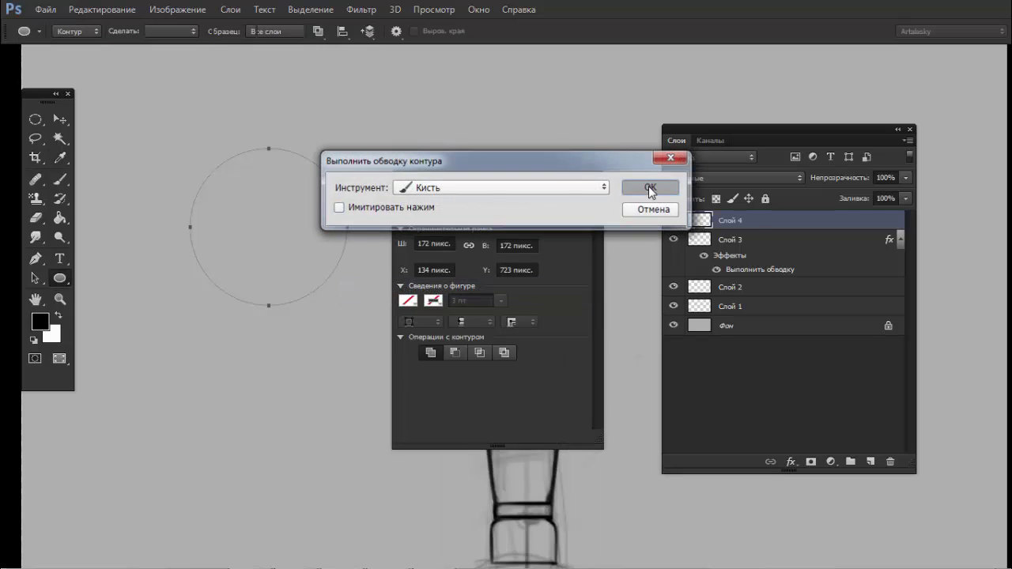
{"action": "left_click", "coordinate": [648, 189]}
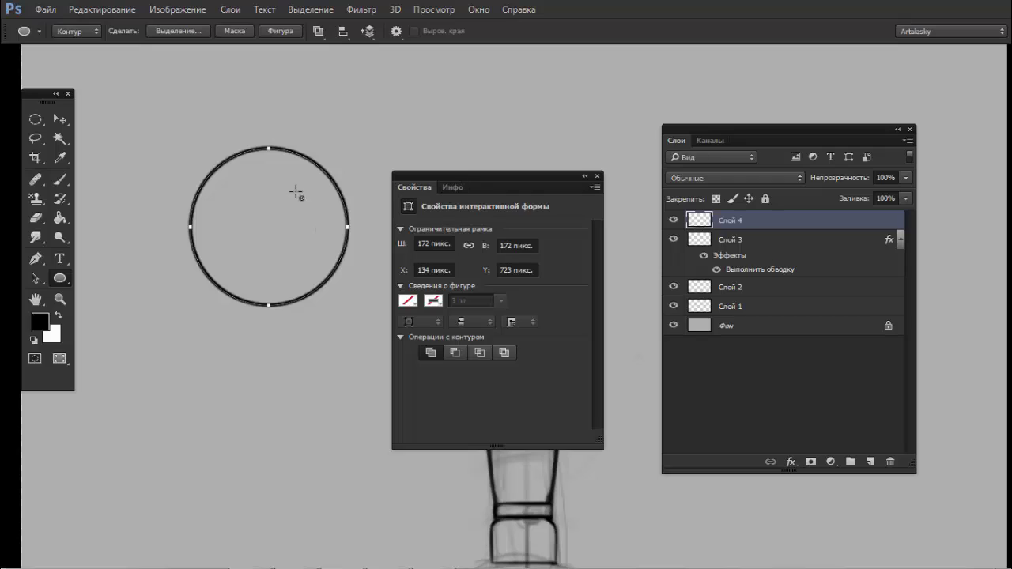
- Test the brush, undo the stroke, and set the brush size to 77 px
{"action": "key", "text": "b"}
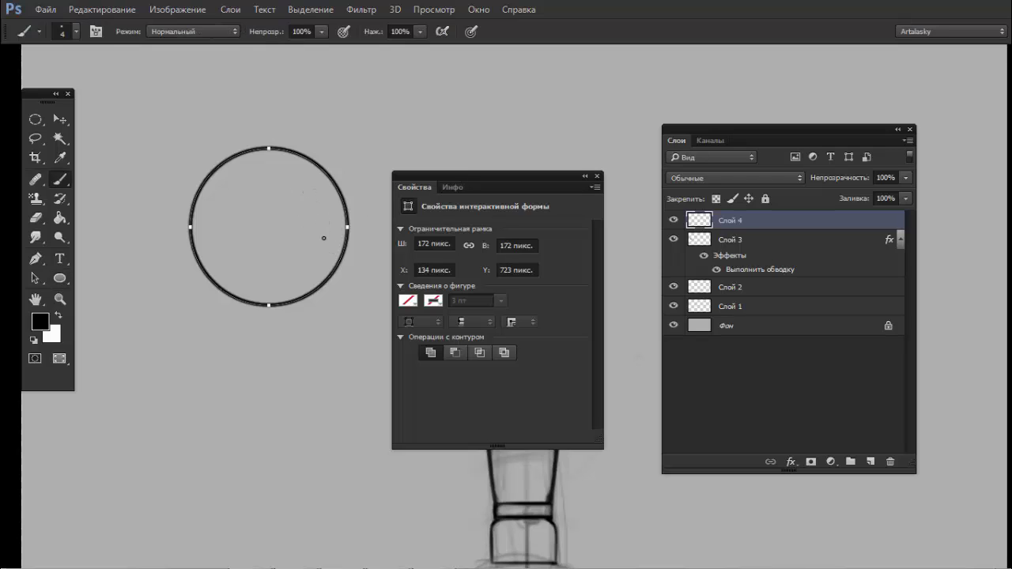
{"action": "left_click_drag", "start_coordinate": [299, 235], "coordinate": [322, 228]}
{"action": "key", "text": "ctrl+alt+z"}
{"action": "key", "text": "ctrl+alt+z"}
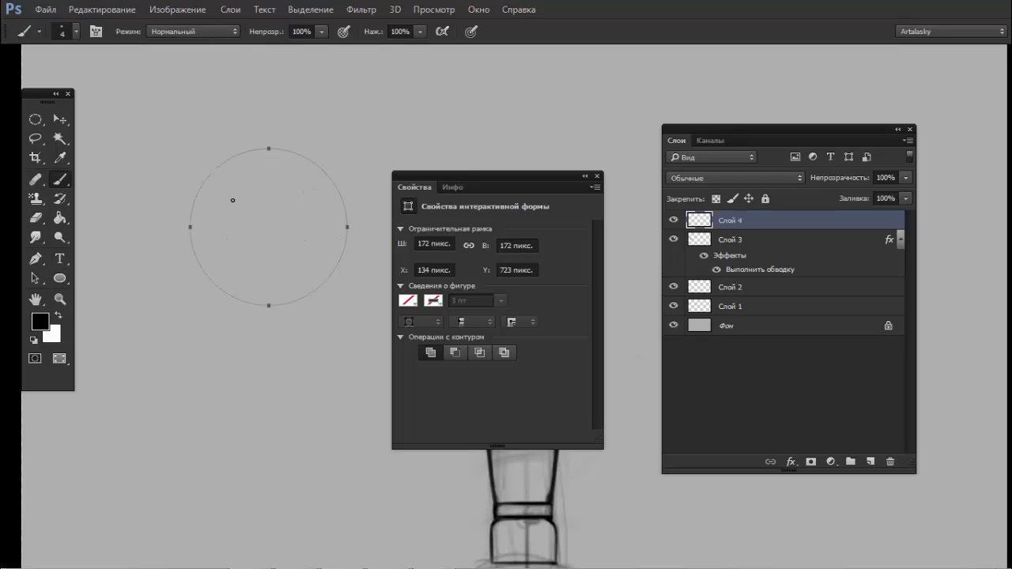
{"action": "right_click", "coordinate": [320, 114]}
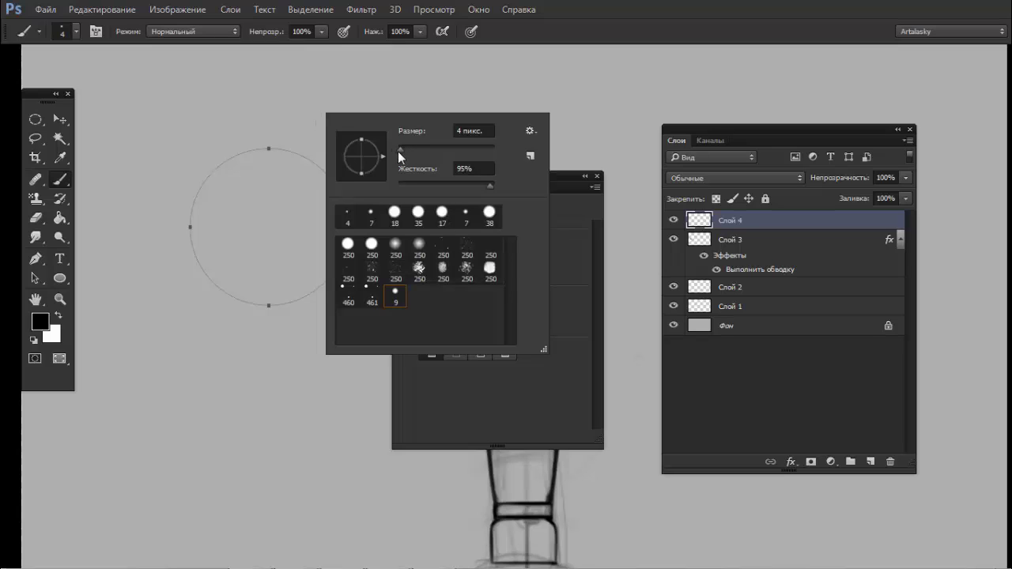
{"action": "left_click_drag", "start_coordinate": [397, 151], "coordinate": [408, 150]}
{"action": "type", "text": "3"}
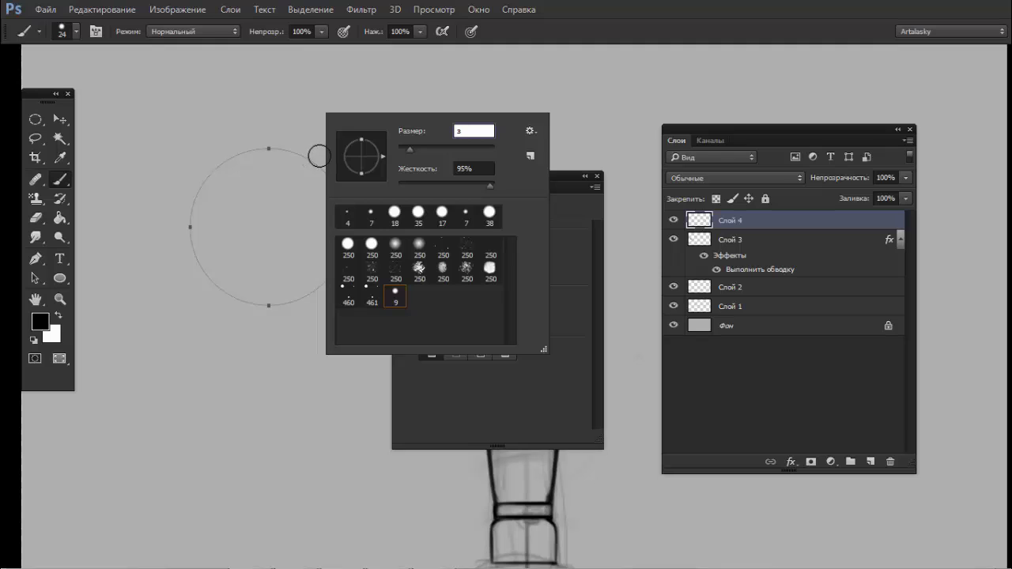
{"action": "type", "text": "7"}
{"action": "key", "text": "Return"}
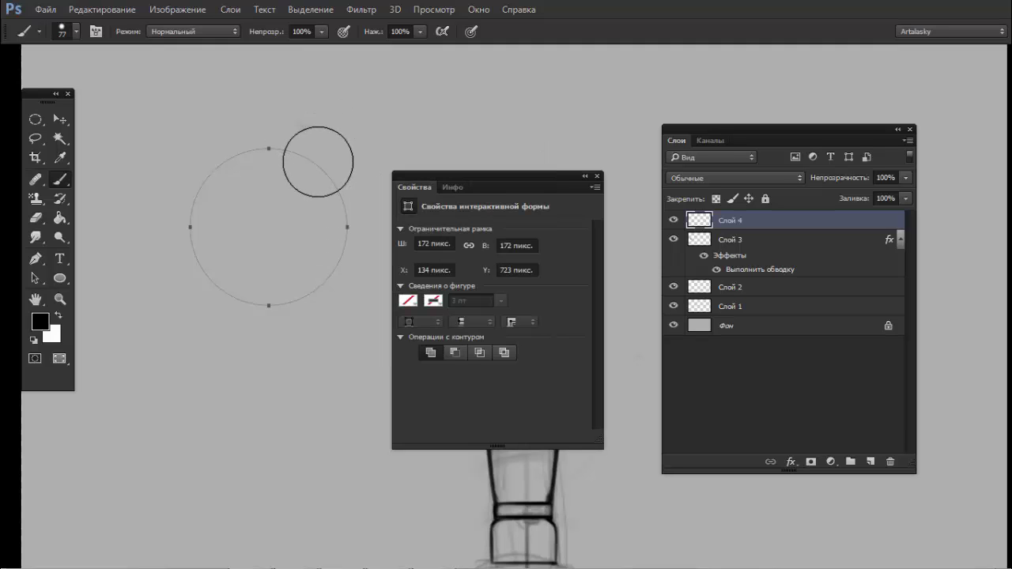
- Stroke the circle path with the 77 px brush, then undo the thick black ring
{"action": "key", "text": "o"}
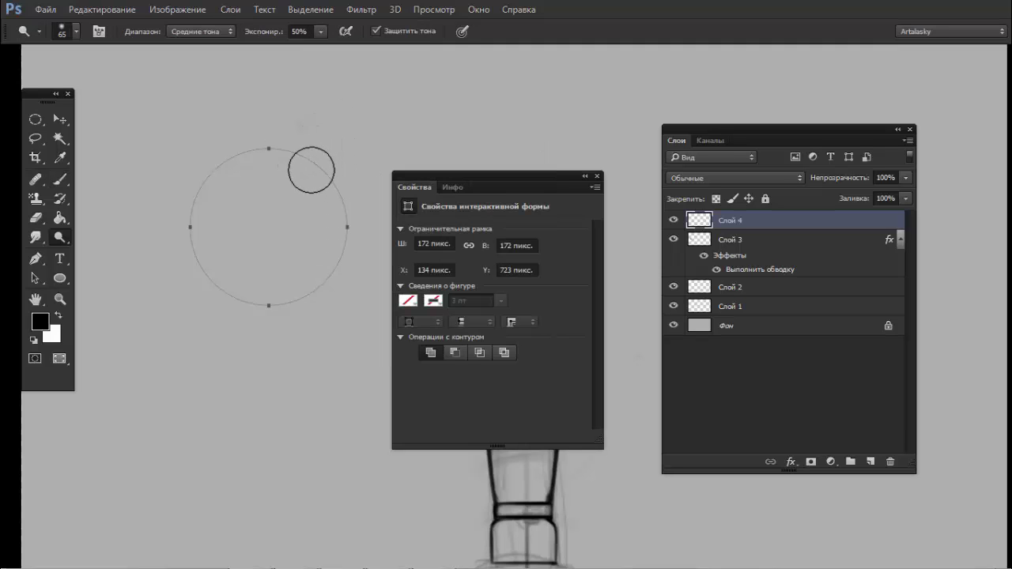
{"action": "key", "text": "p"}
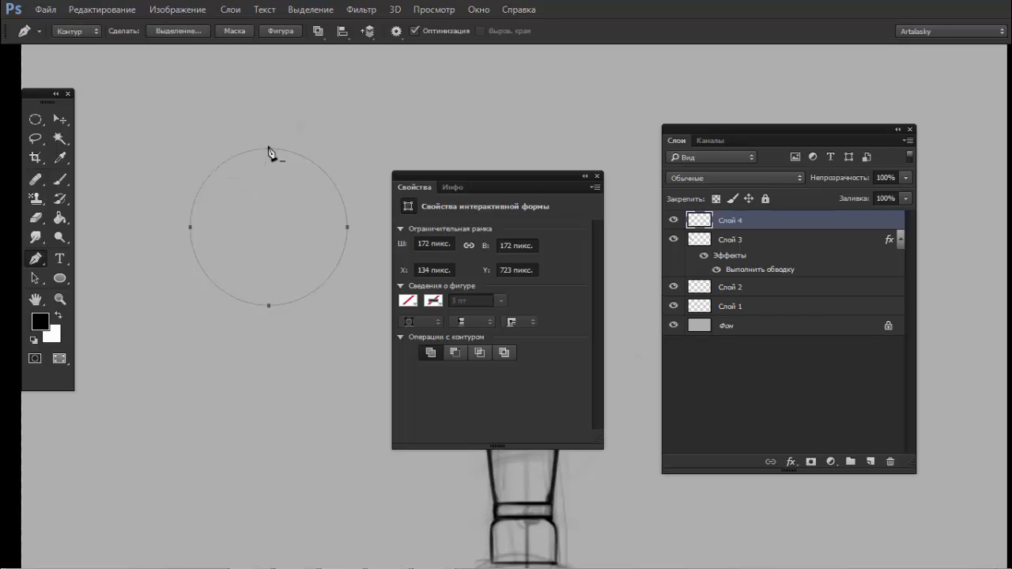
{"action": "right_click", "coordinate": [268, 151]}
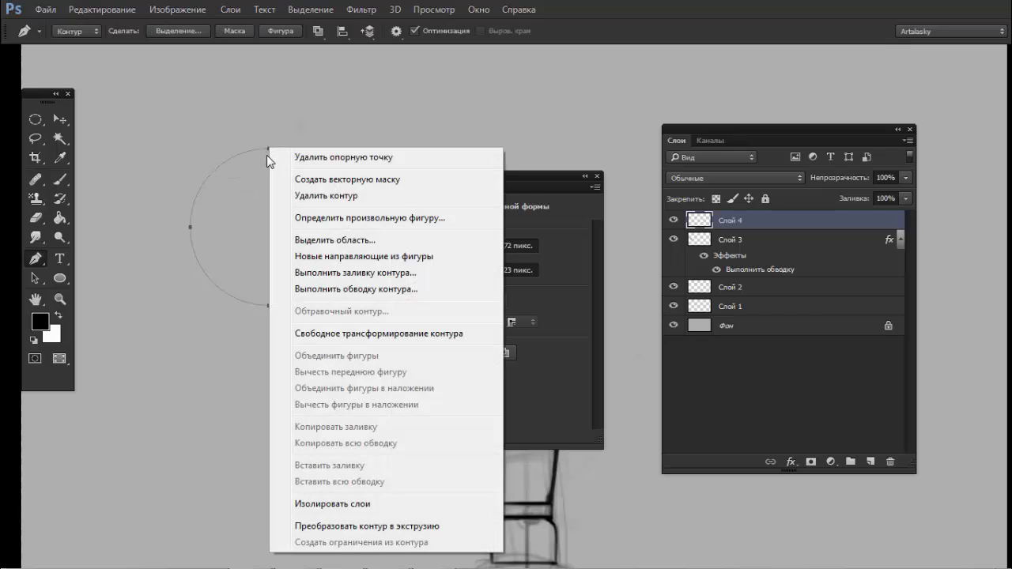
{"action": "left_click", "coordinate": [348, 289]}
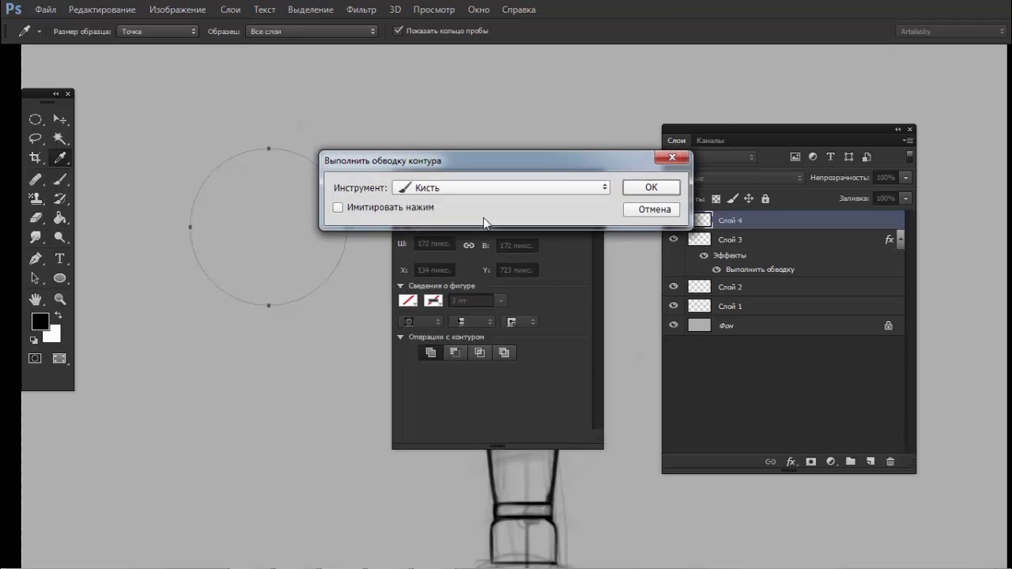
{"action": "left_click", "coordinate": [651, 187]}
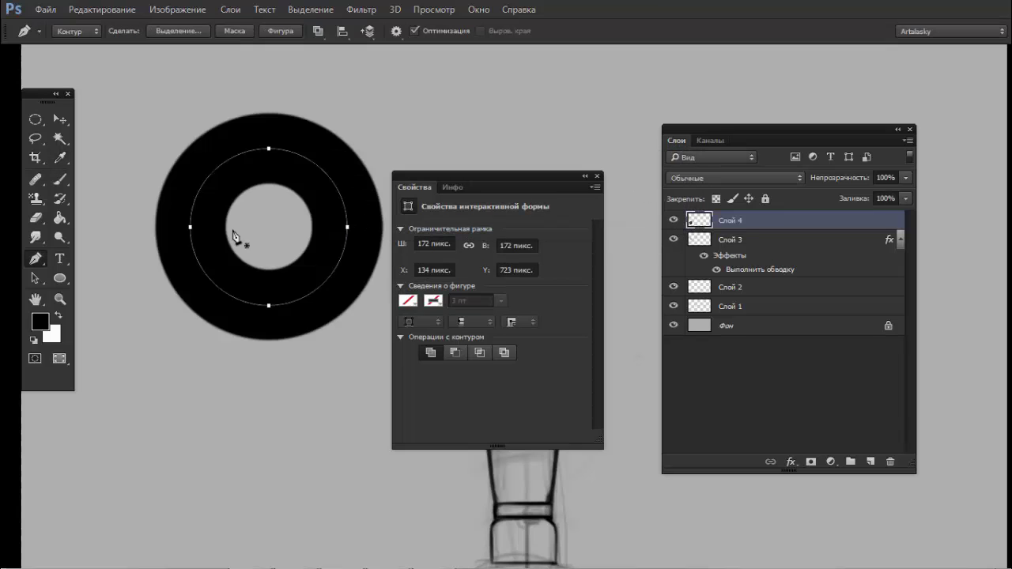
{"action": "key", "text": "ctrl+z"}
- Shrink the brush to a few pixels and stroke the circle path as a thin outline
{"action": "key", "text": "b"}
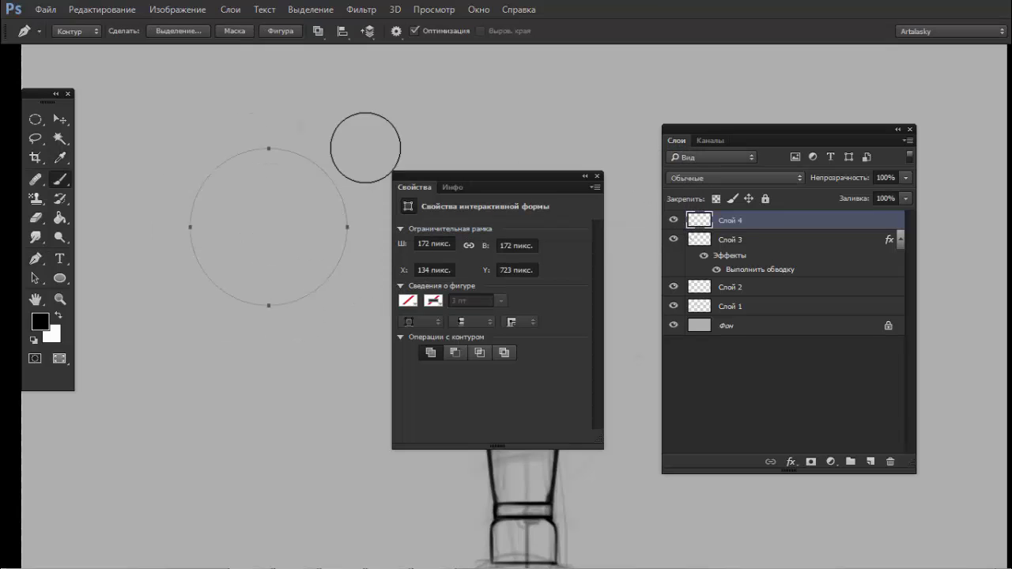
{"action": "right_click", "coordinate": [371, 139]}
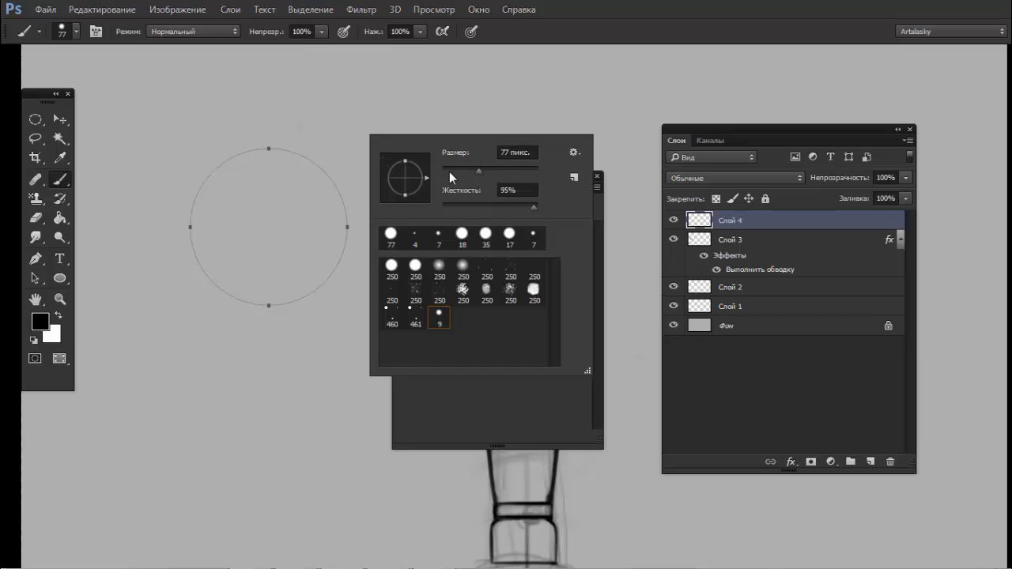
{"action": "left_click_drag", "start_coordinate": [449, 171], "coordinate": [444, 170]}
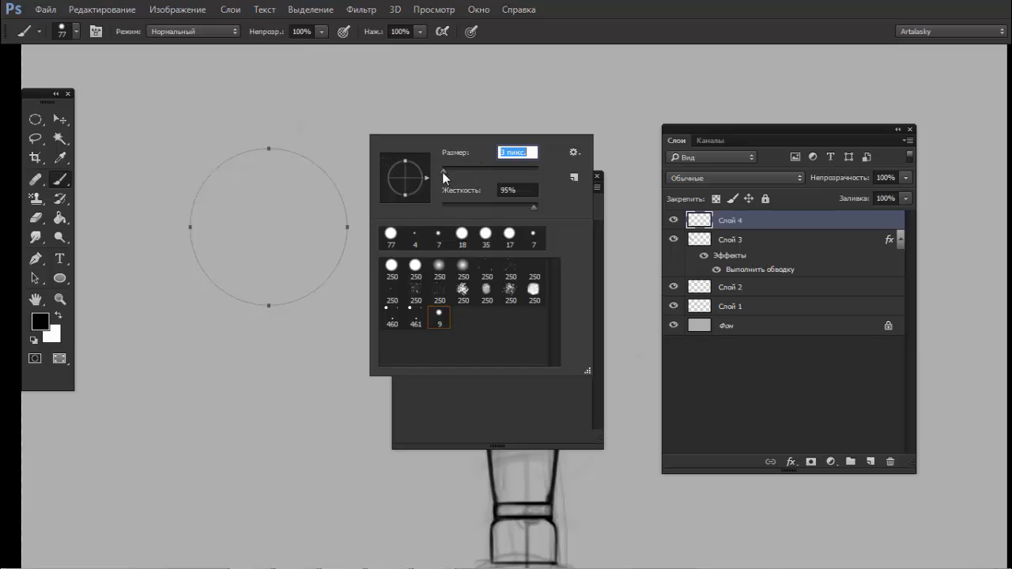
{"action": "key", "text": "Return"}
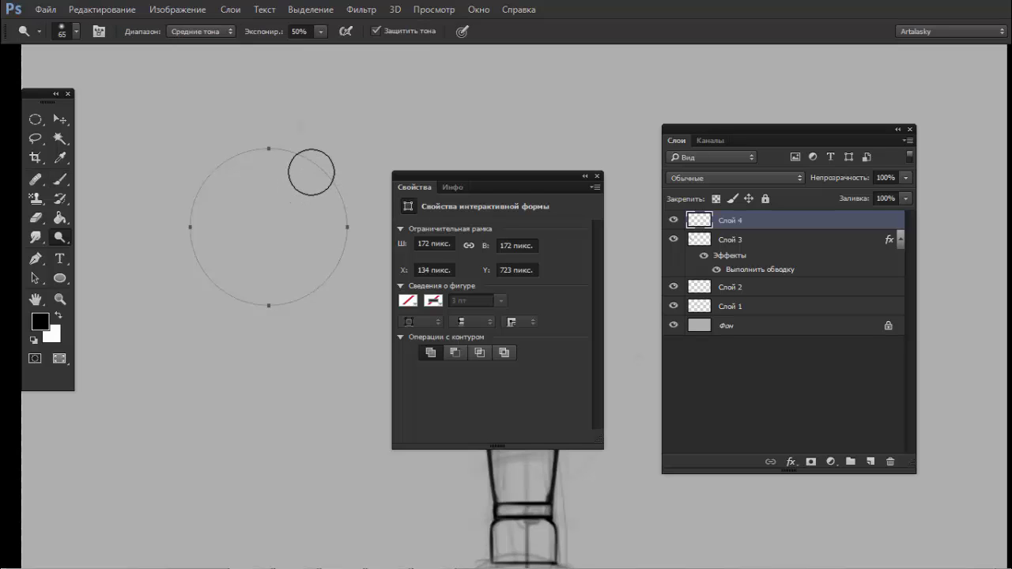
{"action": "key", "text": "p"}
{"action": "right_click", "coordinate": [315, 172]}
{"action": "left_click", "coordinate": [382, 290]}
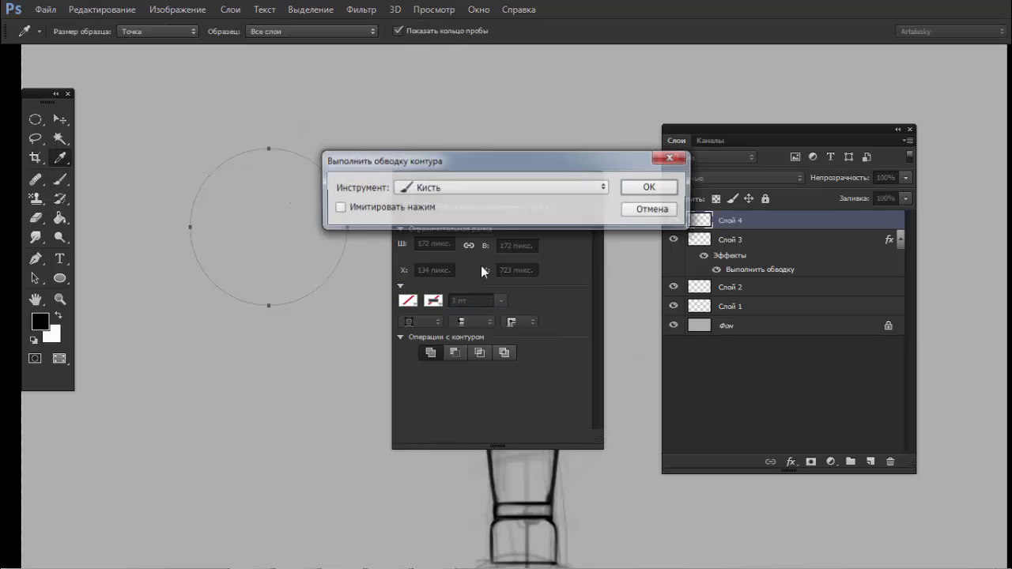
{"action": "left_click", "coordinate": [653, 190]}
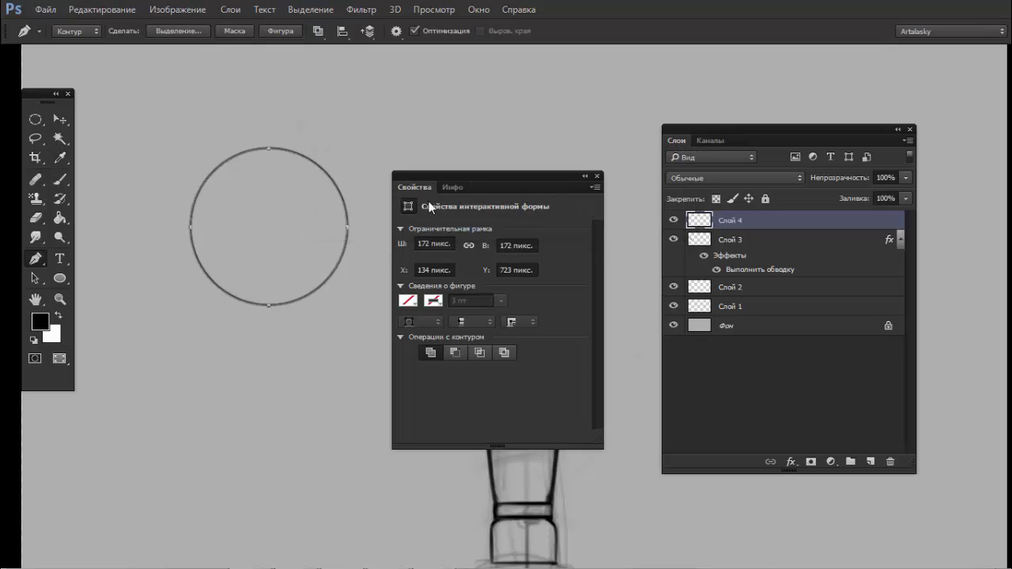
- Close the shape properties and convert the circle shape to a plain path
{"action": "left_click", "coordinate": [596, 176]}
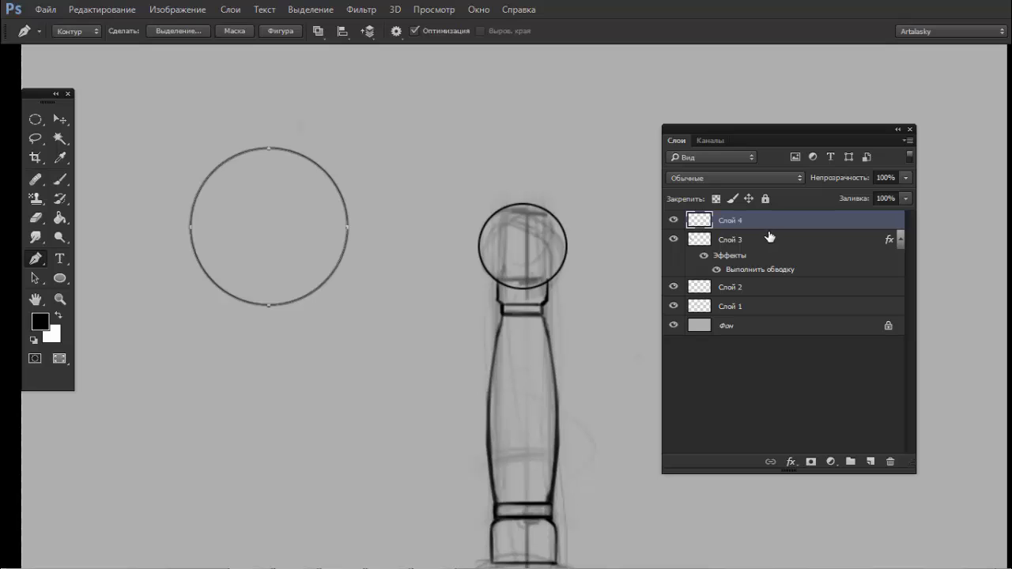
{"action": "left_click", "coordinate": [515, 229]}
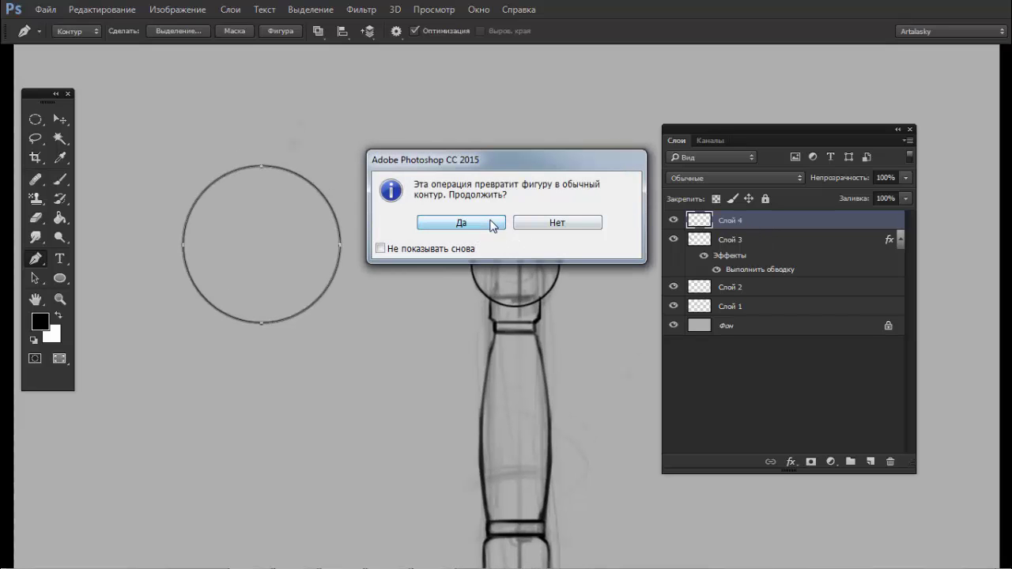
{"action": "left_click", "coordinate": [459, 224]}
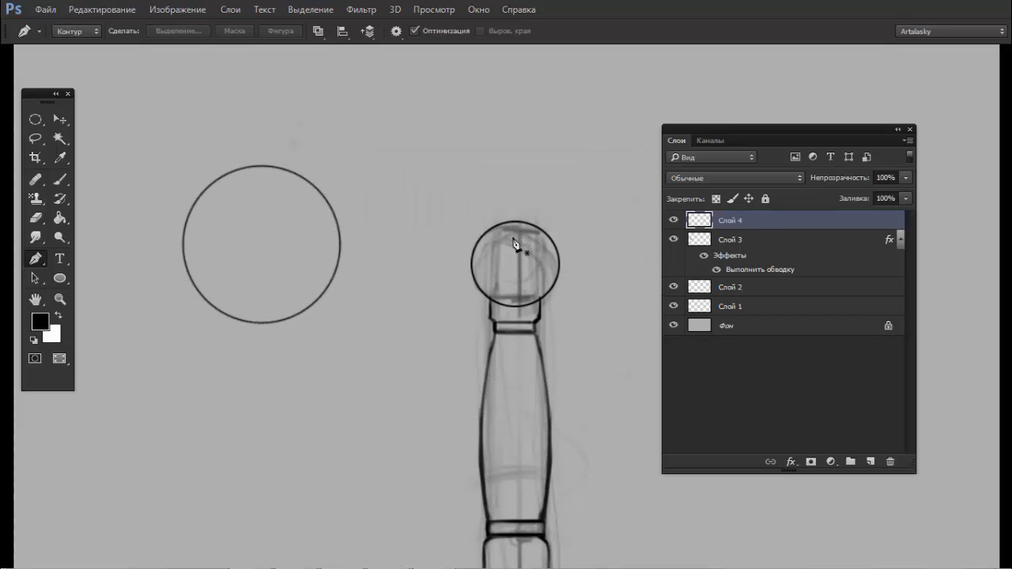
- Delete Слой 4 with the extra circle and check Слой 3's pommel ring
{"action": "key", "text": "Delete"}
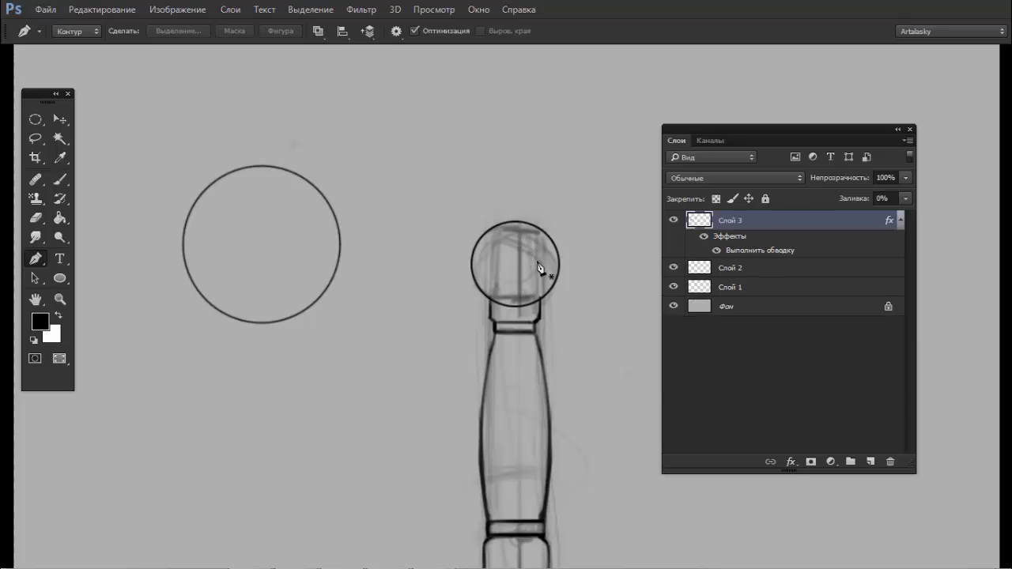
{"action": "left_click", "coordinate": [671, 221]}
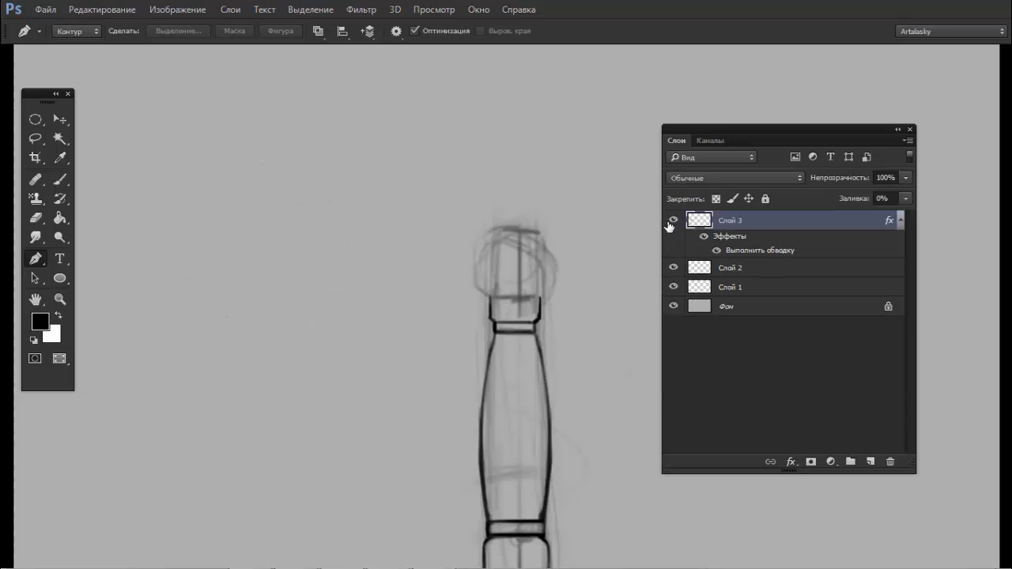
{"action": "left_click", "coordinate": [671, 221]}
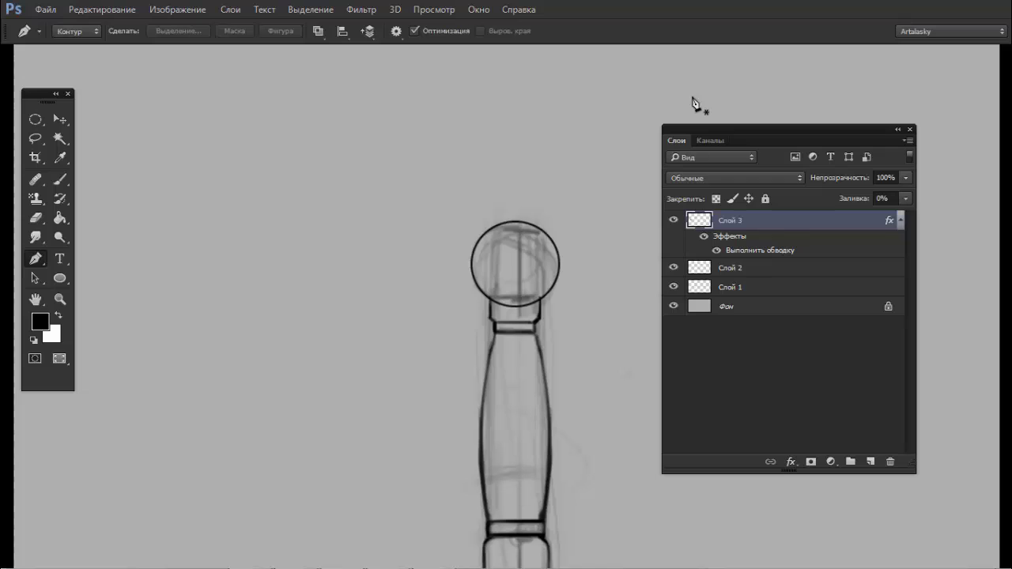
{"action": "key", "text": "b"}
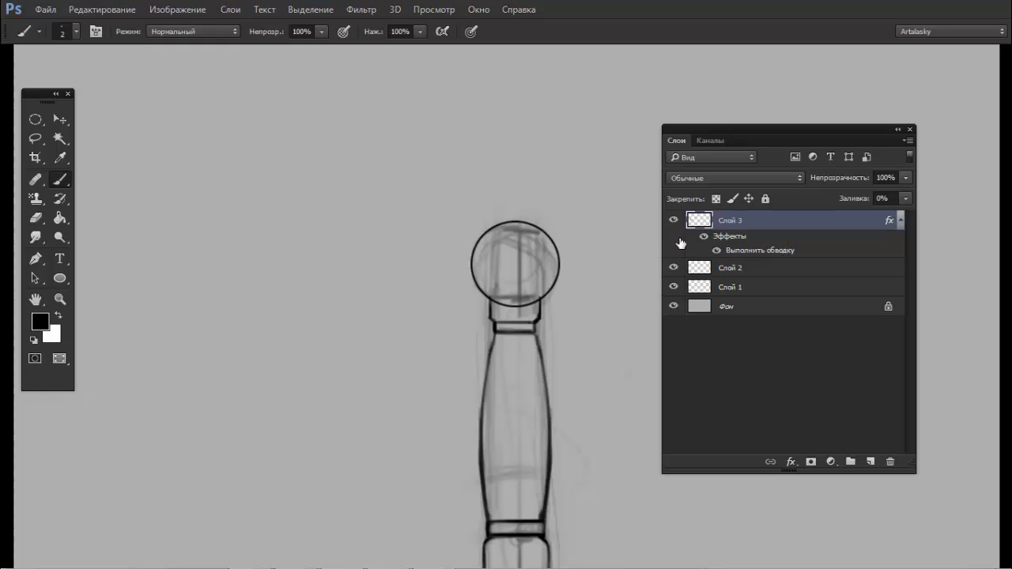
{"action": "key", "text": "F8"}
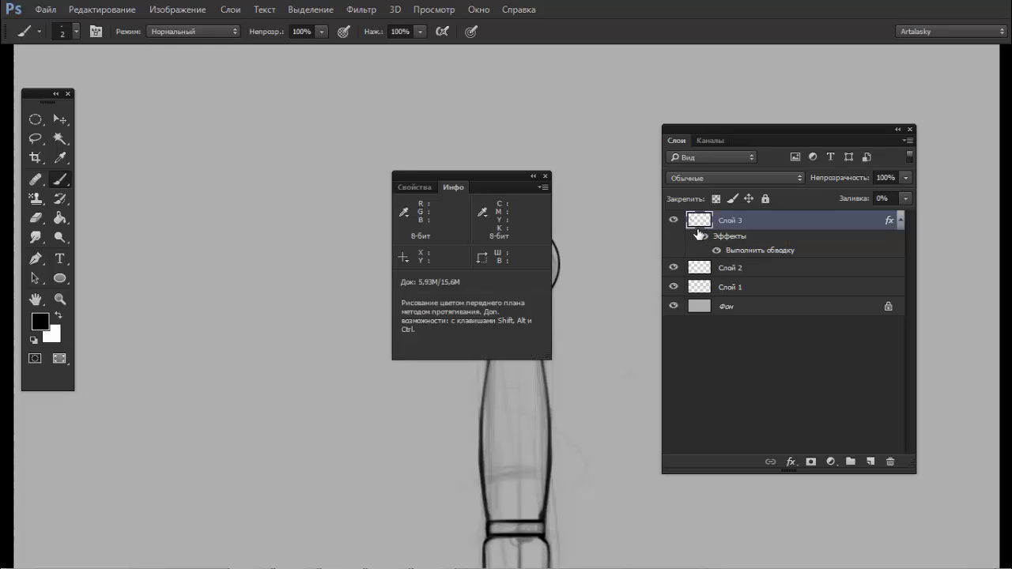
{"action": "key", "text": "F8"}
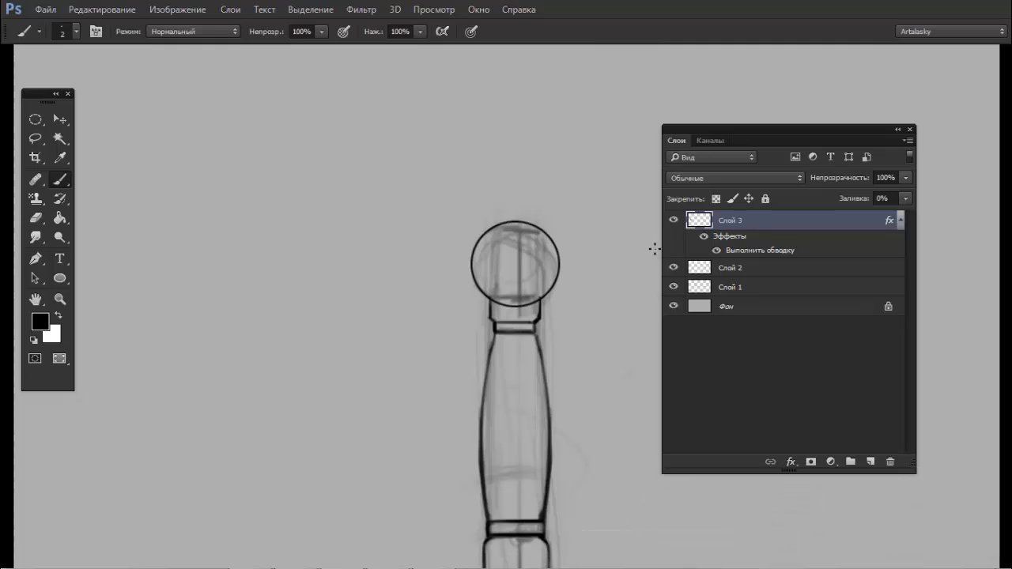
{"action": "mouse_move", "coordinate": [226, 400]}
{"action": "left_mouse_down"}
{"action": "mouse_move", "coordinate": [285, 291]}
{"action": "mouse_move", "coordinate": [309, 316]}
{"action": "left_mouse_up"}
{"action": "key", "text": "ctrl+z"}
{"action": "right_click", "coordinate": [291, 303]}
{"action": "left_click", "coordinate": [382, 340]}
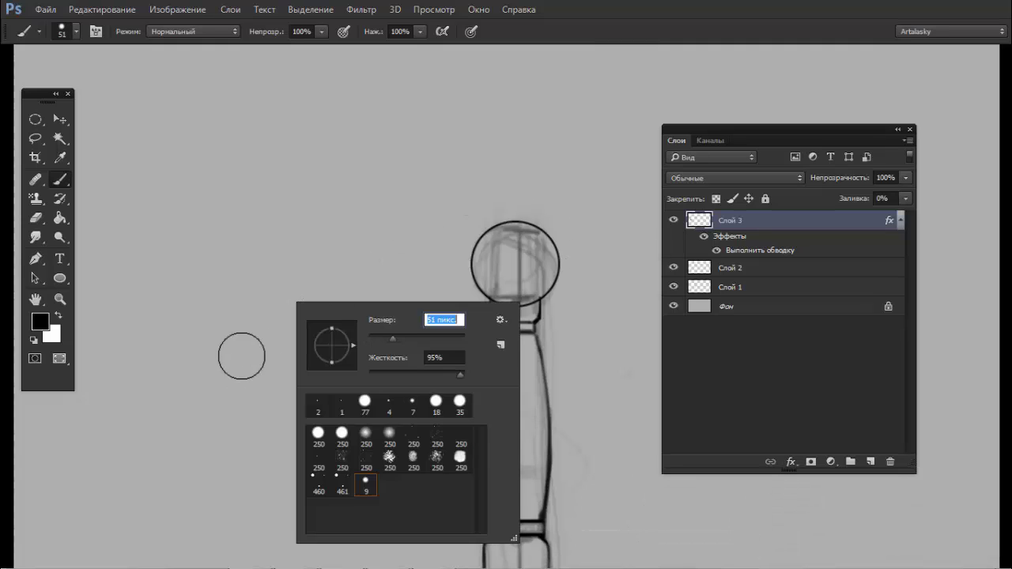
{"action": "left_click", "coordinate": [242, 361]}
{"action": "left_click_drag", "start_coordinate": [226, 252], "coordinate": [253, 289]}
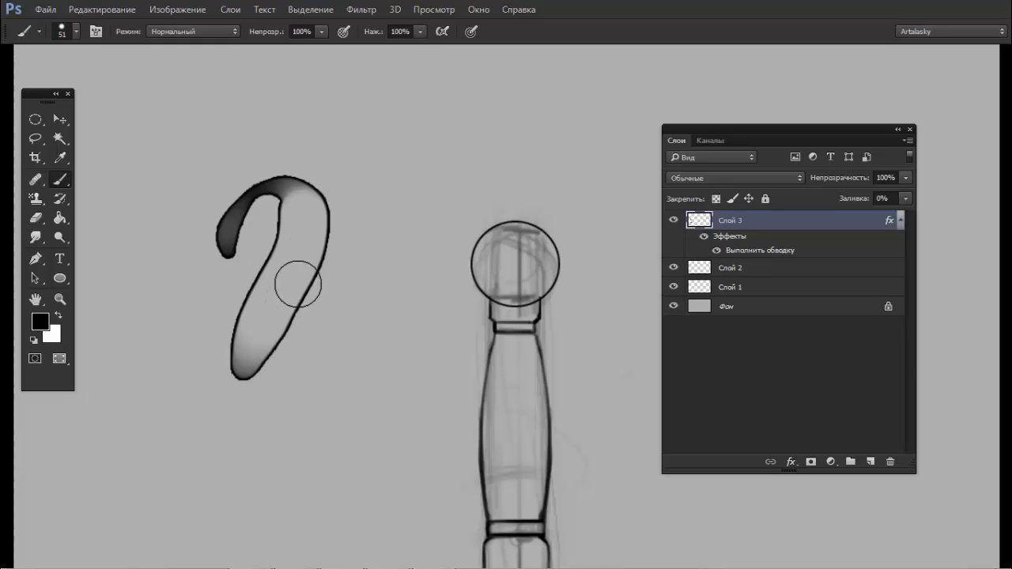
{"action": "left_click", "coordinate": [346, 273]}
{"action": "left_click_drag", "start_coordinate": [372, 232], "coordinate": [380, 237]}
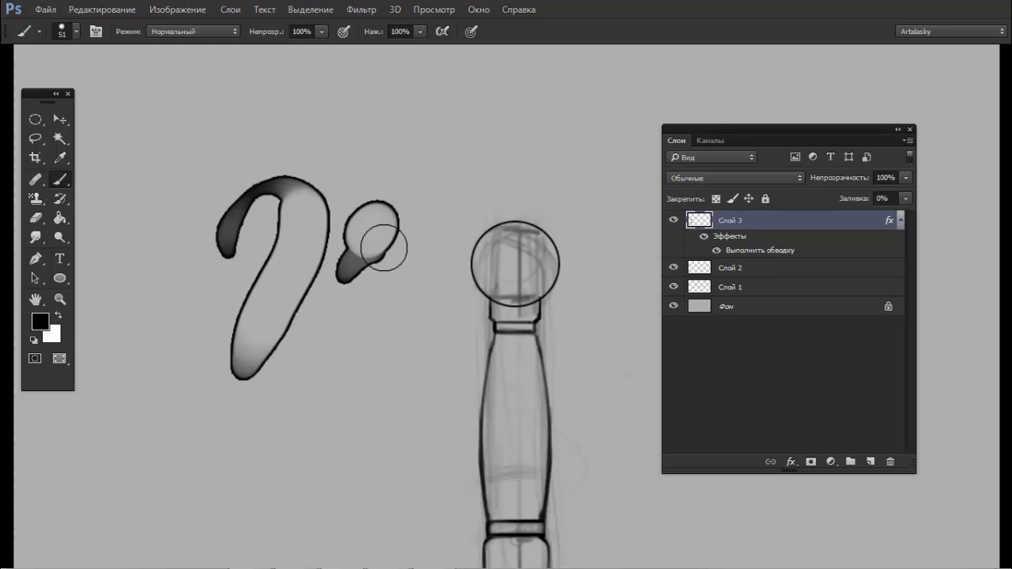
{"action": "left_click", "coordinate": [381, 185]}
{"action": "left_click_drag", "start_coordinate": [383, 186], "coordinate": [379, 169]}
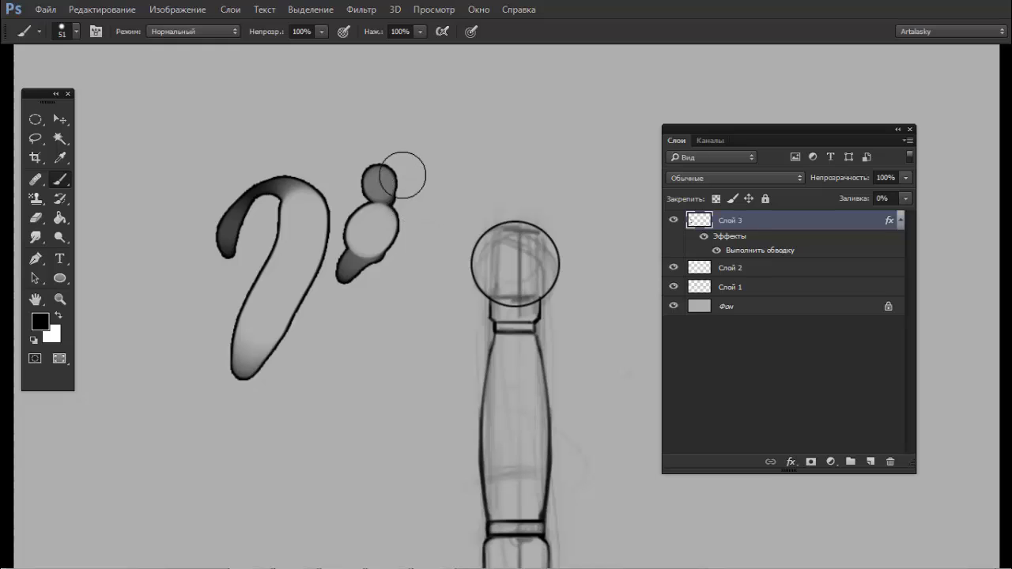
{"action": "mouse_move", "coordinate": [404, 228]}
{"action": "left_mouse_down"}
{"action": "mouse_move", "coordinate": [384, 231]}
{"action": "mouse_move", "coordinate": [408, 229]}
{"action": "left_mouse_up"}
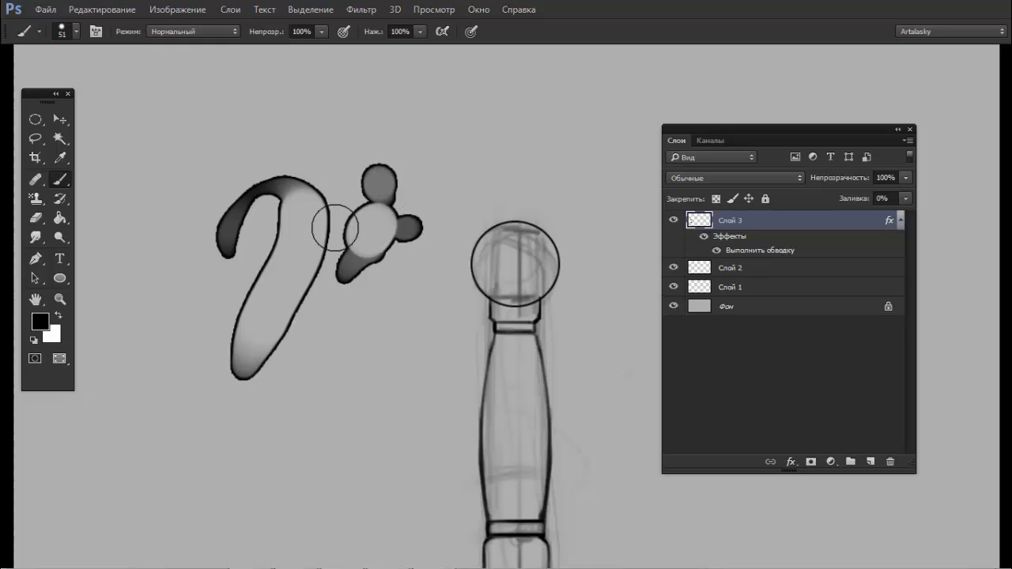
{"action": "left_click", "coordinate": [336, 221]}
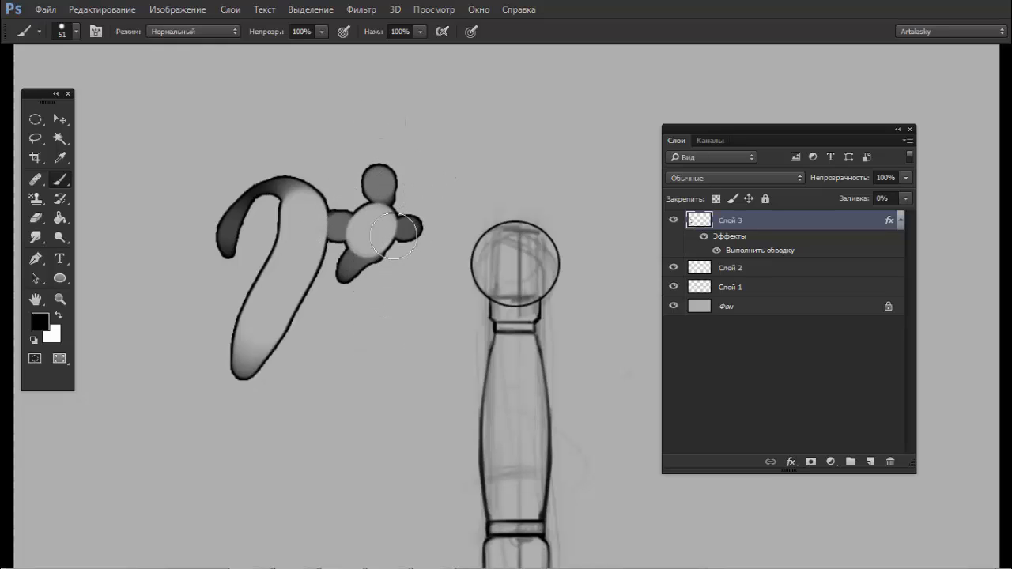
{"action": "left_click_drag", "start_coordinate": [316, 291], "coordinate": [377, 312]}
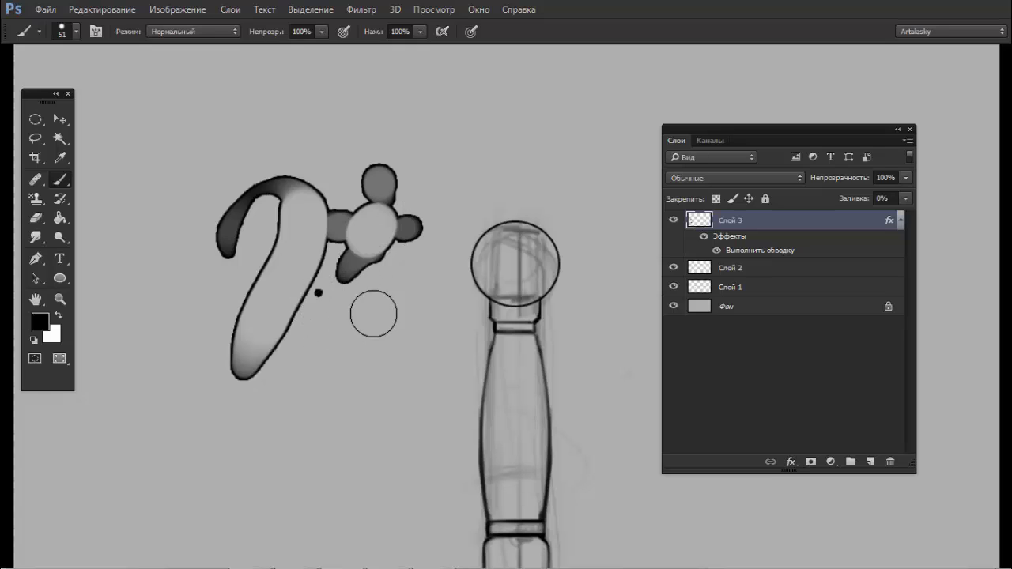
{"action": "key", "text": "ctrl+alt+z"}
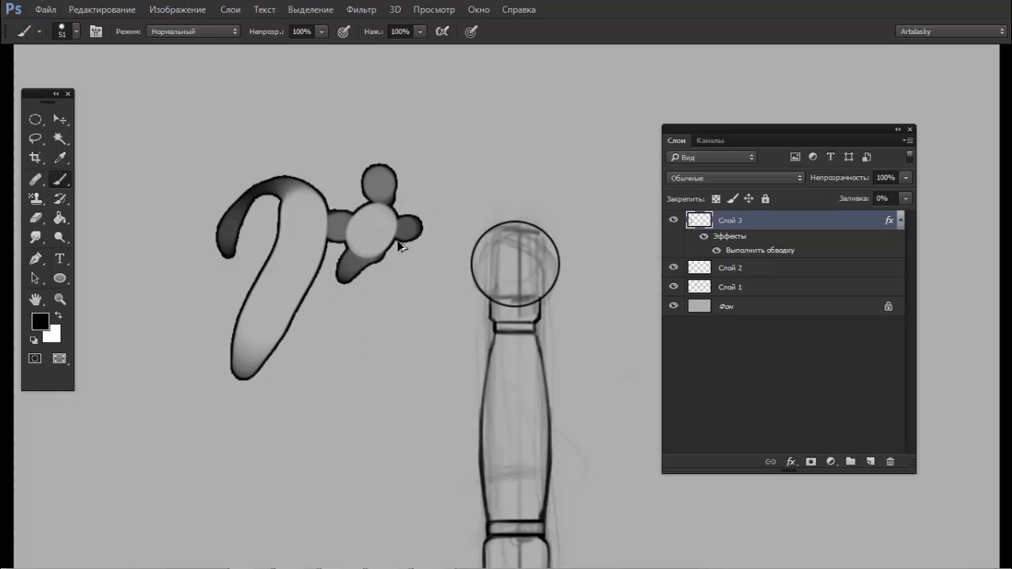
{"action": "key", "text": "ctrl+alt+z"}
{"action": "key", "text": "ctrl+alt+z"}
{"action": "key", "text": "ctrl+alt+z"}
{"action": "key", "text": "ctrl+alt+z"}
{"action": "key", "text": "ctrl+alt+z"}
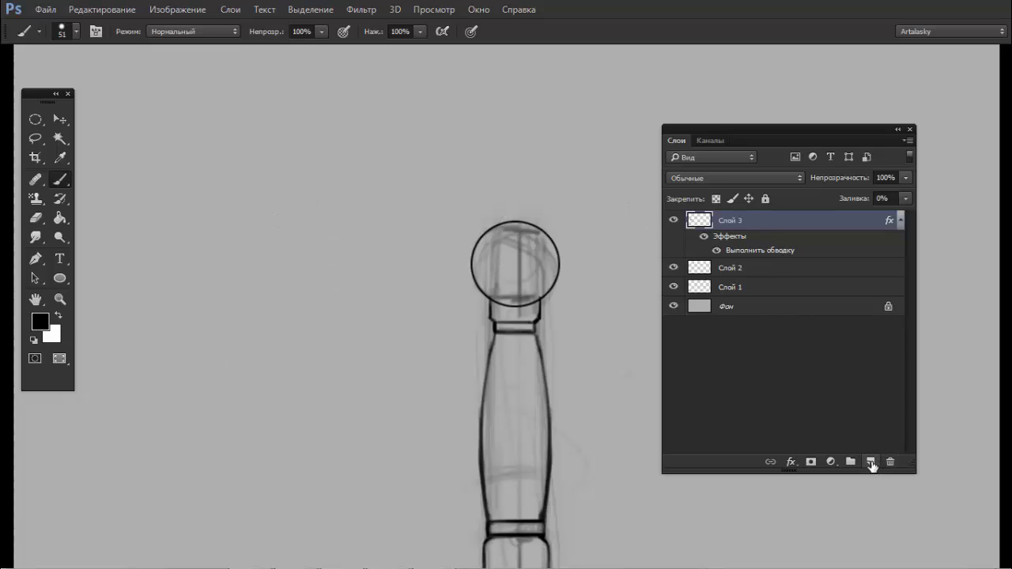
- Merge the Слой 2 handle outline into Слой 3 with Ctrl+E
{"action": "left_click", "coordinate": [689, 272], "text": "shift"}
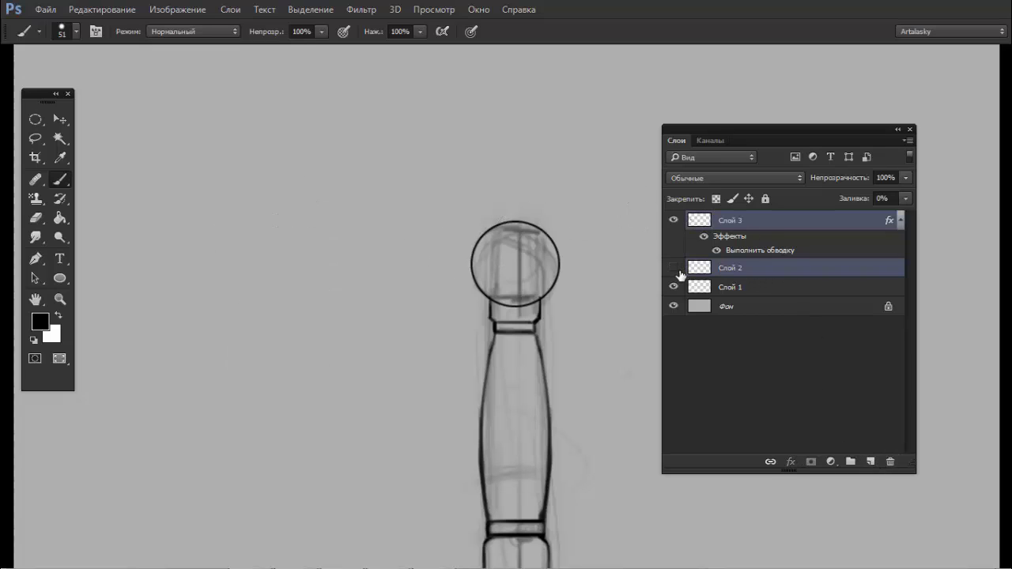
{"action": "left_click", "coordinate": [674, 269]}
{"action": "key", "text": "ctrl+e"}
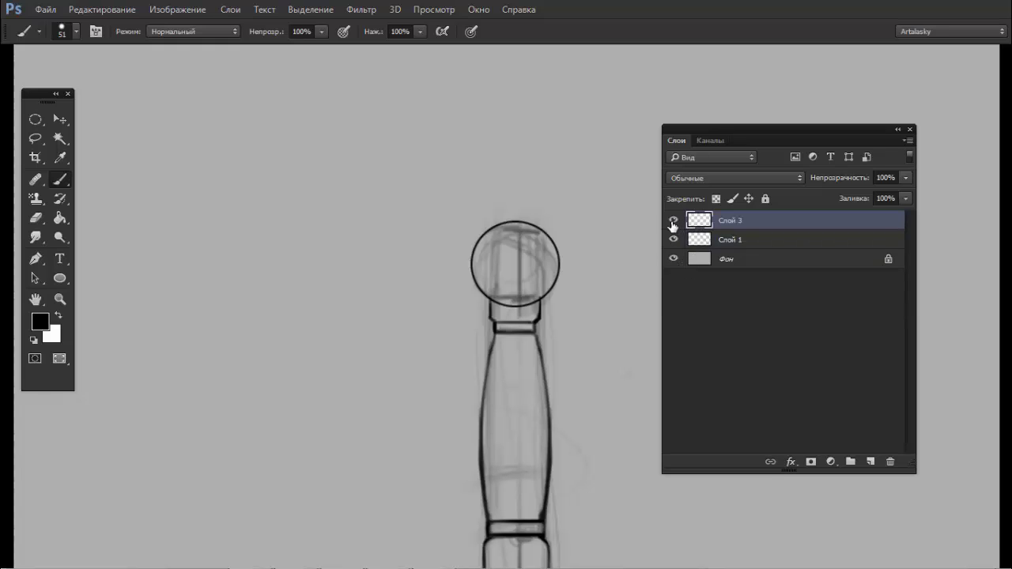
{"action": "left_click", "coordinate": [673, 221]}
{"action": "left_click", "coordinate": [672, 221]}
- Set the brush to 9 px and briefly toggle full-screen view
{"action": "right_click", "coordinate": [558, 211]}
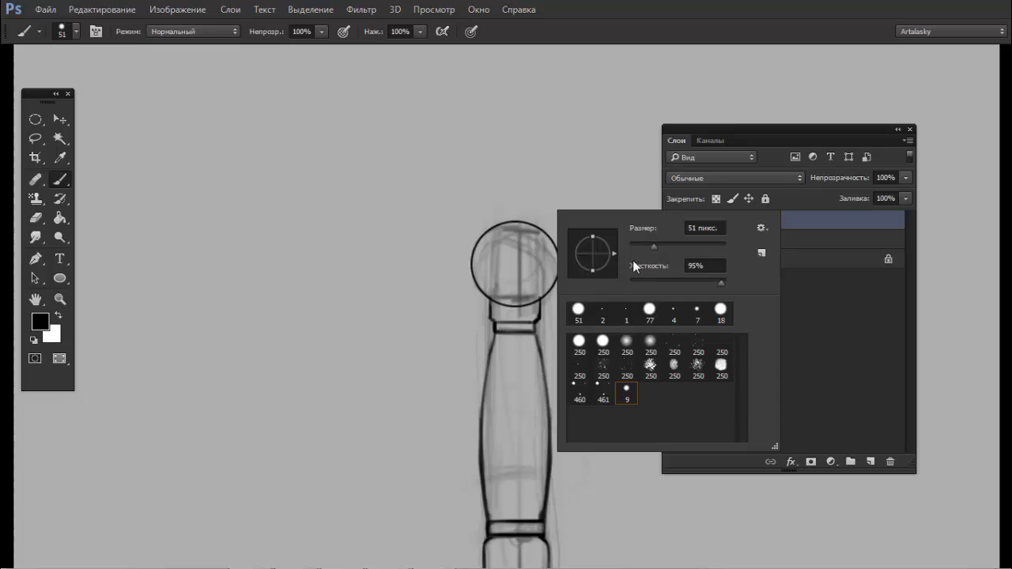
{"action": "left_click", "coordinate": [628, 389]}
{"action": "left_click", "coordinate": [499, 276]}
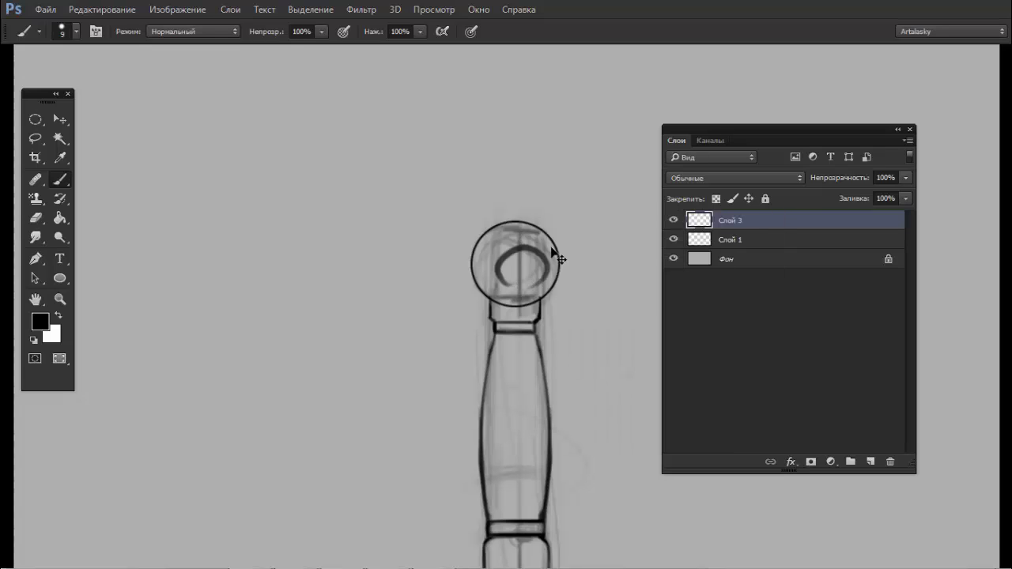
{"action": "key", "text": "z"}
{"action": "key", "text": "f"}
{"action": "key", "text": "f"}
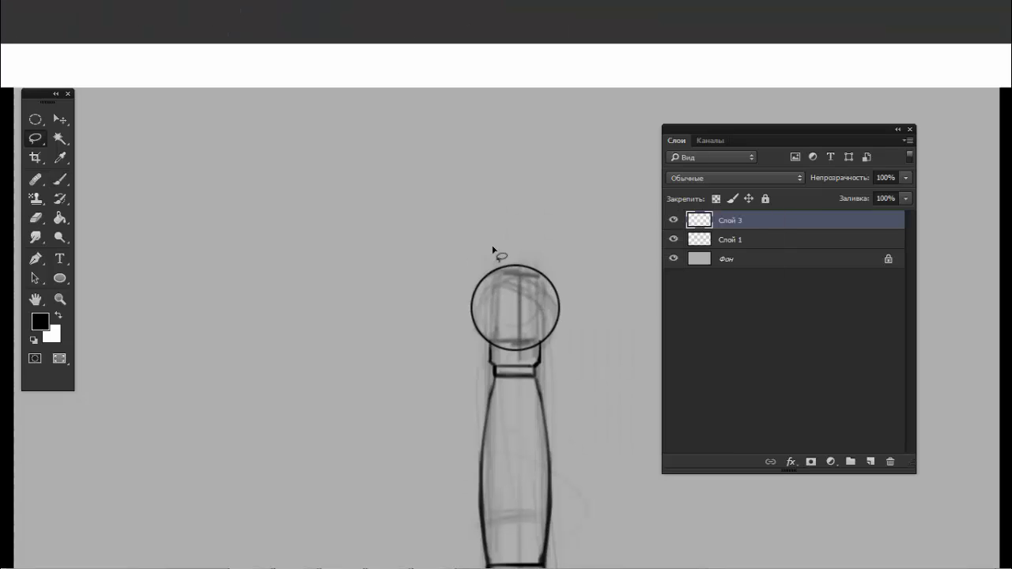
{"action": "key", "text": "f"}
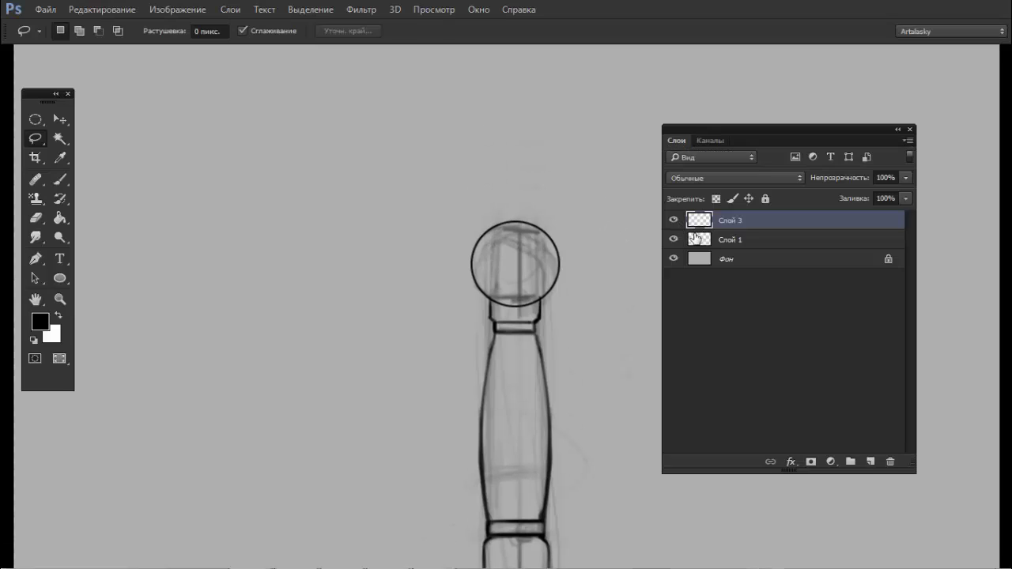
- Erase the sketch lines inside the pommel circle on Слой 1 with a 40 px eraser
{"action": "key", "text": "alt+bracketleft"}
{"action": "key", "text": "e"}
{"action": "right_click", "coordinate": [514, 259]}
{"action": "type", "text": "40 пикс."}
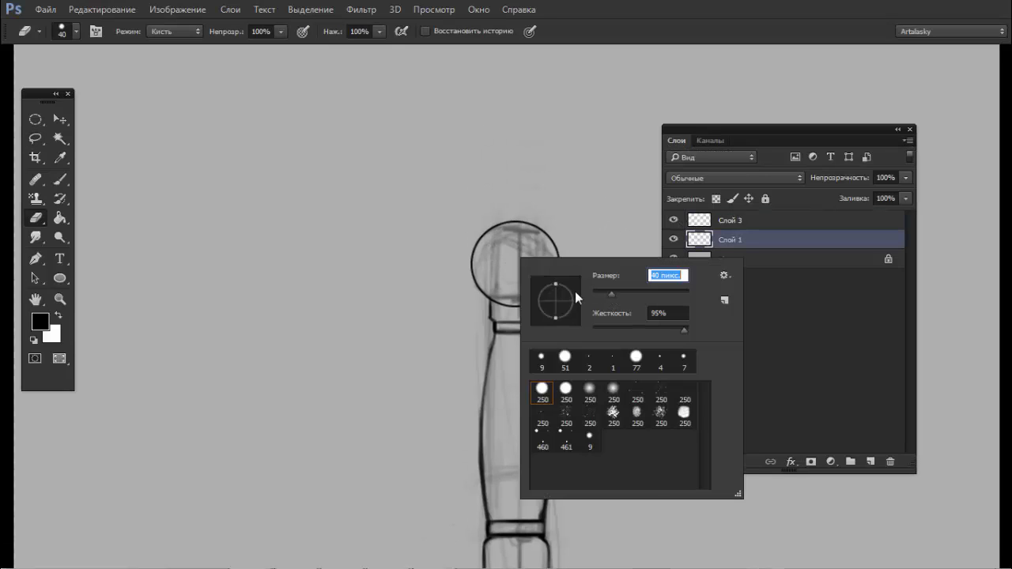
{"action": "key", "text": "Return"}
{"action": "mouse_move", "coordinate": [519, 258]}
{"action": "left_mouse_down"}
{"action": "mouse_move", "coordinate": [504, 267]}
{"action": "mouse_move", "coordinate": [508, 244]}
{"action": "mouse_move", "coordinate": [538, 267]}
{"action": "mouse_move", "coordinate": [527, 280]}
{"action": "mouse_move", "coordinate": [497, 262]}
{"action": "mouse_move", "coordinate": [502, 250]}
{"action": "left_mouse_up"}
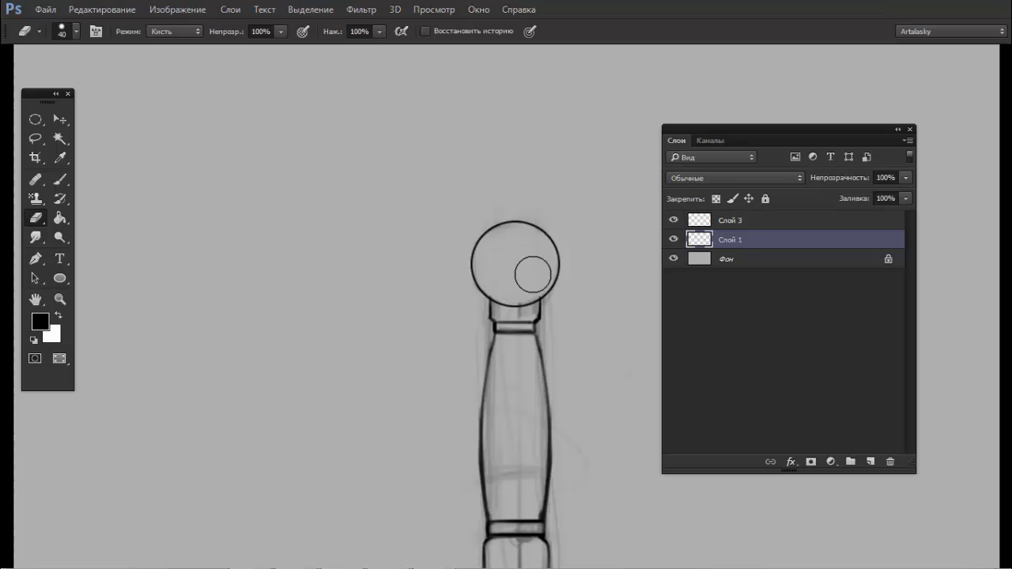
{"action": "left_click", "coordinate": [729, 224]}
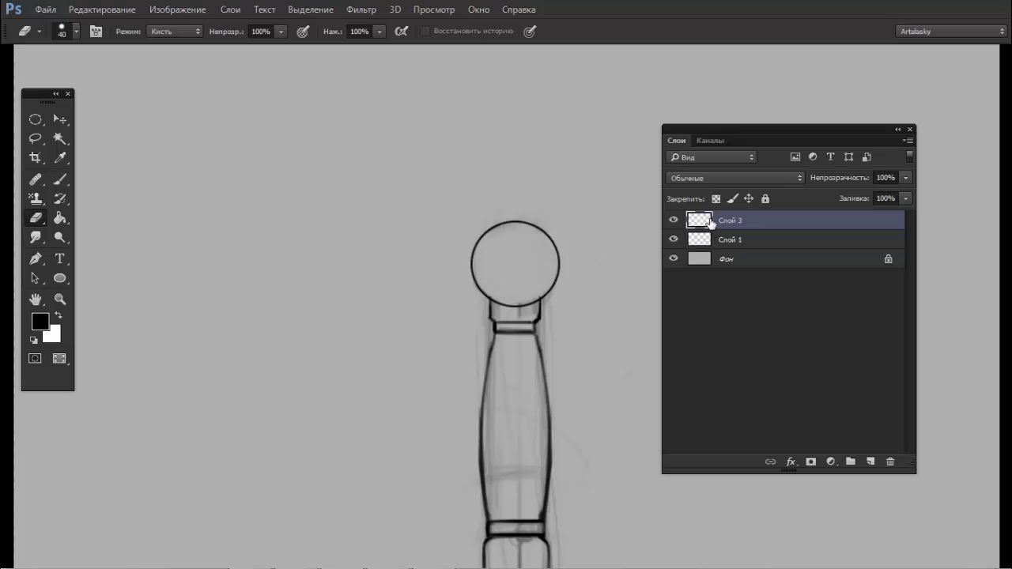
- Lasso the pommel circle and copy it onto a new layer
{"action": "key", "text": "l"}
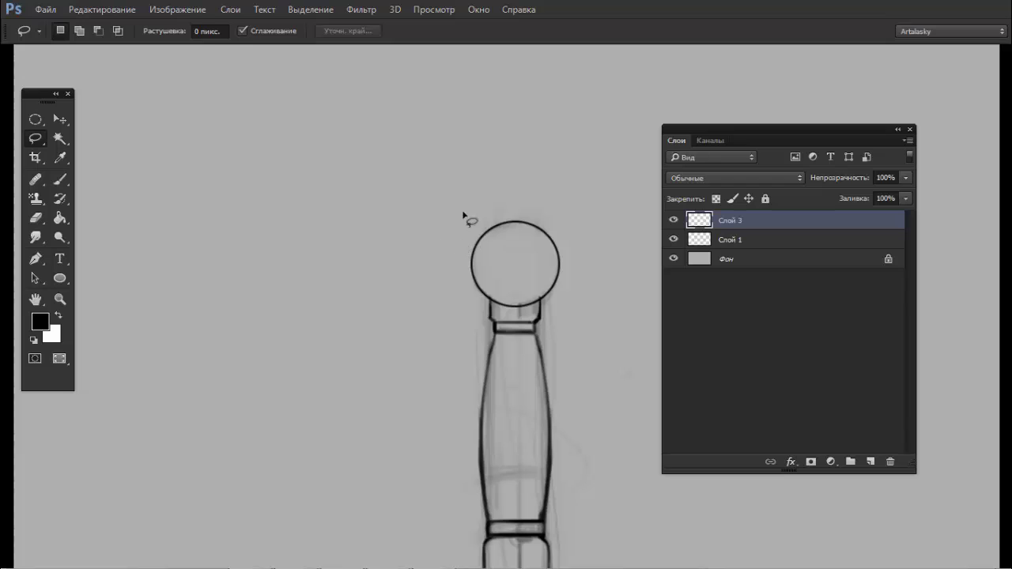
{"action": "mouse_move", "coordinate": [454, 243]}
{"action": "left_mouse_down"}
{"action": "mouse_move", "coordinate": [558, 306]}
{"action": "mouse_move", "coordinate": [514, 314]}
{"action": "mouse_move", "coordinate": [473, 294]}
{"action": "left_mouse_up"}
{"action": "scroll", "coordinate": [544, 234], "scroll_direction": "up", "scroll_amount": 2}
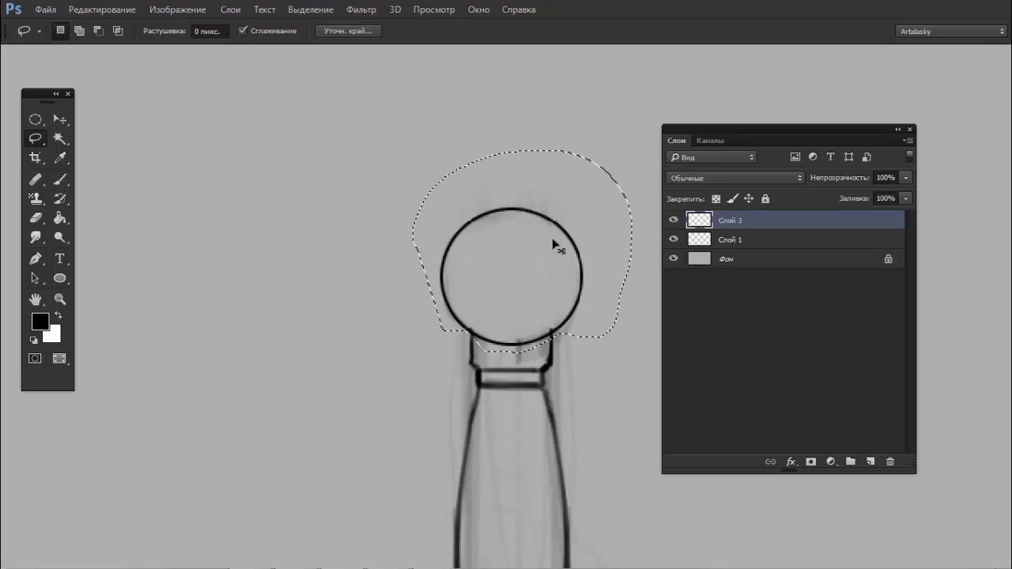
{"action": "key", "text": "ctrl+j"}
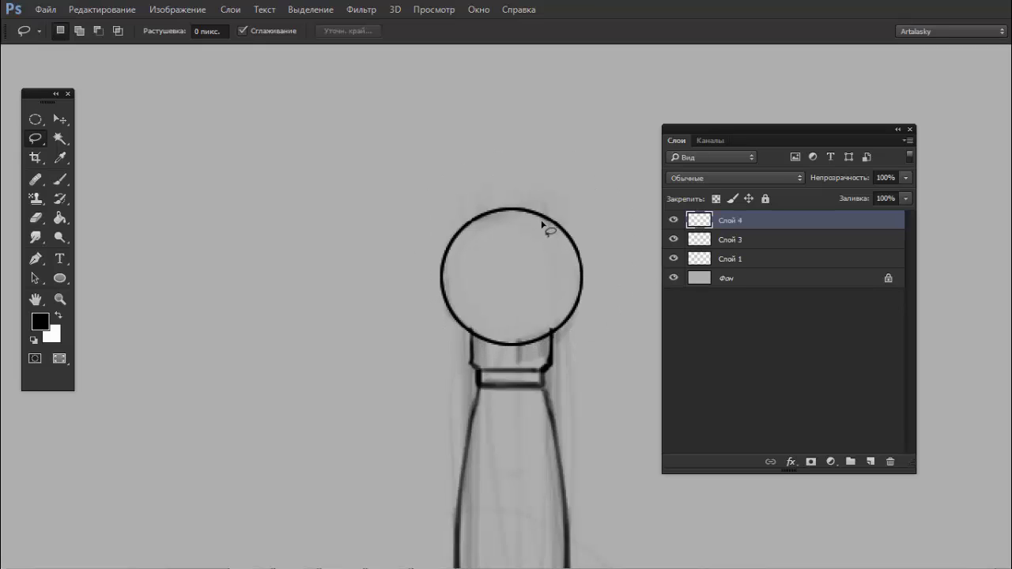
- Enlarge the circle copy to about 121% with Free Transform, undoing a trial rotation
{"action": "key", "text": "ctrl+t"}
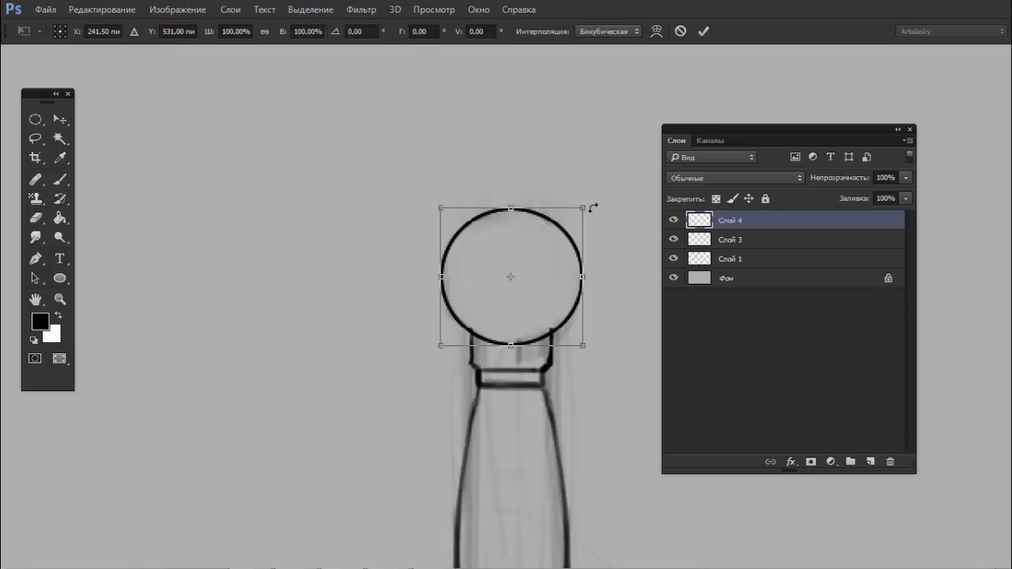
{"action": "left_click_drag", "start_coordinate": [583, 208], "coordinate": [632, 140]}
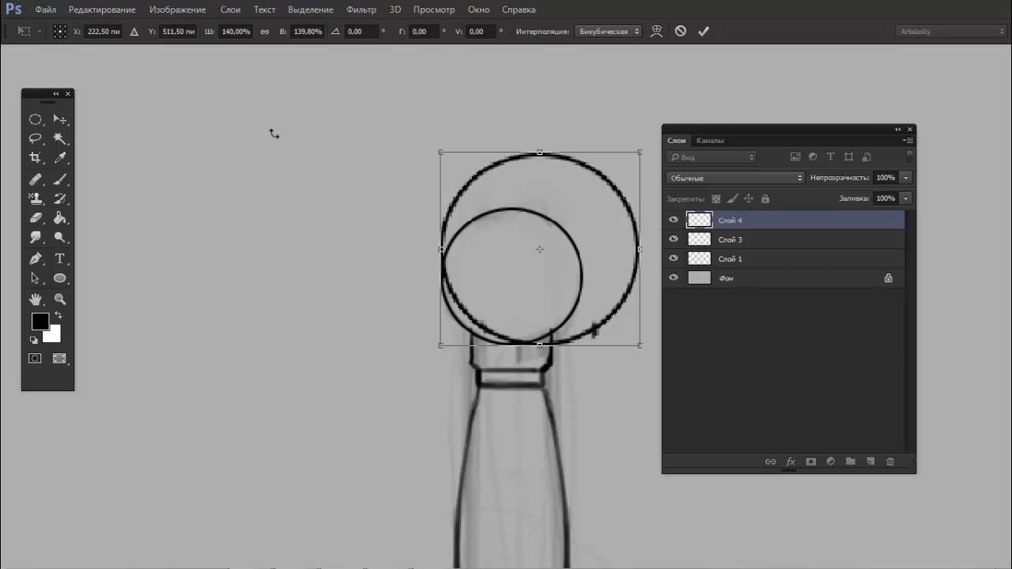
{"action": "key", "text": "Escape"}
{"action": "left_click", "coordinate": [118, 14]}
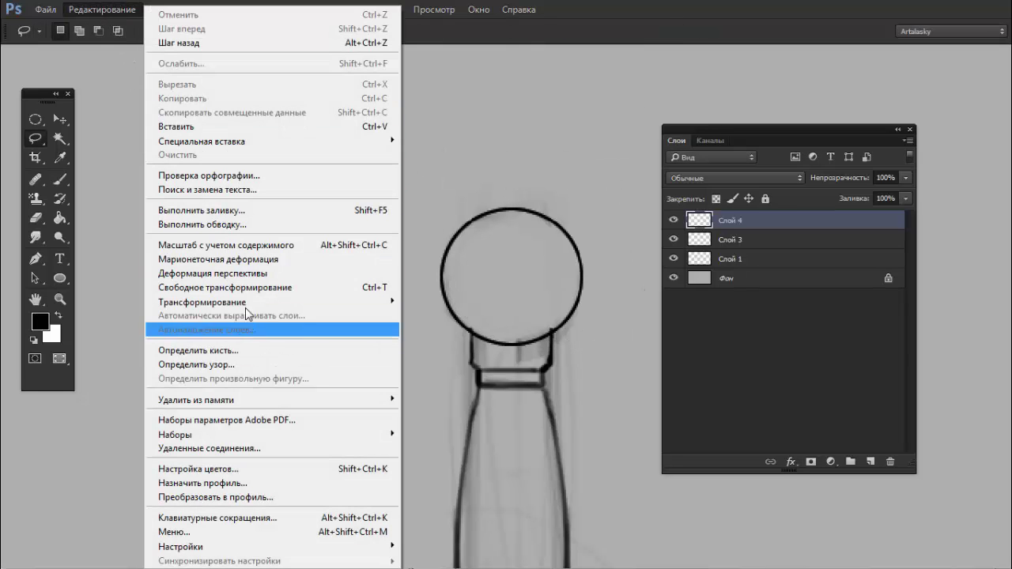
{"action": "mouse_move", "coordinate": [202, 302]}
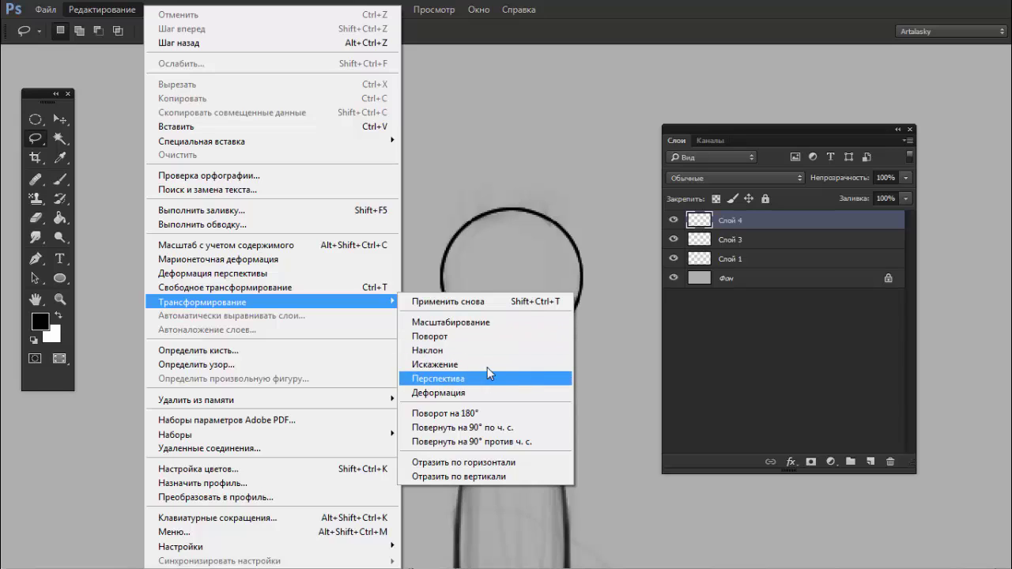
{"action": "left_click", "coordinate": [461, 210]}
{"action": "key", "text": "ctrl+t"}
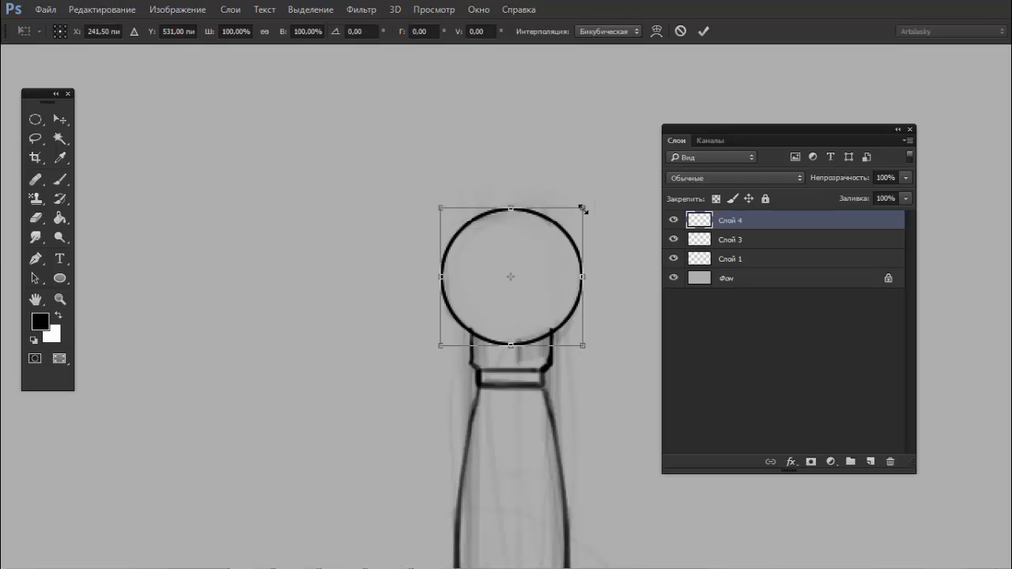
{"action": "left_click_drag", "start_coordinate": [583, 209], "coordinate": [611, 175]}
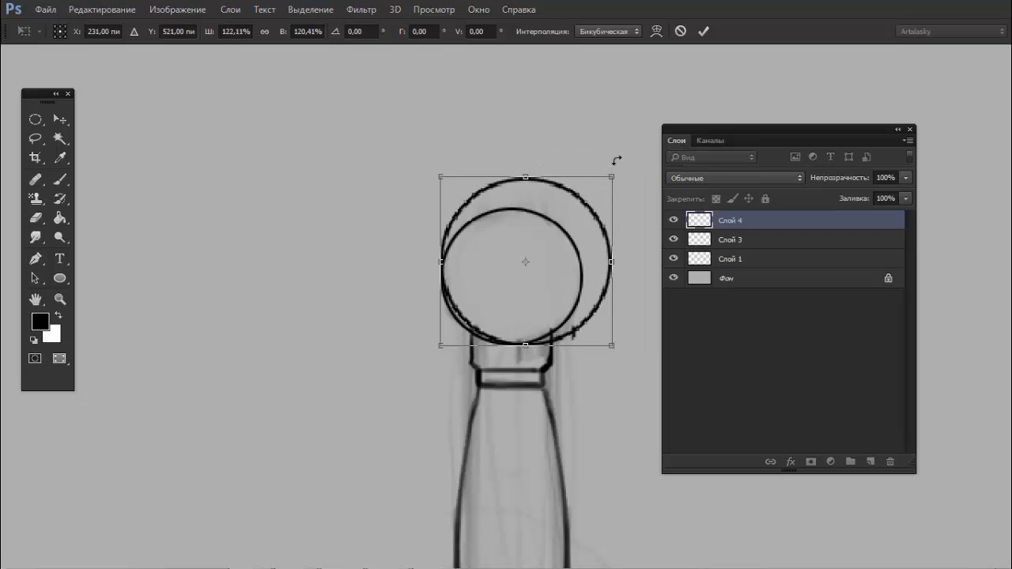
{"action": "left_click_drag", "start_coordinate": [616, 160], "coordinate": [601, 135]}
{"action": "key", "text": "ctrl+z"}
- Nudge the enlarged copy over the pommel, then cancel the enlargement and restart Free Transform
{"action": "left_click_drag", "start_coordinate": [549, 240], "coordinate": [337, 223]}
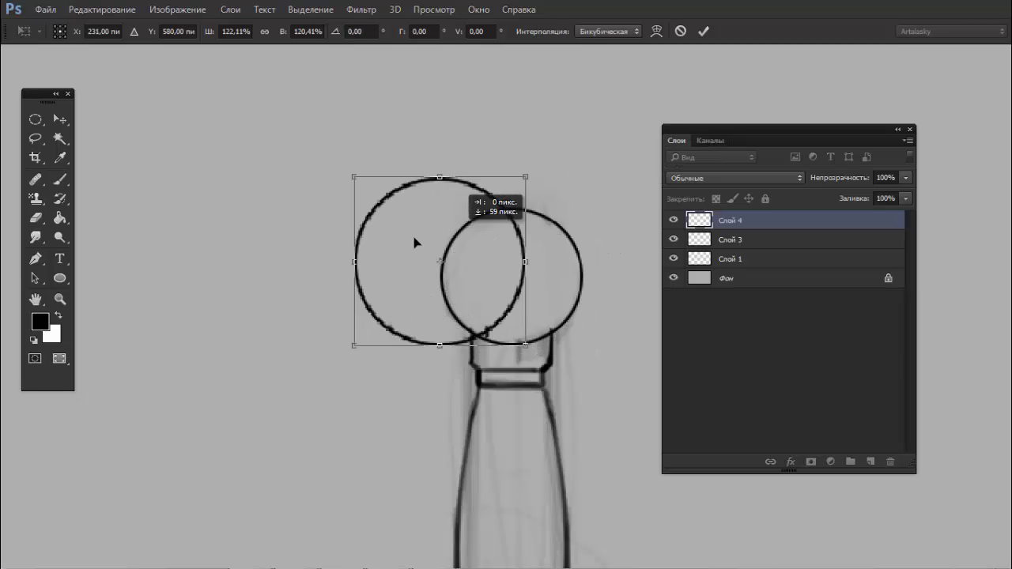
{"action": "key", "text": "ctrl+z"}
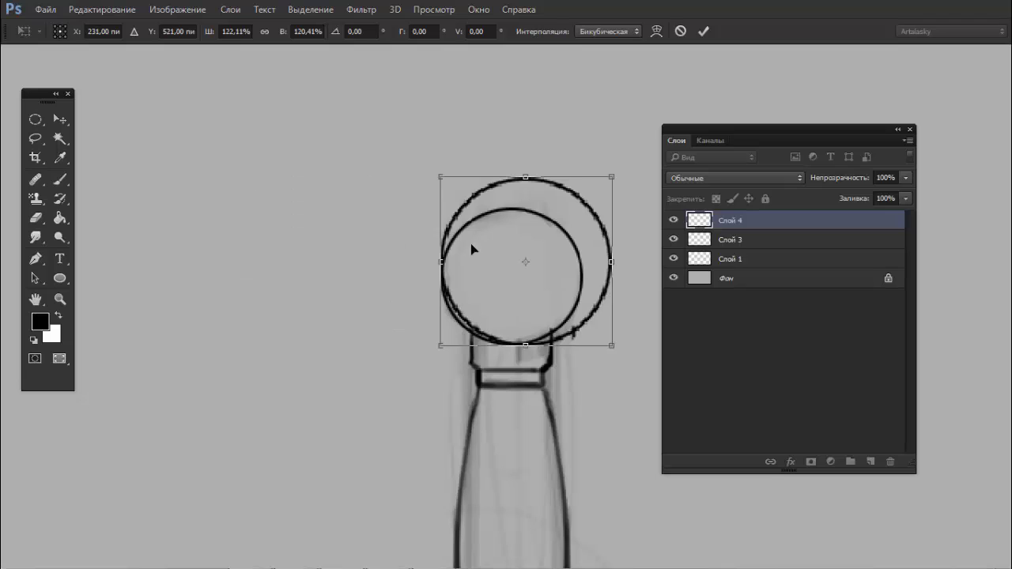
{"action": "left_click_drag", "start_coordinate": [503, 225], "coordinate": [483, 225]}
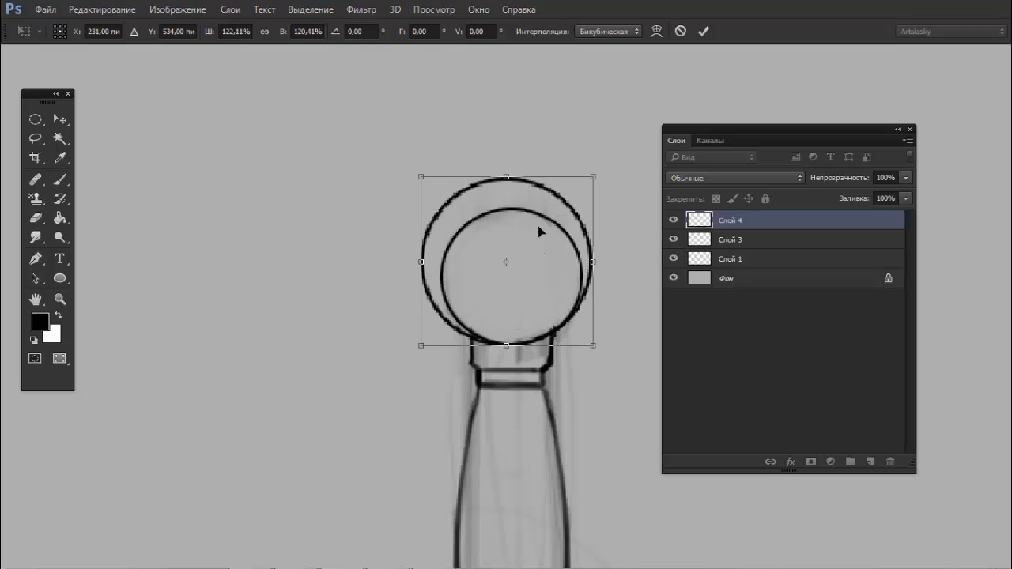
{"action": "key", "text": "Escape"}
{"action": "key", "text": "ctrl+t"}
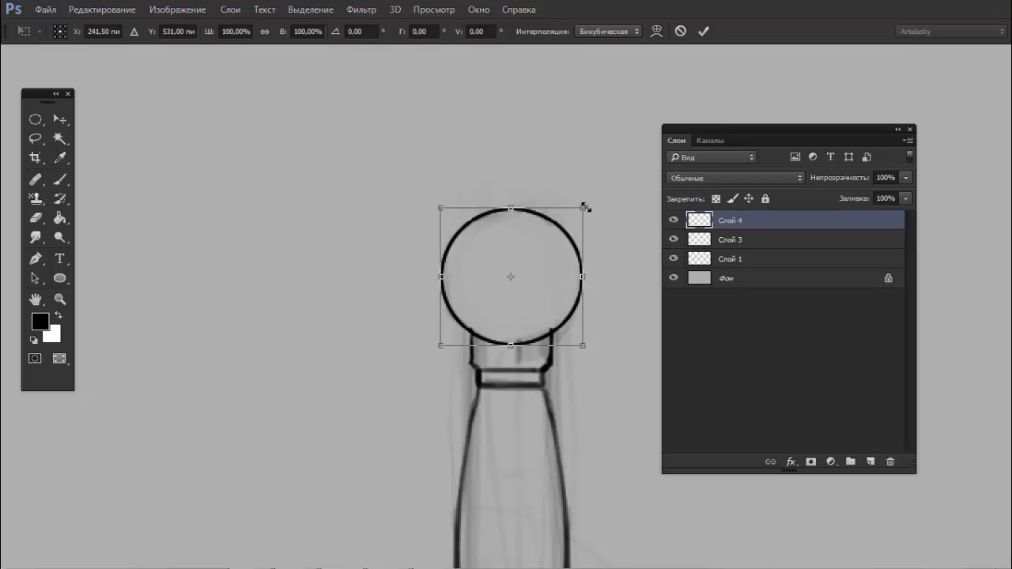
- Scale the circle copy down to about 76% from its corner and commit it
{"action": "mouse_move", "coordinate": [585, 207]}
{"action": "left_mouse_down"}
{"action": "mouse_move", "coordinate": [520, 253]}
{"action": "mouse_move", "coordinate": [561, 234]}
{"action": "mouse_move", "coordinate": [520, 255]}
{"action": "left_mouse_up"}
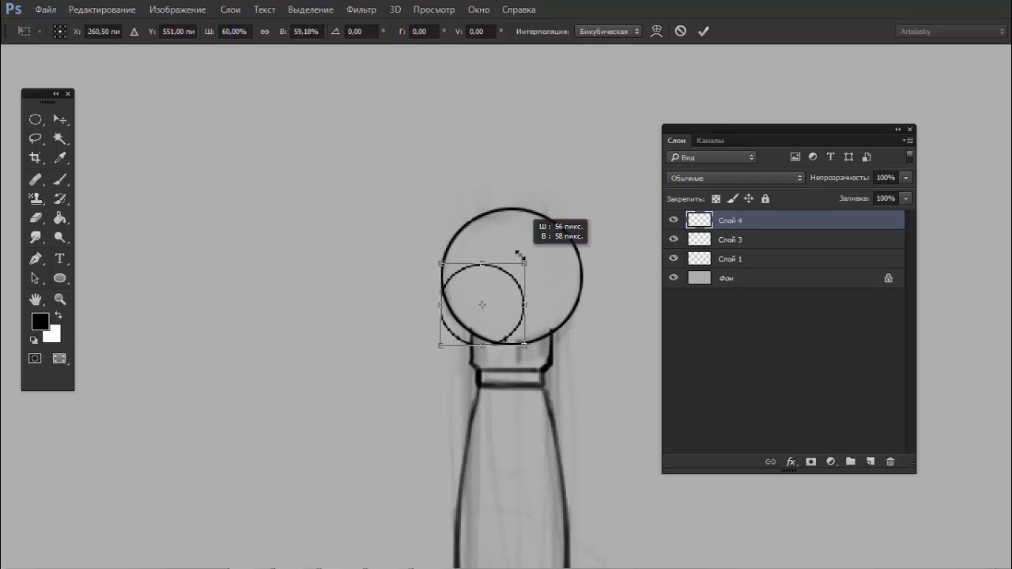
{"action": "mouse_move", "coordinate": [520, 255]}
{"action": "left_mouse_down"}
{"action": "mouse_move", "coordinate": [524, 220]}
{"action": "mouse_move", "coordinate": [558, 205]}
{"action": "mouse_move", "coordinate": [551, 214]}
{"action": "left_mouse_up"}
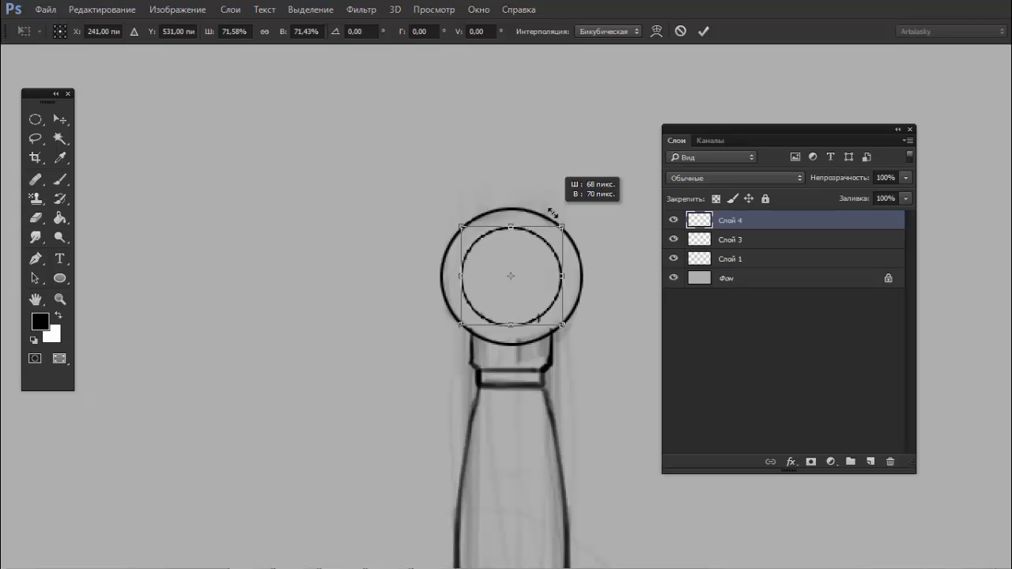
{"action": "left_click_drag", "start_coordinate": [555, 209], "coordinate": [558, 212]}
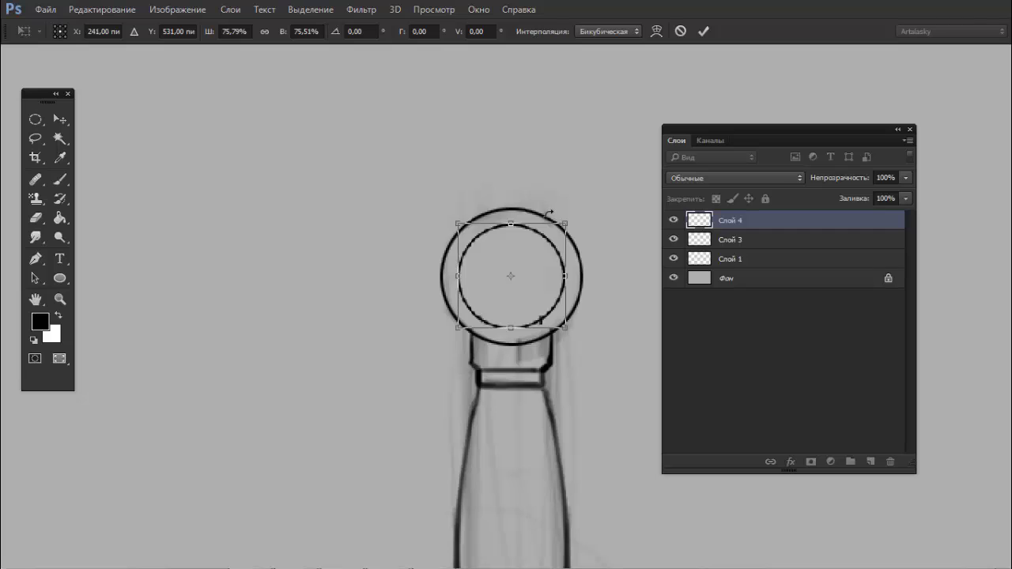
{"action": "key", "text": "Return"}
{"action": "key", "text": "l"}
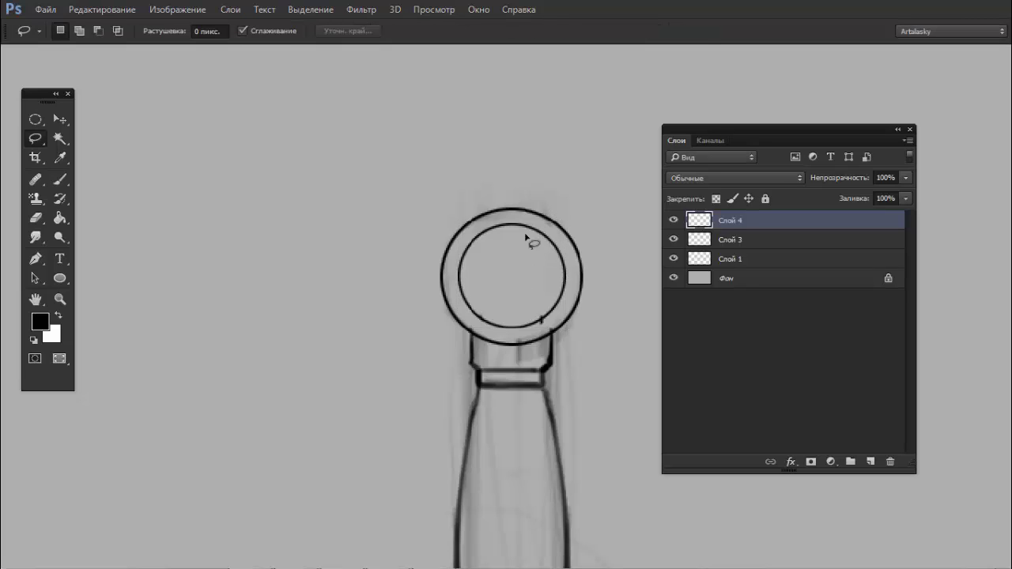
- Merge Слой 4's ring down into Слой 3, hiding then re-showing sketch Слой 1
{"action": "mouse_move", "coordinate": [523, 243]}
{"action": "left_mouse_down"}
{"action": "mouse_move", "coordinate": [443, 240]}
{"action": "mouse_move", "coordinate": [483, 235]}
{"action": "left_mouse_up"}
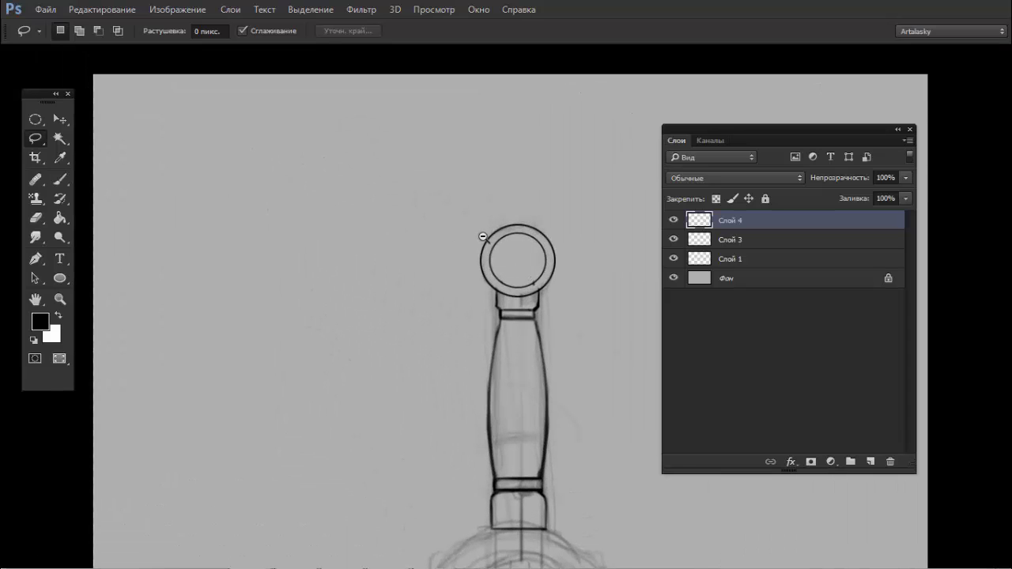
{"action": "left_click", "coordinate": [675, 259]}
{"action": "mouse_move", "coordinate": [540, 296]}
{"action": "left_mouse_down"}
{"action": "mouse_move", "coordinate": [542, 217]}
{"action": "mouse_move", "coordinate": [540, 228]}
{"action": "mouse_move", "coordinate": [566, 224]}
{"action": "left_mouse_up"}
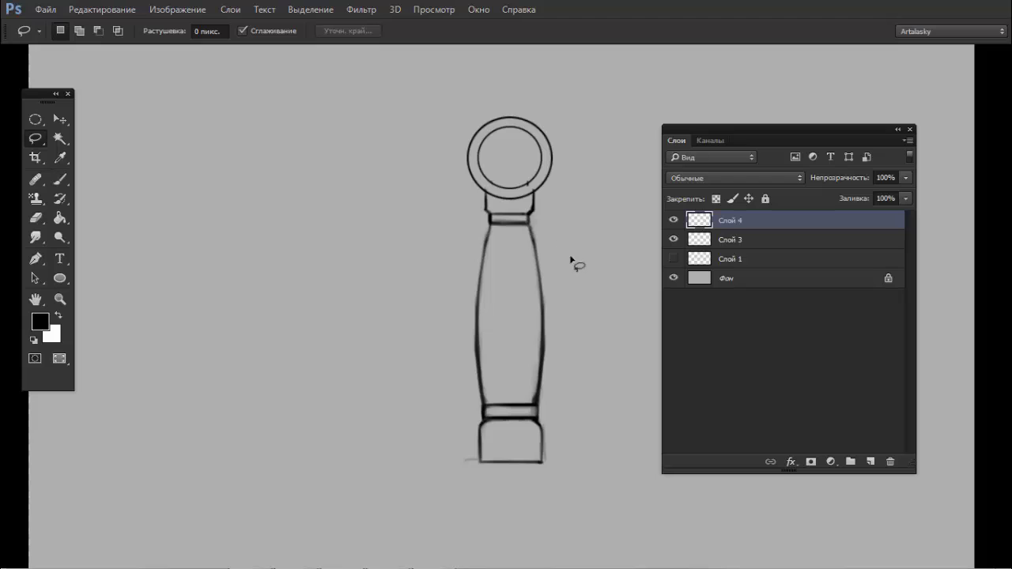
{"action": "key", "text": "r"}
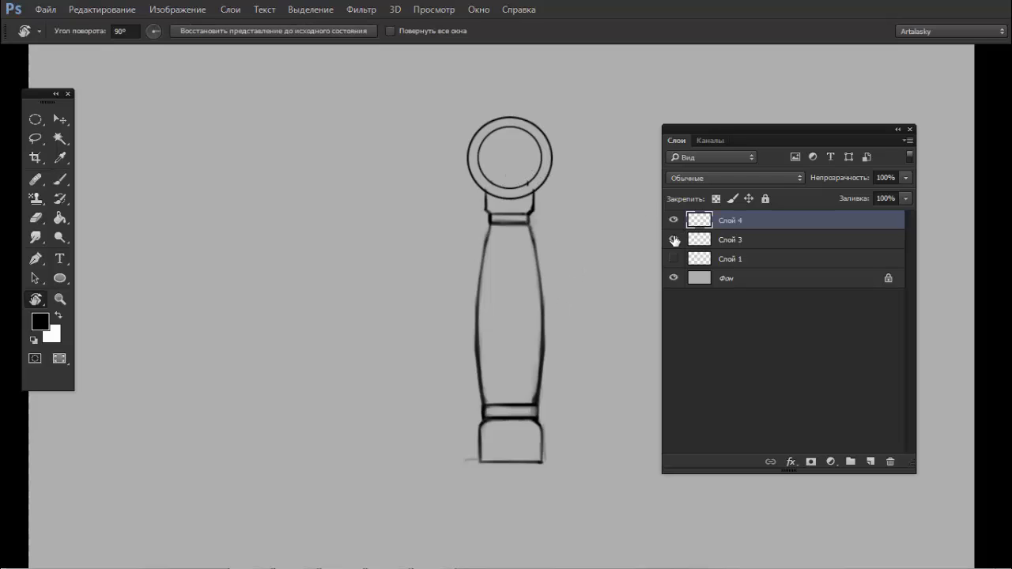
{"action": "left_click", "coordinate": [673, 239]}
{"action": "left_click", "coordinate": [674, 239]}
{"action": "left_click_drag", "start_coordinate": [682, 241], "coordinate": [694, 227]}
{"action": "key", "text": "ctrl+e"}
{"action": "left_click", "coordinate": [674, 240]}
{"action": "scroll", "coordinate": [595, 207], "scroll_direction": "down", "scroll_amount": 1}
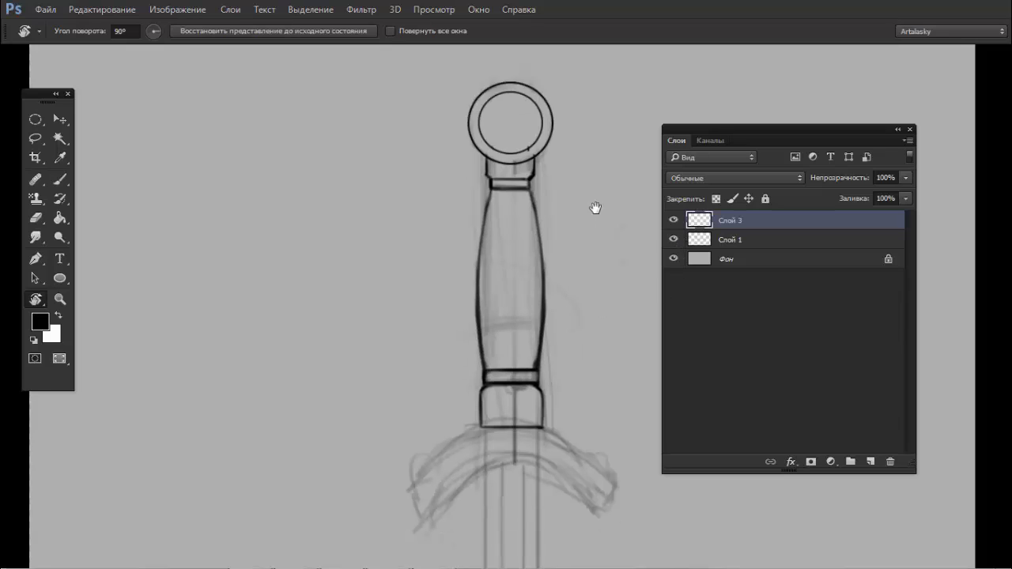
- Set the brush to 4 px and zoom in on the sword grip
{"action": "key", "text": "b"}
{"action": "right_click", "coordinate": [529, 242]}
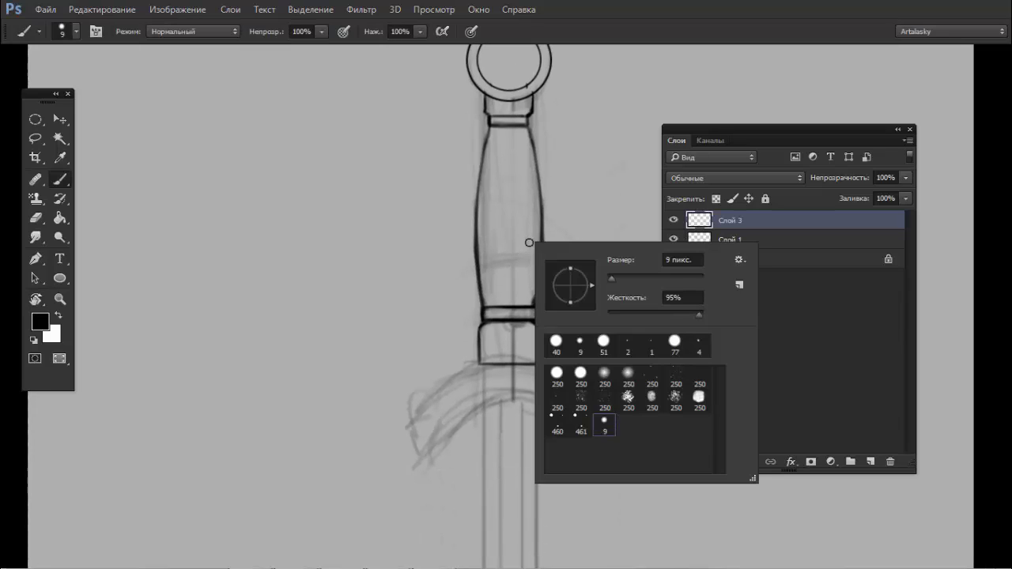
{"action": "type", "text": "4"}
{"action": "key", "text": "Return"}
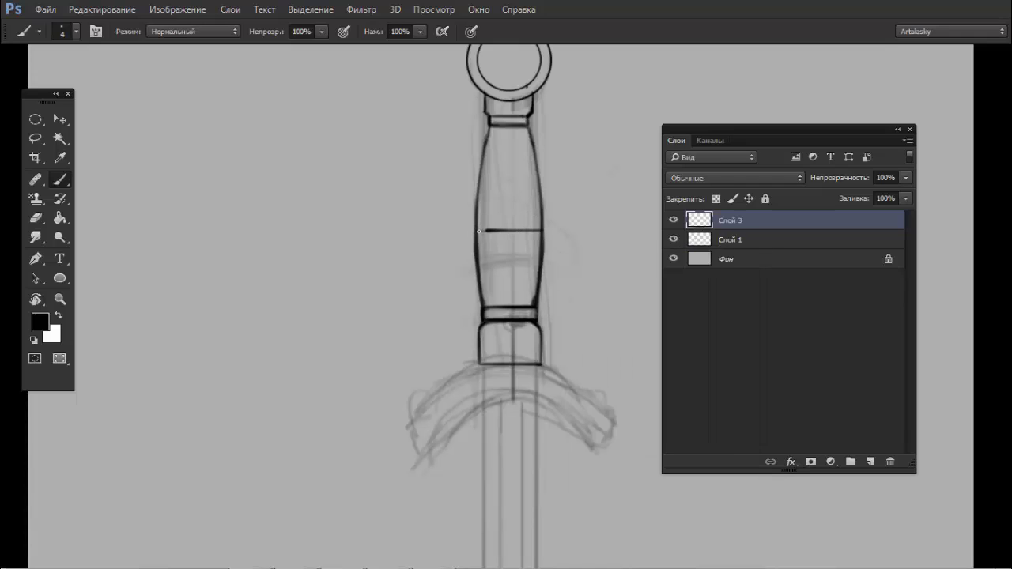
{"action": "left_click_drag", "start_coordinate": [478, 231], "coordinate": [473, 230]}
{"action": "key", "text": "ctrl+z"}
{"action": "left_click", "coordinate": [497, 234], "text": "ctrl"}
{"action": "left_click_drag", "start_coordinate": [498, 233], "coordinate": [478, 239]}
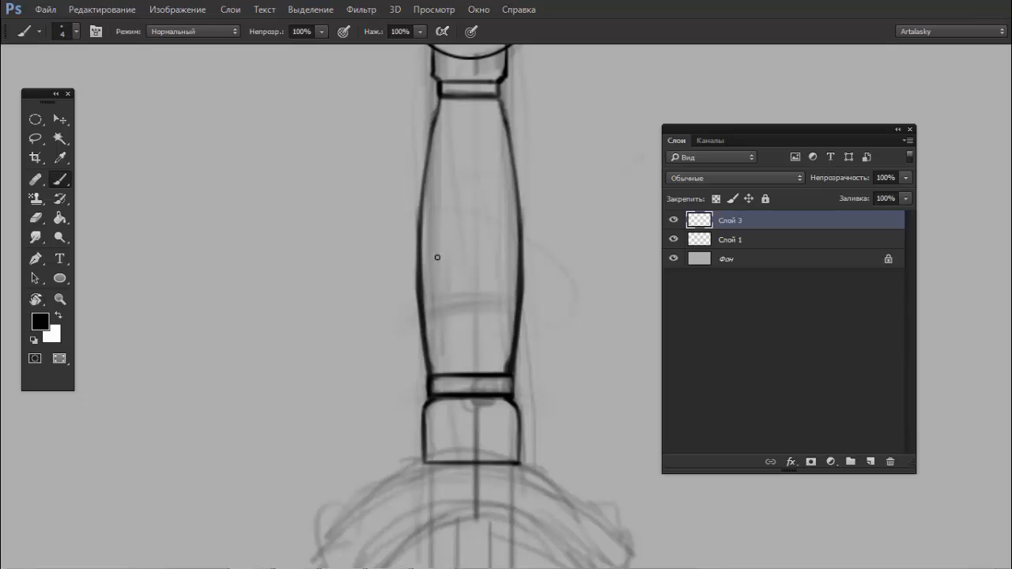
- Rule several horizontal bands across the middle of the grip
{"action": "left_click_drag", "start_coordinate": [425, 268], "coordinate": [518, 266]}
{"action": "left_click_drag", "start_coordinate": [421, 241], "coordinate": [519, 240]}
{"action": "key", "text": "ctrl+z"}
{"action": "left_click_drag", "start_coordinate": [420, 240], "coordinate": [520, 234]}
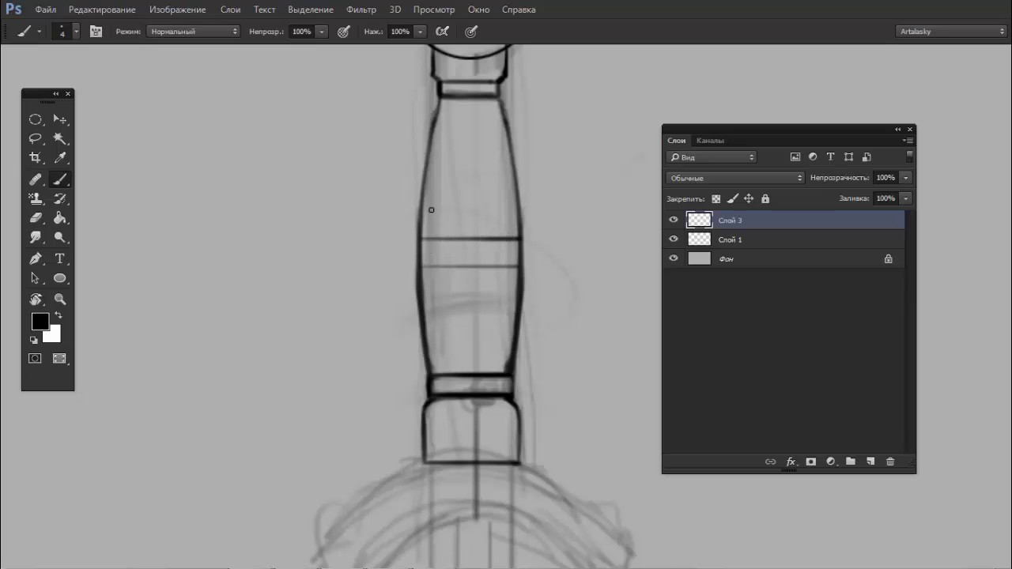
{"action": "left_click_drag", "start_coordinate": [423, 208], "coordinate": [519, 204]}
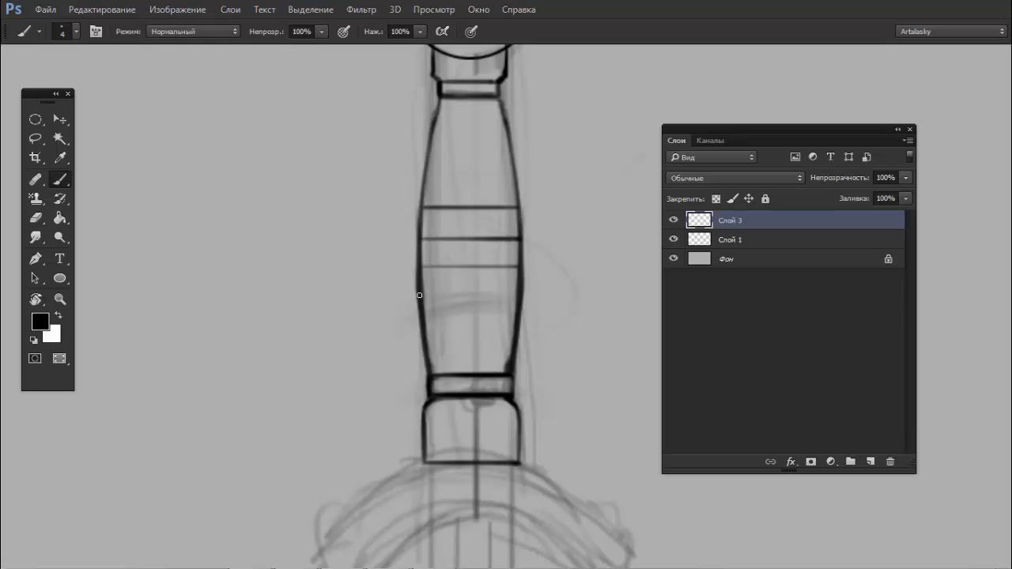
{"action": "left_click_drag", "start_coordinate": [419, 295], "coordinate": [520, 286]}
{"action": "mouse_move", "coordinate": [433, 232]}
{"action": "left_mouse_down"}
{"action": "mouse_move", "coordinate": [388, 224]}
{"action": "mouse_move", "coordinate": [469, 229]}
{"action": "left_mouse_up"}
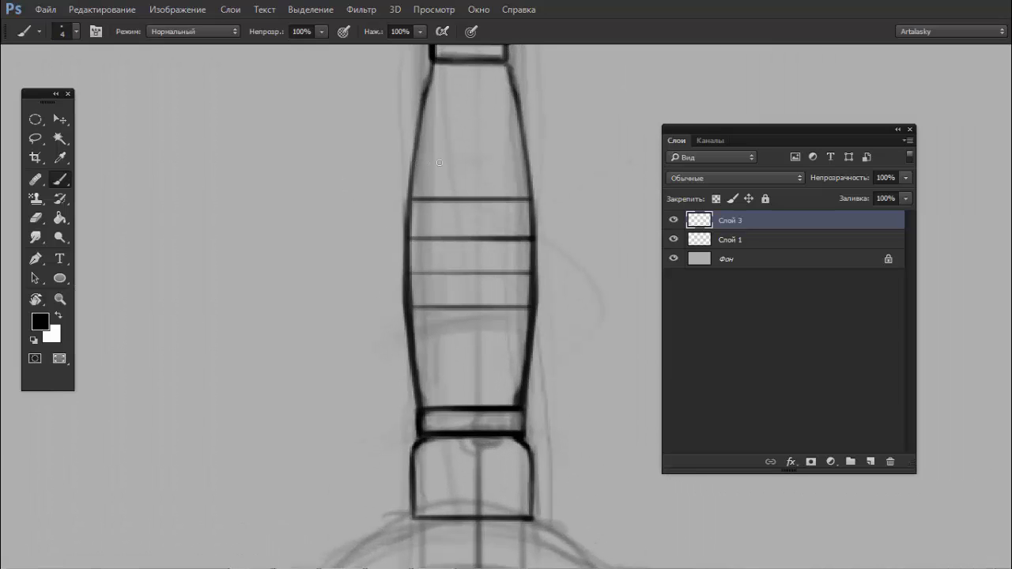
- Draw level bands near the top of the grip, redoing uneven strokes
{"action": "left_click_drag", "start_coordinate": [414, 163], "coordinate": [527, 162]}
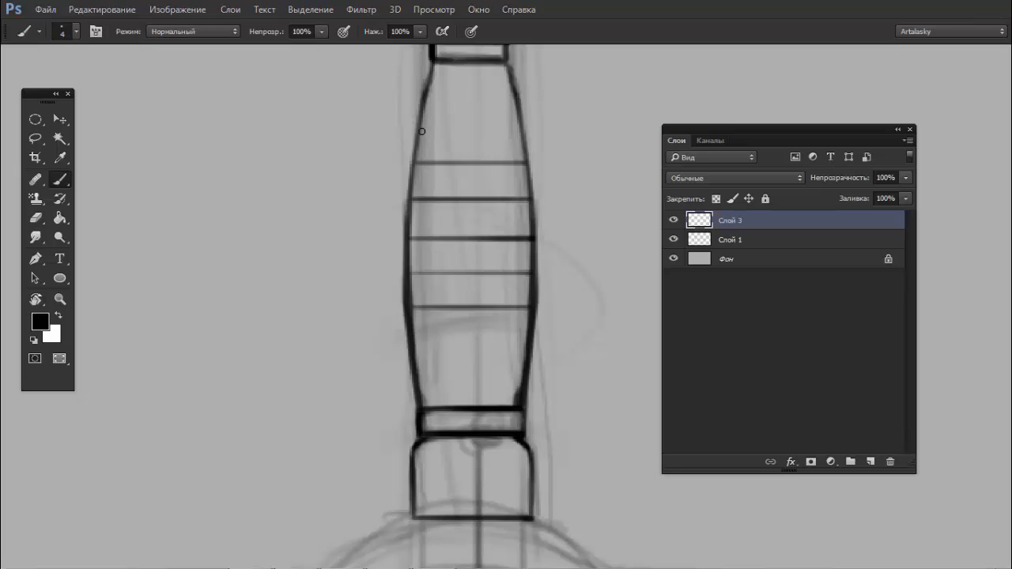
{"action": "left_click_drag", "start_coordinate": [421, 131], "coordinate": [522, 128]}
{"action": "key", "text": "ctrl+z"}
{"action": "left_click_drag", "start_coordinate": [421, 134], "coordinate": [514, 129]}
{"action": "key", "text": "ctrl+z"}
{"action": "left_click_drag", "start_coordinate": [418, 136], "coordinate": [520, 133]}
{"action": "key", "text": "ctrl+z"}
{"action": "left_click_drag", "start_coordinate": [419, 131], "coordinate": [520, 130]}
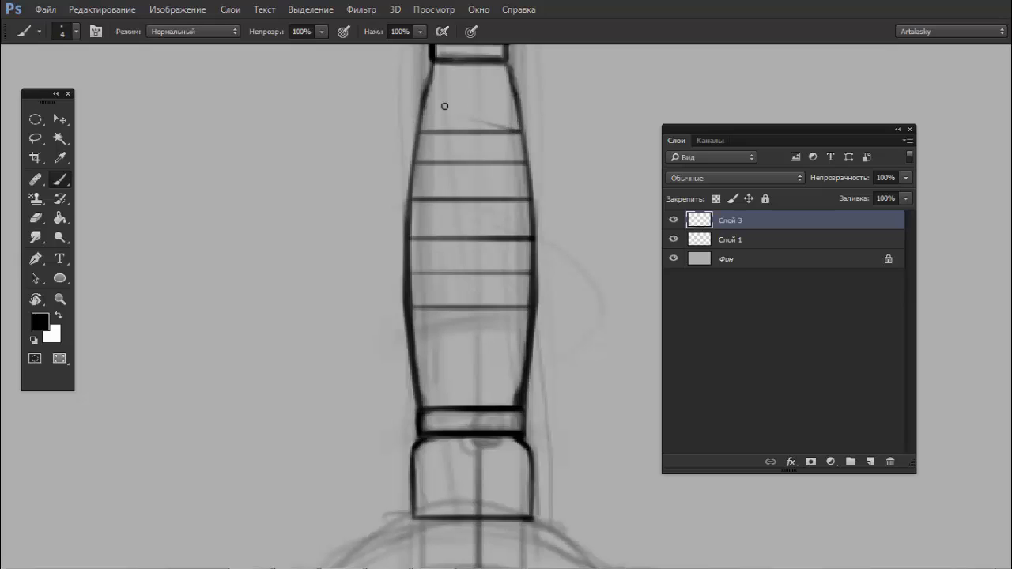
{"action": "left_click_drag", "start_coordinate": [427, 106], "coordinate": [514, 106]}
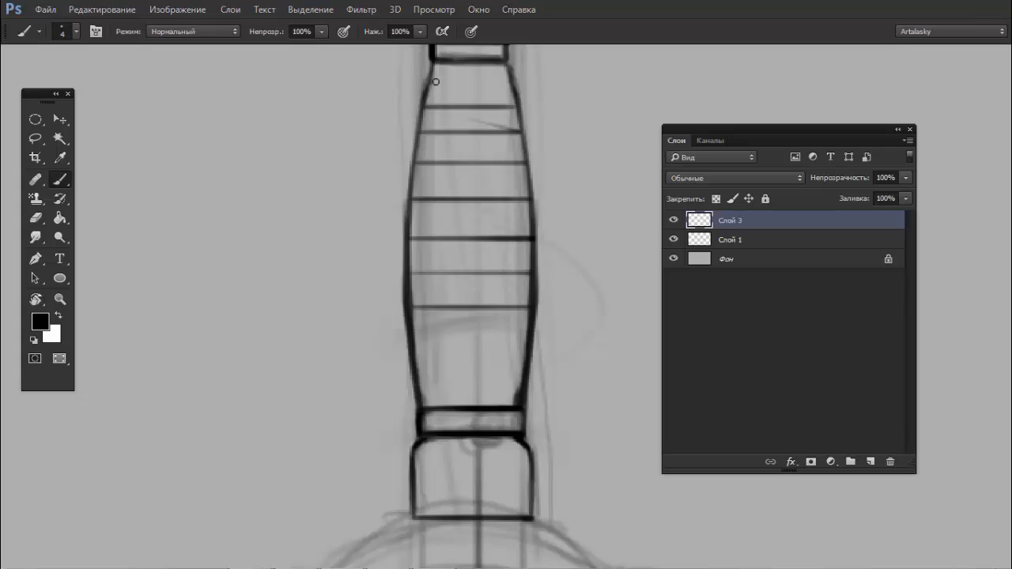
- Add bands near the grip's top and bottom, then undo the recent bands
{"action": "scroll", "coordinate": [431, 79], "scroll_direction": "up", "scroll_amount": 2}
{"action": "left_click_drag", "start_coordinate": [431, 122], "coordinate": [512, 122]}
{"action": "left_click_drag", "start_coordinate": [413, 383], "coordinate": [524, 380]}
{"action": "left_click_drag", "start_coordinate": [419, 415], "coordinate": [520, 414]}
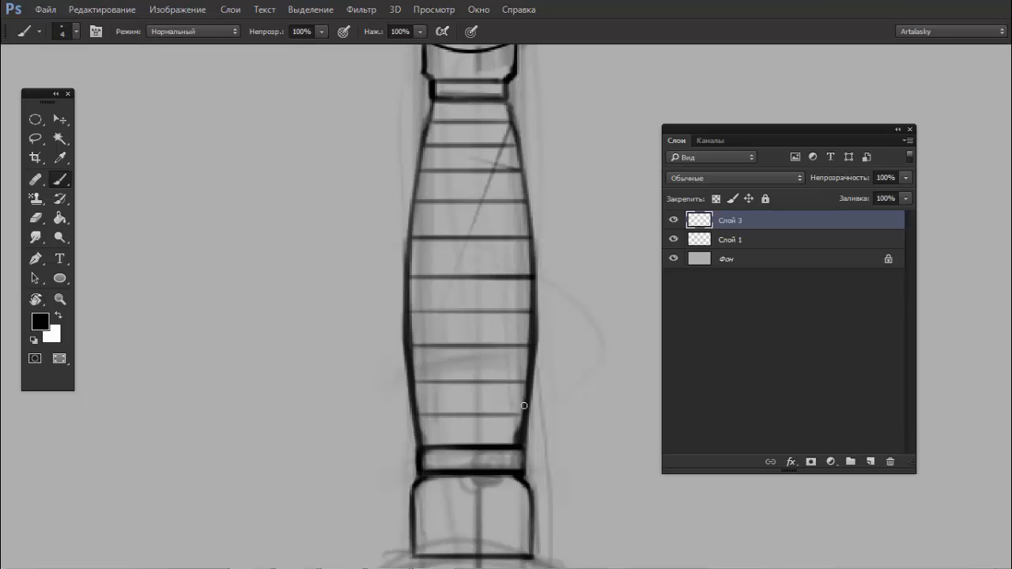
{"action": "mouse_move", "coordinate": [463, 341]}
{"action": "left_mouse_down"}
{"action": "mouse_move", "coordinate": [380, 332]}
{"action": "mouse_move", "coordinate": [466, 339]}
{"action": "left_mouse_up"}
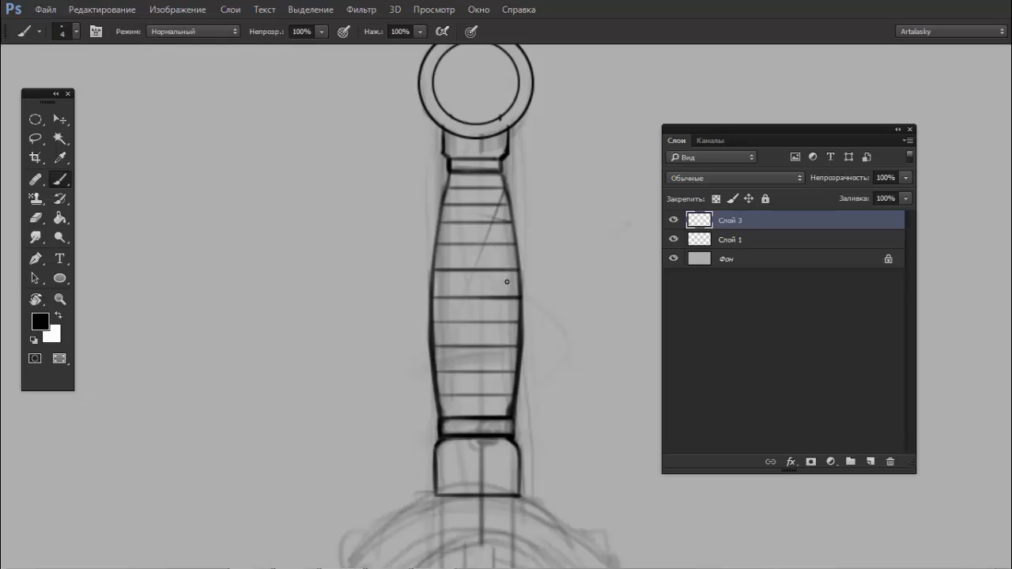
{"action": "mouse_move", "coordinate": [487, 289]}
{"action": "left_mouse_down"}
{"action": "mouse_move", "coordinate": [409, 282]}
{"action": "mouse_move", "coordinate": [472, 291]}
{"action": "left_mouse_up"}
{"action": "key", "text": "ctrl+alt+z"}
{"action": "key", "text": "ctrl+alt+z"}
{"action": "key", "text": "ctrl+alt+z"}
{"action": "key", "text": "ctrl+alt+z"}
{"action": "key", "text": "ctrl+alt+z"}
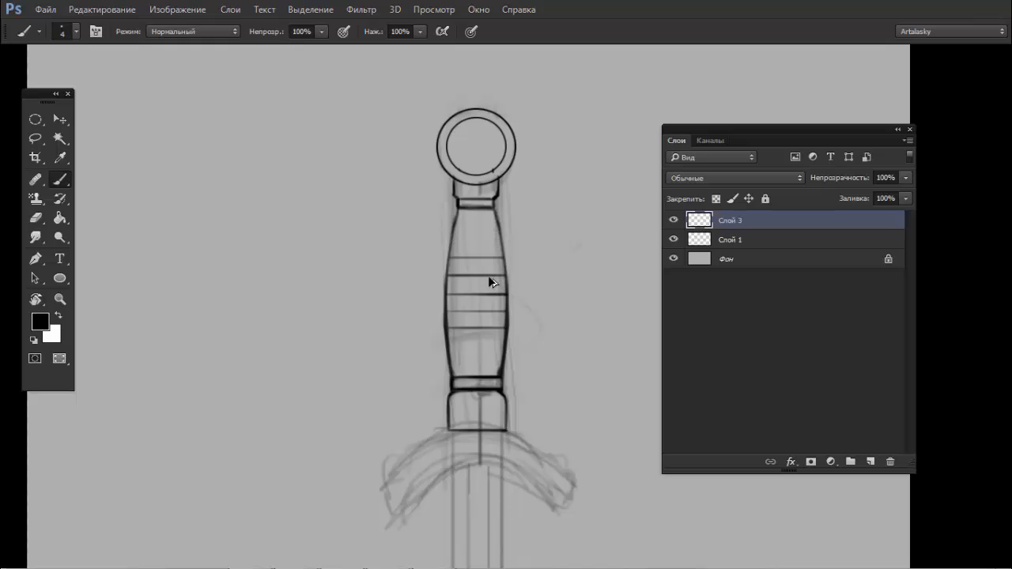
{"action": "key", "text": "ctrl+alt+z"}
{"action": "key", "text": "ctrl+alt+z"}
{"action": "key", "text": "ctrl+alt+z"}
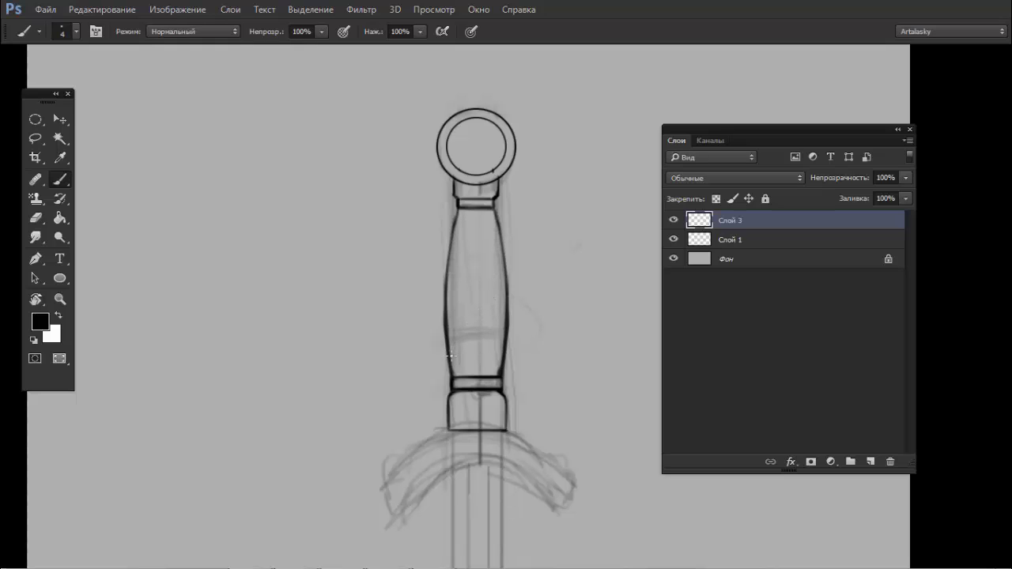
- Draw a band above the lower collar and erase its overshoots with a 9 px eraser
{"action": "left_click_drag", "start_coordinate": [451, 355], "coordinate": [502, 345]}
{"action": "scroll", "coordinate": [487, 334], "scroll_direction": "up", "scroll_amount": 1}
{"action": "key", "text": "e"}
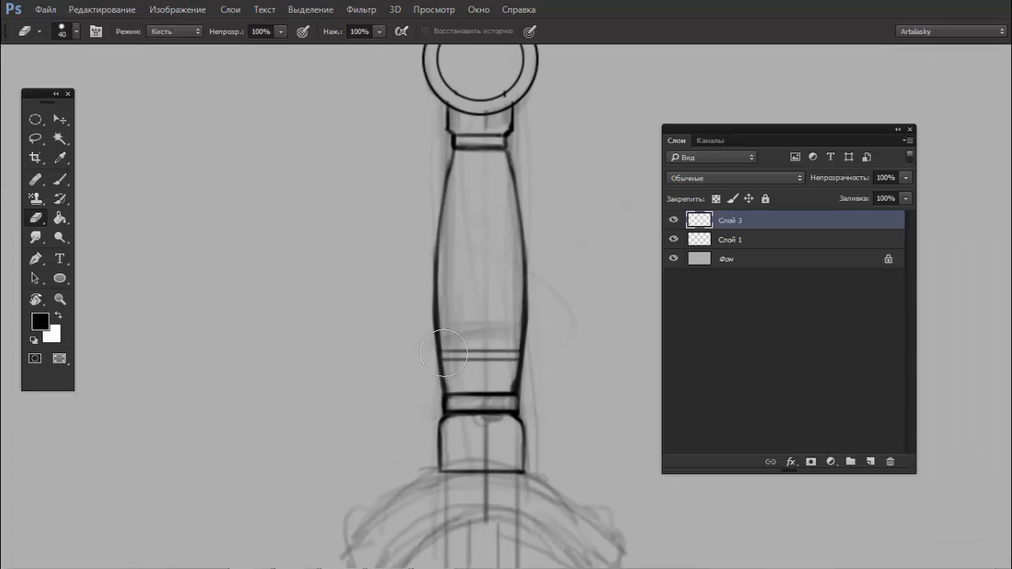
{"action": "key", "text": "bracketleft"}
{"action": "key", "text": "bracketleft"}
{"action": "key", "text": "bracketleft"}
{"action": "key", "text": "bracketleft"}
{"action": "left_click_drag", "start_coordinate": [438, 357], "coordinate": [438, 357]}
{"action": "left_click_drag", "start_coordinate": [527, 357], "coordinate": [518, 351]}
{"action": "key", "text": "b"}
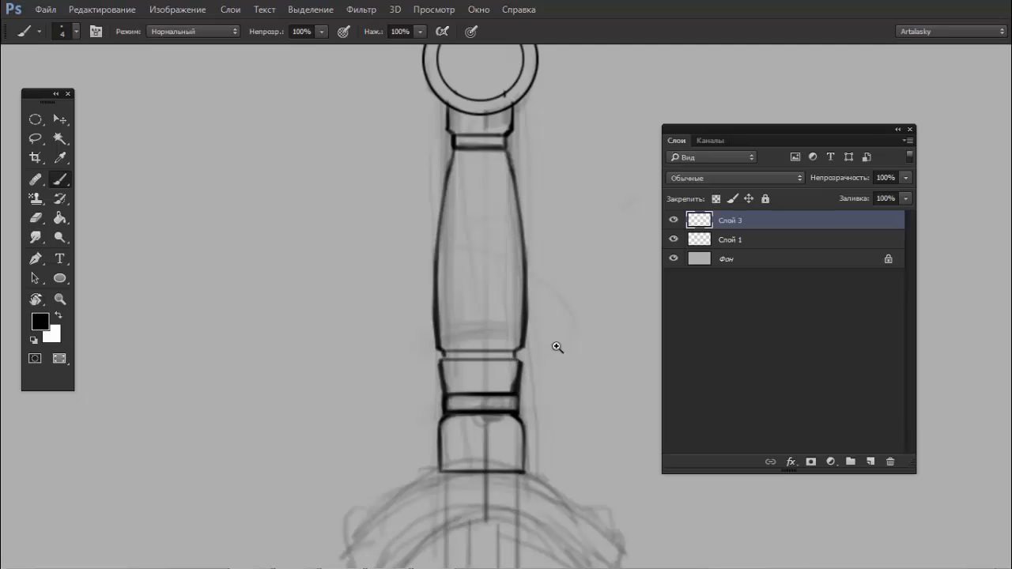
- Reframe the hilt and touch up the grip's upper left edge with the brush
{"action": "mouse_move", "coordinate": [553, 345]}
{"action": "left_mouse_down"}
{"action": "mouse_move", "coordinate": [453, 336]}
{"action": "mouse_move", "coordinate": [507, 339]}
{"action": "mouse_move", "coordinate": [536, 302]}
{"action": "left_mouse_up"}
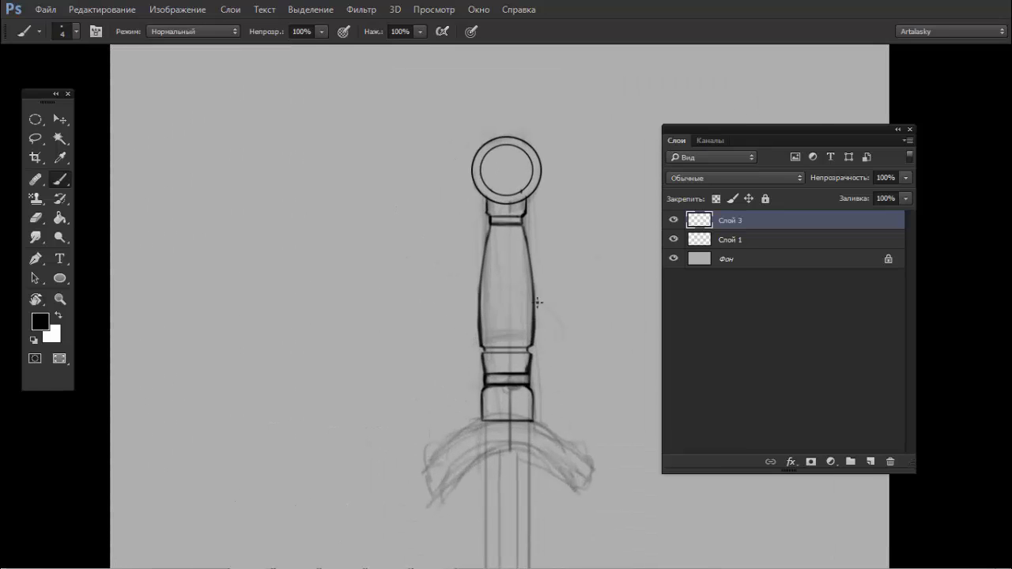
{"action": "left_click_drag", "start_coordinate": [540, 348], "coordinate": [537, 278]}
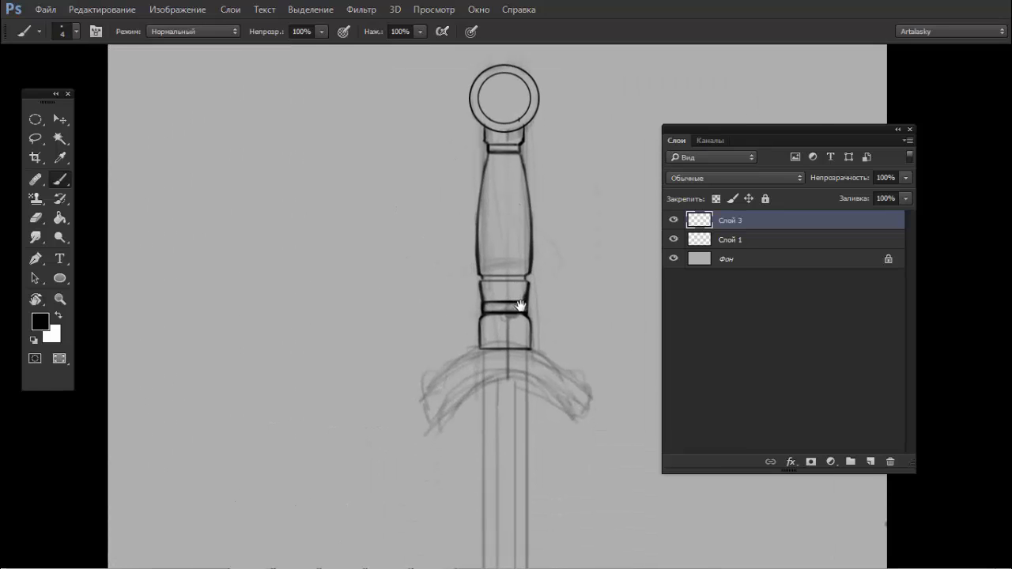
{"action": "key", "text": "e"}
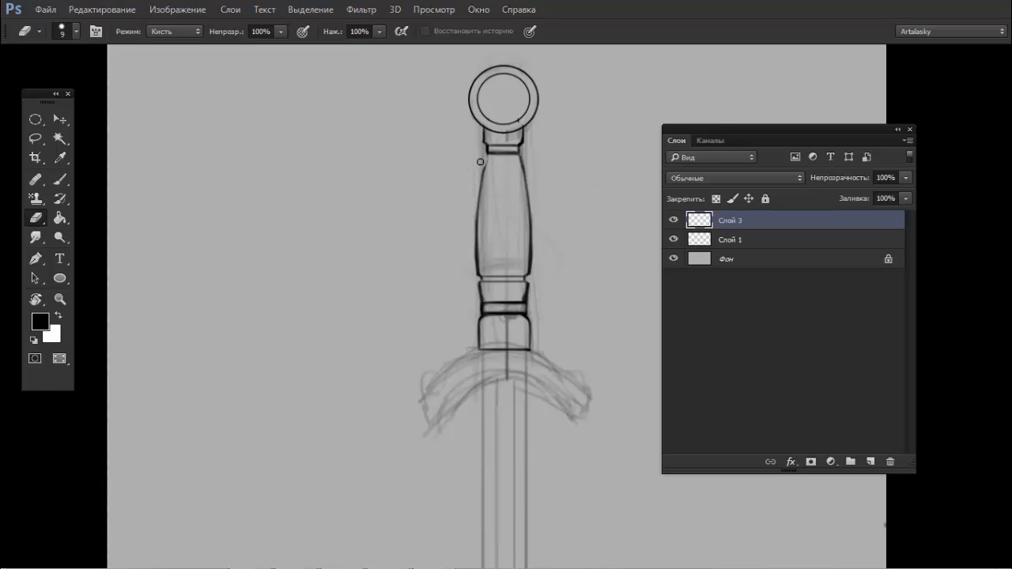
{"action": "key", "text": "b"}
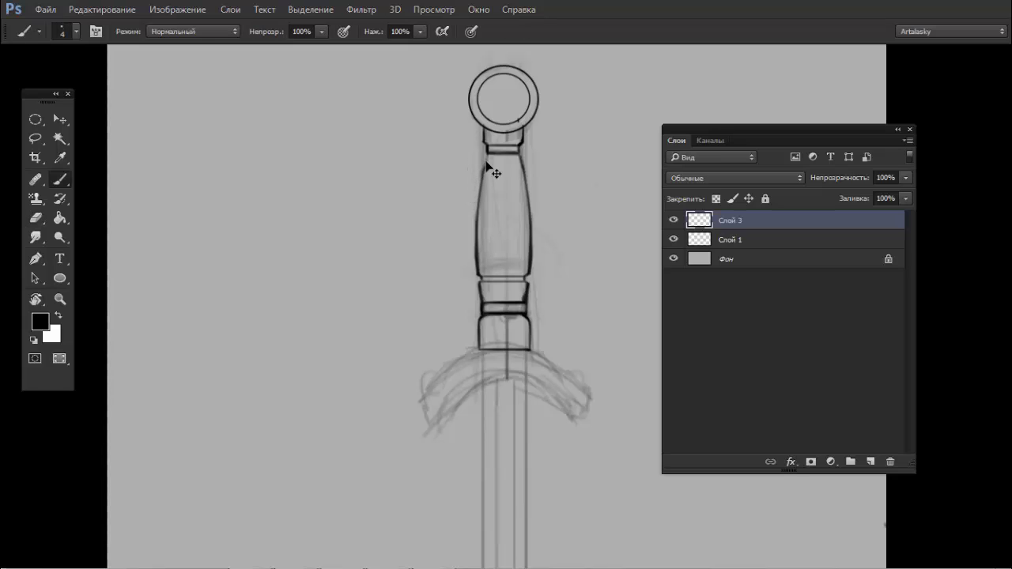
{"action": "left_click_drag", "start_coordinate": [480, 183], "coordinate": [490, 150]}
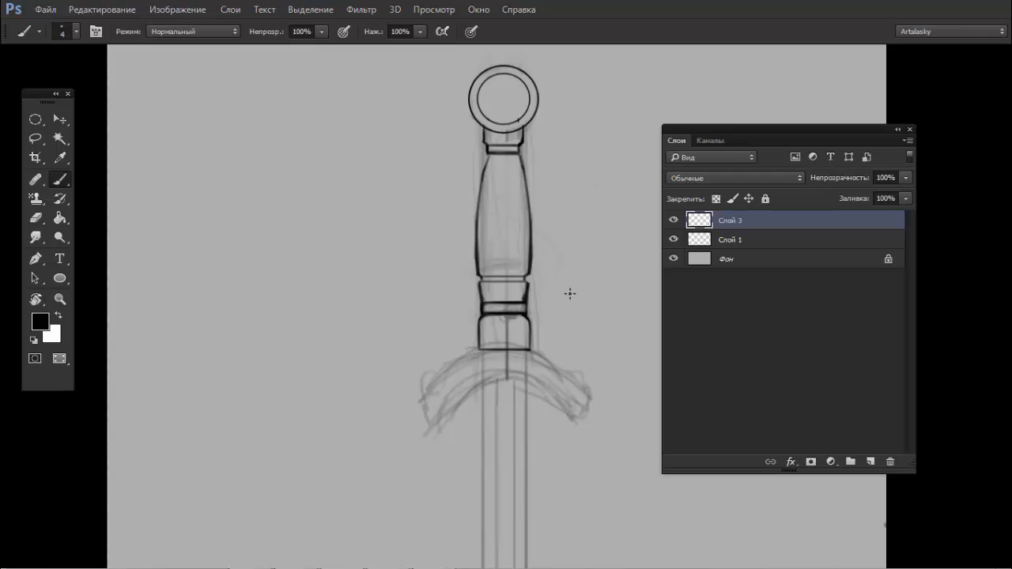
- Ink a dark line across the top of the ferrule band on Слой 3
{"action": "left_click_drag", "start_coordinate": [564, 289], "coordinate": [587, 277]}
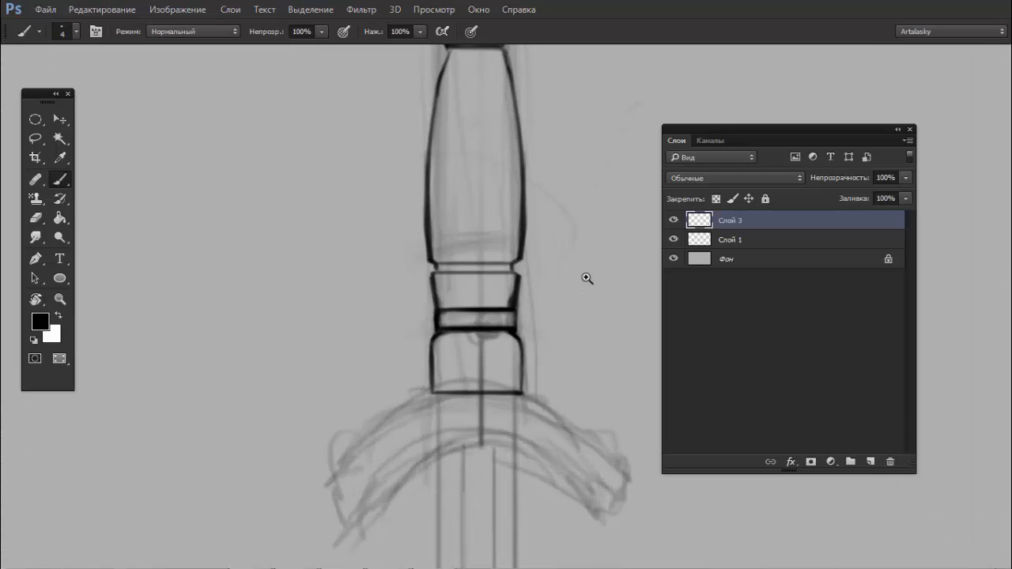
{"action": "key", "text": "e"}
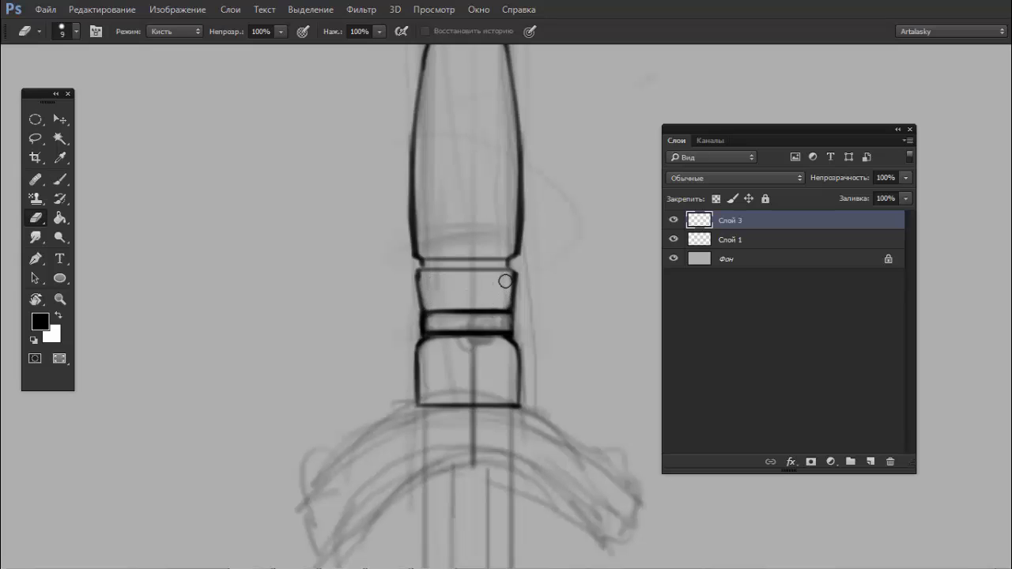
{"action": "key", "text": "b"}
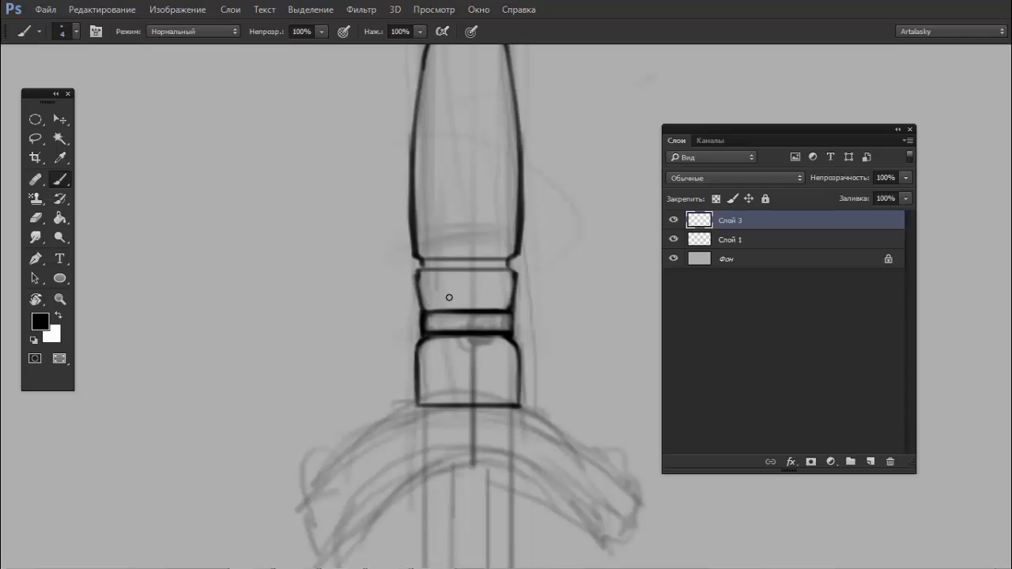
{"action": "left_click_drag", "start_coordinate": [438, 304], "coordinate": [511, 299]}
{"action": "key", "text": "ctrl+z"}
{"action": "left_click_drag", "start_coordinate": [421, 304], "coordinate": [510, 297]}
{"action": "left_click_drag", "start_coordinate": [427, 308], "coordinate": [509, 302]}
{"action": "key", "text": "ctrl+z"}
{"action": "left_click_drag", "start_coordinate": [423, 308], "coordinate": [510, 303]}
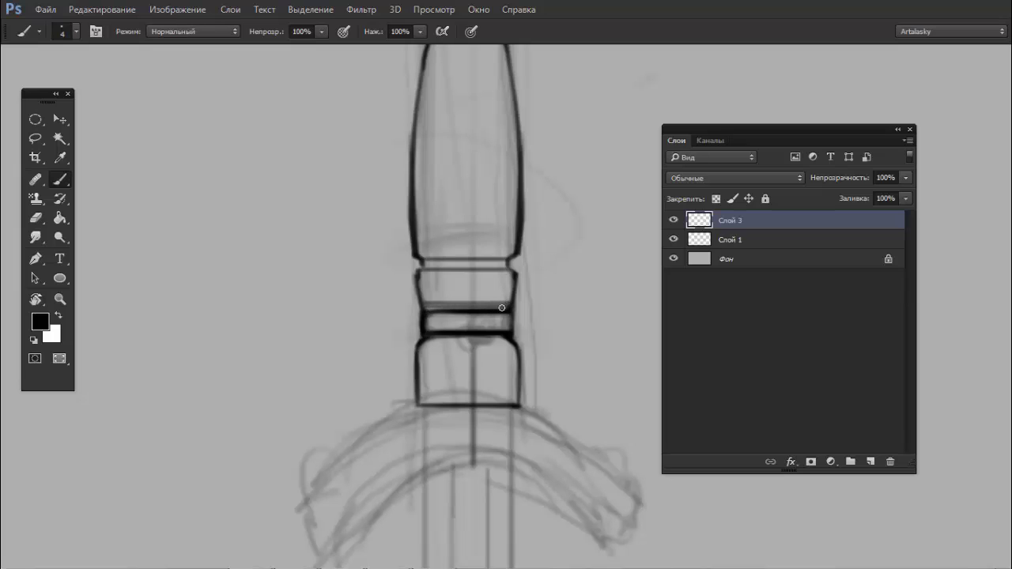
- Darken the grip's upper-left contour and the horizontal band line
{"action": "scroll", "coordinate": [430, 271], "scroll_direction": "down", "scroll_amount": 5}
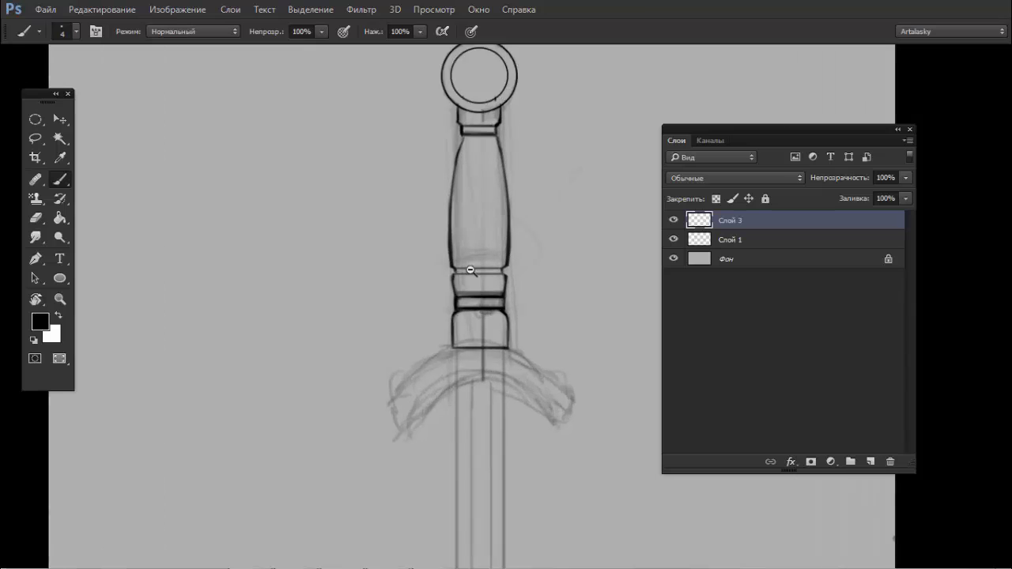
{"action": "scroll", "coordinate": [441, 299], "scroll_direction": "up", "scroll_amount": 4}
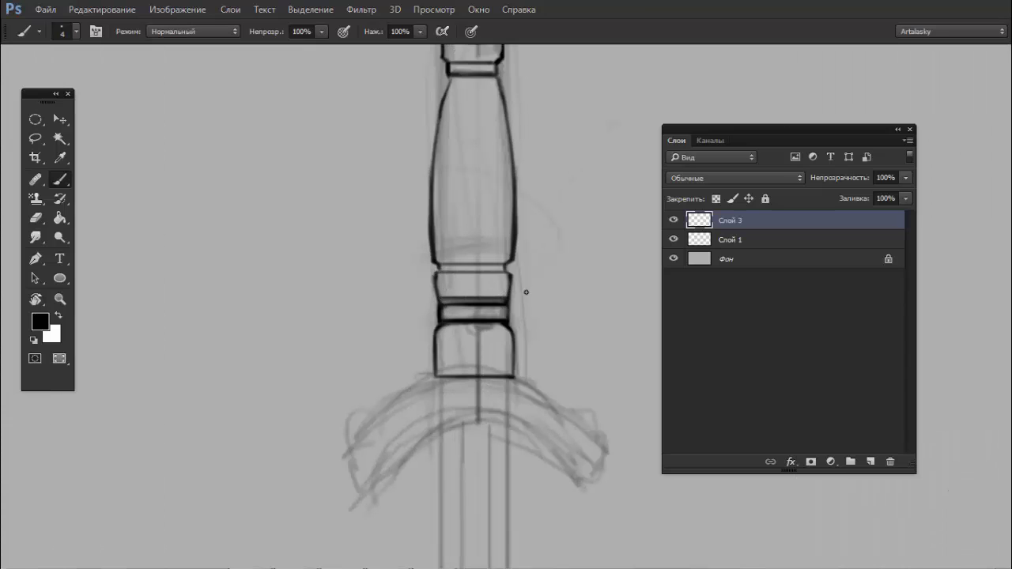
{"action": "mouse_move", "coordinate": [528, 294]}
{"action": "left_mouse_down"}
{"action": "mouse_move", "coordinate": [466, 280]}
{"action": "mouse_move", "coordinate": [523, 201]}
{"action": "left_mouse_up"}
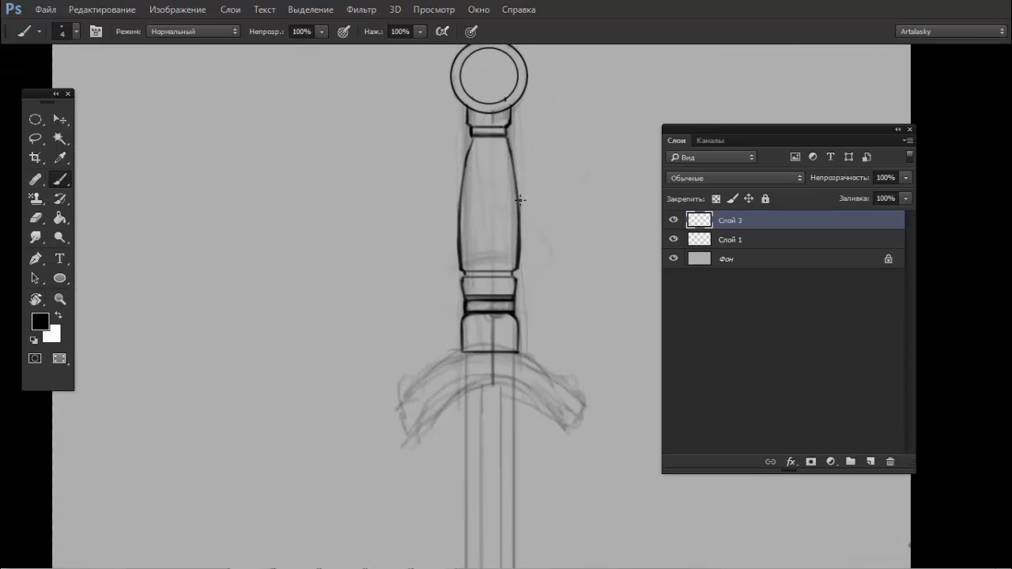
{"action": "scroll", "coordinate": [479, 128], "scroll_direction": "up", "scroll_amount": 2}
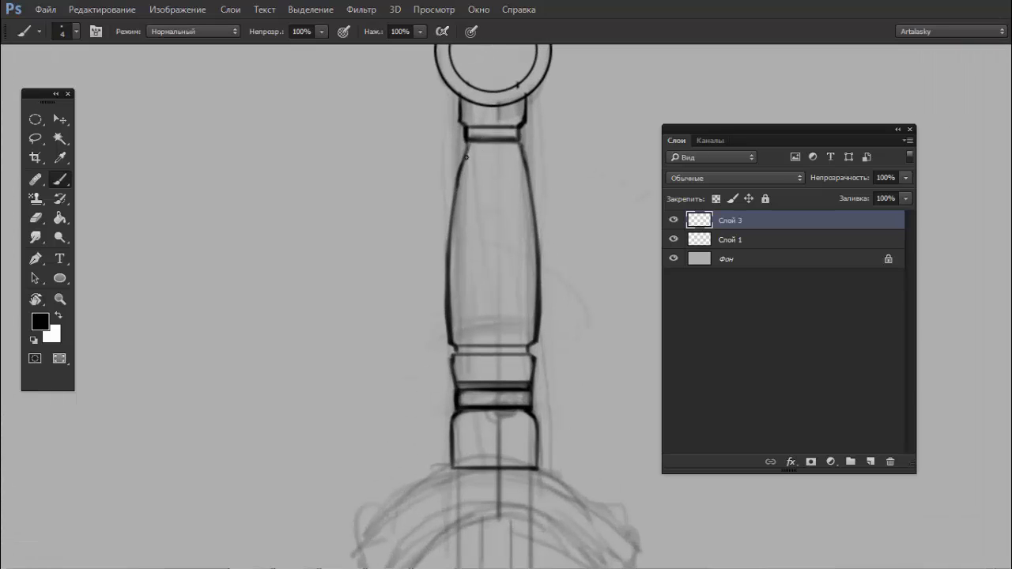
{"action": "mouse_move", "coordinate": [458, 177]}
{"action": "left_mouse_down"}
{"action": "mouse_move", "coordinate": [468, 148]}
{"action": "mouse_move", "coordinate": [520, 145]}
{"action": "left_mouse_up"}
{"action": "key", "text": "ctrl+z"}
{"action": "left_click_drag", "start_coordinate": [503, 145], "coordinate": [515, 143]}
{"action": "scroll", "coordinate": [544, 162], "scroll_direction": "down", "scroll_amount": 2}
{"action": "scroll", "coordinate": [474, 176], "scroll_direction": "down", "scroll_amount": 2}
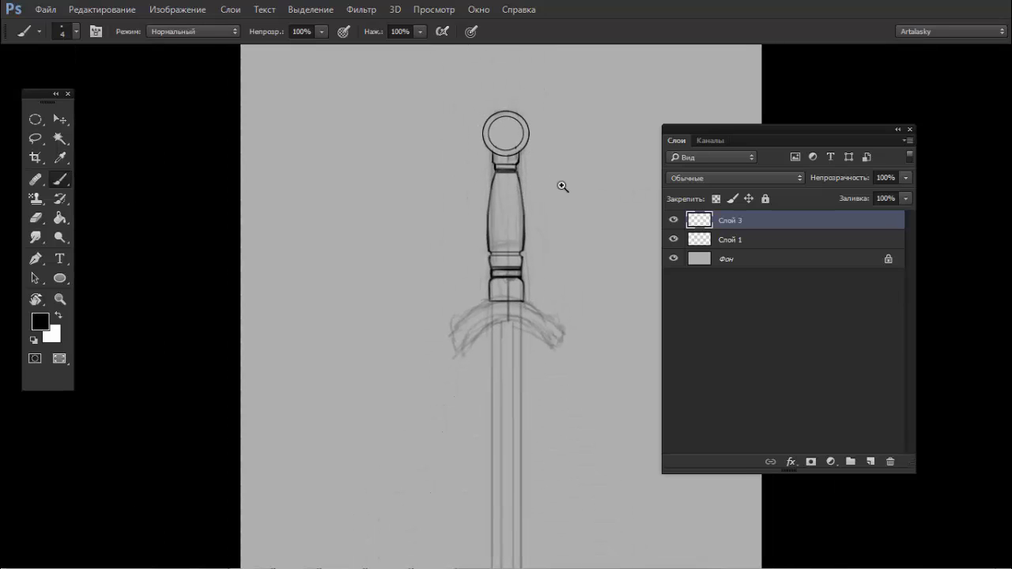
{"action": "scroll", "coordinate": [554, 182], "scroll_direction": "up", "scroll_amount": 1}
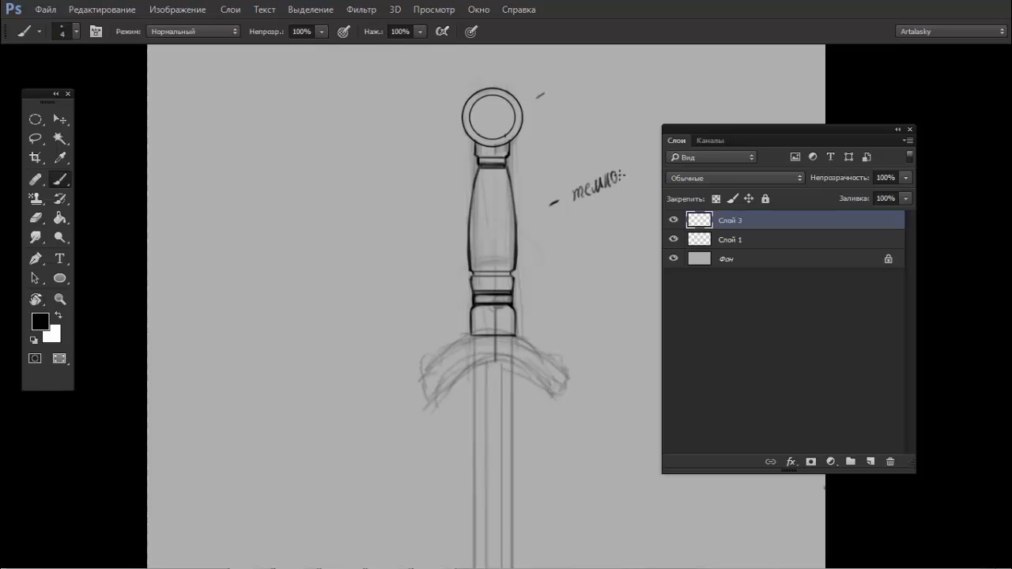
- Handwrite 'темное' next to the grip and 'металл' next to the ferrule band
{"action": "left_click_drag", "start_coordinate": [564, 226], "coordinate": [493, 252]}
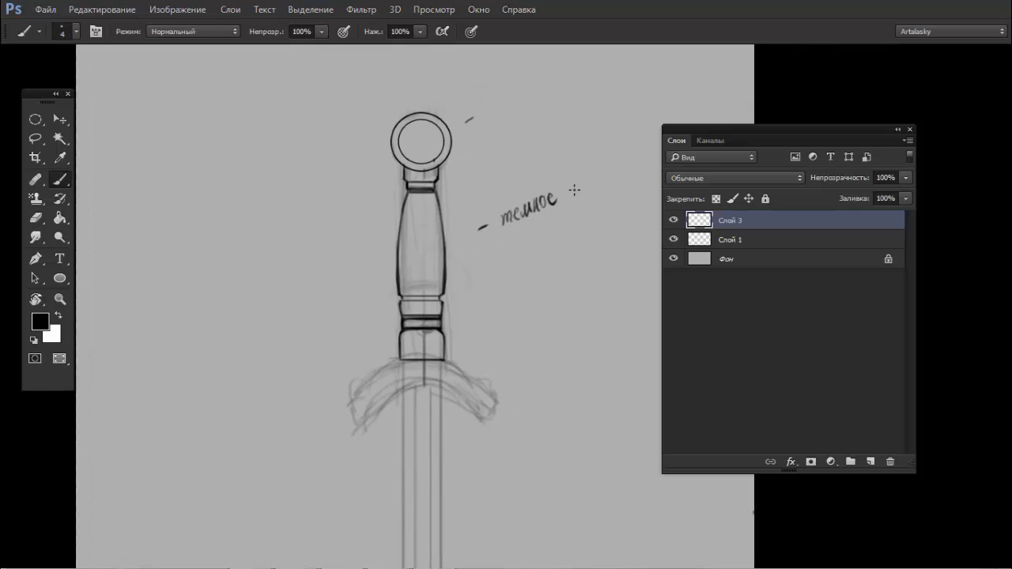
{"action": "mouse_move", "coordinate": [573, 190]}
{"action": "left_mouse_down"}
{"action": "mouse_move", "coordinate": [577, 202]}
{"action": "mouse_move", "coordinate": [597, 190]}
{"action": "mouse_move", "coordinate": [610, 163]}
{"action": "left_mouse_up"}
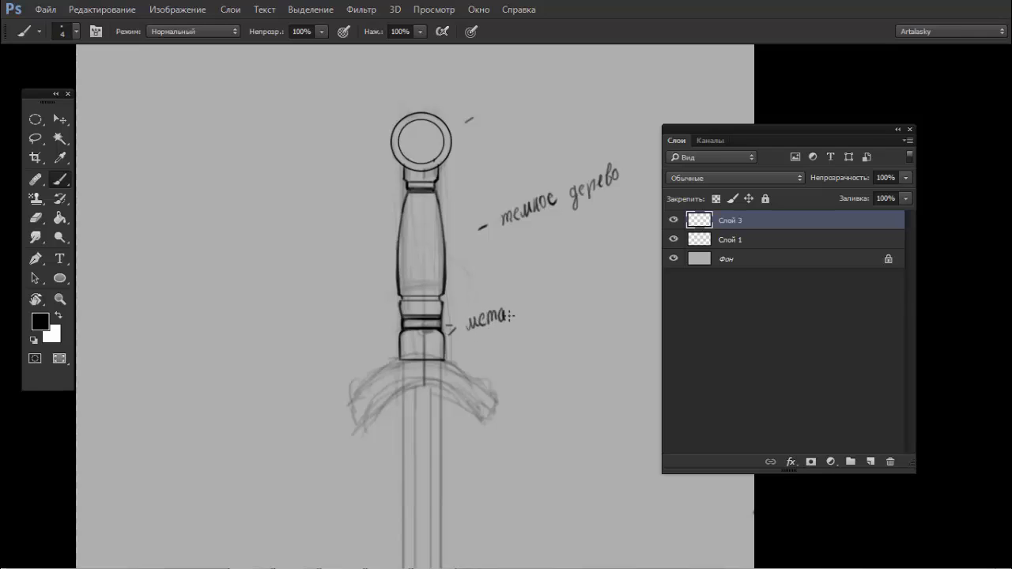
{"action": "left_click_drag", "start_coordinate": [520, 318], "coordinate": [528, 314]}
- Lasso-select the pommel's inner circle
{"action": "scroll", "coordinate": [418, 135], "scroll_direction": "up", "scroll_amount": 3}
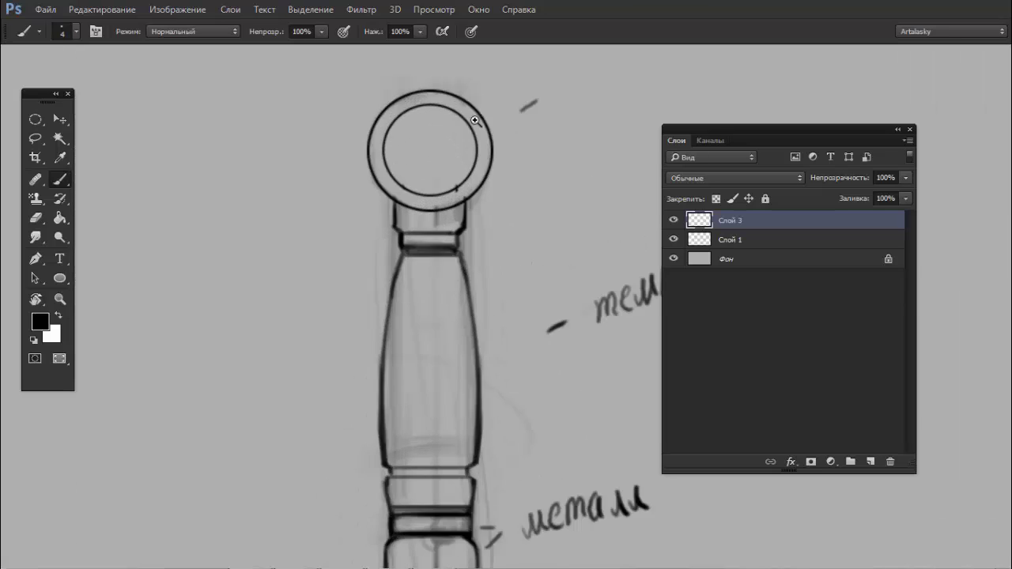
{"action": "left_click_drag", "start_coordinate": [402, 141], "coordinate": [393, 163]}
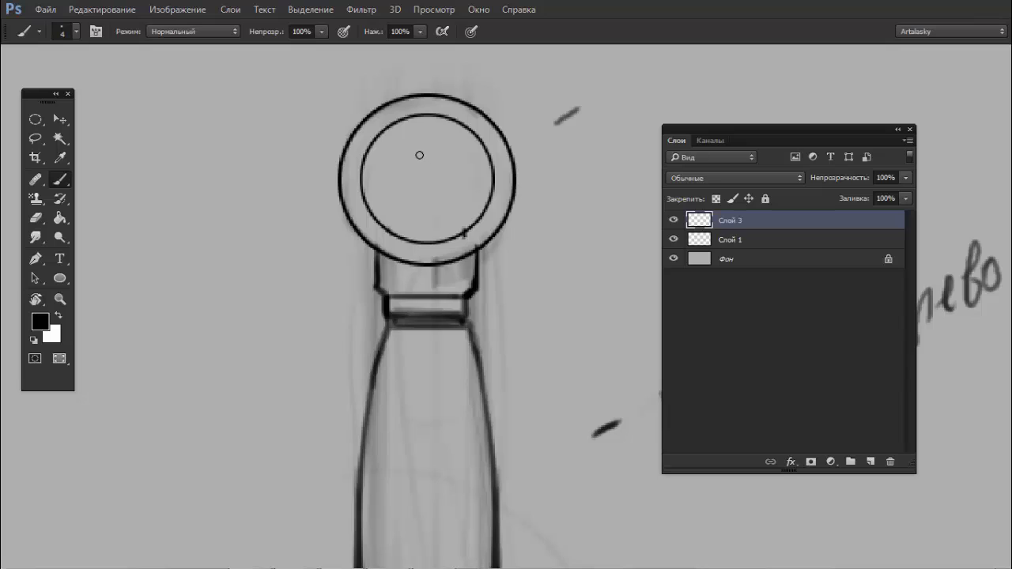
{"action": "key", "text": "l"}
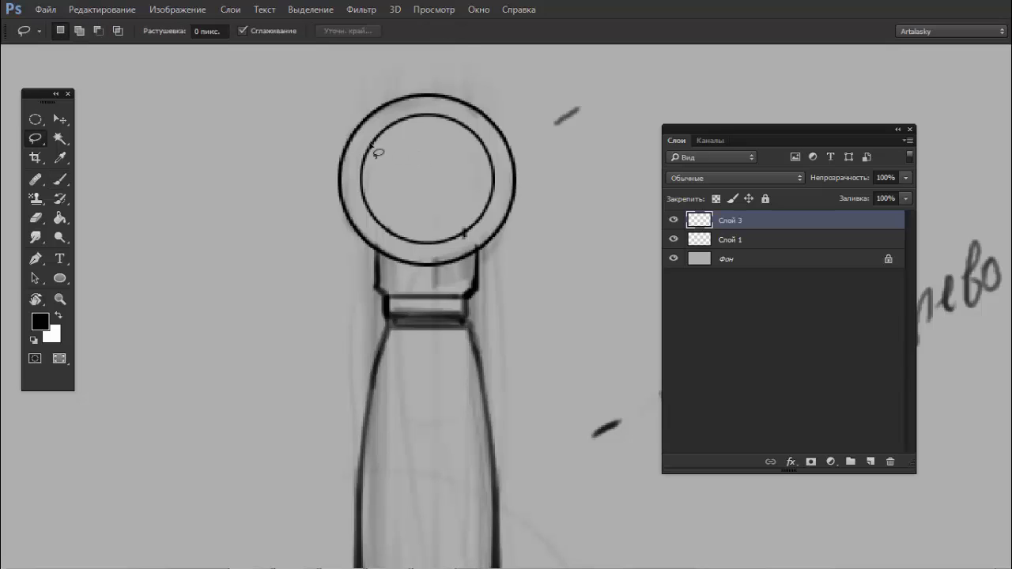
{"action": "mouse_move", "coordinate": [368, 148]}
{"action": "left_mouse_down"}
{"action": "mouse_move", "coordinate": [452, 124]}
{"action": "mouse_move", "coordinate": [479, 131]}
{"action": "mouse_move", "coordinate": [506, 190]}
{"action": "mouse_move", "coordinate": [494, 235]}
{"action": "mouse_move", "coordinate": [443, 250]}
{"action": "mouse_move", "coordinate": [398, 244]}
{"action": "mouse_move", "coordinate": [358, 219]}
{"action": "left_mouse_up"}
{"action": "left_click_drag", "start_coordinate": [362, 156], "coordinate": [365, 151]}
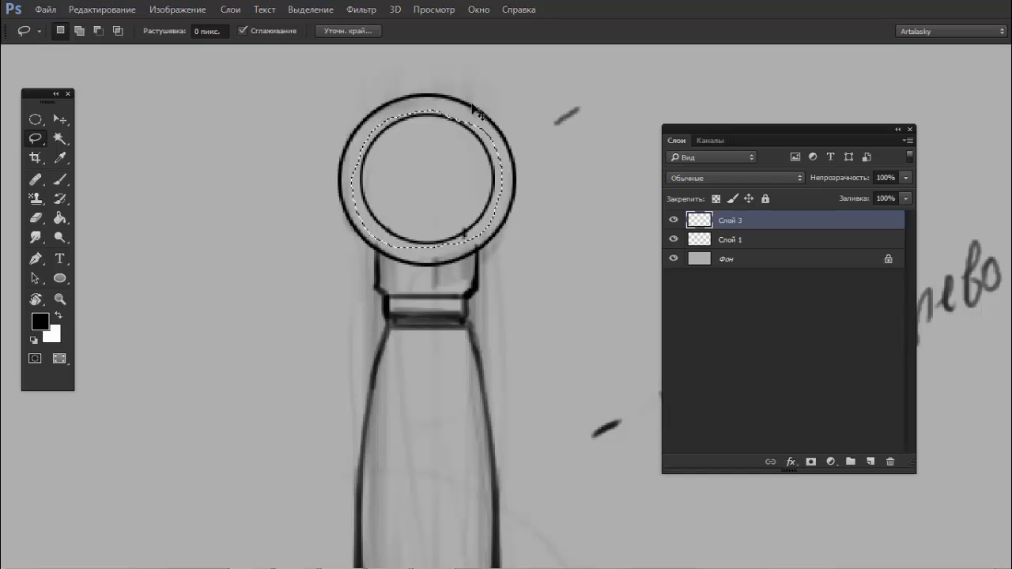
- Resize the selected circle and copy it onto new layer Слой 4
{"action": "key", "text": "ctrl+t"}
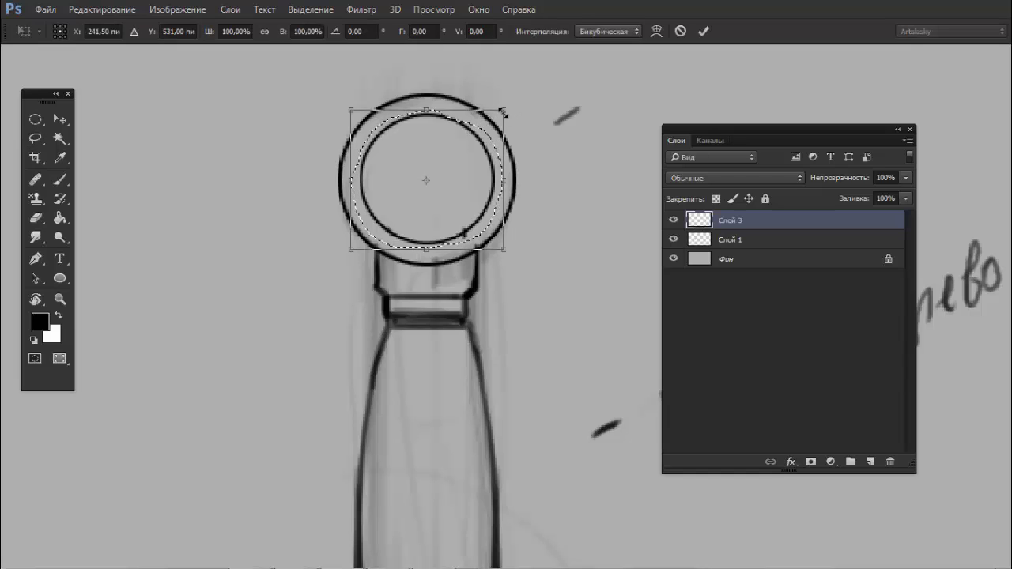
{"action": "left_click_drag", "start_coordinate": [503, 113], "coordinate": [503, 115]}
{"action": "key", "text": "Return"}
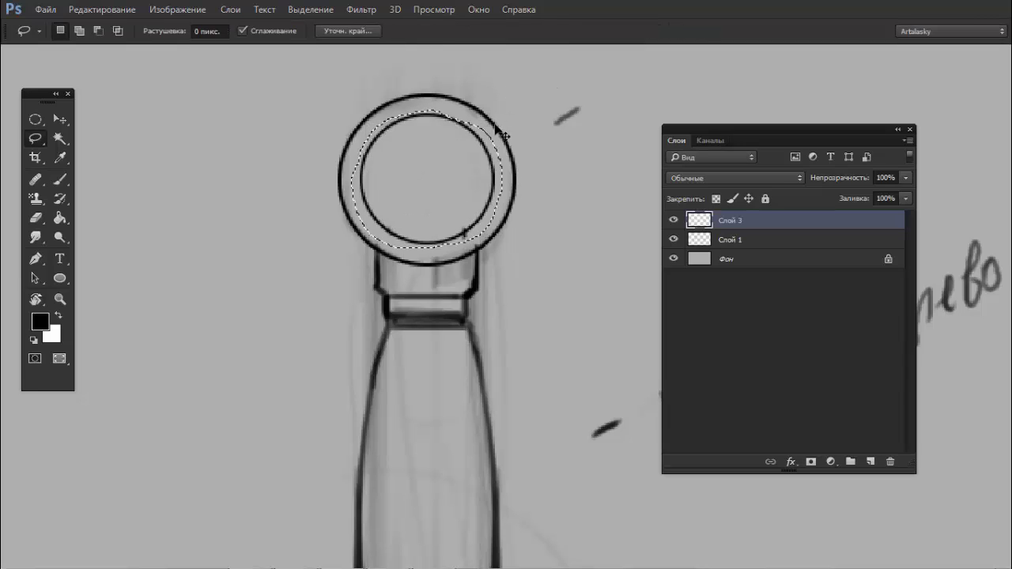
{"action": "key", "text": "ctrl+t"}
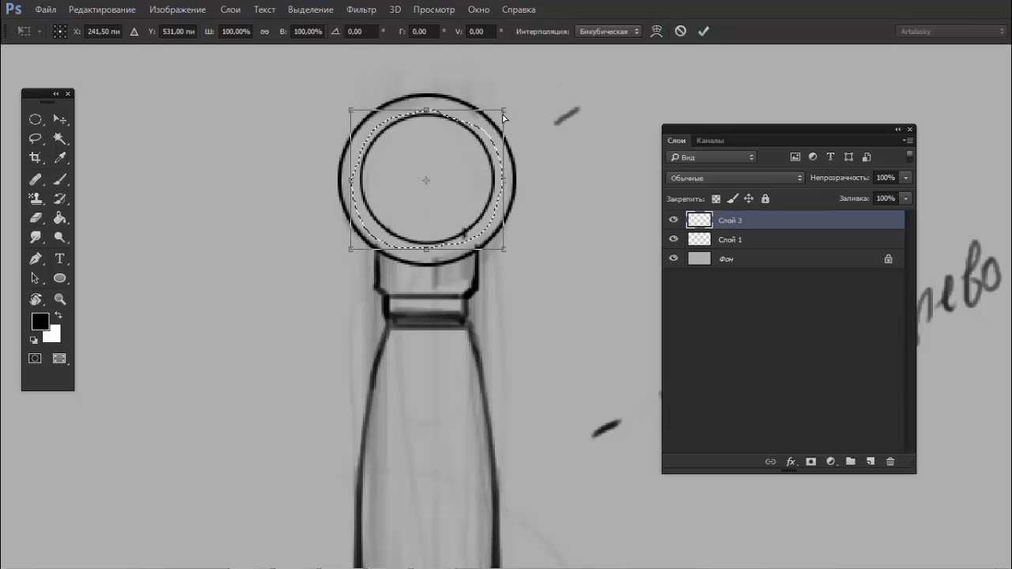
{"action": "left_click_drag", "start_coordinate": [503, 117], "coordinate": [493, 131]}
{"action": "key", "text": "Return"}
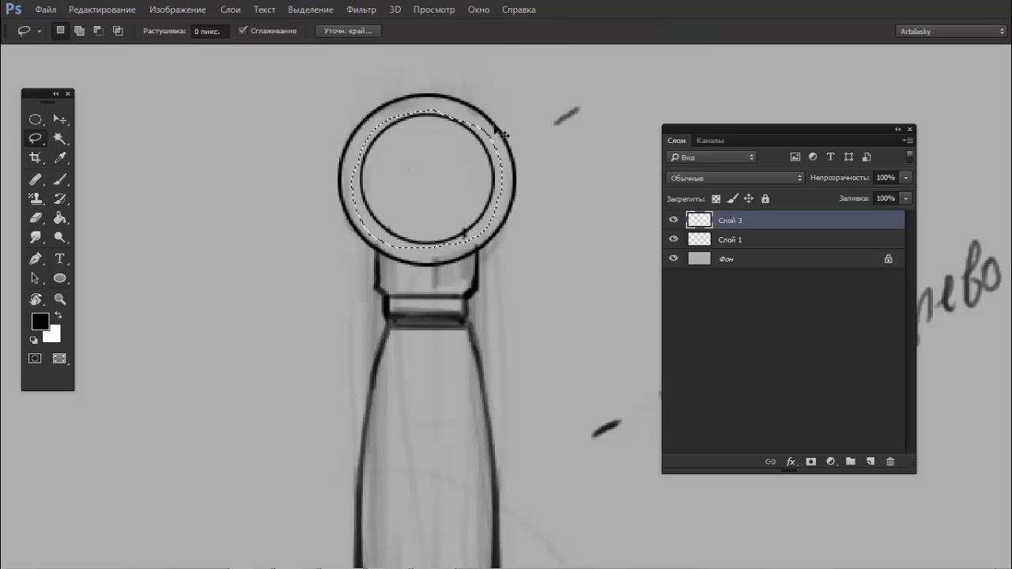
{"action": "key", "text": "ctrl+j"}
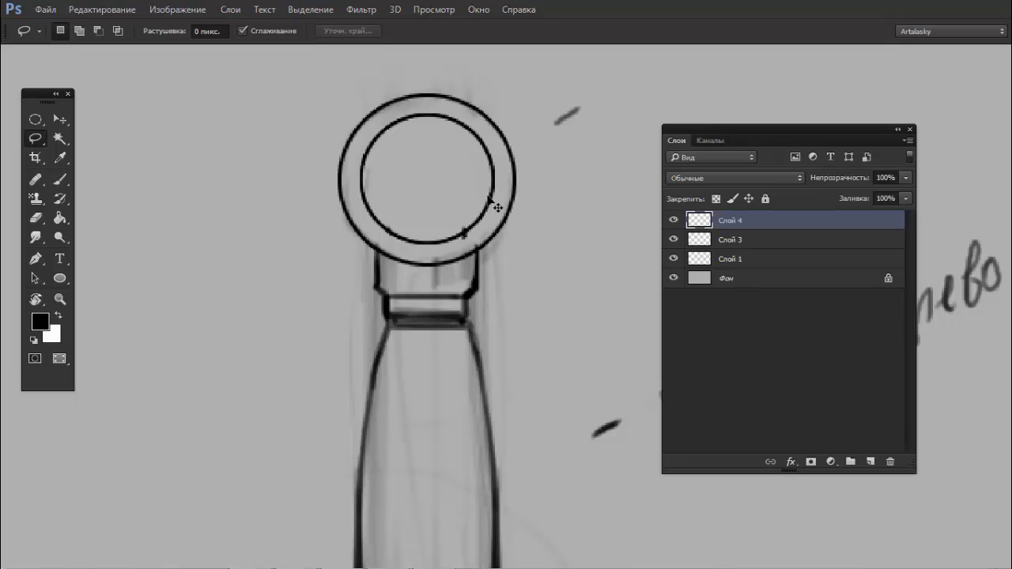
- Check Слой 4's content, clear the selection, and zoom in on the pommel
{"action": "left_click", "coordinate": [674, 221]}
{"action": "left_click", "coordinate": [671, 222]}
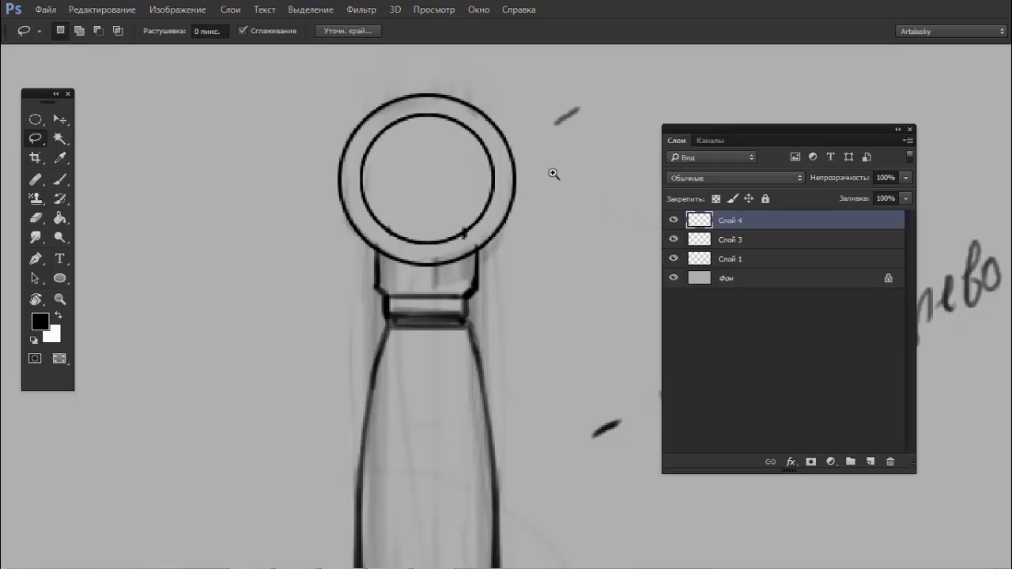
{"action": "scroll", "coordinate": [553, 174], "scroll_direction": "down", "scroll_amount": 5}
{"action": "scroll", "coordinate": [490, 162], "scroll_direction": "down", "scroll_amount": 2}
{"action": "key", "text": "ctrl+t"}
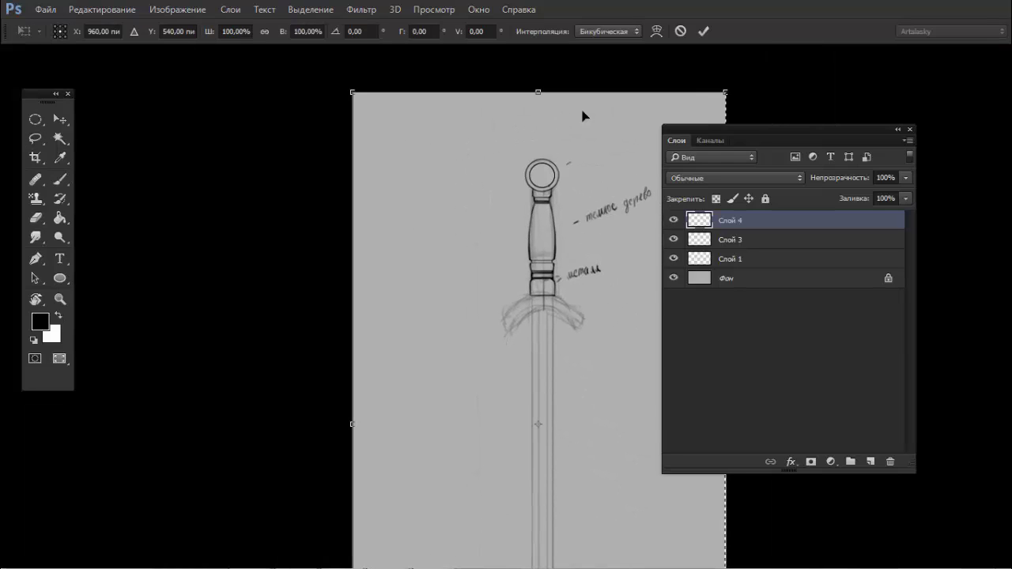
{"action": "key", "text": "Escape"}
{"action": "key", "text": "ctrl+d"}
{"action": "left_click_drag", "start_coordinate": [556, 175], "coordinate": [621, 147]}
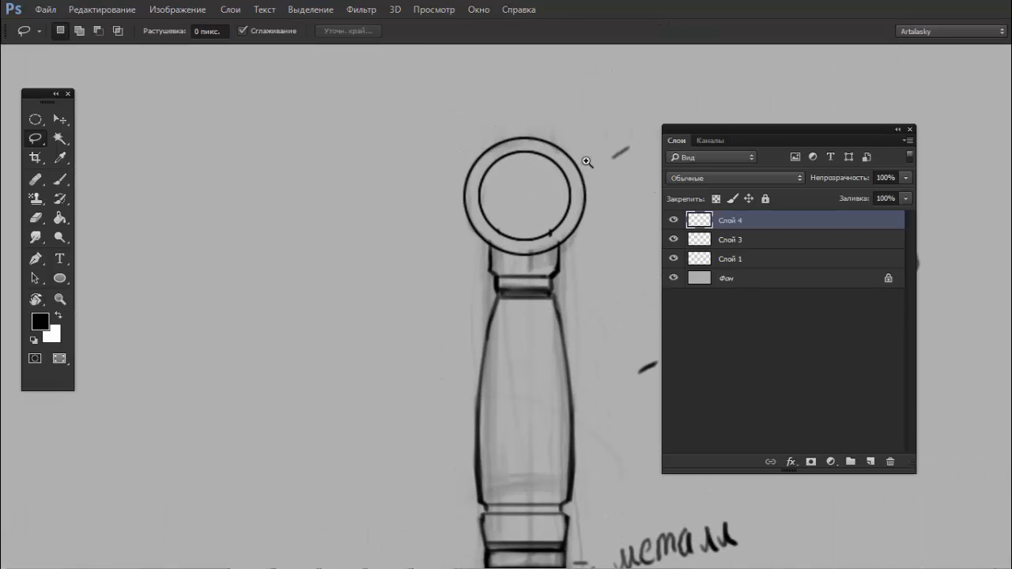
{"action": "scroll", "coordinate": [535, 166], "scroll_direction": "down", "scroll_amount": 2}
{"action": "scroll", "coordinate": [526, 146], "scroll_direction": "down", "scroll_amount": 1}
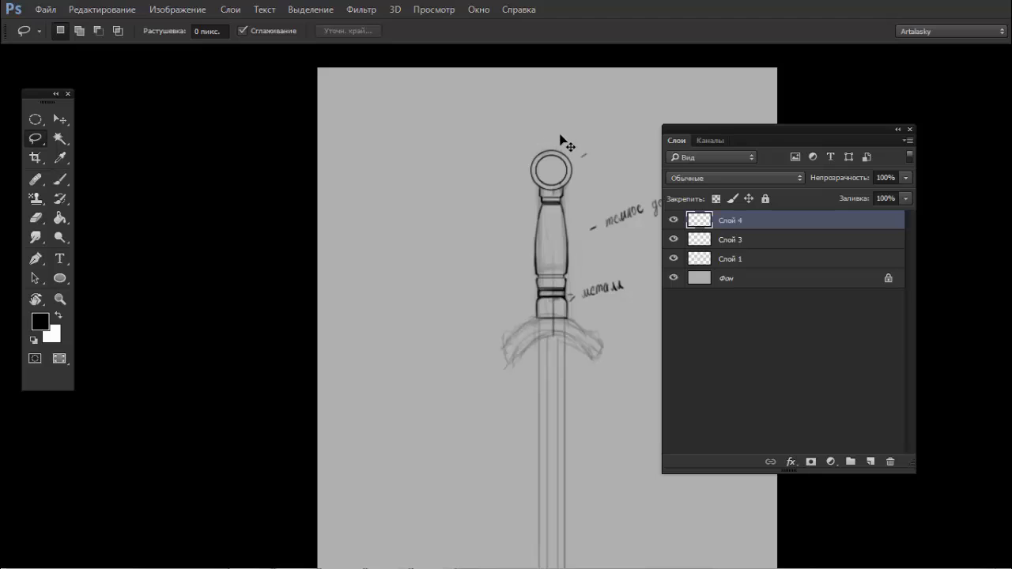
{"action": "scroll", "coordinate": [571, 144], "scroll_direction": "right", "scroll_amount": 1}
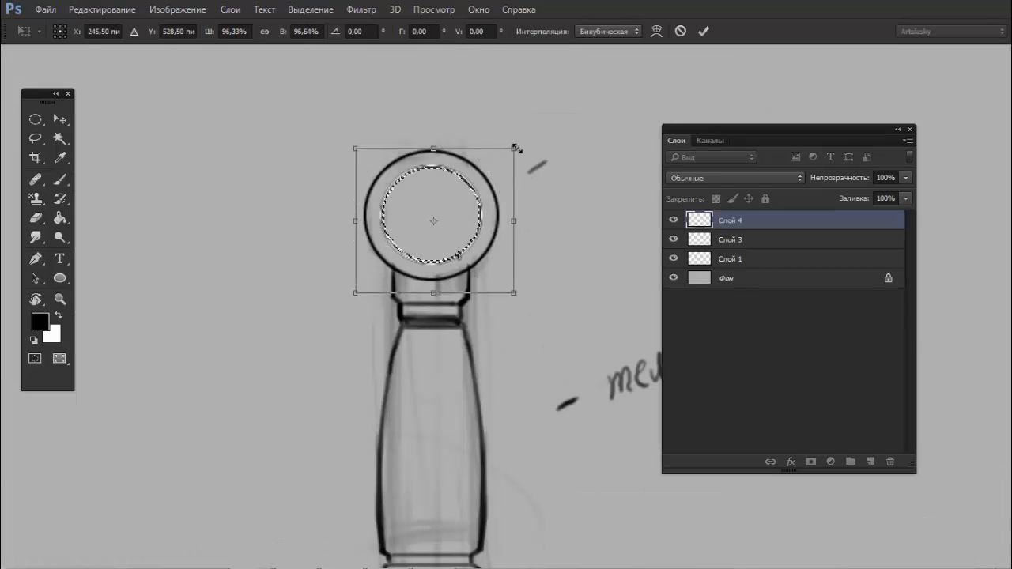
- Shrink the copied circle, then duplicate the ring and scale the copy to about 89%
{"action": "left_click_drag", "start_coordinate": [515, 146], "coordinate": [497, 160]}
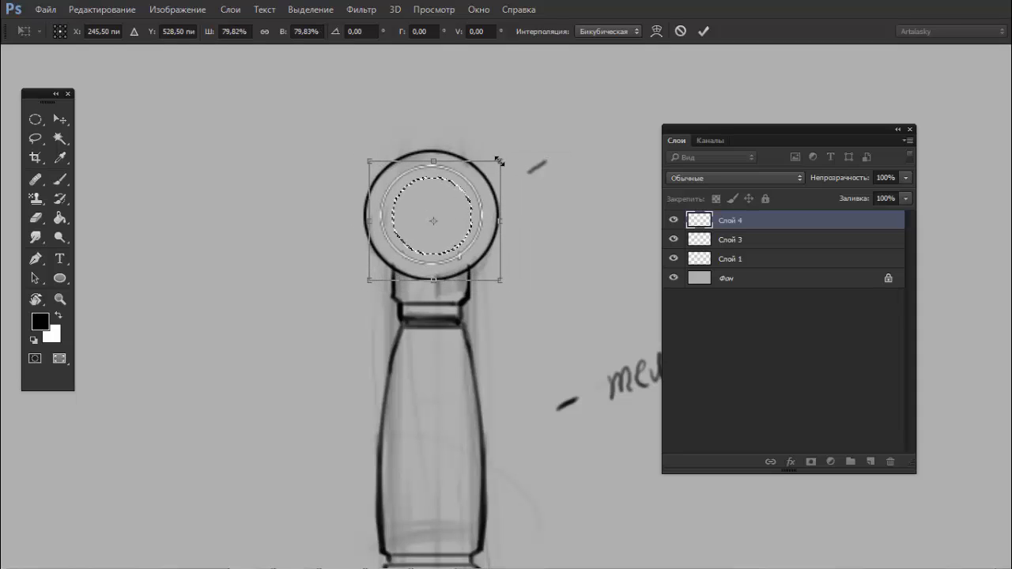
{"action": "key", "text": "Return"}
{"action": "key", "text": "l"}
{"action": "left_click_drag", "start_coordinate": [496, 152], "coordinate": [503, 155]}
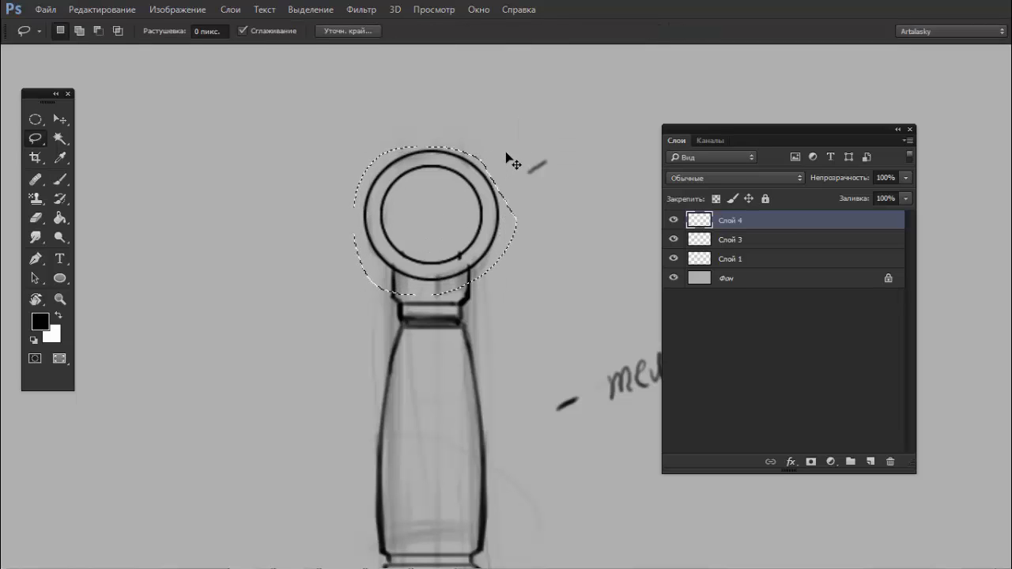
{"action": "key", "text": "ctrl+j"}
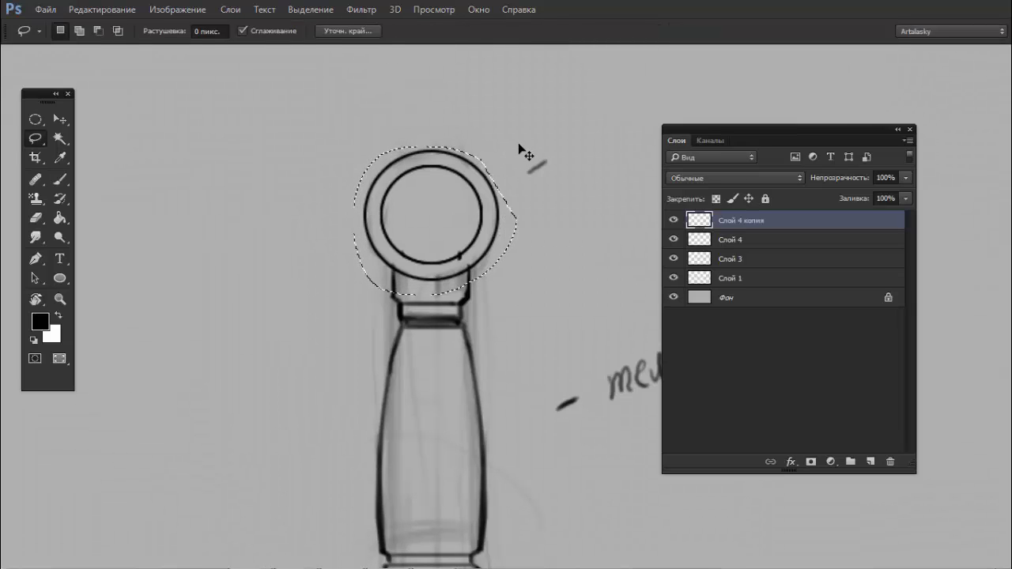
{"action": "key", "text": "ctrl+t"}
{"action": "left_click_drag", "start_coordinate": [517, 146], "coordinate": [501, 159]}
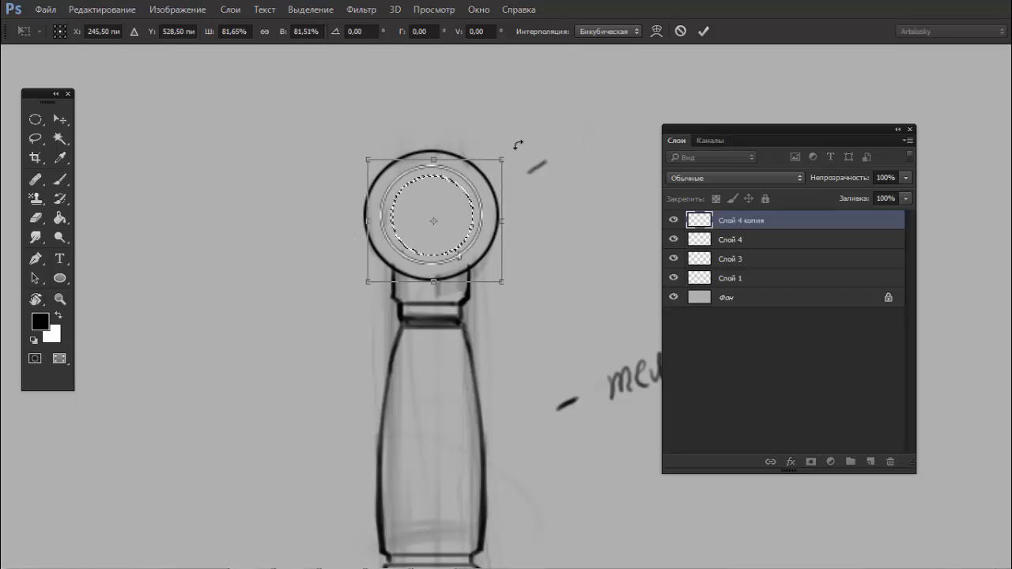
{"action": "key", "text": "Return"}
- Shrink the inner circle slightly further to sit concentric inside the ring
{"action": "key", "text": "l"}
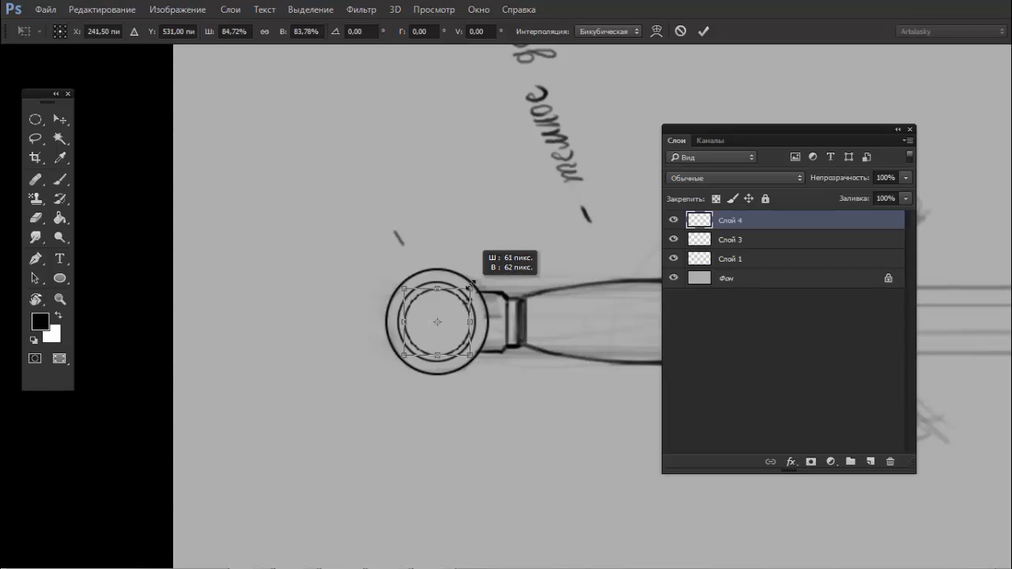
{"action": "left_click_drag", "start_coordinate": [472, 283], "coordinate": [477, 291]}
{"action": "key", "text": "Return"}
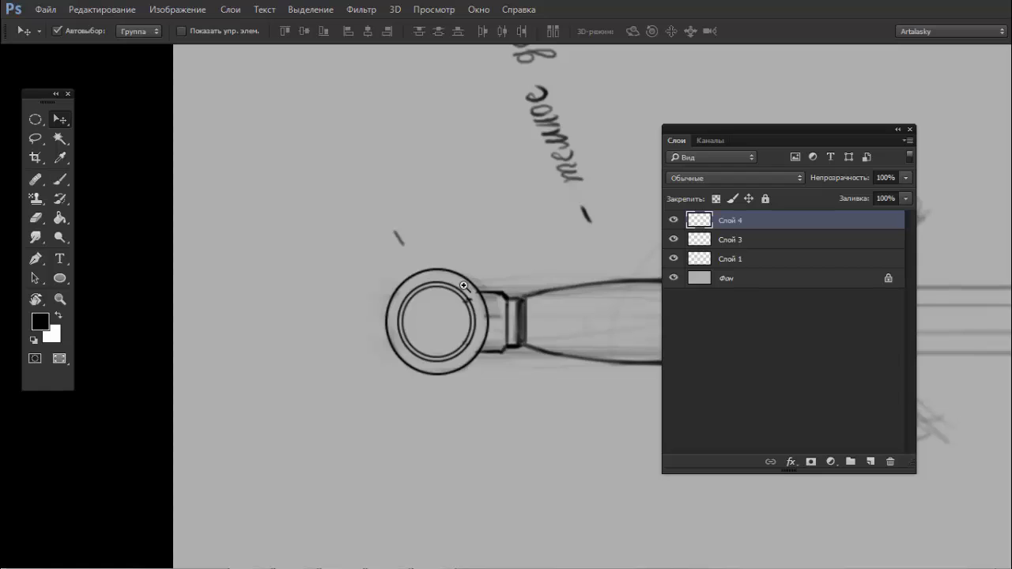
{"action": "left_click_drag", "start_coordinate": [465, 283], "coordinate": [515, 266]}
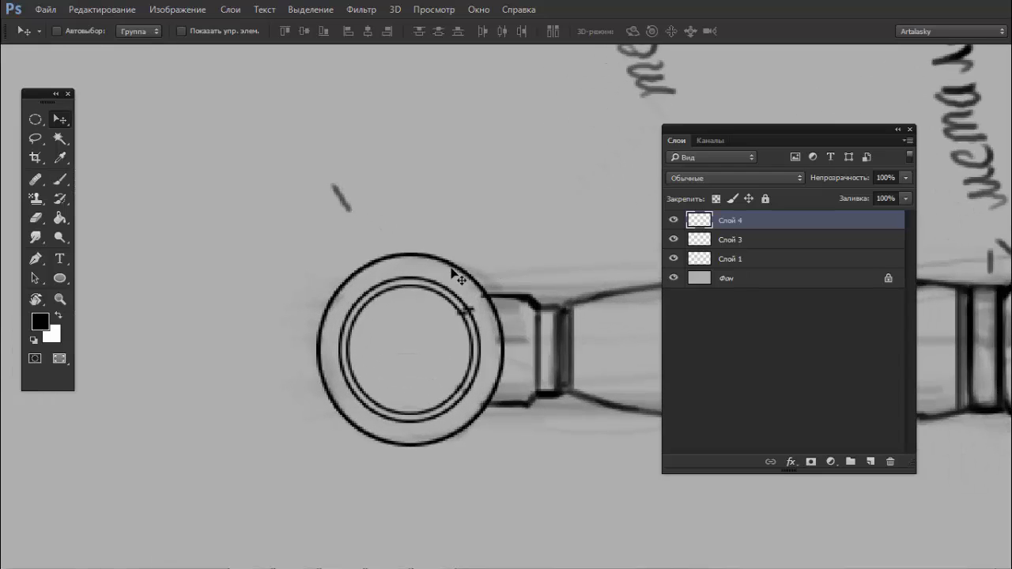
{"action": "key", "text": "e"}
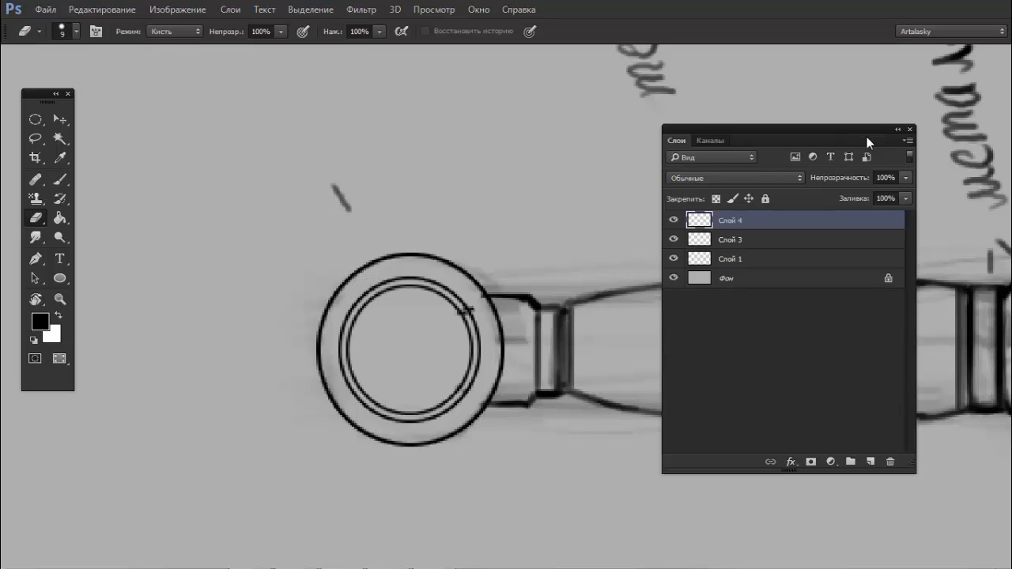
- Rotate the view so the sword stands upright and redraw the pommel neck's bottom edge
{"action": "left_click_drag", "start_coordinate": [866, 139], "coordinate": [917, 143]}
{"action": "key", "text": "r"}
{"action": "mouse_move", "coordinate": [413, 192]}
{"action": "left_mouse_down"}
{"action": "mouse_move", "coordinate": [635, 174]}
{"action": "mouse_move", "coordinate": [683, 203]}
{"action": "mouse_move", "coordinate": [659, 190]}
{"action": "left_mouse_up"}
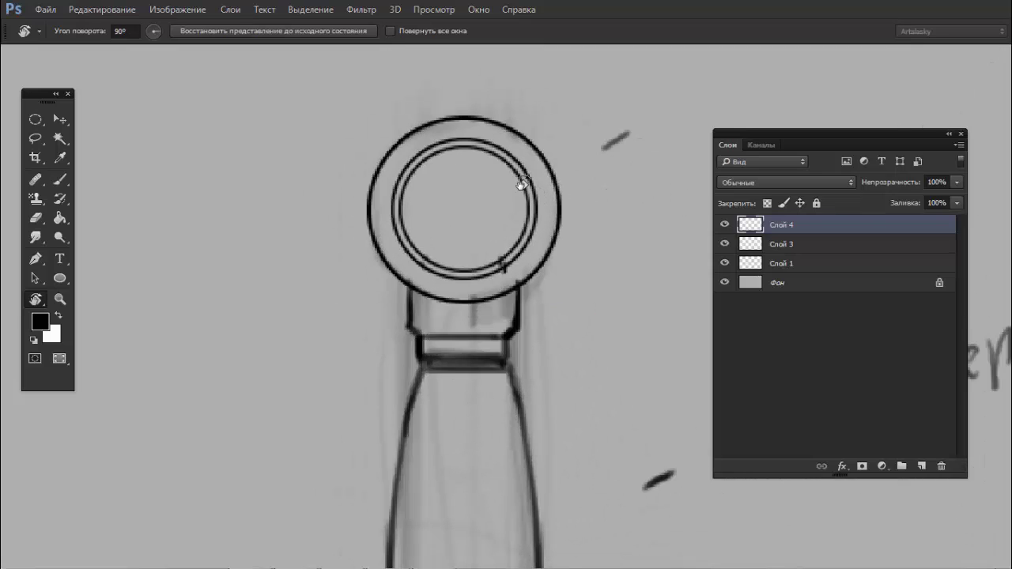
{"action": "key", "text": "b"}
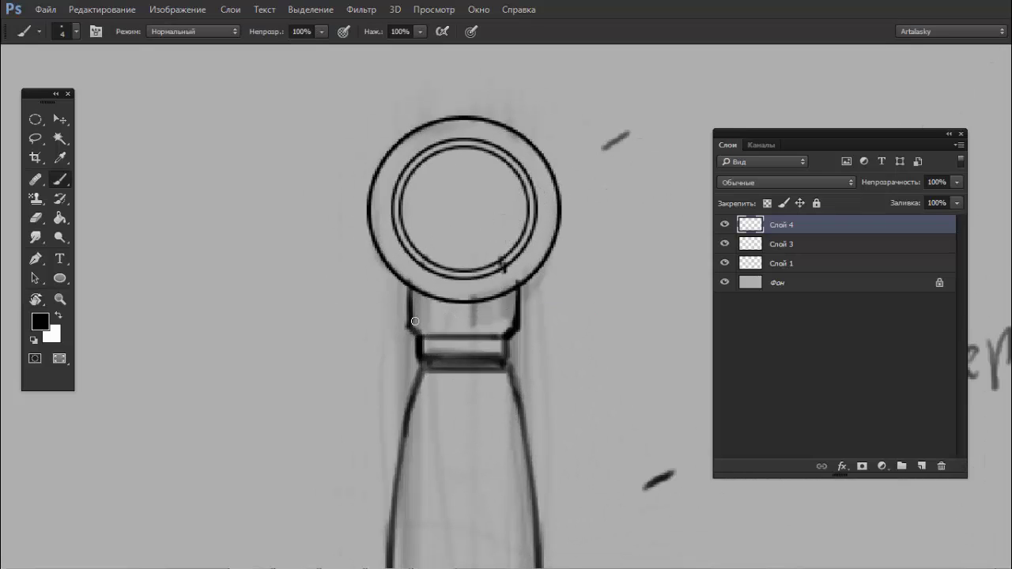
{"action": "left_click_drag", "start_coordinate": [415, 320], "coordinate": [503, 316]}
{"action": "key", "text": "ctrl+z"}
{"action": "left_click_drag", "start_coordinate": [405, 326], "coordinate": [516, 327]}
{"action": "key", "text": "ctrl+z"}
{"action": "left_click_drag", "start_coordinate": [419, 330], "coordinate": [516, 329]}
{"action": "key", "text": "ctrl+z"}
{"action": "left_click_drag", "start_coordinate": [417, 331], "coordinate": [454, 330]}
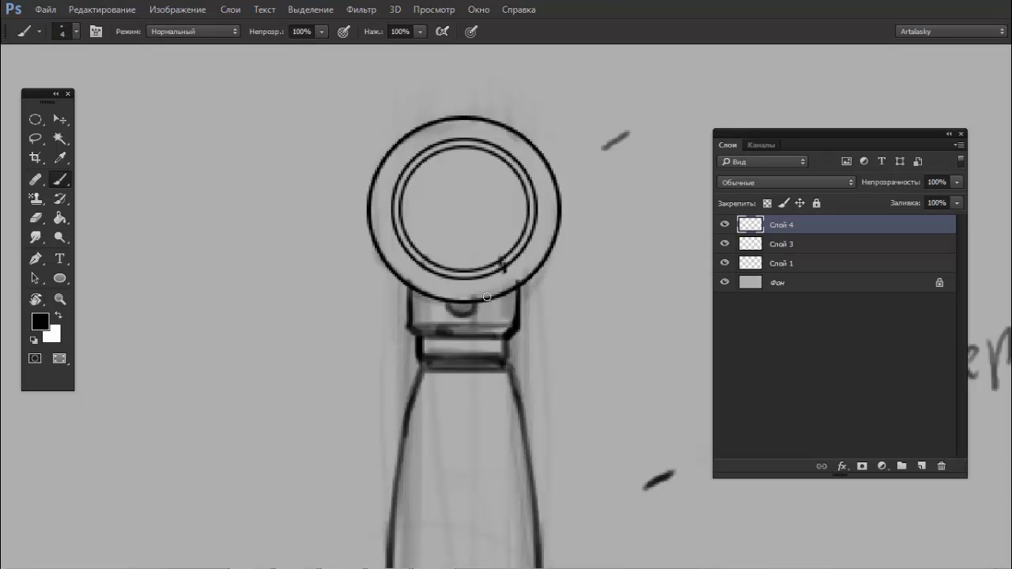
- Sample a grey from the drawing, then reset the paint colour to black
{"action": "scroll", "coordinate": [480, 274], "scroll_direction": "down", "scroll_amount": 3}
{"action": "scroll", "coordinate": [417, 289], "scroll_direction": "down", "scroll_amount": 2}
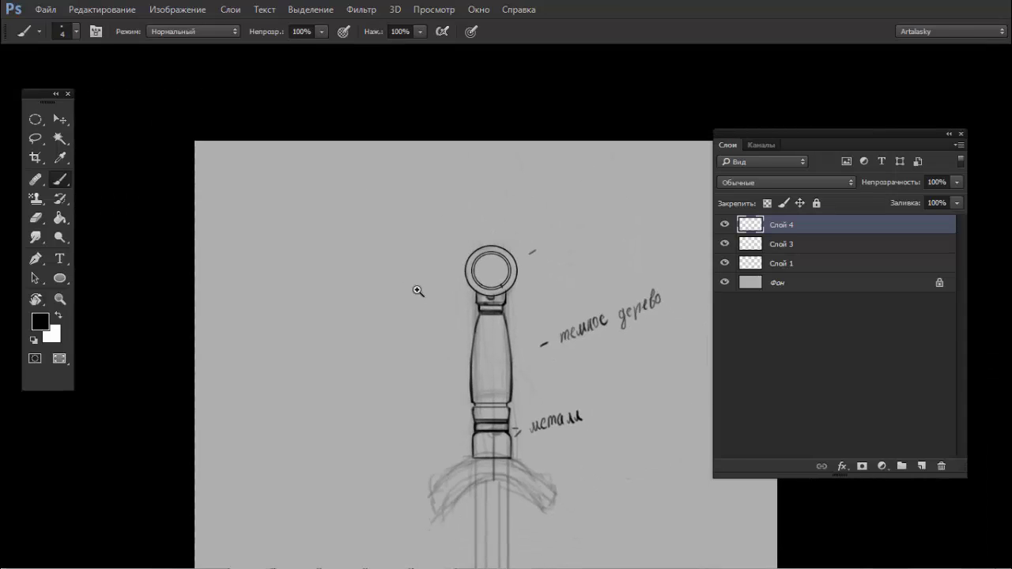
{"action": "scroll", "coordinate": [507, 269], "scroll_direction": "up", "scroll_amount": 5}
{"action": "scroll", "coordinate": [508, 270], "scroll_direction": "up", "scroll_amount": 1}
{"action": "scroll", "coordinate": [501, 283], "scroll_direction": "down", "scroll_amount": 2}
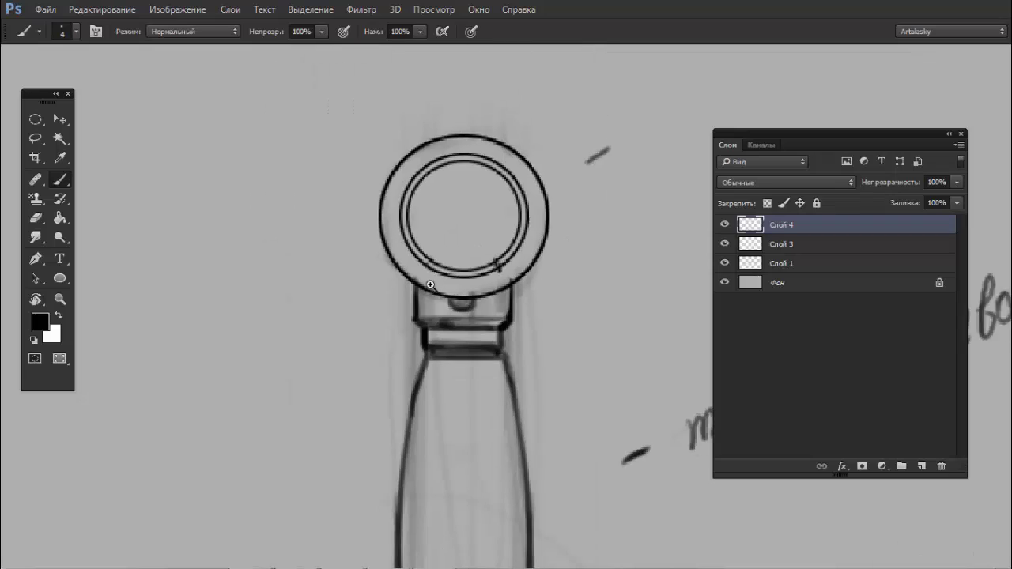
{"action": "scroll", "coordinate": [492, 266], "scroll_direction": "up", "scroll_amount": 2}
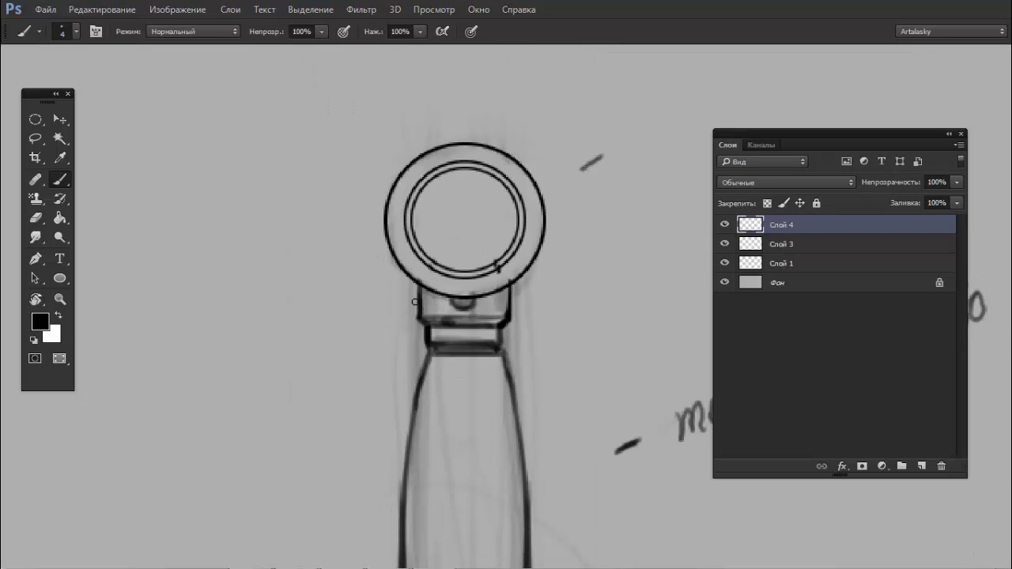
{"action": "key", "text": "p"}
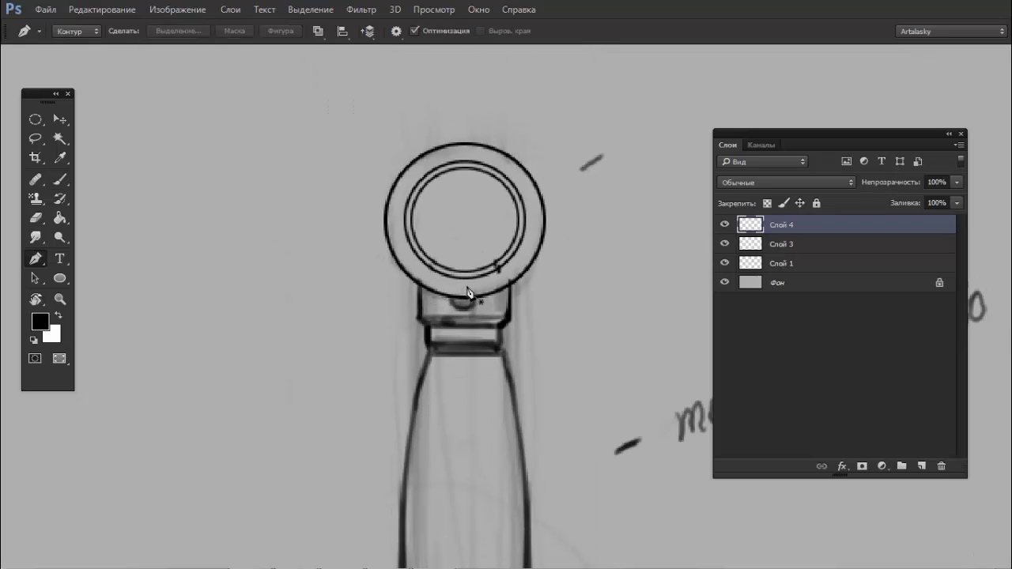
{"action": "key", "text": "b"}
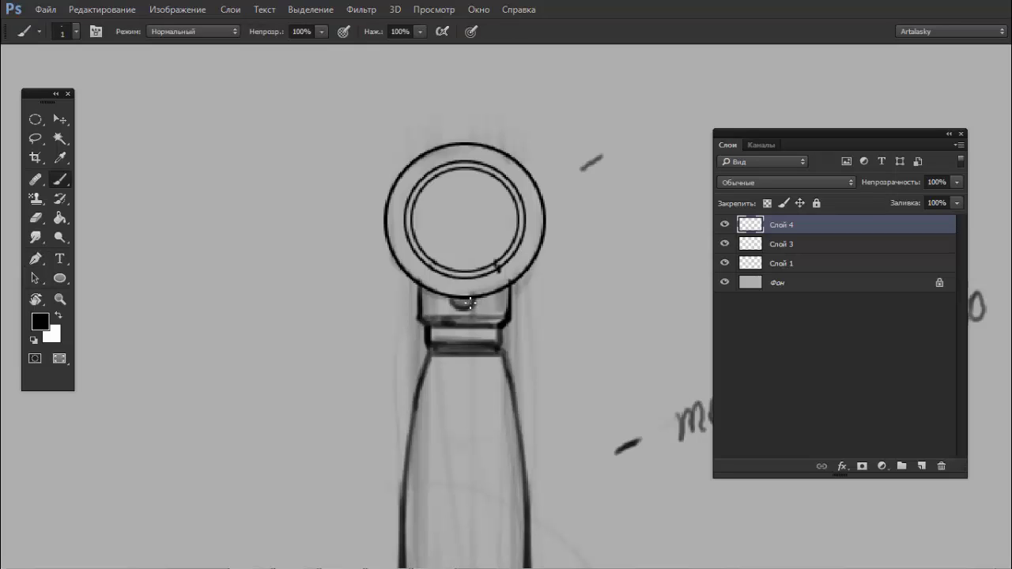
{"action": "scroll", "coordinate": [475, 302], "scroll_direction": "up", "scroll_amount": 1}
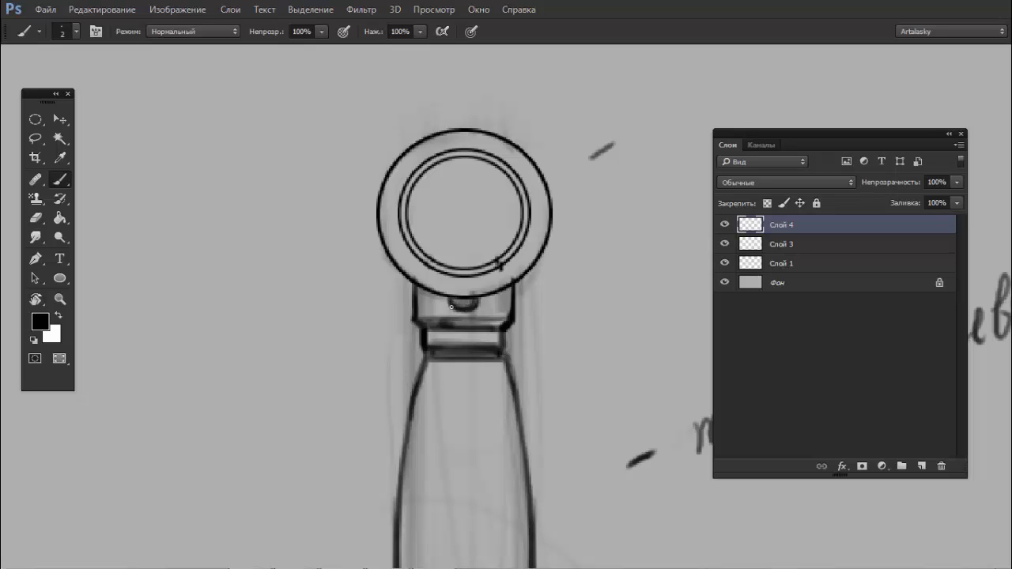
{"action": "left_click", "coordinate": [568, 293], "text": "alt"}
{"action": "scroll", "coordinate": [460, 303], "scroll_direction": "up", "scroll_amount": 1}
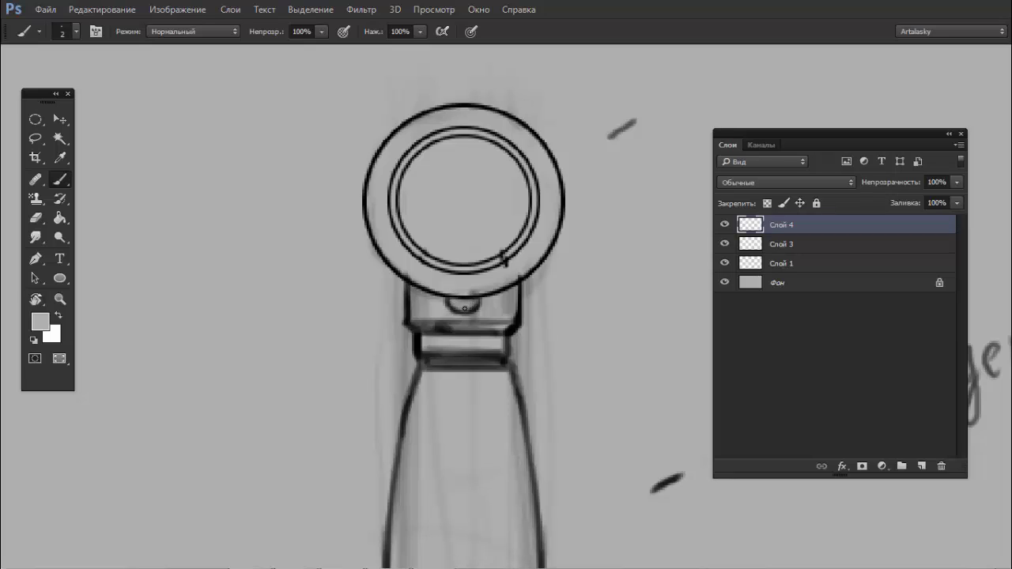
{"action": "key", "text": "d"}
- Draw a thin line along the ring's lower edge; try and discard an oval inside it
{"action": "key", "text": "e"}
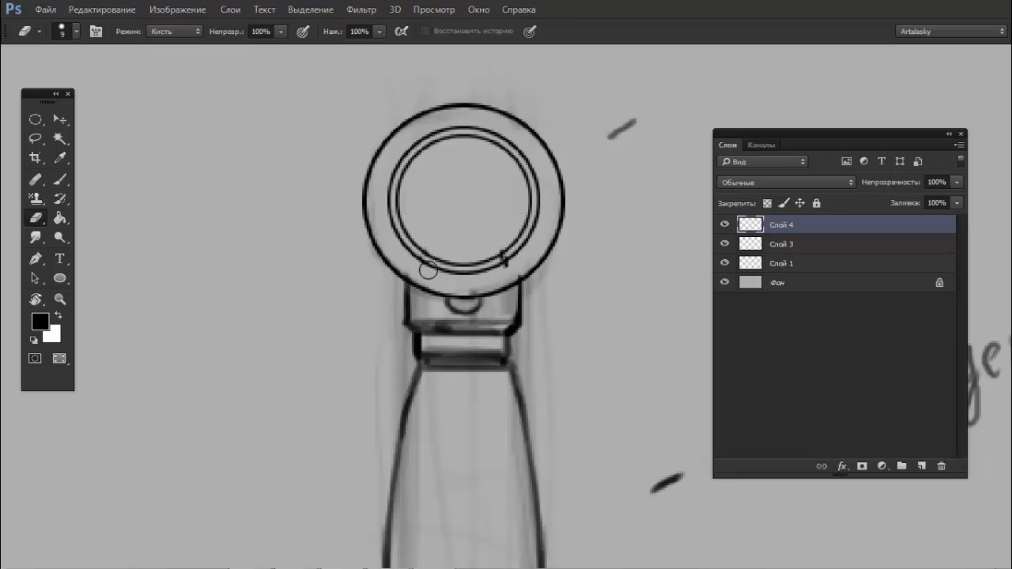
{"action": "key", "text": "p"}
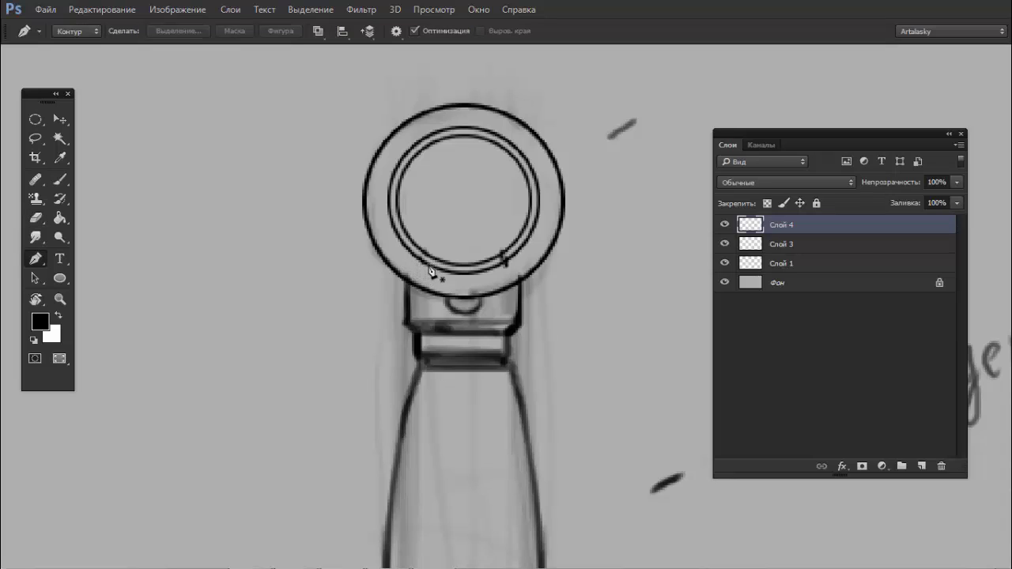
{"action": "key", "text": "e"}
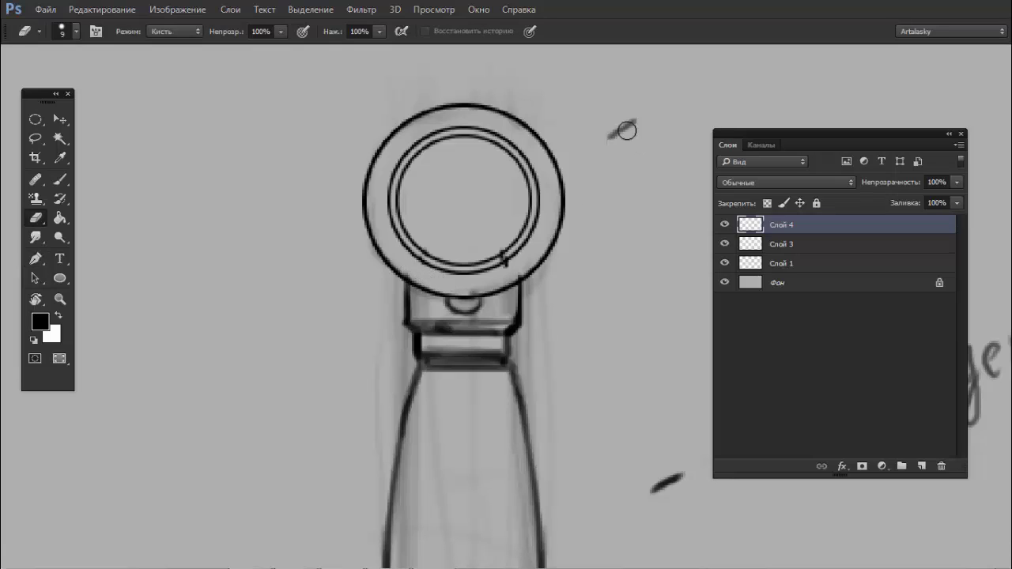
{"action": "key", "text": "b"}
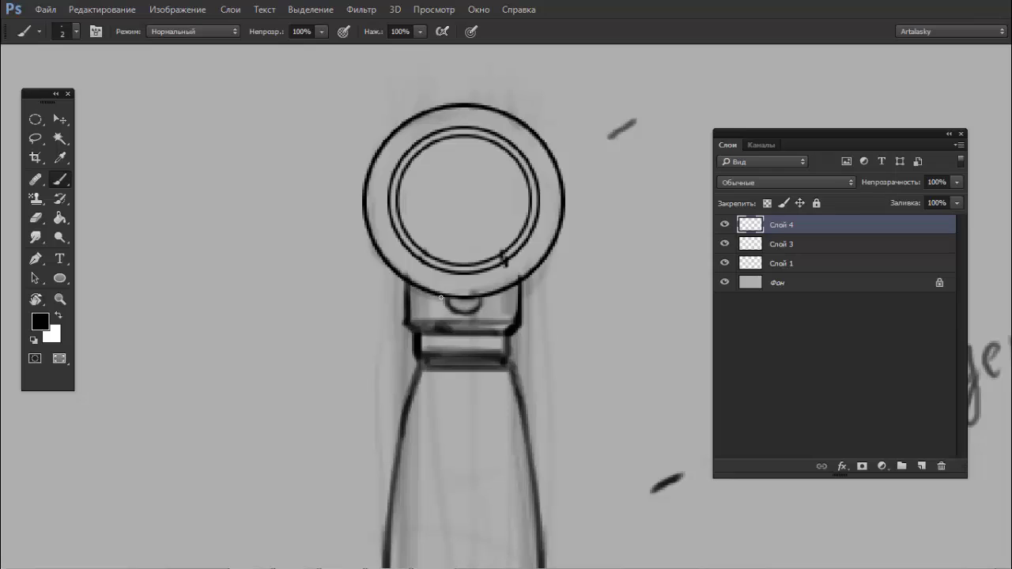
{"action": "left_click_drag", "start_coordinate": [516, 284], "coordinate": [480, 300]}
{"action": "scroll", "coordinate": [523, 280], "scroll_direction": "down", "scroll_amount": 2}
{"action": "scroll", "coordinate": [482, 300], "scroll_direction": "up", "scroll_amount": 2}
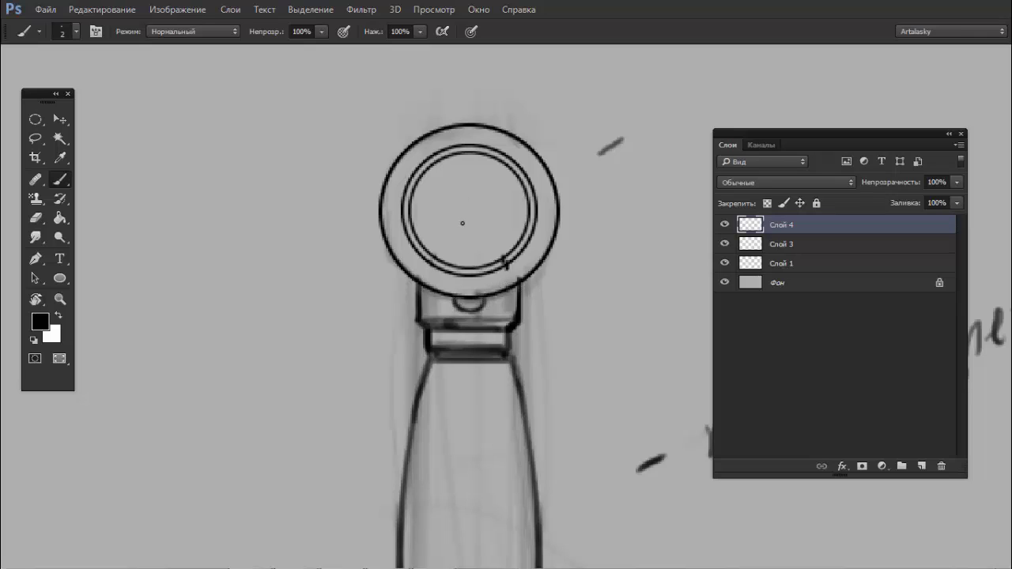
{"action": "mouse_move", "coordinate": [474, 182]}
{"action": "left_mouse_down"}
{"action": "mouse_move", "coordinate": [472, 247]}
{"action": "mouse_move", "coordinate": [468, 175]}
{"action": "mouse_move", "coordinate": [487, 237]}
{"action": "left_mouse_up"}
{"action": "mouse_move", "coordinate": [451, 196]}
{"action": "left_mouse_down"}
{"action": "mouse_move", "coordinate": [464, 246]}
{"action": "mouse_move", "coordinate": [418, 214]}
{"action": "mouse_move", "coordinate": [466, 215]}
{"action": "left_mouse_up"}
{"action": "key", "text": "ctrl+z"}
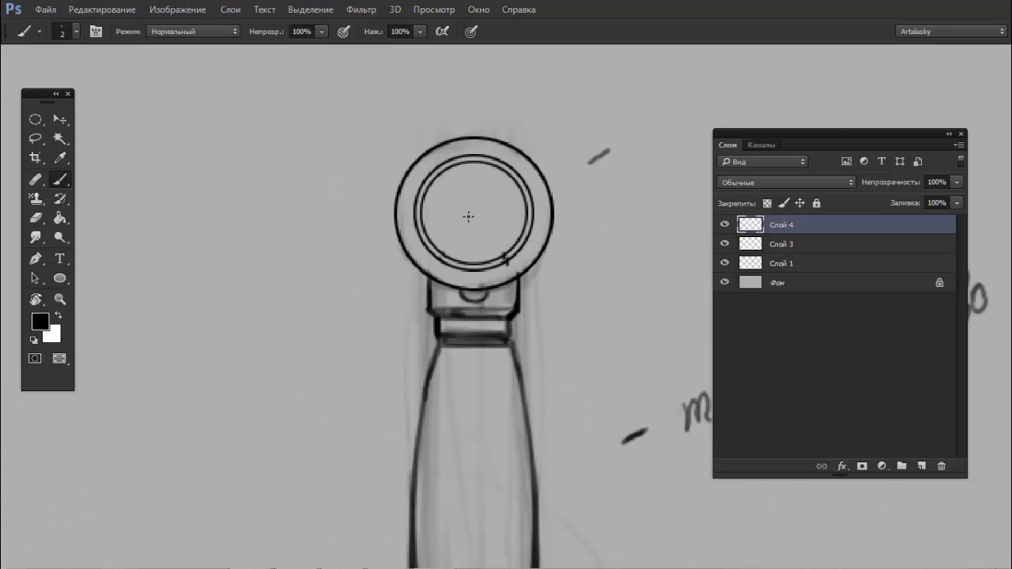
- Sketch the emblem strokes, a small box and a loop inside the inner ring
{"action": "mouse_move", "coordinate": [457, 192]}
{"action": "left_mouse_down"}
{"action": "mouse_move", "coordinate": [487, 197]}
{"action": "mouse_move", "coordinate": [492, 224]}
{"action": "mouse_move", "coordinate": [472, 212]}
{"action": "mouse_move", "coordinate": [458, 240]}
{"action": "mouse_move", "coordinate": [492, 236]}
{"action": "mouse_move", "coordinate": [462, 241]}
{"action": "mouse_move", "coordinate": [471, 198]}
{"action": "mouse_move", "coordinate": [476, 215]}
{"action": "mouse_move", "coordinate": [444, 211]}
{"action": "mouse_move", "coordinate": [476, 203]}
{"action": "mouse_move", "coordinate": [483, 224]}
{"action": "left_mouse_up"}
{"action": "mouse_move", "coordinate": [456, 185]}
{"action": "left_mouse_down"}
{"action": "mouse_move", "coordinate": [478, 176]}
{"action": "mouse_move", "coordinate": [481, 187]}
{"action": "mouse_move", "coordinate": [459, 192]}
{"action": "left_mouse_up"}
{"action": "mouse_move", "coordinate": [482, 231]}
{"action": "left_mouse_down"}
{"action": "mouse_move", "coordinate": [476, 242]}
{"action": "mouse_move", "coordinate": [491, 240]}
{"action": "left_mouse_up"}
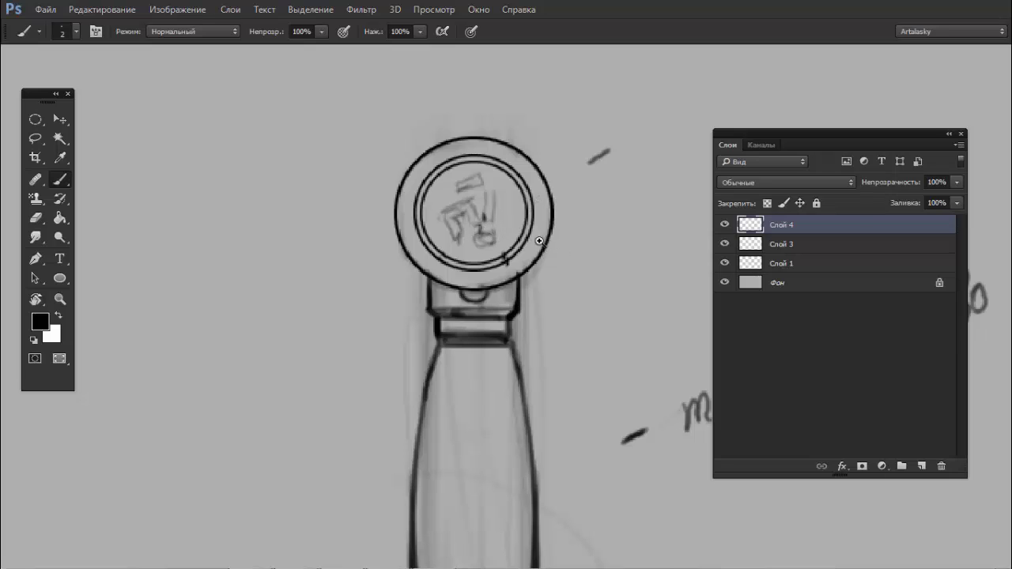
{"action": "scroll", "coordinate": [538, 239], "scroll_direction": "down", "scroll_amount": 3}
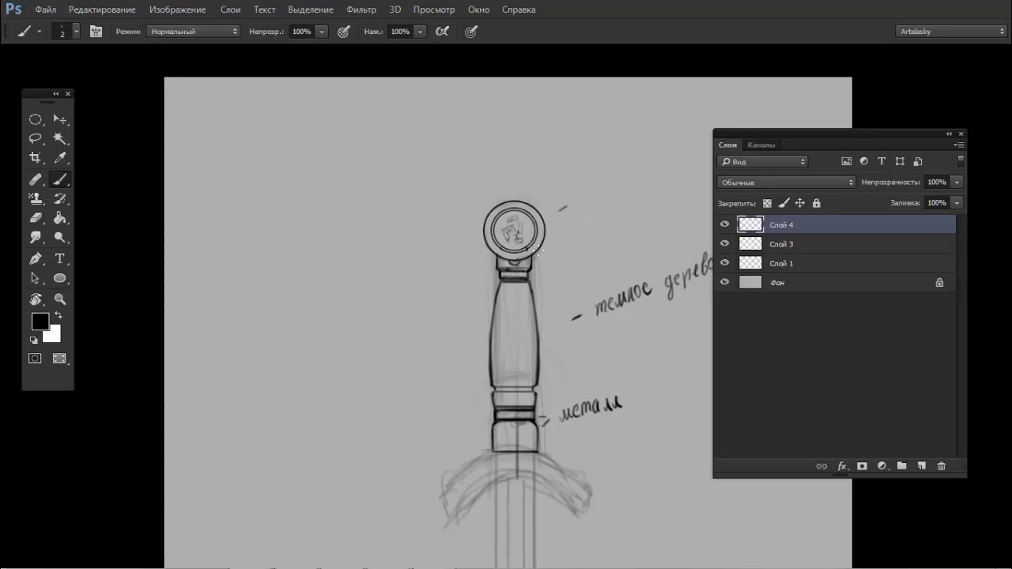
- Mark the pommel top and try vertical guide lines through the emblem, undoing them
{"action": "scroll", "coordinate": [570, 220], "scroll_direction": "up", "scroll_amount": 1}
{"action": "scroll", "coordinate": [554, 224], "scroll_direction": "up", "scroll_amount": 1}
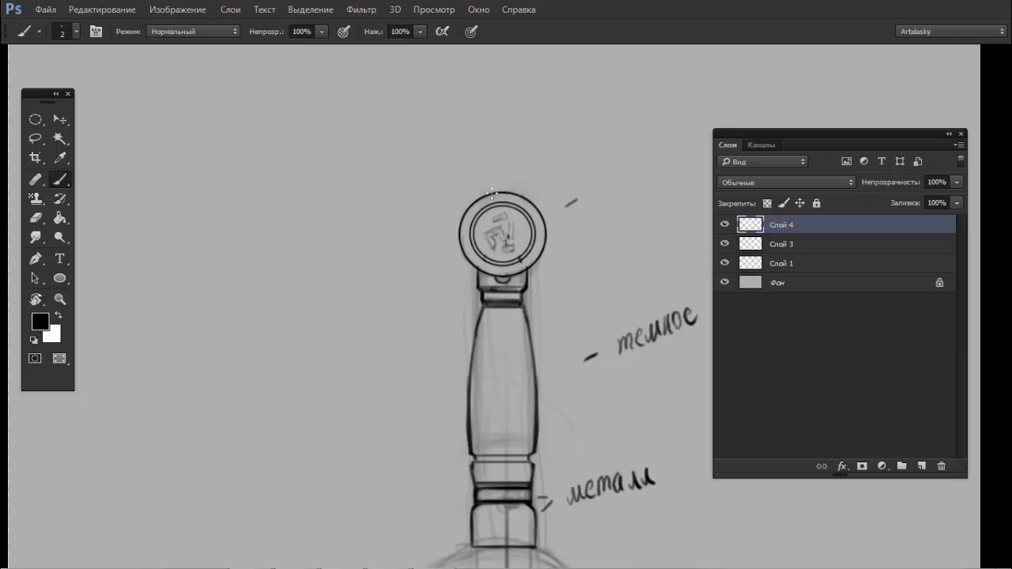
{"action": "left_click_drag", "start_coordinate": [493, 188], "coordinate": [504, 187]}
{"action": "scroll", "coordinate": [500, 188], "scroll_direction": "up", "scroll_amount": 2}
{"action": "scroll", "coordinate": [530, 188], "scroll_direction": "up", "scroll_amount": 2}
{"action": "key", "text": "e"}
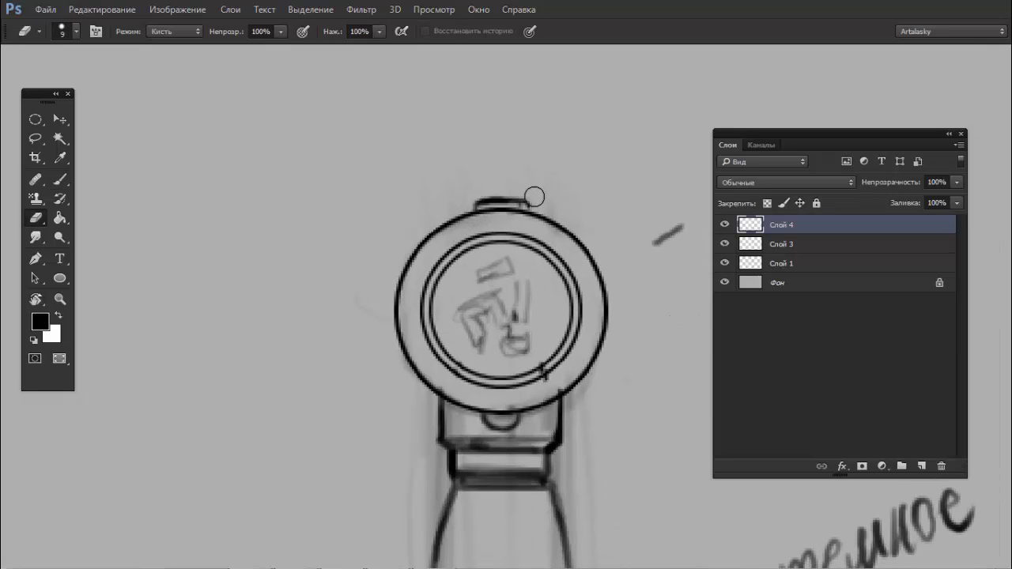
{"action": "key", "text": "b"}
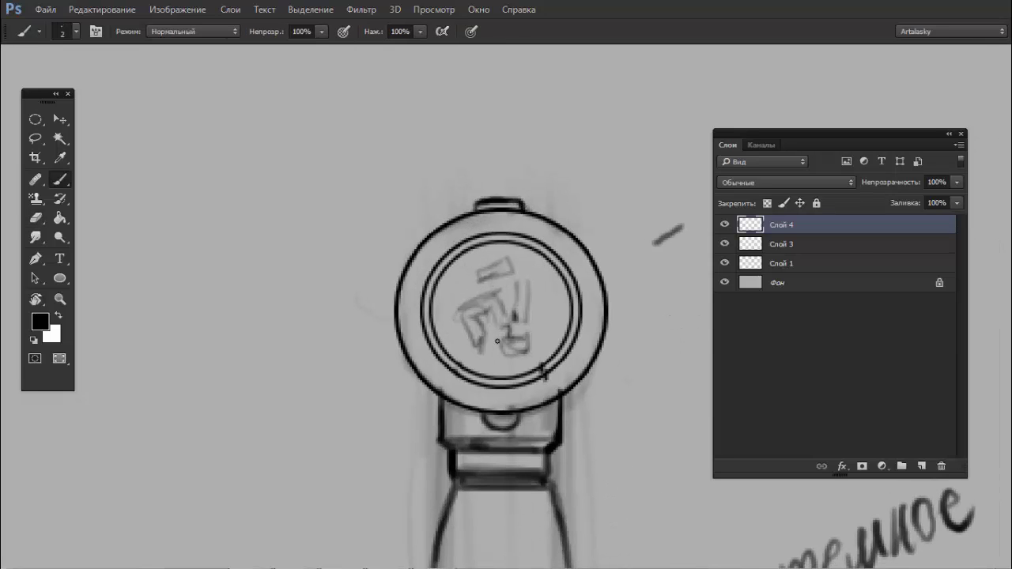
{"action": "left_click_drag", "start_coordinate": [481, 372], "coordinate": [482, 253]}
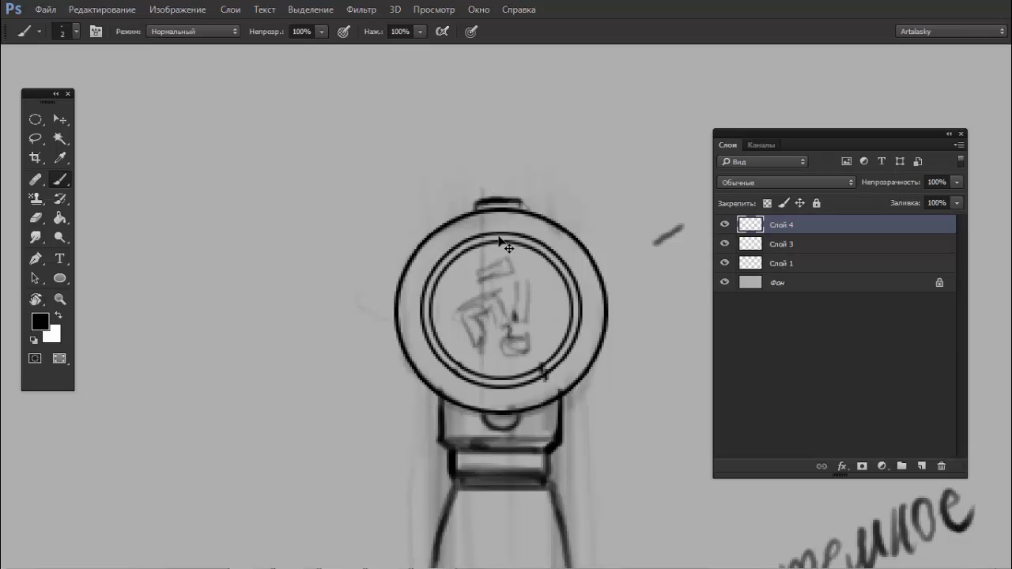
{"action": "left_click_drag", "start_coordinate": [520, 371], "coordinate": [521, 212]}
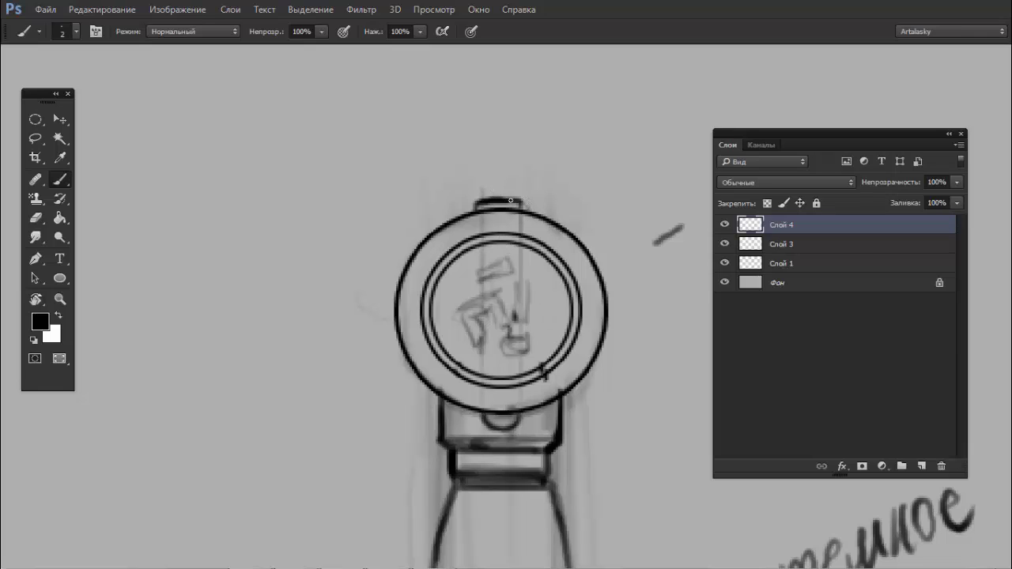
{"action": "key", "text": "ctrl+z"}
{"action": "key", "text": "ctrl+alt+z"}
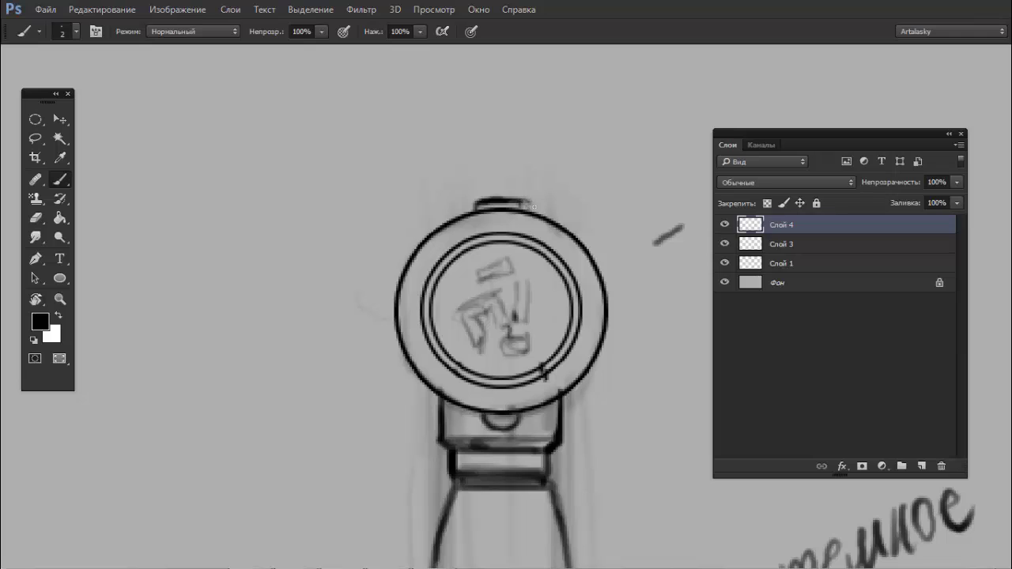
- Draw an arc over the top of the pommel cap
{"action": "key", "text": "e"}
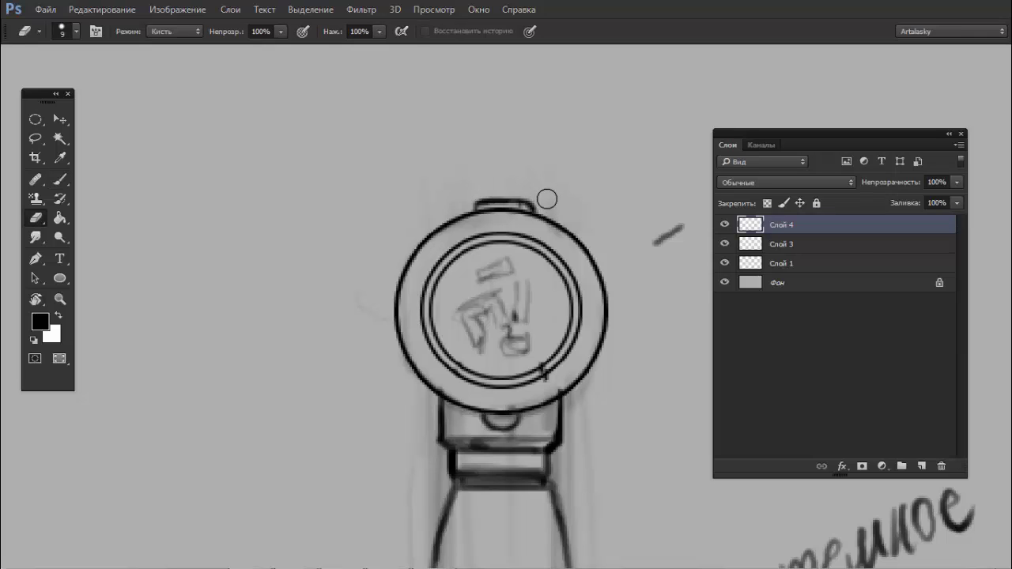
{"action": "key", "text": "b"}
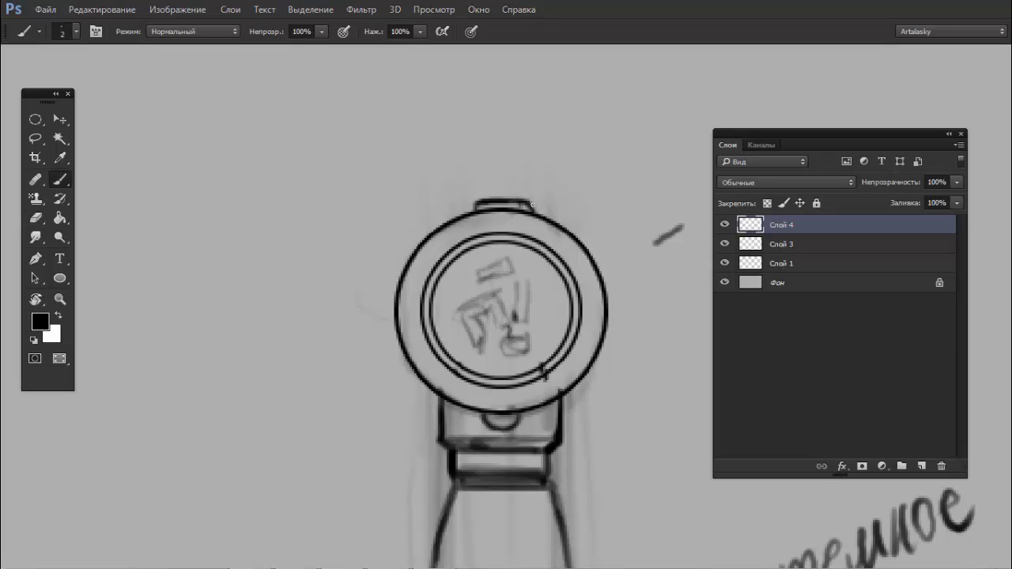
{"action": "key", "text": "e"}
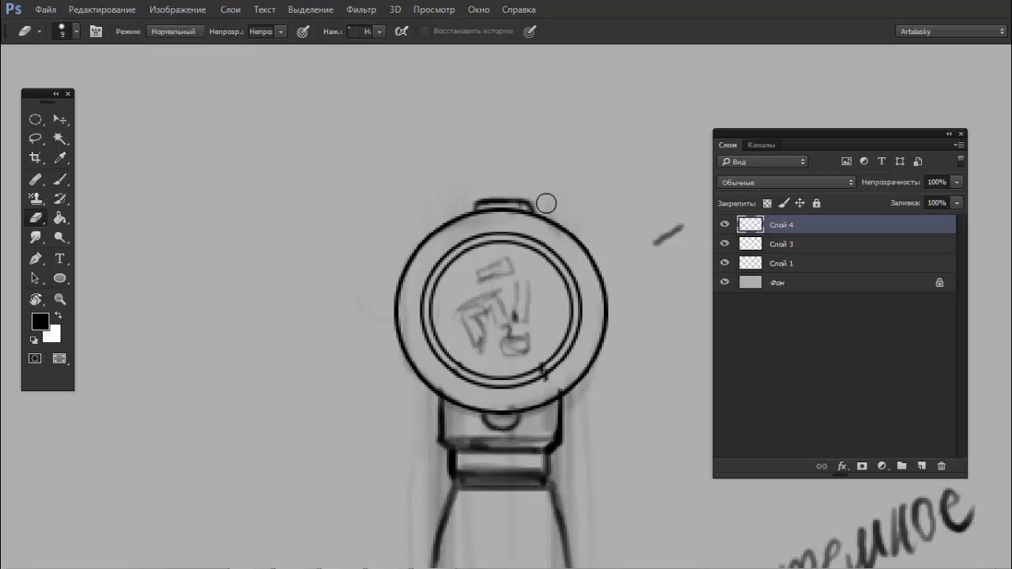
{"action": "key", "text": "b"}
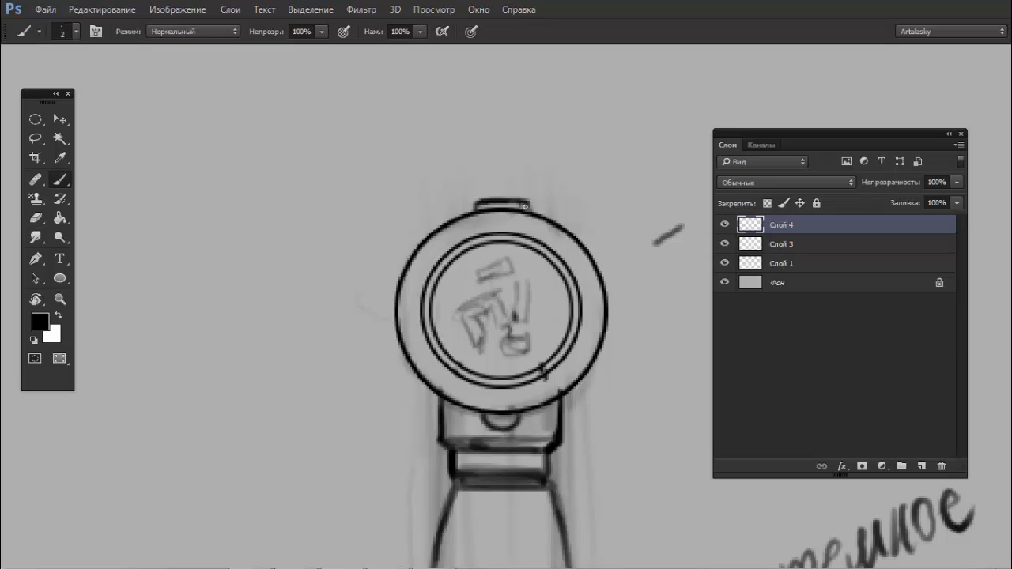
{"action": "mouse_move", "coordinate": [544, 203]}
{"action": "left_mouse_down"}
{"action": "mouse_move", "coordinate": [443, 189]}
{"action": "mouse_move", "coordinate": [482, 181]}
{"action": "mouse_move", "coordinate": [530, 195]}
{"action": "left_mouse_up"}
{"action": "left_click", "coordinate": [530, 196], "text": "ctrl"}
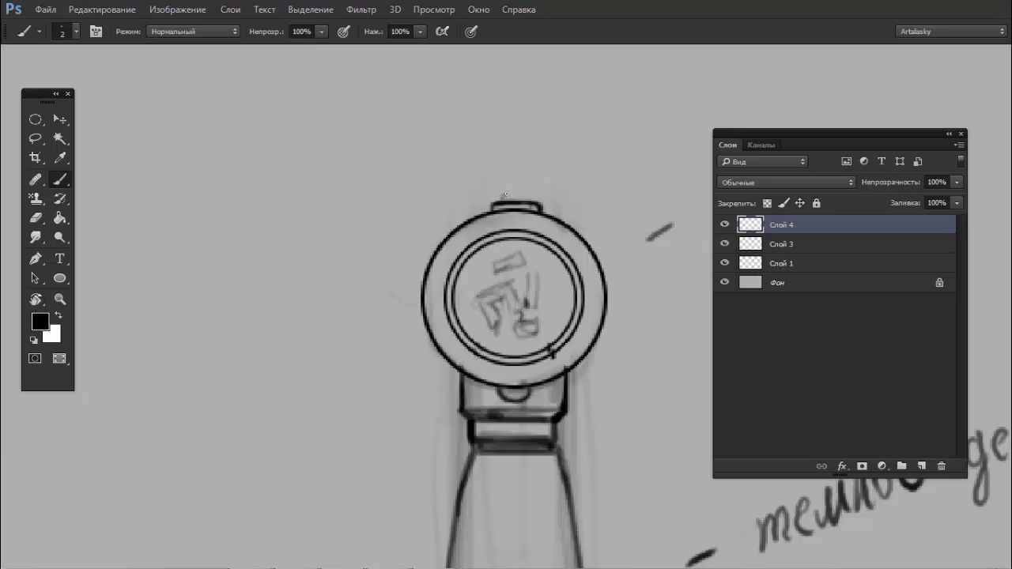
{"action": "mouse_move", "coordinate": [508, 193]}
{"action": "left_mouse_down"}
{"action": "mouse_move", "coordinate": [522, 188]}
{"action": "mouse_move", "coordinate": [534, 202]}
{"action": "mouse_move", "coordinate": [512, 196]}
{"action": "mouse_move", "coordinate": [456, 213]}
{"action": "mouse_move", "coordinate": [602, 285]}
{"action": "left_mouse_up"}
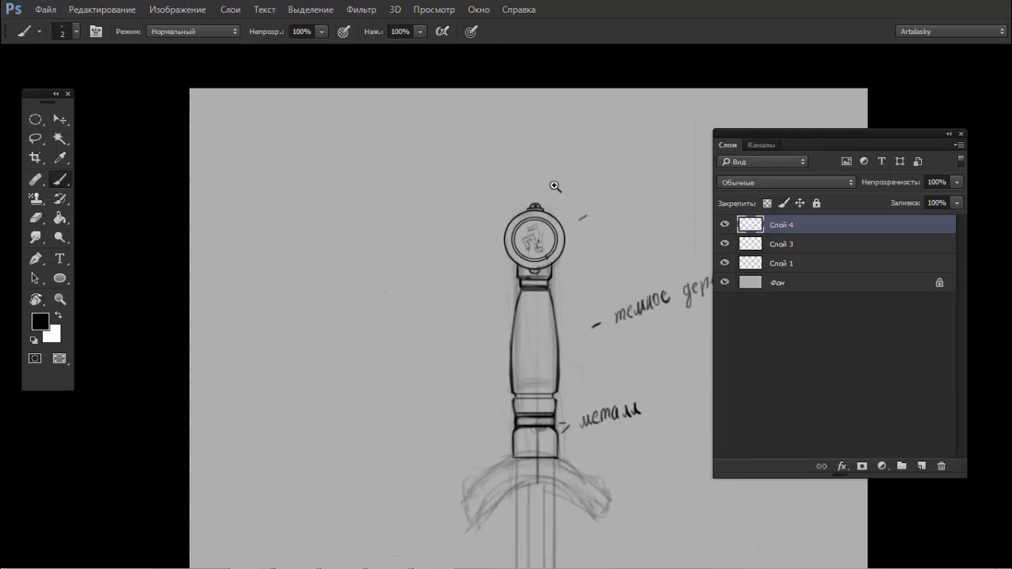
{"action": "scroll", "coordinate": [556, 185], "scroll_direction": "up", "scroll_amount": 2}
{"action": "scroll", "coordinate": [533, 192], "scroll_direction": "up", "scroll_amount": 3}
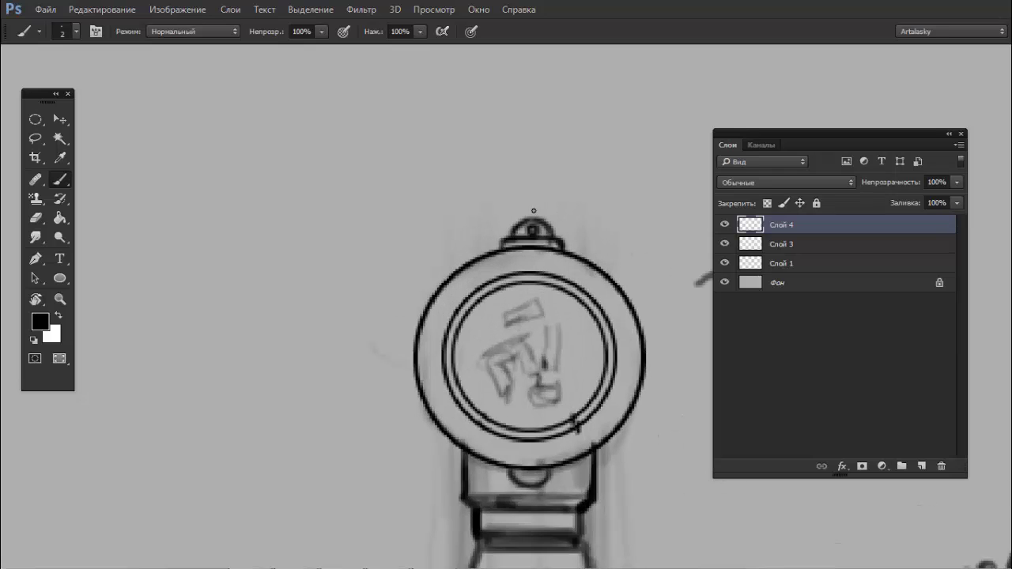
- Draw a hooked loop rising above the pommel knob and darken its top
{"action": "left_click_drag", "start_coordinate": [528, 230], "coordinate": [534, 200]}
{"action": "key", "text": "e"}
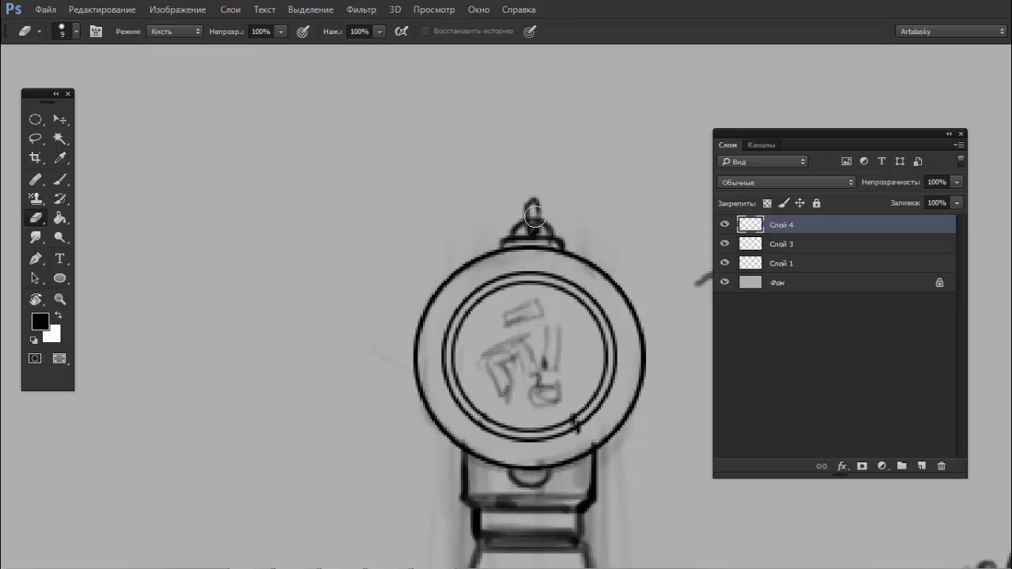
{"action": "key", "text": "b"}
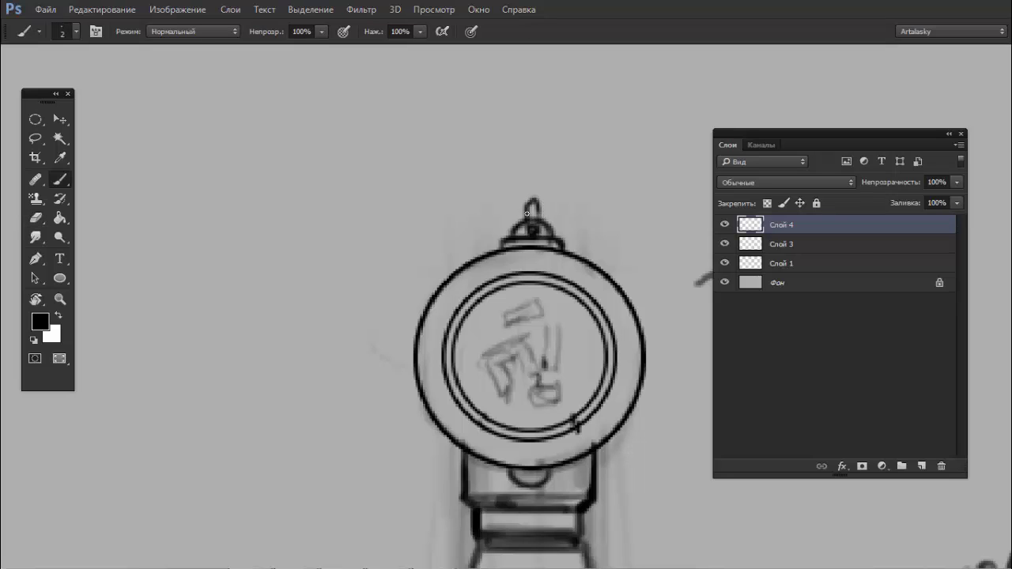
{"action": "mouse_move", "coordinate": [525, 223]}
{"action": "left_mouse_down"}
{"action": "mouse_move", "coordinate": [531, 188]}
{"action": "mouse_move", "coordinate": [536, 212]}
{"action": "left_mouse_up"}
{"action": "key", "text": "e"}
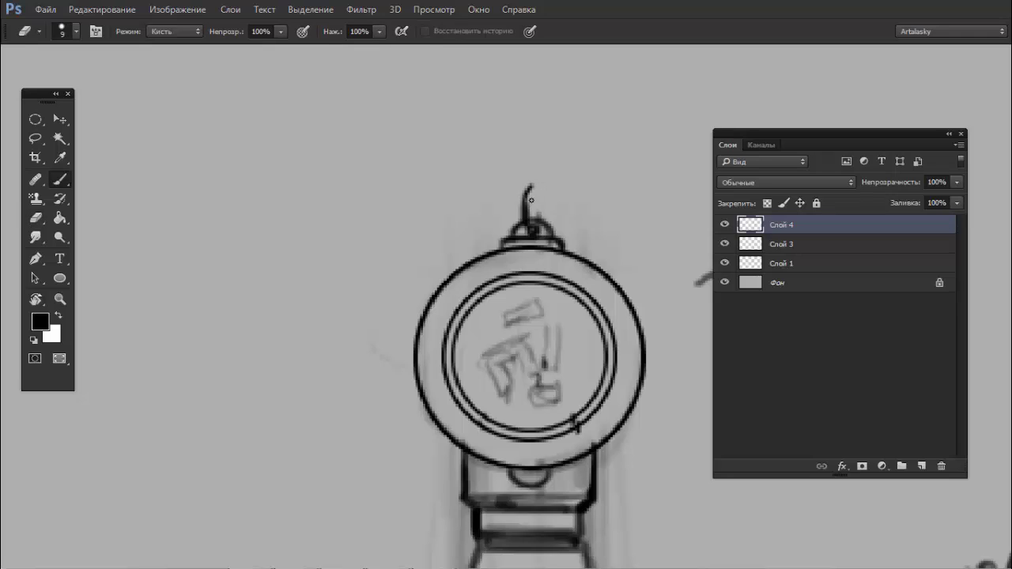
{"action": "key", "text": "b"}
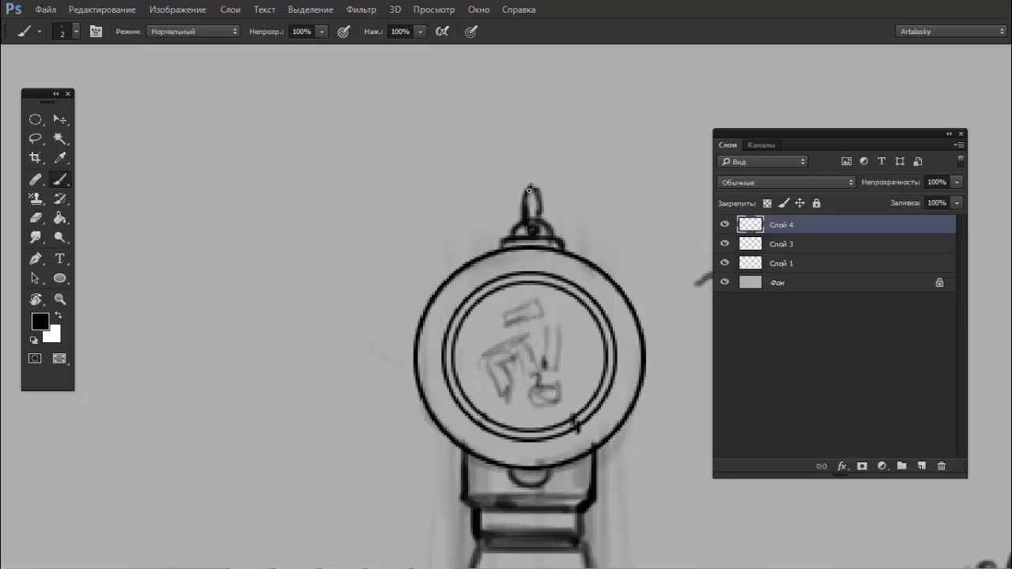
{"action": "left_click_drag", "start_coordinate": [531, 183], "coordinate": [528, 183]}
{"action": "mouse_move", "coordinate": [528, 204]}
{"action": "left_mouse_down"}
{"action": "mouse_move", "coordinate": [435, 195]}
{"action": "mouse_move", "coordinate": [474, 226]}
{"action": "left_mouse_up"}
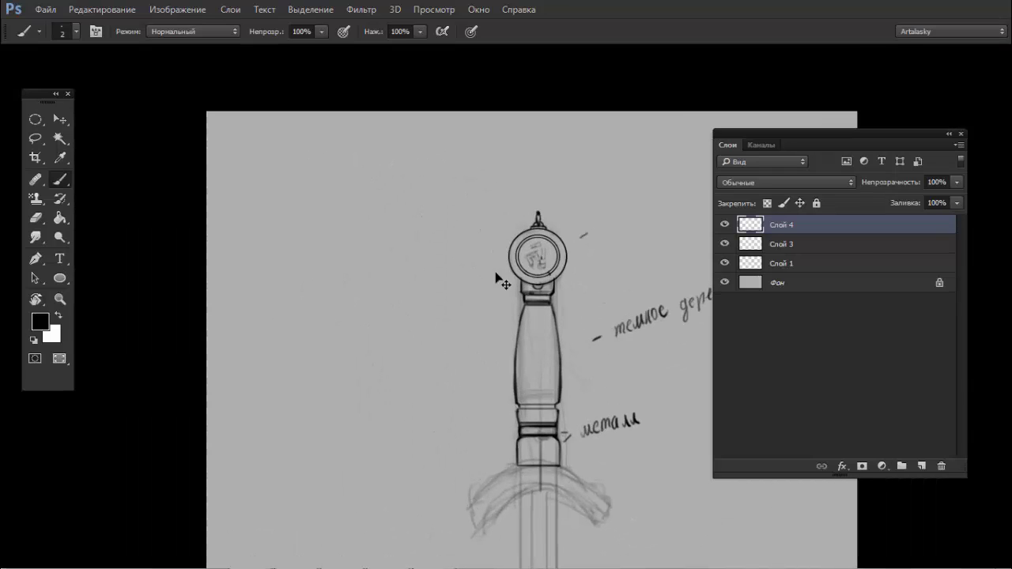
- On Слой 3, lasso the 'темное дерево' note and drag it left of the hilt
{"action": "mouse_move", "coordinate": [497, 275]}
{"action": "left_mouse_down"}
{"action": "mouse_move", "coordinate": [475, 269]}
{"action": "mouse_move", "coordinate": [513, 267]}
{"action": "mouse_move", "coordinate": [456, 252]}
{"action": "mouse_move", "coordinate": [517, 295]}
{"action": "mouse_move", "coordinate": [483, 208]}
{"action": "mouse_move", "coordinate": [478, 138]}
{"action": "mouse_move", "coordinate": [489, 131]}
{"action": "mouse_move", "coordinate": [508, 234]}
{"action": "mouse_move", "coordinate": [535, 271]}
{"action": "mouse_move", "coordinate": [470, 235]}
{"action": "mouse_move", "coordinate": [490, 216]}
{"action": "left_mouse_up"}
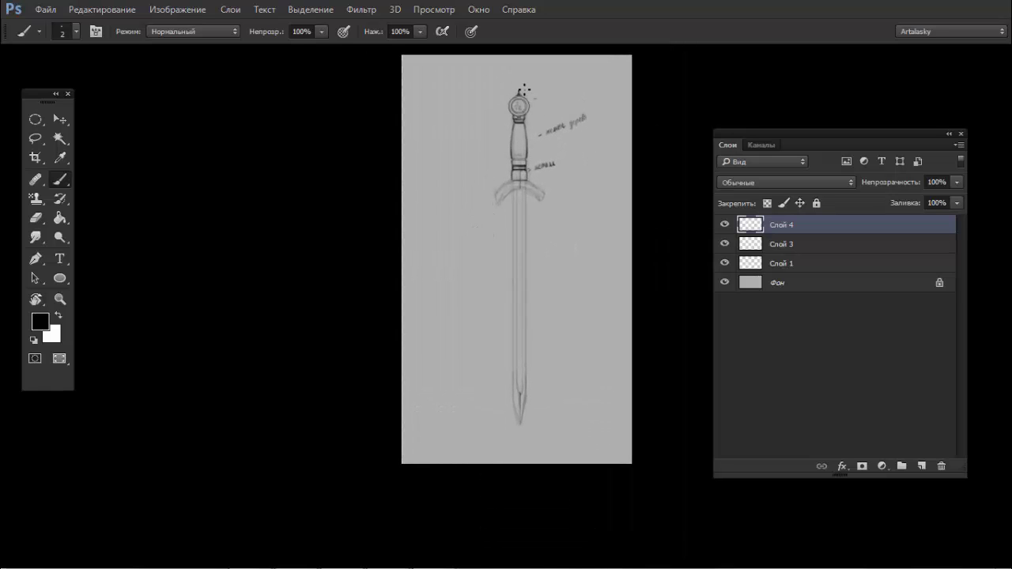
{"action": "mouse_move", "coordinate": [517, 90]}
{"action": "left_mouse_down"}
{"action": "mouse_move", "coordinate": [614, 93]}
{"action": "mouse_move", "coordinate": [528, 142]}
{"action": "left_mouse_up"}
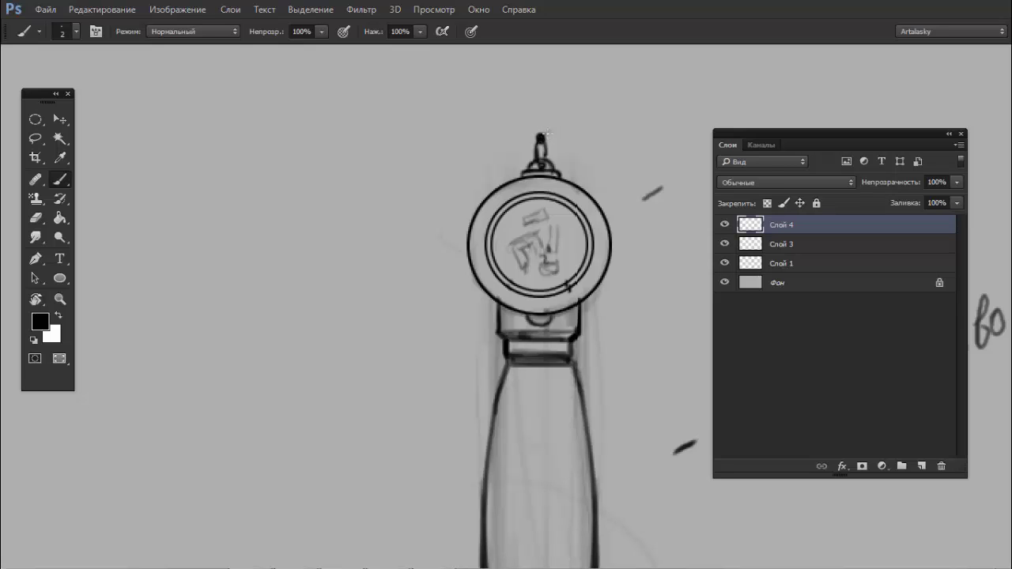
{"action": "mouse_move", "coordinate": [558, 146]}
{"action": "left_mouse_down"}
{"action": "mouse_move", "coordinate": [559, 166]}
{"action": "mouse_move", "coordinate": [451, 163]}
{"action": "left_mouse_up"}
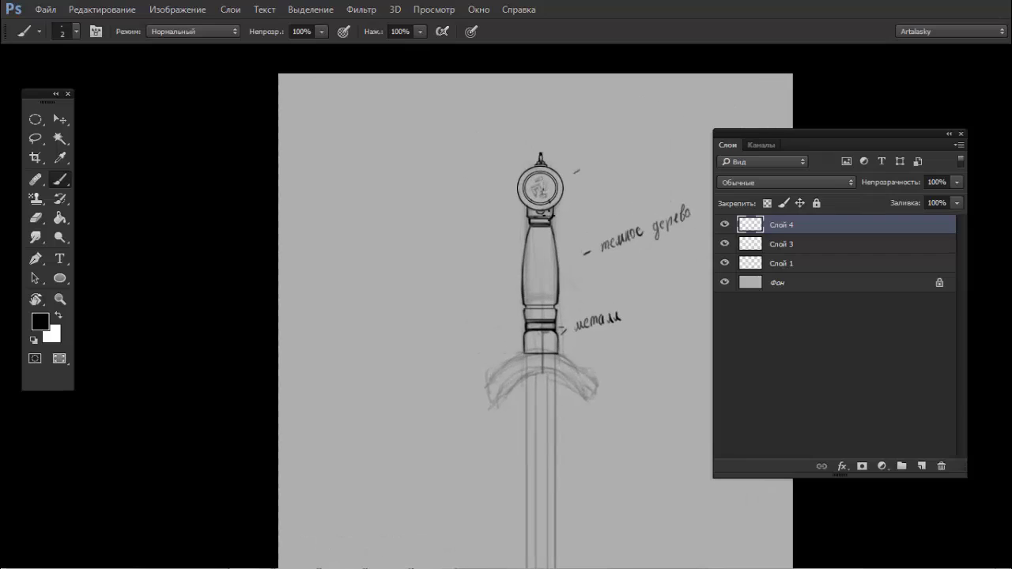
{"action": "key", "text": "l"}
{"action": "mouse_move", "coordinate": [662, 192]}
{"action": "left_mouse_down"}
{"action": "mouse_move", "coordinate": [569, 270]}
{"action": "mouse_move", "coordinate": [648, 268]}
{"action": "mouse_move", "coordinate": [710, 215]}
{"action": "left_mouse_up"}
{"action": "left_click", "coordinate": [724, 243]}
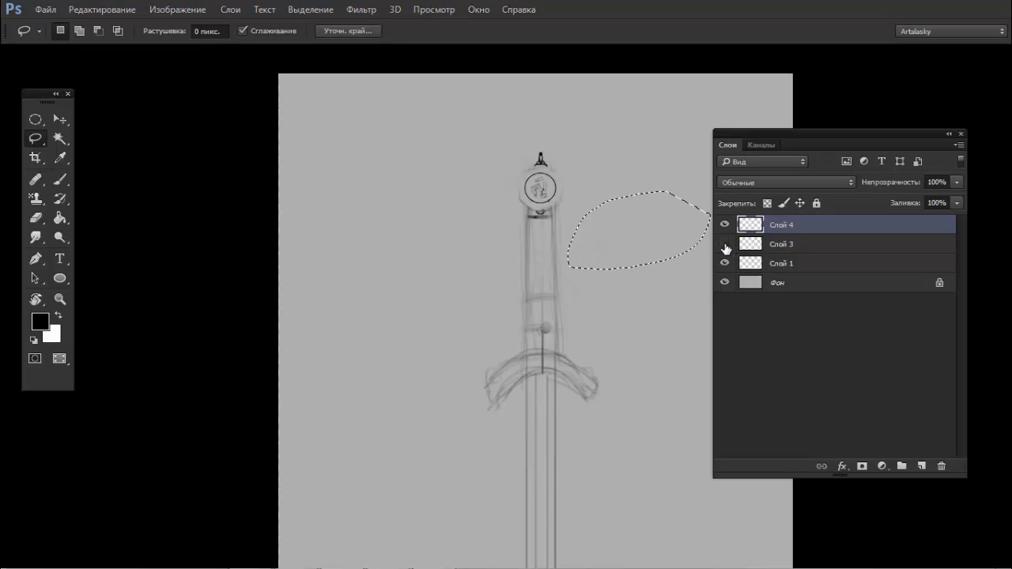
{"action": "left_click", "coordinate": [724, 244]}
{"action": "left_click", "coordinate": [751, 247]}
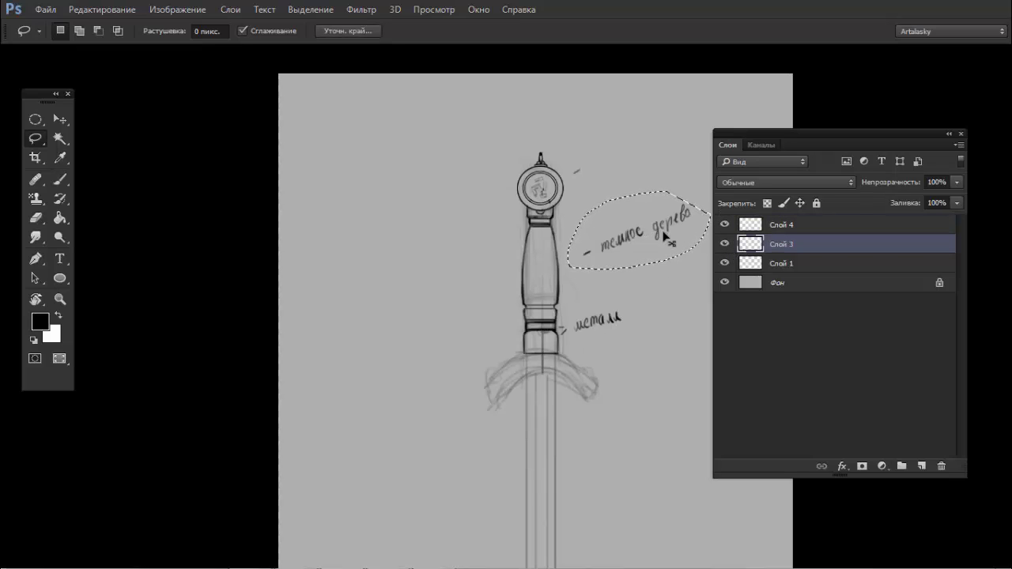
{"action": "left_click_drag", "start_coordinate": [673, 237], "coordinate": [395, 241]}
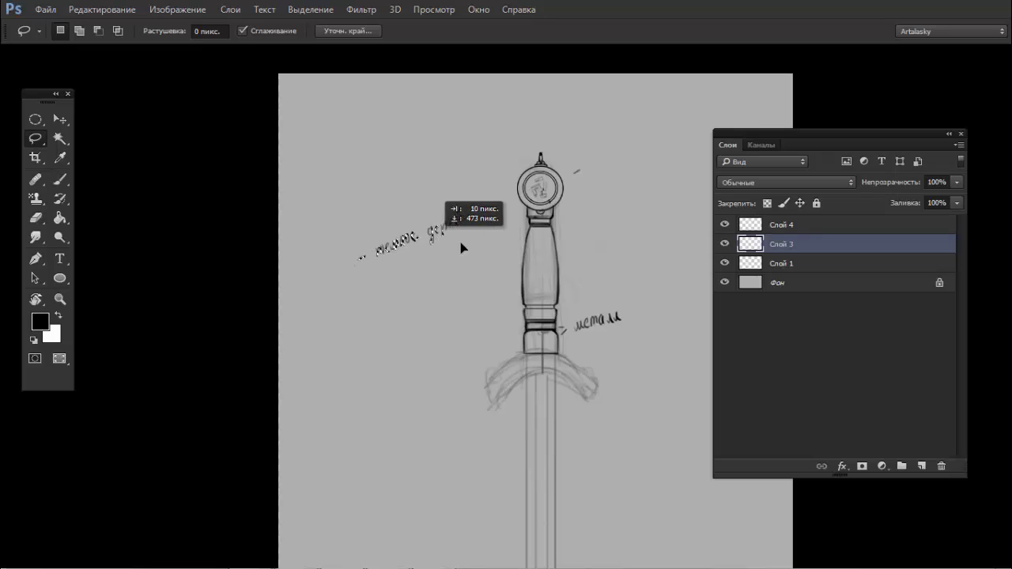
- Move the 'металл' note left of the hilt and deselect
{"action": "mouse_move", "coordinate": [622, 293]}
{"action": "left_mouse_down"}
{"action": "mouse_move", "coordinate": [562, 326]}
{"action": "mouse_move", "coordinate": [635, 323]}
{"action": "mouse_move", "coordinate": [618, 330]}
{"action": "mouse_move", "coordinate": [468, 325]}
{"action": "left_mouse_up"}
{"action": "key", "text": "ctrl+d"}
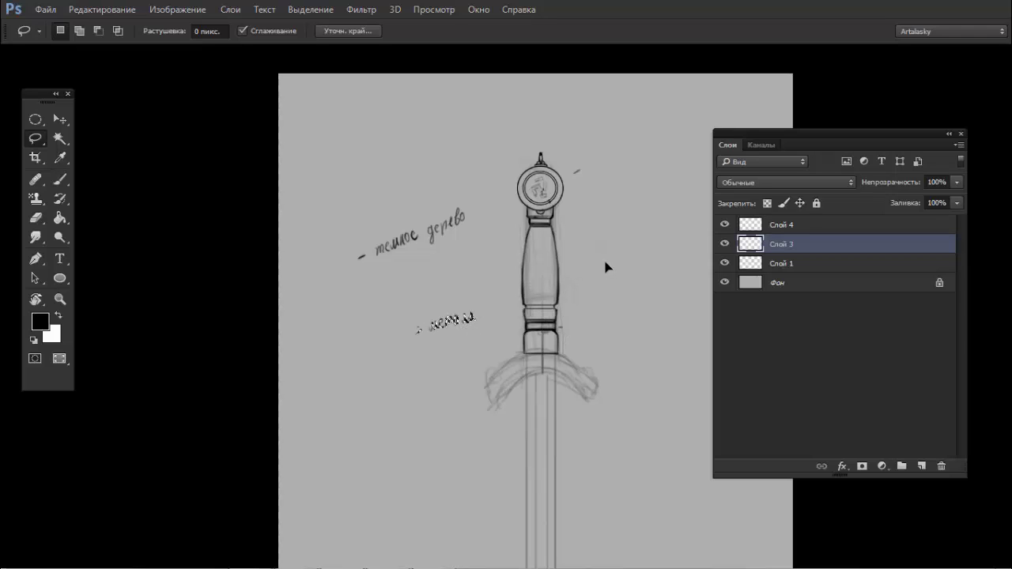
{"action": "key", "text": "ctrl+d"}
{"action": "key", "text": "b"}
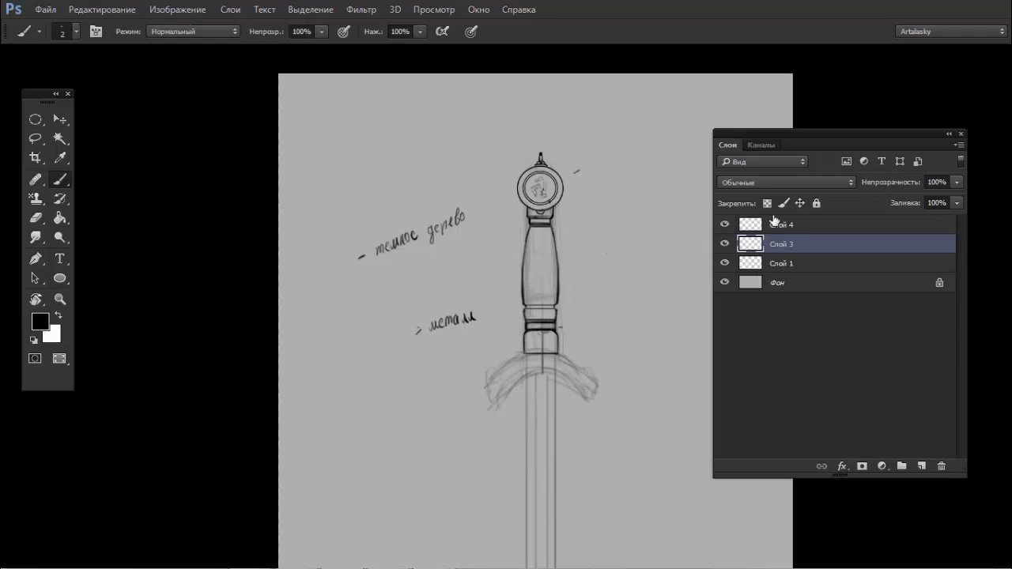
{"action": "left_click", "coordinate": [724, 224]}
{"action": "left_click", "coordinate": [724, 224]}
- On Слой 4, draw the strap curving down from the pommel's top loop, cleaning its end
{"action": "left_click", "coordinate": [755, 226]}
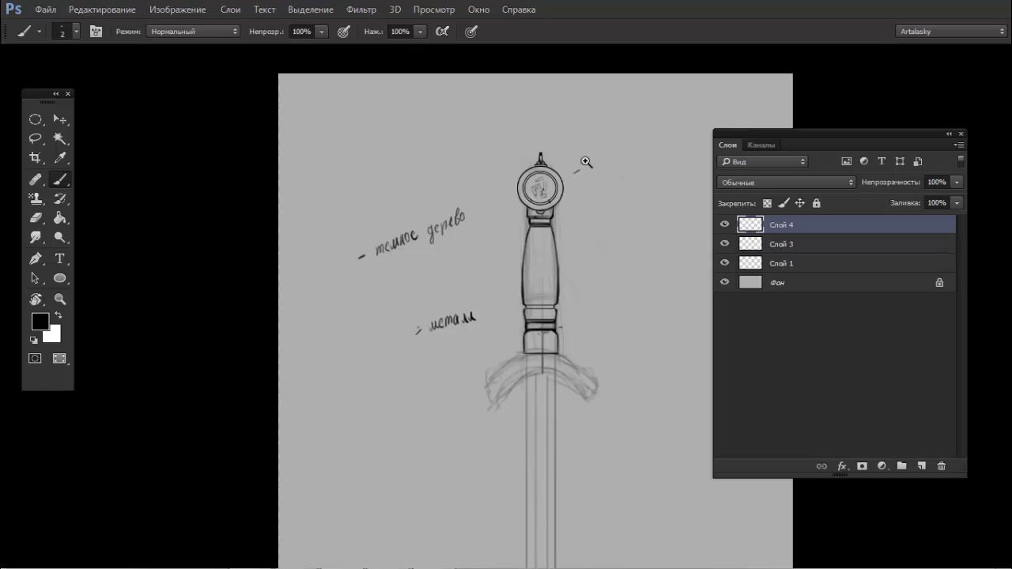
{"action": "left_click_drag", "start_coordinate": [589, 162], "coordinate": [659, 155]}
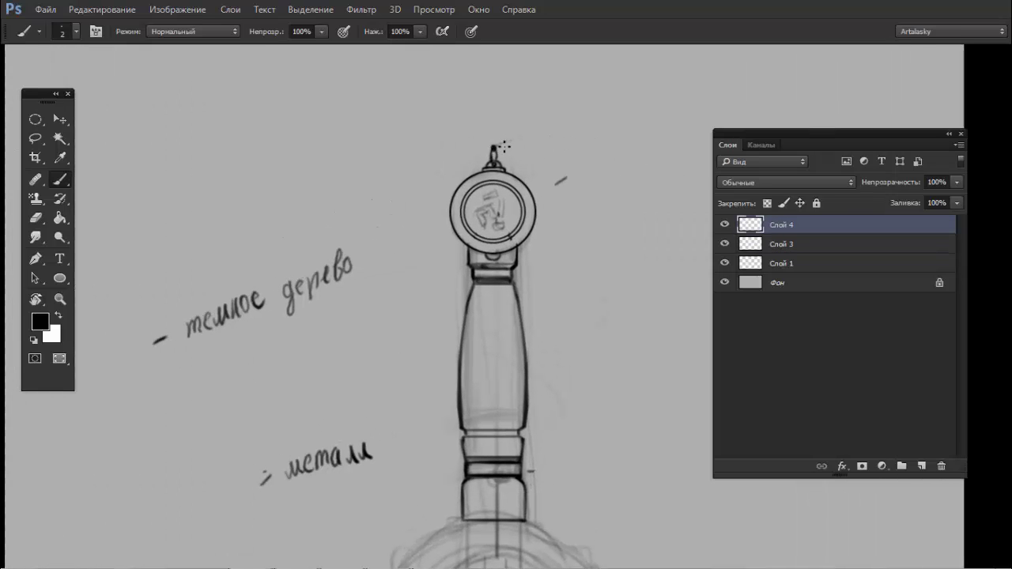
{"action": "mouse_move", "coordinate": [504, 145]}
{"action": "left_mouse_down"}
{"action": "mouse_move", "coordinate": [537, 148]}
{"action": "mouse_move", "coordinate": [562, 223]}
{"action": "left_mouse_up"}
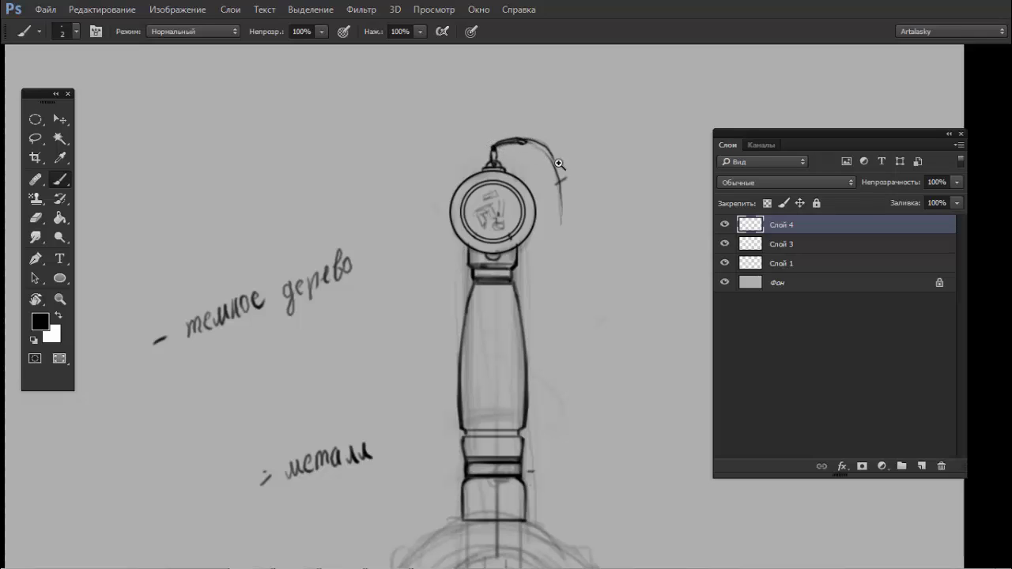
{"action": "scroll", "coordinate": [523, 143], "scroll_direction": "up", "scroll_amount": 2}
{"action": "key", "text": "e"}
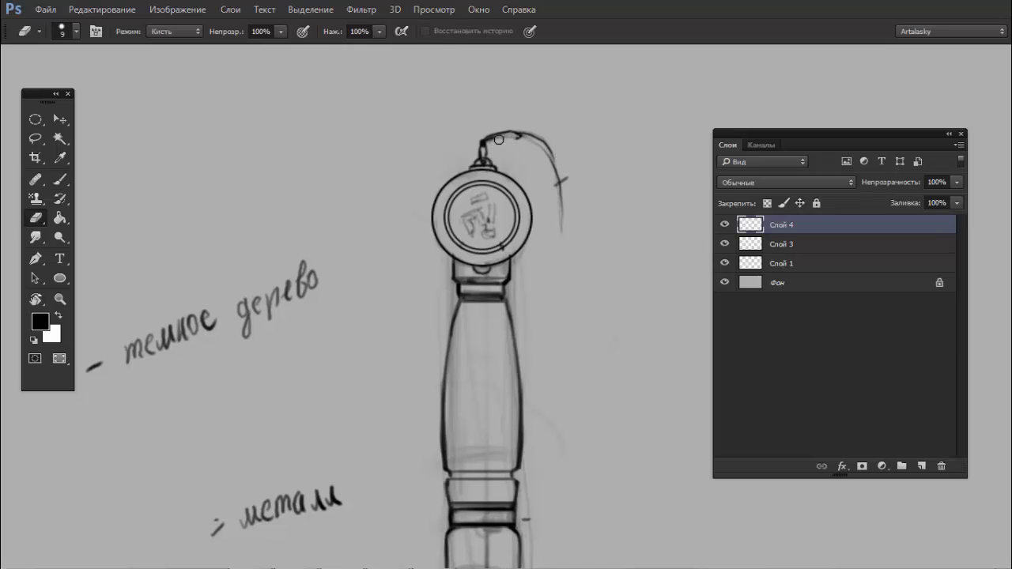
{"action": "key", "text": "b"}
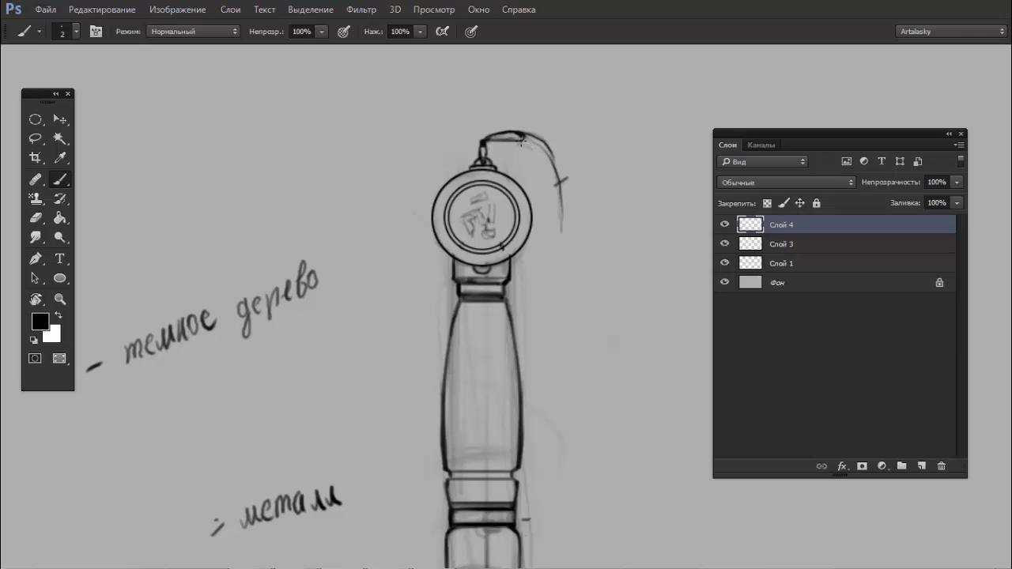
{"action": "mouse_move", "coordinate": [522, 141]}
{"action": "left_mouse_down"}
{"action": "mouse_move", "coordinate": [538, 169]}
{"action": "mouse_move", "coordinate": [551, 174]}
{"action": "mouse_move", "coordinate": [524, 143]}
{"action": "mouse_move", "coordinate": [555, 174]}
{"action": "mouse_move", "coordinate": [537, 171]}
{"action": "mouse_move", "coordinate": [557, 167]}
{"action": "mouse_move", "coordinate": [536, 170]}
{"action": "left_mouse_up"}
{"action": "key", "text": "ctrl+z"}
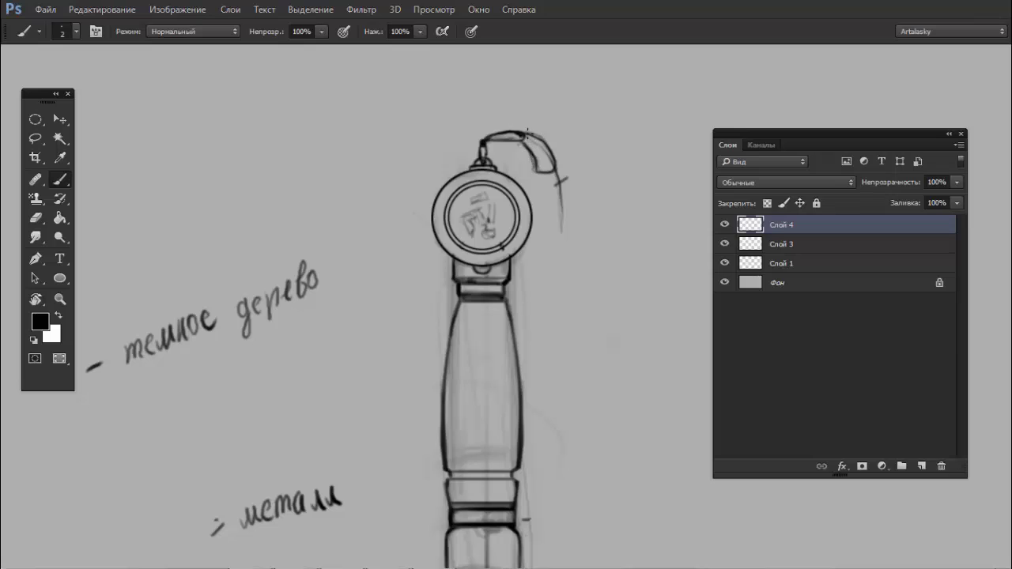
{"action": "scroll", "coordinate": [528, 135], "scroll_direction": "up", "scroll_amount": 2}
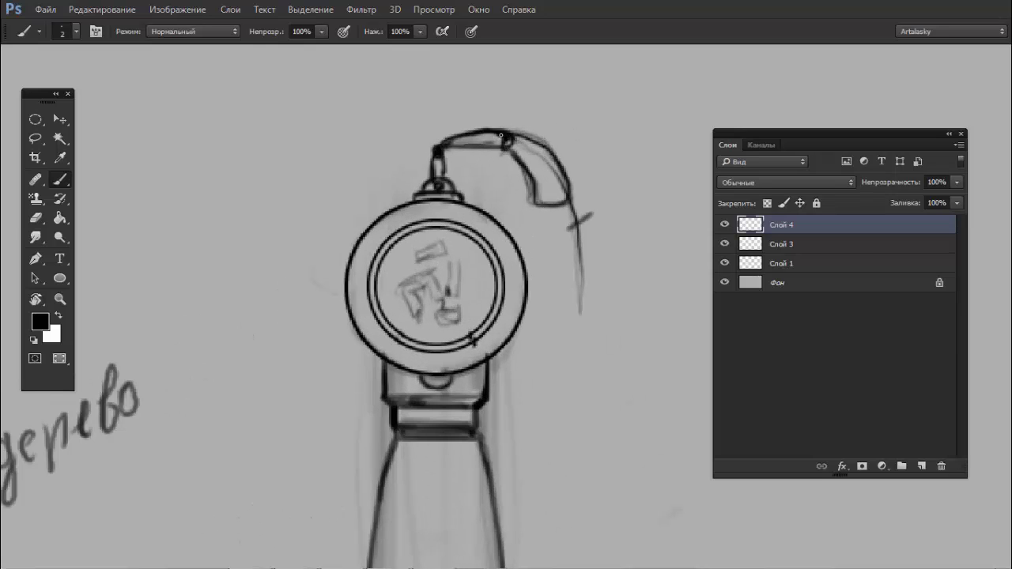
{"action": "key", "text": "e"}
{"action": "key", "text": "b"}
{"action": "mouse_move", "coordinate": [506, 135]}
{"action": "left_mouse_down"}
{"action": "mouse_move", "coordinate": [499, 147]}
{"action": "mouse_move", "coordinate": [498, 128]}
{"action": "left_mouse_up"}
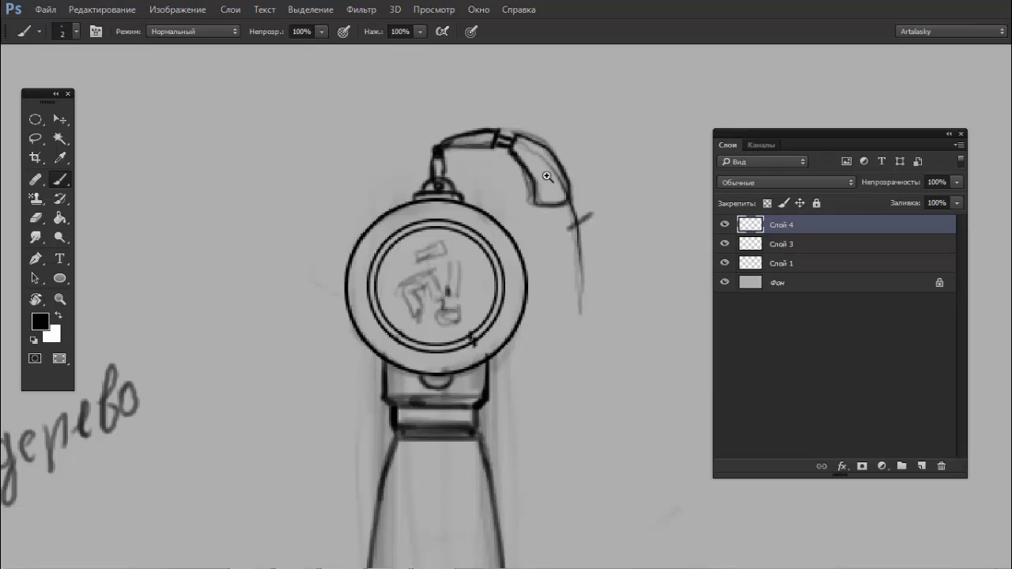
- Darken the tassel tip and sketch strands down the tassel's right side beside the medallion
{"action": "scroll", "coordinate": [479, 163], "scroll_direction": "down", "scroll_amount": 3, "text": "alt"}
{"action": "scroll", "coordinate": [479, 163], "scroll_direction": "up", "scroll_amount": 1, "text": "alt"}
{"action": "scroll", "coordinate": [543, 187], "scroll_direction": "up", "scroll_amount": 1, "text": "alt"}
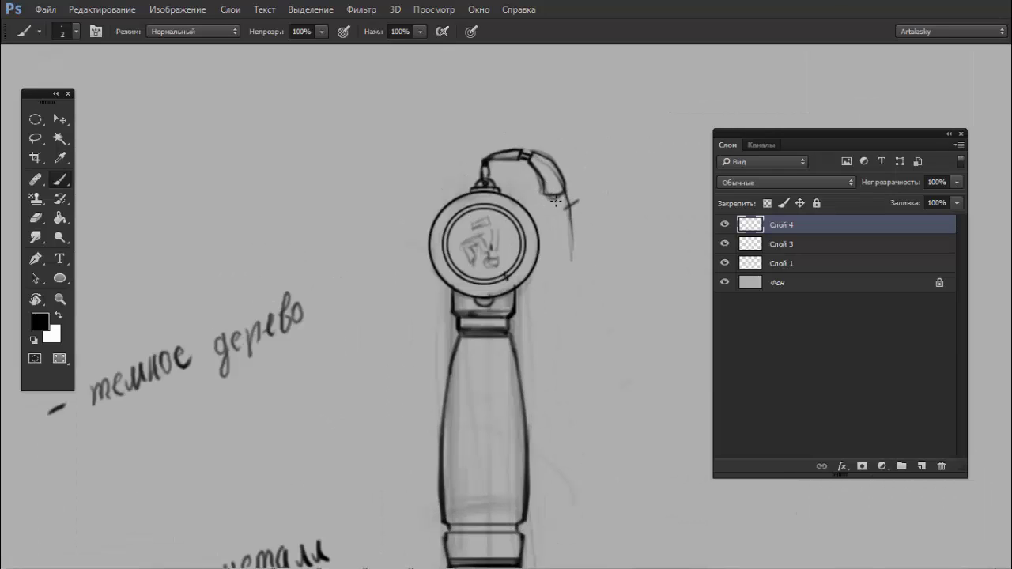
{"action": "left_click_drag", "start_coordinate": [555, 200], "coordinate": [547, 201]}
{"action": "mouse_move", "coordinate": [559, 320]}
{"action": "left_mouse_down"}
{"action": "mouse_move", "coordinate": [553, 215]}
{"action": "mouse_move", "coordinate": [564, 332]}
{"action": "left_mouse_up"}
{"action": "left_click_drag", "start_coordinate": [556, 276], "coordinate": [555, 321]}
{"action": "left_click_drag", "start_coordinate": [558, 213], "coordinate": [551, 313]}
{"action": "left_click_drag", "start_coordinate": [555, 252], "coordinate": [545, 318]}
- Sketch the tassel's left edge and add more thin strands
{"action": "mouse_move", "coordinate": [554, 202]}
{"action": "left_mouse_down"}
{"action": "mouse_move", "coordinate": [542, 315]}
{"action": "mouse_move", "coordinate": [558, 356]}
{"action": "left_mouse_up"}
{"action": "left_click_drag", "start_coordinate": [556, 316], "coordinate": [559, 360]}
{"action": "left_click_drag", "start_coordinate": [565, 197], "coordinate": [557, 262]}
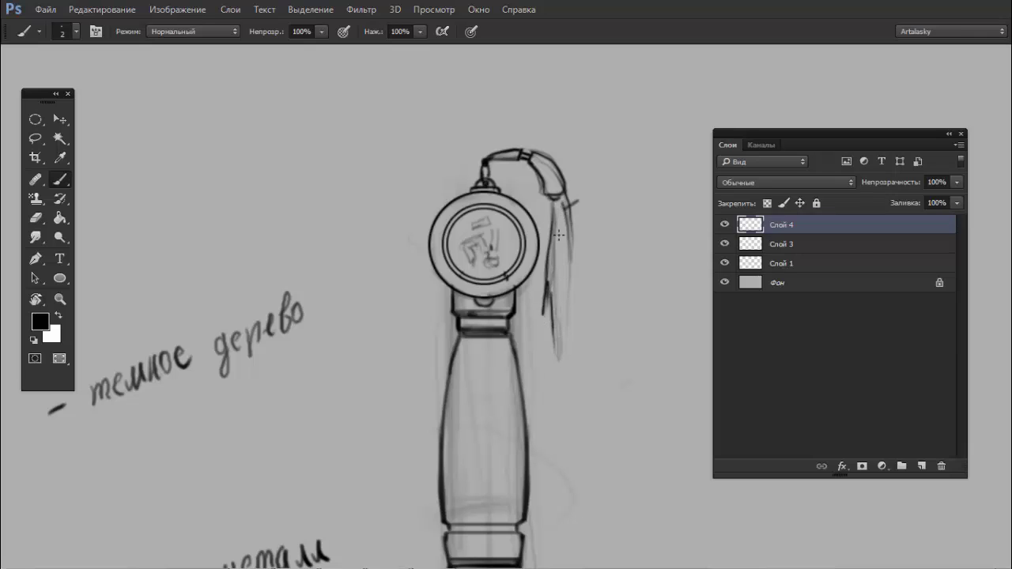
{"action": "left_click_drag", "start_coordinate": [567, 215], "coordinate": [560, 343]}
{"action": "left_click_drag", "start_coordinate": [564, 291], "coordinate": [559, 362]}
{"action": "left_click_drag", "start_coordinate": [566, 253], "coordinate": [564, 307]}
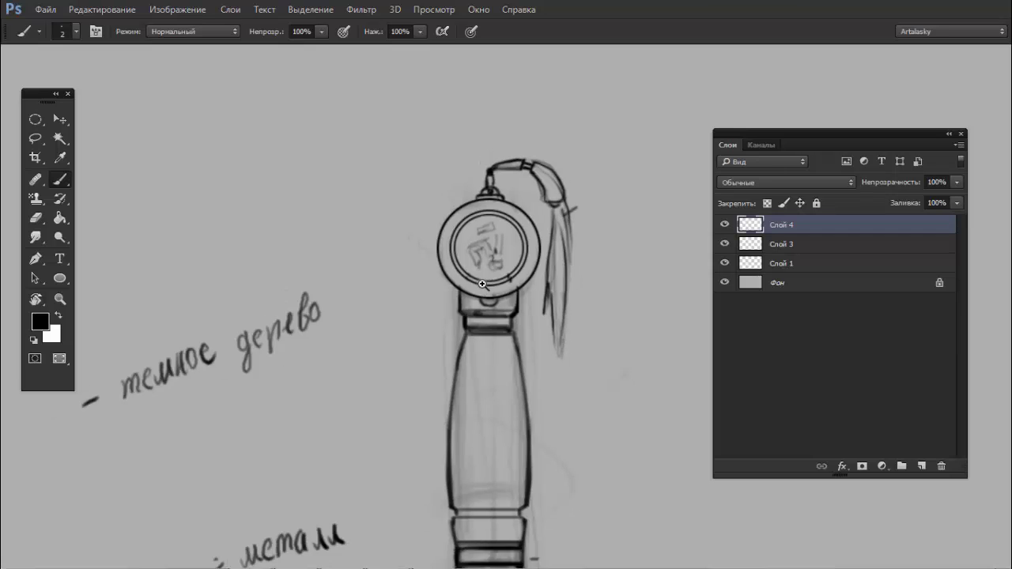
- Check the whole sword, then darken the cord at the pommel's top
{"action": "scroll", "coordinate": [506, 260], "scroll_direction": "down", "scroll_amount": 5}
{"action": "scroll", "coordinate": [505, 261], "scroll_direction": "up", "scroll_amount": 1}
{"action": "left_click_drag", "start_coordinate": [528, 346], "coordinate": [500, 223]}
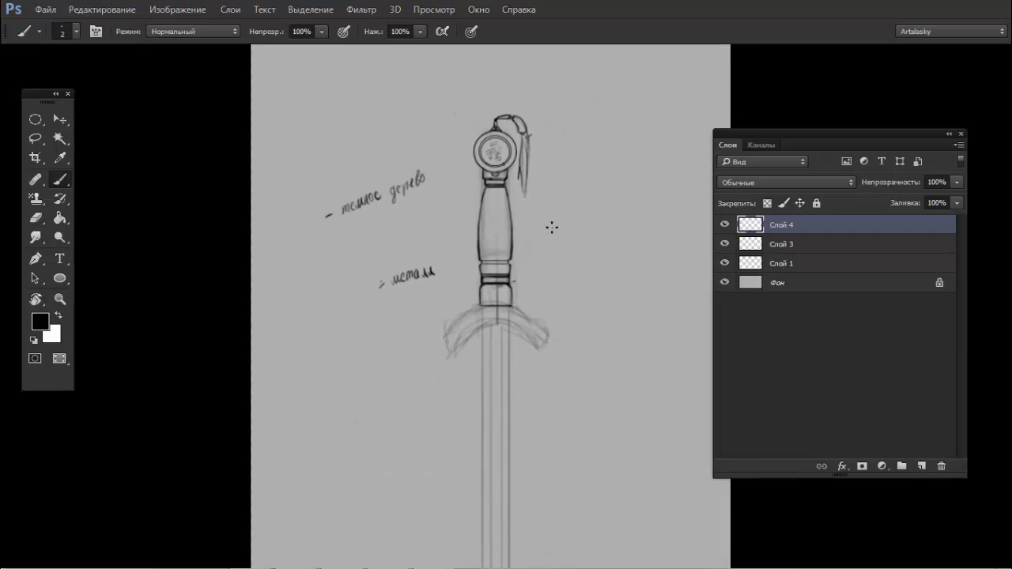
{"action": "scroll", "coordinate": [569, 166], "scroll_direction": "up", "scroll_amount": 3}
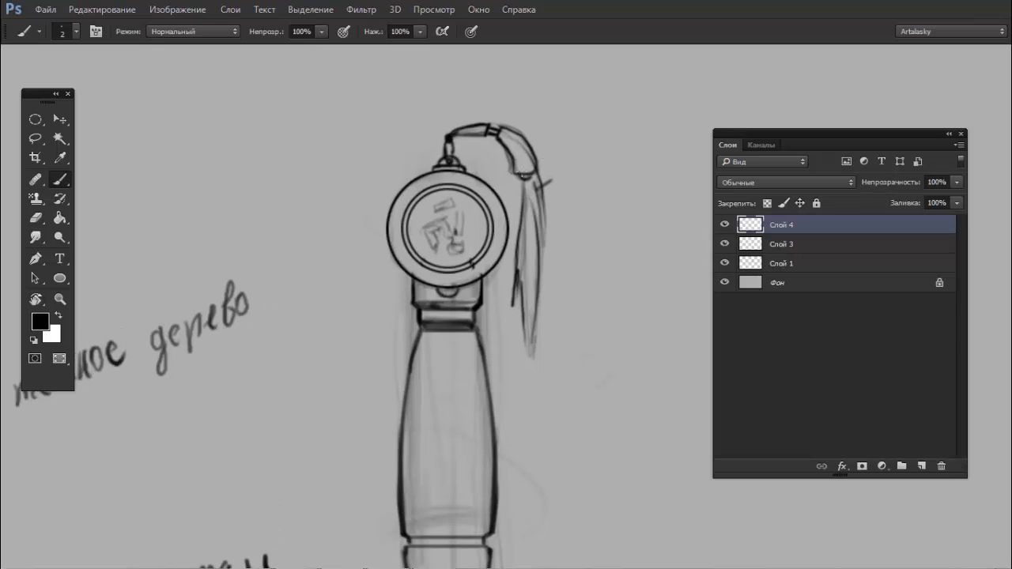
{"action": "left_click_drag", "start_coordinate": [528, 166], "coordinate": [511, 167]}
- Remove the tassel from the pommel top by erasing and deleting a Lasso selection
{"action": "left_click_drag", "start_coordinate": [507, 132], "coordinate": [527, 165]}
{"action": "key", "text": "e"}
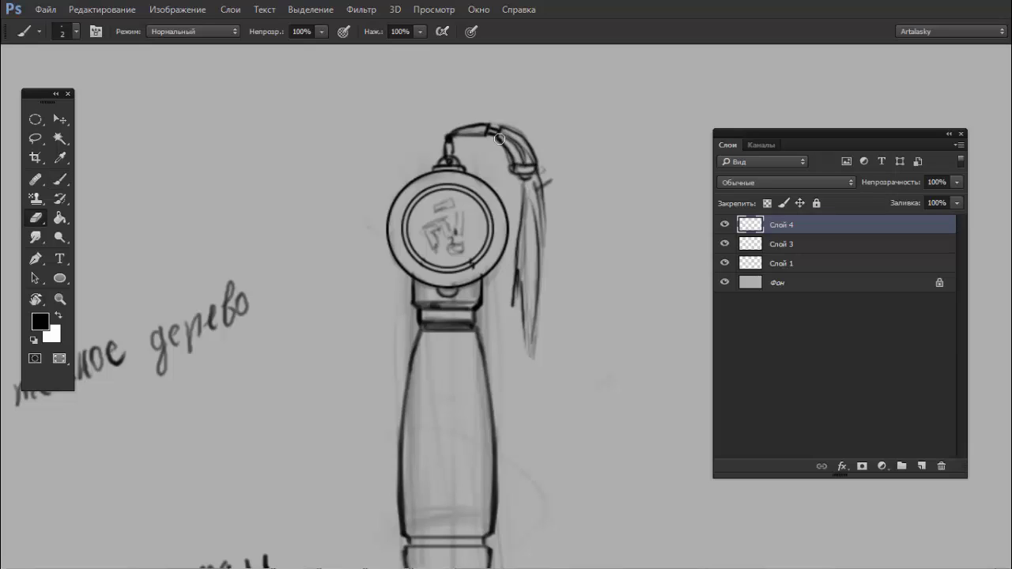
{"action": "mouse_move", "coordinate": [453, 147]}
{"action": "left_mouse_down"}
{"action": "mouse_move", "coordinate": [473, 128]}
{"action": "mouse_move", "coordinate": [498, 126]}
{"action": "mouse_move", "coordinate": [514, 145]}
{"action": "mouse_move", "coordinate": [562, 386]}
{"action": "left_mouse_up"}
{"action": "key", "text": "l"}
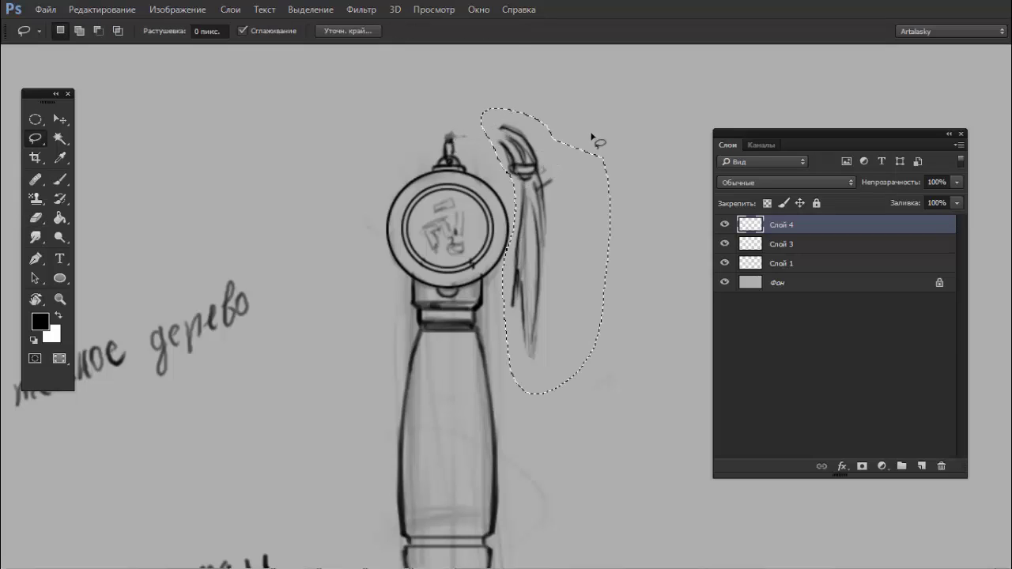
{"action": "key", "text": "Delete"}
{"action": "key", "text": "ctrl+d"}
{"action": "key", "text": "b"}
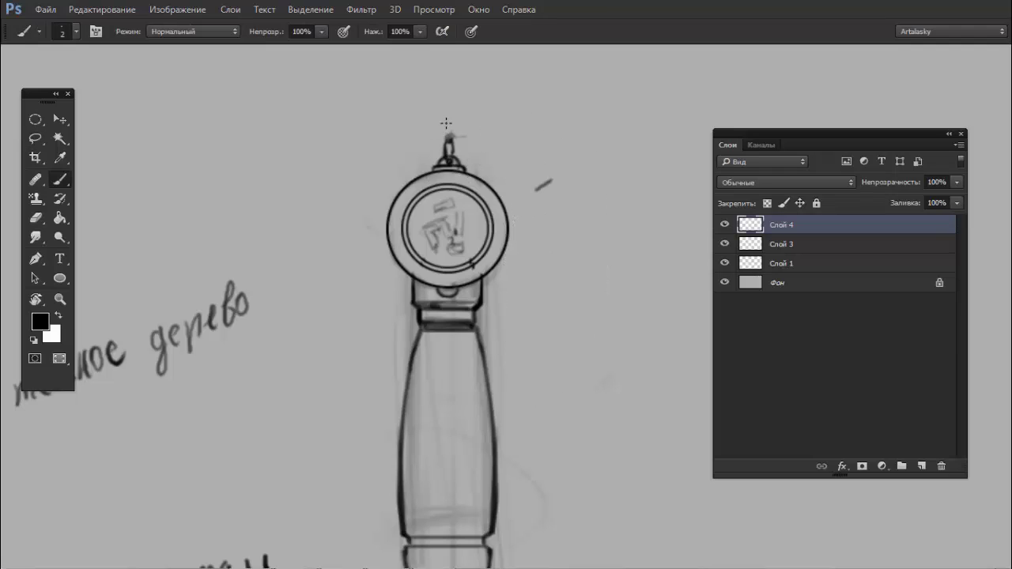
- Draw two long wavy lines rising up-right from the pommel loop, darkening the upper end
{"action": "mouse_move", "coordinate": [464, 144]}
{"action": "left_mouse_down"}
{"action": "mouse_move", "coordinate": [420, 183]}
{"action": "mouse_move", "coordinate": [493, 144]}
{"action": "mouse_move", "coordinate": [606, 118]}
{"action": "left_mouse_up"}
{"action": "key", "text": "ctrl+z"}
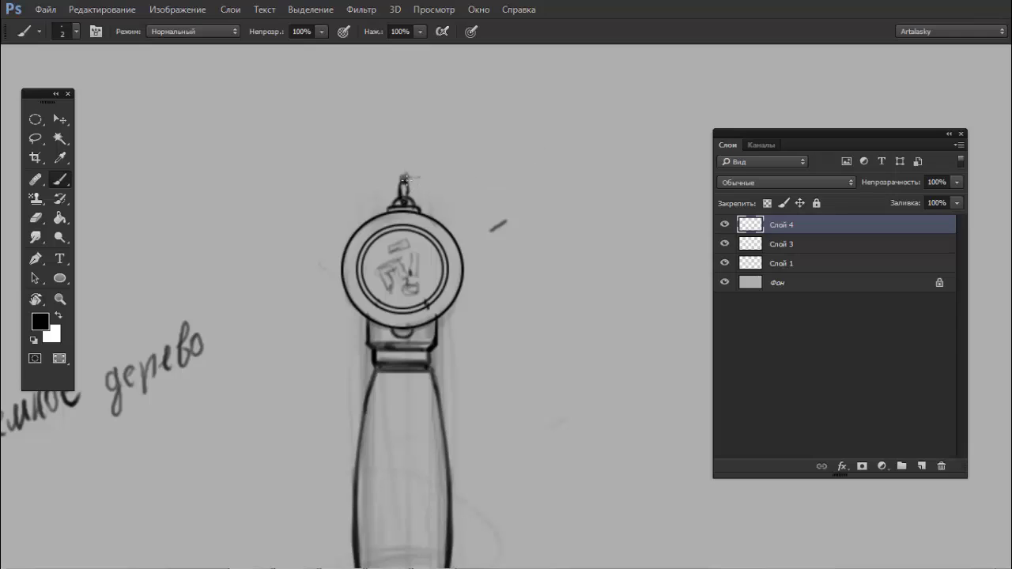
{"action": "left_click_drag", "start_coordinate": [484, 138], "coordinate": [657, 74]}
{"action": "mouse_move", "coordinate": [407, 174]}
{"action": "left_mouse_down"}
{"action": "mouse_move", "coordinate": [639, 129]}
{"action": "mouse_move", "coordinate": [677, 103]}
{"action": "left_mouse_up"}
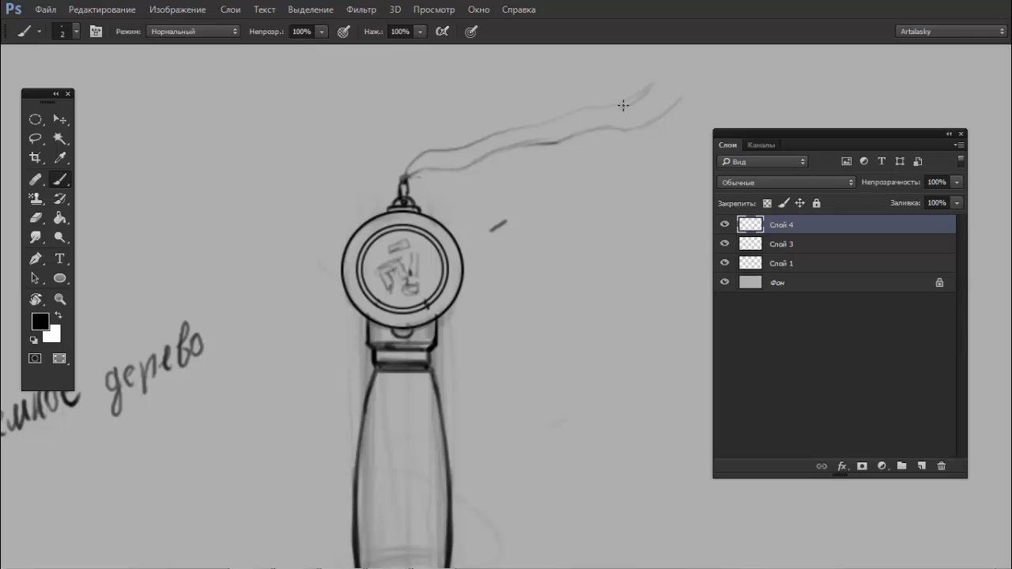
{"action": "mouse_move", "coordinate": [654, 85]}
{"action": "left_mouse_down"}
{"action": "mouse_move", "coordinate": [624, 105]}
{"action": "mouse_move", "coordinate": [644, 113]}
{"action": "mouse_move", "coordinate": [684, 97]}
{"action": "left_mouse_up"}
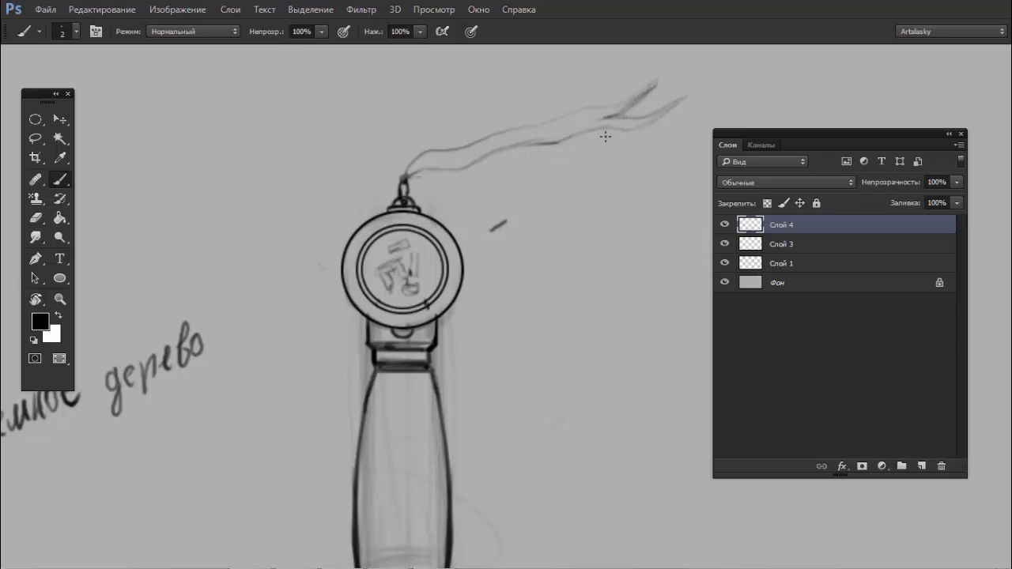
{"action": "left_click_drag", "start_coordinate": [579, 183], "coordinate": [492, 163]}
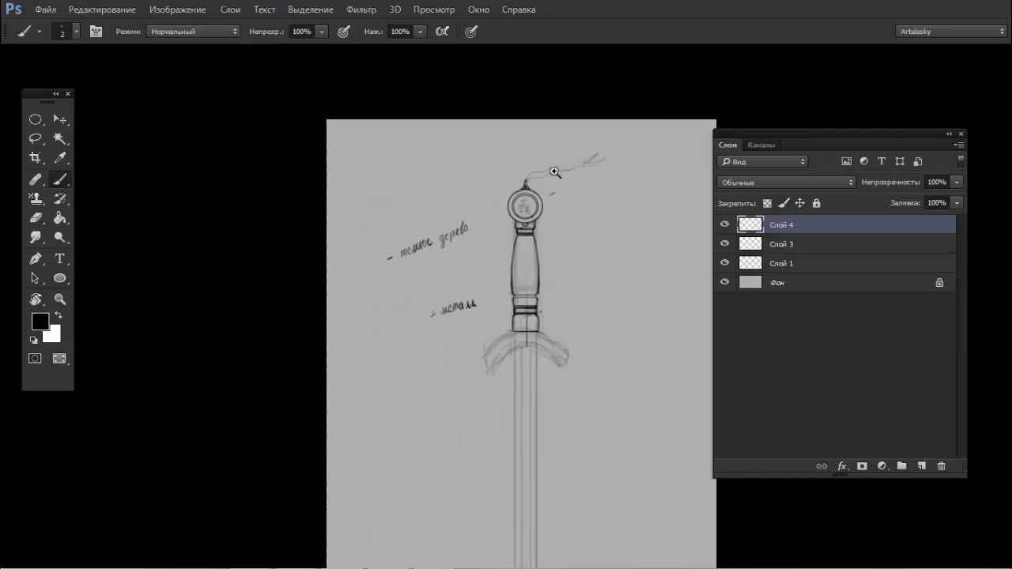
- Erase the wavy lines above the pommel with an enlarged eraser
{"action": "left_click_drag", "start_coordinate": [553, 169], "coordinate": [664, 151]}
{"action": "key", "text": "e"}
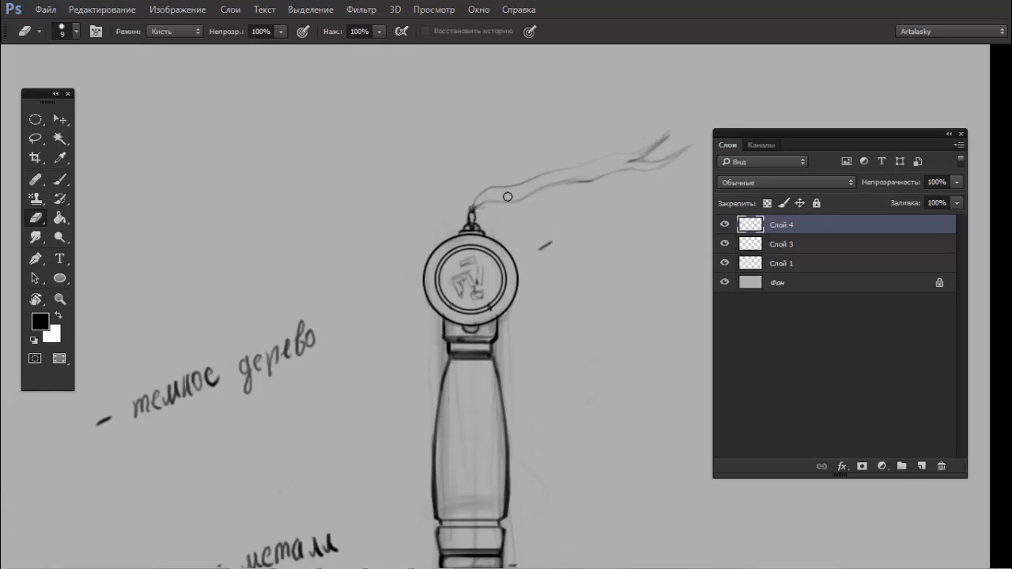
{"action": "key", "text": "bracketright"}
{"action": "key", "text": "bracketright"}
{"action": "key", "text": "bracketright"}
{"action": "mouse_move", "coordinate": [479, 202]}
{"action": "left_mouse_down"}
{"action": "mouse_move", "coordinate": [696, 148]}
{"action": "mouse_move", "coordinate": [596, 192]}
{"action": "left_mouse_up"}
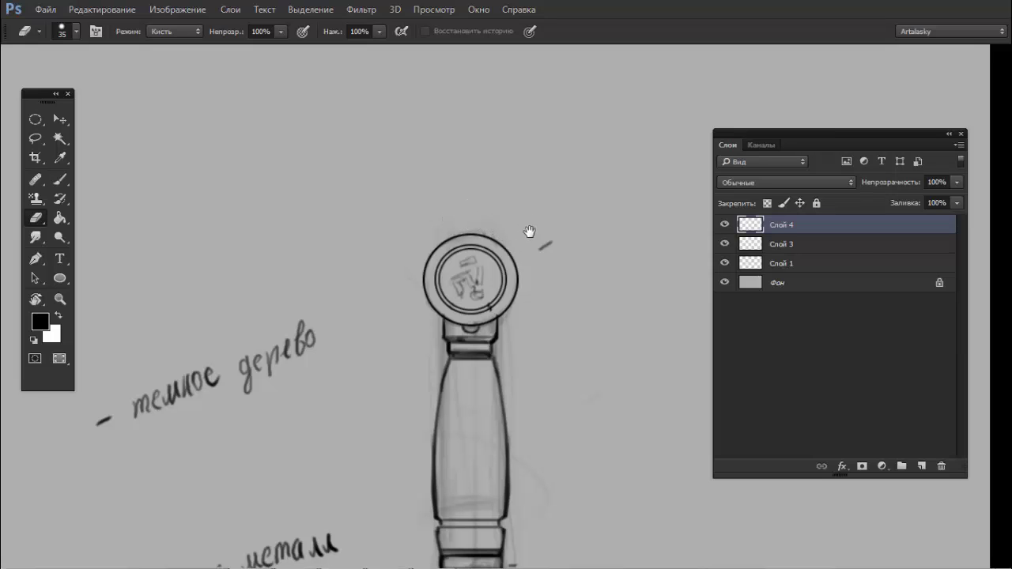
- On Слой 1, erase faint sketch lines inside the grip and beside the pommel collar
{"action": "mouse_move", "coordinate": [575, 282]}
{"action": "left_mouse_down"}
{"action": "mouse_move", "coordinate": [500, 263]}
{"action": "mouse_move", "coordinate": [432, 303]}
{"action": "mouse_move", "coordinate": [587, 113]}
{"action": "mouse_move", "coordinate": [547, 262]}
{"action": "left_mouse_up"}
{"action": "left_click", "coordinate": [749, 264]}
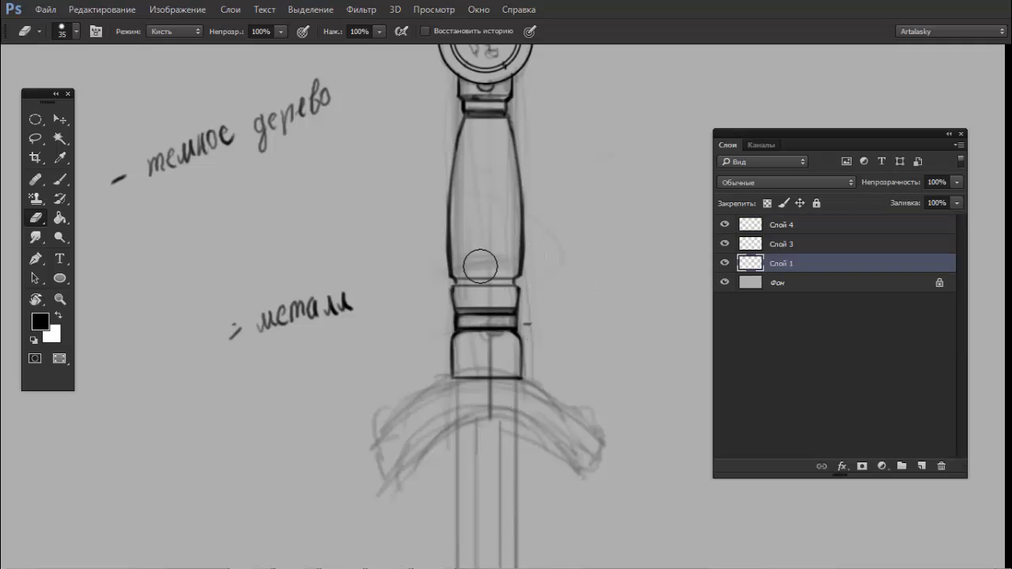
{"action": "left_click_drag", "start_coordinate": [484, 155], "coordinate": [476, 304]}
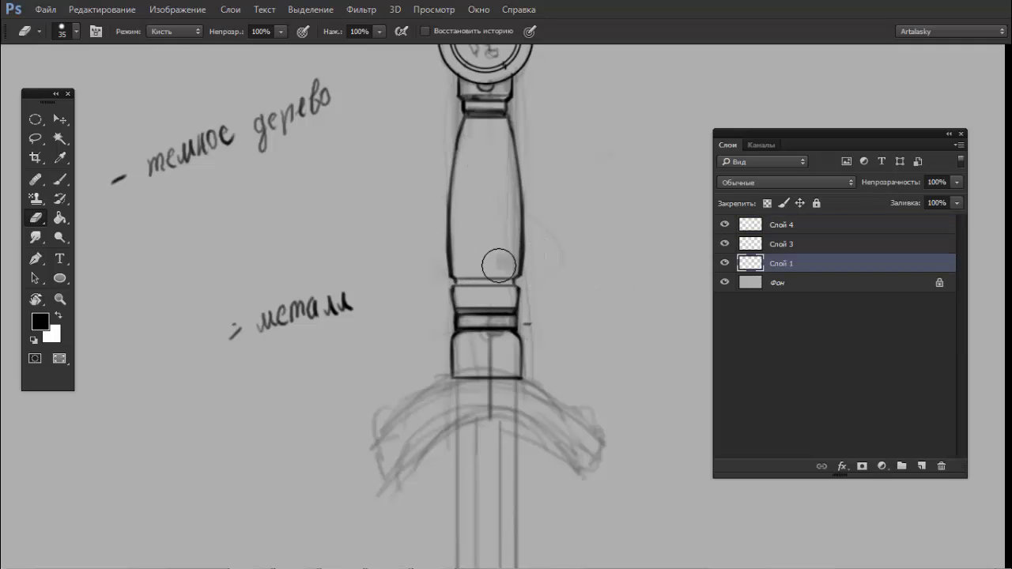
{"action": "left_click_drag", "start_coordinate": [490, 258], "coordinate": [496, 334]}
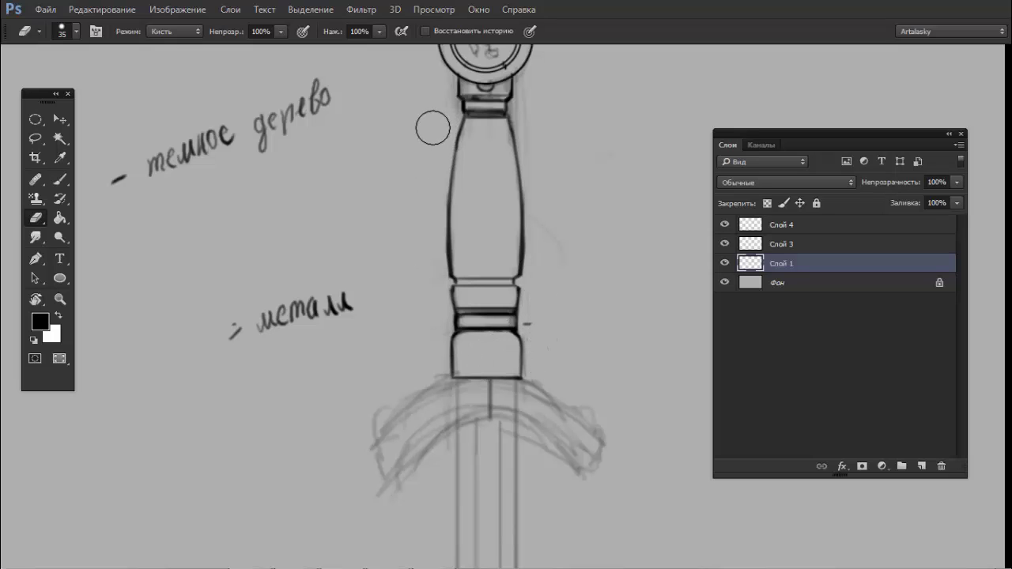
{"action": "left_click_drag", "start_coordinate": [510, 80], "coordinate": [536, 83]}
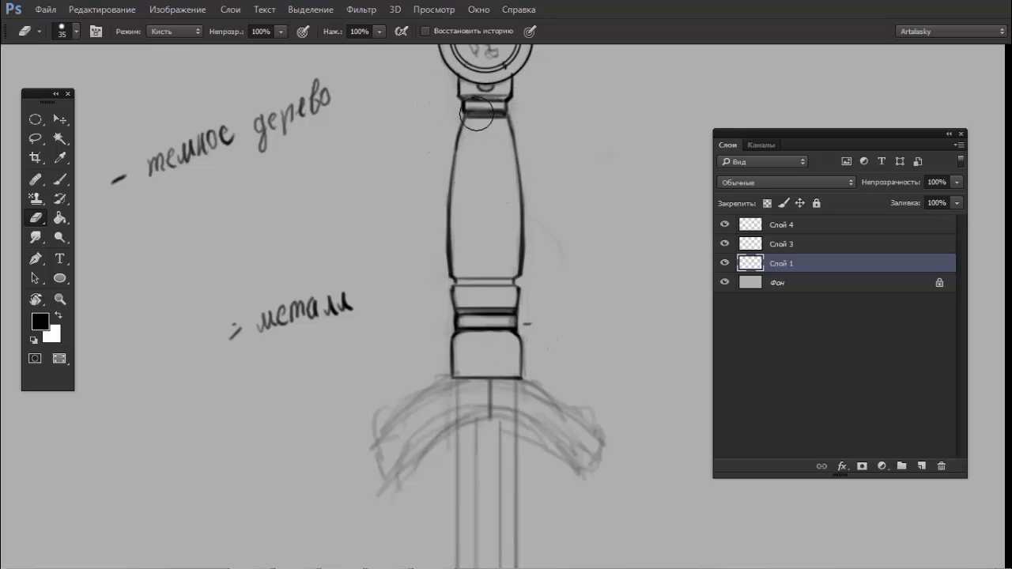
{"action": "left_click_drag", "start_coordinate": [451, 184], "coordinate": [416, 291]}
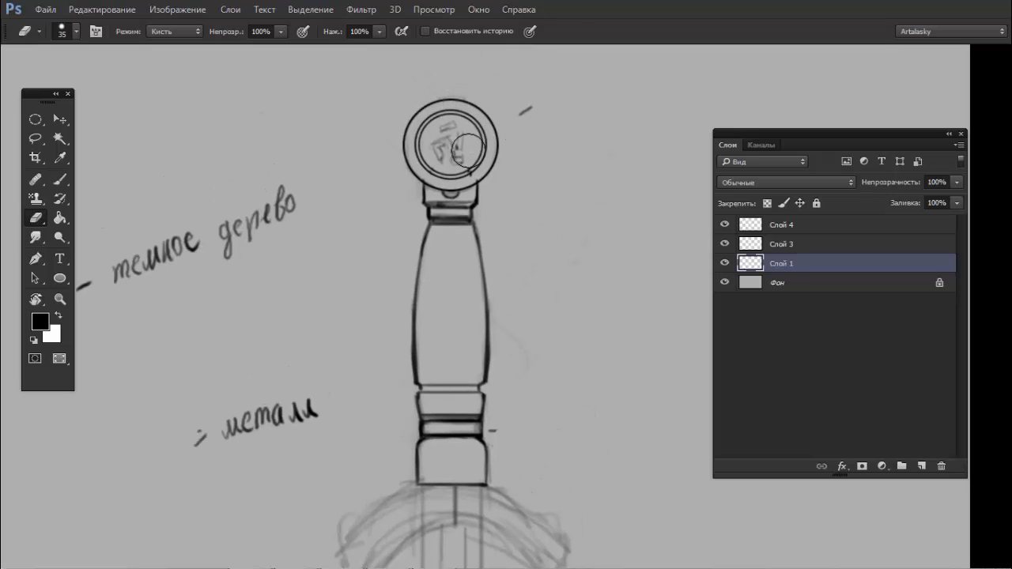
{"action": "mouse_move", "coordinate": [510, 429]}
{"action": "left_mouse_down"}
{"action": "mouse_move", "coordinate": [481, 278]}
{"action": "mouse_move", "coordinate": [512, 165]}
{"action": "left_mouse_up"}
- Toggle Слой 1 and Слой 3 visibility to check them, then make Слой 4 active
{"action": "key", "text": "b"}
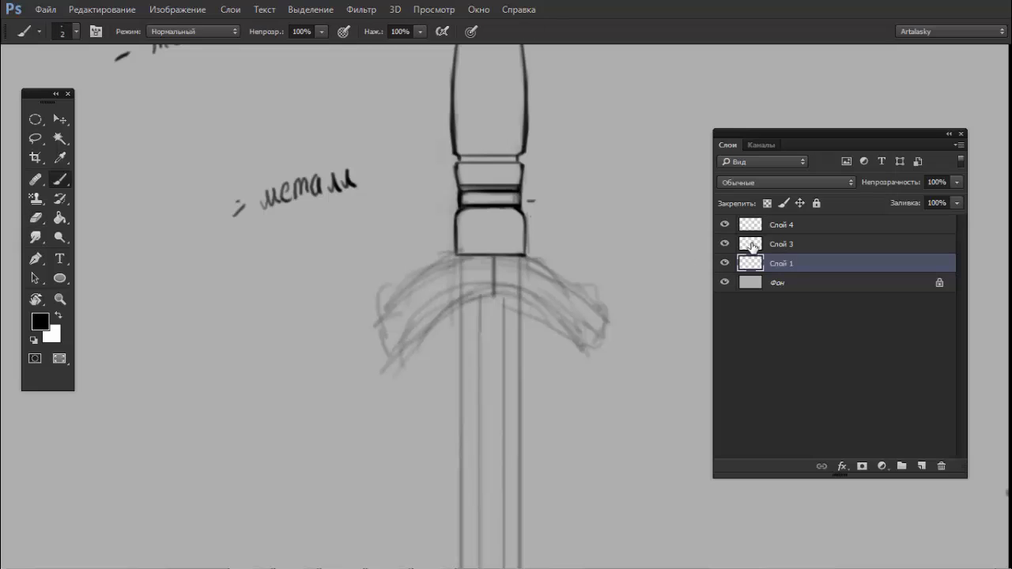
{"action": "left_click", "coordinate": [725, 263]}
{"action": "left_click", "coordinate": [725, 263]}
{"action": "left_click", "coordinate": [725, 244]}
{"action": "left_click", "coordinate": [724, 243]}
{"action": "key", "text": "alt+bracketright"}
{"action": "key", "text": "alt+bracketright"}
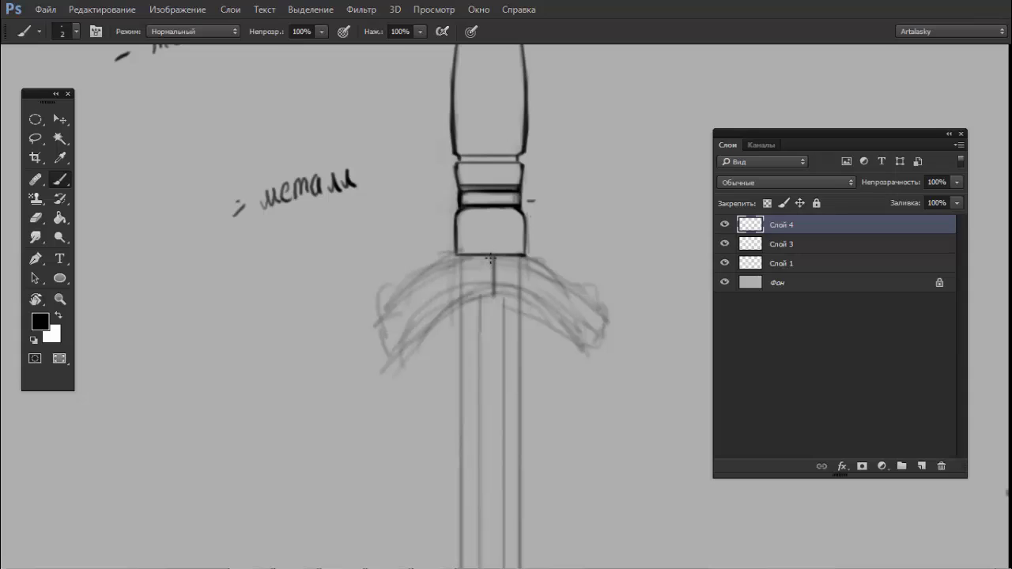
- Outline the crossguard centre block and retrace the drop shape beneath it
{"action": "mouse_move", "coordinate": [490, 259]}
{"action": "left_mouse_down"}
{"action": "mouse_move", "coordinate": [494, 276]}
{"action": "mouse_move", "coordinate": [529, 281]}
{"action": "left_mouse_up"}
{"action": "mouse_move", "coordinate": [452, 255]}
{"action": "left_mouse_down"}
{"action": "mouse_move", "coordinate": [474, 287]}
{"action": "mouse_move", "coordinate": [495, 283]}
{"action": "mouse_move", "coordinate": [468, 283]}
{"action": "mouse_move", "coordinate": [474, 272]}
{"action": "mouse_move", "coordinate": [510, 286]}
{"action": "mouse_move", "coordinate": [479, 313]}
{"action": "mouse_move", "coordinate": [498, 321]}
{"action": "mouse_move", "coordinate": [506, 296]}
{"action": "mouse_move", "coordinate": [479, 309]}
{"action": "mouse_move", "coordinate": [490, 324]}
{"action": "mouse_move", "coordinate": [506, 282]}
{"action": "left_mouse_up"}
{"action": "key", "text": "e"}
{"action": "key", "text": "b"}
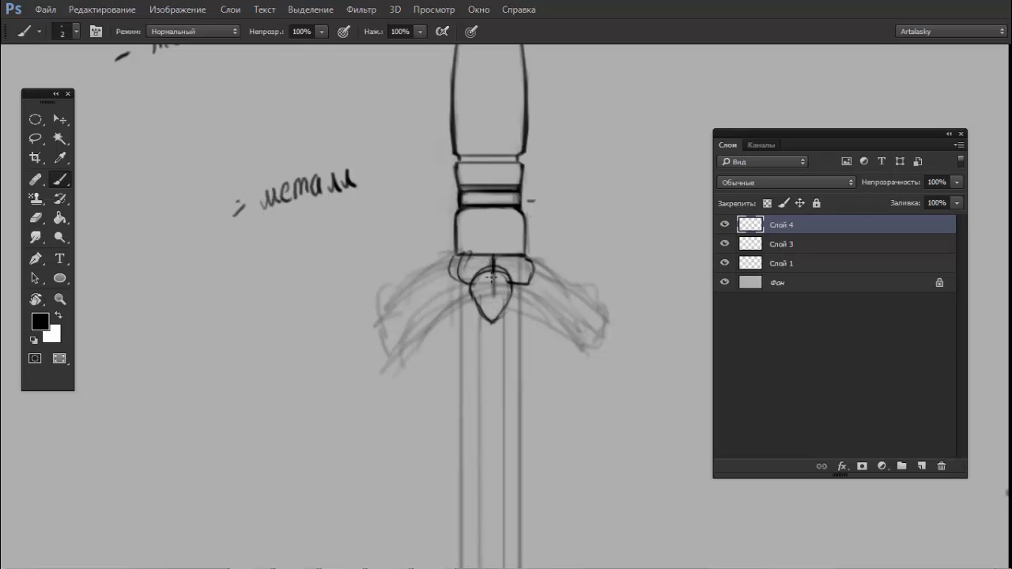
{"action": "left_click_drag", "start_coordinate": [492, 286], "coordinate": [473, 279]}
{"action": "scroll", "coordinate": [519, 301], "scroll_direction": "down", "scroll_amount": 3}
{"action": "scroll", "coordinate": [508, 289], "scroll_direction": "up", "scroll_amount": 2}
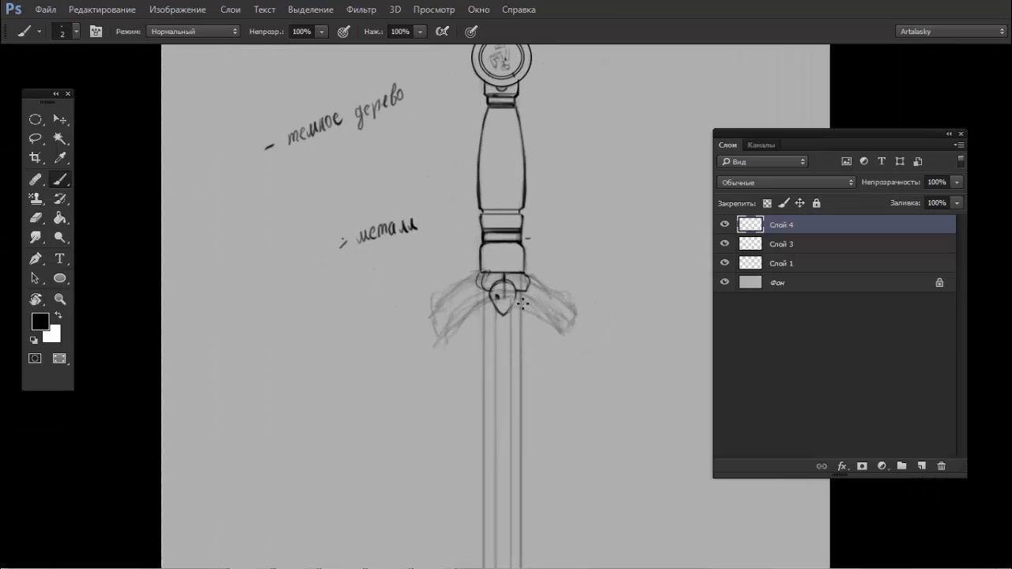
{"action": "scroll", "coordinate": [516, 303], "scroll_direction": "up", "scroll_amount": 2}
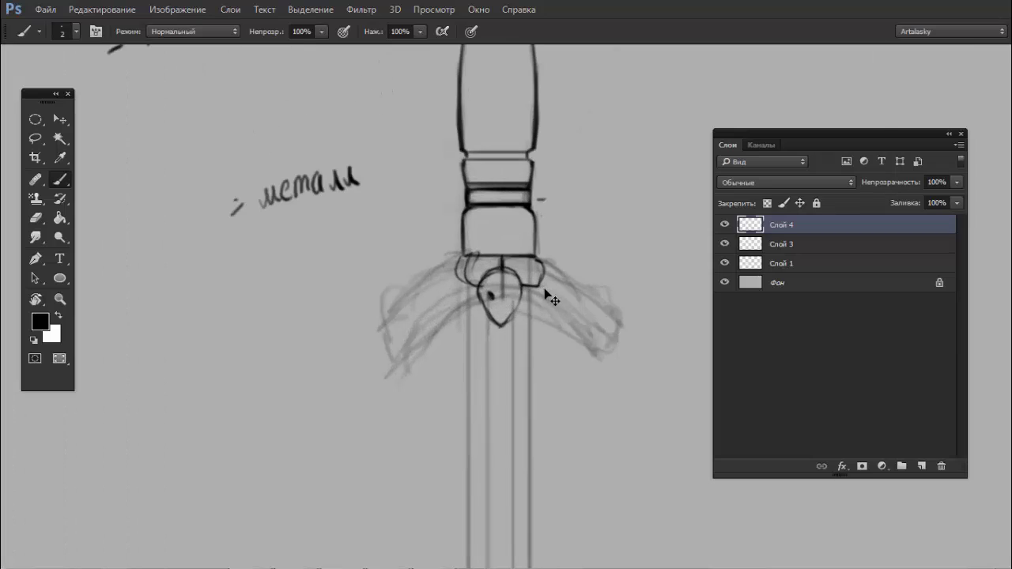
- Undo the drop shape, erase the left box outline, and redraw the small box's right and bottom edges
{"action": "key", "text": "ctrl+alt+z"}
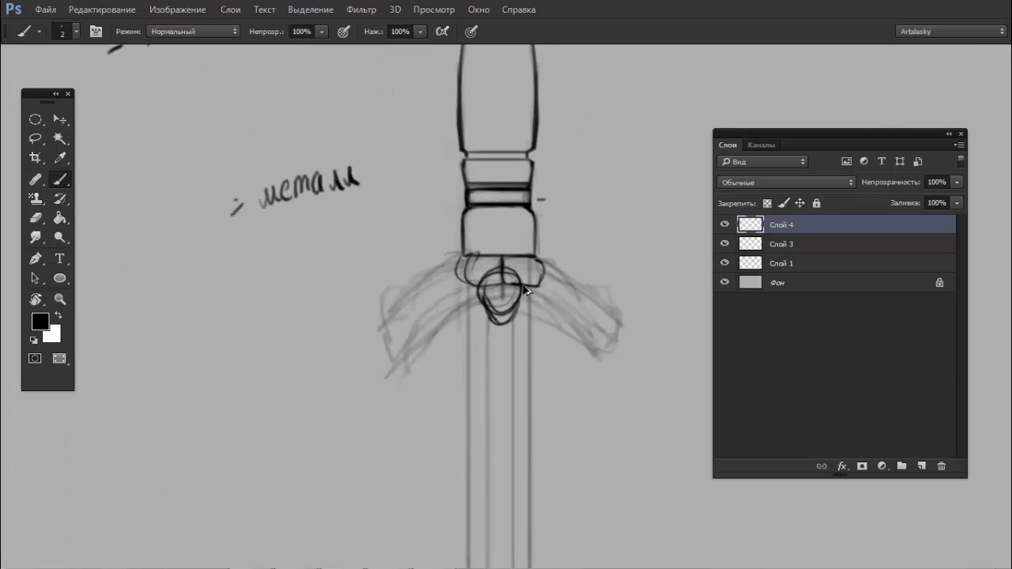
{"action": "key", "text": "ctrl+alt+z"}
{"action": "key", "text": "ctrl+alt+z"}
{"action": "key", "text": "e"}
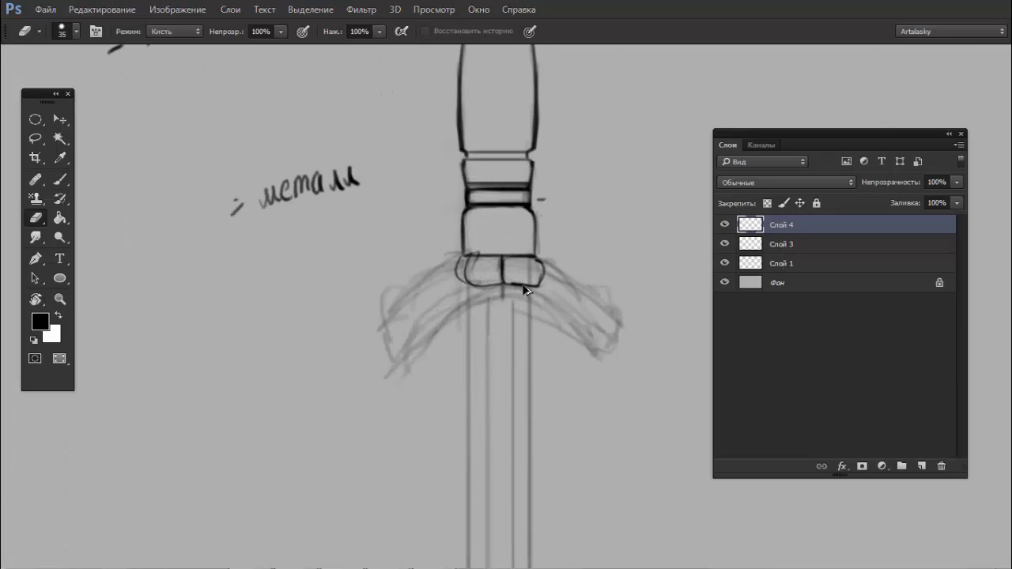
{"action": "left_click_drag", "start_coordinate": [454, 277], "coordinate": [484, 273]}
{"action": "key", "text": "b"}
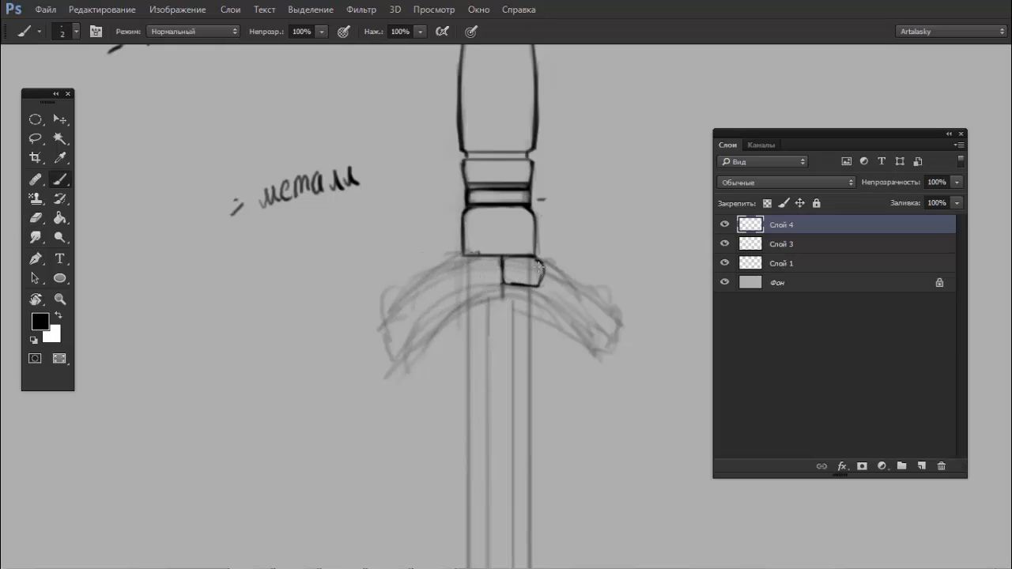
{"action": "mouse_move", "coordinate": [548, 266]}
{"action": "left_mouse_down"}
{"action": "mouse_move", "coordinate": [547, 277]}
{"action": "mouse_move", "coordinate": [514, 285]}
{"action": "left_mouse_up"}
- Draw and darken the curved crossguard arm sweeping down to the right from the box corner
{"action": "left_click_drag", "start_coordinate": [551, 268], "coordinate": [607, 320]}
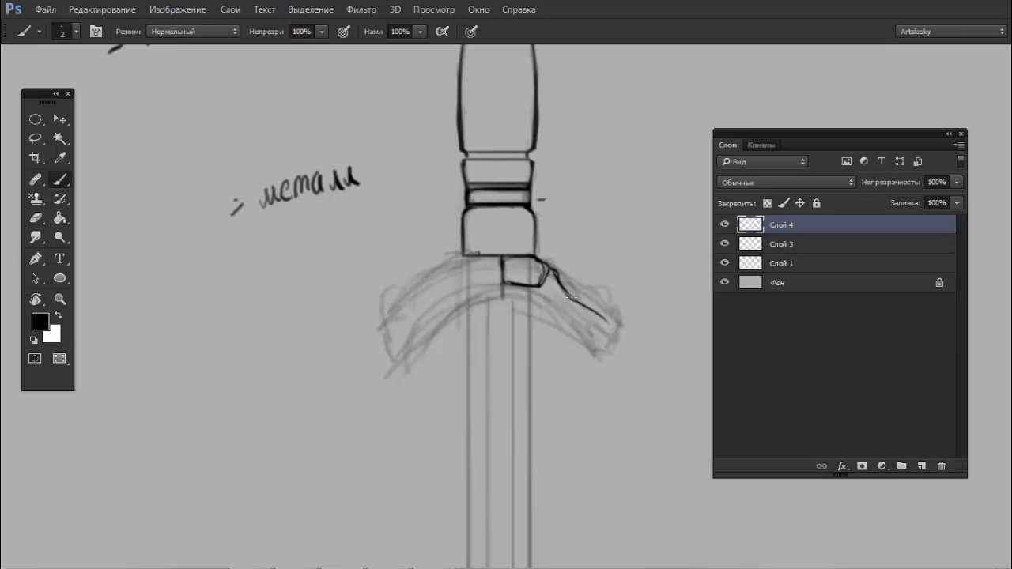
{"action": "left_click_drag", "start_coordinate": [553, 273], "coordinate": [611, 340]}
{"action": "left_click_drag", "start_coordinate": [547, 271], "coordinate": [580, 305]}
{"action": "left_click_drag", "start_coordinate": [613, 335], "coordinate": [616, 342]}
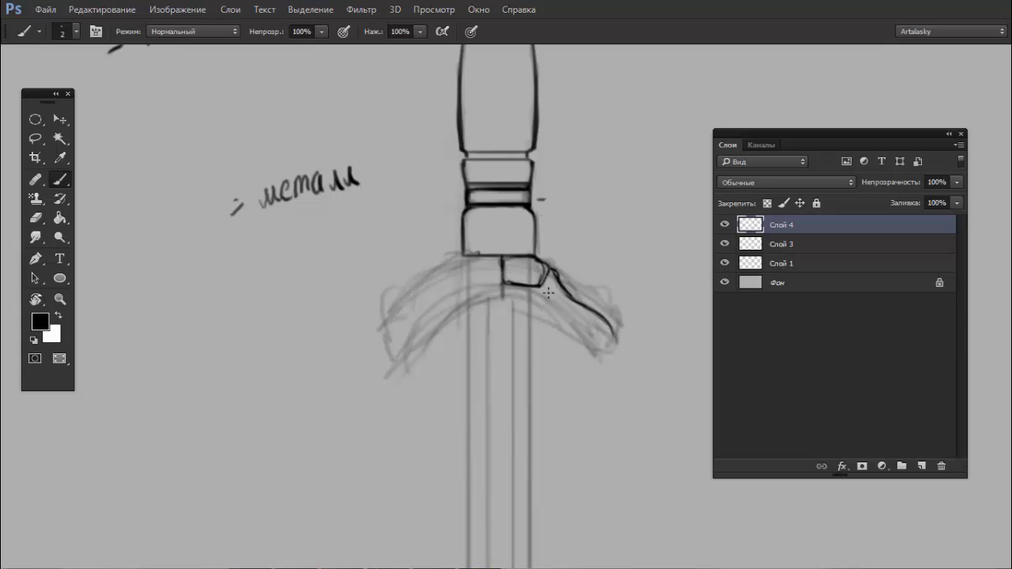
{"action": "left_click_drag", "start_coordinate": [540, 284], "coordinate": [552, 298]}
{"action": "key", "text": "alt+Tab"}
- Send the reply 'попозже' in the Steam friend chat and minimize it
{"action": "key", "text": "alt+Tab"}
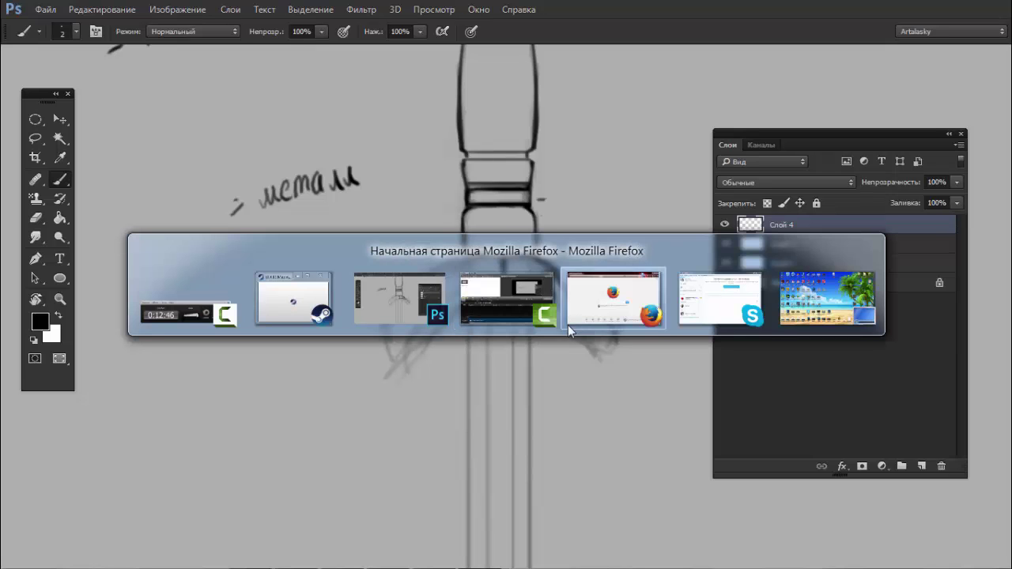
{"action": "key", "text": "alt+Tab"}
{"action": "key", "text": "alt+Tab"}
{"action": "key", "text": "alt+Tab"}
{"action": "key", "text": "alt+Tab"}
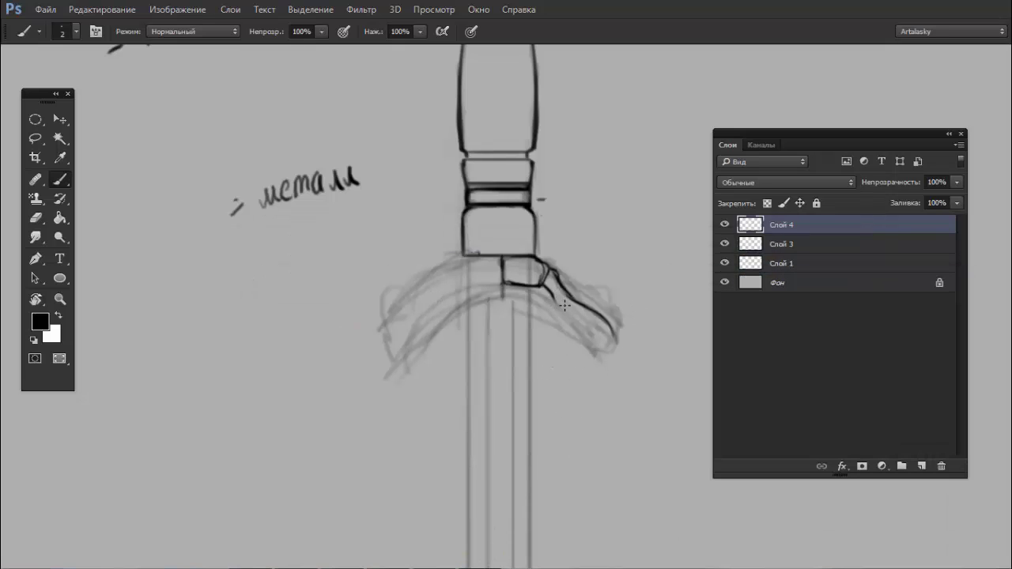
{"action": "left_click_drag", "start_coordinate": [554, 299], "coordinate": [556, 306]}
{"action": "key", "text": "alt+Tab"}
{"action": "key", "text": "alt+Tab"}
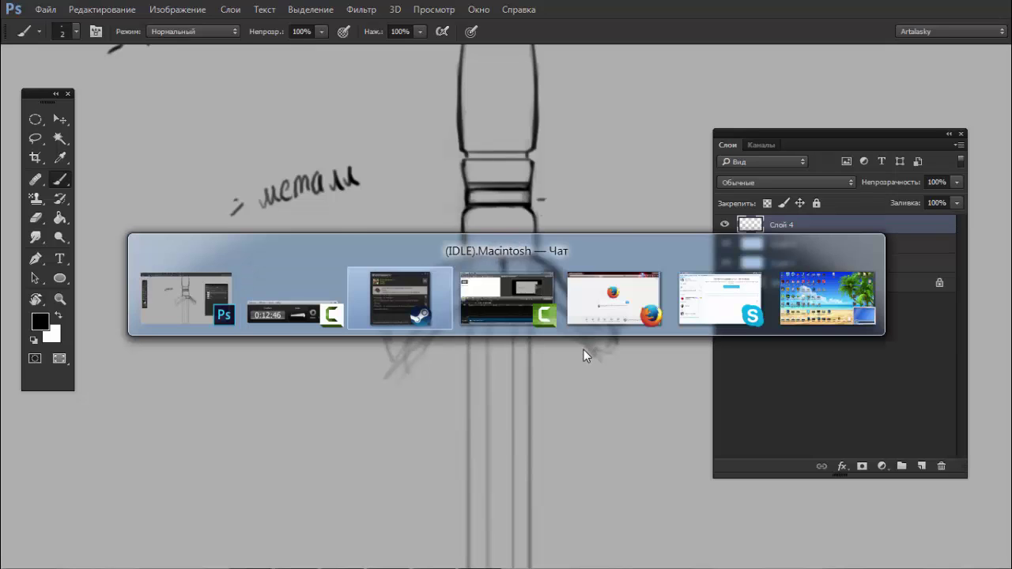
{"action": "key", "text": "alt+Tab"}
{"action": "key", "text": "alt+Tab"}
{"action": "key", "text": "alt+Tab"}
{"action": "key", "text": "alt+Tab"}
{"action": "key", "text": "alt+Tab"}
{"action": "key", "text": "alt+Tab"}
{"action": "key", "text": "alt+Tab"}
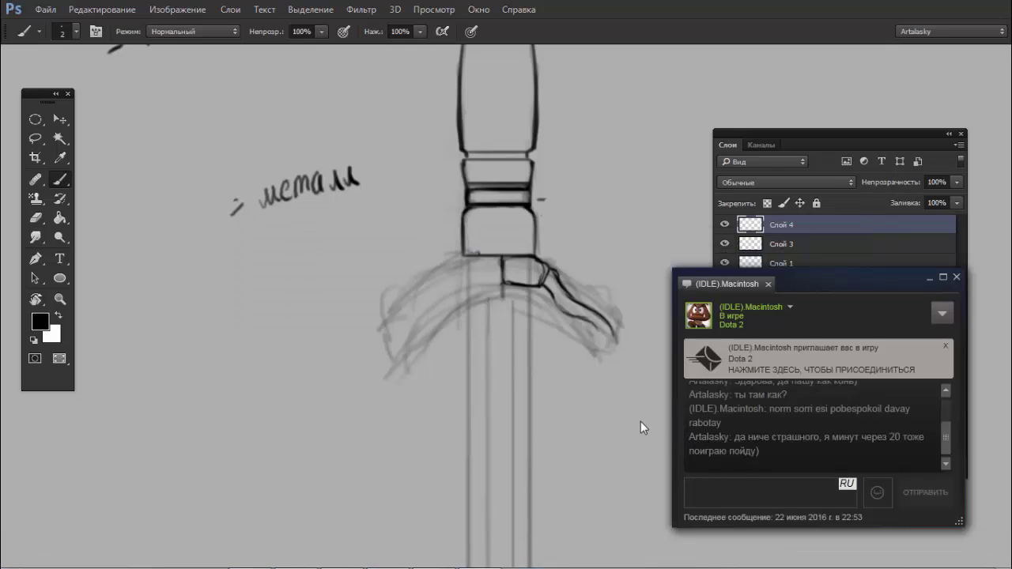
{"action": "type", "text": "положе"}
{"action": "key", "text": "BackSpace"}
{"action": "key", "text": "BackSpace"}
{"action": "key", "text": "BackSpace"}
{"action": "type", "text": "по"}
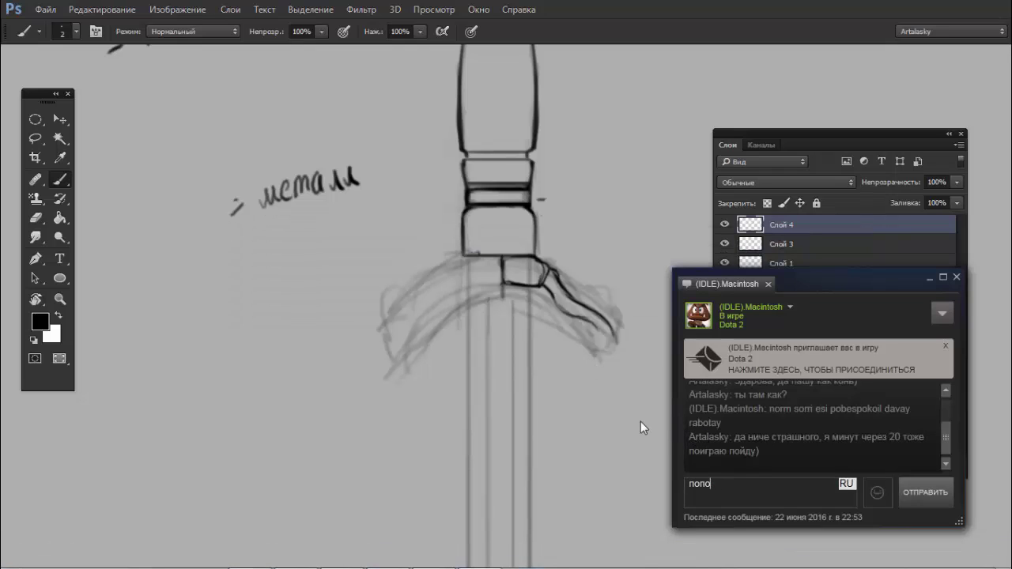
{"action": "type", "text": "зже"}
{"action": "key", "text": "Return"}
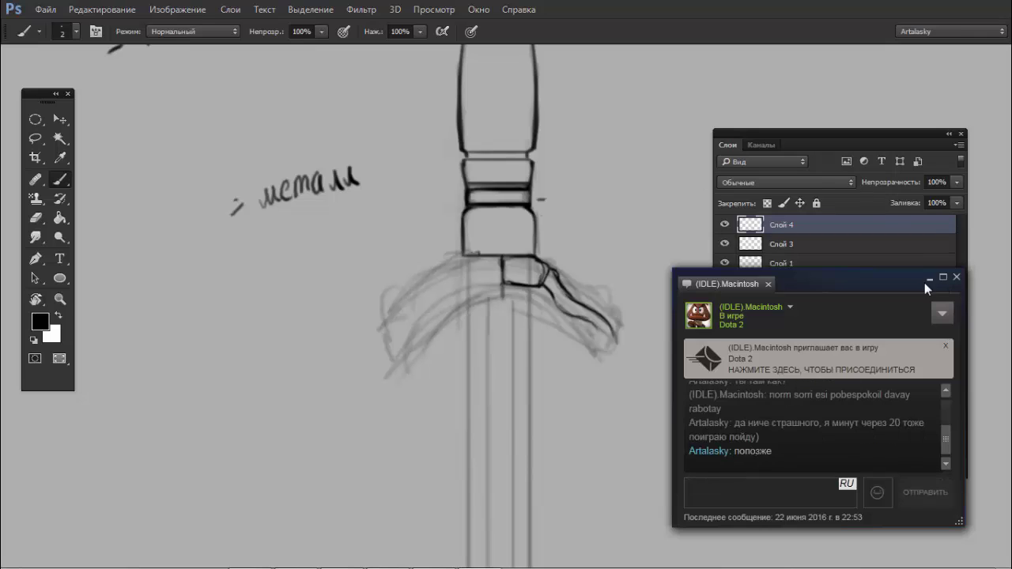
{"action": "left_click", "coordinate": [929, 277]}
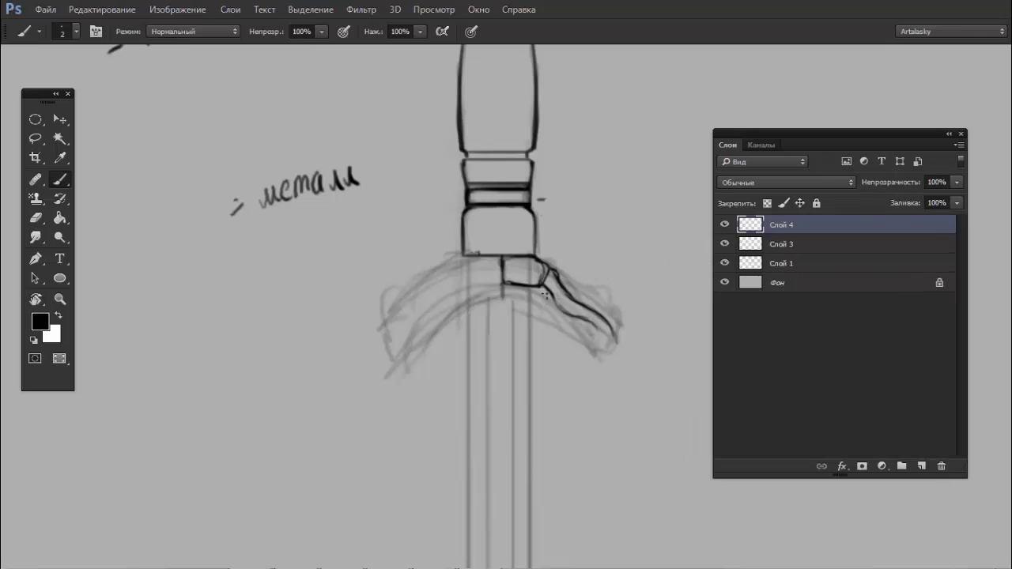
- Ink the crossguard's right arm curling down into a thickened hook
{"action": "left_click_drag", "start_coordinate": [589, 322], "coordinate": [593, 327]}
{"action": "left_click_drag", "start_coordinate": [564, 313], "coordinate": [585, 342]}
{"action": "mouse_move", "coordinate": [604, 354]}
{"action": "left_mouse_down"}
{"action": "mouse_move", "coordinate": [586, 351]}
{"action": "mouse_move", "coordinate": [604, 354]}
{"action": "left_mouse_up"}
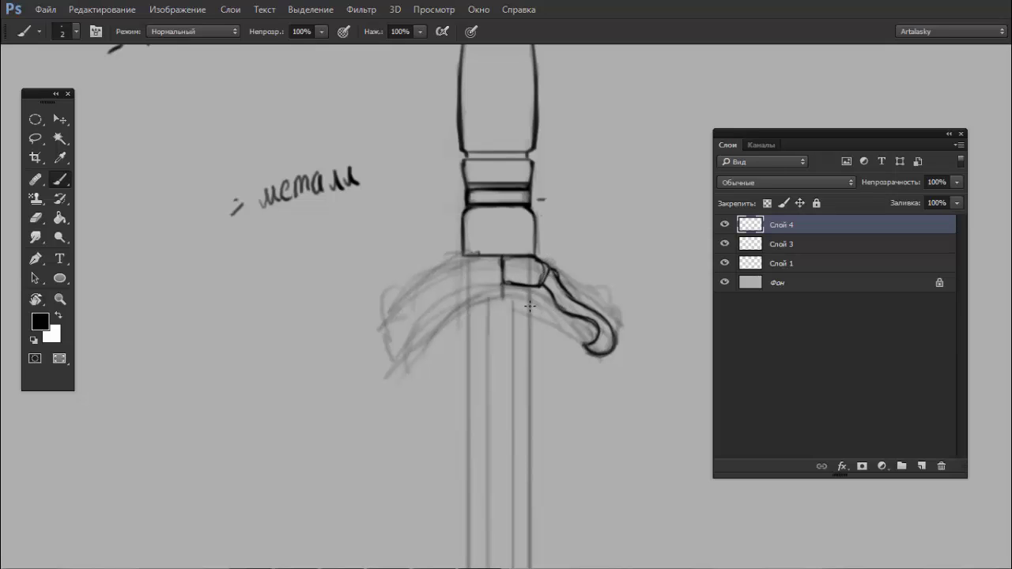
{"action": "scroll", "coordinate": [553, 291], "scroll_direction": "down", "scroll_amount": 3}
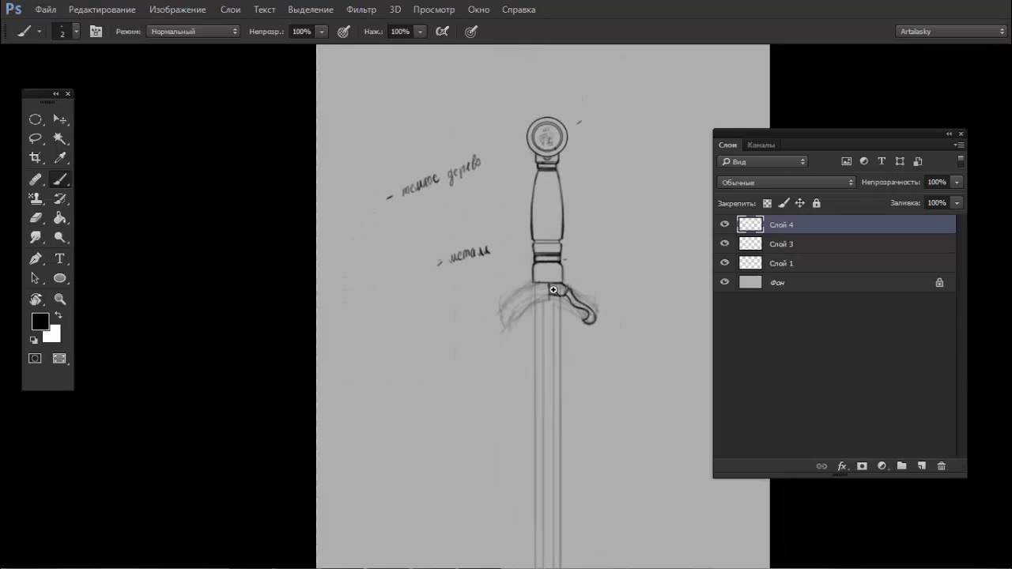
{"action": "scroll", "coordinate": [553, 291], "scroll_direction": "up", "scroll_amount": 3}
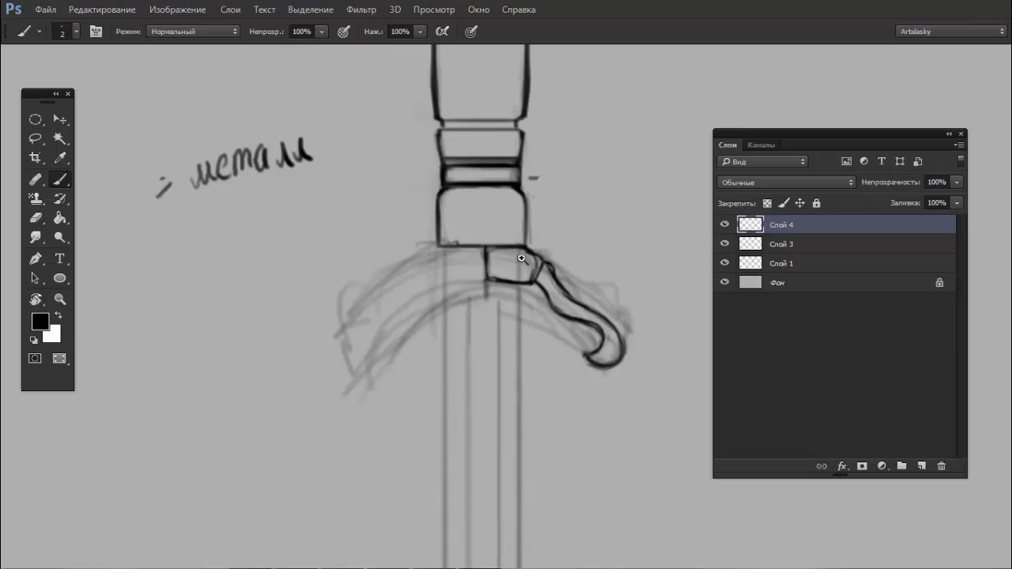
{"action": "scroll", "coordinate": [518, 265], "scroll_direction": "down", "scroll_amount": 2}
{"action": "scroll", "coordinate": [512, 273], "scroll_direction": "up", "scroll_amount": 1}
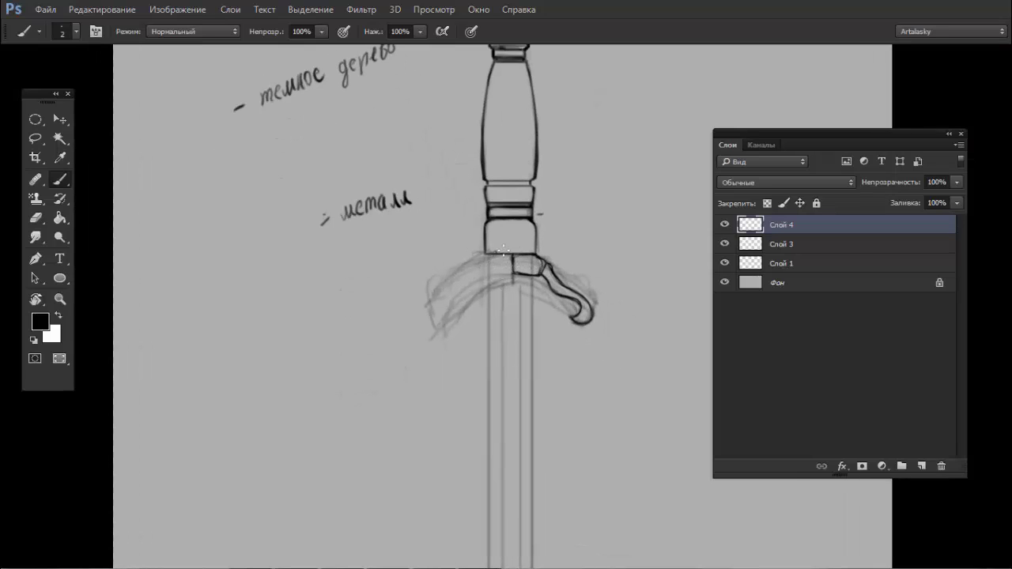
{"action": "scroll", "coordinate": [490, 253], "scroll_direction": "up", "scroll_amount": 1}
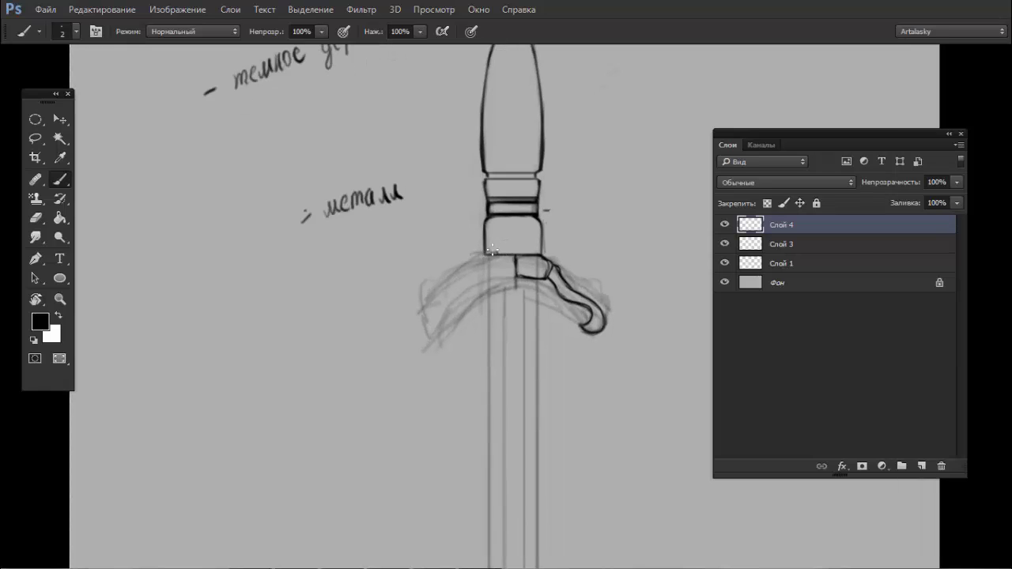
- Ink the collar's bottom edge, erasing the stray line beneath it with a smaller eraser
{"action": "left_click_drag", "start_coordinate": [487, 253], "coordinate": [549, 253]}
{"action": "scroll", "coordinate": [490, 252], "scroll_direction": "up", "scroll_amount": 1}
{"action": "scroll", "coordinate": [486, 255], "scroll_direction": "up", "scroll_amount": 1}
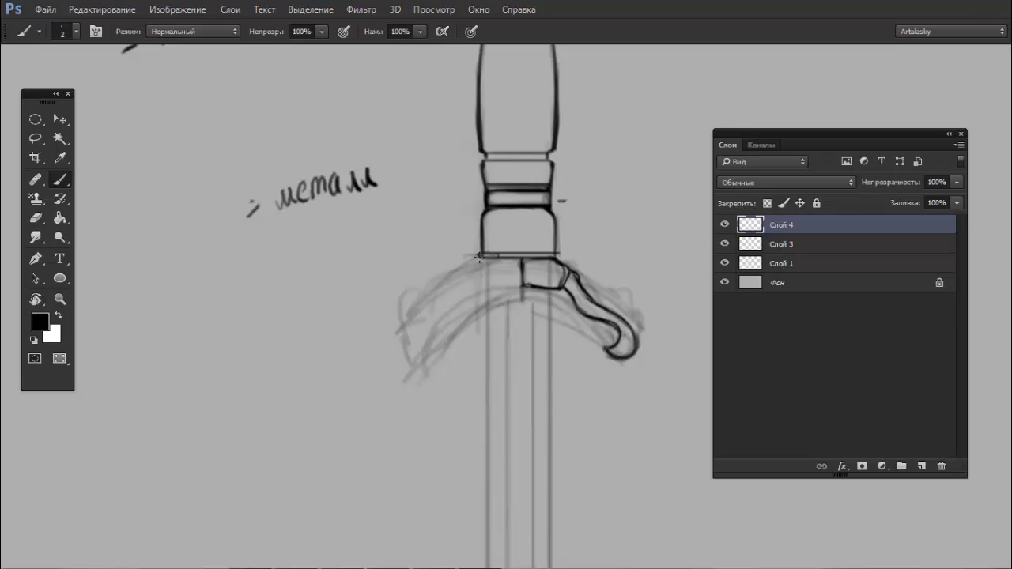
{"action": "scroll", "coordinate": [526, 266], "scroll_direction": "up", "scroll_amount": 2}
{"action": "key", "text": "e"}
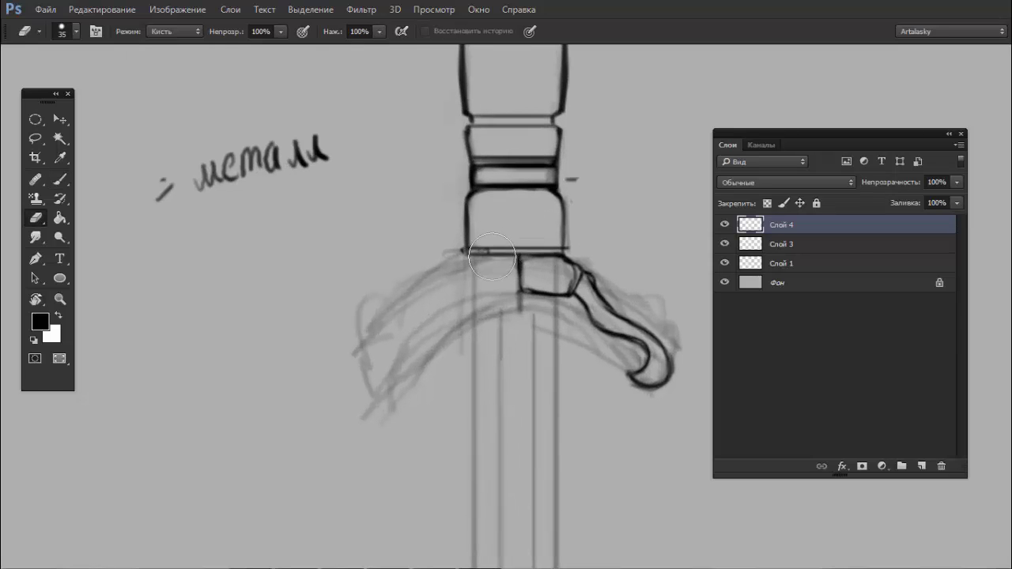
{"action": "key", "text": "bracketleft"}
{"action": "key", "text": "bracketleft"}
{"action": "key", "text": "bracketleft"}
{"action": "left_click_drag", "start_coordinate": [464, 252], "coordinate": [558, 251]}
{"action": "key", "text": "b"}
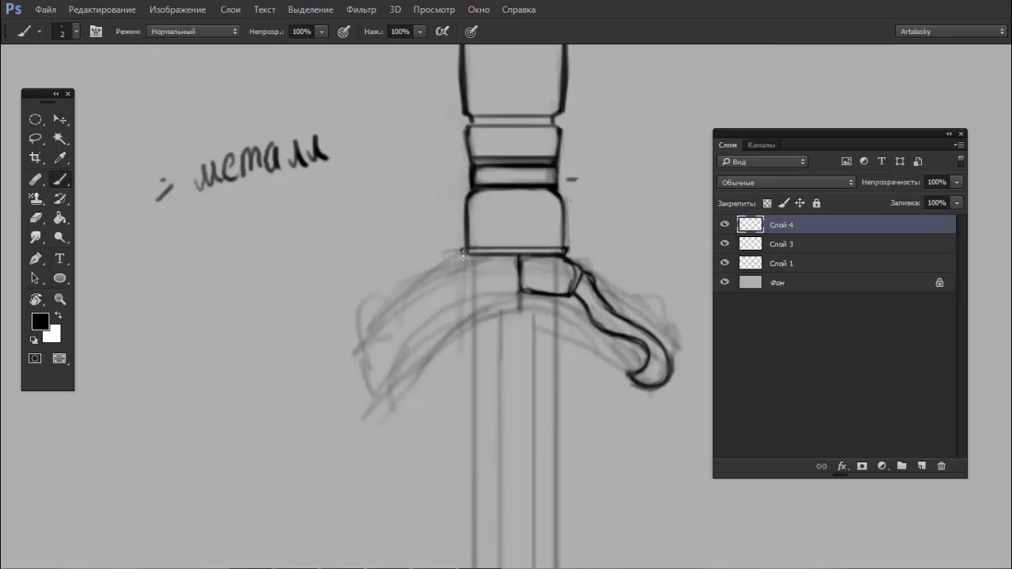
{"action": "left_click", "coordinate": [464, 252]}
{"action": "mouse_move", "coordinate": [464, 250]}
{"action": "left_mouse_down"}
{"action": "mouse_move", "coordinate": [565, 248]}
{"action": "mouse_move", "coordinate": [467, 255]}
{"action": "left_mouse_up"}
- Draw a dark arc along the crossguard's left arm, discarding a loose collar ellipse
{"action": "scroll", "coordinate": [556, 223], "scroll_direction": "down", "scroll_amount": 1}
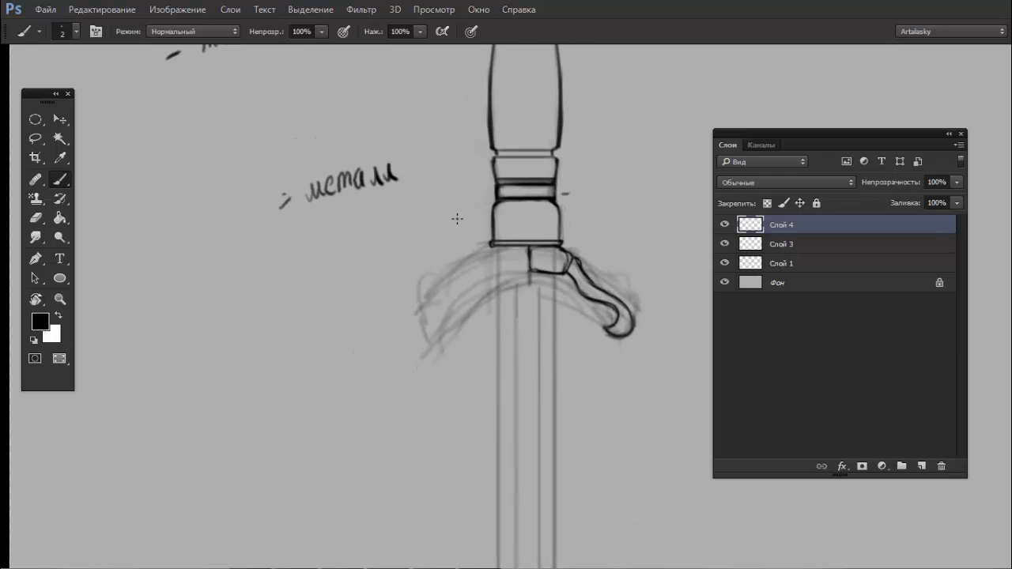
{"action": "left_click_drag", "start_coordinate": [524, 201], "coordinate": [489, 264]}
{"action": "mouse_move", "coordinate": [446, 229]}
{"action": "left_mouse_down"}
{"action": "mouse_move", "coordinate": [513, 195]}
{"action": "mouse_move", "coordinate": [441, 263]}
{"action": "left_mouse_up"}
{"action": "key", "text": "ctrl+z"}
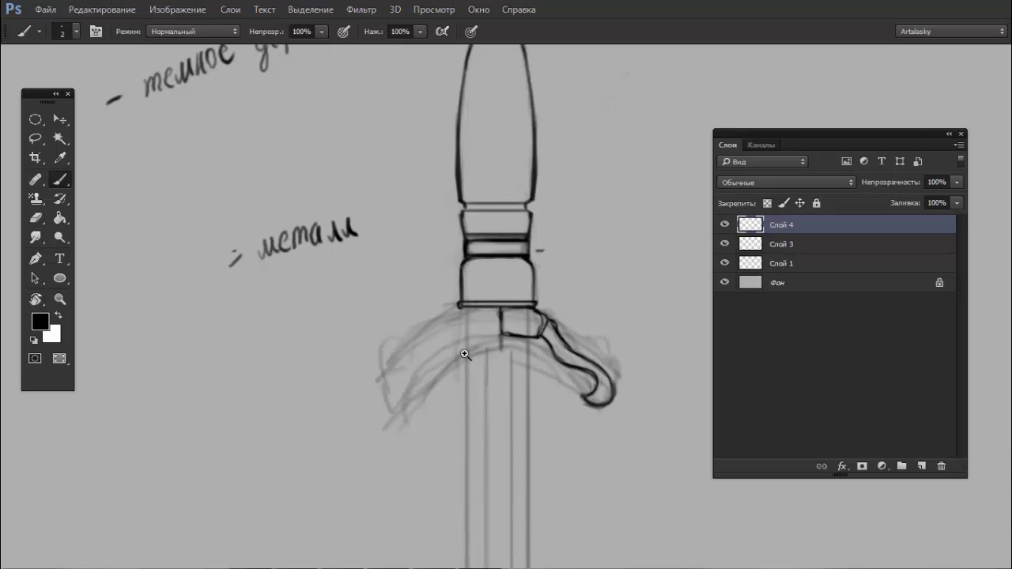
{"action": "scroll", "coordinate": [439, 357], "scroll_direction": "up", "scroll_amount": 3}
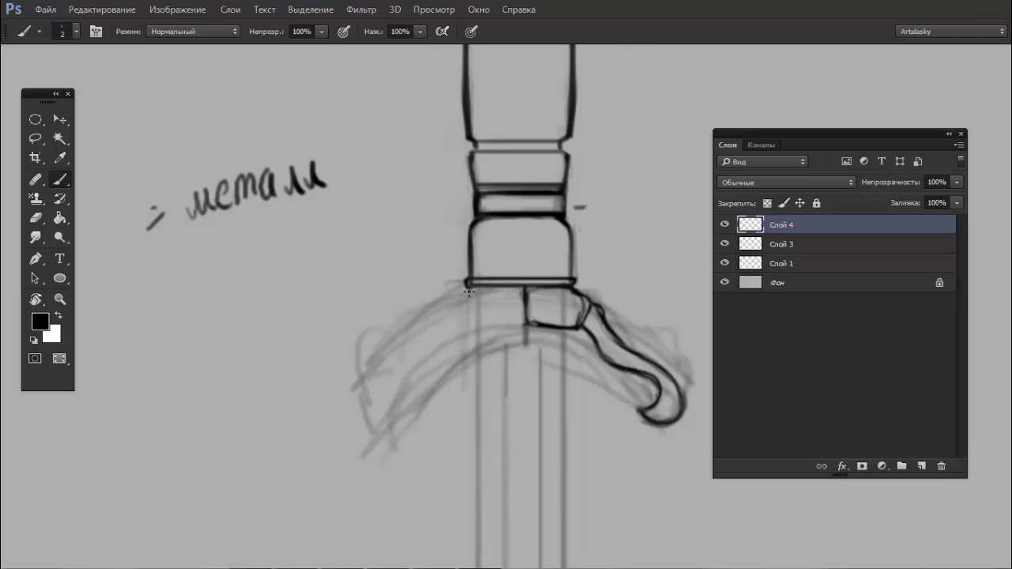
{"action": "mouse_move", "coordinate": [361, 384]}
{"action": "left_mouse_down"}
{"action": "mouse_move", "coordinate": [463, 294]}
{"action": "mouse_move", "coordinate": [348, 392]}
{"action": "left_mouse_up"}
{"action": "key", "text": "ctrl+z"}
{"action": "mouse_move", "coordinate": [401, 326]}
{"action": "left_mouse_down"}
{"action": "mouse_move", "coordinate": [358, 373]}
{"action": "mouse_move", "coordinate": [434, 305]}
{"action": "mouse_move", "coordinate": [377, 346]}
{"action": "mouse_move", "coordinate": [360, 378]}
{"action": "left_mouse_up"}
- Draw the small loop below the collar and extend the left arm into a darkened curl
{"action": "key", "text": "ctrl+0"}
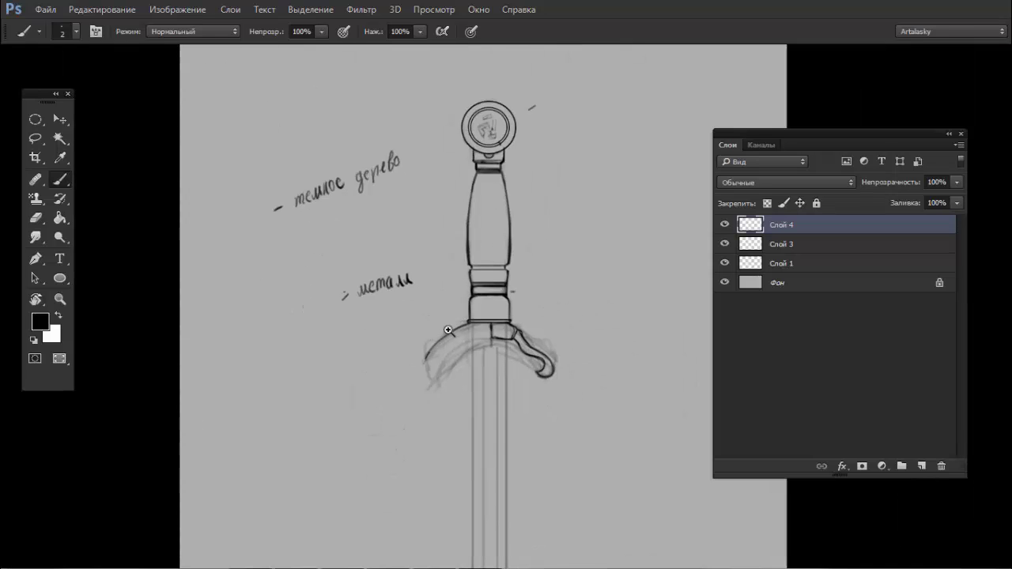
{"action": "key", "text": "ctrl+plus"}
{"action": "left_click", "coordinate": [487, 311]}
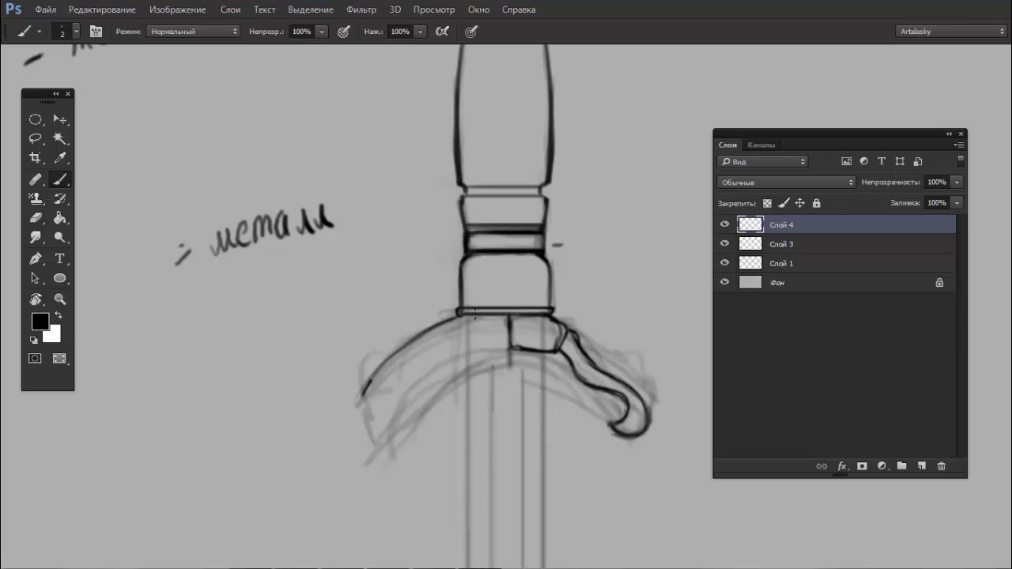
{"action": "mouse_move", "coordinate": [485, 323]}
{"action": "left_mouse_down"}
{"action": "mouse_move", "coordinate": [503, 327]}
{"action": "mouse_move", "coordinate": [506, 316]}
{"action": "mouse_move", "coordinate": [481, 319]}
{"action": "mouse_move", "coordinate": [496, 333]}
{"action": "mouse_move", "coordinate": [507, 317]}
{"action": "mouse_move", "coordinate": [509, 357]}
{"action": "mouse_move", "coordinate": [525, 365]}
{"action": "mouse_move", "coordinate": [515, 356]}
{"action": "mouse_move", "coordinate": [506, 372]}
{"action": "mouse_move", "coordinate": [517, 362]}
{"action": "mouse_move", "coordinate": [447, 369]}
{"action": "mouse_move", "coordinate": [431, 391]}
{"action": "mouse_move", "coordinate": [425, 439]}
{"action": "left_mouse_up"}
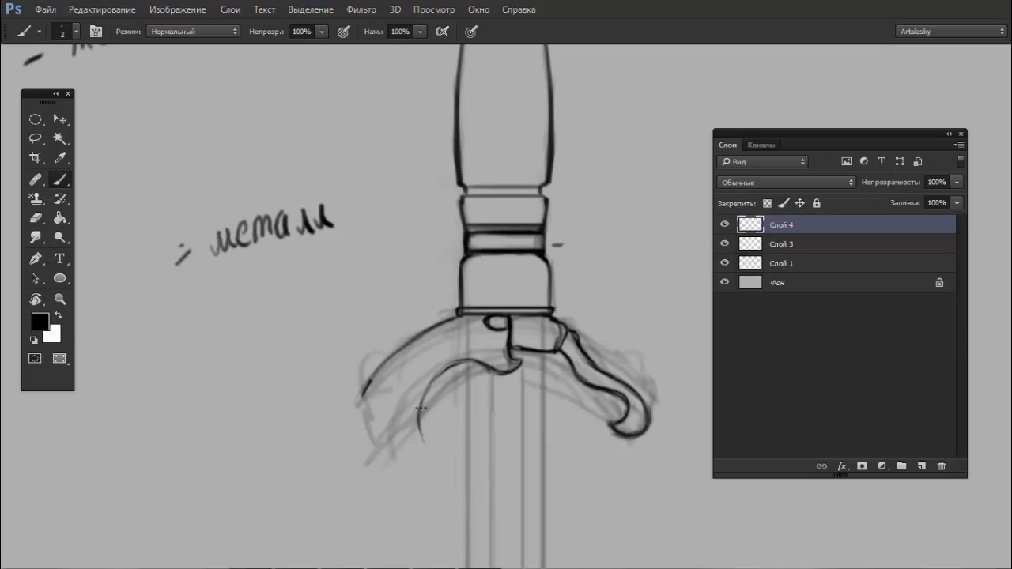
{"action": "left_click_drag", "start_coordinate": [430, 390], "coordinate": [422, 439]}
{"action": "mouse_move", "coordinate": [394, 434]}
{"action": "left_mouse_down"}
{"action": "mouse_move", "coordinate": [364, 408]}
{"action": "mouse_move", "coordinate": [427, 441]}
{"action": "left_mouse_up"}
{"action": "mouse_move", "coordinate": [427, 383]}
{"action": "left_mouse_down"}
{"action": "mouse_move", "coordinate": [344, 366]}
{"action": "mouse_move", "coordinate": [464, 363]}
{"action": "left_mouse_up"}
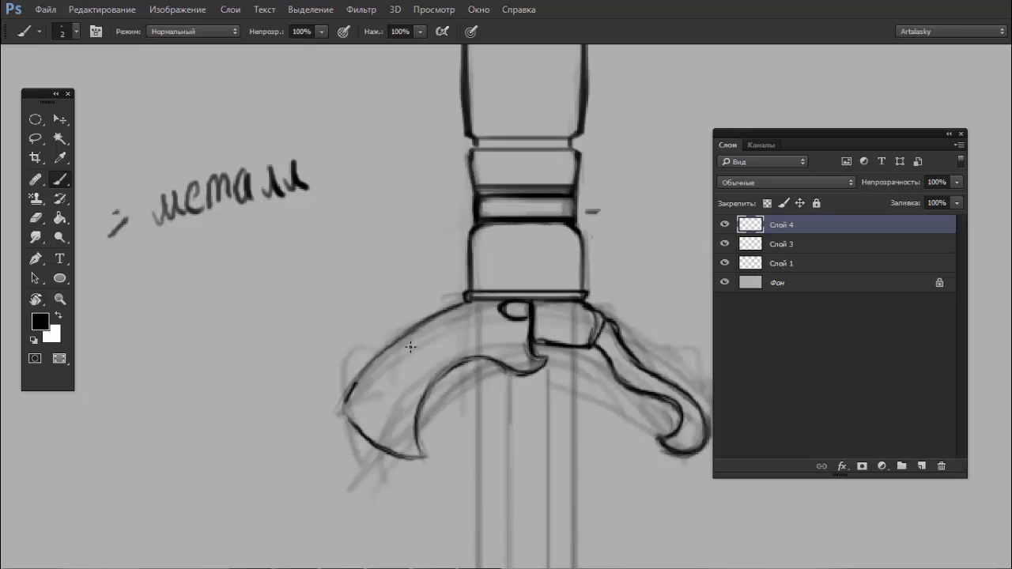
- Ink the left arm's outer and inner curves in bold and close off its tip
{"action": "mouse_move", "coordinate": [357, 428]}
{"action": "left_mouse_down"}
{"action": "mouse_move", "coordinate": [343, 402]}
{"action": "mouse_move", "coordinate": [411, 324]}
{"action": "left_mouse_up"}
{"action": "left_click_drag", "start_coordinate": [360, 372], "coordinate": [421, 327]}
{"action": "left_click_drag", "start_coordinate": [521, 301], "coordinate": [500, 301]}
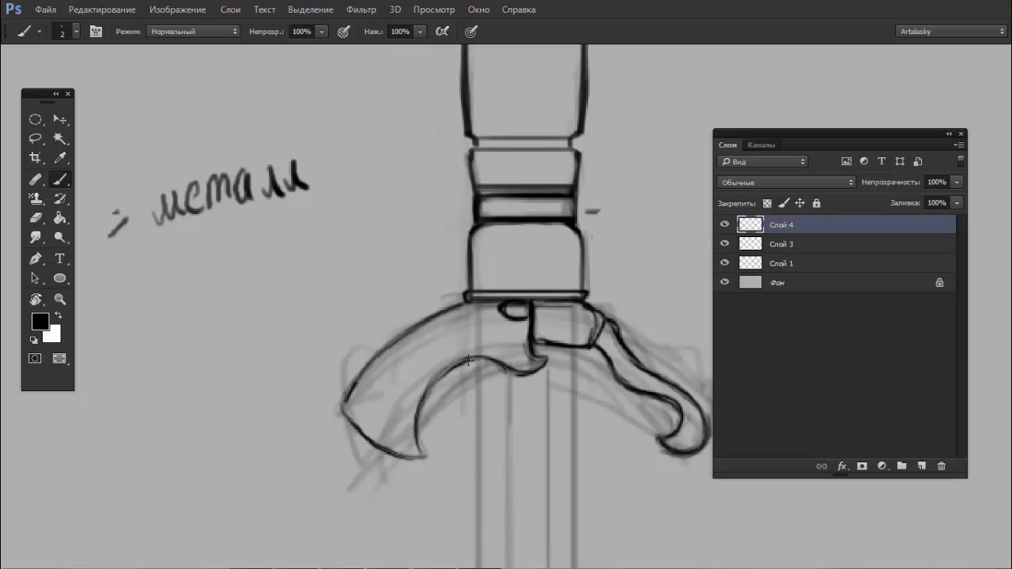
{"action": "left_click_drag", "start_coordinate": [473, 357], "coordinate": [426, 405]}
{"action": "left_click_drag", "start_coordinate": [425, 345], "coordinate": [354, 417]}
{"action": "mouse_move", "coordinate": [380, 377]}
{"action": "left_mouse_down"}
{"action": "mouse_move", "coordinate": [473, 317]}
{"action": "mouse_move", "coordinate": [525, 324]}
{"action": "mouse_move", "coordinate": [506, 331]}
{"action": "mouse_move", "coordinate": [528, 329]}
{"action": "mouse_move", "coordinate": [534, 357]}
{"action": "mouse_move", "coordinate": [554, 362]}
{"action": "mouse_move", "coordinate": [542, 368]}
{"action": "mouse_move", "coordinate": [558, 346]}
{"action": "mouse_move", "coordinate": [519, 378]}
{"action": "mouse_move", "coordinate": [486, 362]}
{"action": "mouse_move", "coordinate": [442, 381]}
{"action": "mouse_move", "coordinate": [448, 370]}
{"action": "left_mouse_up"}
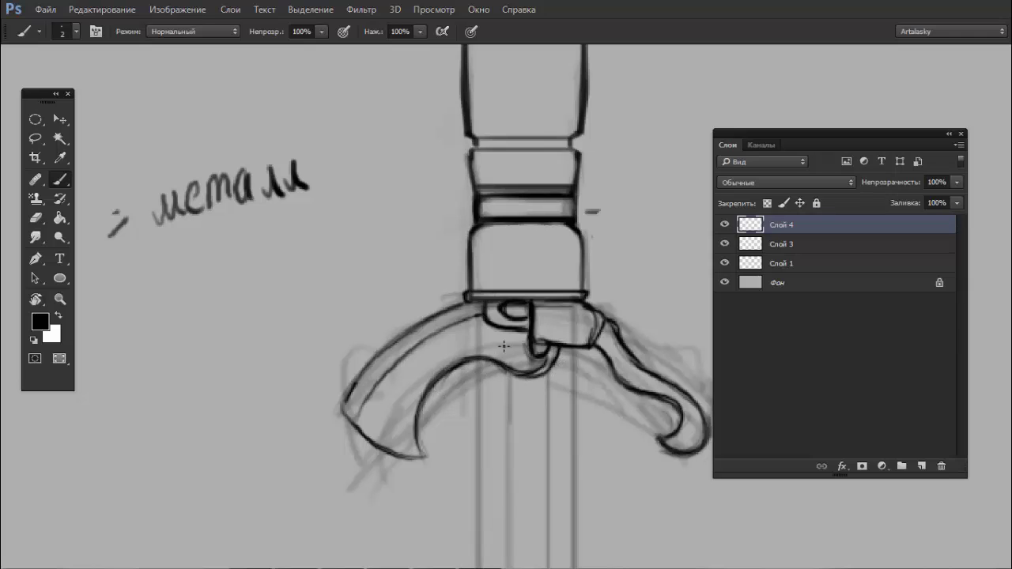
- Thin the dark curve under the grip and touch up the lines nearby
{"action": "key", "text": "e"}
{"action": "mouse_move", "coordinate": [532, 367]}
{"action": "left_mouse_down"}
{"action": "mouse_move", "coordinate": [552, 356]}
{"action": "mouse_move", "coordinate": [505, 372]}
{"action": "mouse_move", "coordinate": [534, 369]}
{"action": "left_mouse_up"}
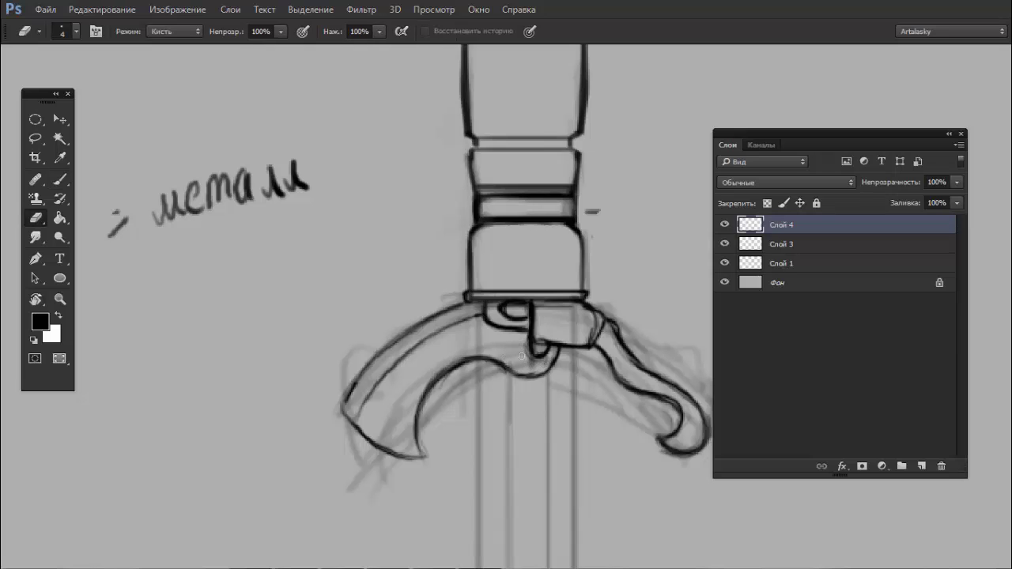
{"action": "key", "text": "b"}
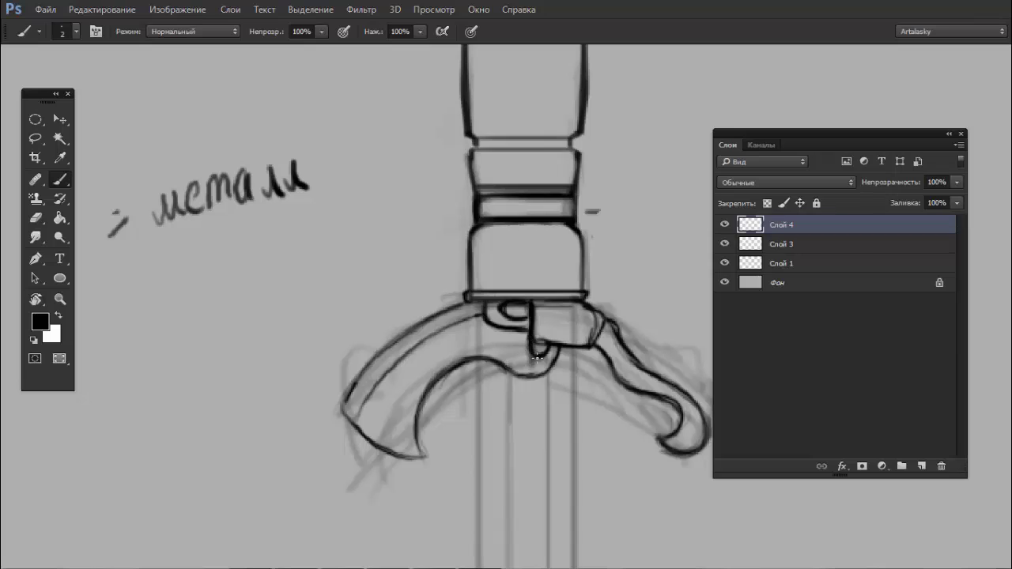
{"action": "left_click_drag", "start_coordinate": [537, 342], "coordinate": [542, 346]}
{"action": "left_click_drag", "start_coordinate": [535, 356], "coordinate": [468, 406]}
{"action": "key", "text": "ctrl+z"}
{"action": "key", "text": "e"}
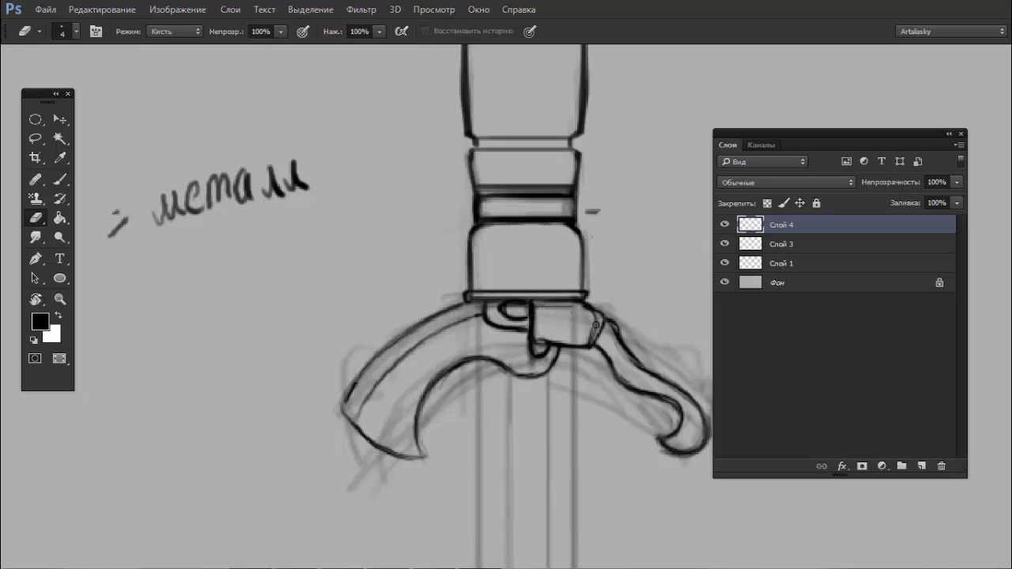
{"action": "key", "text": "b"}
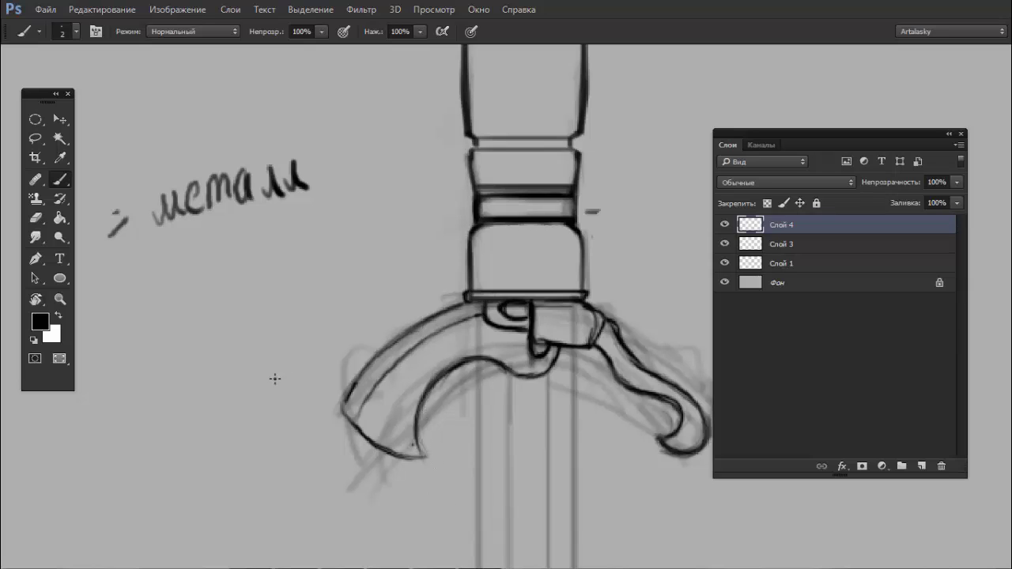
- Try the 250 px soft and 9 px hard brush presets with test dots and strokes near the guard
{"action": "right_click", "coordinate": [312, 343]}
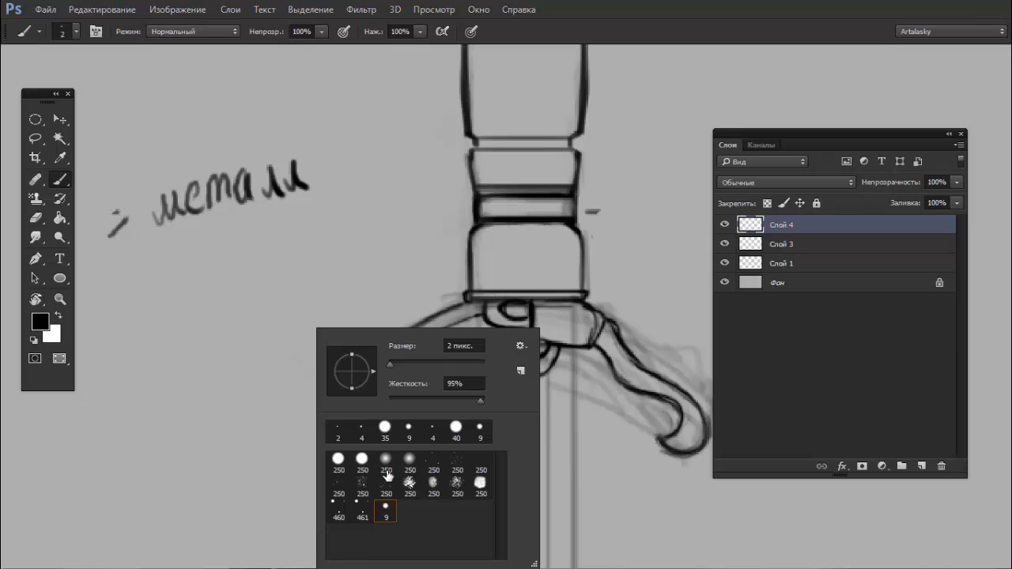
{"action": "left_click", "coordinate": [386, 460]}
{"action": "key", "text": "Return"}
{"action": "right_click", "coordinate": [354, 340]}
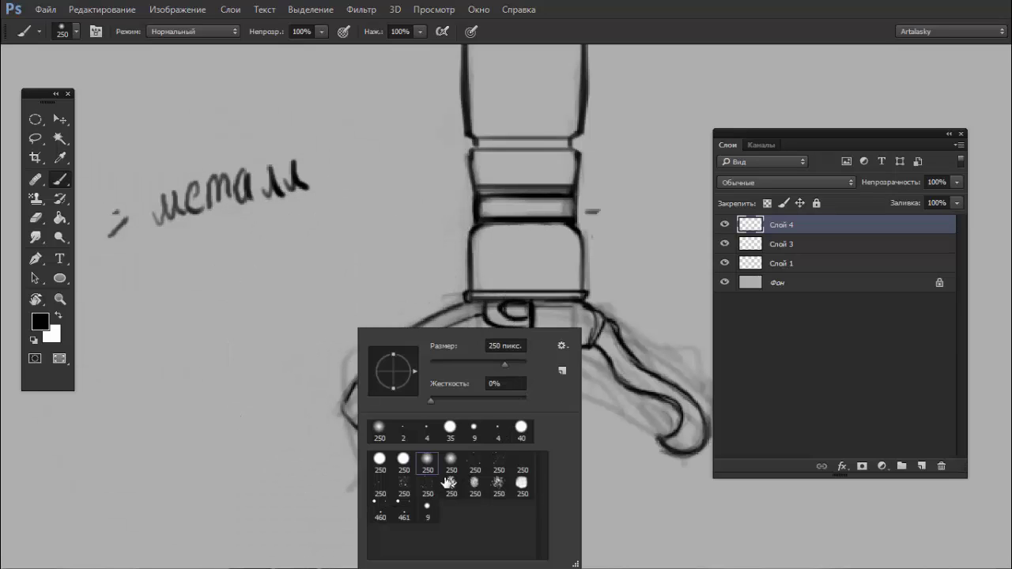
{"action": "left_click", "coordinate": [427, 510]}
{"action": "key", "text": "Return"}
{"action": "left_click", "coordinate": [321, 328]}
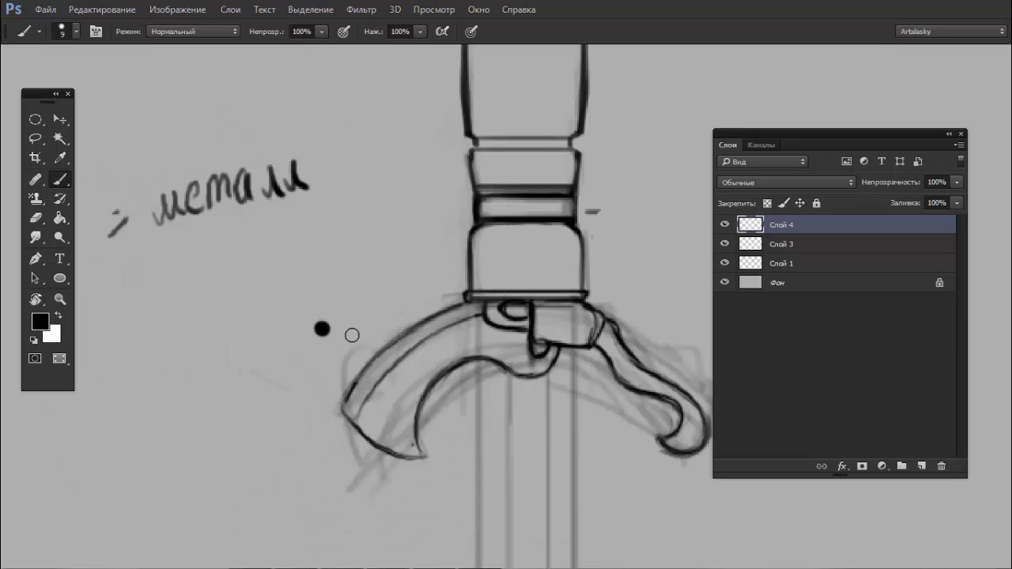
{"action": "left_click_drag", "start_coordinate": [266, 309], "coordinate": [326, 373]}
{"action": "mouse_move", "coordinate": [268, 277]}
{"action": "left_mouse_down"}
{"action": "mouse_move", "coordinate": [348, 264]}
{"action": "mouse_move", "coordinate": [308, 300]}
{"action": "left_mouse_up"}
- Undo the trial marks, then test the 9 px brush and undo those strokes
{"action": "right_click", "coordinate": [350, 267]}
{"action": "left_click", "coordinate": [404, 395]}
{"action": "key", "text": "Return"}
{"action": "key", "text": "ctrl+alt+z"}
{"action": "key", "text": "ctrl+alt+z"}
{"action": "right_click", "coordinate": [368, 294]}
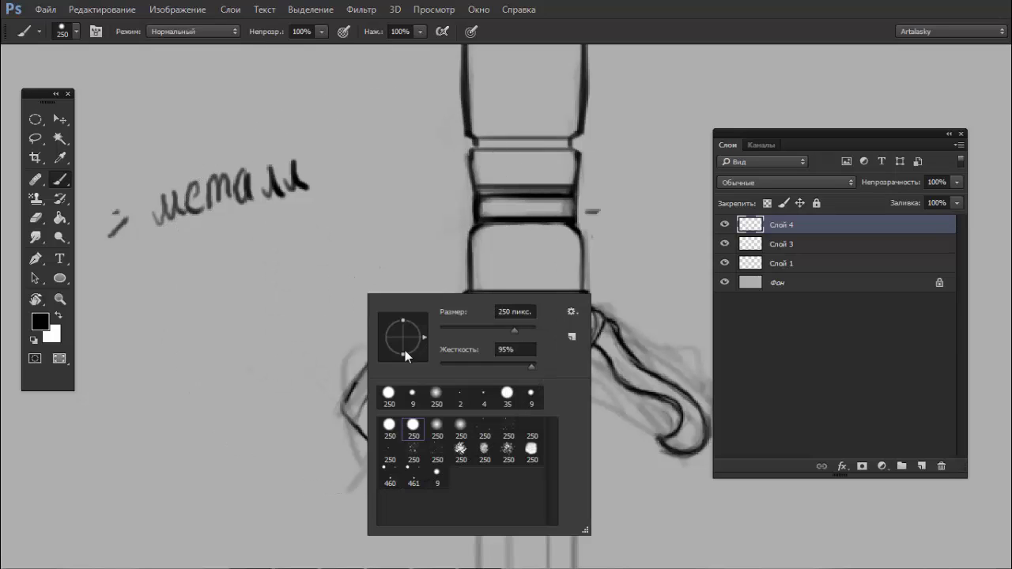
{"action": "left_click", "coordinate": [437, 477]}
{"action": "key", "text": "Return"}
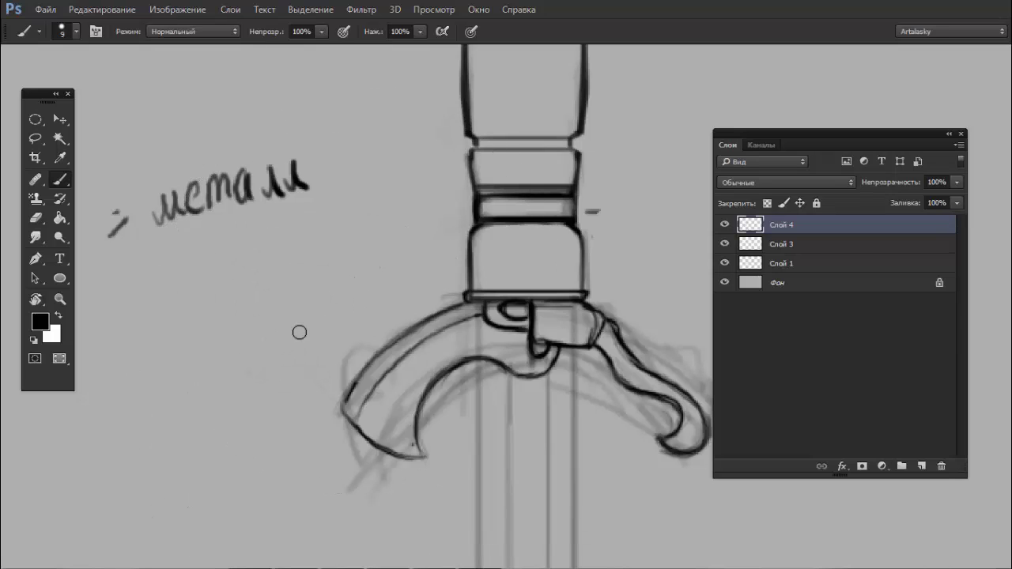
{"action": "left_click_drag", "start_coordinate": [166, 307], "coordinate": [197, 332]}
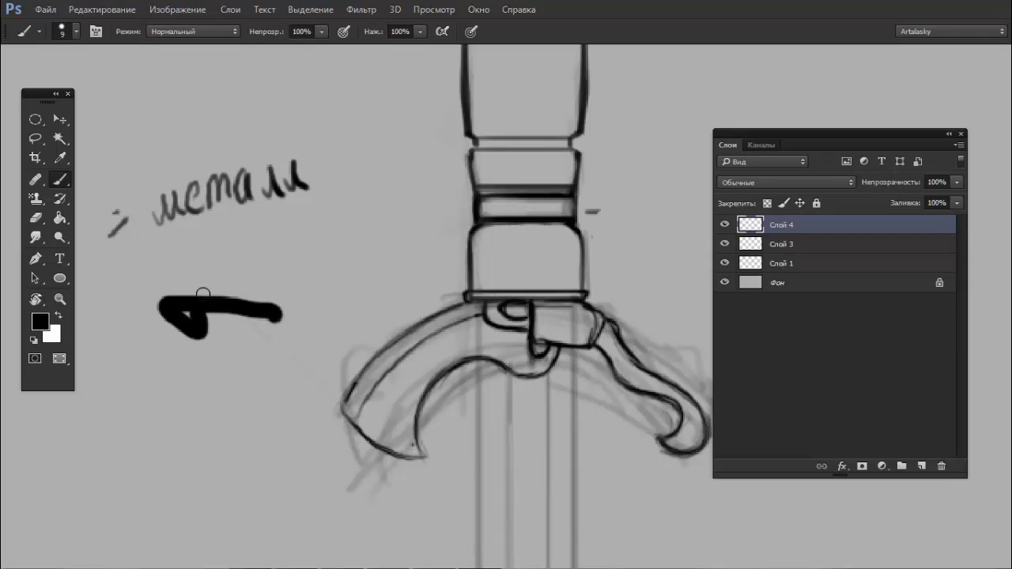
{"action": "key", "text": "ctrl+z"}
{"action": "left_click_drag", "start_coordinate": [298, 314], "coordinate": [385, 277]}
{"action": "key", "text": "ctrl+z"}
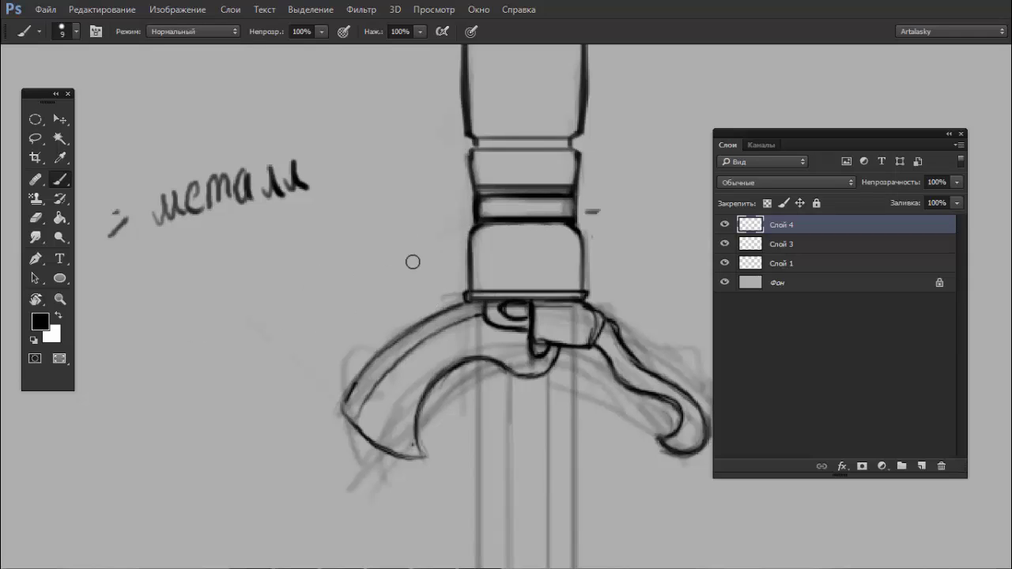
- With a 4 px brush, sharpen the left guard arm, notch it, and draw the round rivet
{"action": "right_click", "coordinate": [427, 274]}
{"action": "left_click_drag", "start_coordinate": [500, 313], "coordinate": [495, 310]}
{"action": "key", "text": "Return"}
{"action": "mouse_move", "coordinate": [411, 449]}
{"action": "left_mouse_down"}
{"action": "mouse_move", "coordinate": [400, 433]}
{"action": "mouse_move", "coordinate": [414, 444]}
{"action": "mouse_move", "coordinate": [419, 387]}
{"action": "mouse_move", "coordinate": [455, 356]}
{"action": "left_mouse_up"}
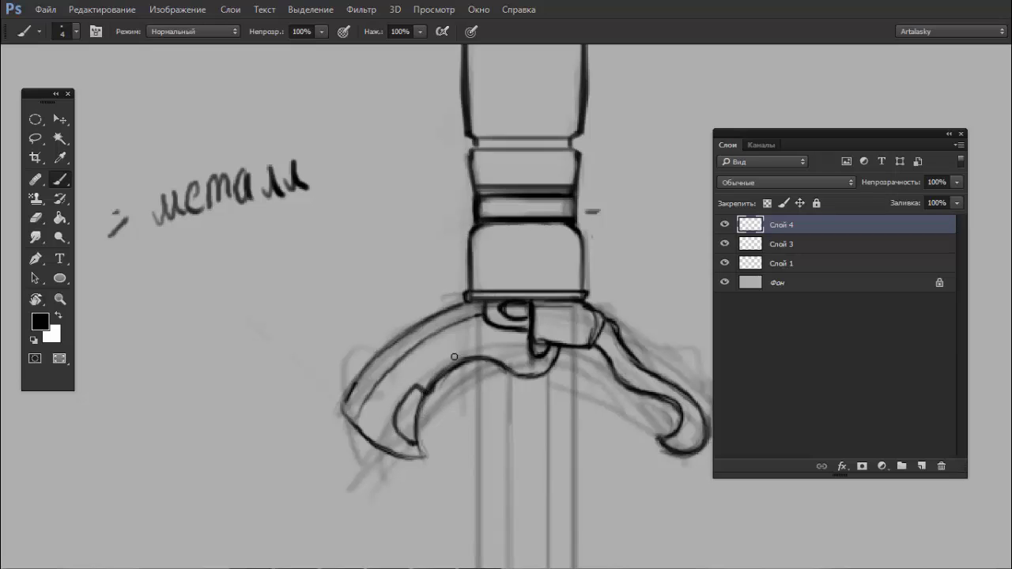
{"action": "left_click_drag", "start_coordinate": [463, 346], "coordinate": [475, 348]}
{"action": "mouse_move", "coordinate": [401, 354]}
{"action": "left_mouse_down"}
{"action": "mouse_move", "coordinate": [368, 354]}
{"action": "mouse_move", "coordinate": [417, 353]}
{"action": "mouse_move", "coordinate": [462, 324]}
{"action": "left_mouse_up"}
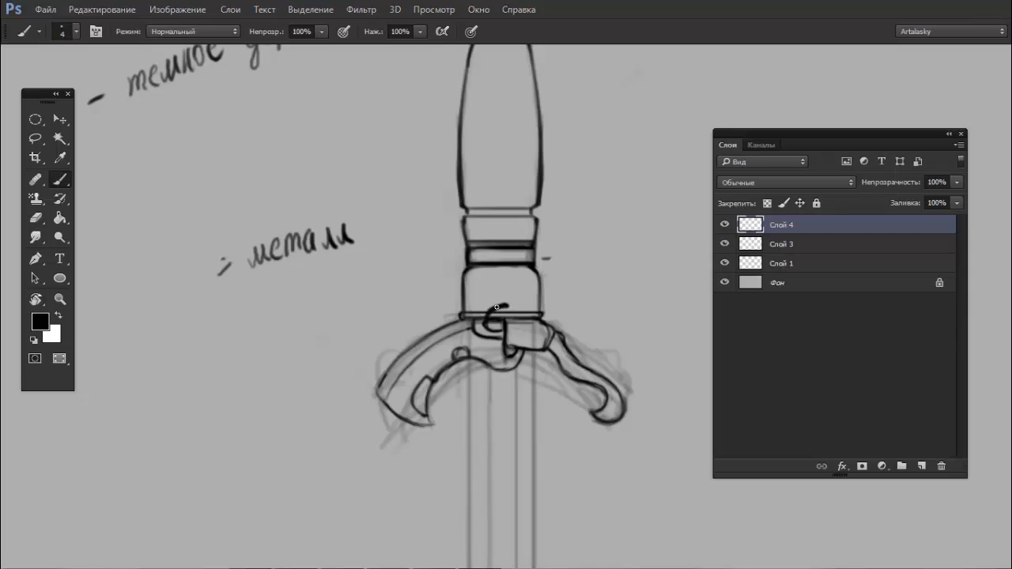
{"action": "left_click_drag", "start_coordinate": [497, 308], "coordinate": [511, 298]}
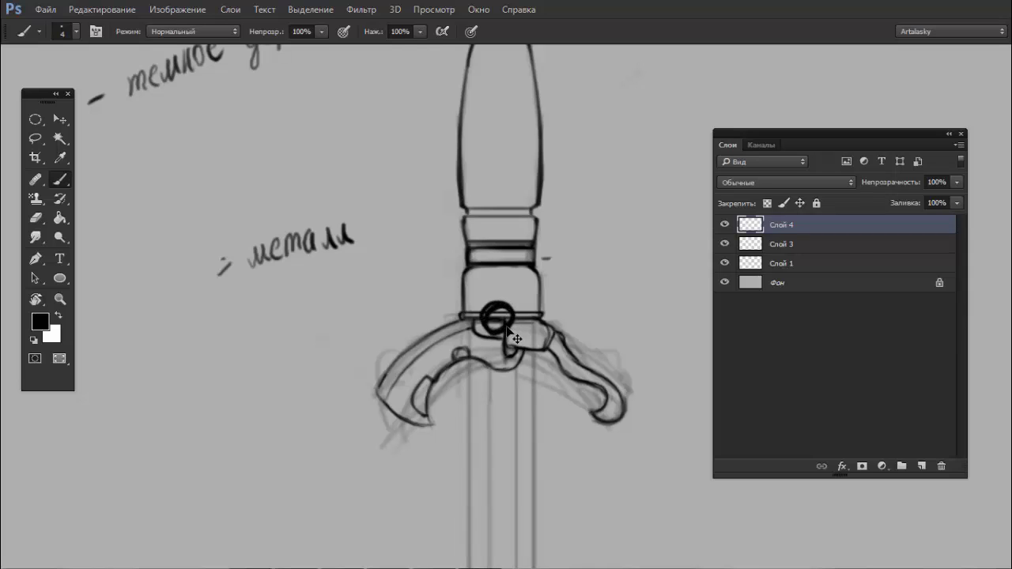
{"action": "key", "text": "e"}
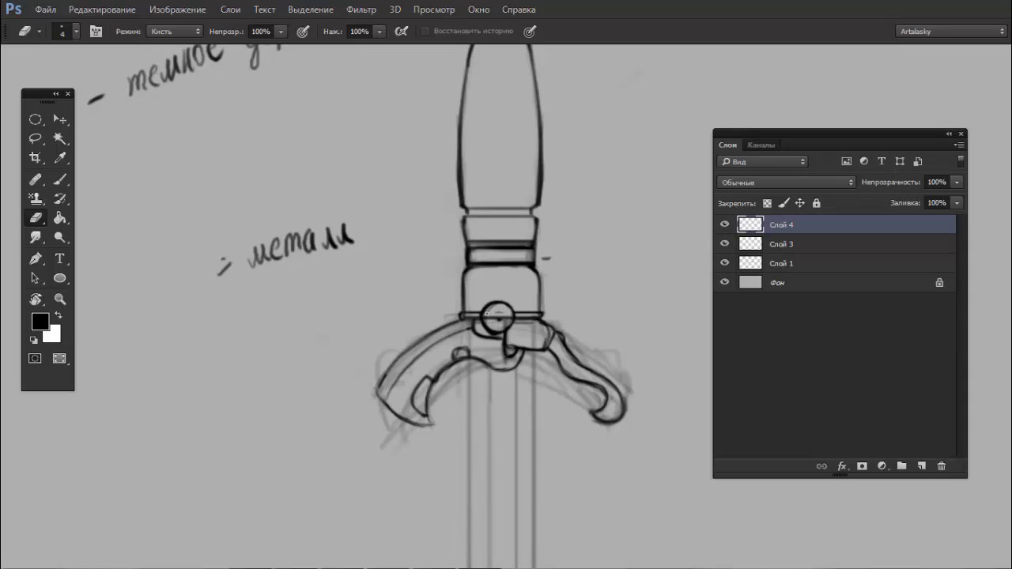
{"action": "key", "text": "b"}
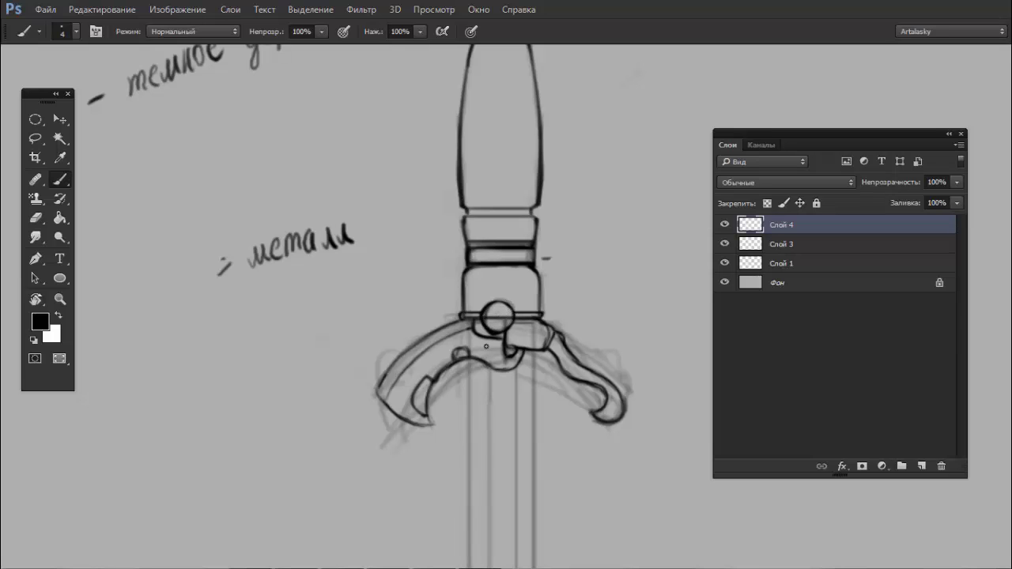
- Outline the rivet's underside and add a short line beside it
{"action": "scroll", "coordinate": [487, 345], "scroll_direction": "up", "scroll_amount": 1, "text": "alt"}
{"action": "scroll", "coordinate": [472, 332], "scroll_direction": "up", "scroll_amount": 1, "text": "alt"}
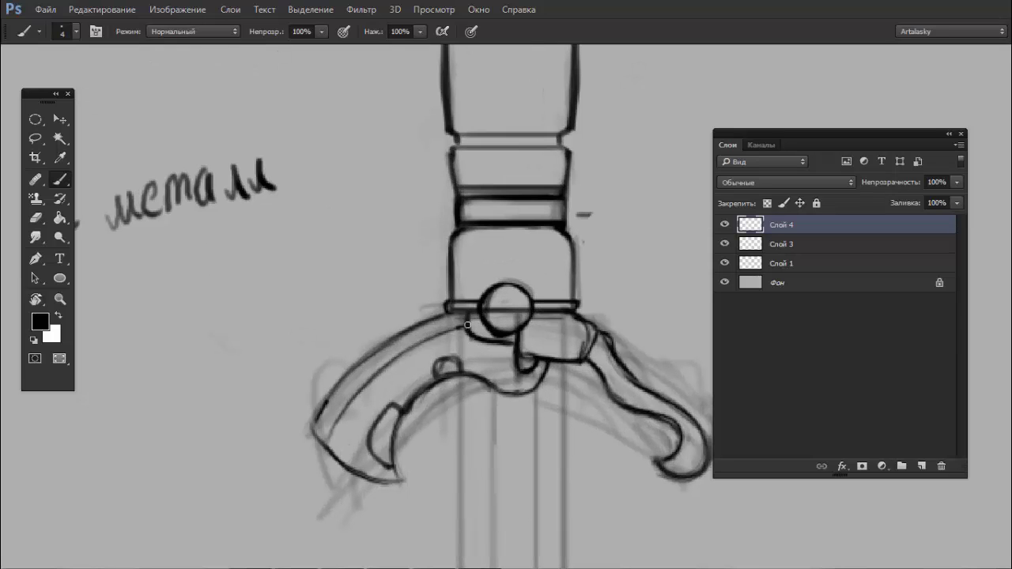
{"action": "mouse_move", "coordinate": [474, 342]}
{"action": "left_mouse_down"}
{"action": "mouse_move", "coordinate": [514, 357]}
{"action": "mouse_move", "coordinate": [492, 337]}
{"action": "left_mouse_up"}
{"action": "key", "text": "e"}
{"action": "key", "text": "b"}
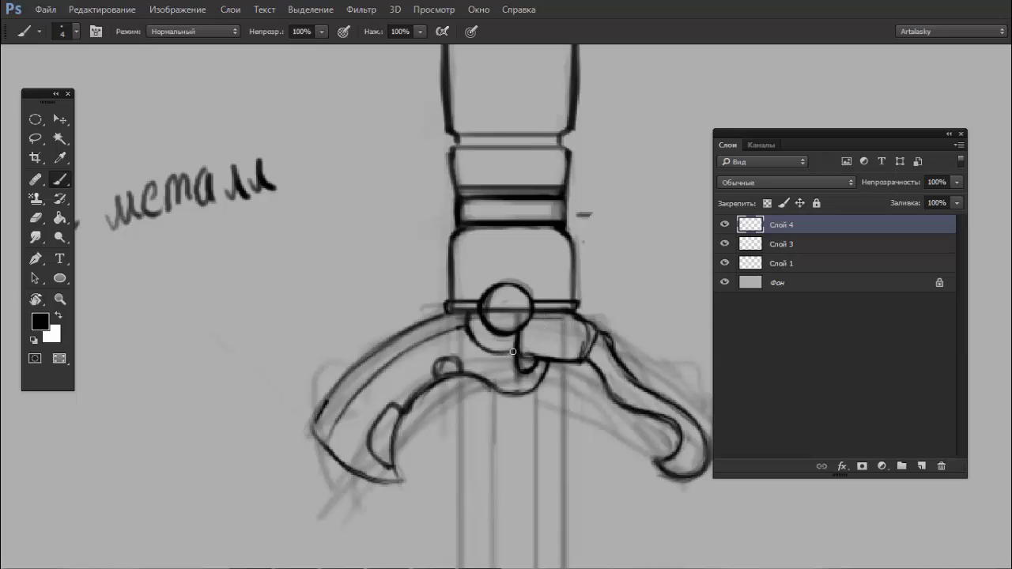
{"action": "mouse_move", "coordinate": [513, 351]}
{"action": "left_mouse_down"}
{"action": "mouse_move", "coordinate": [525, 341]}
{"action": "mouse_move", "coordinate": [526, 357]}
{"action": "mouse_move", "coordinate": [518, 340]}
{"action": "left_mouse_up"}
{"action": "key", "text": "e"}
{"action": "key", "text": "b"}
- Shade the rivet circle with a sampled light grey using a 10 px brush
{"action": "left_click", "coordinate": [509, 300], "text": "alt"}
{"action": "key", "text": "bracketright"}
{"action": "key", "text": "bracketright"}
{"action": "key", "text": "bracketright"}
{"action": "key", "text": "bracketright"}
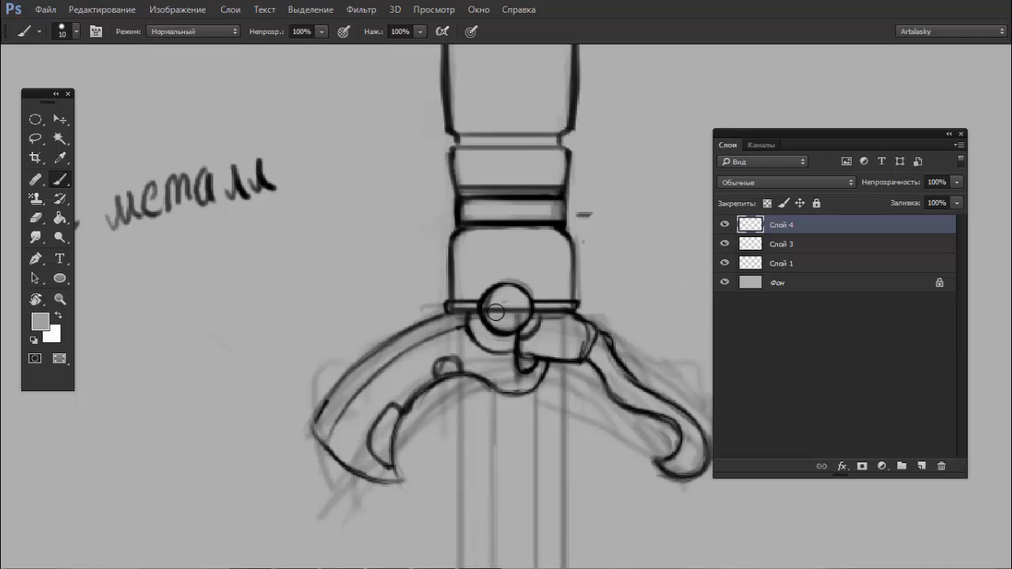
{"action": "left_click", "coordinate": [725, 244]}
{"action": "left_click", "coordinate": [725, 245]}
{"action": "left_click_drag", "start_coordinate": [496, 304], "coordinate": [516, 315]}
{"action": "key", "text": "e"}
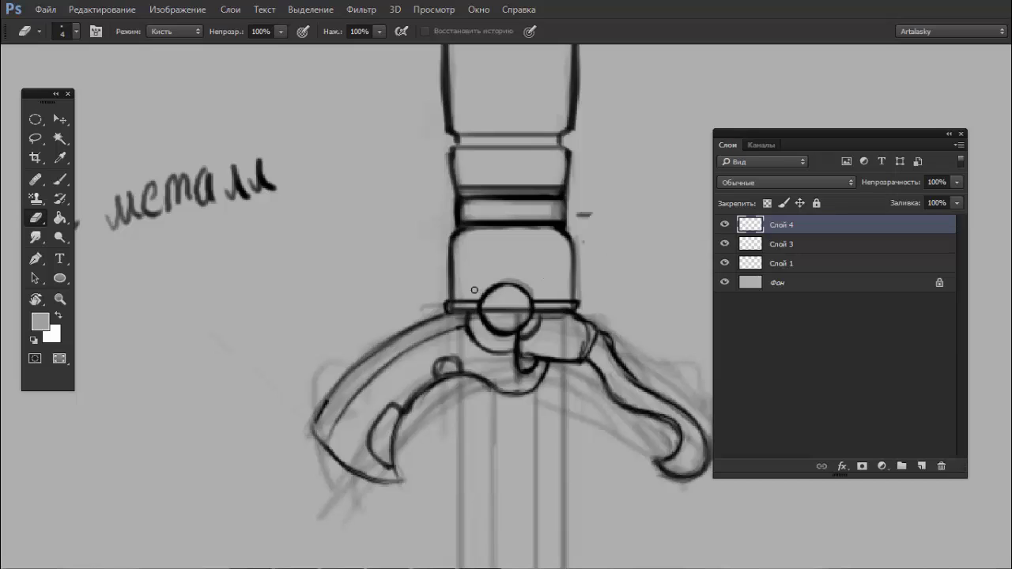
{"action": "key", "text": "b"}
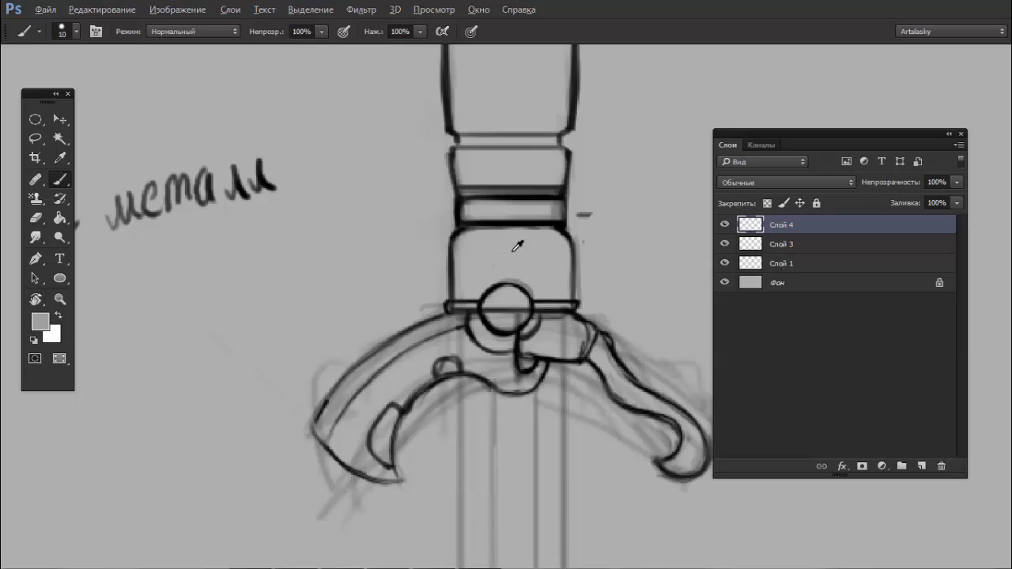
{"action": "key", "text": "alt"}
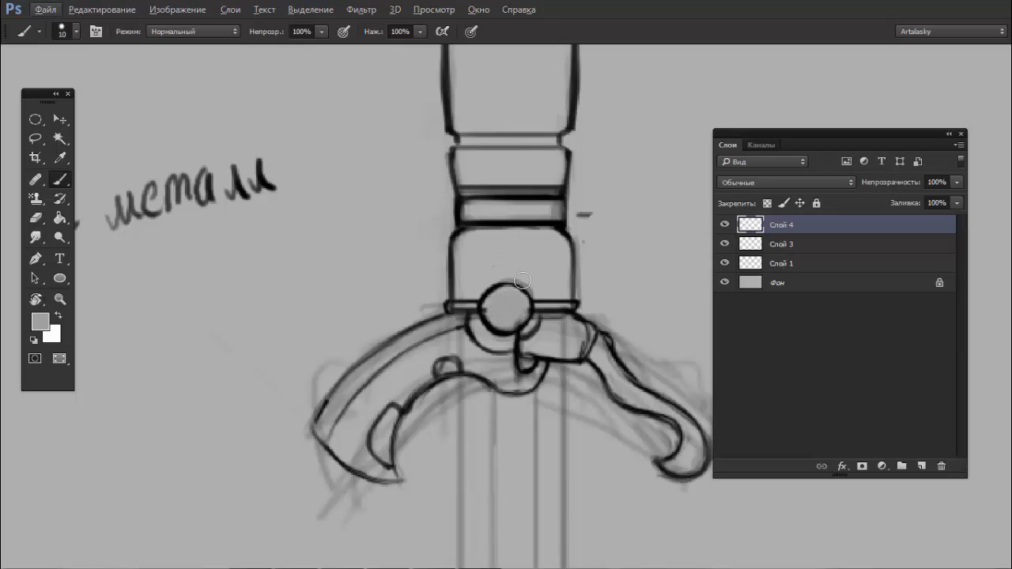
{"action": "key", "text": "alt"}
{"action": "left_click_drag", "start_coordinate": [513, 312], "coordinate": [501, 297]}
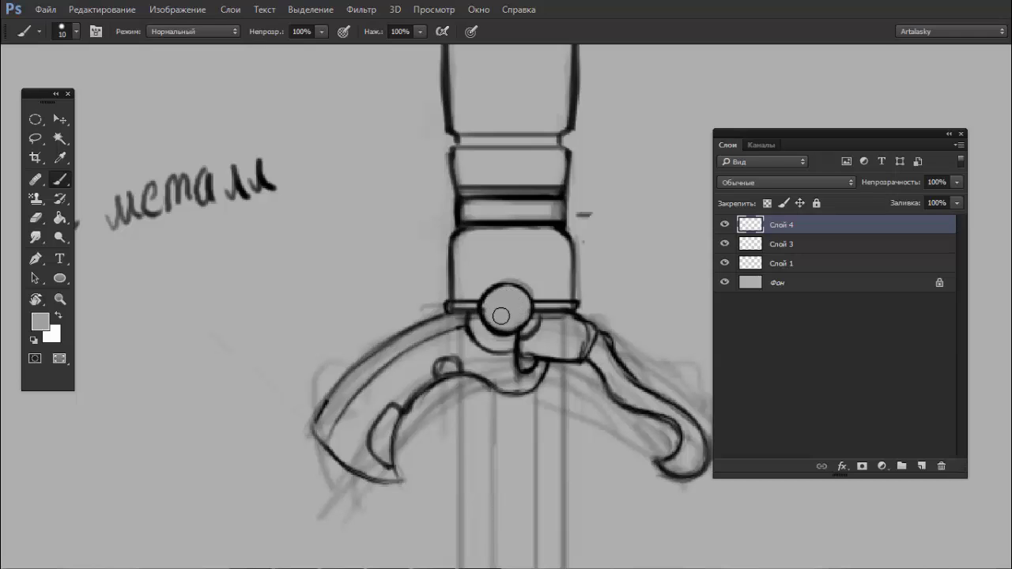
- In black at 4 px, draw a line along the langet's edge and trim it
{"action": "key", "text": "d"}
{"action": "key", "text": "bracketleft"}
{"action": "key", "text": "bracketleft"}
{"action": "key", "text": "bracketleft"}
{"action": "key", "text": "bracketleft"}
{"action": "key", "text": "bracketleft"}
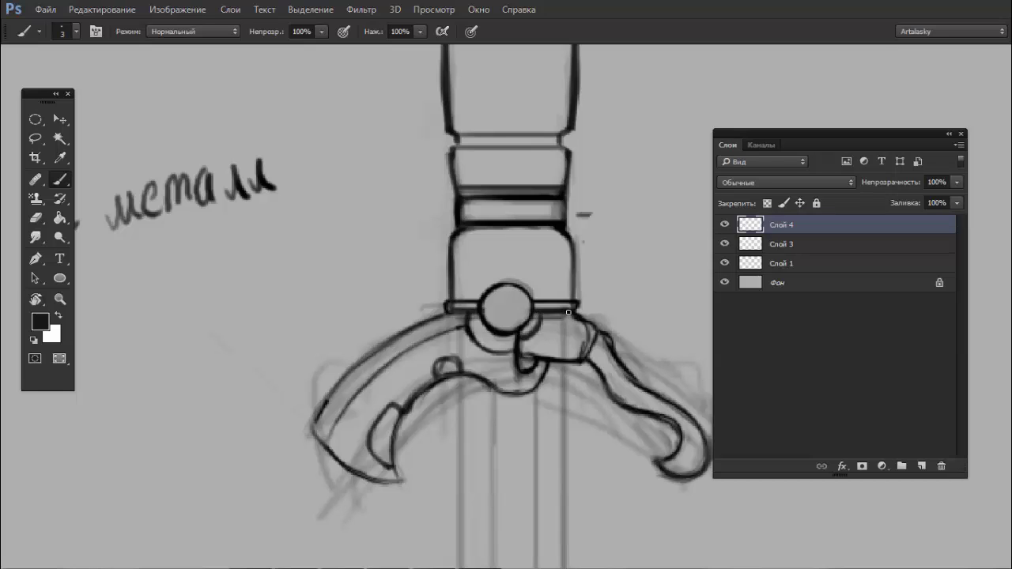
{"action": "left_click_drag", "start_coordinate": [579, 358], "coordinate": [582, 322]}
{"action": "key", "text": "e"}
{"action": "left_click_drag", "start_coordinate": [590, 336], "coordinate": [585, 354]}
{"action": "key", "text": "b"}
{"action": "key", "text": "e"}
{"action": "left_click_drag", "start_coordinate": [593, 331], "coordinate": [596, 341]}
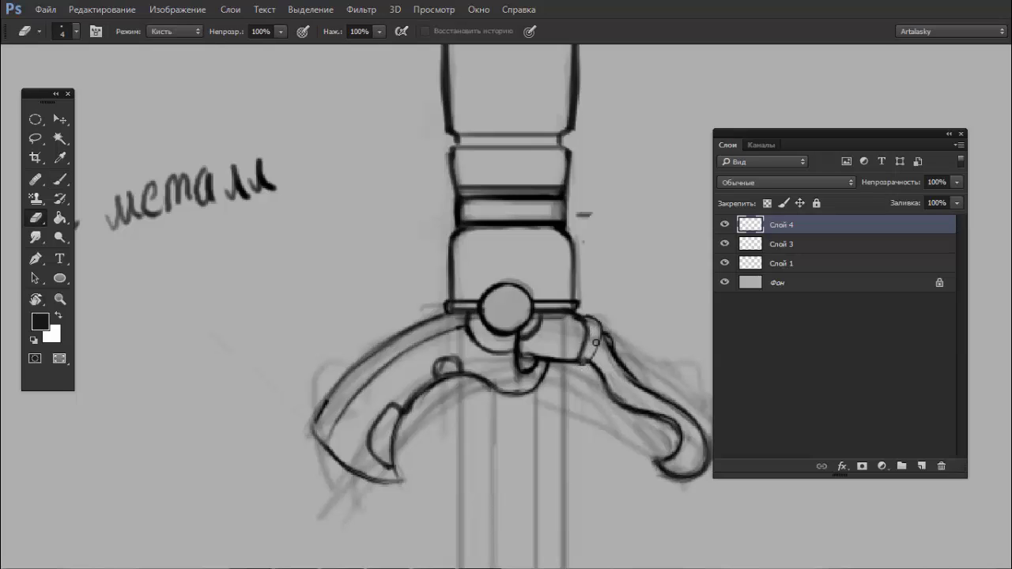
{"action": "key", "text": "b"}
{"action": "key", "text": "e"}
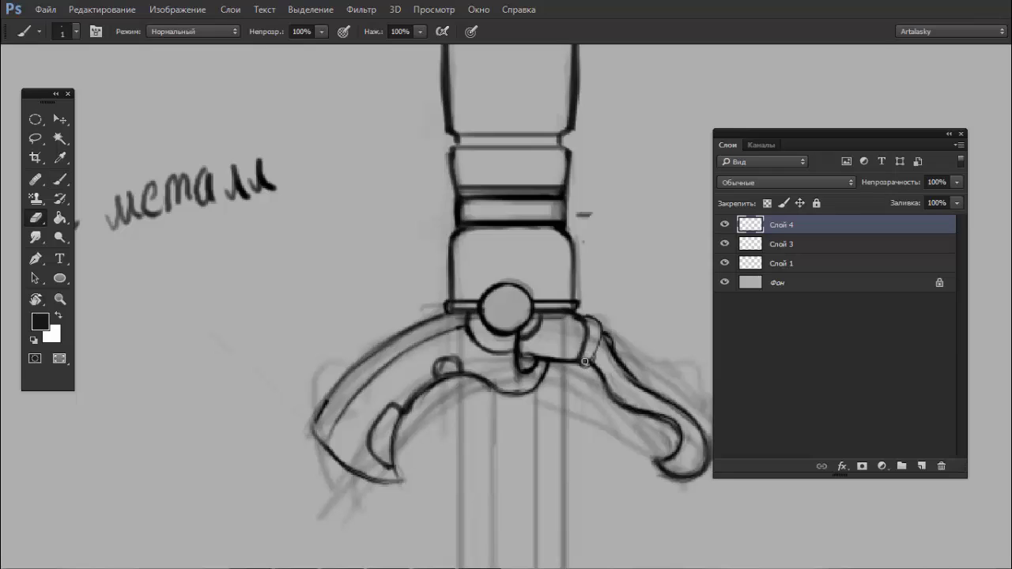
{"action": "left_click_drag", "start_coordinate": [587, 363], "coordinate": [593, 345]}
{"action": "key", "text": "b"}
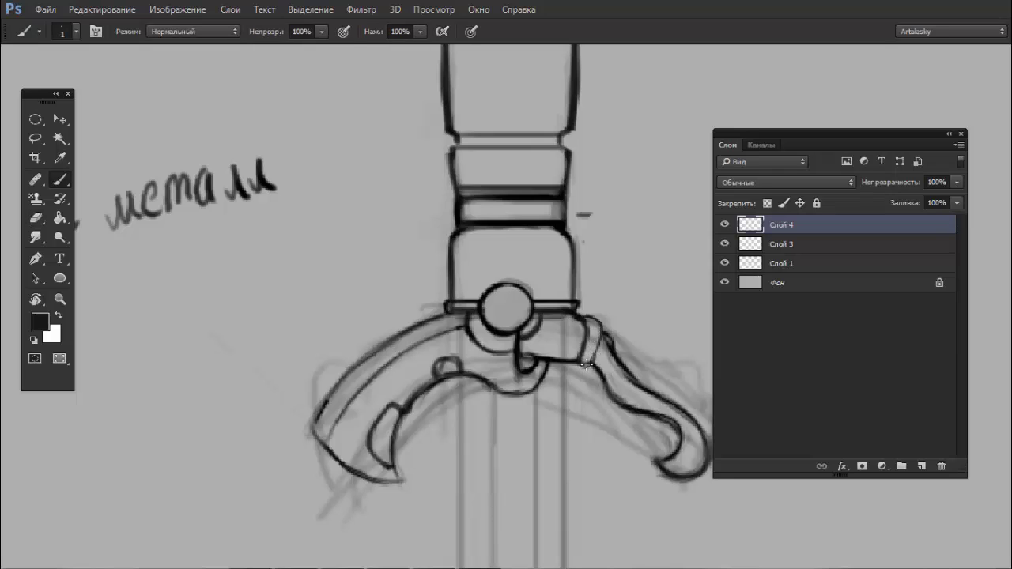
- Duplicate Слой 4 as Слой 4 копия, hiding the original and moving it below Слой 3
{"action": "scroll", "coordinate": [565, 331], "scroll_direction": "down", "scroll_amount": 3}
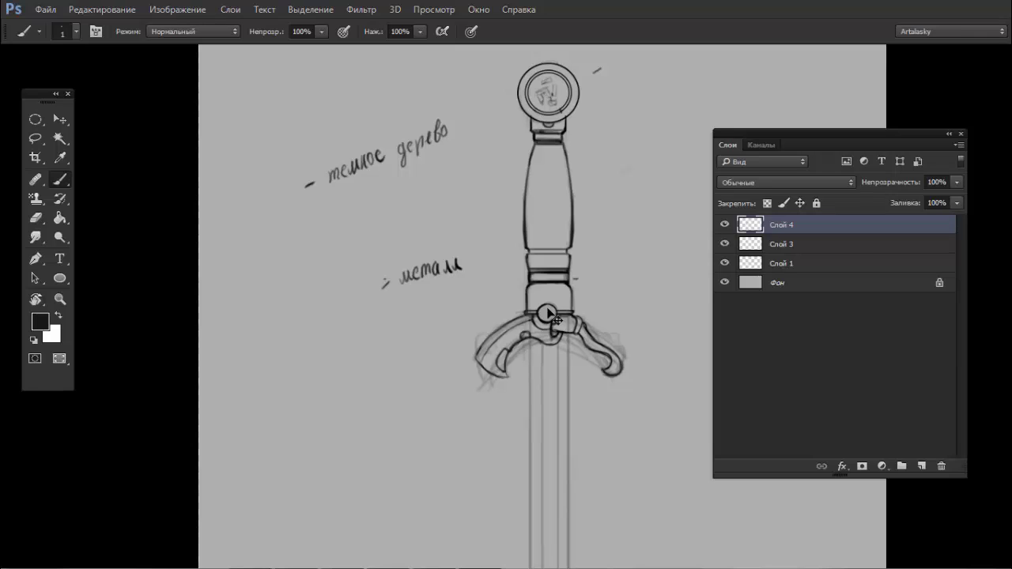
{"action": "left_click", "coordinate": [724, 225]}
{"action": "left_click", "coordinate": [724, 226]}
{"action": "key", "text": "ctrl+j"}
{"action": "left_click", "coordinate": [724, 244]}
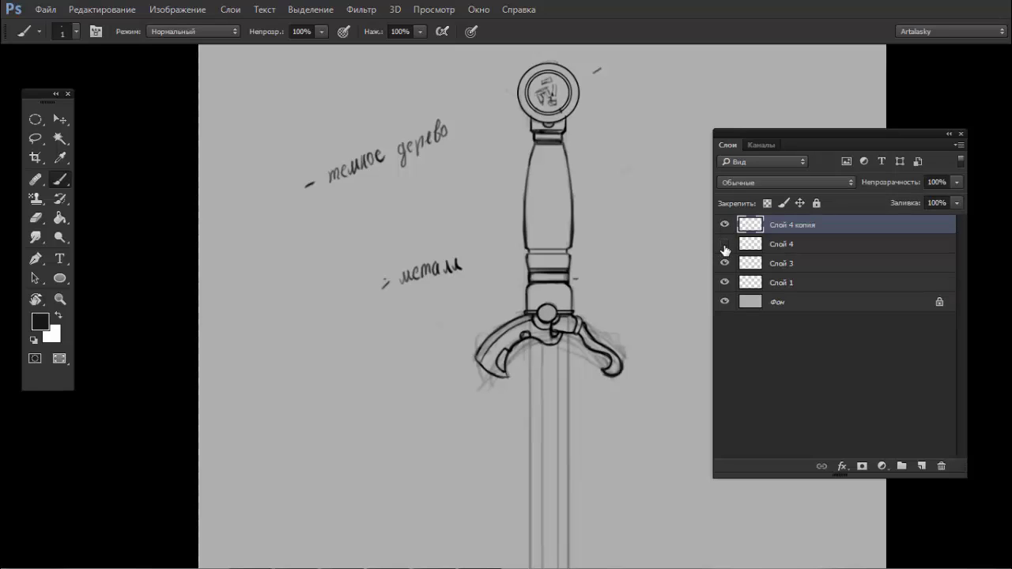
{"action": "left_click_drag", "start_coordinate": [749, 244], "coordinate": [765, 269]}
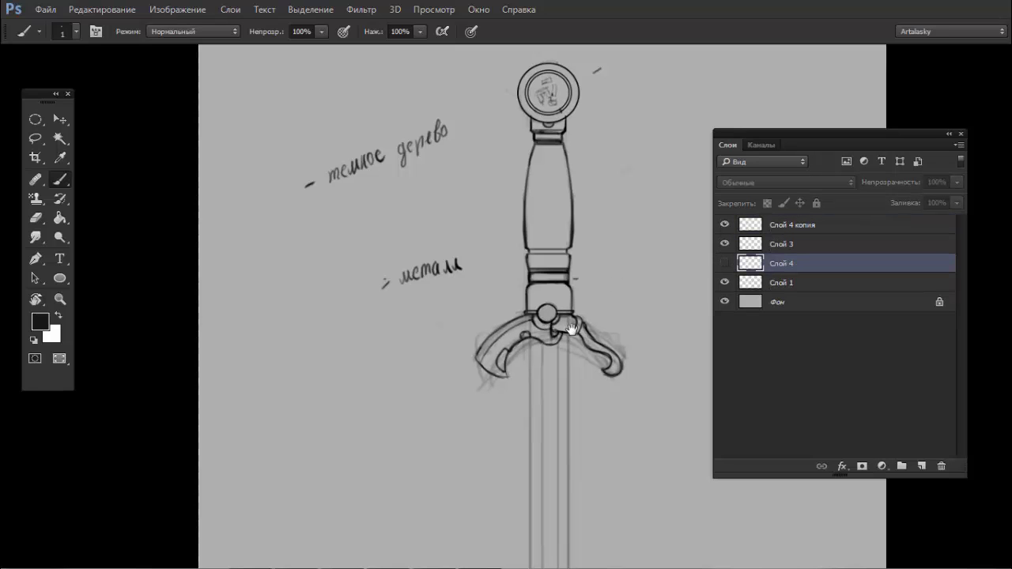
{"action": "scroll", "coordinate": [575, 328], "scroll_direction": "up", "scroll_amount": 3}
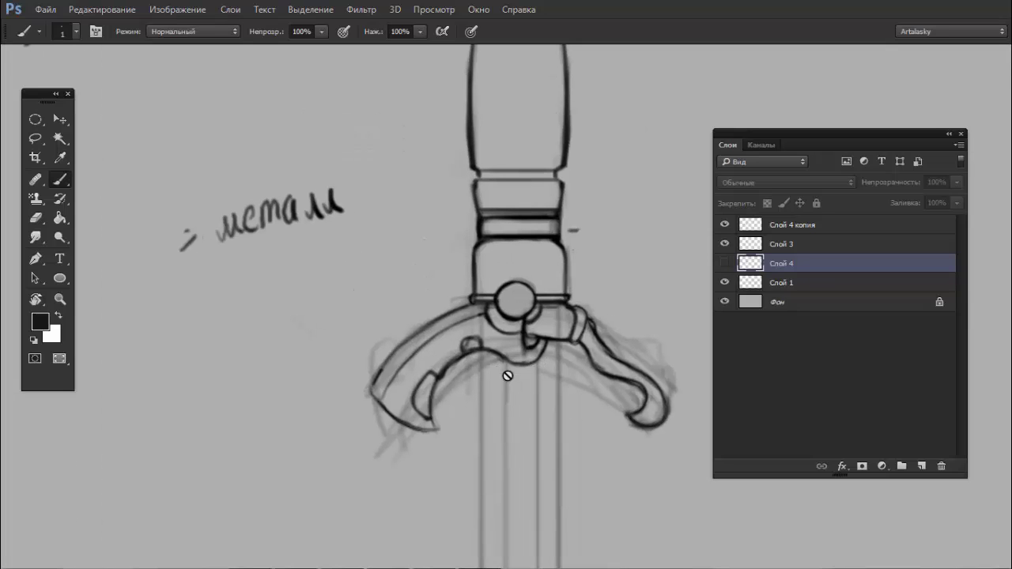
{"action": "left_click", "coordinate": [749, 225]}
{"action": "left_click", "coordinate": [724, 225]}
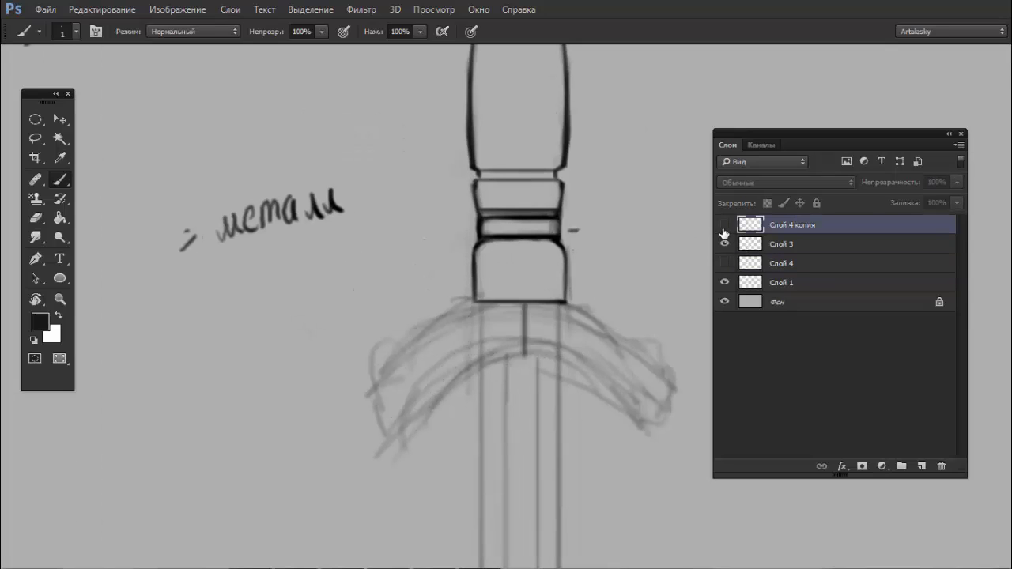
{"action": "left_click", "coordinate": [724, 225]}
- Lasso and delete the left guard arm from Слой 4 копия
{"action": "key", "text": "l"}
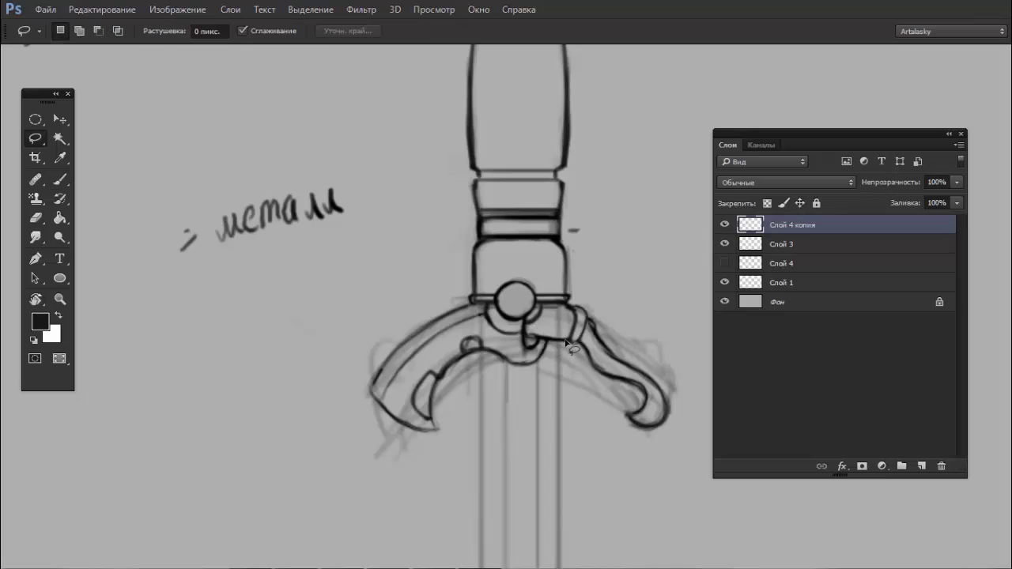
{"action": "mouse_move", "coordinate": [533, 340]}
{"action": "left_mouse_down"}
{"action": "mouse_move", "coordinate": [353, 370]}
{"action": "mouse_move", "coordinate": [504, 324]}
{"action": "left_mouse_up"}
{"action": "left_click_drag", "start_coordinate": [504, 324], "coordinate": [531, 348]}
{"action": "key", "text": "Delete"}
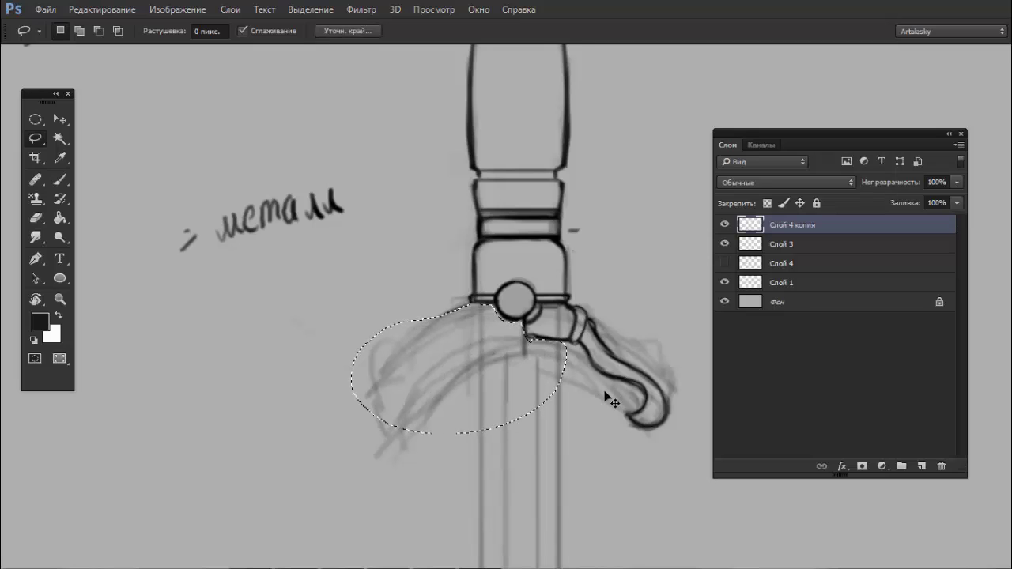
{"action": "key", "text": "ctrl+d"}
- Flip the selected right arm horizontally and vertically, then fit it left of the rivet
{"action": "mouse_move", "coordinate": [601, 407]}
{"action": "left_mouse_down"}
{"action": "mouse_move", "coordinate": [582, 310]}
{"action": "mouse_move", "coordinate": [537, 318]}
{"action": "mouse_move", "coordinate": [524, 348]}
{"action": "mouse_move", "coordinate": [583, 368]}
{"action": "mouse_move", "coordinate": [391, 374]}
{"action": "left_mouse_up"}
{"action": "left_click", "coordinate": [85, 11]}
{"action": "mouse_move", "coordinate": [203, 302]}
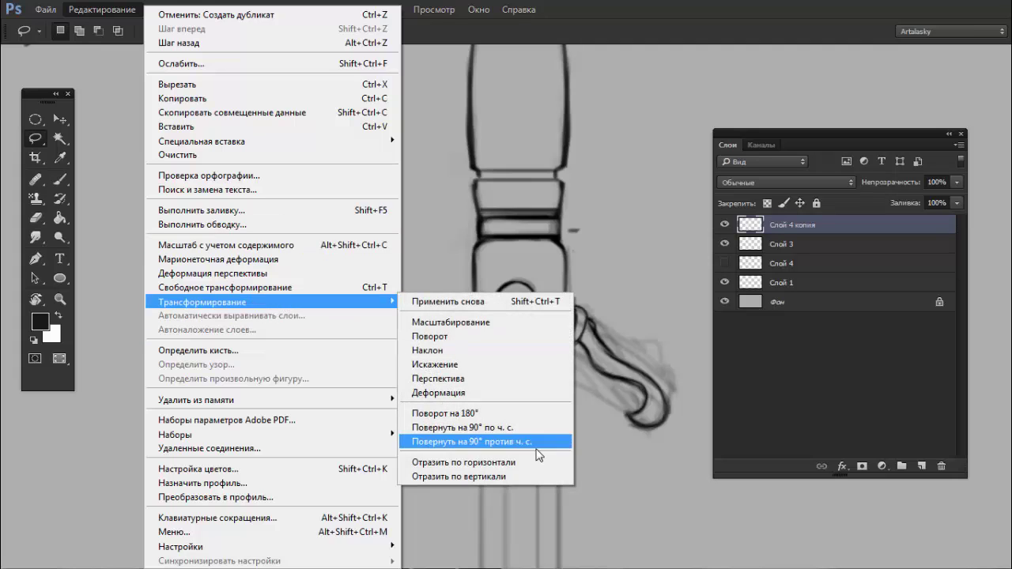
{"action": "left_click", "coordinate": [534, 463]}
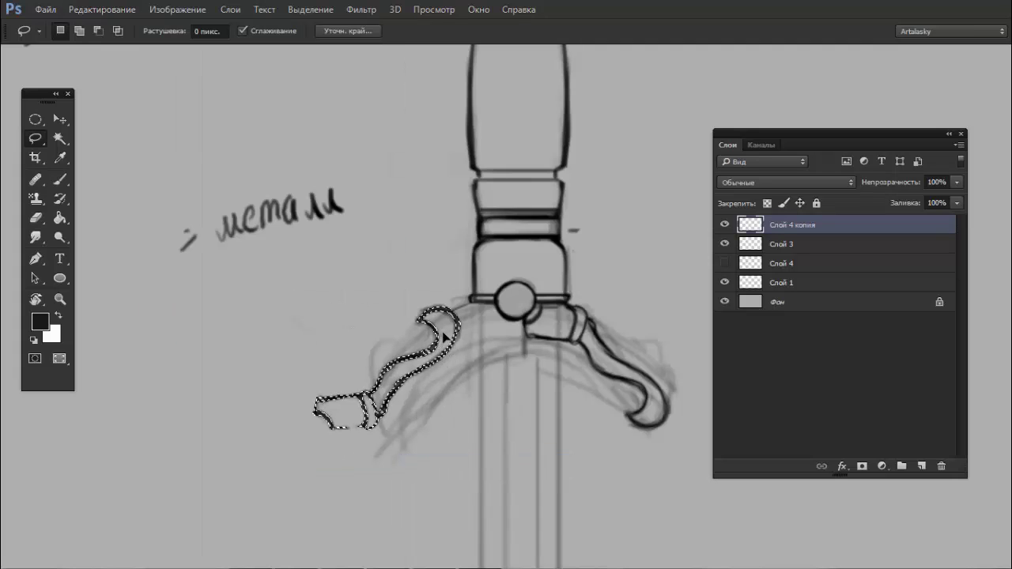
{"action": "left_click", "coordinate": [111, 12]}
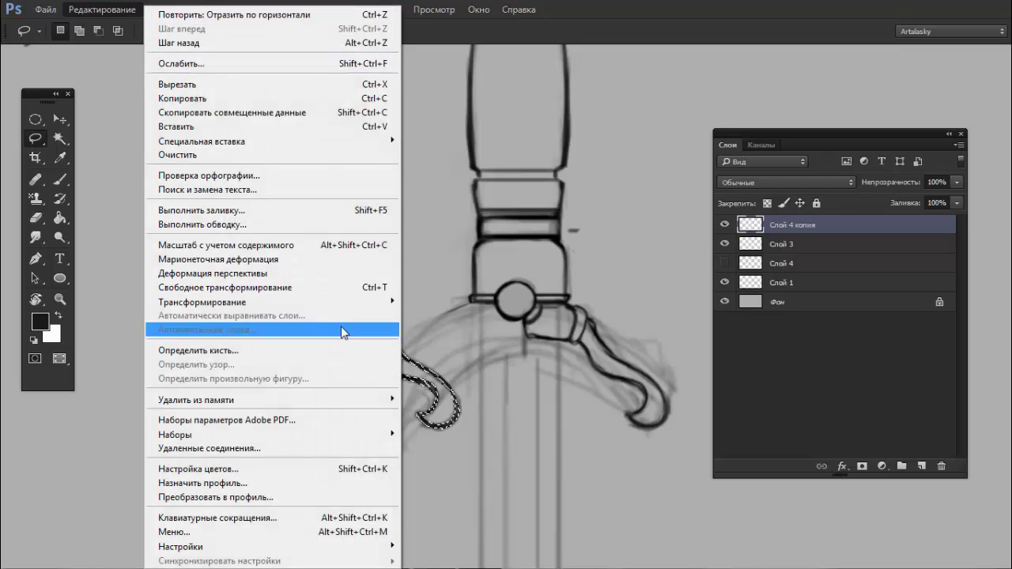
{"action": "mouse_move", "coordinate": [201, 302]}
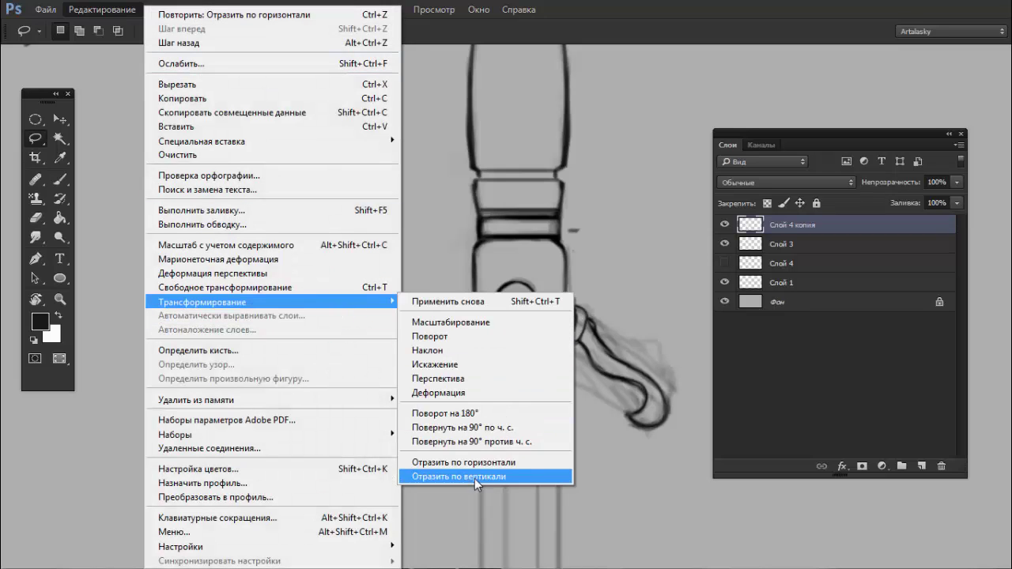
{"action": "left_click", "coordinate": [475, 477]}
{"action": "left_click_drag", "start_coordinate": [458, 332], "coordinate": [485, 324]}
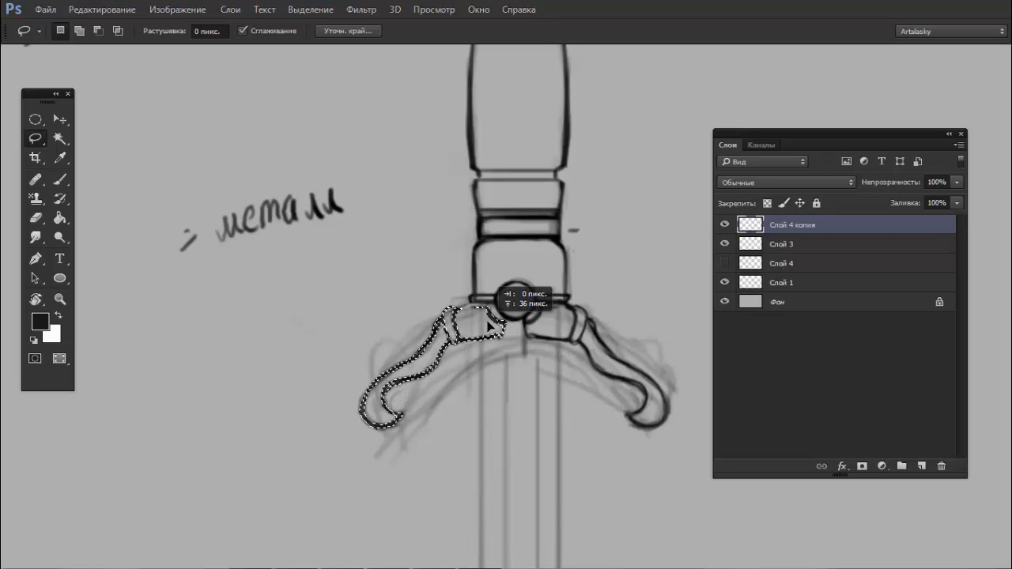
{"action": "left_click_drag", "start_coordinate": [485, 324], "coordinate": [492, 324]}
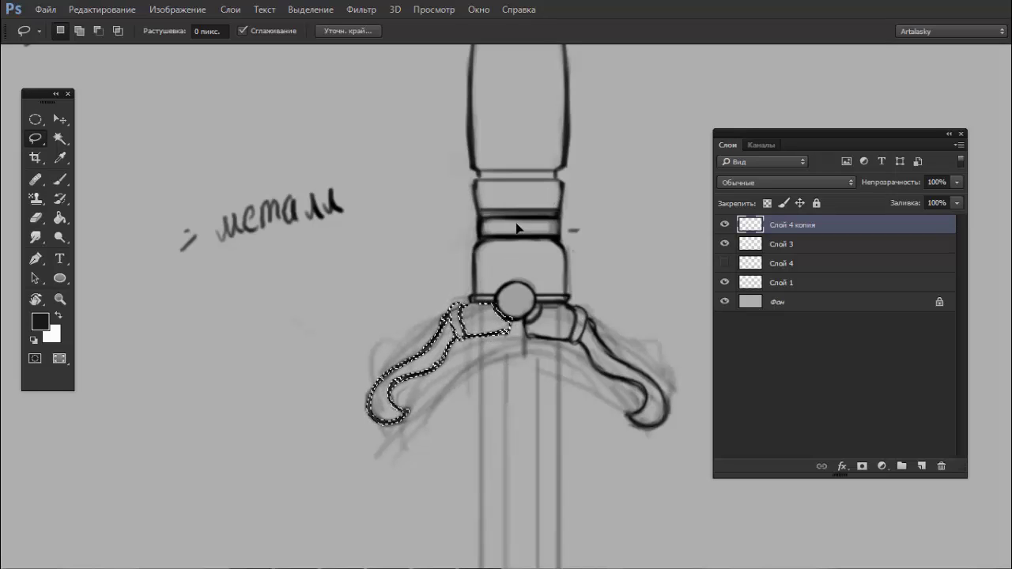
- Rotate the canvas to check guard symmetry, deselect the arm, and return the view upright
{"action": "key", "text": "r"}
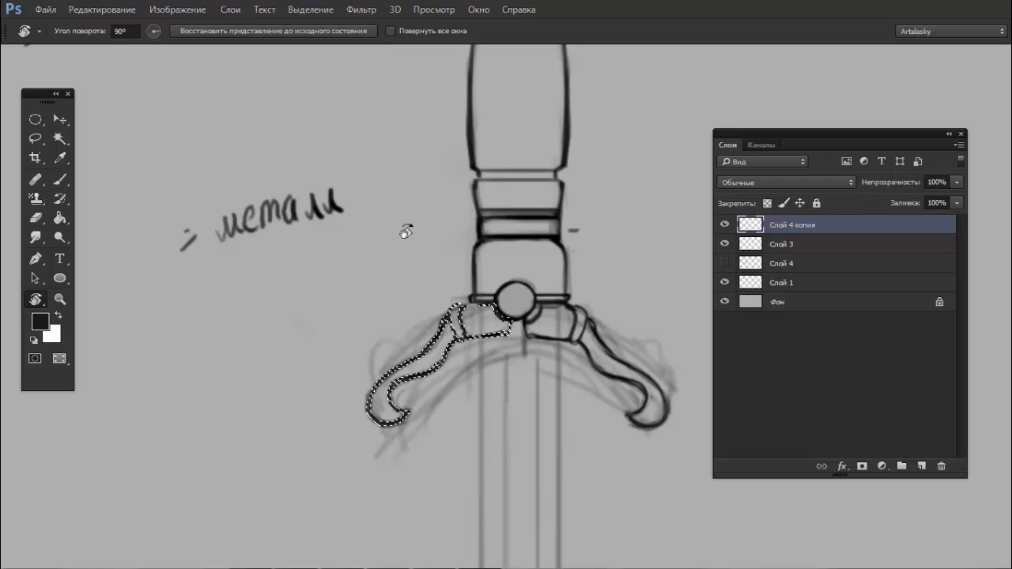
{"action": "mouse_move", "coordinate": [433, 216]}
{"action": "left_mouse_down"}
{"action": "mouse_move", "coordinate": [541, 205]}
{"action": "mouse_move", "coordinate": [393, 419]}
{"action": "mouse_move", "coordinate": [443, 384]}
{"action": "left_mouse_up"}
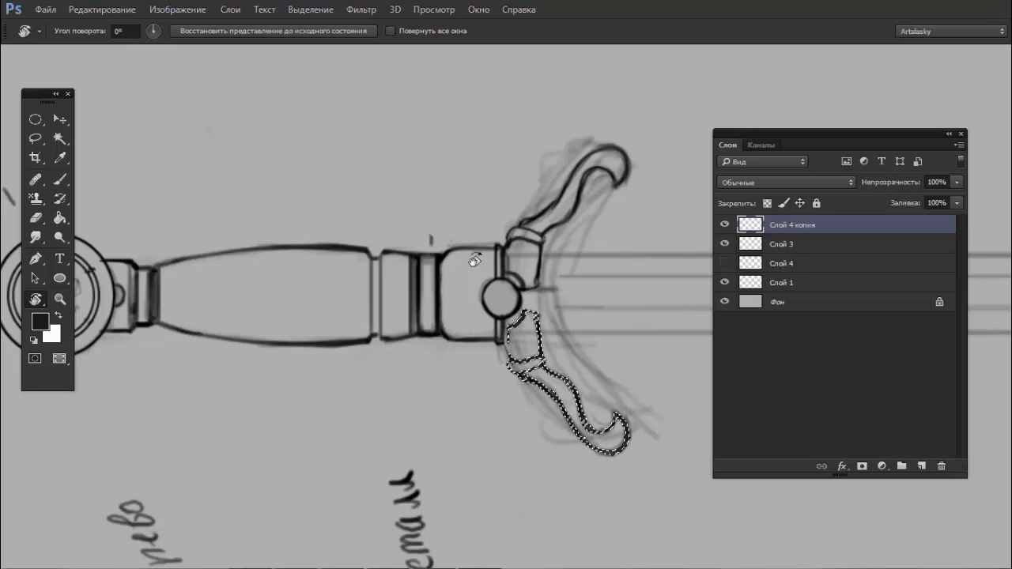
{"action": "key", "text": "ctrl+d"}
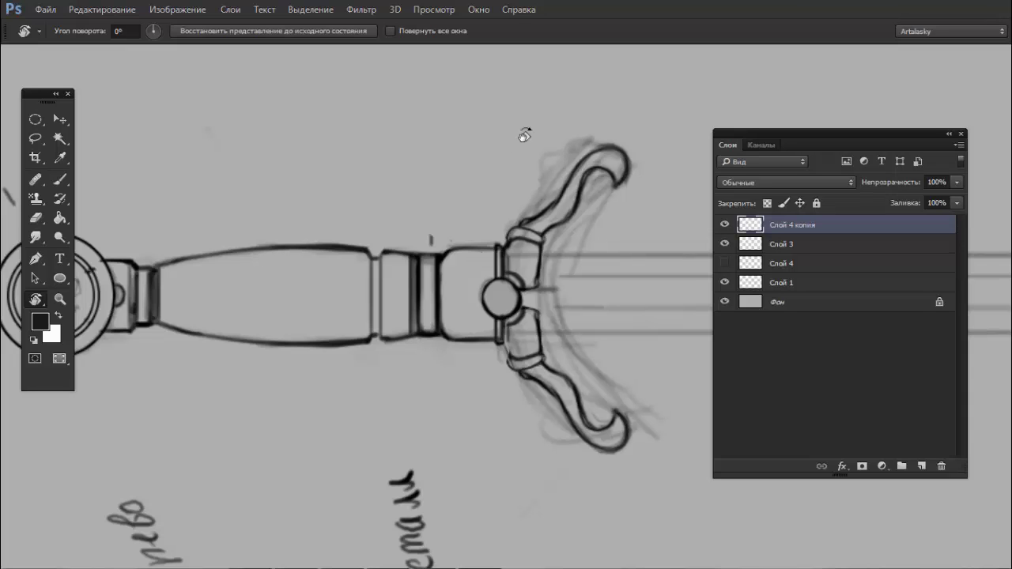
{"action": "left_click_drag", "start_coordinate": [524, 135], "coordinate": [715, 318]}
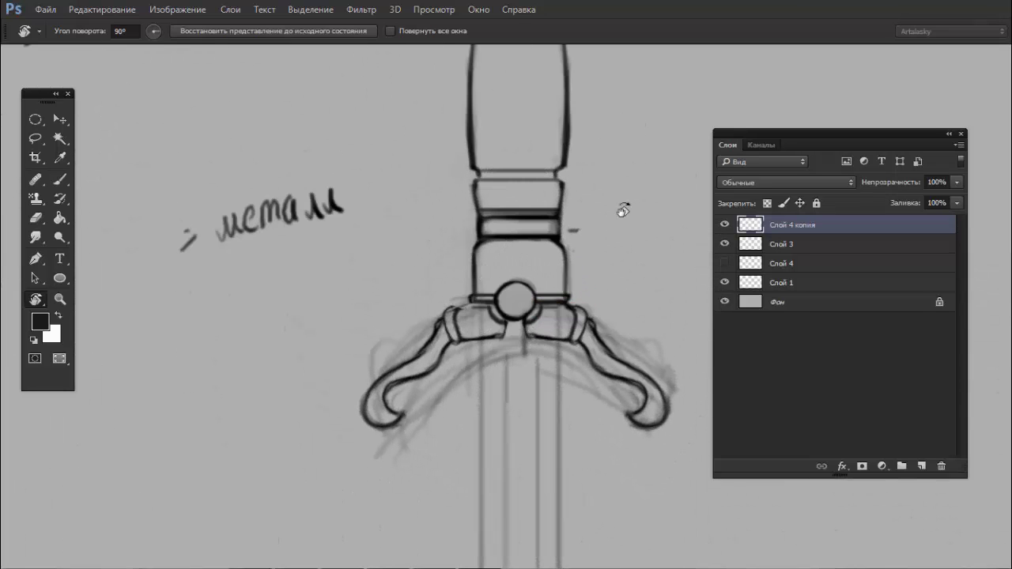
{"action": "scroll", "coordinate": [549, 198], "scroll_direction": "down", "scroll_amount": 2}
{"action": "scroll", "coordinate": [535, 199], "scroll_direction": "down", "scroll_amount": 2}
{"action": "scroll", "coordinate": [577, 209], "scroll_direction": "down", "scroll_amount": 1}
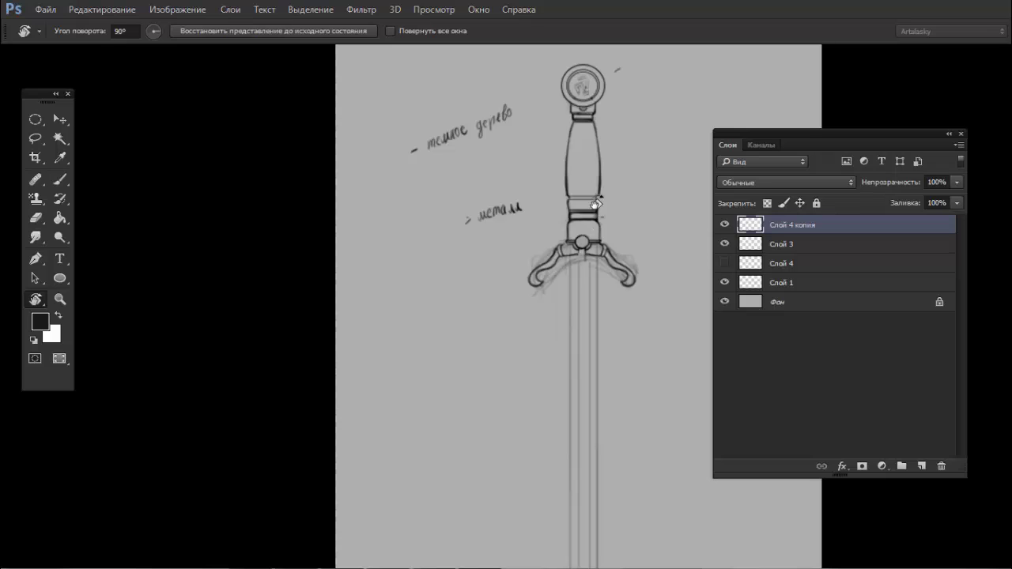
- Brush an arc over the top of the rivet
{"action": "scroll", "coordinate": [622, 225], "scroll_direction": "up", "scroll_amount": 2}
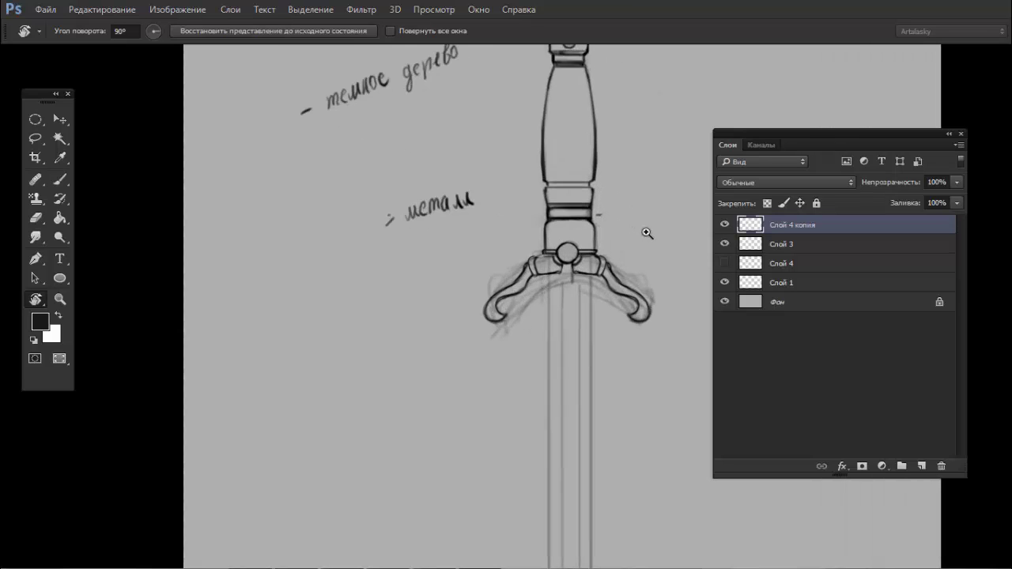
{"action": "scroll", "coordinate": [652, 227], "scroll_direction": "up", "scroll_amount": 2}
{"action": "scroll", "coordinate": [553, 268], "scroll_direction": "up", "scroll_amount": 1}
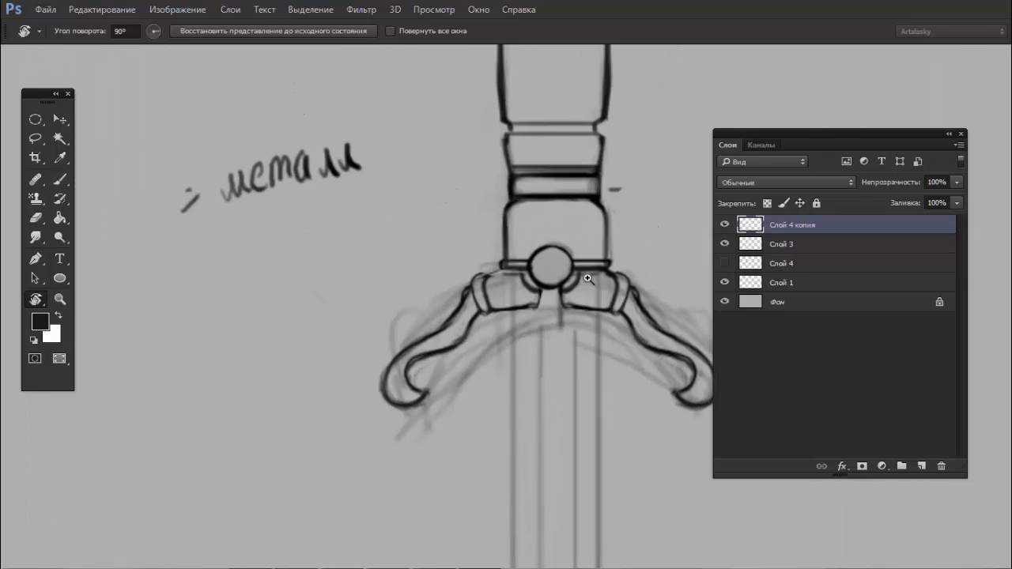
{"action": "key", "text": "b"}
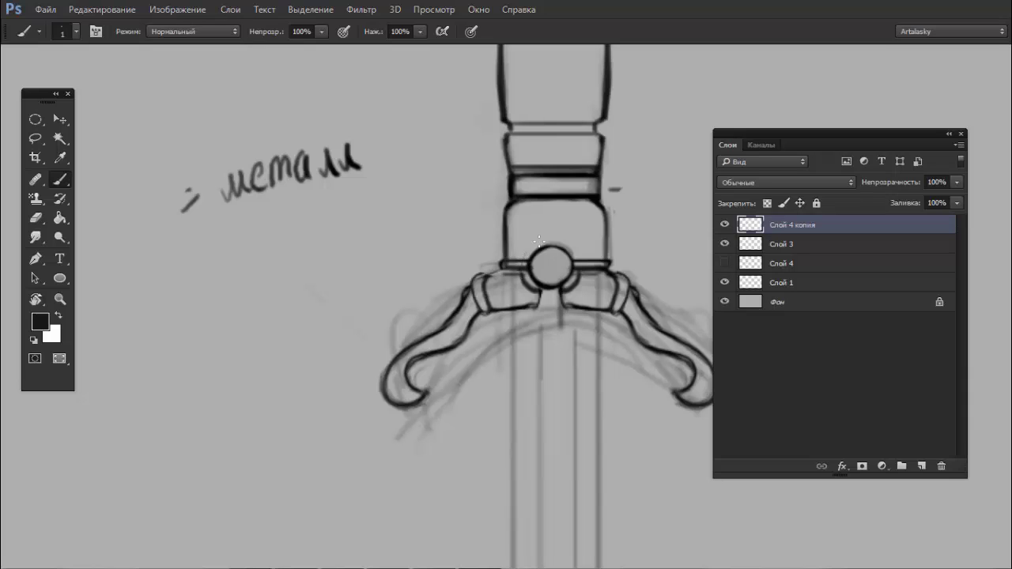
{"action": "mouse_move", "coordinate": [524, 254]}
{"action": "left_mouse_down"}
{"action": "mouse_move", "coordinate": [549, 235]}
{"action": "mouse_move", "coordinate": [577, 253]}
{"action": "left_mouse_up"}
{"action": "key", "text": "e"}
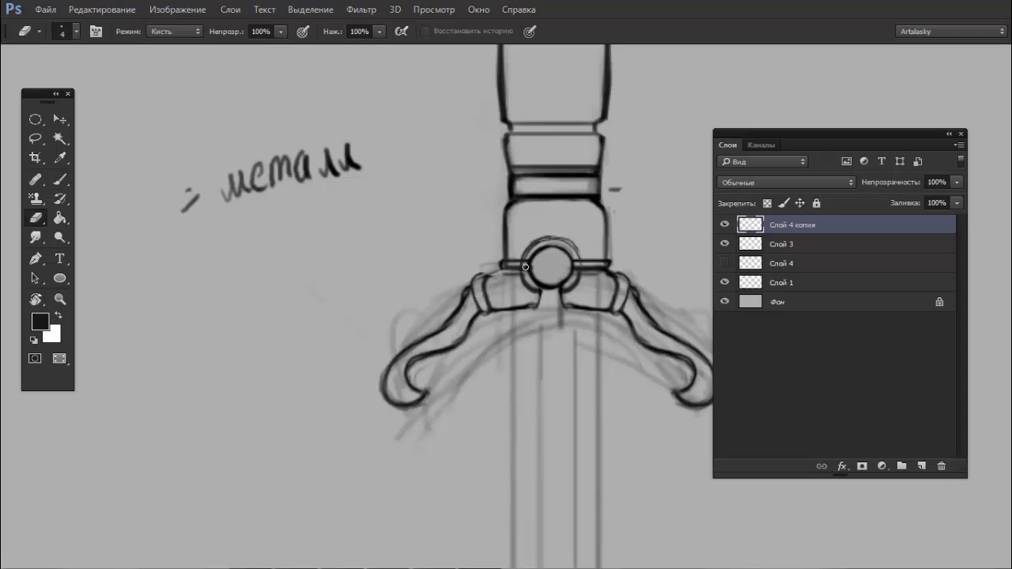
{"action": "key", "text": "b"}
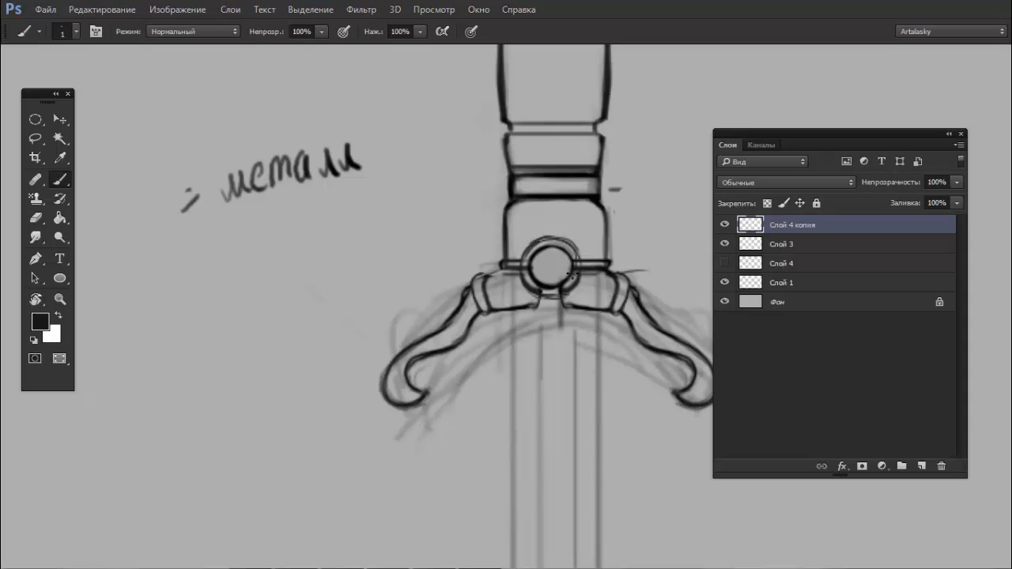
- Discard a trial ellipse and collar loop, then add small marks near the crossguard bar
{"action": "left_click_drag", "start_coordinate": [569, 274], "coordinate": [765, 385]}
{"action": "left_click_drag", "start_coordinate": [712, 278], "coordinate": [618, 269]}
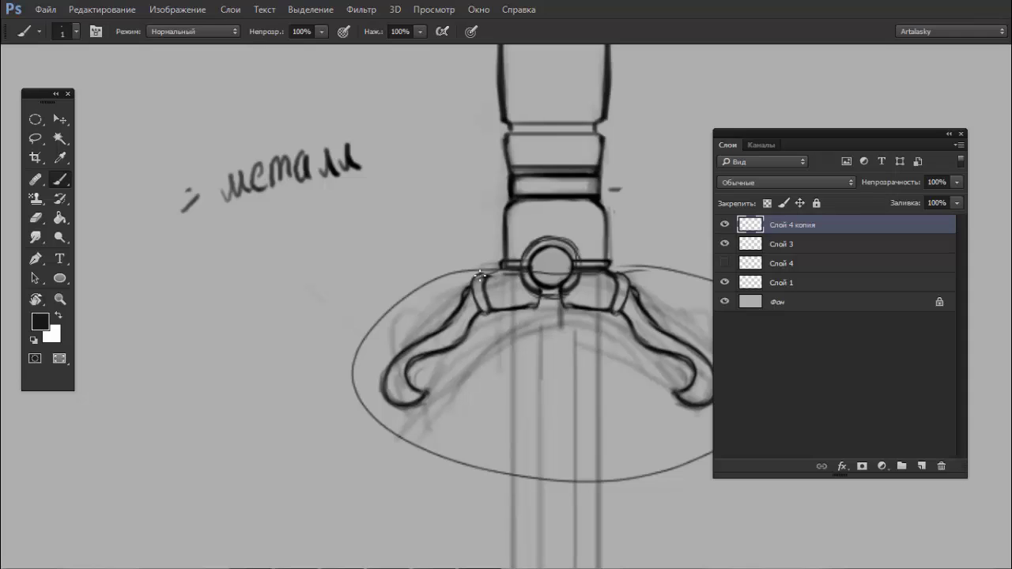
{"action": "mouse_move", "coordinate": [496, 269]}
{"action": "left_mouse_down"}
{"action": "mouse_move", "coordinate": [484, 255]}
{"action": "mouse_move", "coordinate": [554, 186]}
{"action": "mouse_move", "coordinate": [601, 275]}
{"action": "mouse_move", "coordinate": [480, 228]}
{"action": "left_mouse_up"}
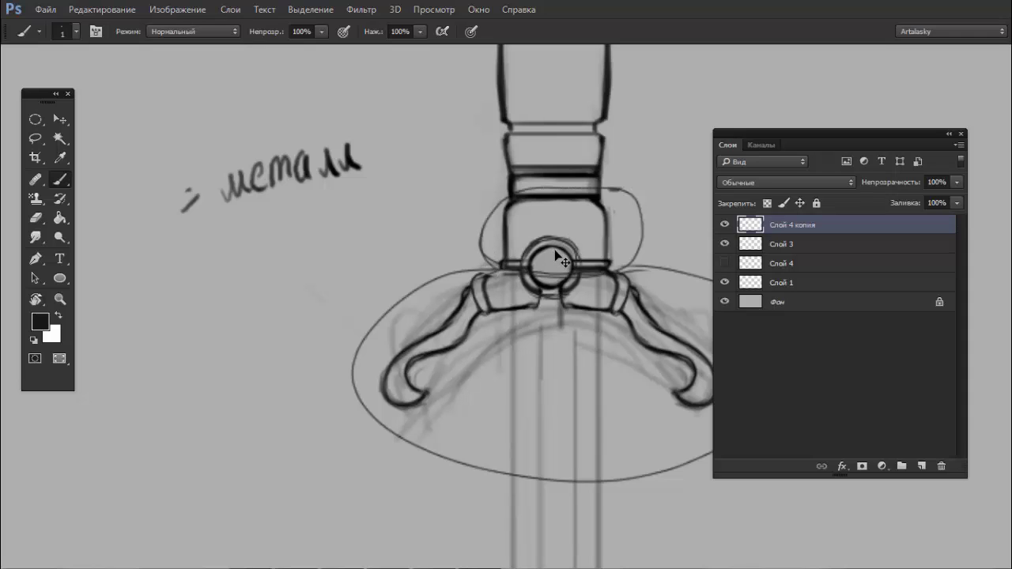
{"action": "key", "text": "ctrl+z"}
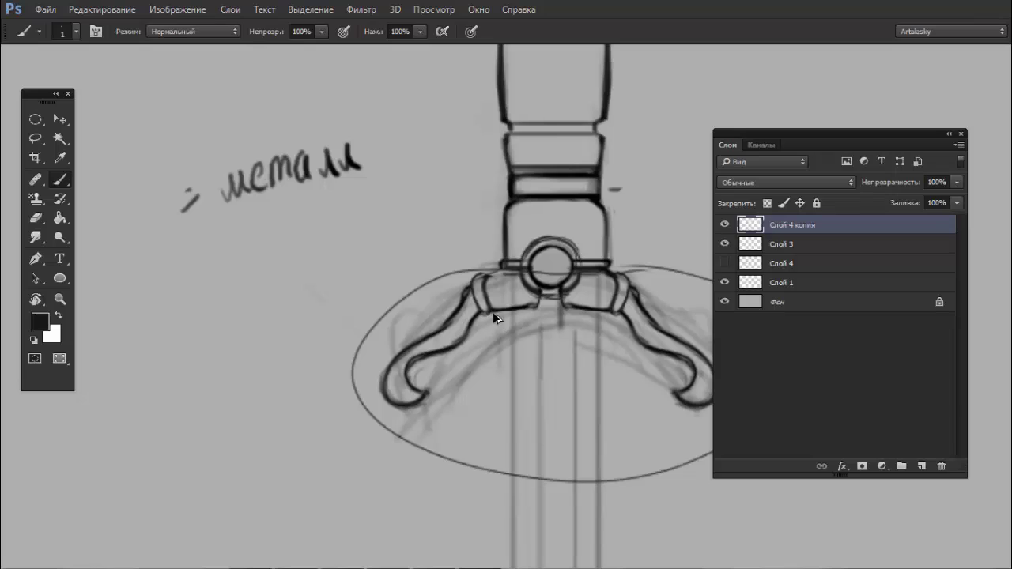
{"action": "key", "text": "ctrl+z"}
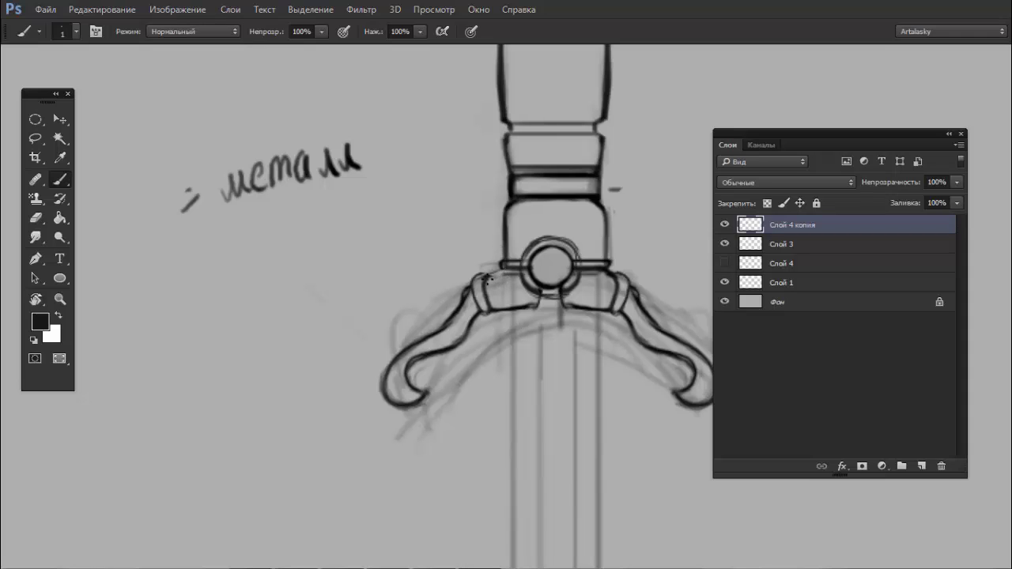
{"action": "left_click_drag", "start_coordinate": [486, 271], "coordinate": [488, 269]}
{"action": "scroll", "coordinate": [578, 230], "scroll_direction": "right", "scroll_amount": 3}
- Draw an arrow pointing at the hilt and a small side-view sketch with tapering lines
{"action": "left_click_drag", "start_coordinate": [559, 210], "coordinate": [560, 231]}
{"action": "mouse_move", "coordinate": [607, 209]}
{"action": "left_mouse_down"}
{"action": "mouse_move", "coordinate": [555, 211]}
{"action": "mouse_move", "coordinate": [621, 236]}
{"action": "left_mouse_up"}
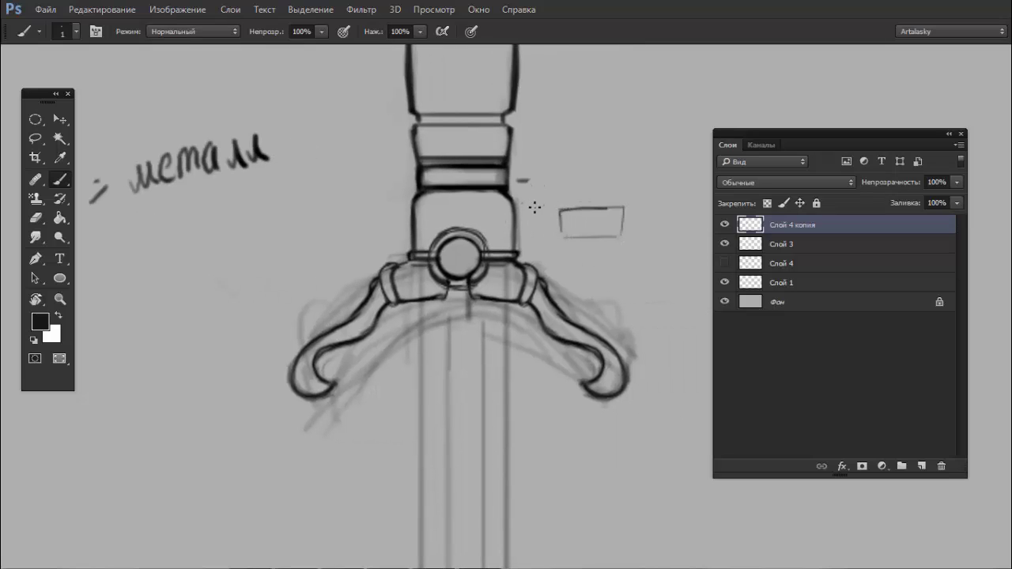
{"action": "left_click_drag", "start_coordinate": [528, 210], "coordinate": [612, 237]}
{"action": "mouse_move", "coordinate": [621, 207]}
{"action": "left_mouse_down"}
{"action": "mouse_move", "coordinate": [621, 235]}
{"action": "mouse_move", "coordinate": [642, 212]}
{"action": "mouse_move", "coordinate": [623, 237]}
{"action": "left_mouse_up"}
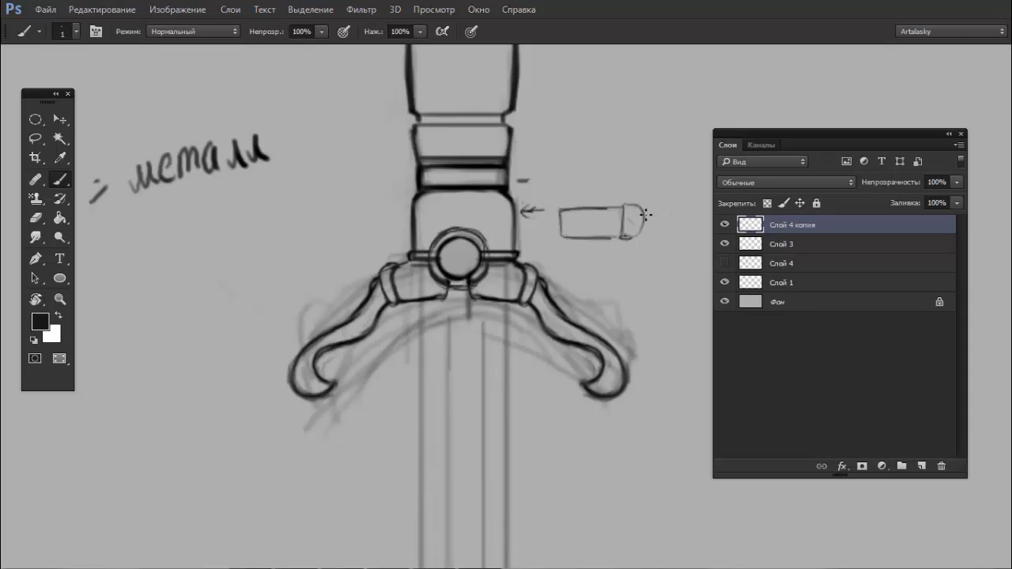
{"action": "left_click_drag", "start_coordinate": [660, 212], "coordinate": [712, 209]}
{"action": "left_click_drag", "start_coordinate": [656, 229], "coordinate": [715, 221]}
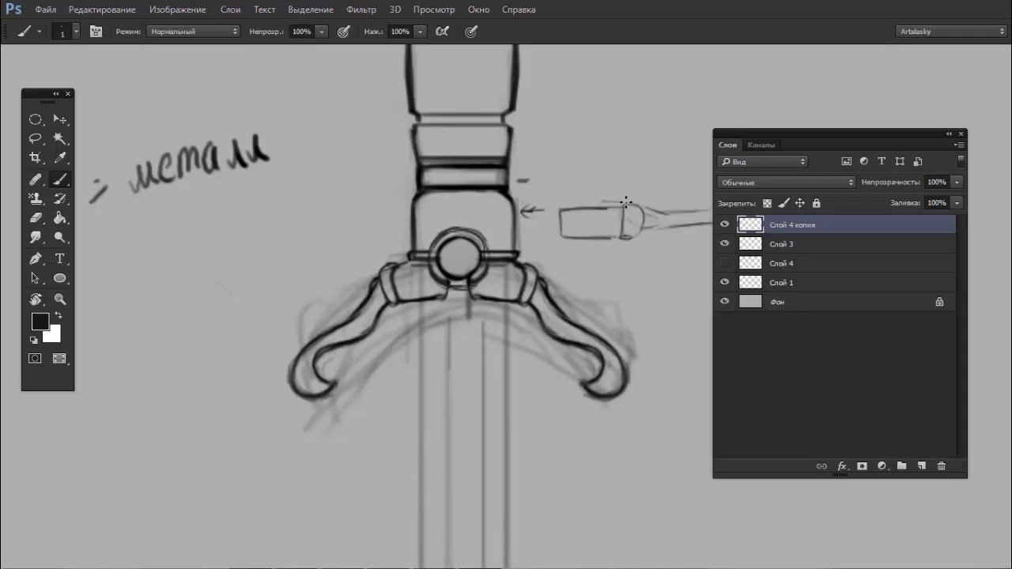
{"action": "left_click_drag", "start_coordinate": [629, 200], "coordinate": [606, 202]}
{"action": "mouse_move", "coordinate": [610, 245]}
{"action": "left_mouse_down"}
{"action": "mouse_move", "coordinate": [632, 244]}
{"action": "mouse_move", "coordinate": [608, 241]}
{"action": "left_mouse_up"}
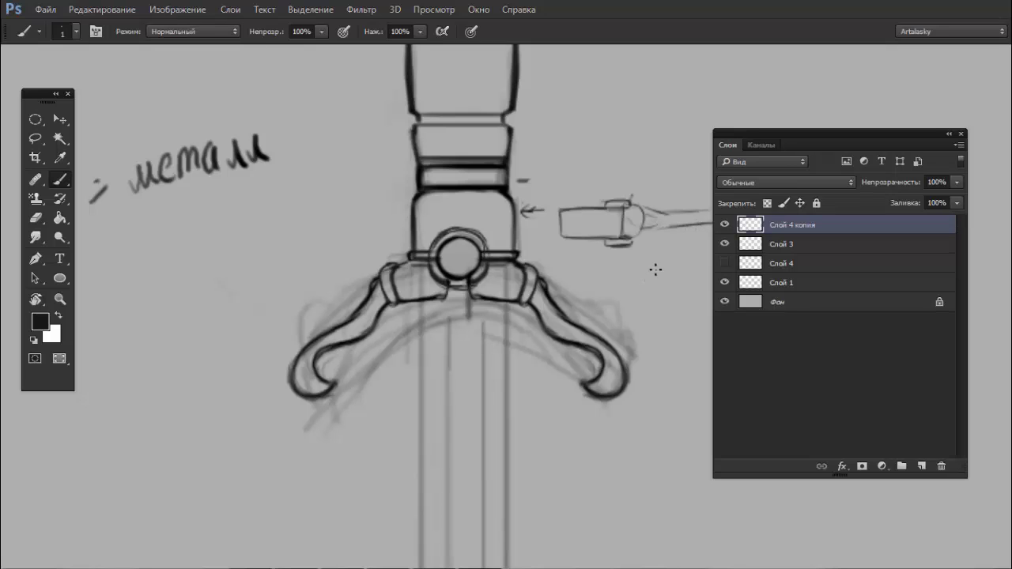
- Lasso and delete the side-view sketch, leaving only the arrow
{"action": "scroll", "coordinate": [655, 270], "scroll_direction": "down", "scroll_amount": 1}
{"action": "scroll", "coordinate": [624, 257], "scroll_direction": "down", "scroll_amount": 2}
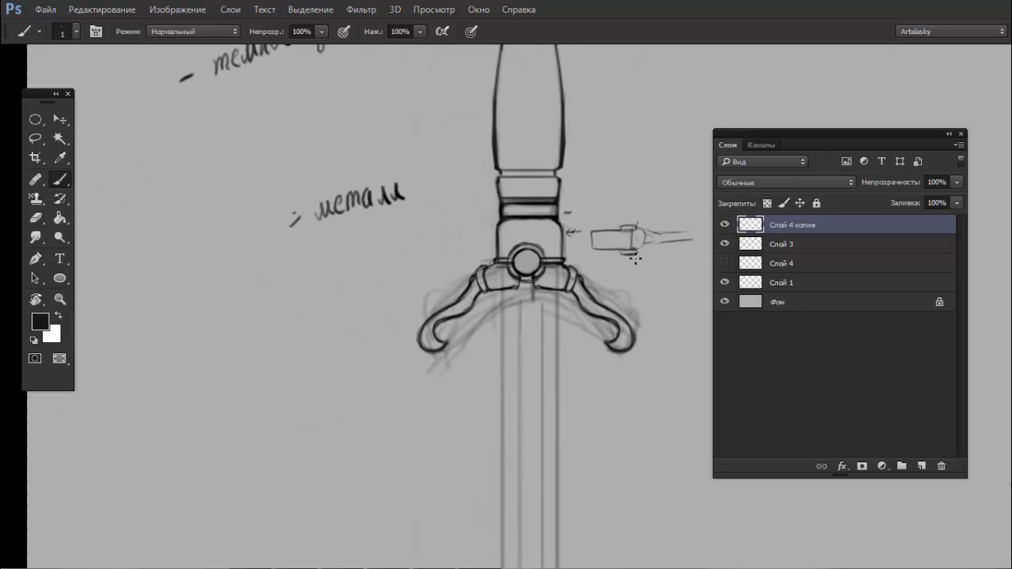
{"action": "key", "text": "l"}
{"action": "left_click_drag", "start_coordinate": [631, 207], "coordinate": [648, 270]}
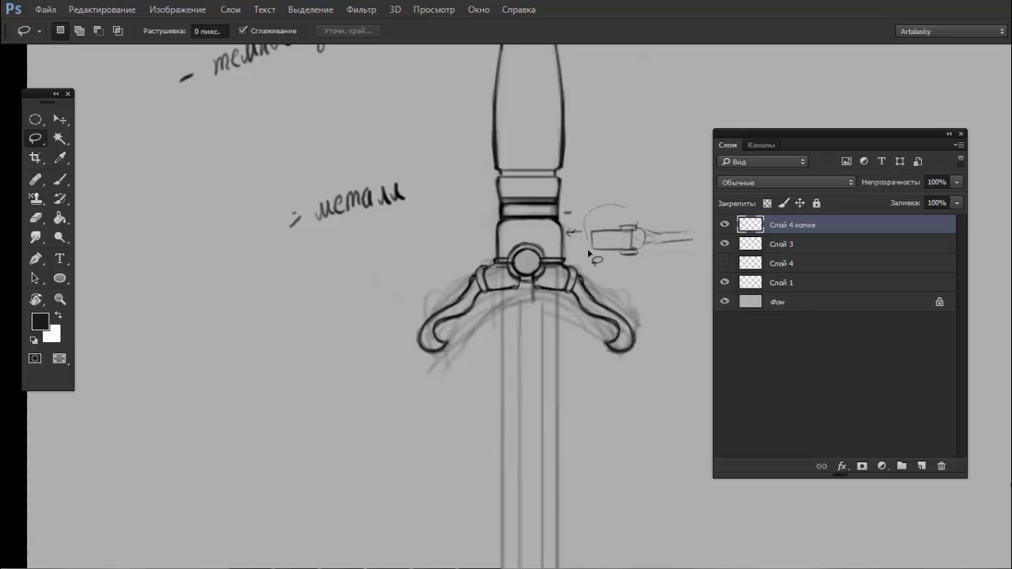
{"action": "left_click_drag", "start_coordinate": [709, 253], "coordinate": [669, 201]}
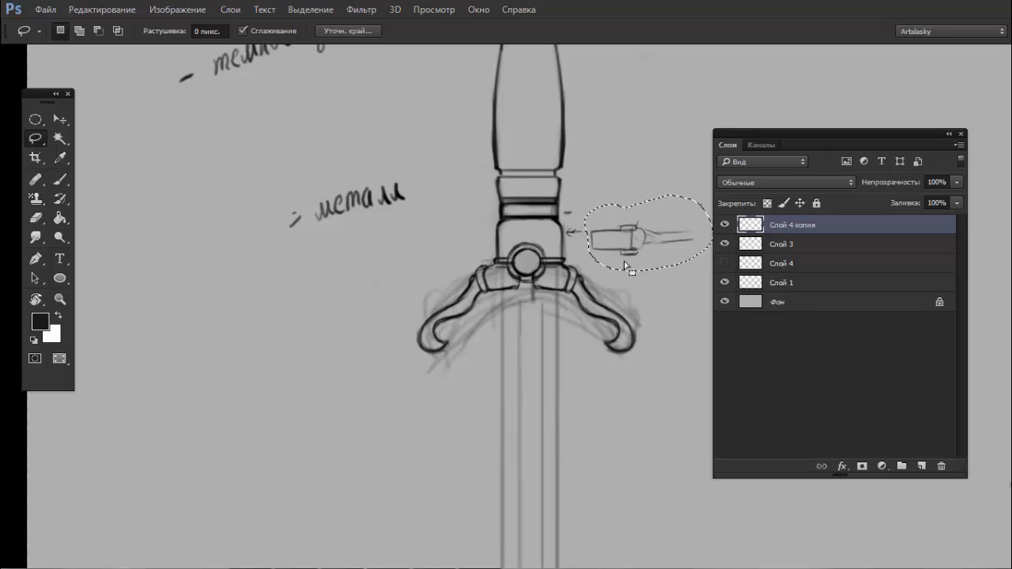
{"action": "key", "text": "Delete"}
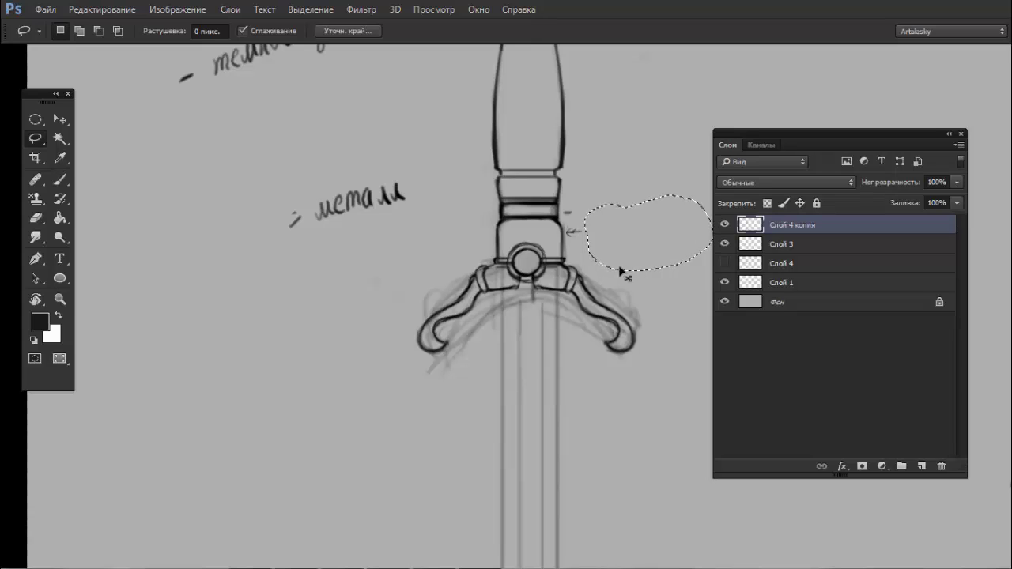
{"action": "key", "text": "ctrl+d"}
- Dismiss an error message, reset the colour to black, and darken the guard centre's top rim
{"action": "key", "text": "b"}
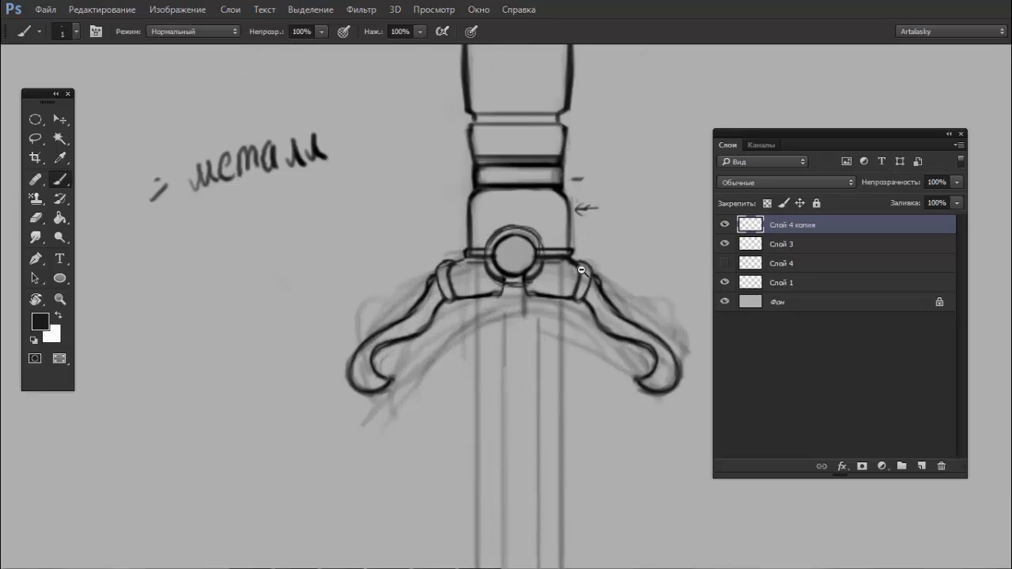
{"action": "scroll", "coordinate": [576, 272], "scroll_direction": "up", "scroll_amount": 1}
{"action": "key", "text": "y"}
{"action": "left_click", "coordinate": [479, 279]}
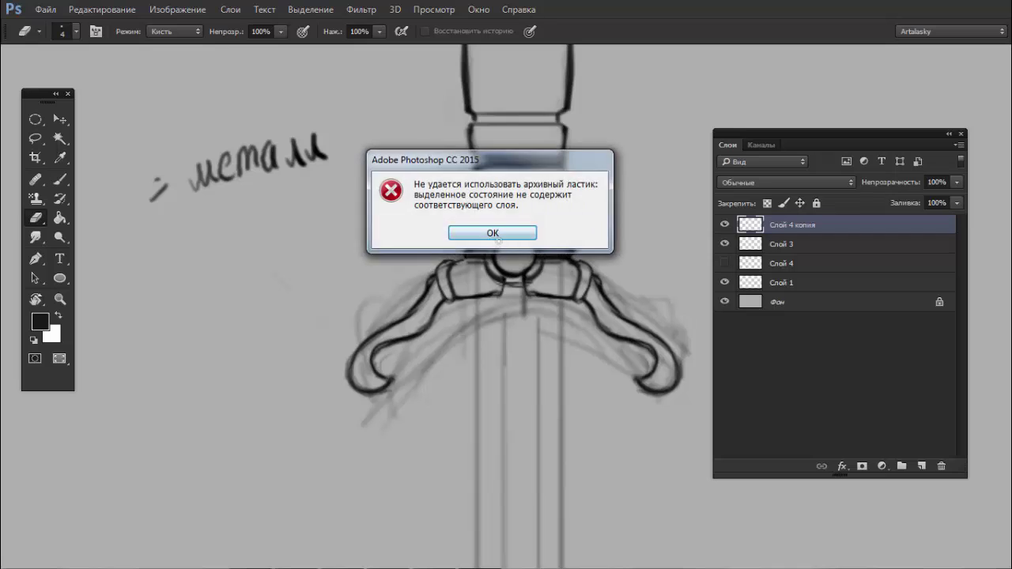
{"action": "key", "text": "Return"}
{"action": "key", "text": "b"}
{"action": "left_click", "coordinate": [482, 283], "text": "alt"}
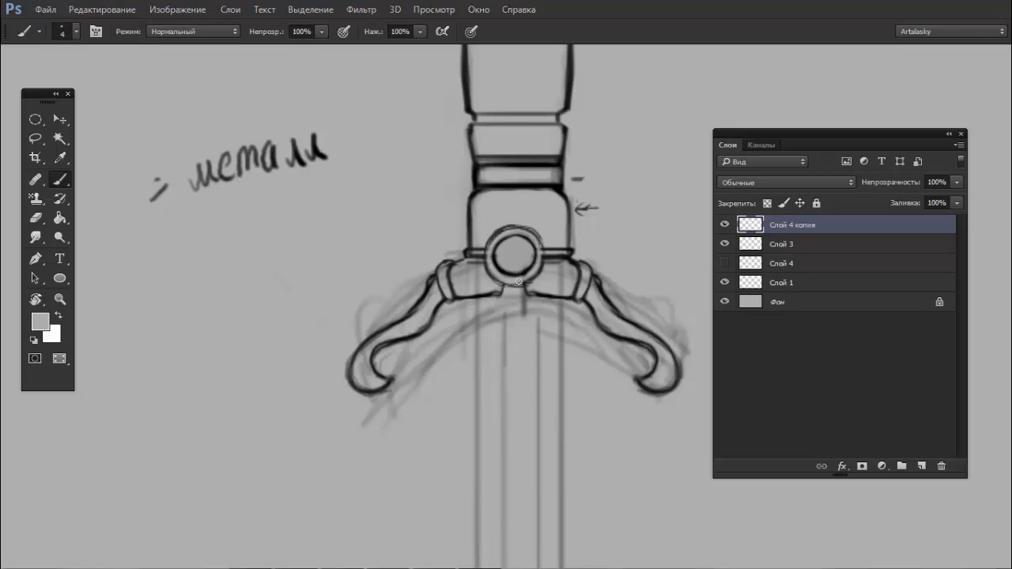
{"action": "key", "text": "d"}
{"action": "left_click_drag", "start_coordinate": [515, 242], "coordinate": [526, 239]}
- Zoom in and draw a pointed langet beneath the guard's circle, discarding trial strokes
{"action": "key", "text": "ctrl+minus"}
{"action": "left_click", "coordinate": [568, 272]}
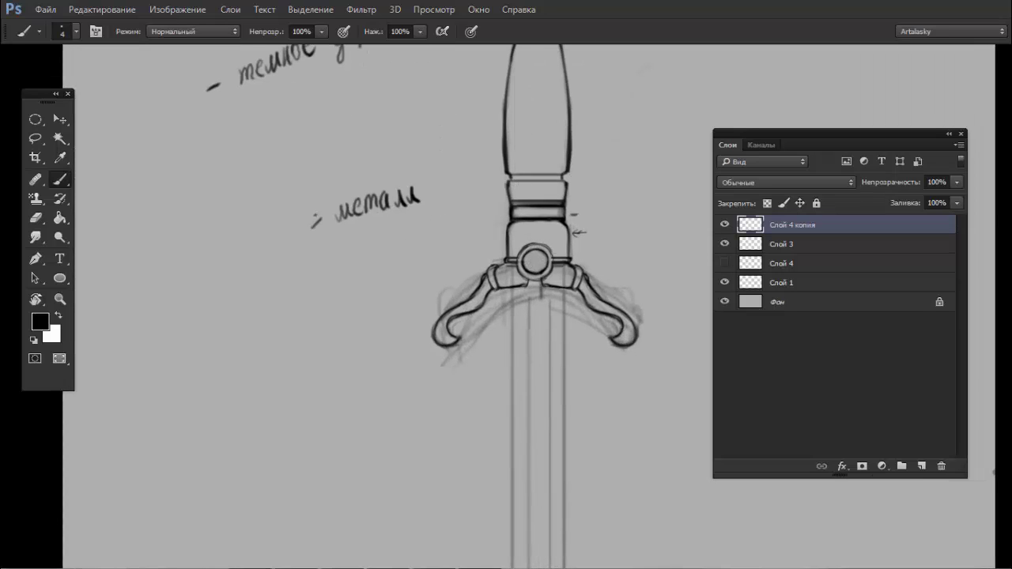
{"action": "scroll", "coordinate": [494, 260], "scroll_direction": "up", "scroll_amount": 2}
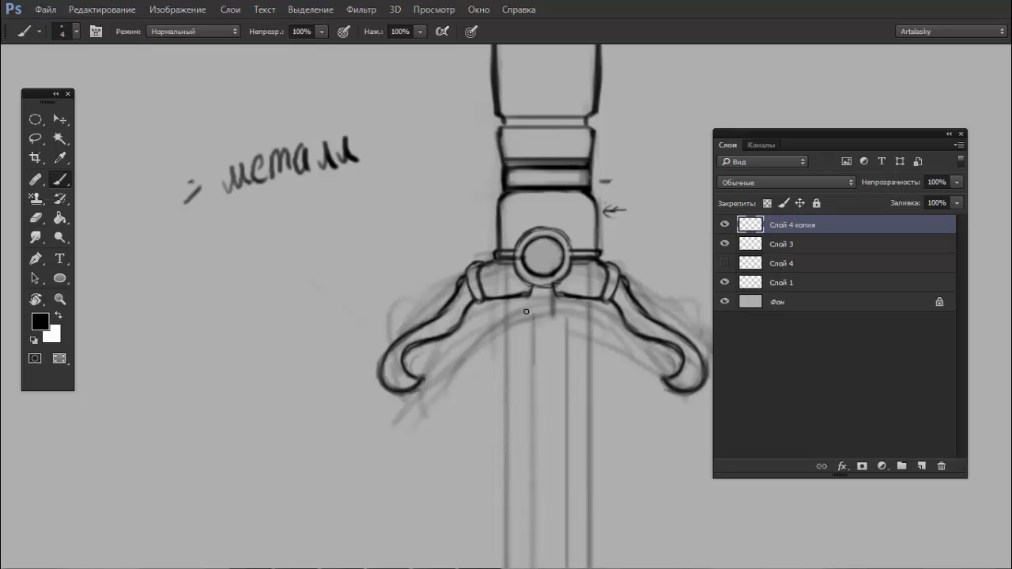
{"action": "left_click_drag", "start_coordinate": [528, 295], "coordinate": [555, 294]}
{"action": "key", "text": "ctrl+z"}
{"action": "mouse_move", "coordinate": [529, 298]}
{"action": "left_mouse_down"}
{"action": "mouse_move", "coordinate": [542, 323]}
{"action": "mouse_move", "coordinate": [554, 298]}
{"action": "mouse_move", "coordinate": [540, 321]}
{"action": "mouse_move", "coordinate": [553, 300]}
{"action": "mouse_move", "coordinate": [549, 314]}
{"action": "mouse_move", "coordinate": [544, 306]}
{"action": "mouse_move", "coordinate": [551, 329]}
{"action": "left_mouse_up"}
{"action": "key", "text": "ctrl+alt+z"}
{"action": "key", "text": "ctrl+alt+z"}
{"action": "left_click_drag", "start_coordinate": [541, 292], "coordinate": [549, 287]}
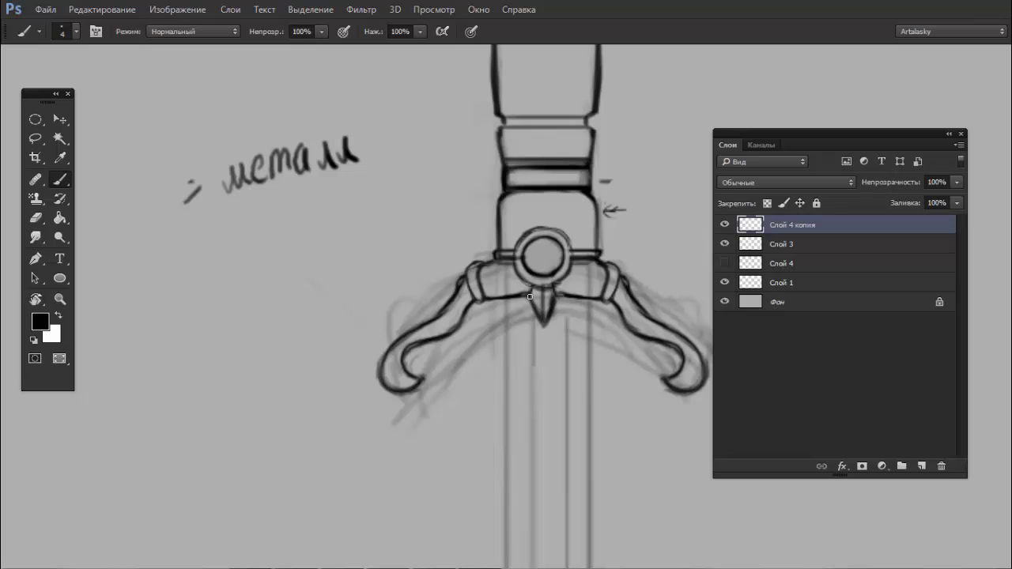
{"action": "key", "text": "e"}
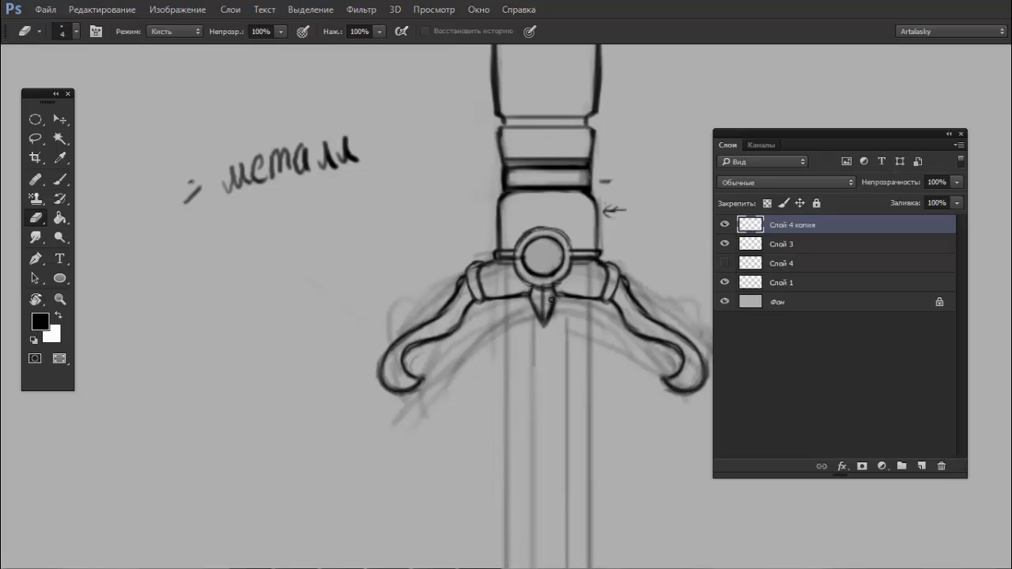
{"action": "key", "text": "b"}
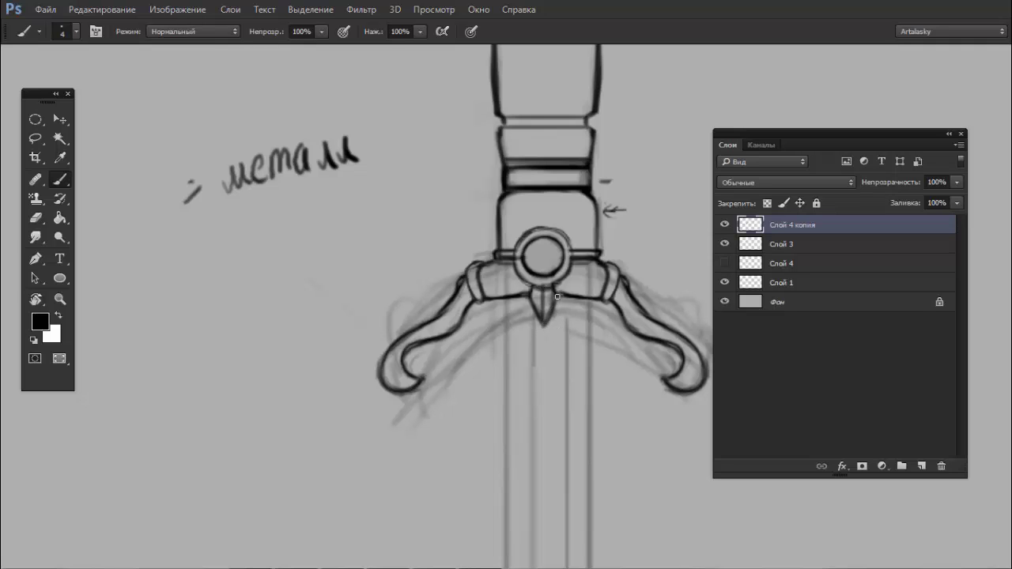
{"action": "scroll", "coordinate": [553, 316], "scroll_direction": "down", "scroll_amount": 1}
{"action": "scroll", "coordinate": [518, 294], "scroll_direction": "down", "scroll_amount": 3}
- Try a centre line down the blade, then undo it
{"action": "scroll", "coordinate": [521, 298], "scroll_direction": "up", "scroll_amount": 1}
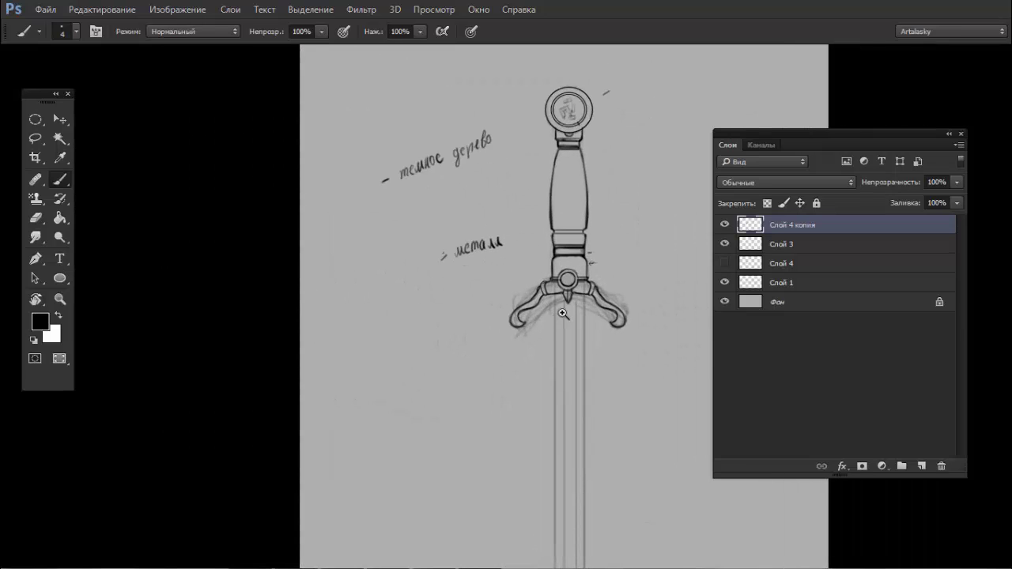
{"action": "scroll", "coordinate": [553, 299], "scroll_direction": "up", "scroll_amount": 1}
{"action": "scroll", "coordinate": [599, 302], "scroll_direction": "up", "scroll_amount": 2}
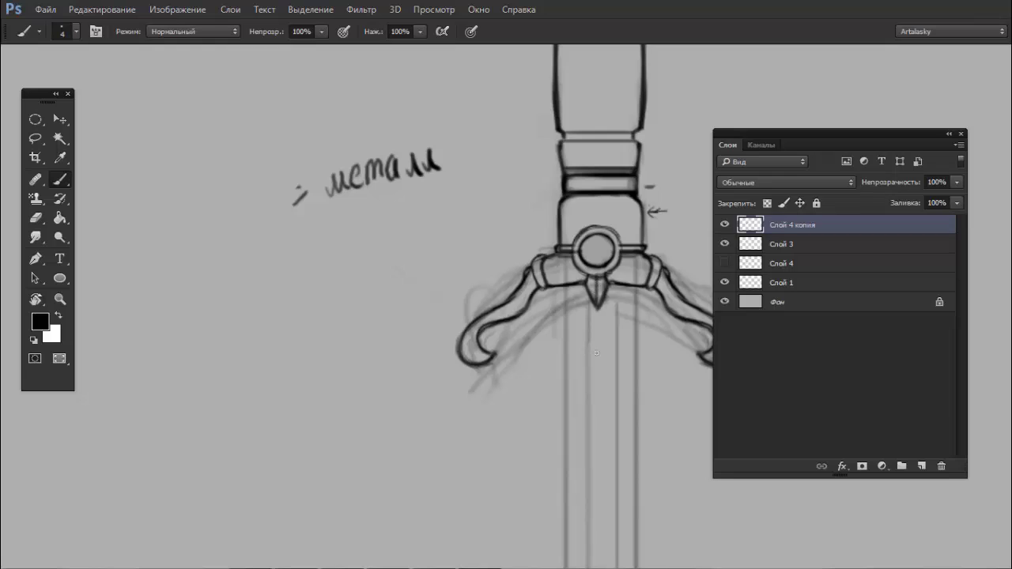
{"action": "left_click_drag", "start_coordinate": [596, 304], "coordinate": [595, 484]}
{"action": "key", "text": "ctrl+z"}
- Hide the old blade sketch layer and zoom in on the guard
{"action": "scroll", "coordinate": [553, 309], "scroll_direction": "down", "scroll_amount": 2}
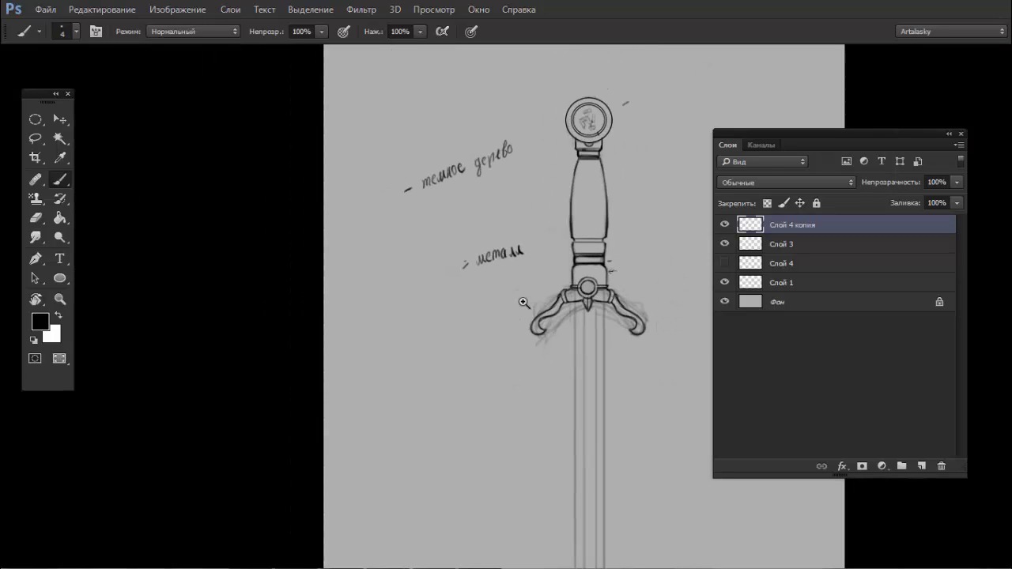
{"action": "left_click_drag", "start_coordinate": [623, 273], "coordinate": [593, 273]}
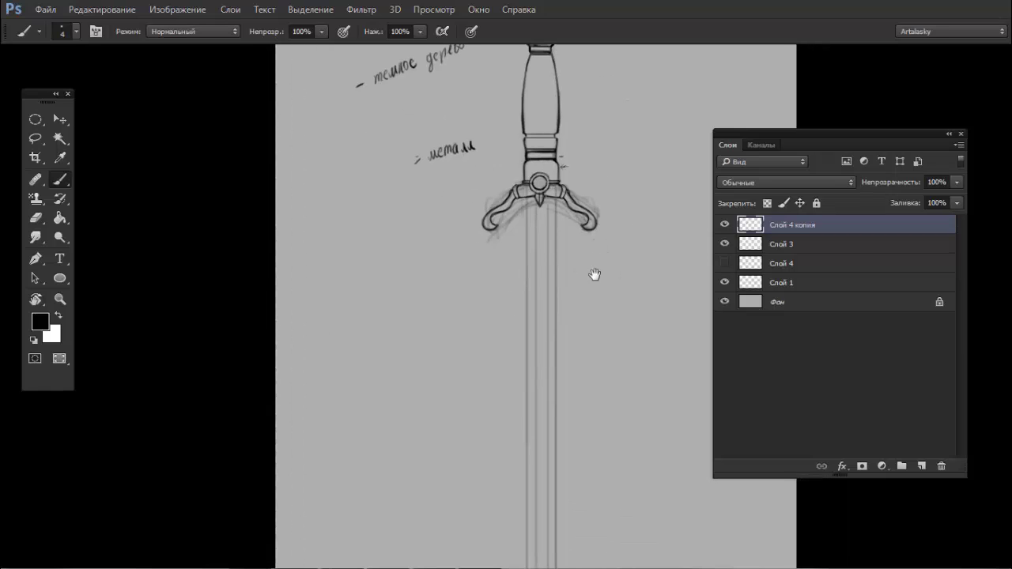
{"action": "scroll", "coordinate": [535, 264], "scroll_direction": "down", "scroll_amount": 2}
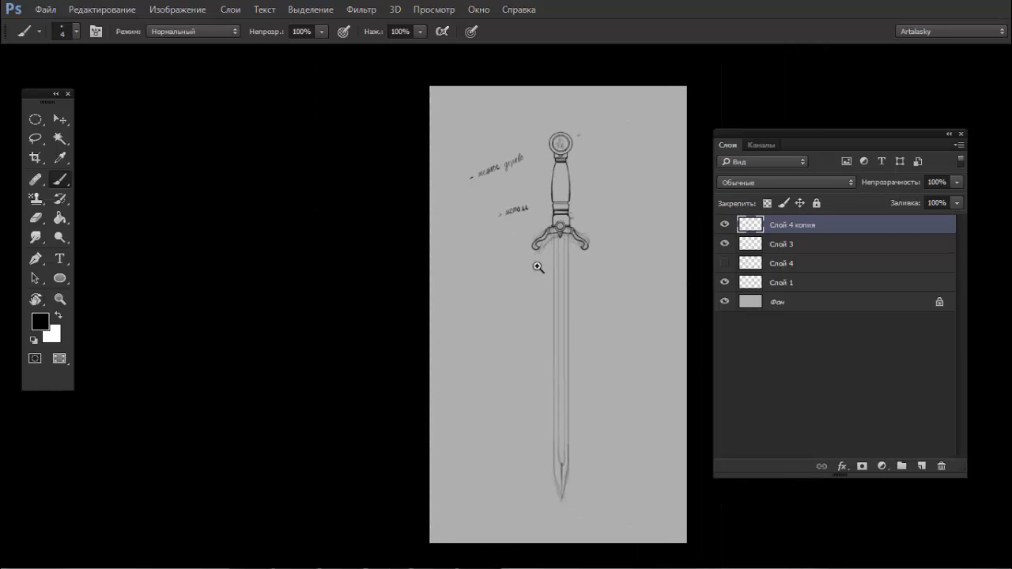
{"action": "left_click", "coordinate": [724, 282]}
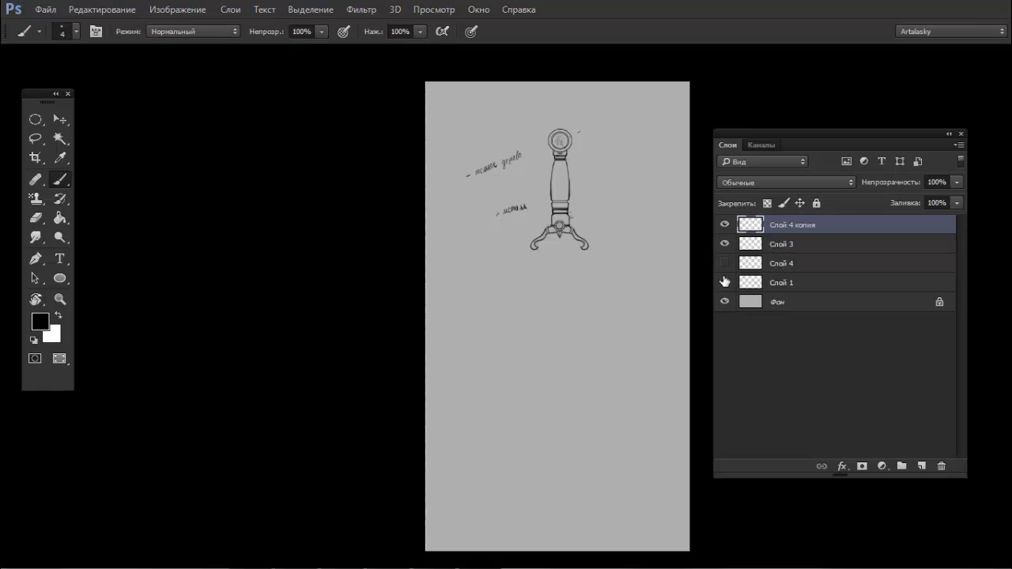
{"action": "scroll", "coordinate": [610, 176], "scroll_direction": "up", "scroll_amount": 2}
{"action": "scroll", "coordinate": [567, 188], "scroll_direction": "up", "scroll_amount": 1}
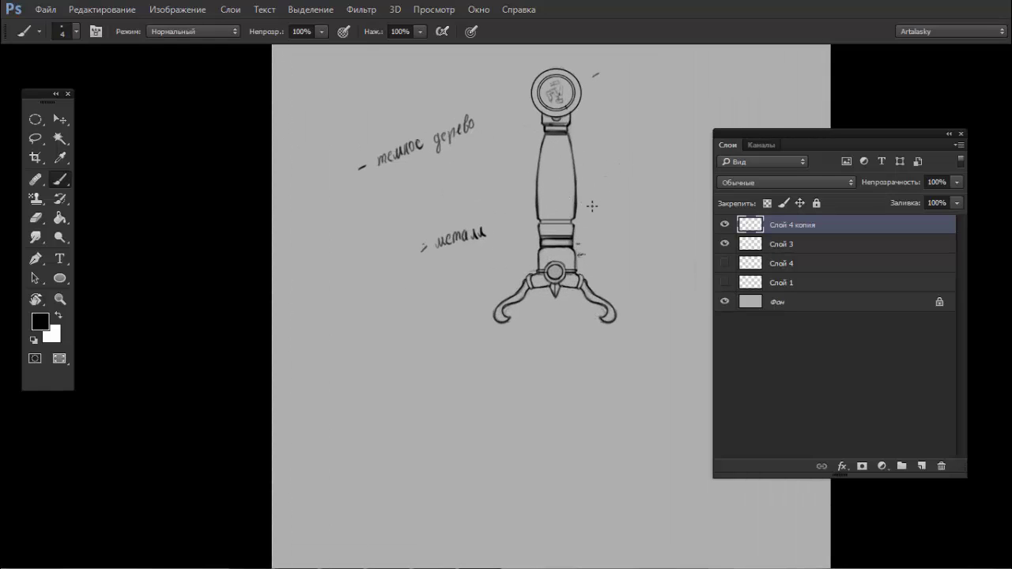
{"action": "scroll", "coordinate": [567, 269], "scroll_direction": "up", "scroll_amount": 3}
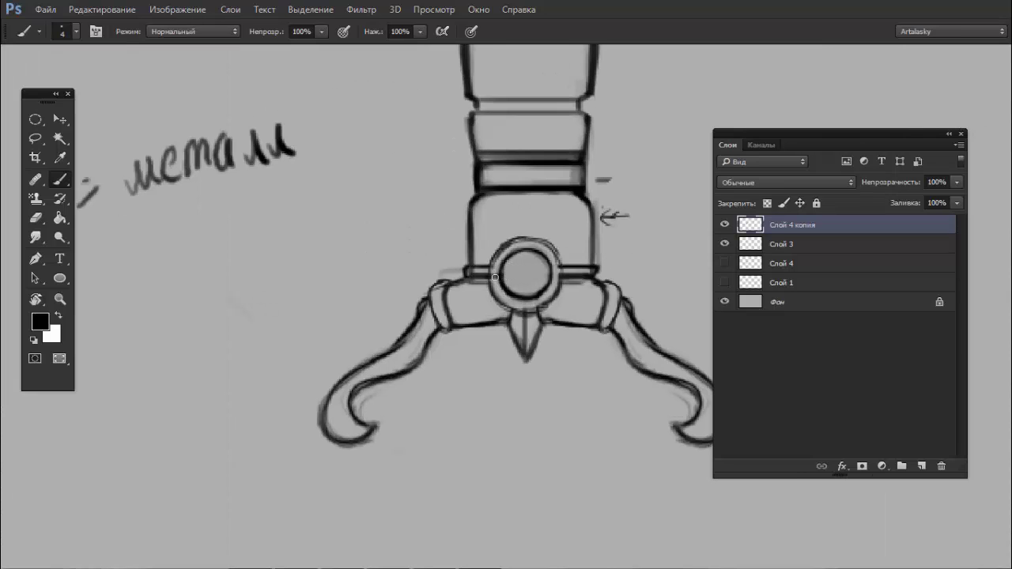
- Draw crossed black rivet lines inside the guard's round centre, reinforcing its left edge
{"action": "left_click", "coordinate": [506, 275], "text": "alt"}
{"action": "key", "text": "d"}
{"action": "left_click_drag", "start_coordinate": [503, 289], "coordinate": [500, 264]}
{"action": "left_click_drag", "start_coordinate": [518, 253], "coordinate": [527, 255]}
{"action": "mouse_move", "coordinate": [518, 290]}
{"action": "left_mouse_down"}
{"action": "mouse_move", "coordinate": [528, 274]}
{"action": "mouse_move", "coordinate": [517, 283]}
{"action": "mouse_move", "coordinate": [545, 280]}
{"action": "mouse_move", "coordinate": [511, 260]}
{"action": "mouse_move", "coordinate": [545, 262]}
{"action": "mouse_move", "coordinate": [541, 284]}
{"action": "left_mouse_up"}
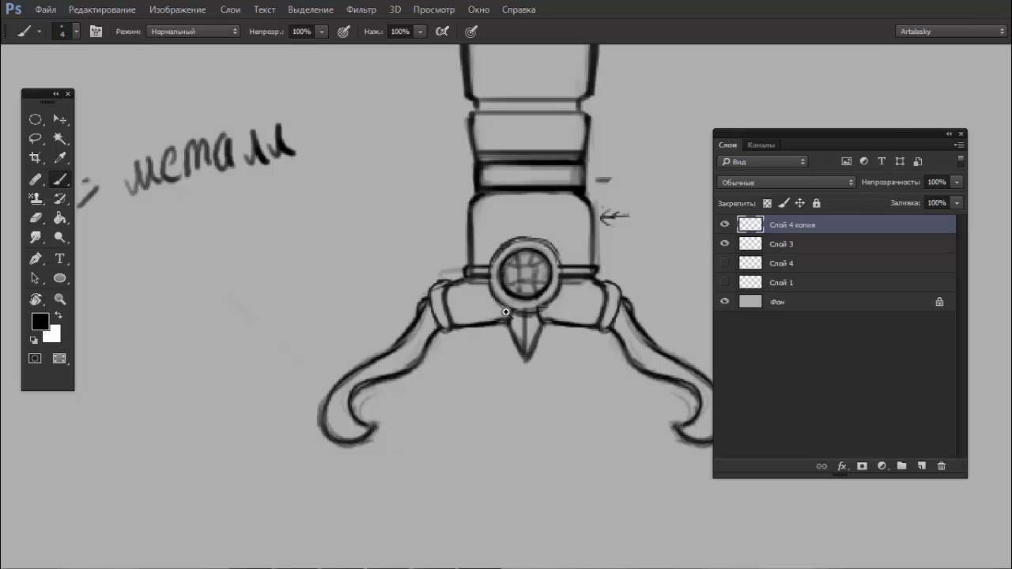
{"action": "key", "text": "ctrl+0"}
- Show Слой 4 копия, add a new blade layer, and rotate the view so the sword lies horizontally
{"action": "left_click", "coordinate": [724, 225]}
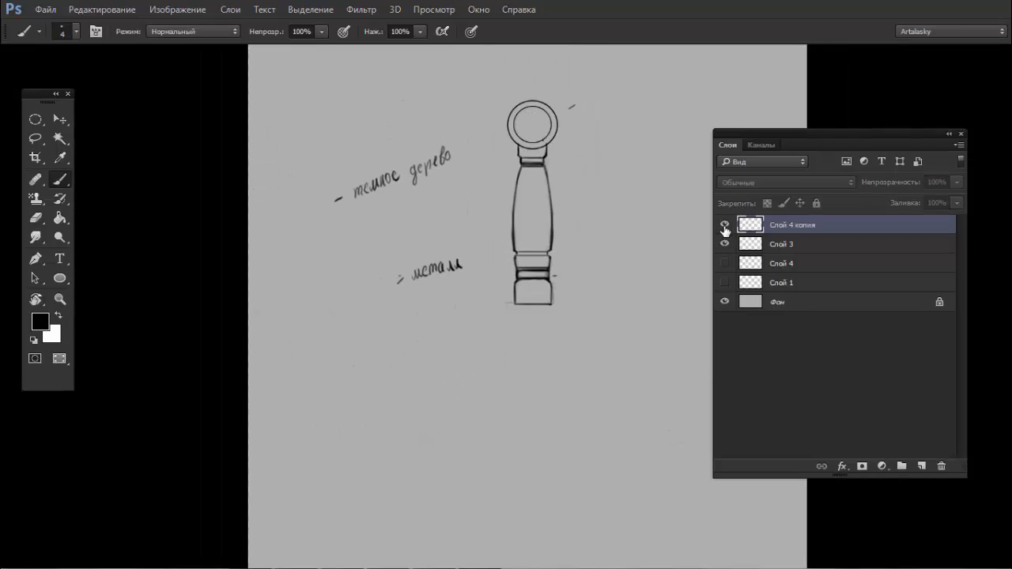
{"action": "left_click", "coordinate": [922, 465]}
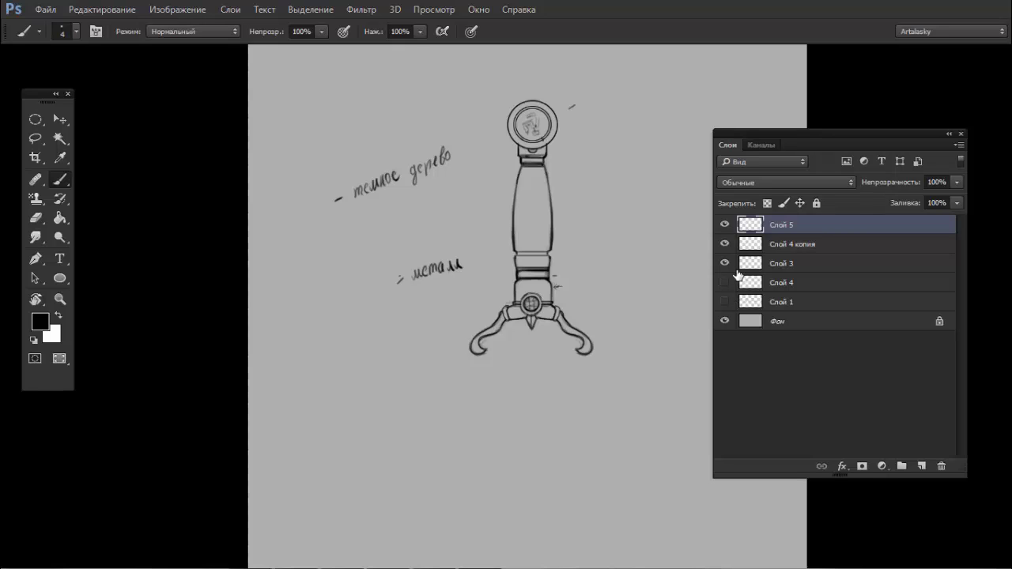
{"action": "key", "text": "f"}
{"action": "key", "text": "f"}
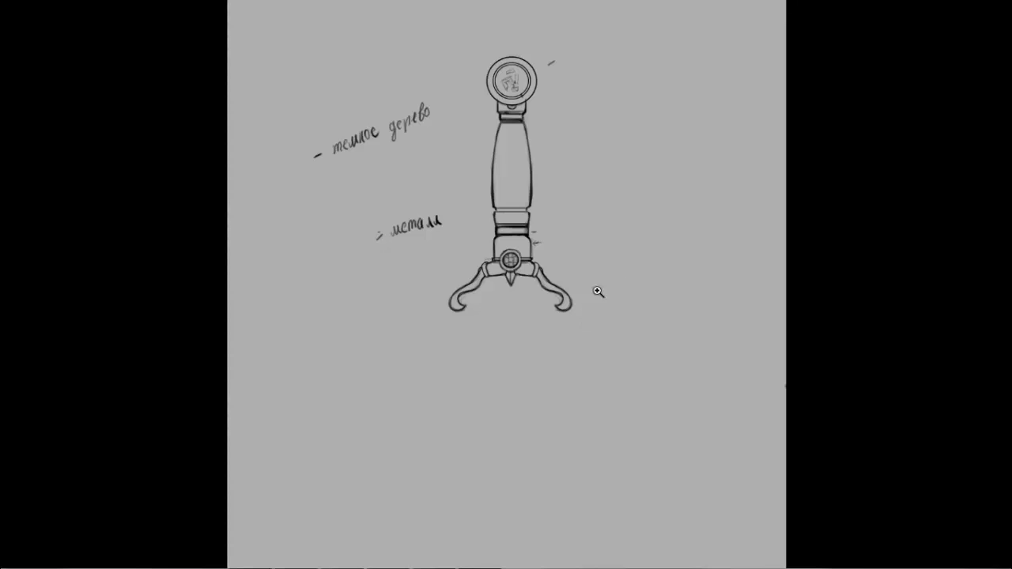
{"action": "scroll", "coordinate": [594, 293], "scroll_direction": "down", "scroll_amount": 2, "text": "alt"}
{"action": "mouse_move", "coordinate": [575, 301]}
{"action": "left_mouse_down"}
{"action": "mouse_move", "coordinate": [583, 214]}
{"action": "mouse_move", "coordinate": [549, 372]}
{"action": "mouse_move", "coordinate": [567, 430]}
{"action": "left_mouse_up"}
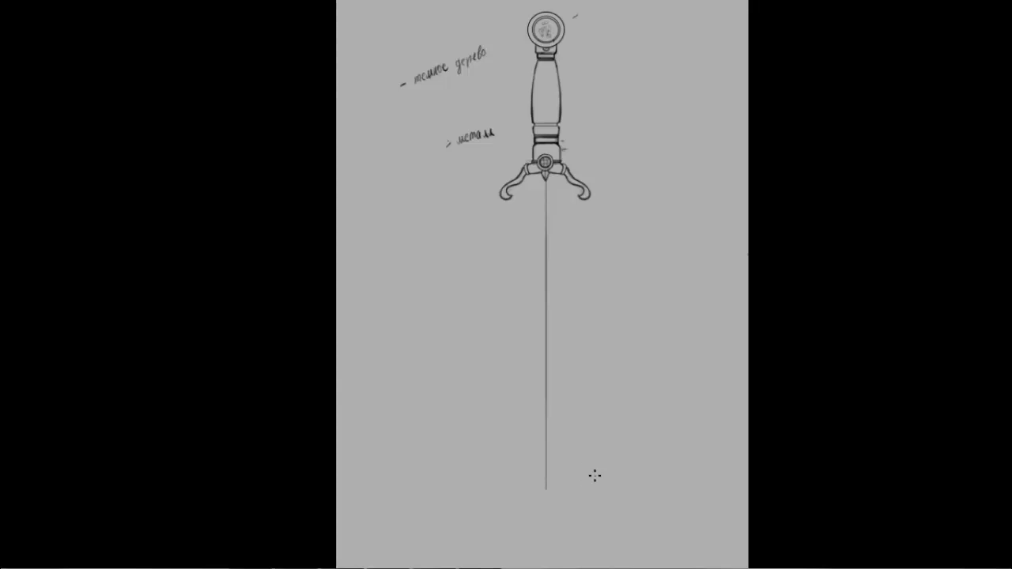
{"action": "scroll", "coordinate": [553, 271], "scroll_direction": "down", "scroll_amount": 3, "text": "alt"}
{"action": "scroll", "coordinate": [553, 271], "scroll_direction": "up", "scroll_amount": 2, "text": "alt"}
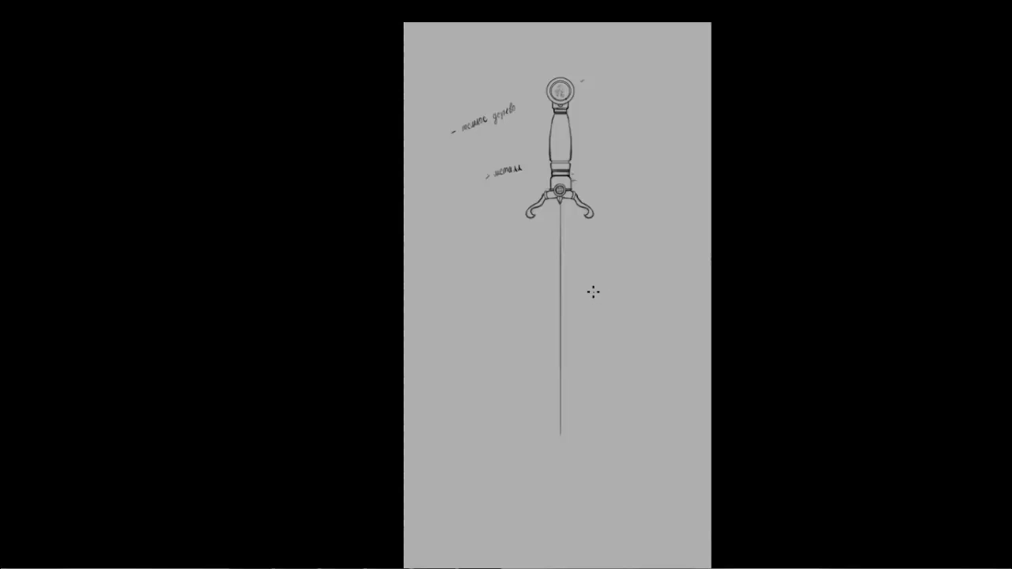
{"action": "key", "text": "r"}
{"action": "mouse_move", "coordinate": [639, 165]}
{"action": "left_mouse_down"}
{"action": "mouse_move", "coordinate": [472, 236]}
{"action": "mouse_move", "coordinate": [513, 266]}
{"action": "left_mouse_up"}
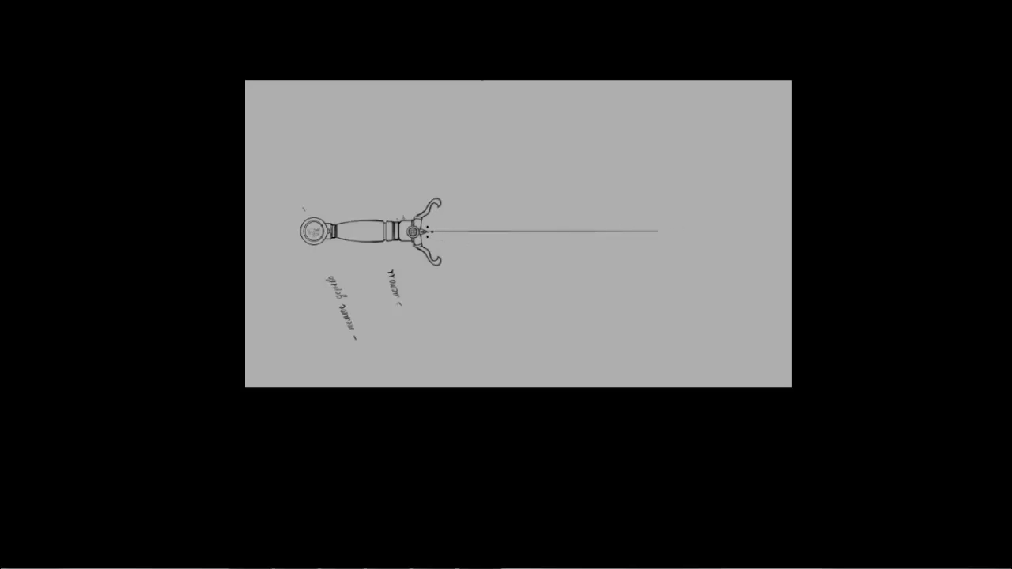
- Extend the blade line toward the tip and draw the long upper edge line
{"action": "left_click_drag", "start_coordinate": [685, 229], "coordinate": [653, 231]}
{"action": "scroll", "coordinate": [527, 210], "scroll_direction": "up", "scroll_amount": 5}
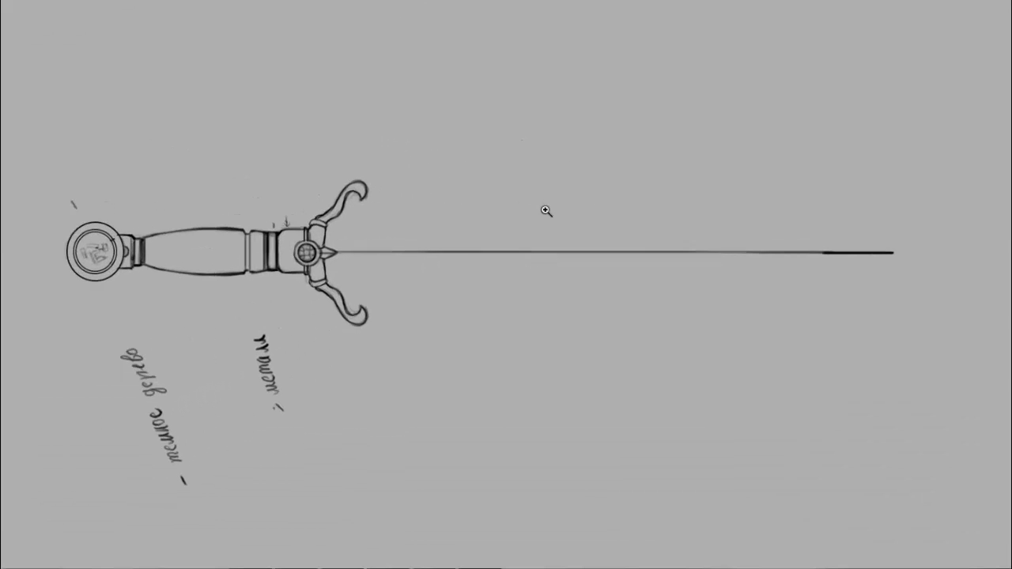
{"action": "mouse_move", "coordinate": [332, 223]}
{"action": "left_mouse_down"}
{"action": "mouse_move", "coordinate": [325, 234]}
{"action": "mouse_move", "coordinate": [757, 229]}
{"action": "mouse_move", "coordinate": [821, 210]}
{"action": "left_mouse_up"}
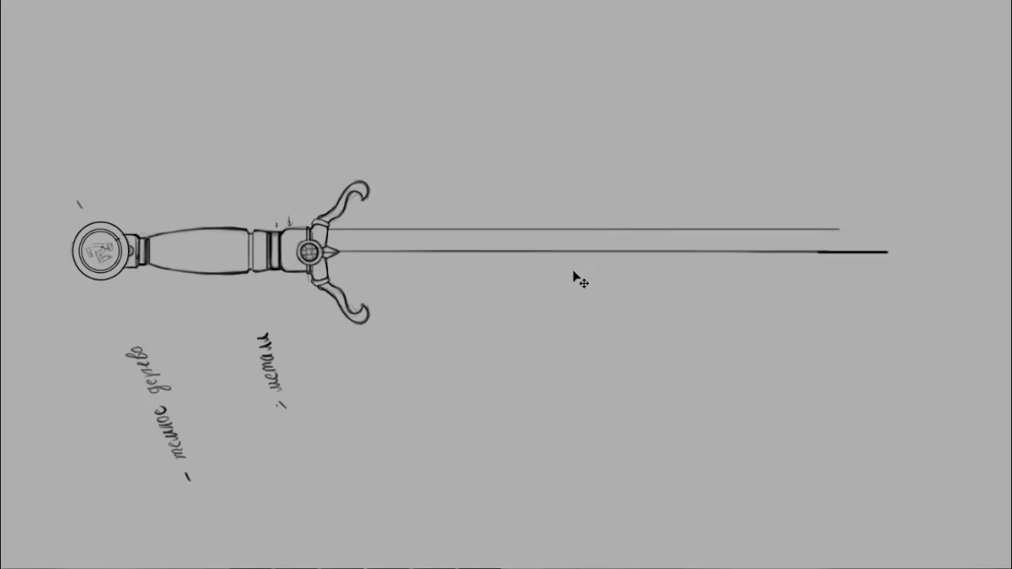
- Replace the old upper blade line with straight guide lines above and below the blade centre
{"action": "key", "text": "ctrl+z"}
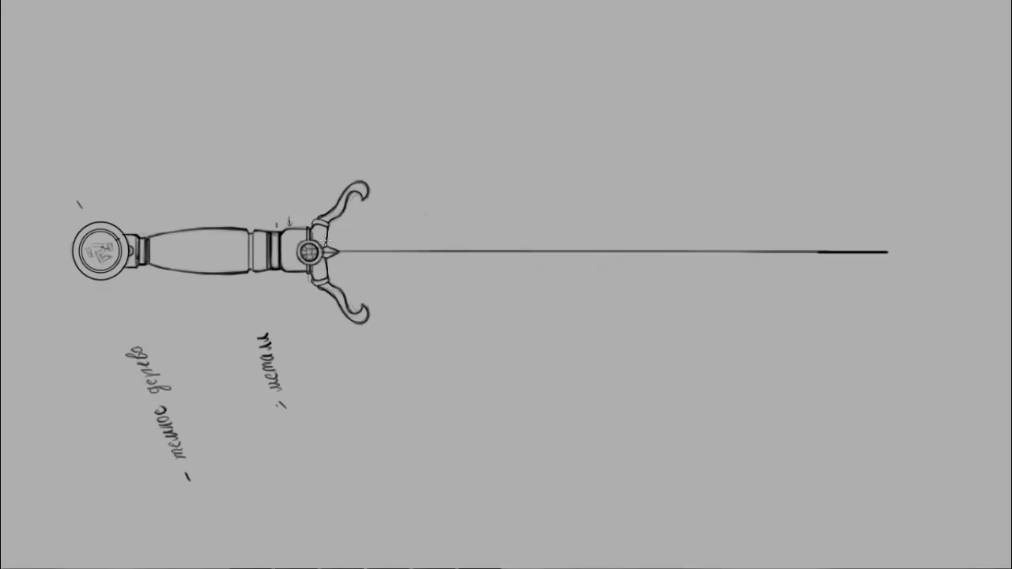
{"action": "left_click_drag", "start_coordinate": [327, 240], "coordinate": [806, 240]}
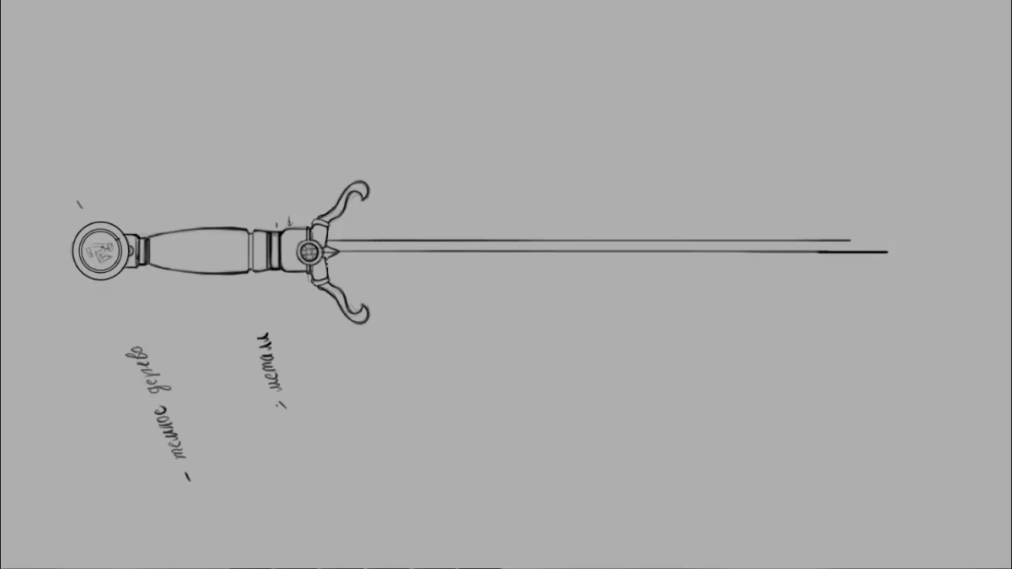
{"action": "left_click_drag", "start_coordinate": [325, 261], "coordinate": [795, 261]}
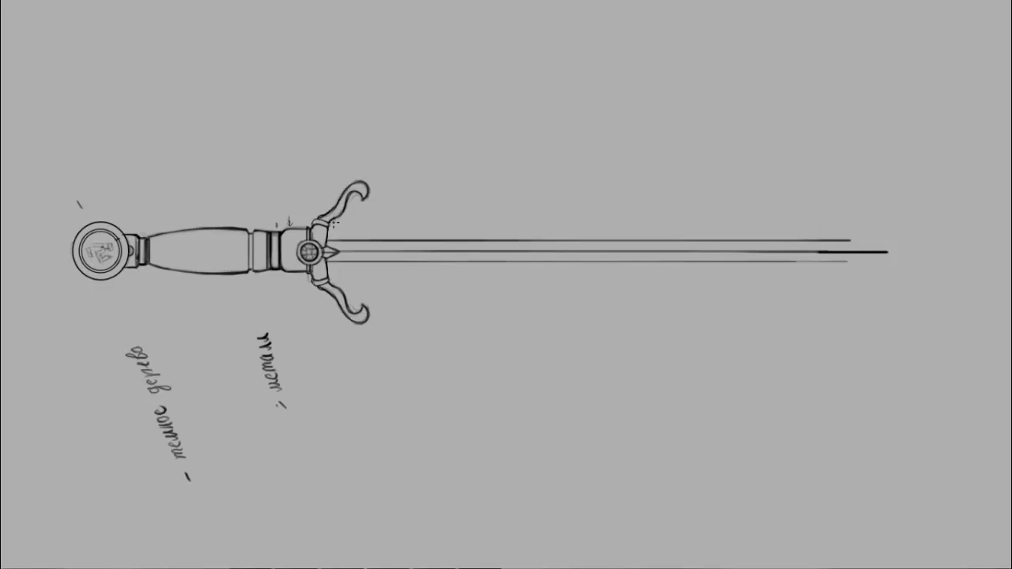
{"action": "left_click_drag", "start_coordinate": [342, 215], "coordinate": [847, 215]}
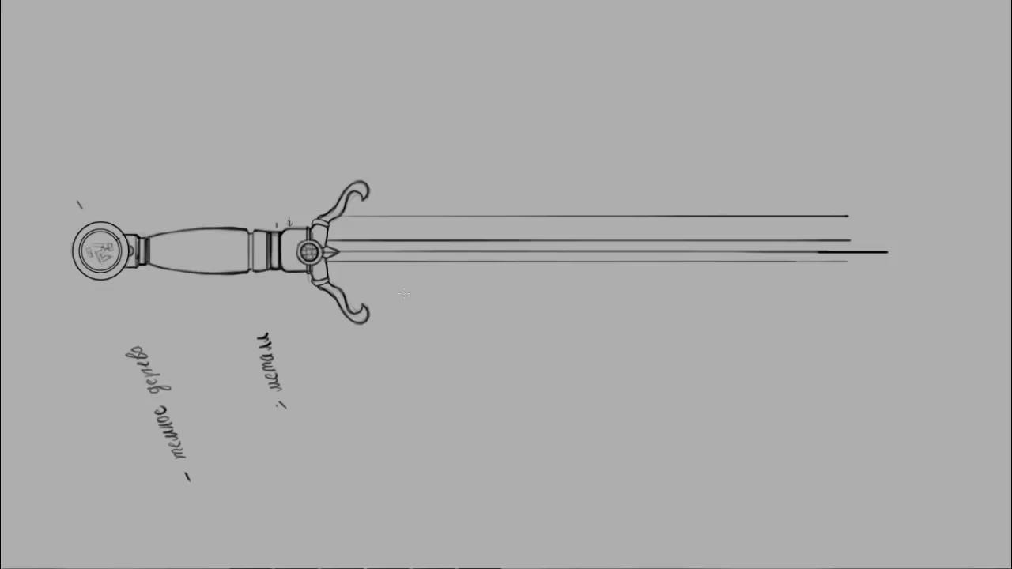
{"action": "left_click_drag", "start_coordinate": [343, 292], "coordinate": [816, 292]}
- Redraw the lower blade edge, try angled tip strokes, then undo the tip strokes
{"action": "key", "text": "ctrl+z"}
{"action": "left_click_drag", "start_coordinate": [348, 287], "coordinate": [846, 268]}
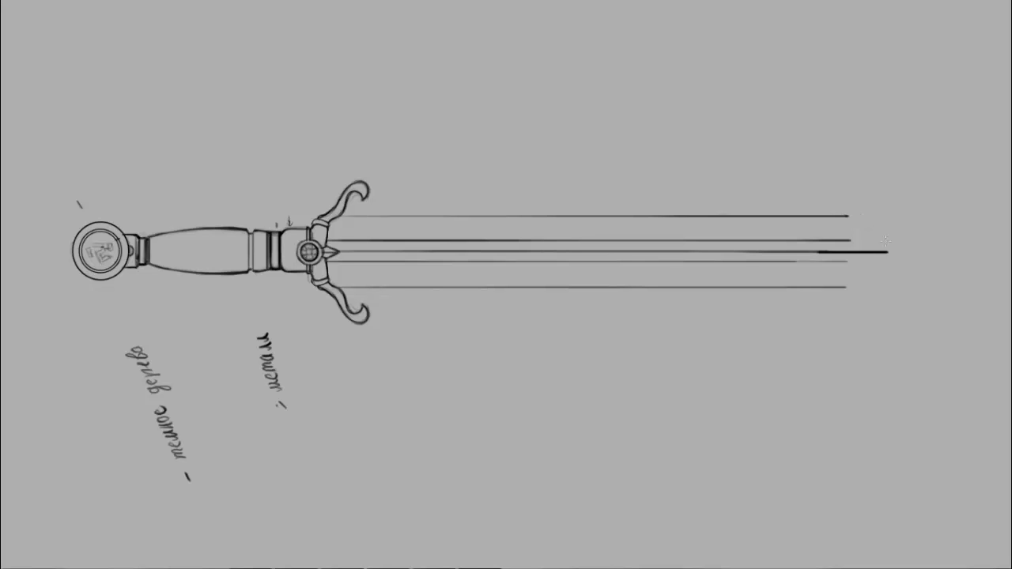
{"action": "left_click_drag", "start_coordinate": [852, 216], "coordinate": [893, 250]}
{"action": "left_click_drag", "start_coordinate": [837, 290], "coordinate": [893, 250]}
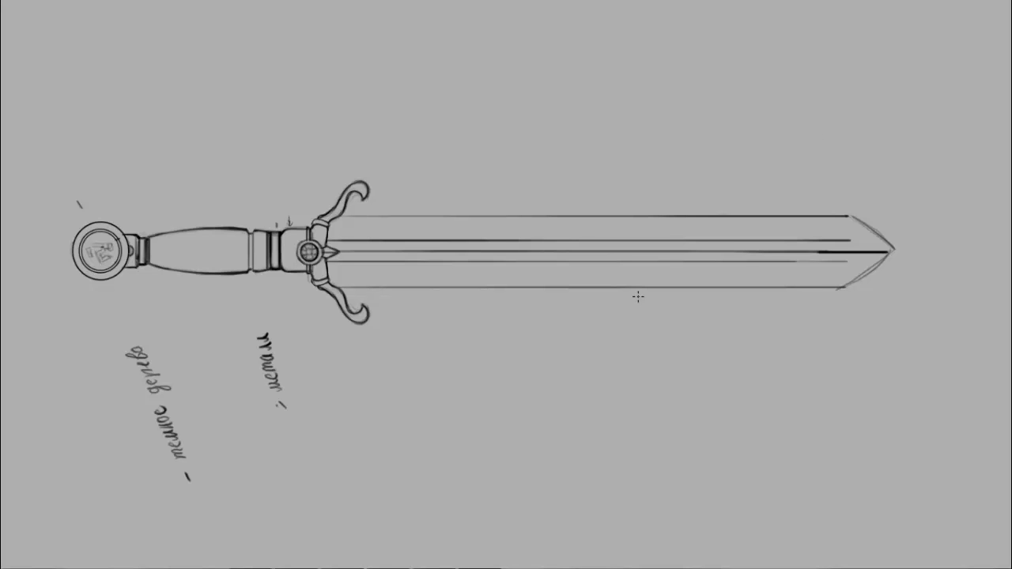
{"action": "key", "text": "v"}
{"action": "key", "text": "ctrl+z"}
{"action": "key", "text": "ctrl+z"}
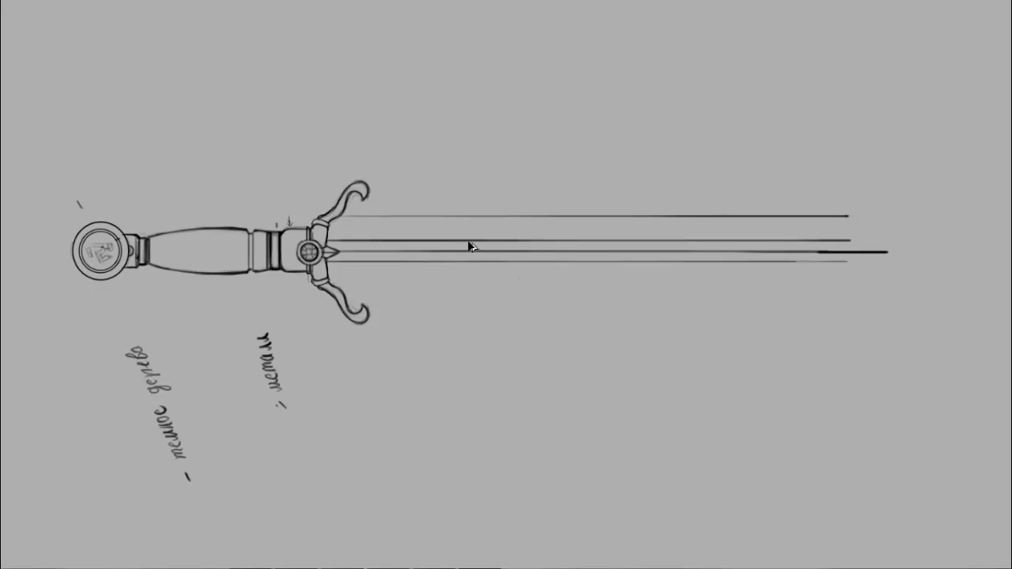
{"action": "key", "text": "ctrl+z"}
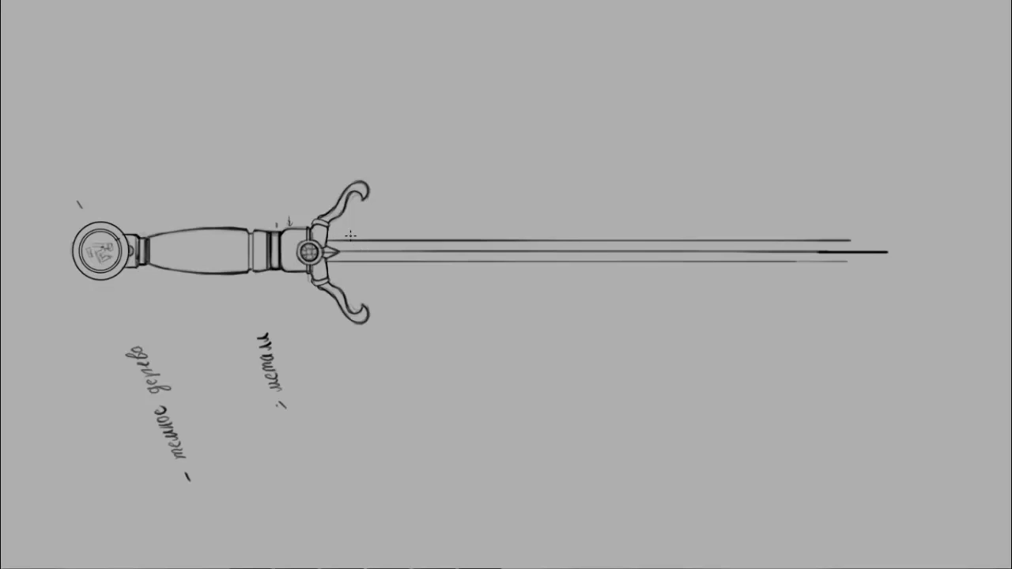
- Erase the old blade side lines and draw a new edge line running from the guard
{"action": "right_click", "coordinate": [378, 249]}
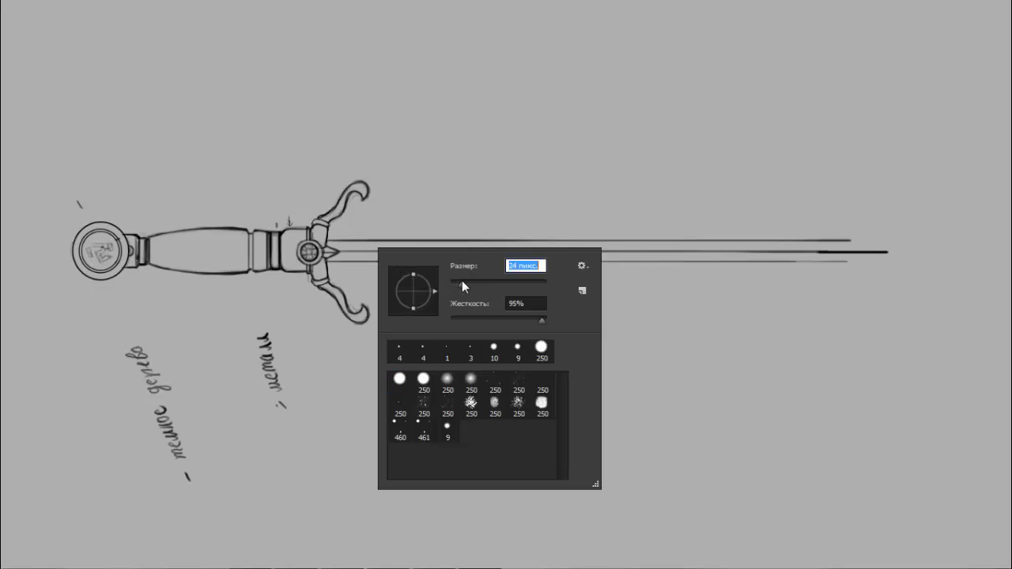
{"action": "mouse_move", "coordinate": [339, 241]}
{"action": "left_mouse_down"}
{"action": "mouse_move", "coordinate": [768, 206]}
{"action": "mouse_move", "coordinate": [898, 227]}
{"action": "left_mouse_up"}
{"action": "mouse_move", "coordinate": [853, 267]}
{"action": "left_mouse_down"}
{"action": "mouse_move", "coordinate": [510, 285]}
{"action": "mouse_move", "coordinate": [329, 267]}
{"action": "mouse_move", "coordinate": [357, 230]}
{"action": "mouse_move", "coordinate": [833, 230]}
{"action": "left_mouse_up"}
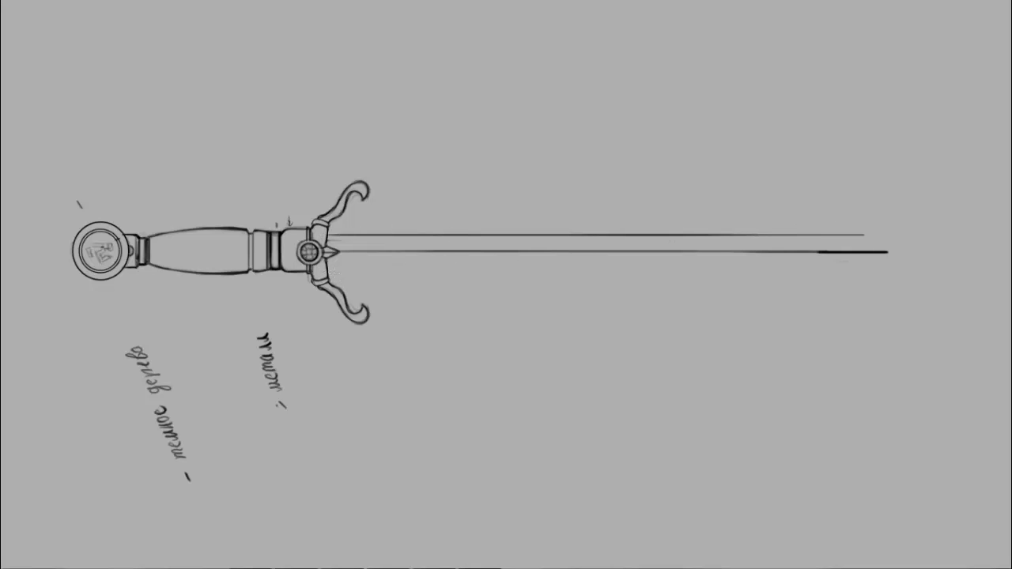
{"action": "mouse_move", "coordinate": [328, 271]}
{"action": "left_mouse_down"}
{"action": "mouse_move", "coordinate": [823, 270]}
{"action": "mouse_move", "coordinate": [837, 253]}
{"action": "left_mouse_up"}
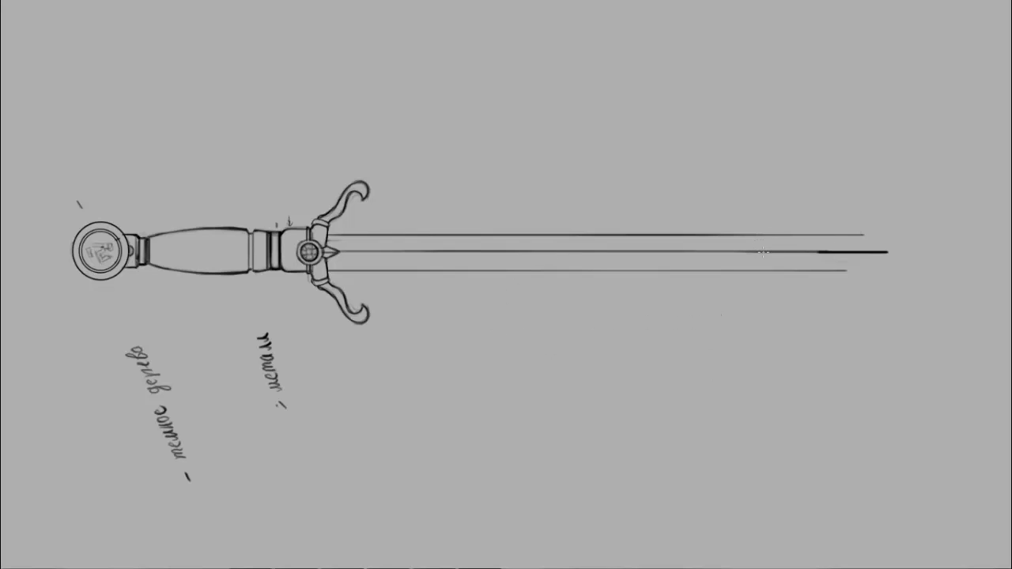
{"action": "mouse_move", "coordinate": [851, 243]}
{"action": "left_mouse_down"}
{"action": "mouse_move", "coordinate": [823, 230]}
{"action": "mouse_move", "coordinate": [888, 242]}
{"action": "mouse_move", "coordinate": [877, 239]}
{"action": "left_mouse_up"}
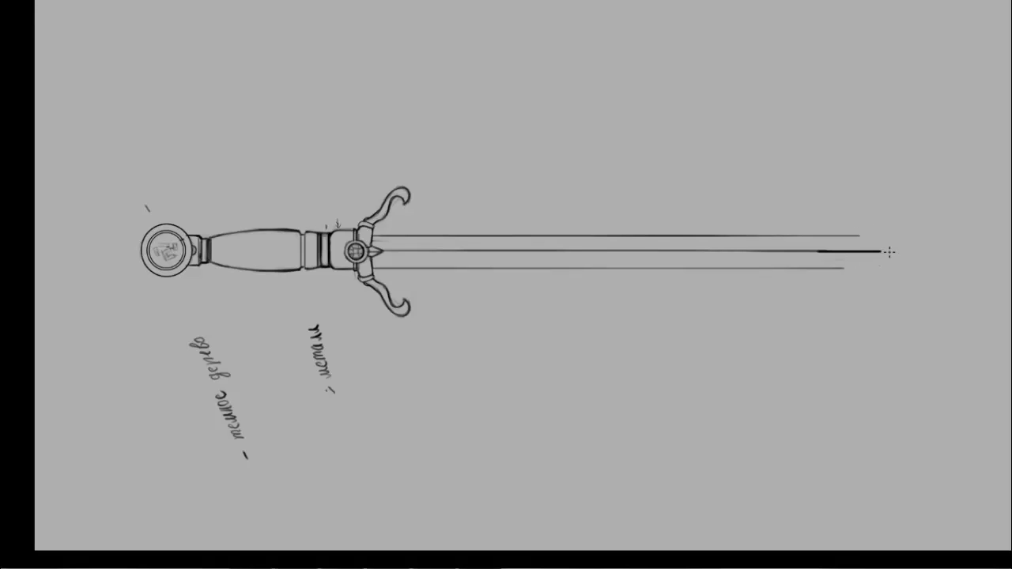
{"action": "left_click_drag", "start_coordinate": [865, 230], "coordinate": [802, 228]}
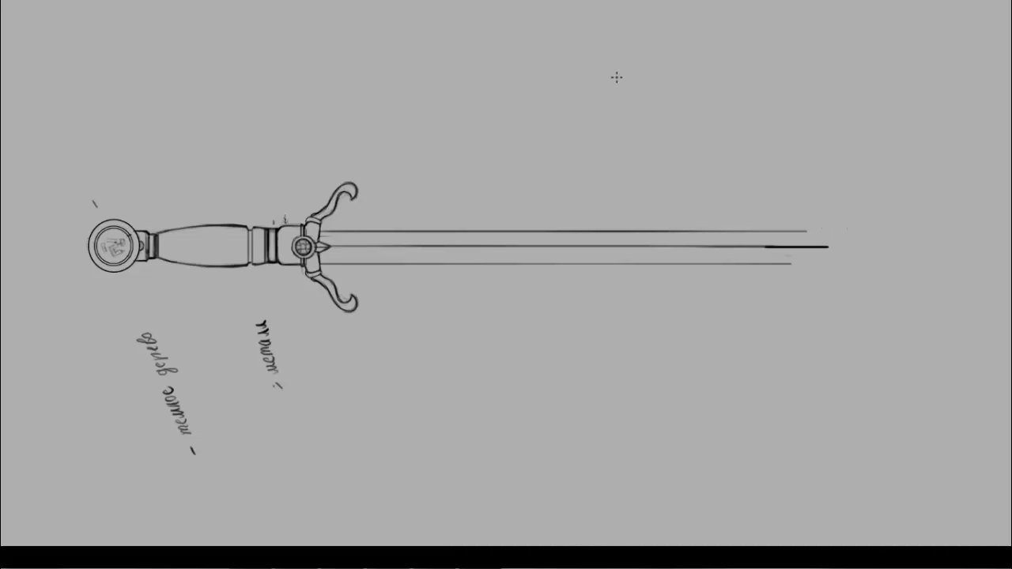
{"action": "left_click_drag", "start_coordinate": [617, 77], "coordinate": [605, 109]}
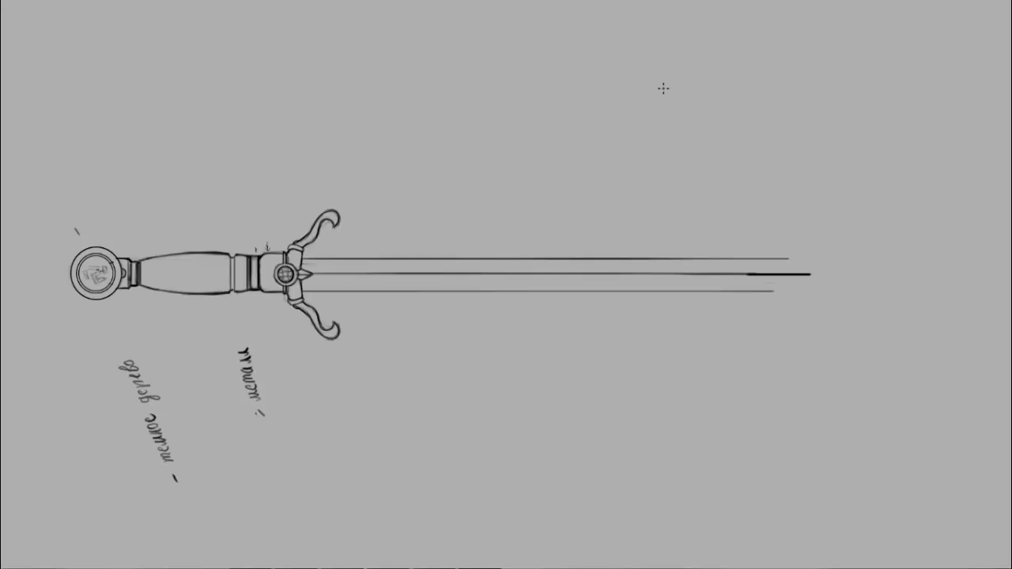
- Sketch an arrow-shaped tip study above the sword
{"action": "left_click_drag", "start_coordinate": [707, 86], "coordinate": [595, 85]}
{"action": "mouse_move", "coordinate": [668, 100]}
{"action": "left_mouse_down"}
{"action": "mouse_move", "coordinate": [597, 102]}
{"action": "mouse_move", "coordinate": [720, 95]}
{"action": "left_mouse_up"}
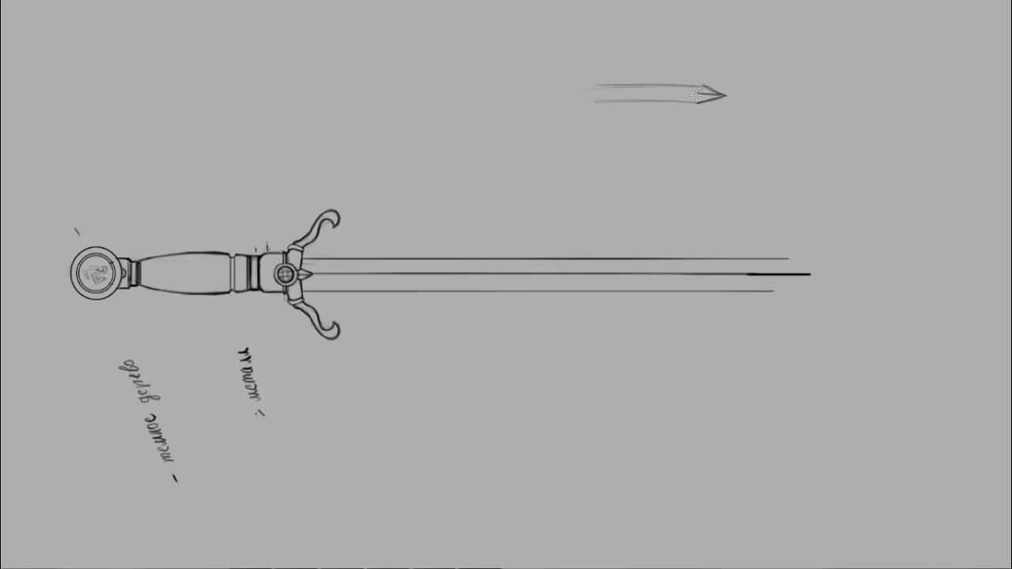
{"action": "left_click_drag", "start_coordinate": [697, 93], "coordinate": [590, 93]}
{"action": "left_click", "coordinate": [711, 86]}
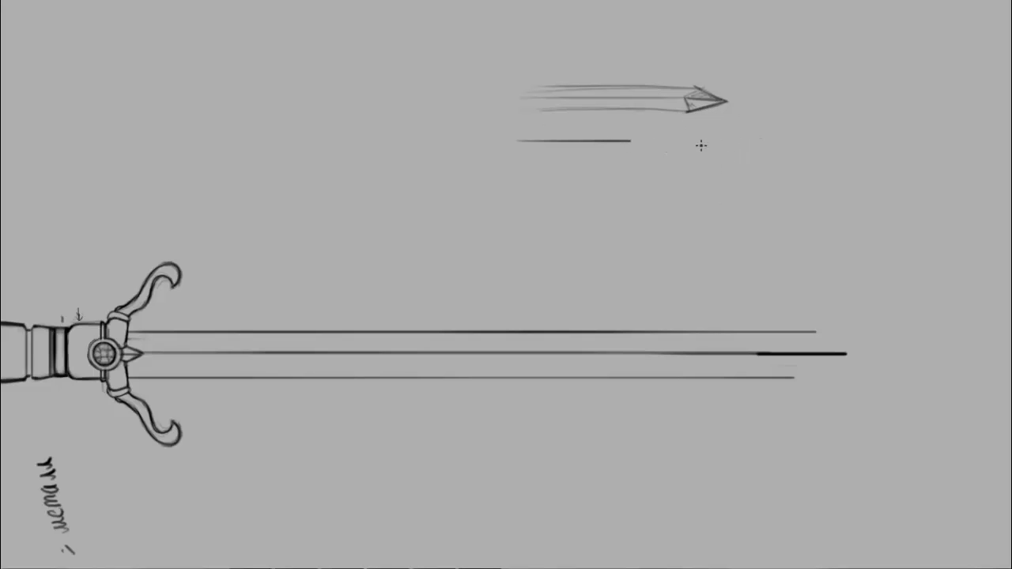
- Draw a second study of two straight blade lines converging into a curved tip
{"action": "left_click_drag", "start_coordinate": [517, 140], "coordinate": [724, 140]}
{"action": "mouse_move", "coordinate": [520, 159]}
{"action": "left_mouse_down"}
{"action": "mouse_move", "coordinate": [683, 159]}
{"action": "mouse_move", "coordinate": [721, 142]}
{"action": "left_mouse_up"}
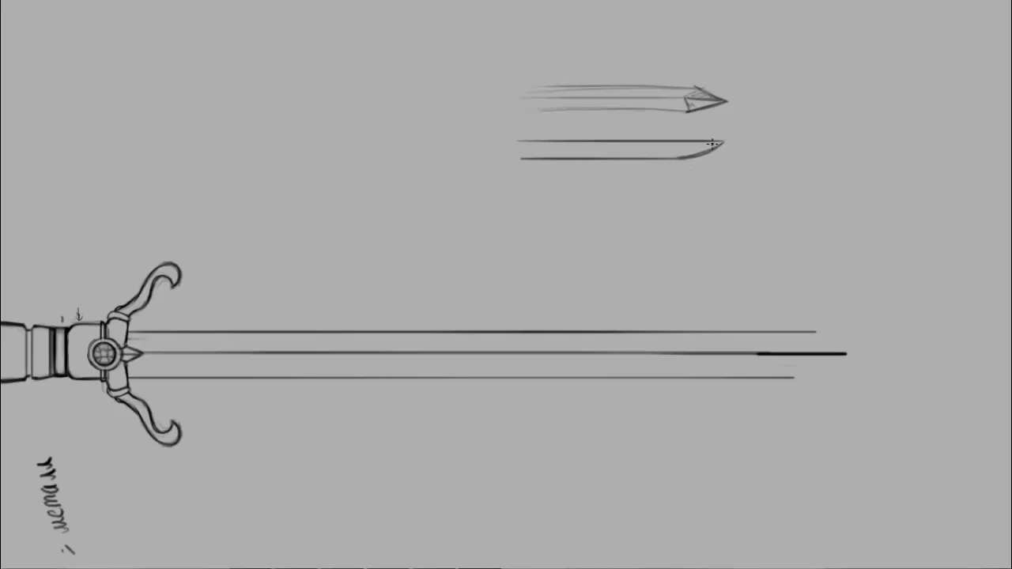
{"action": "left_click_drag", "start_coordinate": [436, 190], "coordinate": [661, 171]}
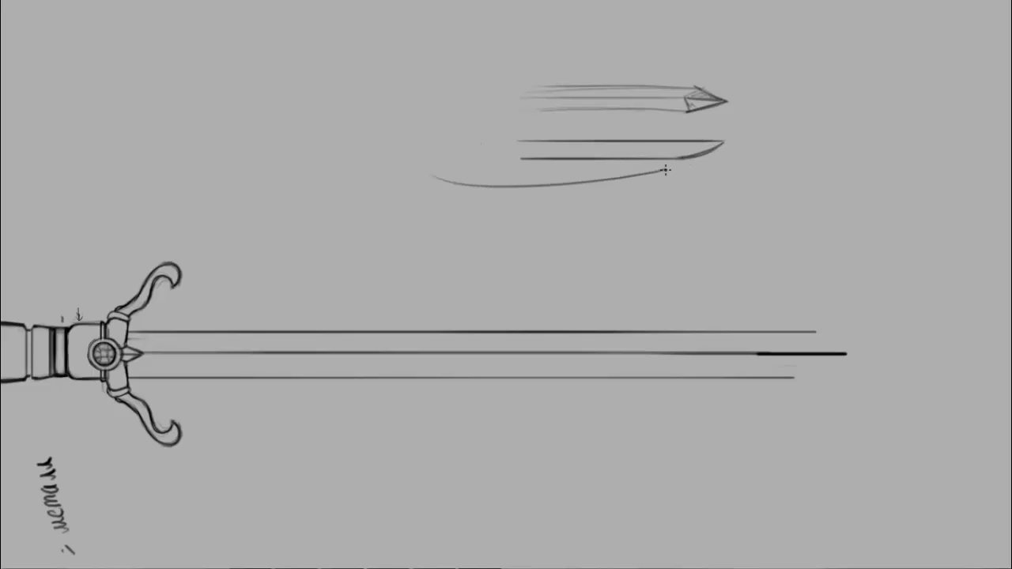
{"action": "key", "text": "ctrl+z"}
{"action": "mouse_move", "coordinate": [444, 210]}
{"action": "left_mouse_down"}
{"action": "mouse_move", "coordinate": [607, 207]}
{"action": "mouse_move", "coordinate": [469, 211]}
{"action": "left_mouse_up"}
{"action": "key", "text": "ctrl+z"}
{"action": "key", "text": "ctrl+z"}
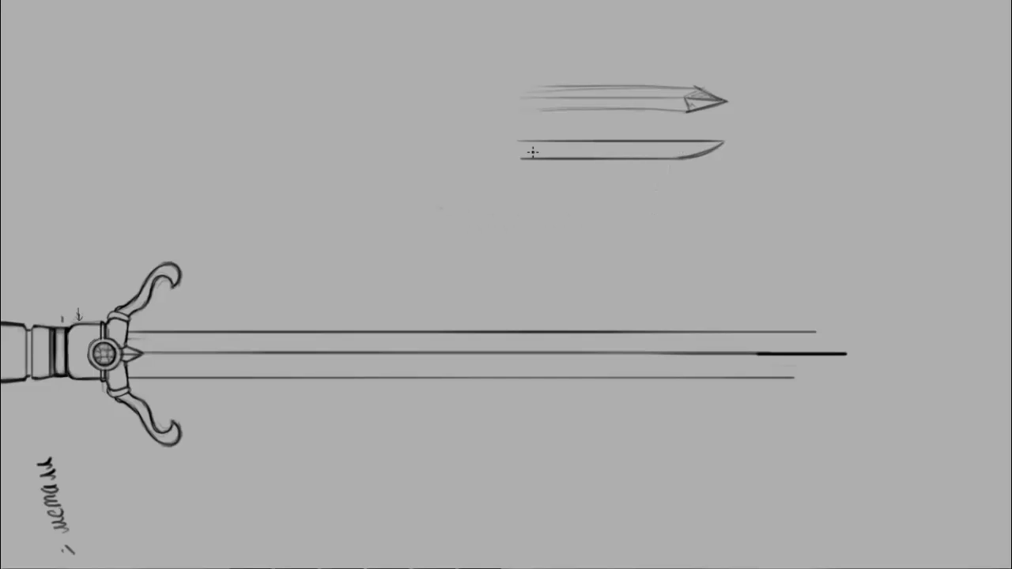
- Try an inner edge line along the curved-tip study, then undo it
{"action": "scroll", "coordinate": [553, 150], "scroll_direction": "up", "scroll_amount": 2}
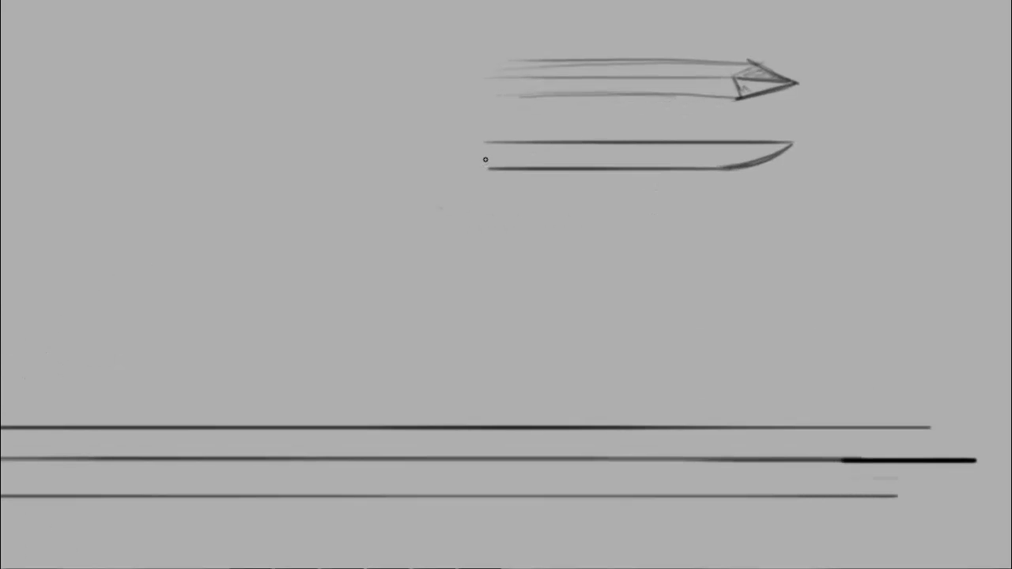
{"action": "mouse_move", "coordinate": [508, 161]}
{"action": "left_mouse_down"}
{"action": "mouse_move", "coordinate": [720, 156]}
{"action": "mouse_move", "coordinate": [762, 145]}
{"action": "left_mouse_up"}
{"action": "key", "text": "ctrl+z"}
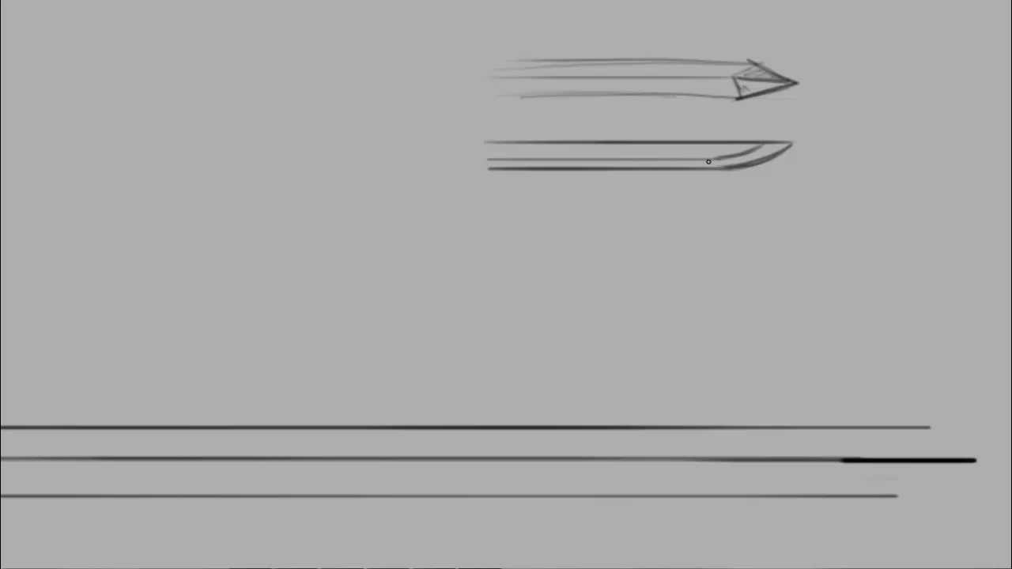
- Lasso-copy the curved-tip study below it, deselect, and erase the copy's curved tip with a small brush
{"action": "key", "text": "l"}
{"action": "mouse_move", "coordinate": [483, 191]}
{"action": "left_mouse_down"}
{"action": "mouse_move", "coordinate": [548, 129]}
{"action": "mouse_move", "coordinate": [835, 168]}
{"action": "mouse_move", "coordinate": [777, 174]}
{"action": "mouse_move", "coordinate": [777, 214]}
{"action": "mouse_move", "coordinate": [735, 227]}
{"action": "left_mouse_up"}
{"action": "key", "text": "ctrl+b"}
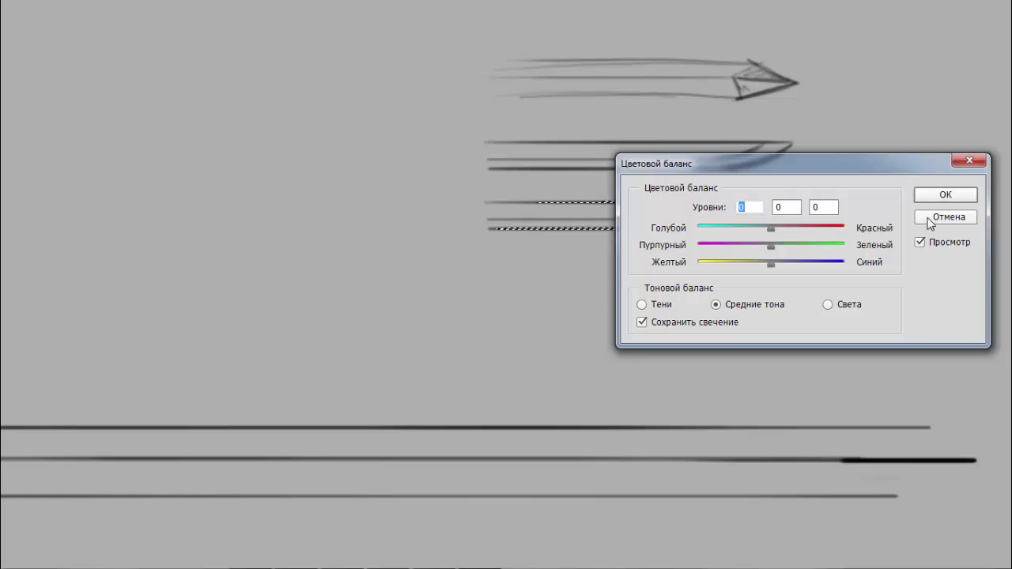
{"action": "left_click", "coordinate": [933, 220]}
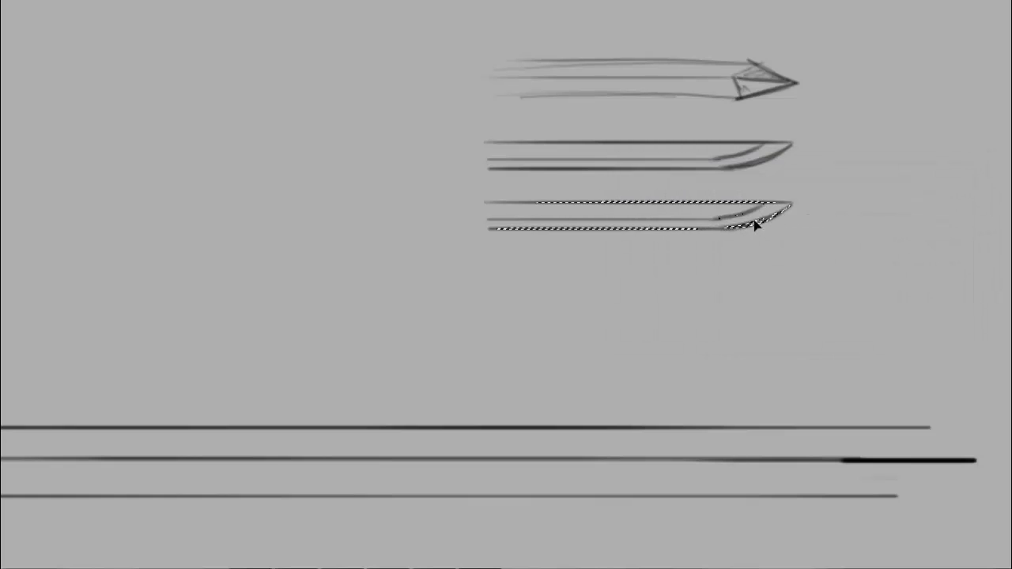
{"action": "key", "text": "ctrl+d"}
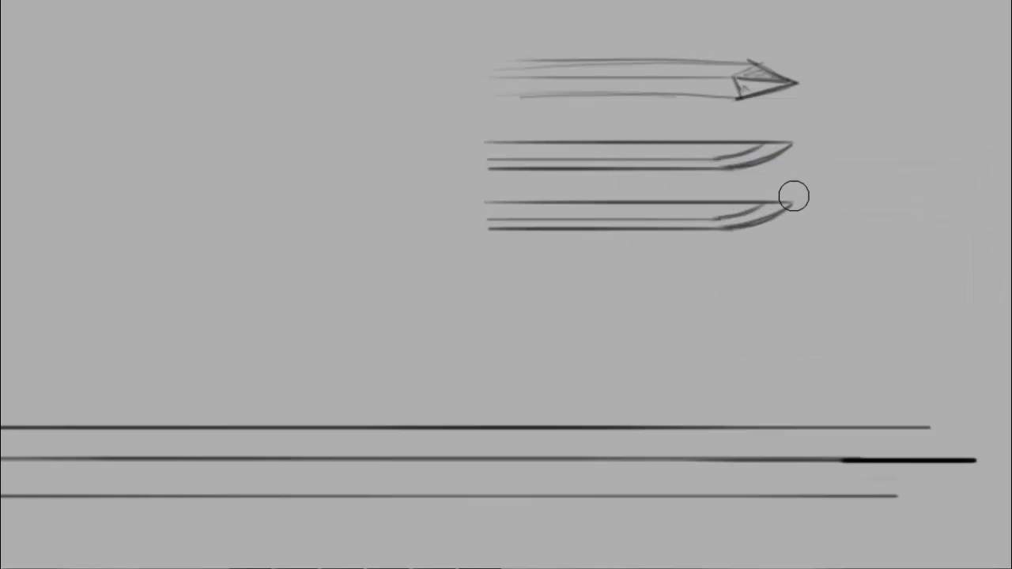
{"action": "key", "text": "bracketleft"}
{"action": "key", "text": "bracketleft"}
{"action": "key", "text": "bracketleft"}
{"action": "key", "text": "bracketleft"}
{"action": "mouse_move", "coordinate": [774, 206]}
{"action": "left_mouse_down"}
{"action": "mouse_move", "coordinate": [723, 194]}
{"action": "mouse_move", "coordinate": [780, 215]}
{"action": "mouse_move", "coordinate": [721, 202]}
{"action": "left_mouse_up"}
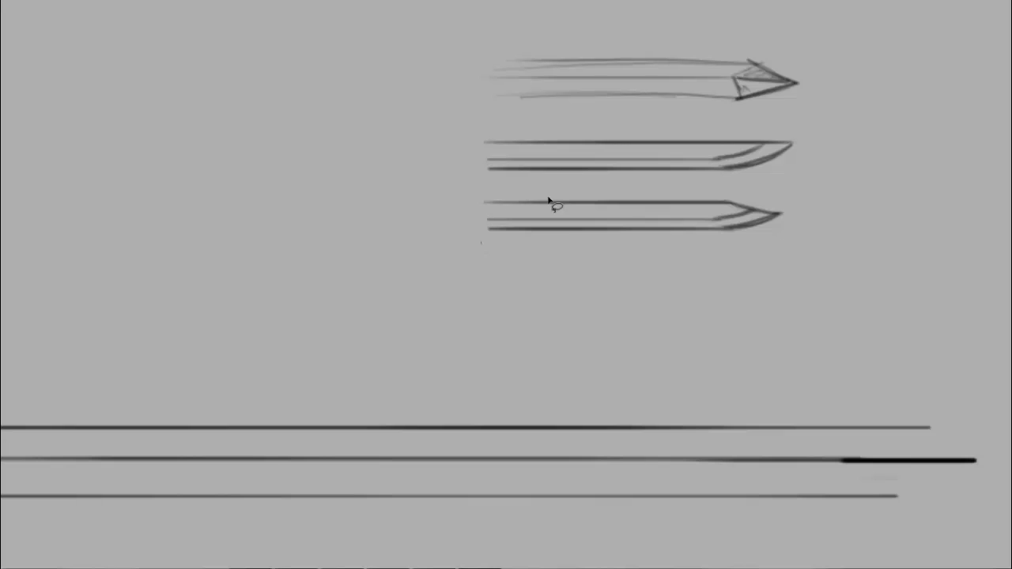
- Lasso the pointed-tip study and place a duplicate lower down
{"action": "left_click_drag", "start_coordinate": [480, 241], "coordinate": [698, 191]}
{"action": "left_click_drag", "start_coordinate": [815, 217], "coordinate": [486, 237]}
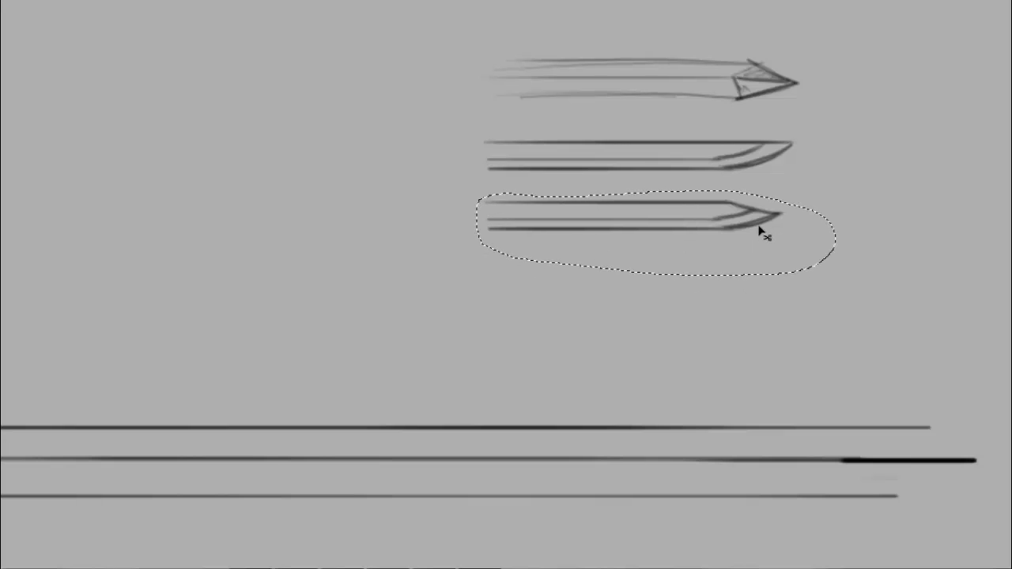
{"action": "left_click_drag", "start_coordinate": [761, 230], "coordinate": [760, 294]}
{"action": "key", "text": "ctrl+d"}
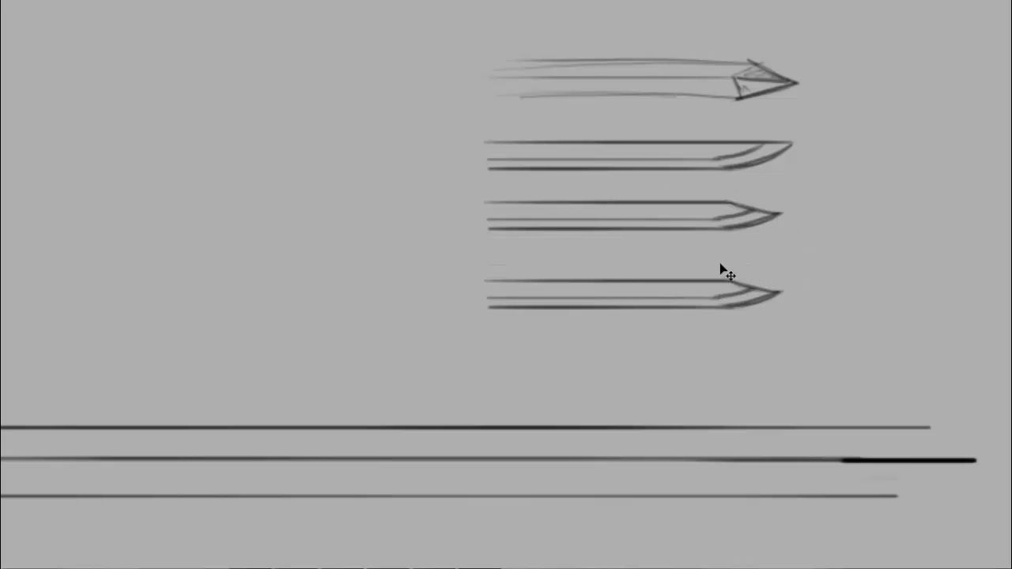
{"action": "key", "text": "b"}
- Draw a curved tip and a curved lower edge on the bottom blade copy
{"action": "left_click_drag", "start_coordinate": [648, 278], "coordinate": [768, 298]}
{"action": "key", "text": "ctrl+z"}
{"action": "left_click_drag", "start_coordinate": [648, 279], "coordinate": [773, 272]}
{"action": "left_click_drag", "start_coordinate": [482, 310], "coordinate": [627, 328]}
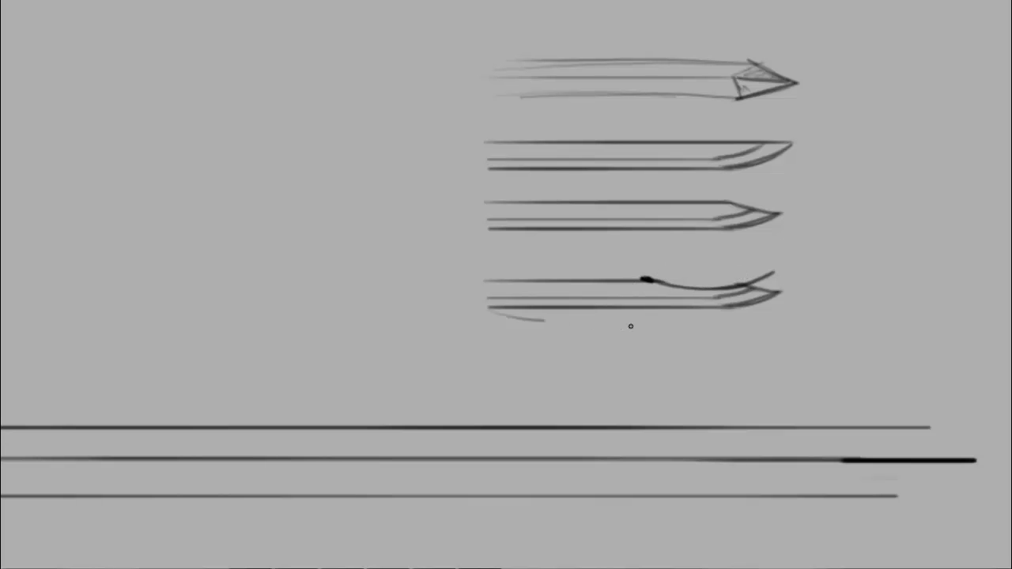
{"action": "left_click_drag", "start_coordinate": [746, 319], "coordinate": [637, 328]}
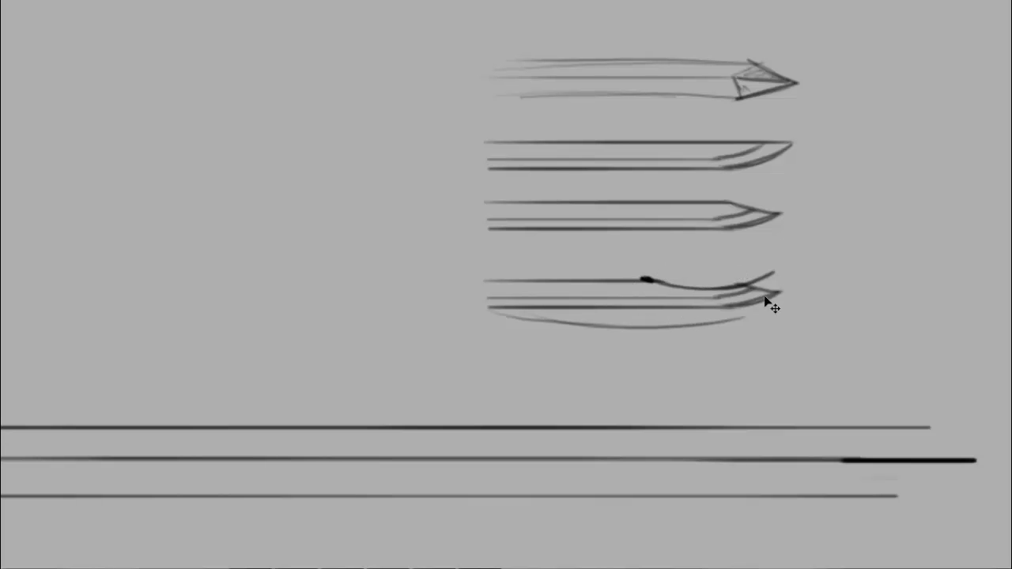
{"action": "left_click_drag", "start_coordinate": [774, 274], "coordinate": [688, 320]}
{"action": "left_click_drag", "start_coordinate": [560, 325], "coordinate": [689, 321]}
- Erase the old straight lines and add a curved inner line, tip bevel and notched back edge
{"action": "left_click_drag", "start_coordinate": [778, 294], "coordinate": [680, 324]}
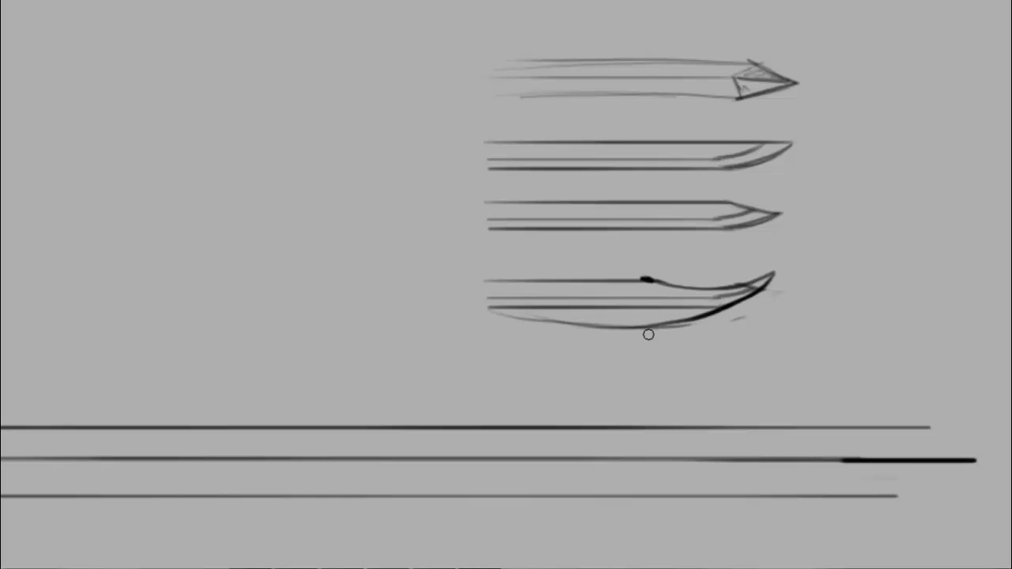
{"action": "left_click_drag", "start_coordinate": [488, 307], "coordinate": [653, 303]}
{"action": "key", "text": "ctrl+z"}
{"action": "key", "text": "ctrl+z"}
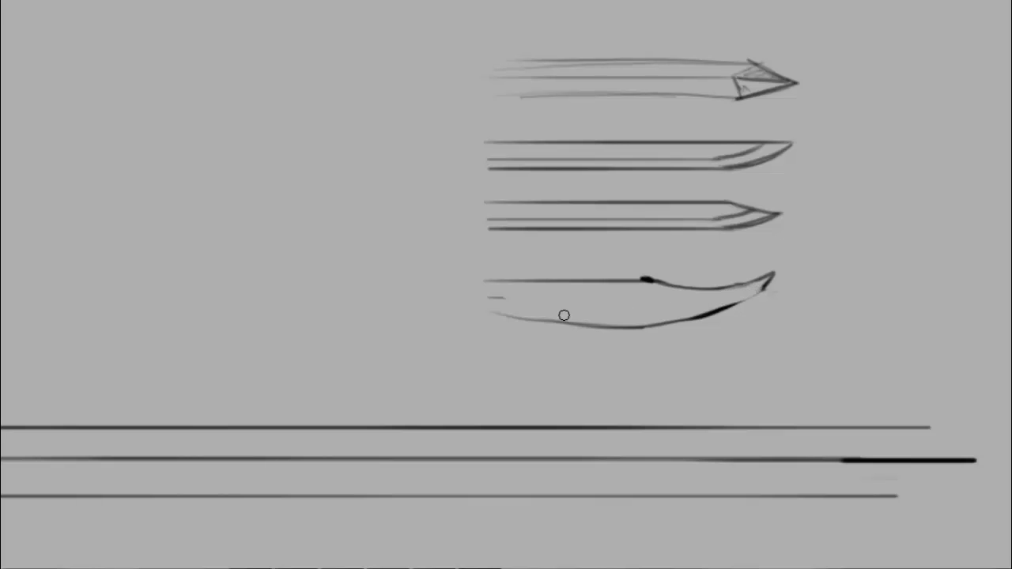
{"action": "left_click_drag", "start_coordinate": [600, 328], "coordinate": [494, 315]}
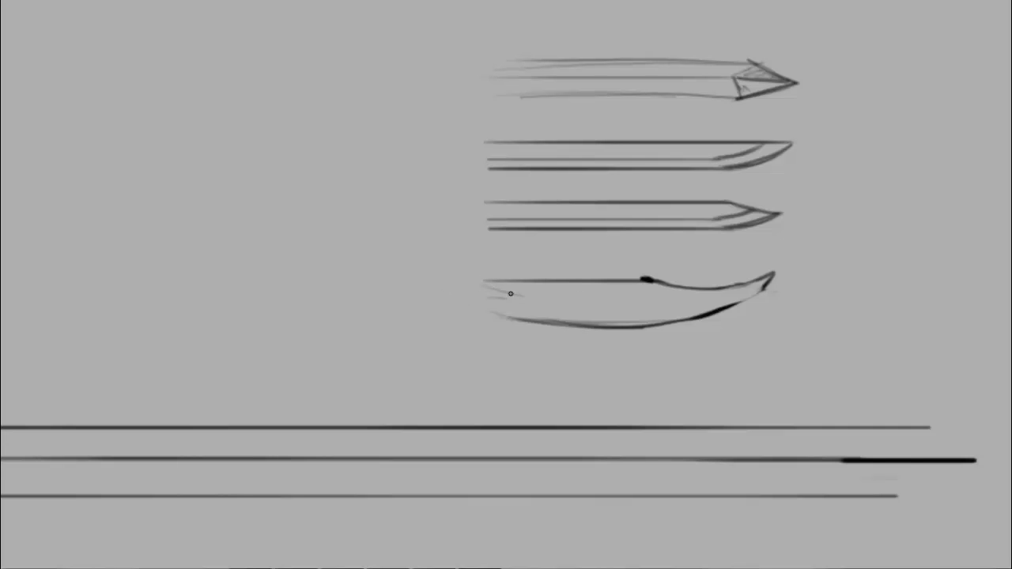
{"action": "left_click_drag", "start_coordinate": [510, 293], "coordinate": [634, 287]}
{"action": "left_click_drag", "start_coordinate": [525, 299], "coordinate": [632, 286]}
{"action": "left_click_drag", "start_coordinate": [490, 281], "coordinate": [624, 279]}
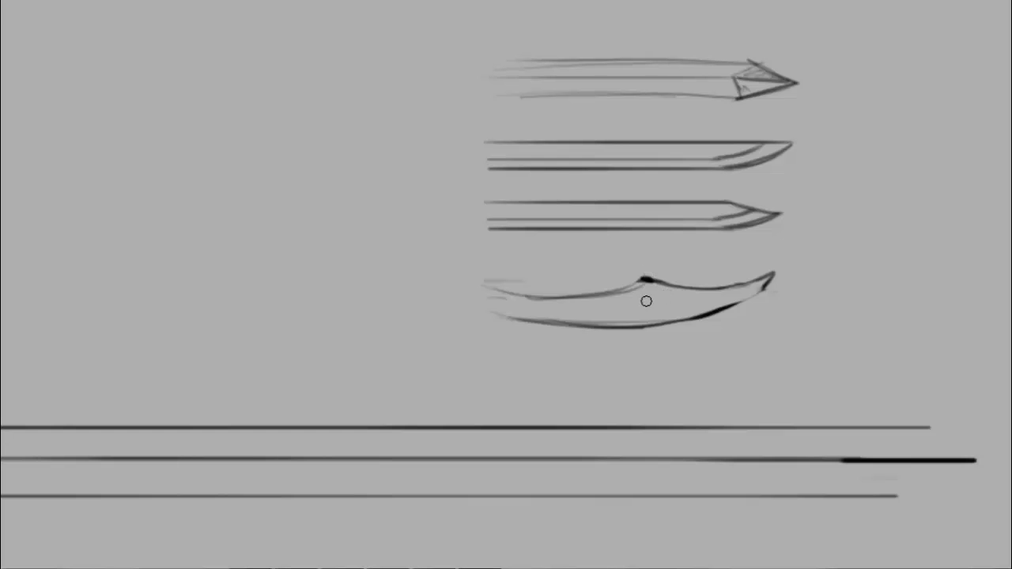
{"action": "left_click_drag", "start_coordinate": [765, 279], "coordinate": [705, 310]}
{"action": "left_click_drag", "start_coordinate": [640, 282], "coordinate": [528, 295]}
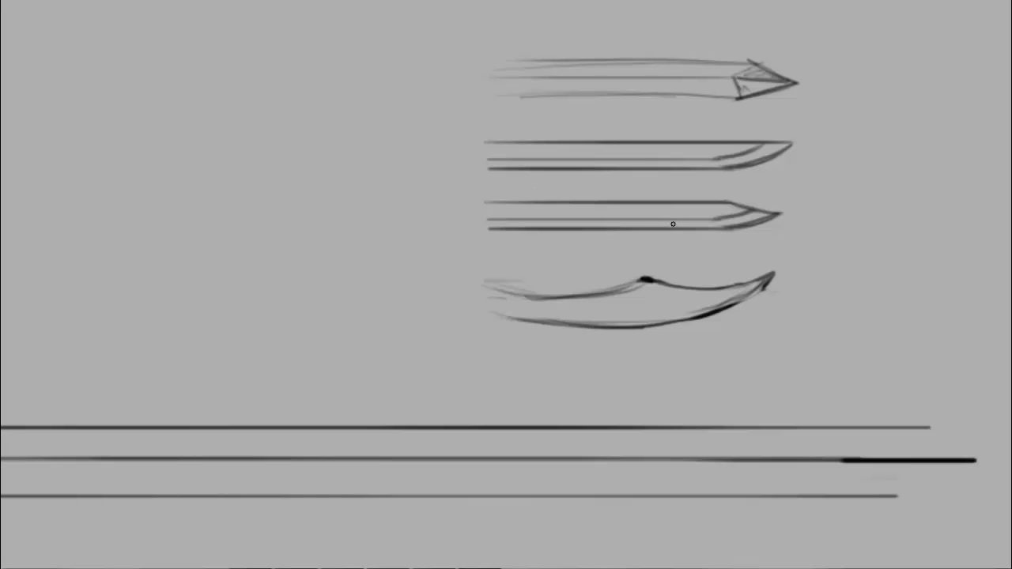
{"action": "scroll", "coordinate": [686, 199], "scroll_direction": "down", "scroll_amount": 2}
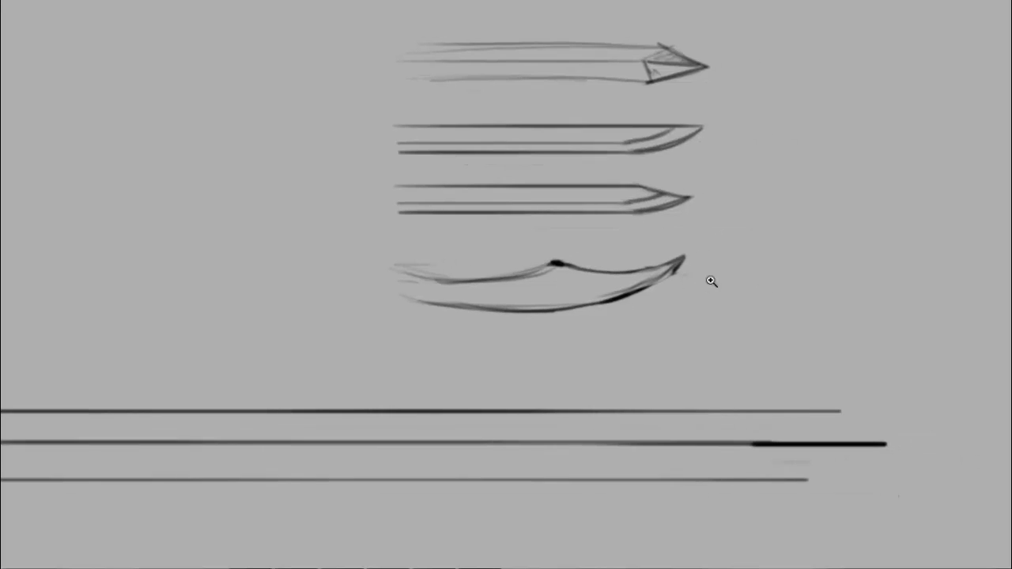
- Join the long sword's upper and lower blade edges to a point at the tip
{"action": "scroll", "coordinate": [707, 282], "scroll_direction": "down", "scroll_amount": 2}
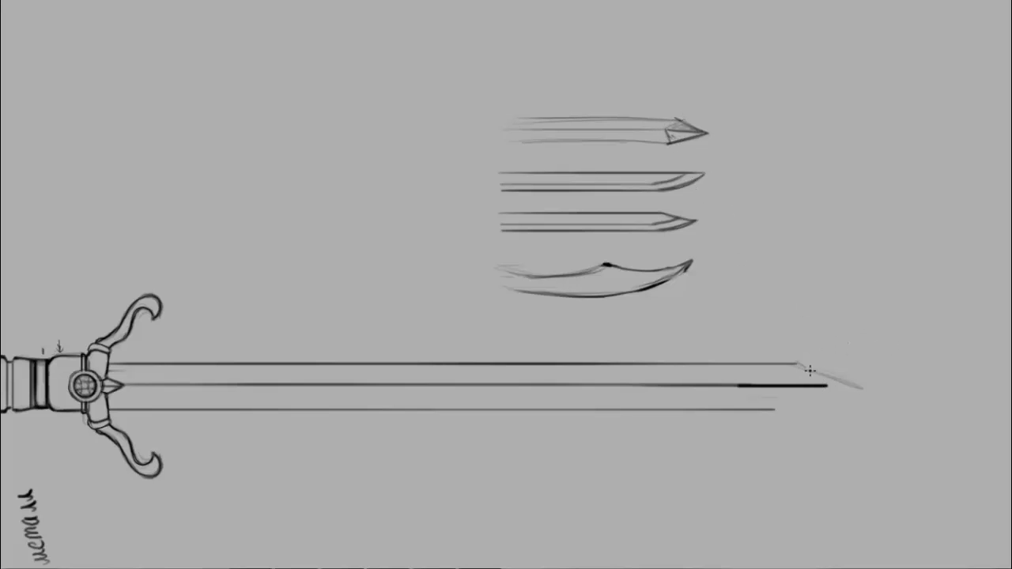
{"action": "key", "text": "ctrl+z"}
{"action": "left_click_drag", "start_coordinate": [773, 409], "coordinate": [825, 385]}
{"action": "left_click_drag", "start_coordinate": [773, 410], "coordinate": [826, 385]}
{"action": "mouse_move", "coordinate": [773, 364]}
{"action": "left_mouse_down"}
{"action": "mouse_move", "coordinate": [821, 385]}
{"action": "mouse_move", "coordinate": [813, 380]}
{"action": "left_mouse_up"}
- Copy the top blade sketch, erase its arrowhead, and redraw it with a rounded tip
{"action": "mouse_move", "coordinate": [524, 152]}
{"action": "left_mouse_down"}
{"action": "mouse_move", "coordinate": [689, 149]}
{"action": "mouse_move", "coordinate": [684, 92]}
{"action": "mouse_move", "coordinate": [749, 84]}
{"action": "mouse_move", "coordinate": [757, 99]}
{"action": "mouse_move", "coordinate": [707, 95]}
{"action": "mouse_move", "coordinate": [693, 81]}
{"action": "left_mouse_up"}
{"action": "scroll", "coordinate": [700, 83], "scroll_direction": "up", "scroll_amount": 3}
{"action": "key", "text": "e"}
{"action": "key", "text": "b"}
{"action": "left_click_drag", "start_coordinate": [756, 95], "coordinate": [486, 95]}
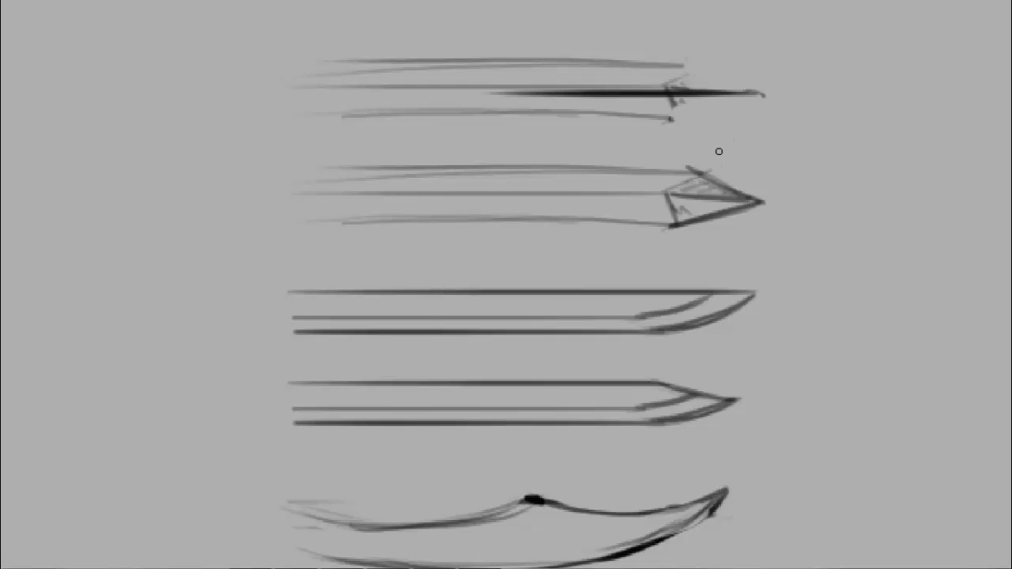
{"action": "left_click_drag", "start_coordinate": [672, 118], "coordinate": [760, 96]}
{"action": "mouse_move", "coordinate": [680, 65]}
{"action": "left_mouse_down"}
{"action": "mouse_move", "coordinate": [763, 95]}
{"action": "mouse_move", "coordinate": [704, 69]}
{"action": "left_mouse_up"}
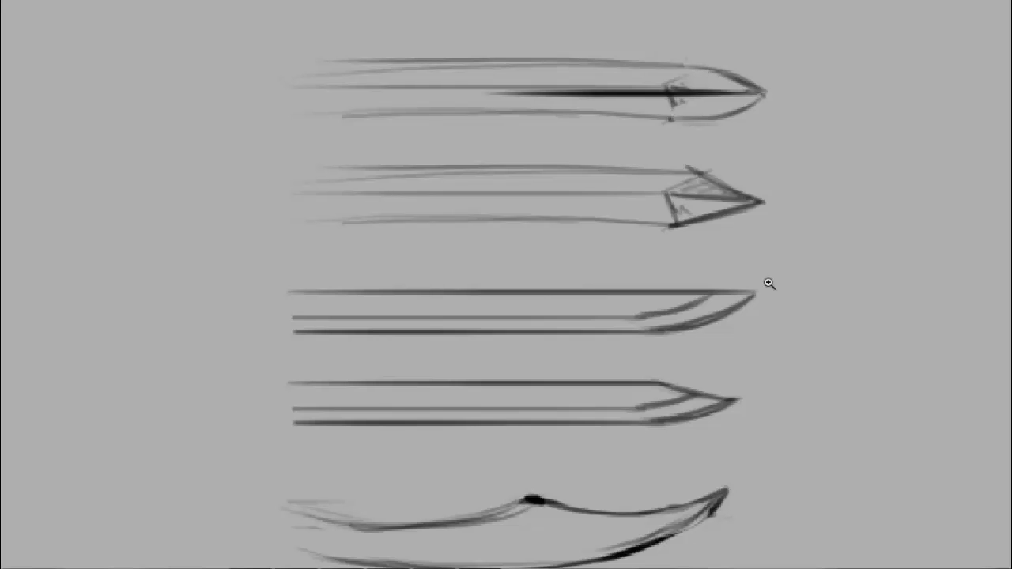
- Redraw the long sword tip's upper bevel and erase its lower bevel line
{"action": "scroll", "coordinate": [768, 282], "scroll_direction": "down", "scroll_amount": 2}
{"action": "scroll", "coordinate": [747, 274], "scroll_direction": "down", "scroll_amount": 3}
{"action": "left_click_drag", "start_coordinate": [693, 416], "coordinate": [664, 302]}
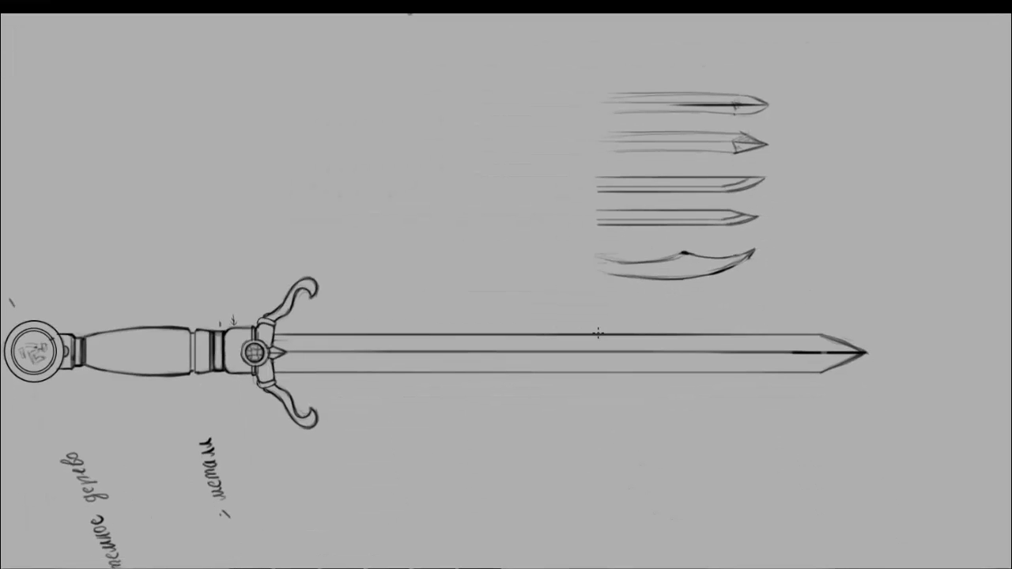
{"action": "scroll", "coordinate": [837, 335], "scroll_direction": "up", "scroll_amount": 2}
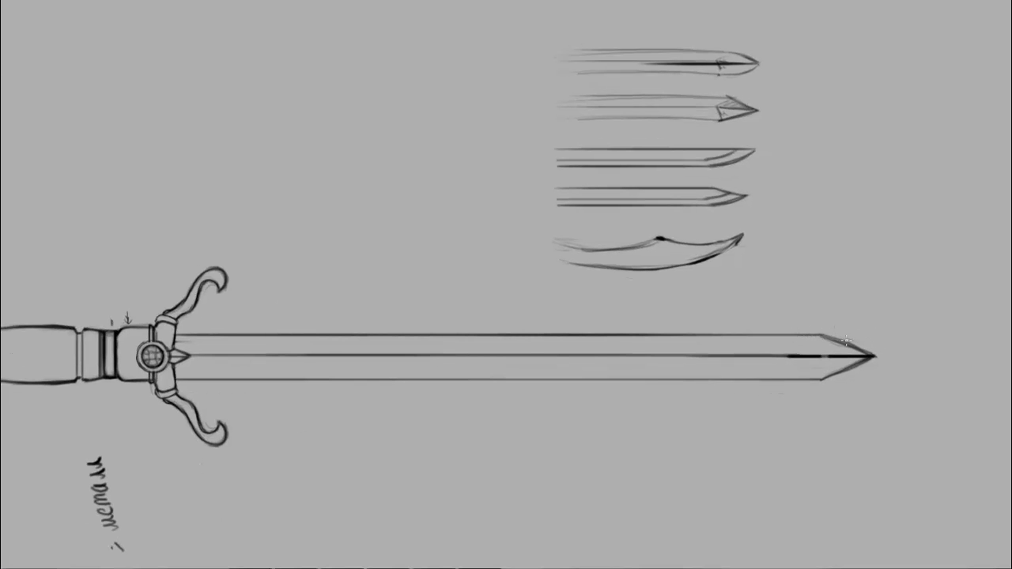
{"action": "left_click_drag", "start_coordinate": [871, 354], "coordinate": [801, 337]}
{"action": "key", "text": "ctrl+z"}
{"action": "left_click_drag", "start_coordinate": [820, 335], "coordinate": [852, 350]}
{"action": "left_click_drag", "start_coordinate": [843, 373], "coordinate": [869, 359]}
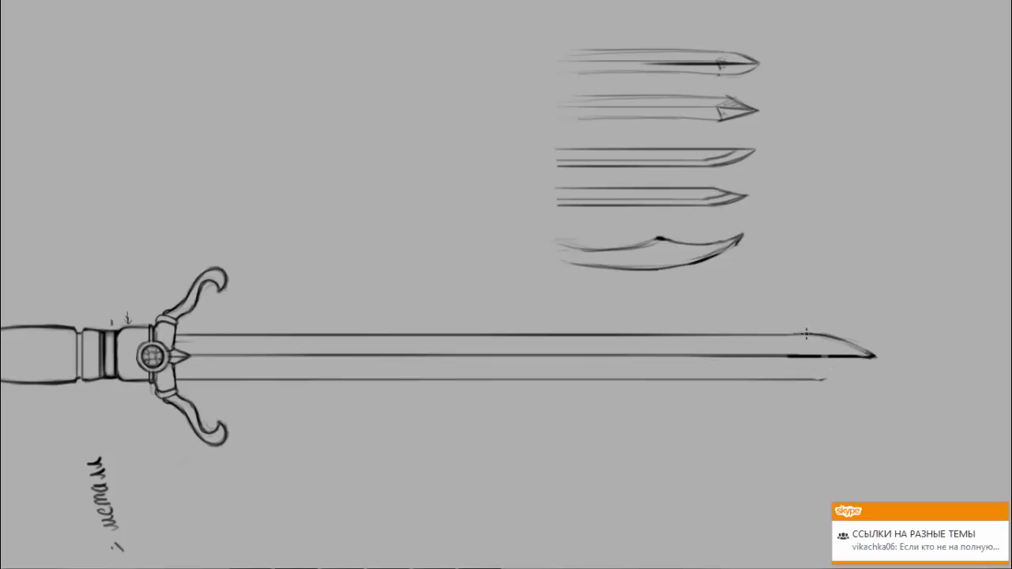
{"action": "mouse_move", "coordinate": [787, 332]}
{"action": "left_mouse_down"}
{"action": "mouse_move", "coordinate": [830, 344]}
{"action": "mouse_move", "coordinate": [791, 340]}
{"action": "left_mouse_up"}
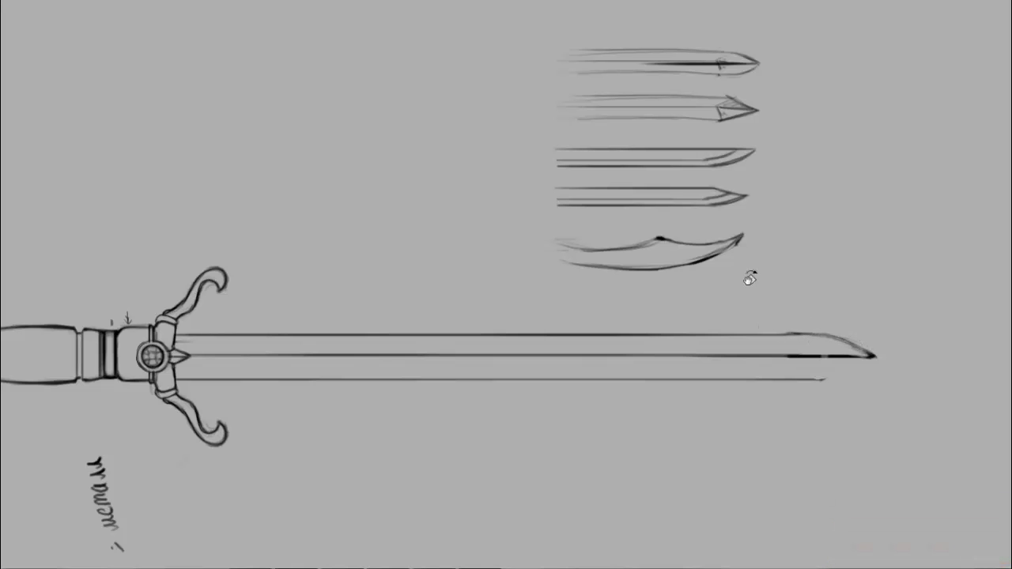
{"action": "mouse_move", "coordinate": [748, 276]}
{"action": "left_mouse_down"}
{"action": "mouse_move", "coordinate": [891, 294]}
{"action": "mouse_move", "coordinate": [901, 319]}
{"action": "mouse_move", "coordinate": [786, 467]}
{"action": "mouse_move", "coordinate": [564, 481]}
{"action": "mouse_move", "coordinate": [611, 437]}
{"action": "mouse_move", "coordinate": [748, 169]}
{"action": "left_mouse_up"}
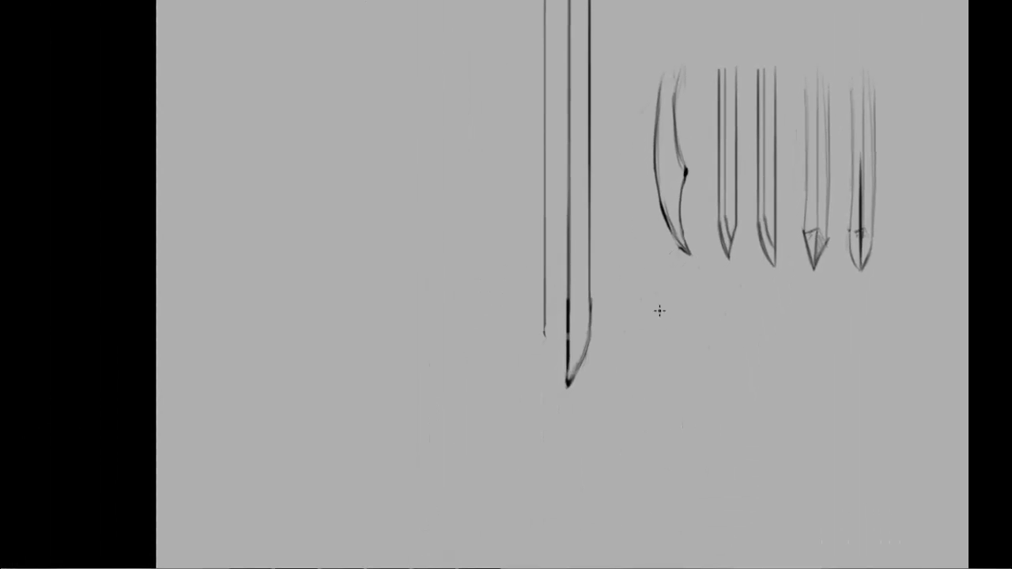
- Ink the blade tip's curved edge and pull a lasso copy of it aside
{"action": "scroll", "coordinate": [601, 359], "scroll_direction": "up", "scroll_amount": 3}
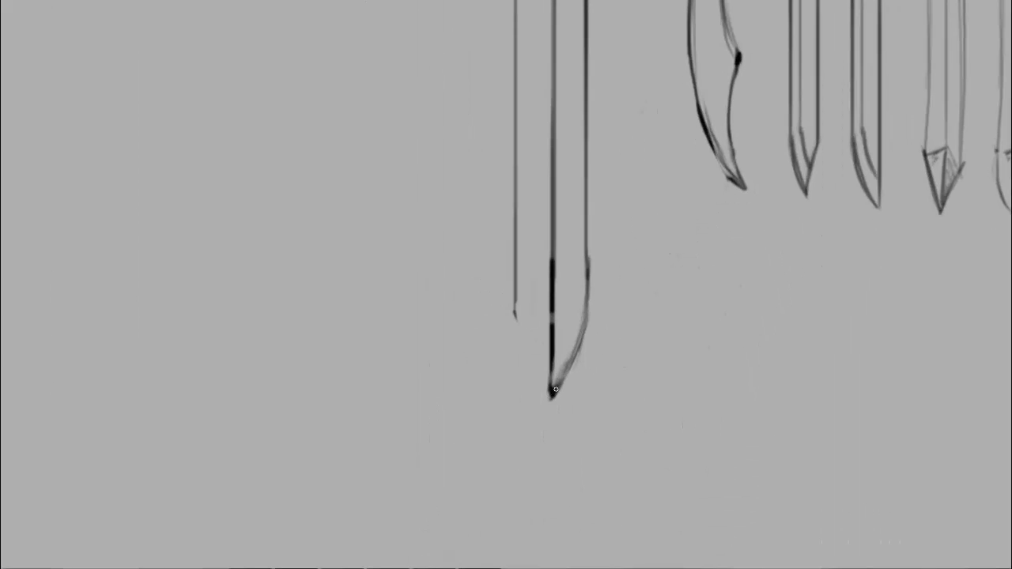
{"action": "left_click_drag", "start_coordinate": [552, 395], "coordinate": [588, 302]}
{"action": "mouse_move", "coordinate": [580, 338]}
{"action": "left_mouse_down"}
{"action": "mouse_move", "coordinate": [590, 280]}
{"action": "mouse_move", "coordinate": [591, 334]}
{"action": "left_mouse_up"}
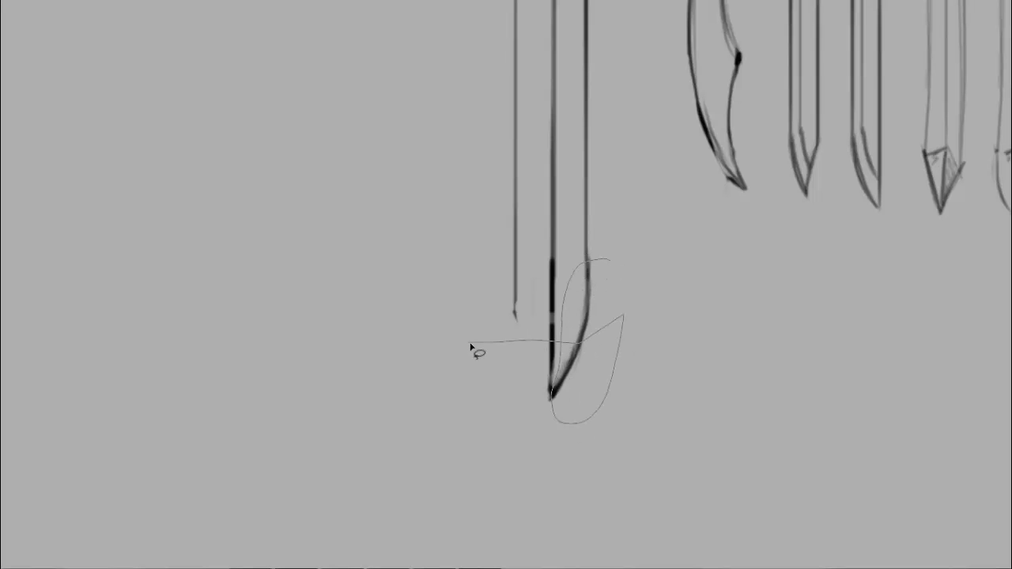
{"action": "left_click", "coordinate": [605, 273]}
{"action": "left_click_drag", "start_coordinate": [604, 261], "coordinate": [657, 294]}
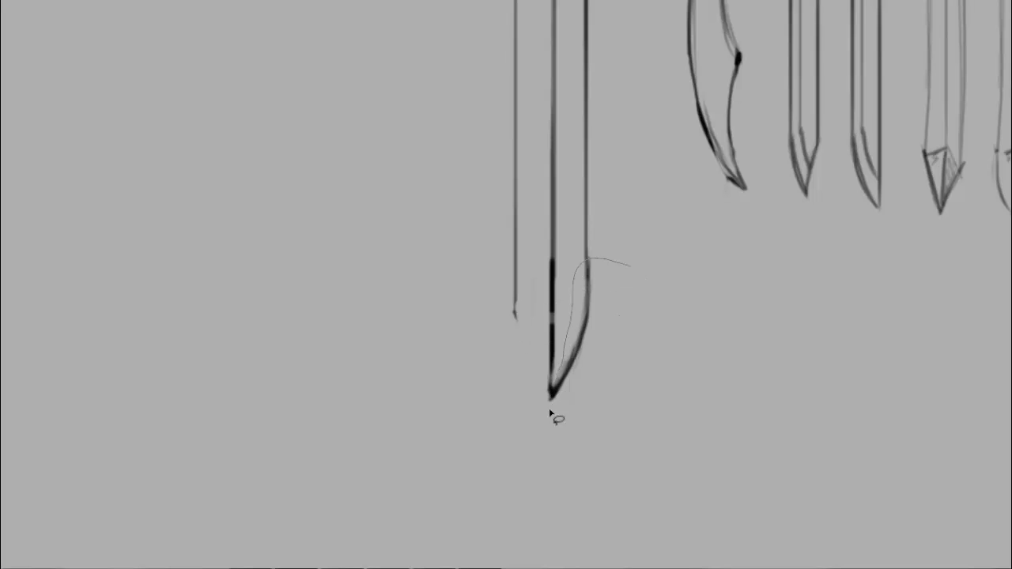
{"action": "left_click_drag", "start_coordinate": [583, 340], "coordinate": [441, 343]}
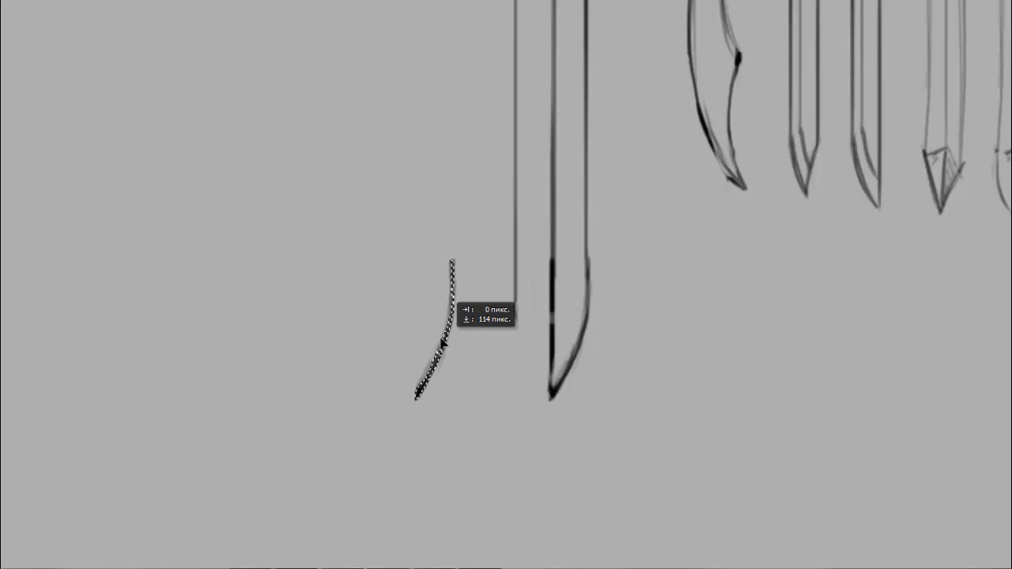
- Flip the copied edge horizontally, place it on the blade's opposite side, and deselect
{"action": "key", "text": "f"}
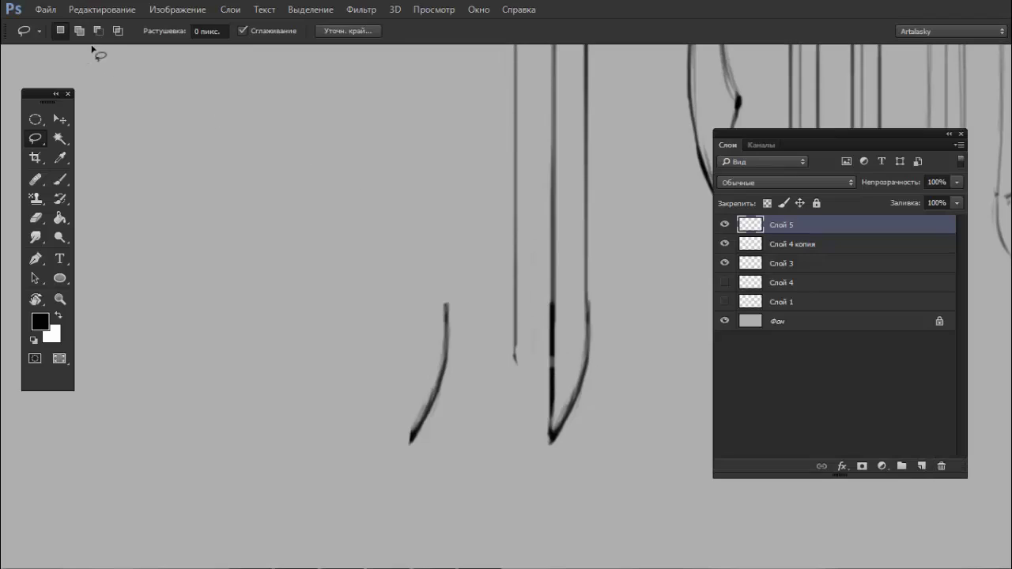
{"action": "left_click", "coordinate": [101, 10]}
{"action": "mouse_move", "coordinate": [201, 302]}
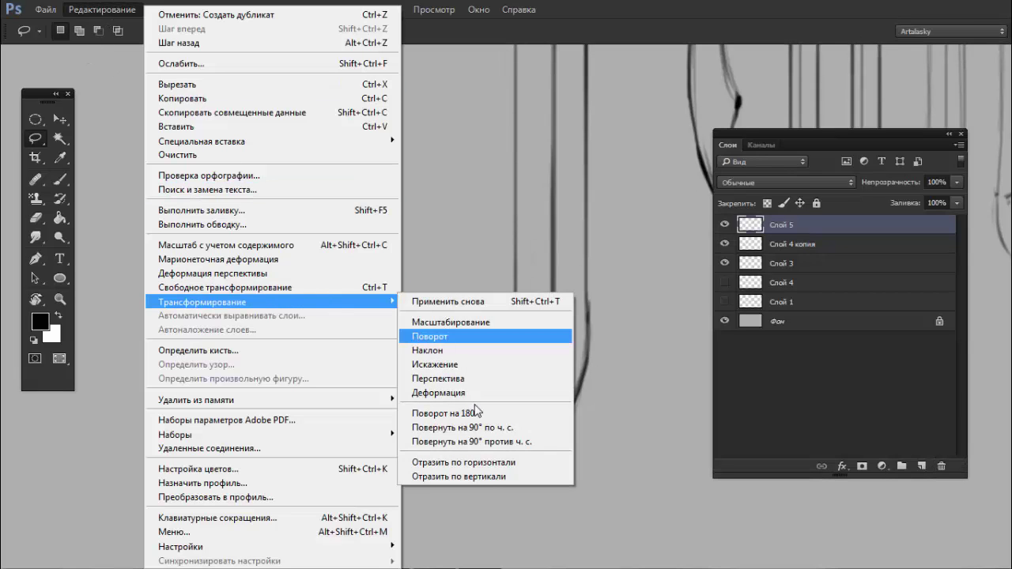
{"action": "left_click", "coordinate": [472, 477]}
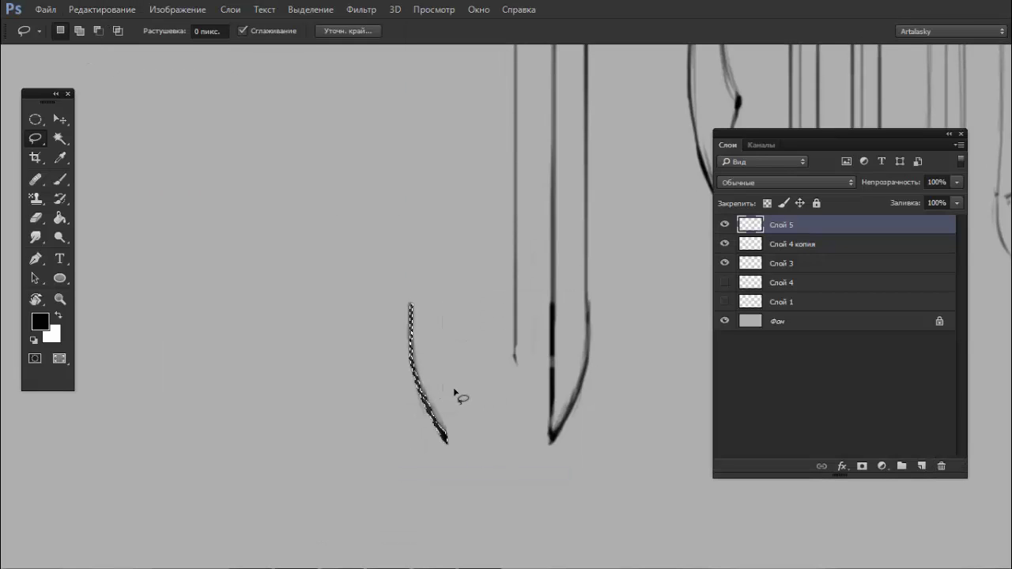
{"action": "key", "text": "v"}
{"action": "left_click_drag", "start_coordinate": [421, 378], "coordinate": [526, 378]}
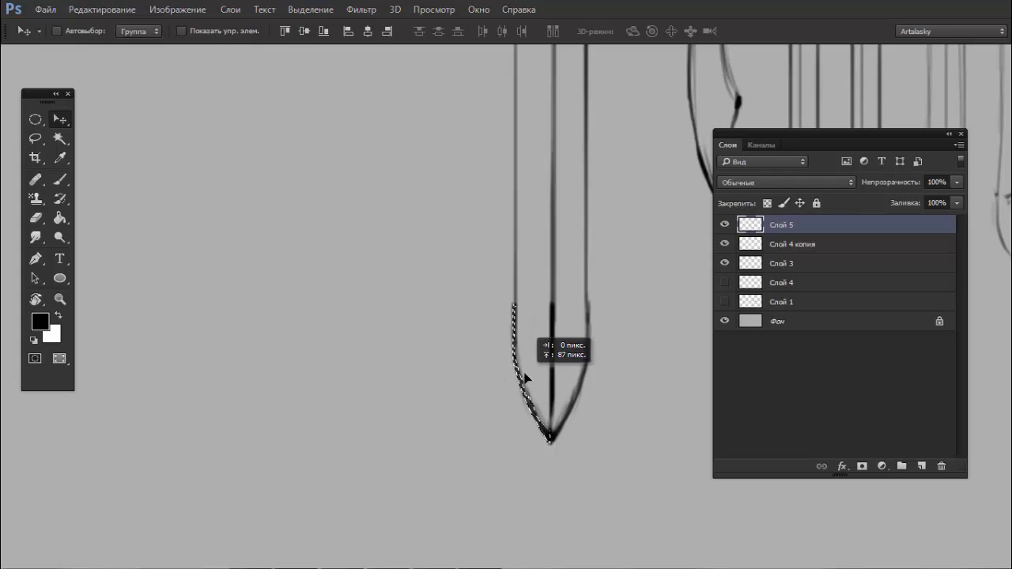
{"action": "key", "text": "ctrl+d"}
{"action": "key", "text": "e"}
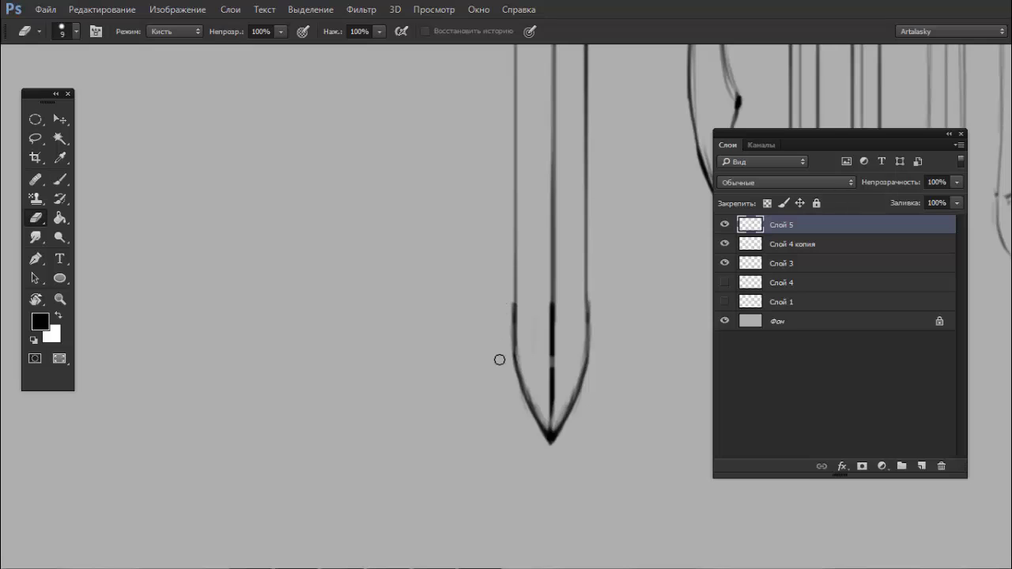
{"action": "key", "text": "r"}
{"action": "mouse_move", "coordinate": [576, 253]}
{"action": "left_mouse_down"}
{"action": "mouse_move", "coordinate": [479, 208]}
{"action": "mouse_move", "coordinate": [433, 240]}
{"action": "mouse_move", "coordinate": [506, 294]}
{"action": "left_mouse_up"}
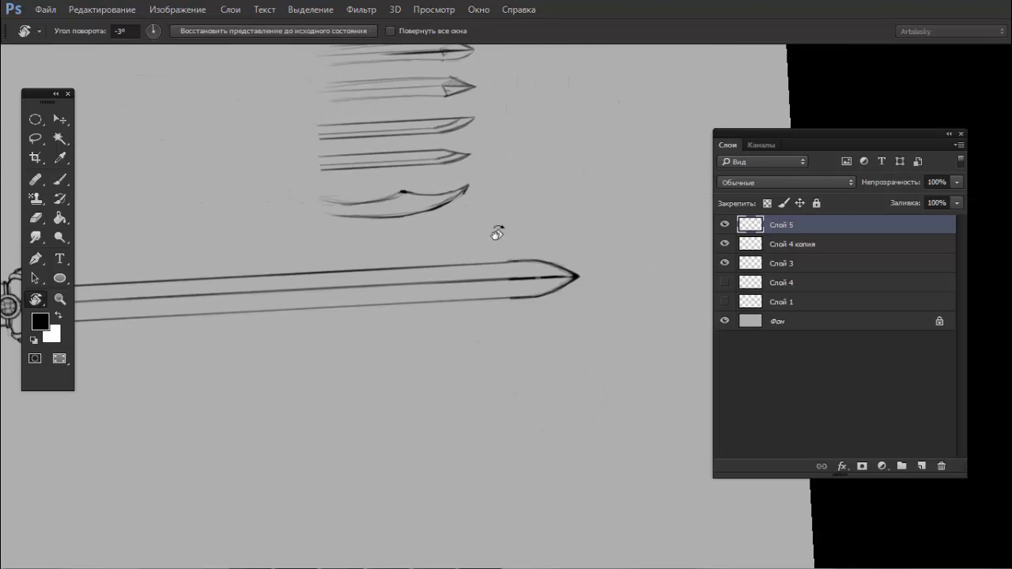
- Lasso the trial blade sketches and delete them
{"action": "left_click_drag", "start_coordinate": [497, 228], "coordinate": [539, 225]}
{"action": "scroll", "coordinate": [539, 225], "scroll_direction": "down", "scroll_amount": 3}
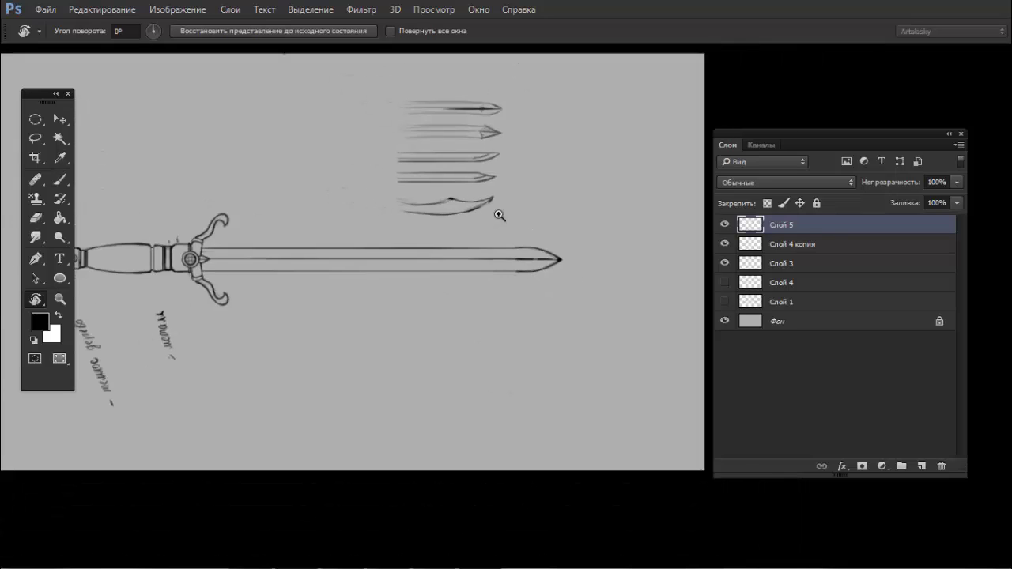
{"action": "scroll", "coordinate": [551, 244], "scroll_direction": "up", "scroll_amount": 1}
{"action": "key", "text": "l"}
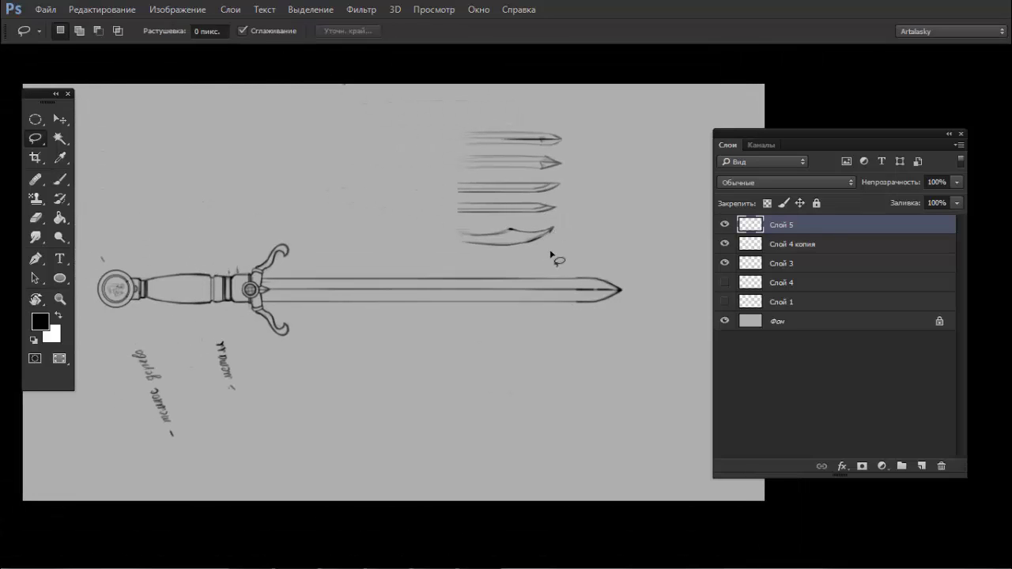
{"action": "mouse_move", "coordinate": [553, 255]}
{"action": "left_mouse_down"}
{"action": "mouse_move", "coordinate": [563, 254]}
{"action": "mouse_move", "coordinate": [549, 248]}
{"action": "left_mouse_up"}
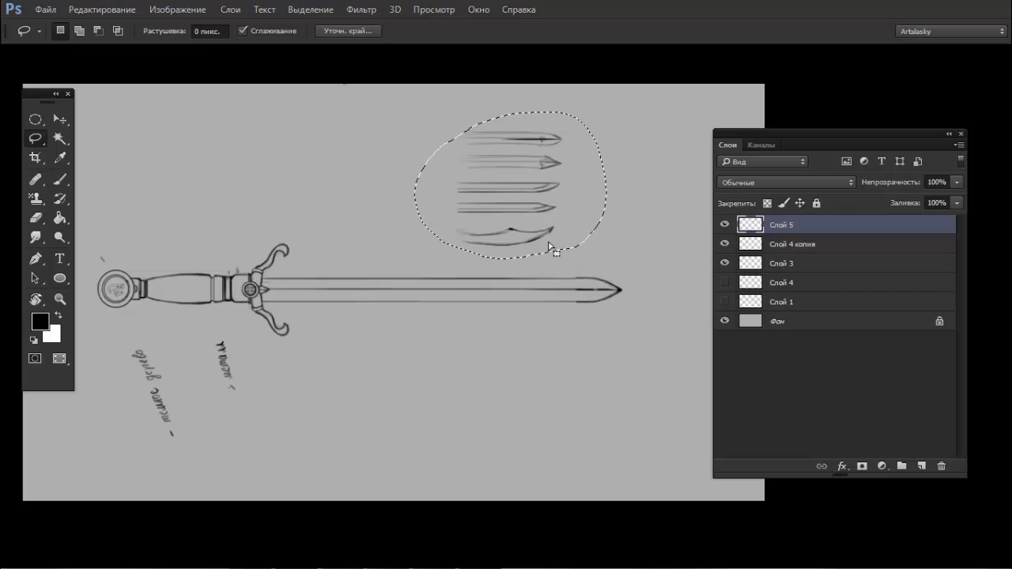
{"action": "key", "text": "Delete"}
{"action": "key", "text": "ctrl+d"}
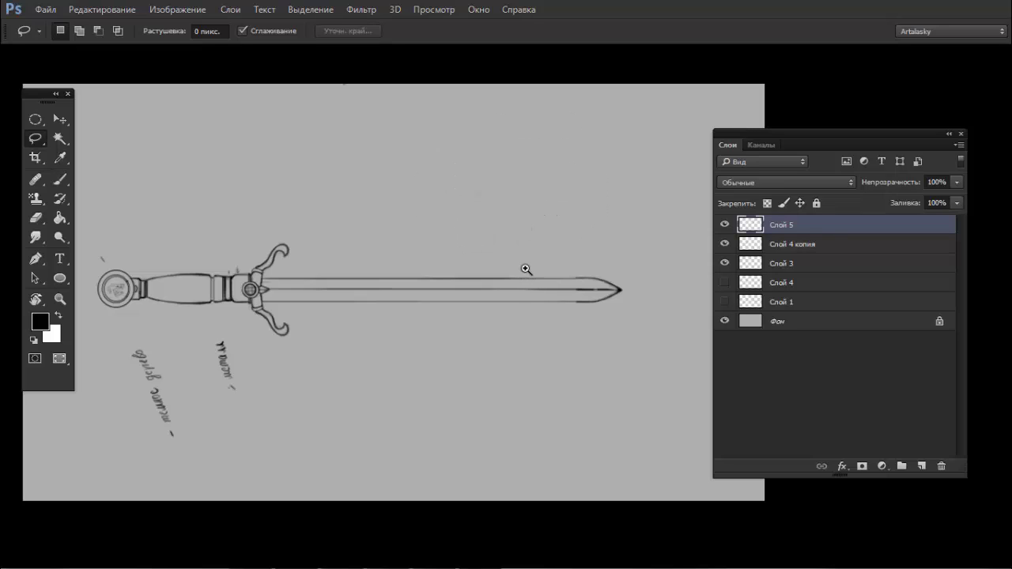
{"action": "scroll", "coordinate": [498, 260], "scroll_direction": "down", "scroll_amount": 2}
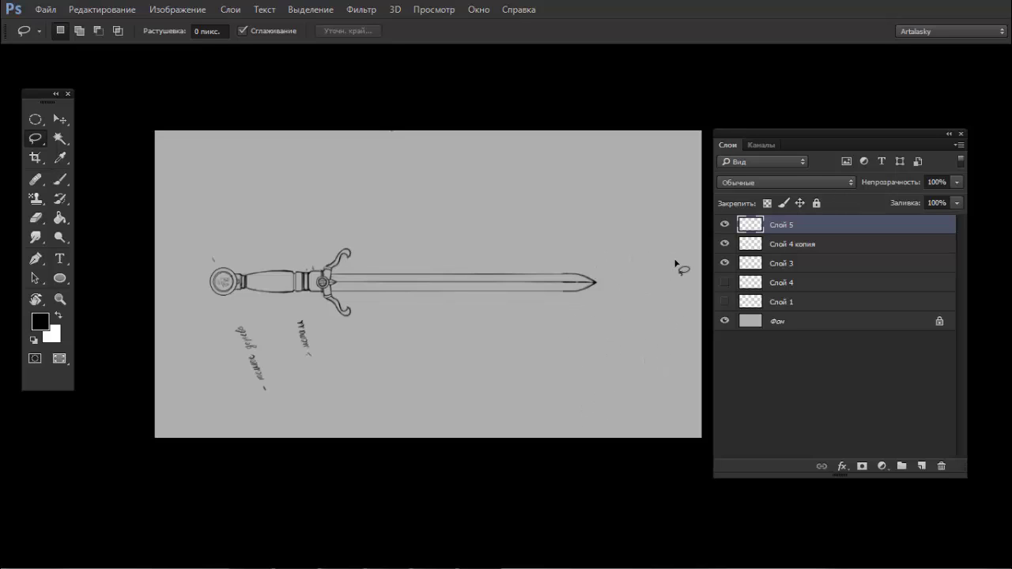
- Select the Слой 5, Слой 4 копия and Слой 3 line layers together
{"action": "left_click", "coordinate": [724, 224]}
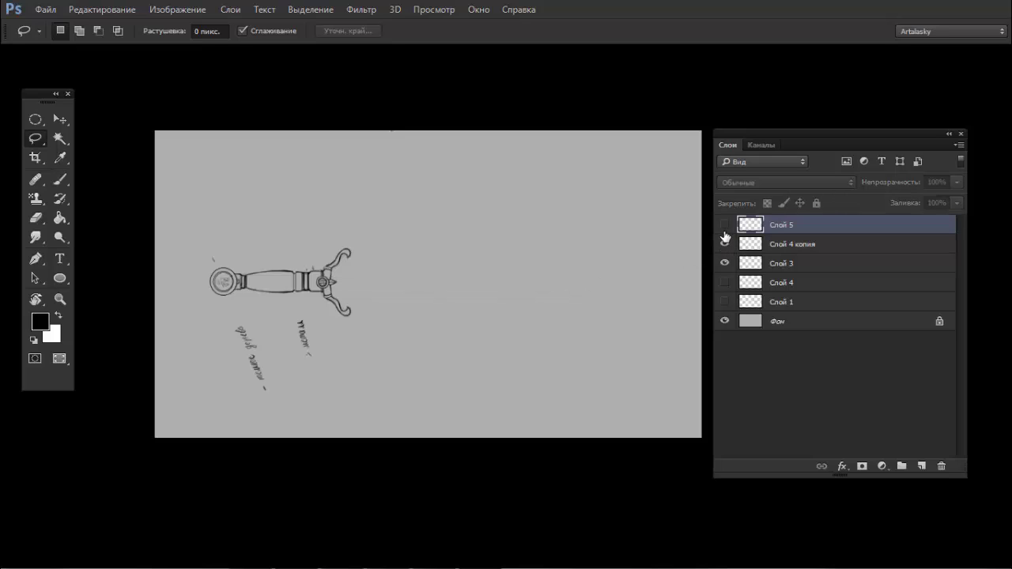
{"action": "left_click", "coordinate": [724, 224]}
{"action": "left_click", "coordinate": [724, 244]}
{"action": "left_click", "coordinate": [724, 262]}
{"action": "left_click", "coordinate": [724, 244]}
{"action": "left_click", "coordinate": [724, 263]}
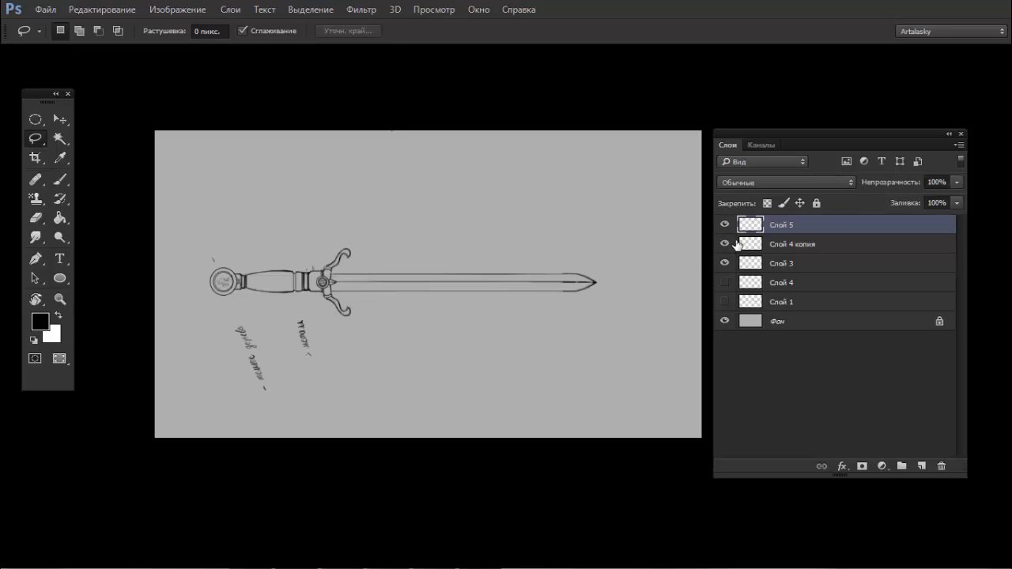
{"action": "left_click", "coordinate": [743, 262], "text": "shift"}
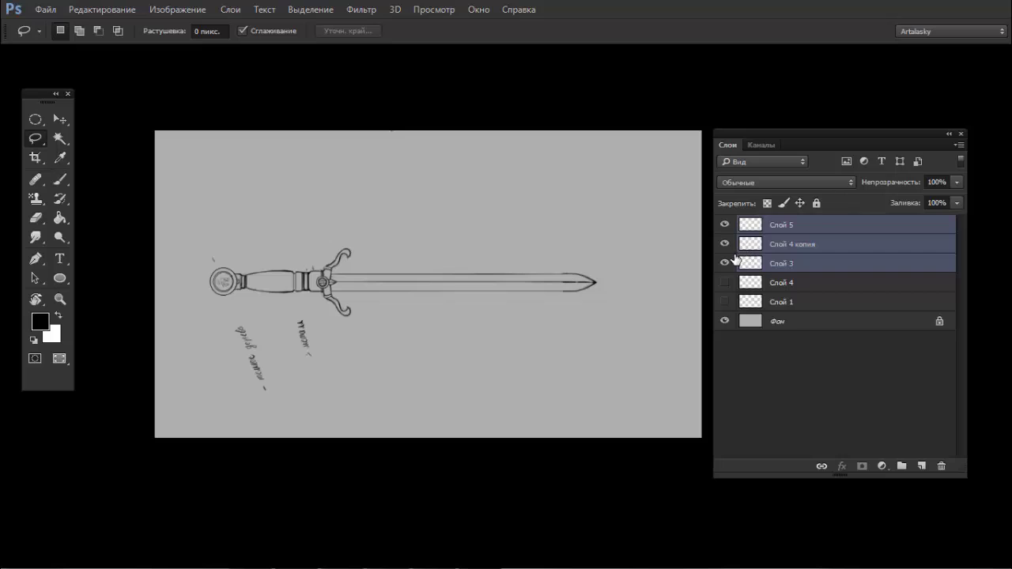
- Merge them into Слой 5, duplicate it as Слой 5 копия, and hide the original
{"action": "key", "text": "r"}
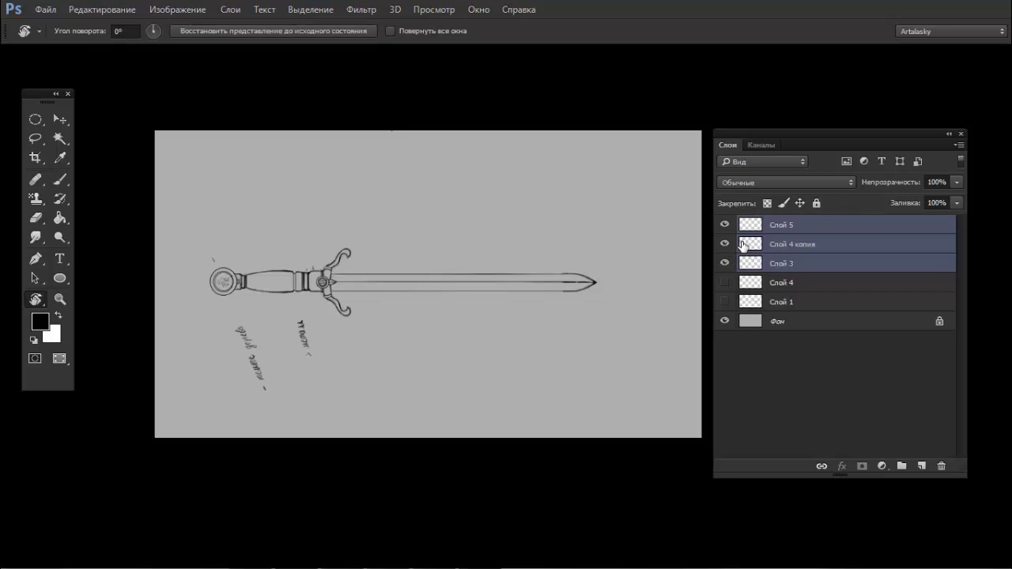
{"action": "key", "text": "e"}
{"action": "key", "text": "ctrl+e"}
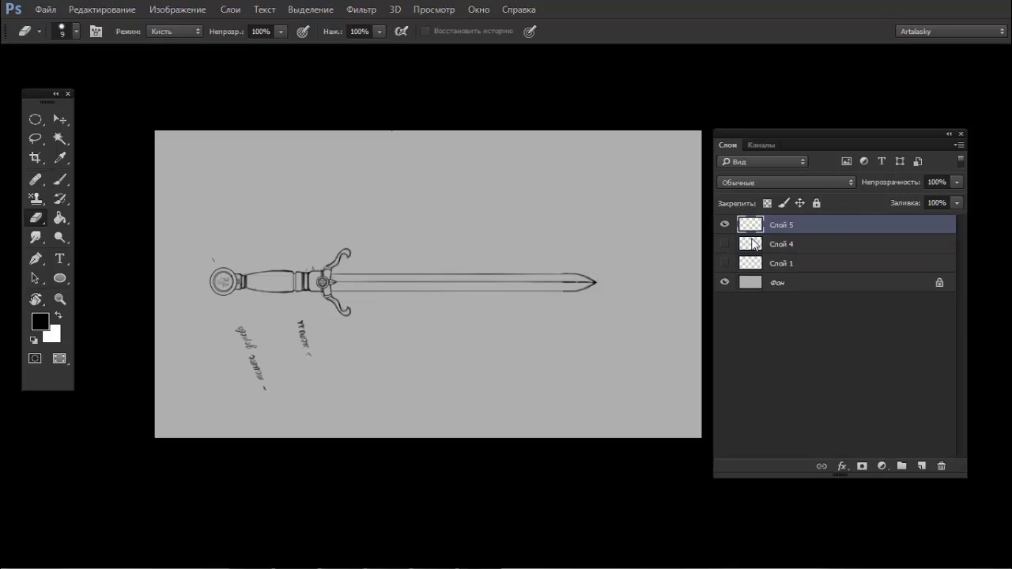
{"action": "key", "text": "ctrl+j"}
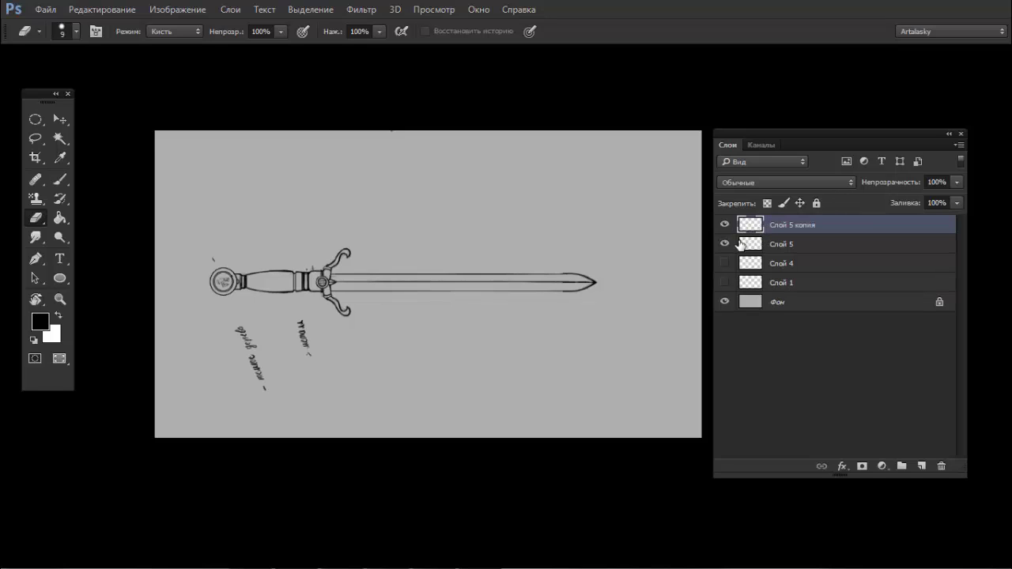
{"action": "left_click", "coordinate": [725, 244]}
{"action": "key", "text": "l"}
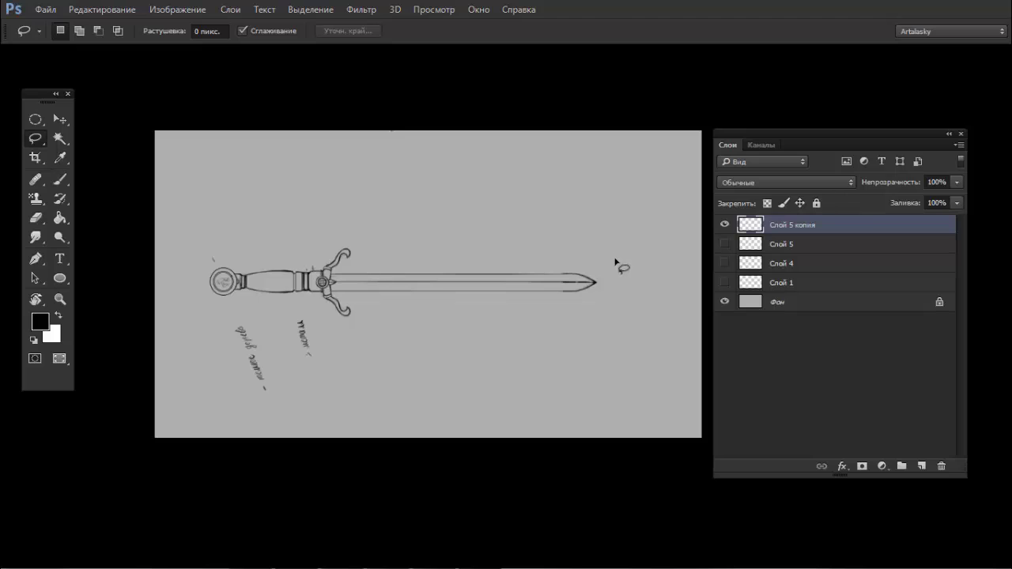
- Box-select the sword tip and move it 187 px to the right
{"action": "key", "text": "m"}
{"action": "left_click_drag", "start_coordinate": [535, 303], "coordinate": [526, 309]}
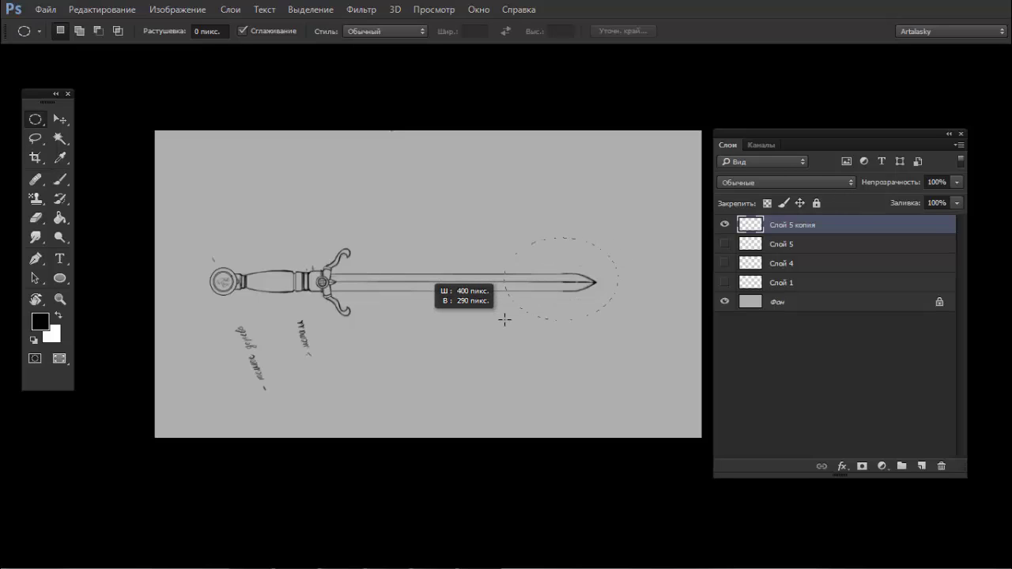
{"action": "key", "text": "shift+m"}
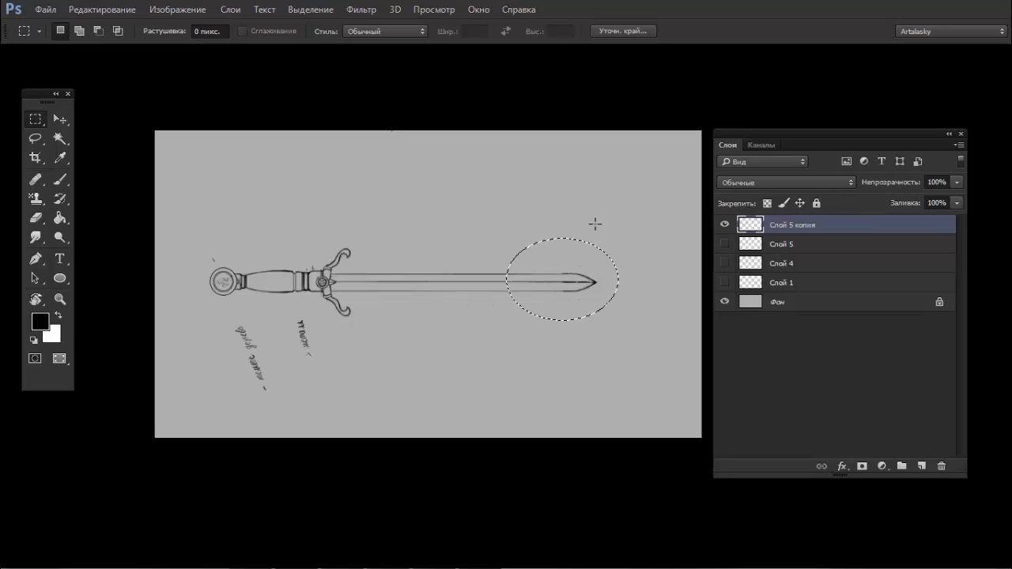
{"action": "mouse_move", "coordinate": [630, 209]}
{"action": "left_mouse_down"}
{"action": "mouse_move", "coordinate": [537, 318]}
{"action": "mouse_move", "coordinate": [516, 319]}
{"action": "left_mouse_up"}
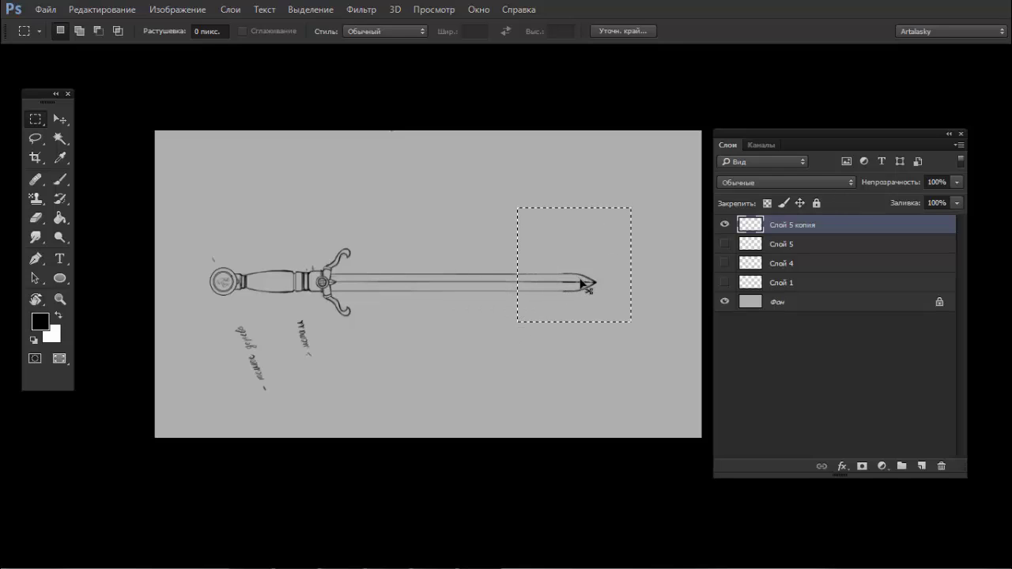
{"action": "mouse_move", "coordinate": [587, 282]}
{"action": "left_mouse_down"}
{"action": "mouse_move", "coordinate": [644, 283]}
{"action": "mouse_move", "coordinate": [481, 296]}
{"action": "mouse_move", "coordinate": [632, 282]}
{"action": "mouse_move", "coordinate": [615, 282]}
{"action": "left_mouse_up"}
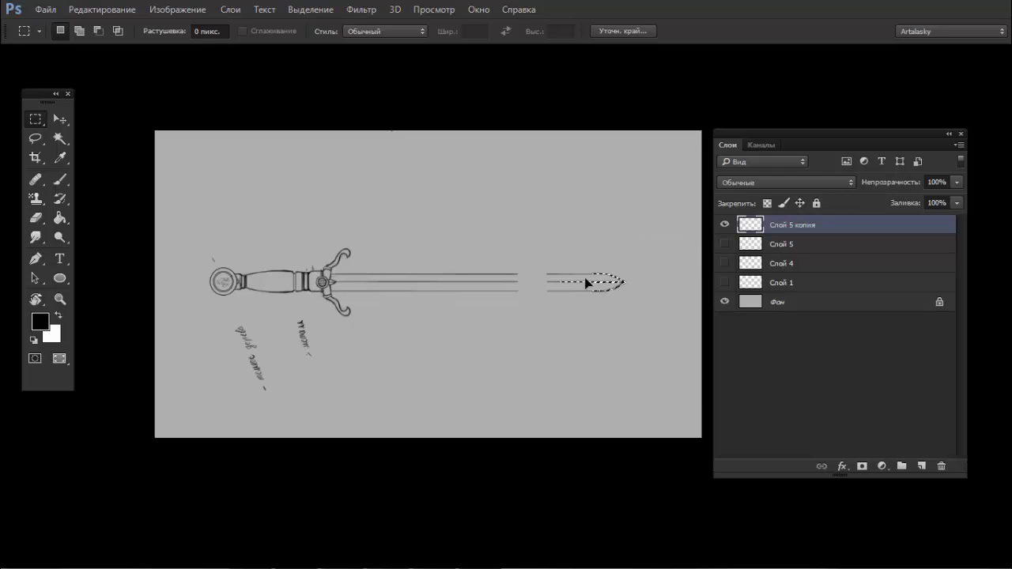
{"action": "mouse_move", "coordinate": [531, 255]}
{"action": "left_mouse_down"}
{"action": "mouse_move", "coordinate": [485, 299]}
{"action": "mouse_move", "coordinate": [420, 323]}
{"action": "left_mouse_up"}
- Stretch the selected blade section to about 130% width with Free Transform
{"action": "key", "text": "ctrl+t"}
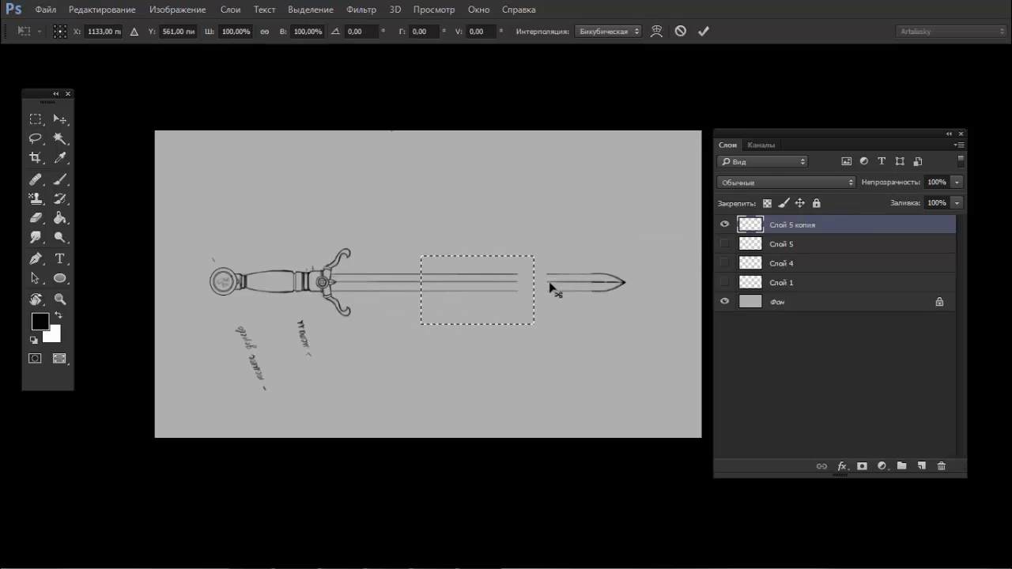
{"action": "left_click_drag", "start_coordinate": [533, 289], "coordinate": [573, 285]}
{"action": "left_click_drag", "start_coordinate": [575, 285], "coordinate": [567, 286]}
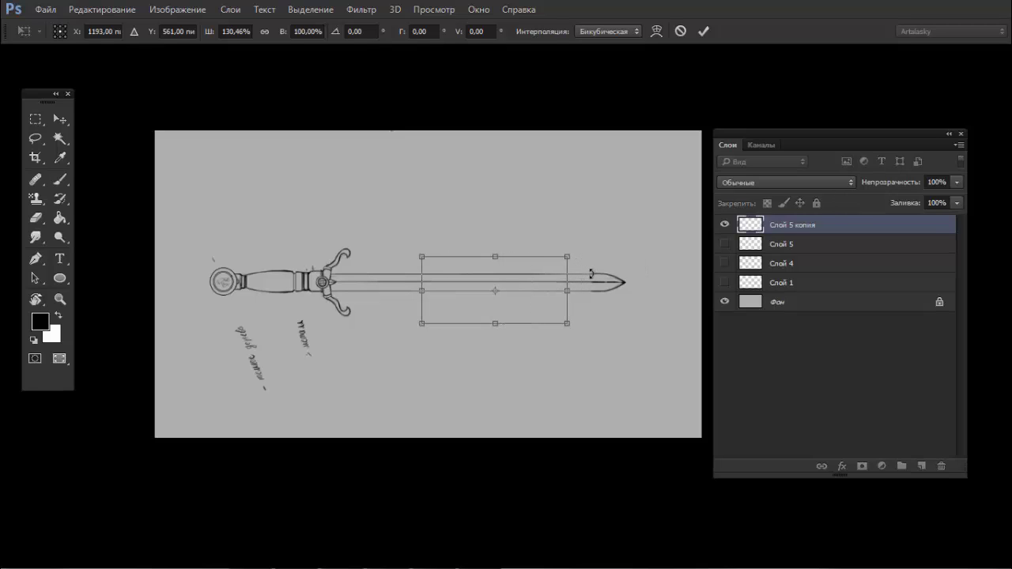
{"action": "key", "text": "m"}
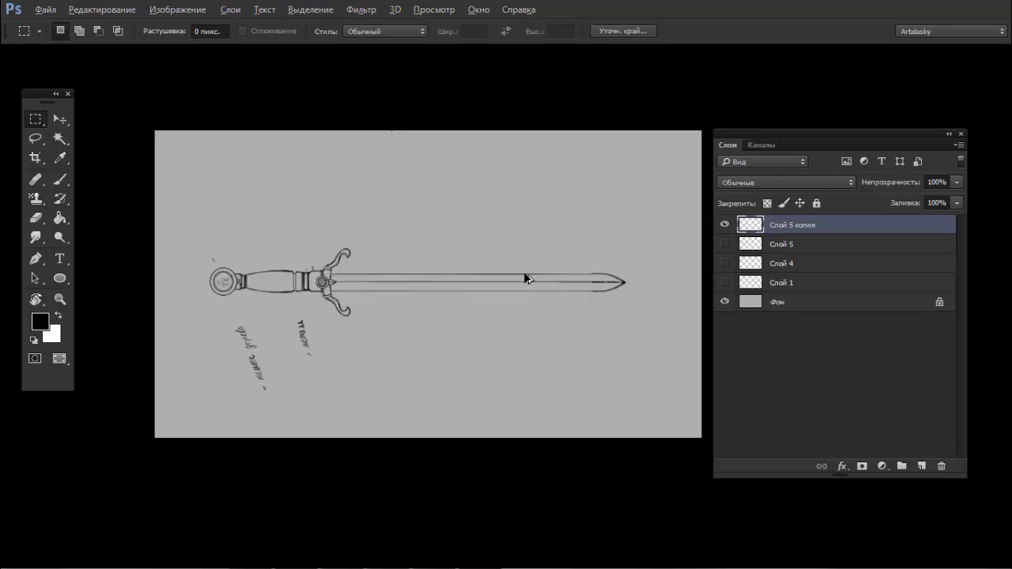
- Shift the blade's middle line pieces right to close the gap, then deselect
{"action": "left_click_drag", "start_coordinate": [421, 255], "coordinate": [532, 316]}
{"action": "scroll", "coordinate": [545, 261], "scroll_direction": "up", "scroll_amount": 3}
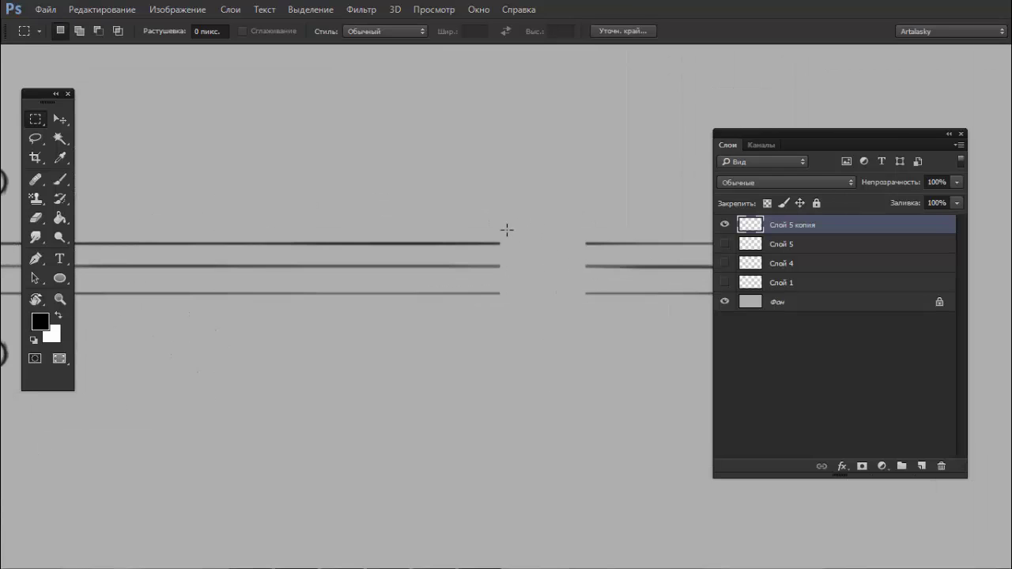
{"action": "mouse_move", "coordinate": [507, 230]}
{"action": "left_mouse_down"}
{"action": "mouse_move", "coordinate": [463, 330]}
{"action": "mouse_move", "coordinate": [529, 190]}
{"action": "mouse_move", "coordinate": [384, 339]}
{"action": "mouse_move", "coordinate": [445, 261]}
{"action": "left_mouse_up"}
{"action": "mouse_move", "coordinate": [384, 240]}
{"action": "left_mouse_down"}
{"action": "mouse_move", "coordinate": [493, 244]}
{"action": "mouse_move", "coordinate": [575, 231]}
{"action": "left_mouse_up"}
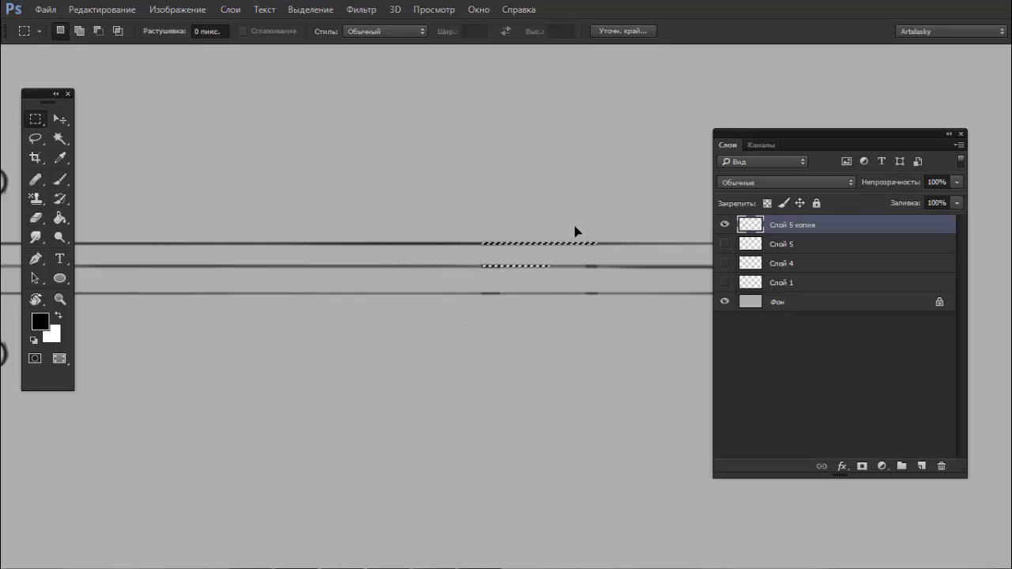
{"action": "key", "text": "ctrl+d"}
{"action": "scroll", "coordinate": [542, 316], "scroll_direction": "down", "scroll_amount": 5}
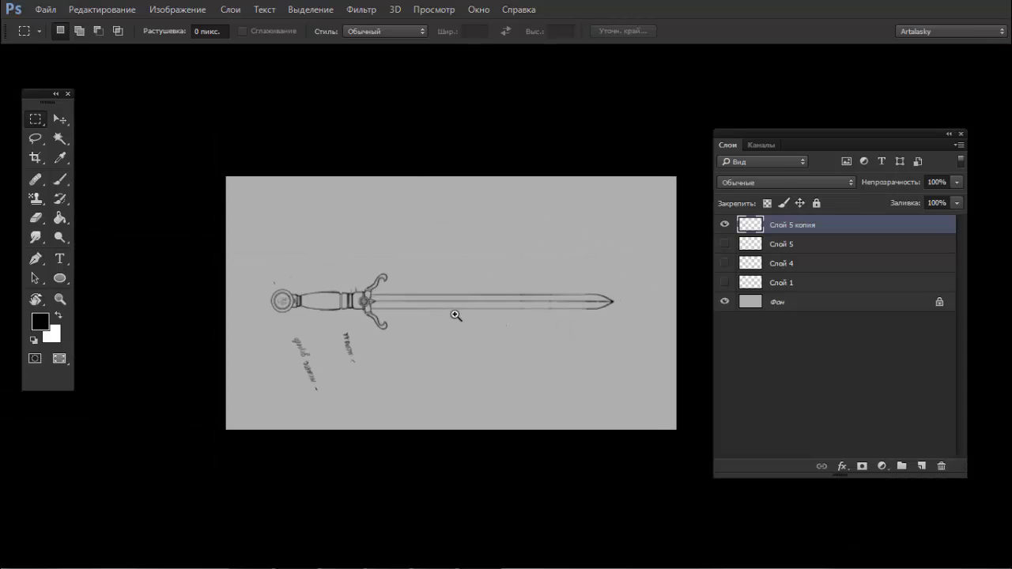
{"action": "scroll", "coordinate": [452, 316], "scroll_direction": "up", "scroll_amount": 2}
{"action": "scroll", "coordinate": [497, 242], "scroll_direction": "up", "scroll_amount": 2}
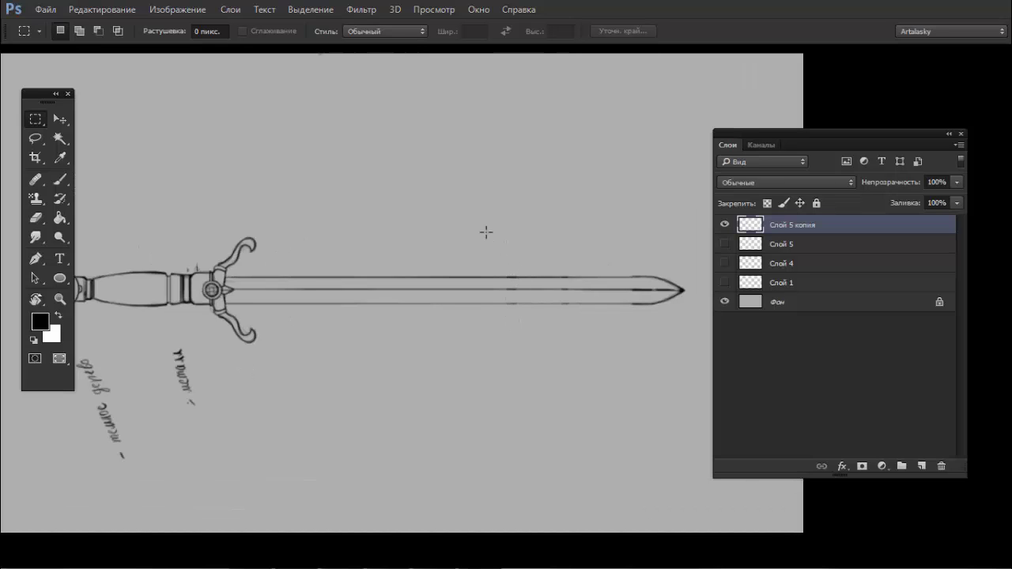
- Rotate the view 90° so the sword points down, sketch beside the blade, and add a layer
{"action": "key", "text": "r"}
{"action": "left_click_drag", "start_coordinate": [451, 208], "coordinate": [567, 276]}
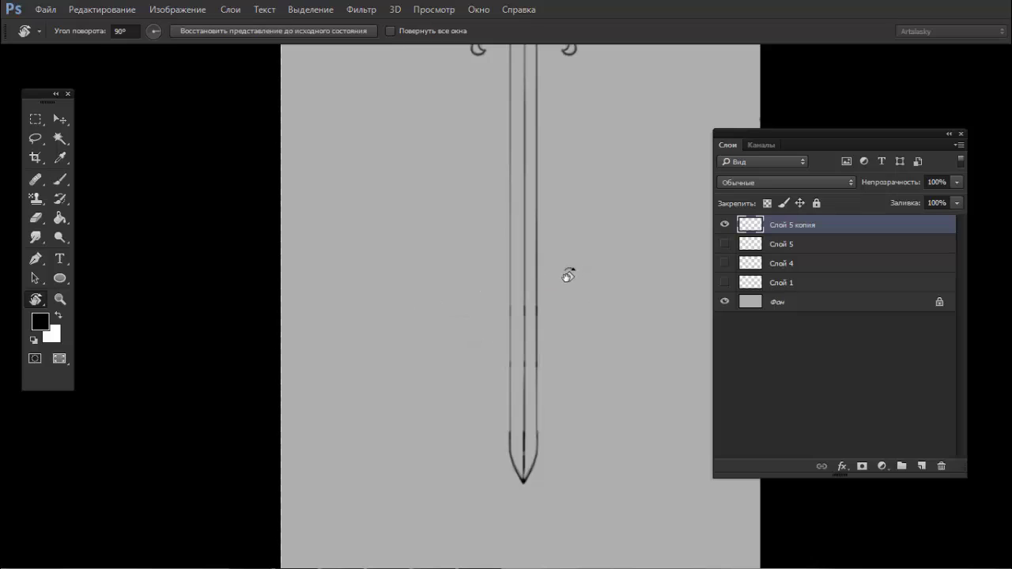
{"action": "key", "text": "b"}
{"action": "left_click_drag", "start_coordinate": [594, 181], "coordinate": [587, 296]}
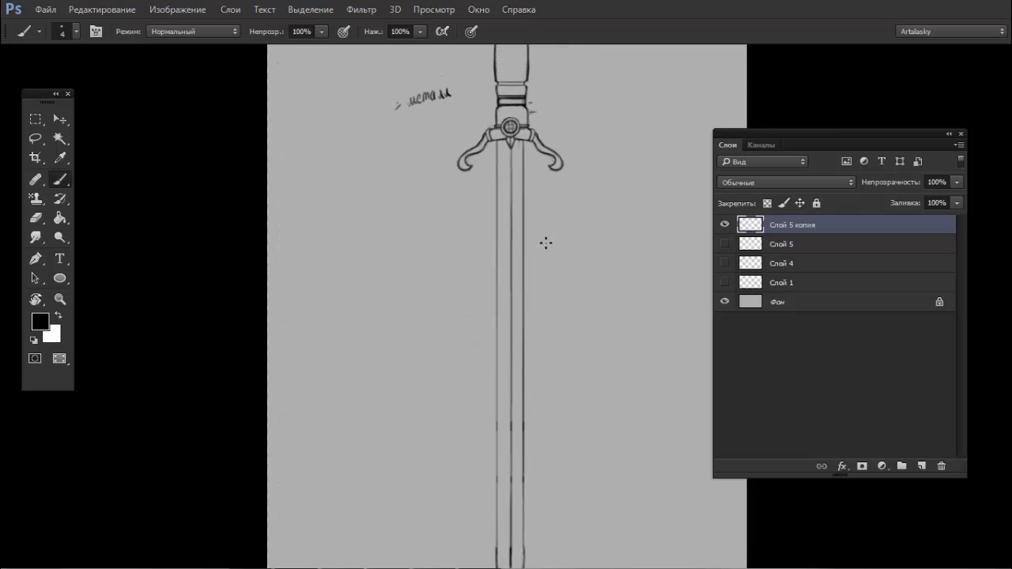
{"action": "left_click_drag", "start_coordinate": [508, 147], "coordinate": [507, 332]}
{"action": "key", "text": "ctrl+z"}
{"action": "mouse_move", "coordinate": [586, 208]}
{"action": "left_mouse_down"}
{"action": "mouse_move", "coordinate": [582, 225]}
{"action": "mouse_move", "coordinate": [599, 209]}
{"action": "left_mouse_up"}
{"action": "key", "text": "ctrl+z"}
{"action": "left_click", "coordinate": [916, 463]}
- Draw a thin centre line down the blade from below the crossguard toward the tip
{"action": "scroll", "coordinate": [512, 155], "scroll_direction": "up", "scroll_amount": 1}
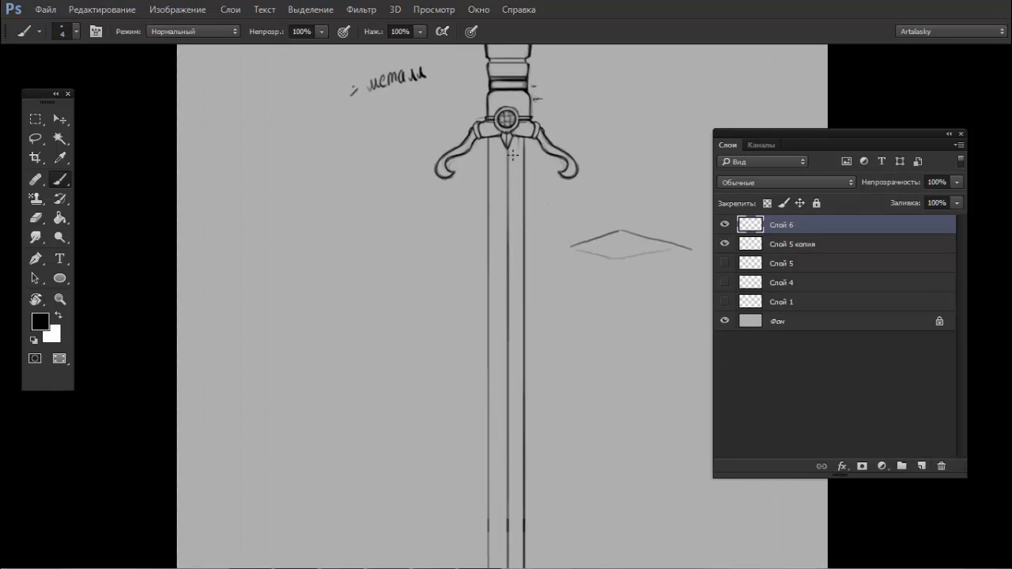
{"action": "left_click_drag", "start_coordinate": [500, 142], "coordinate": [500, 204]}
{"action": "key", "text": "ctrl+z"}
{"action": "left_click_drag", "start_coordinate": [503, 155], "coordinate": [503, 190]}
{"action": "key", "text": "ctrl+z"}
{"action": "mouse_move", "coordinate": [502, 147]}
{"action": "left_mouse_down"}
{"action": "mouse_move", "coordinate": [503, 371]}
{"action": "mouse_move", "coordinate": [503, 253]}
{"action": "left_mouse_up"}
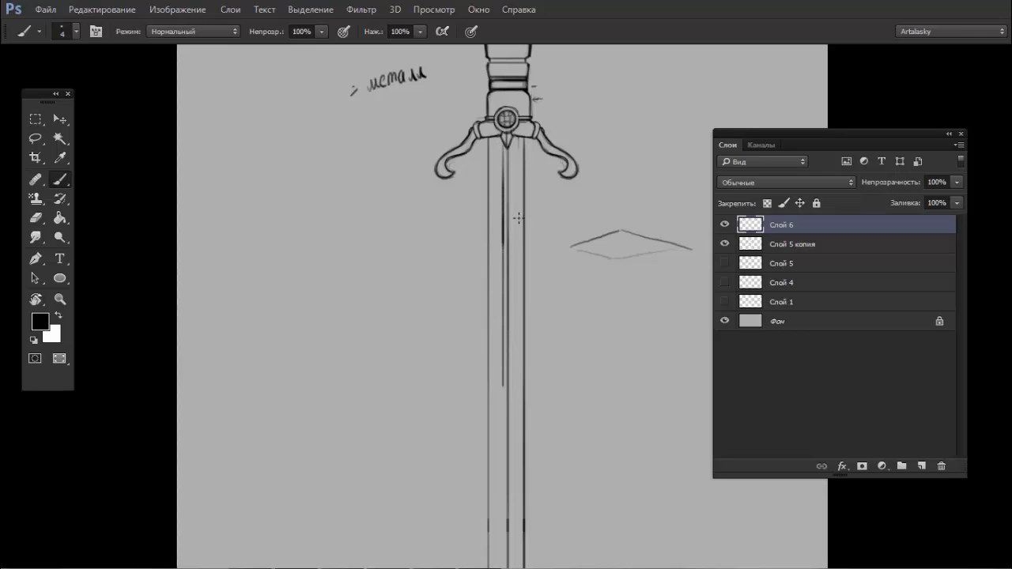
{"action": "left_click_drag", "start_coordinate": [513, 306], "coordinate": [514, 477]}
{"action": "mouse_move", "coordinate": [527, 438]}
{"action": "left_mouse_down"}
{"action": "mouse_move", "coordinate": [519, 285]}
{"action": "mouse_move", "coordinate": [528, 203]}
{"action": "left_mouse_up"}
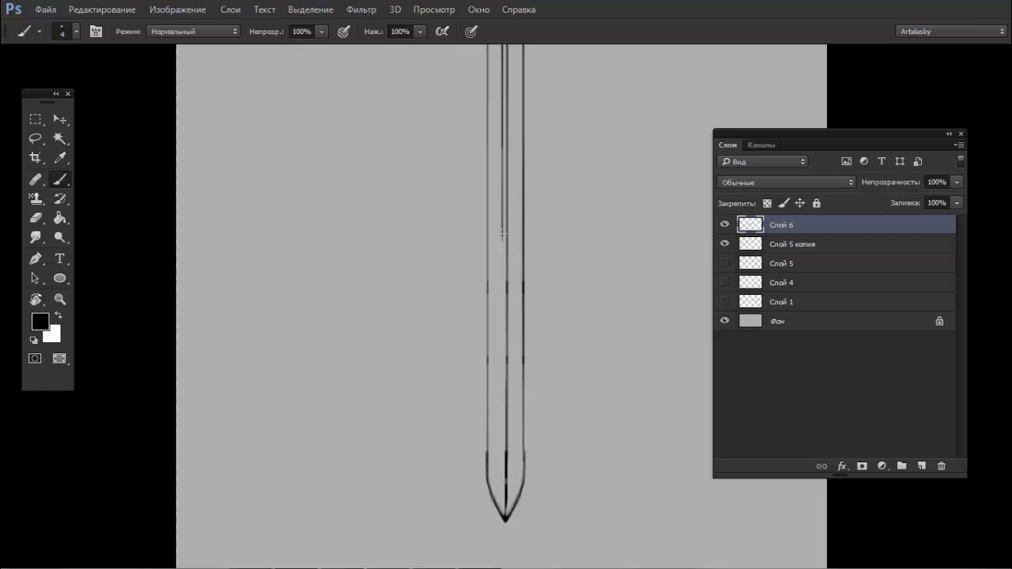
{"action": "left_click_drag", "start_coordinate": [502, 308], "coordinate": [501, 357]}
{"action": "key", "text": "ctrl+z"}
{"action": "mouse_move", "coordinate": [501, 250]}
{"action": "left_mouse_down"}
{"action": "mouse_move", "coordinate": [501, 284]}
{"action": "mouse_move", "coordinate": [502, 215]}
{"action": "left_mouse_up"}
- Try darker centre-line strokes, undo them, and redraw a thin centre line
{"action": "mouse_move", "coordinate": [501, 279]}
{"action": "left_mouse_down"}
{"action": "mouse_move", "coordinate": [501, 162]}
{"action": "mouse_move", "coordinate": [501, 440]}
{"action": "left_mouse_up"}
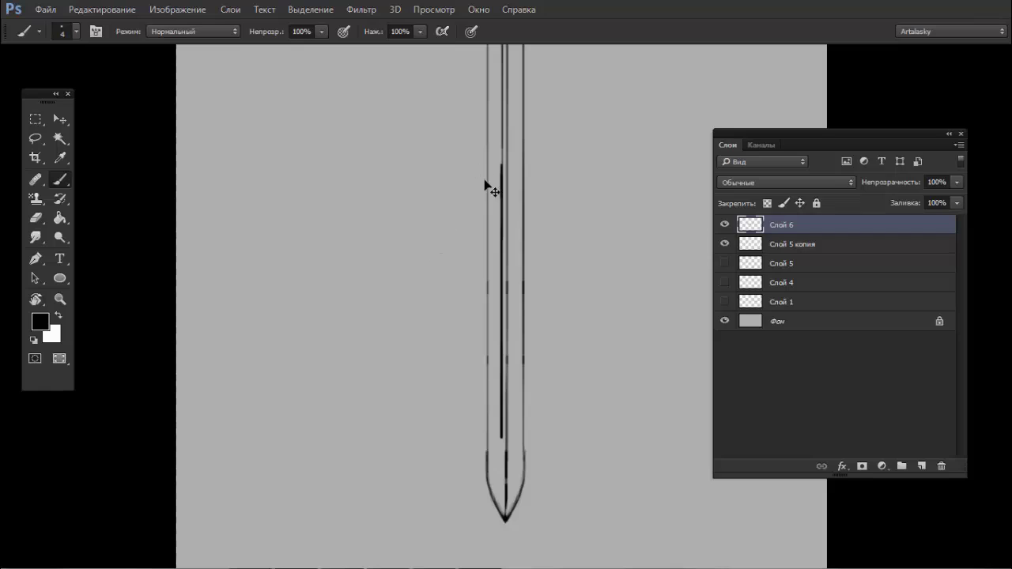
{"action": "key", "text": "ctrl+z"}
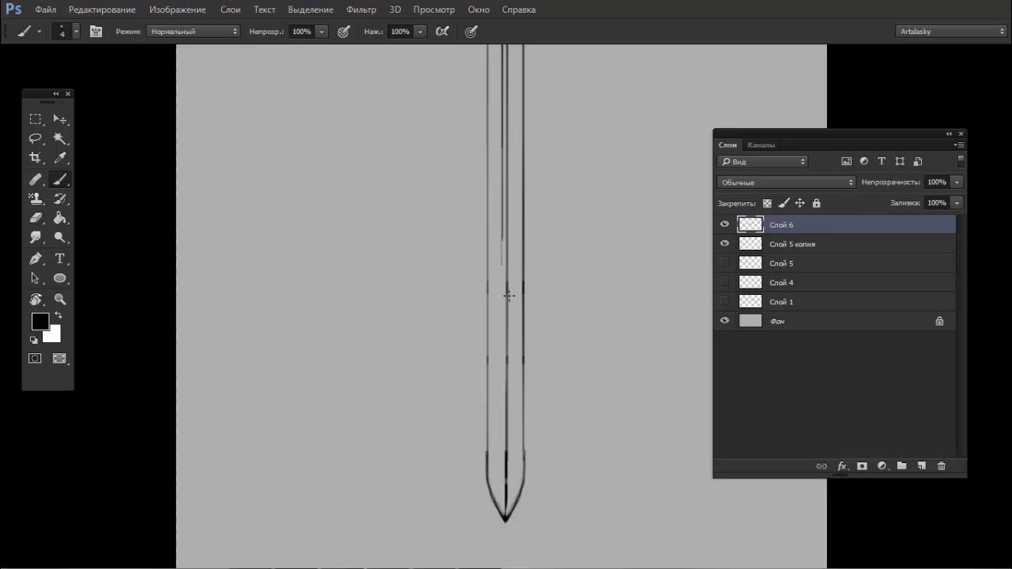
{"action": "left_click_drag", "start_coordinate": [508, 295], "coordinate": [525, 449]}
{"action": "left_click_drag", "start_coordinate": [521, 329], "coordinate": [537, 173]}
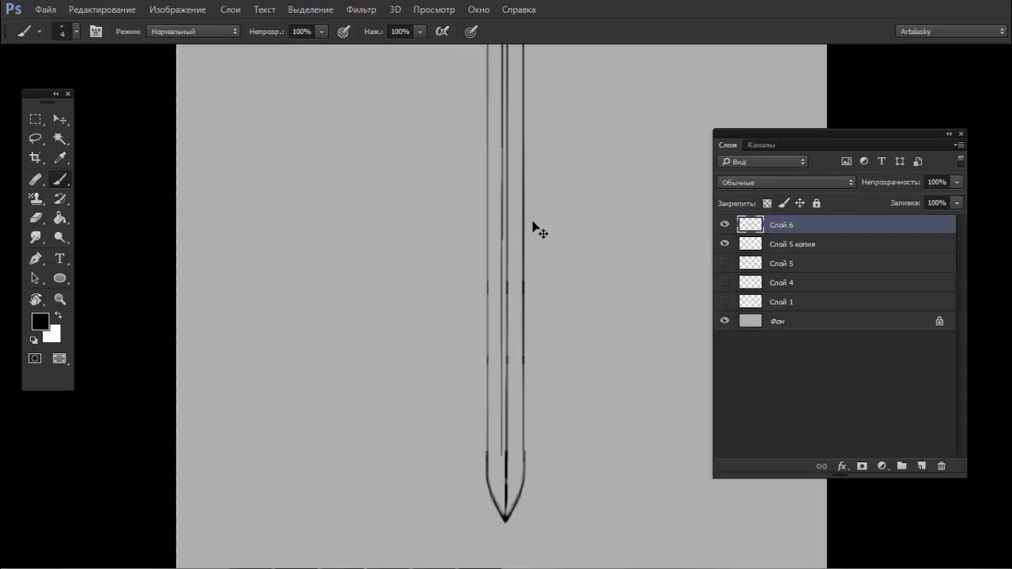
{"action": "key", "text": "ctrl+z"}
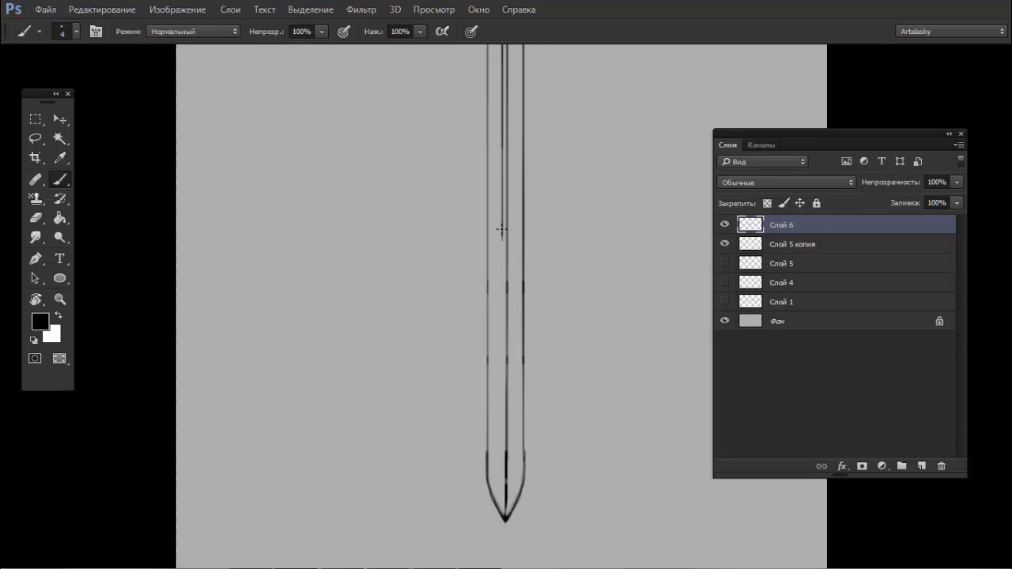
{"action": "left_click_drag", "start_coordinate": [503, 238], "coordinate": [507, 357]}
- Erase a short piece of the centre line and paint out its lower stretch in sampled grey
{"action": "key", "text": "e"}
{"action": "left_click_drag", "start_coordinate": [503, 263], "coordinate": [502, 286]}
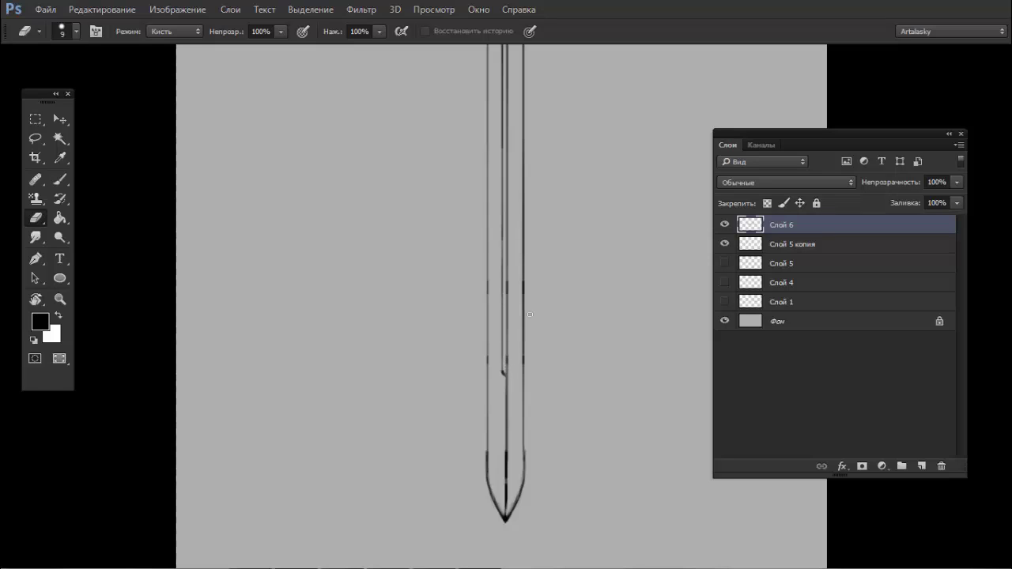
{"action": "key", "text": "b"}
{"action": "left_click", "coordinate": [516, 324], "text": "alt"}
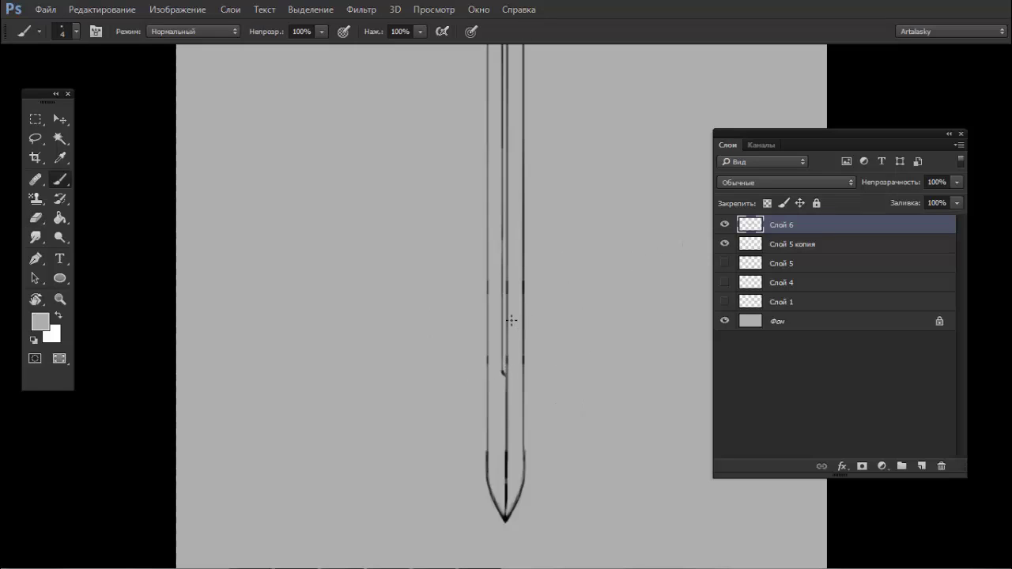
{"action": "left_click_drag", "start_coordinate": [505, 368], "coordinate": [515, 283]}
{"action": "mouse_move", "coordinate": [551, 268]}
{"action": "left_mouse_down"}
{"action": "mouse_move", "coordinate": [527, 350]}
{"action": "mouse_move", "coordinate": [504, 369]}
{"action": "mouse_move", "coordinate": [503, 308]}
{"action": "mouse_move", "coordinate": [508, 341]}
{"action": "left_mouse_up"}
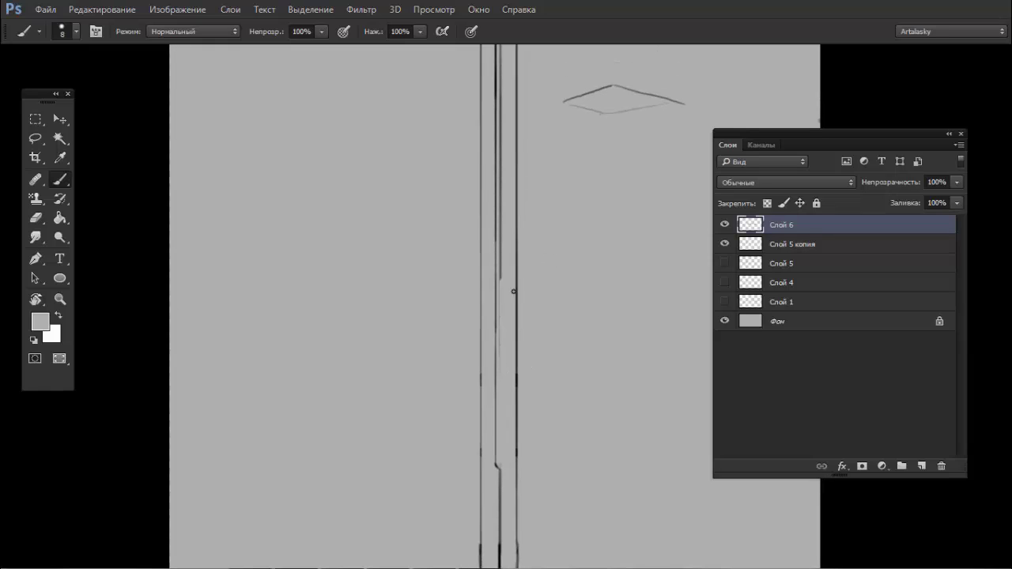
{"action": "left_click_drag", "start_coordinate": [544, 63], "coordinate": [499, 203]}
{"action": "left_click_drag", "start_coordinate": [508, 119], "coordinate": [498, 199]}
- Reset the colour to black, lasso the blade's inner line, and move it aside
{"action": "key", "text": "d"}
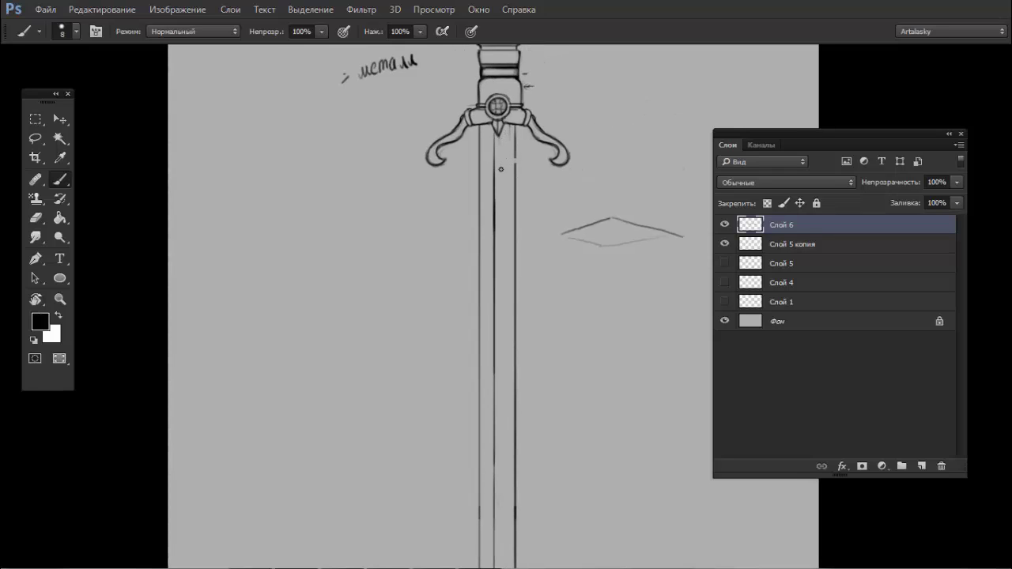
{"action": "key", "text": "l"}
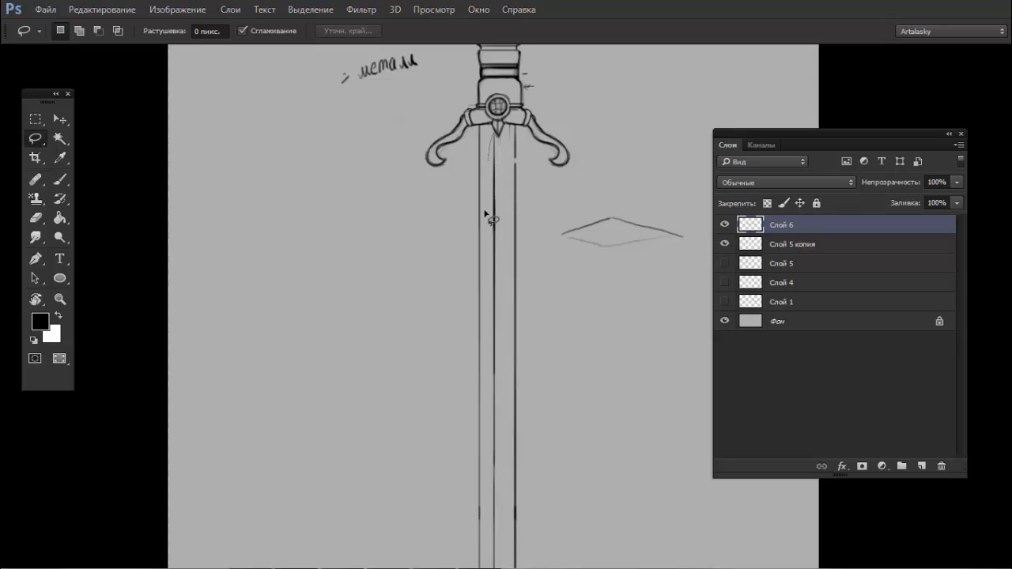
{"action": "left_click_drag", "start_coordinate": [486, 211], "coordinate": [500, 141]}
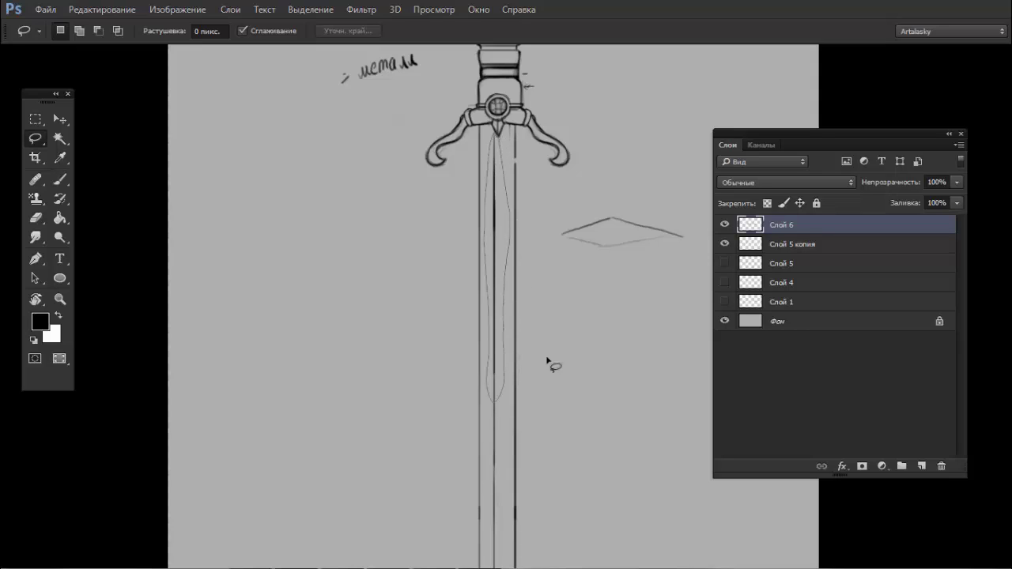
{"action": "scroll", "coordinate": [543, 219], "scroll_direction": "down", "scroll_amount": 3}
{"action": "scroll", "coordinate": [535, 198], "scroll_direction": "down", "scroll_amount": 3}
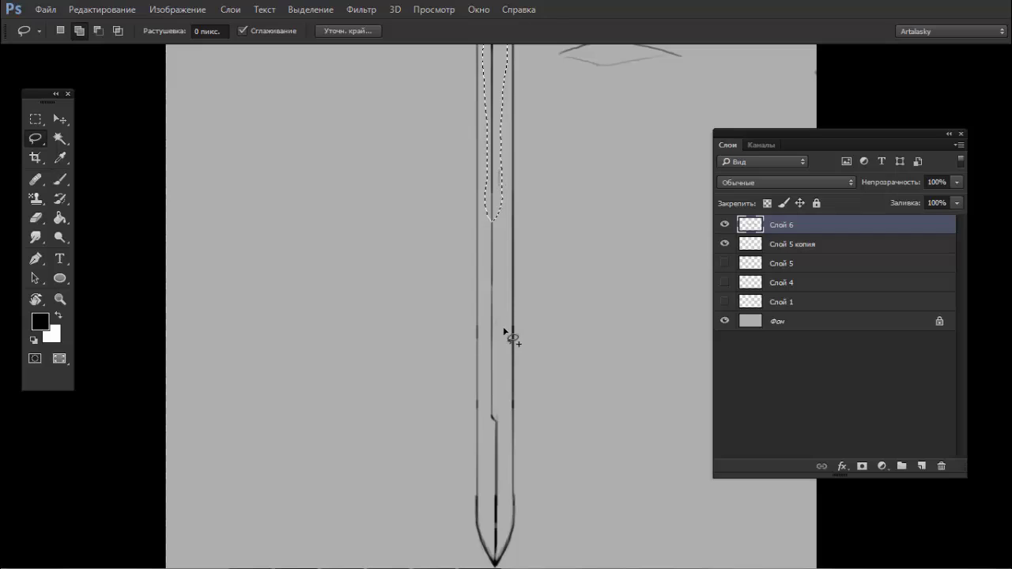
{"action": "left_click_drag", "start_coordinate": [504, 331], "coordinate": [483, 340]}
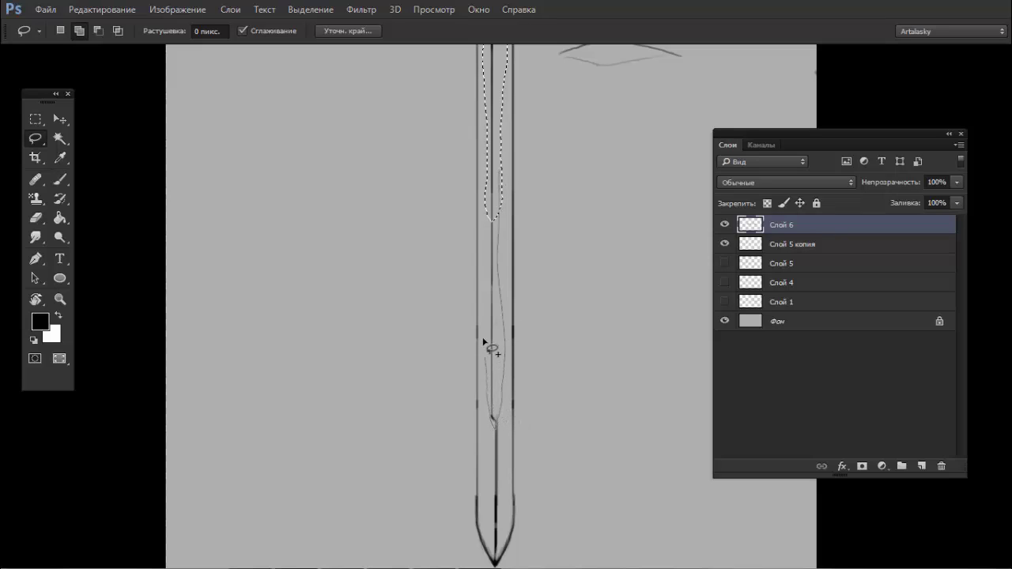
{"action": "left_click_drag", "start_coordinate": [483, 339], "coordinate": [514, 188]}
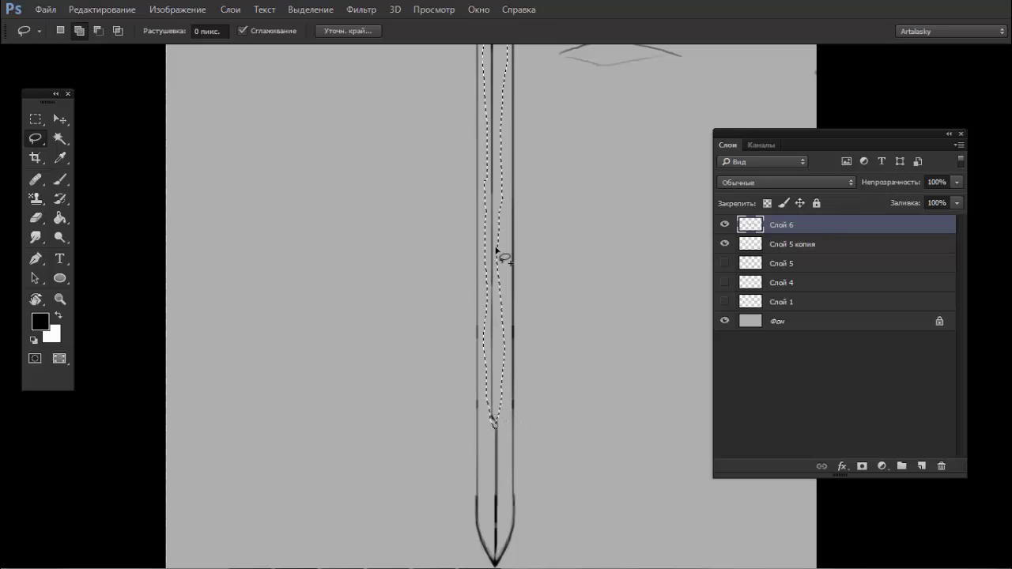
{"action": "mouse_move", "coordinate": [496, 251]}
{"action": "left_mouse_down"}
{"action": "mouse_move", "coordinate": [504, 397]}
{"action": "mouse_move", "coordinate": [501, 420]}
{"action": "mouse_move", "coordinate": [490, 421]}
{"action": "mouse_move", "coordinate": [494, 399]}
{"action": "left_mouse_up"}
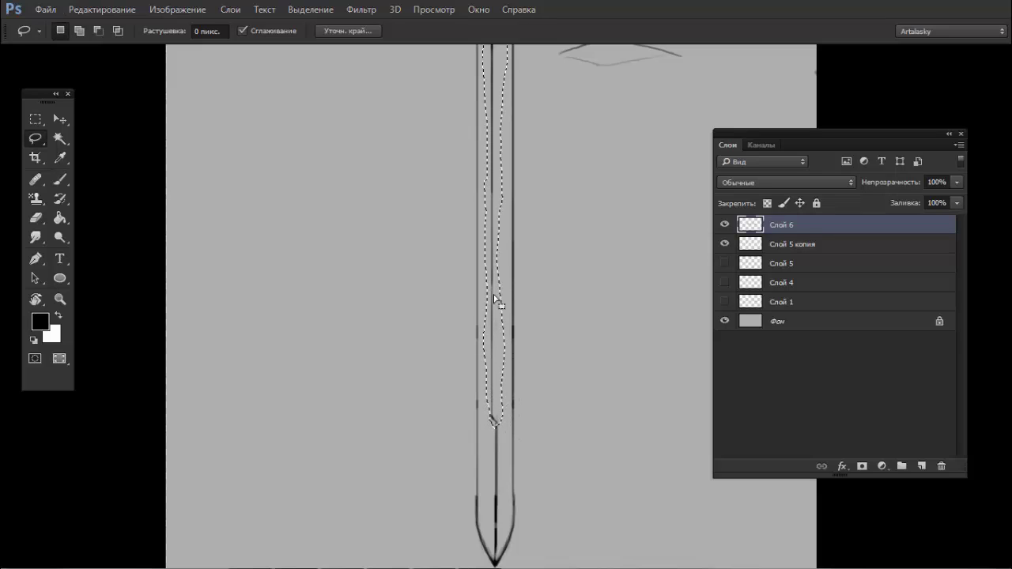
{"action": "mouse_move", "coordinate": [493, 294]}
{"action": "left_mouse_down"}
{"action": "mouse_move", "coordinate": [481, 219]}
{"action": "mouse_move", "coordinate": [488, 229]}
{"action": "mouse_move", "coordinate": [574, 235]}
{"action": "left_mouse_up"}
- Flip the selected line horizontally, set it back on the blade as a groove, and deselect
{"action": "left_click", "coordinate": [101, 10]}
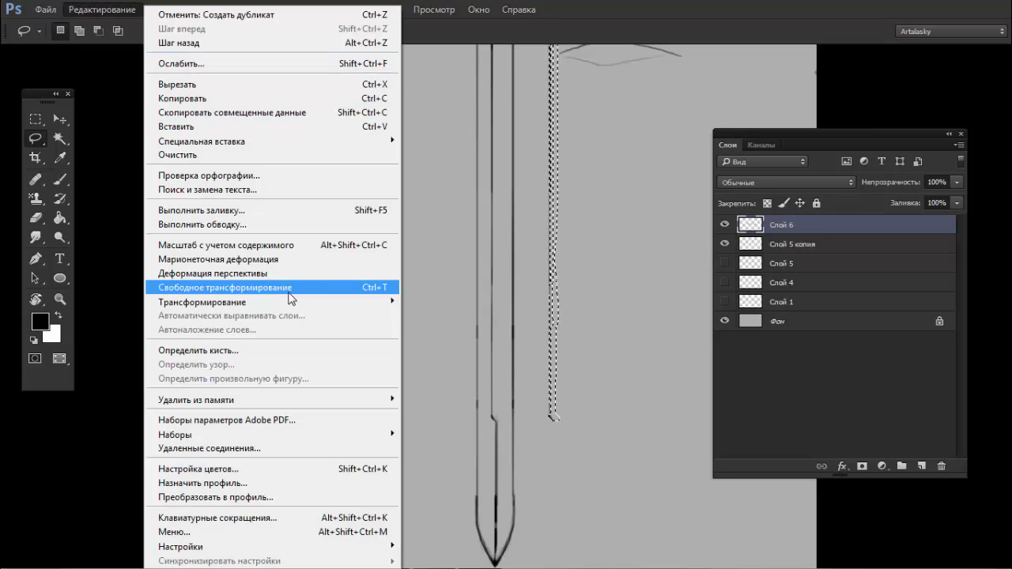
{"action": "mouse_move", "coordinate": [237, 302]}
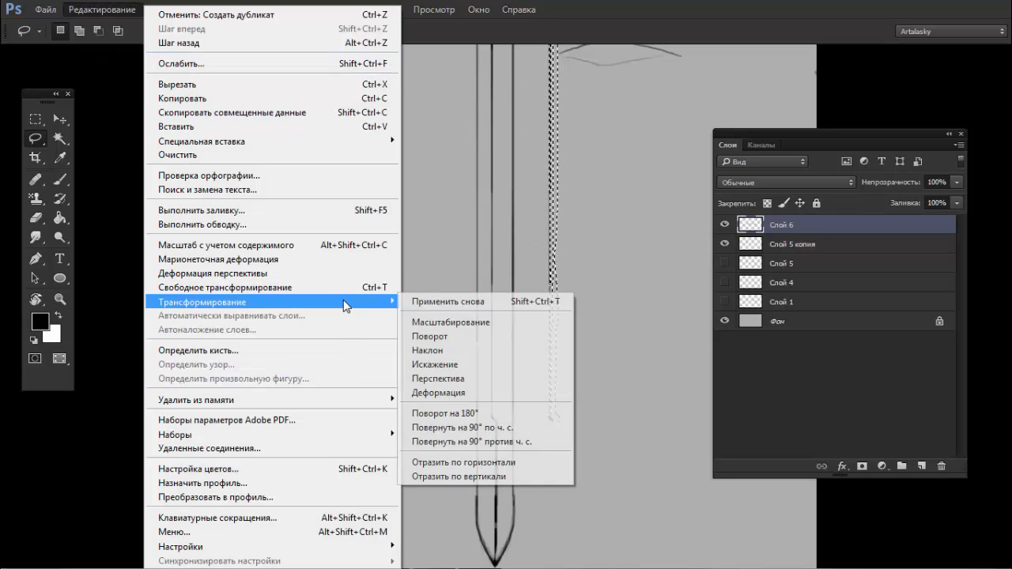
{"action": "left_click", "coordinate": [466, 462]}
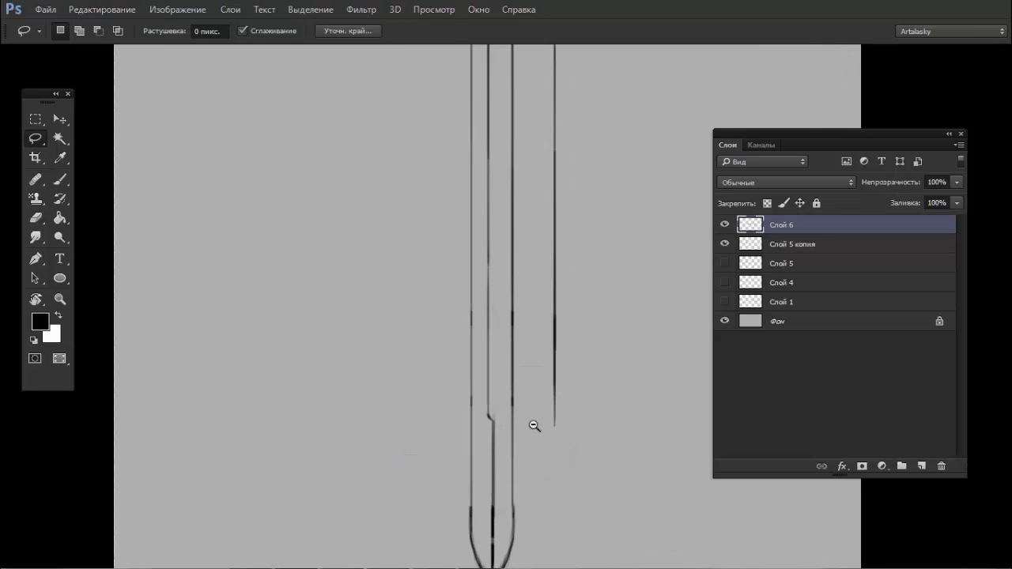
{"action": "left_click", "coordinate": [118, 9]}
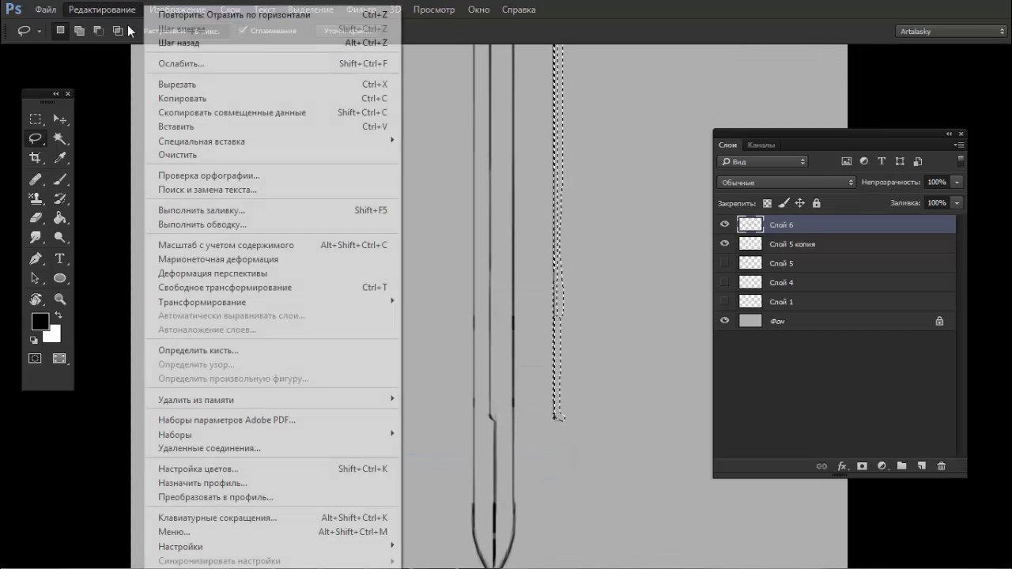
{"action": "mouse_move", "coordinate": [269, 302]}
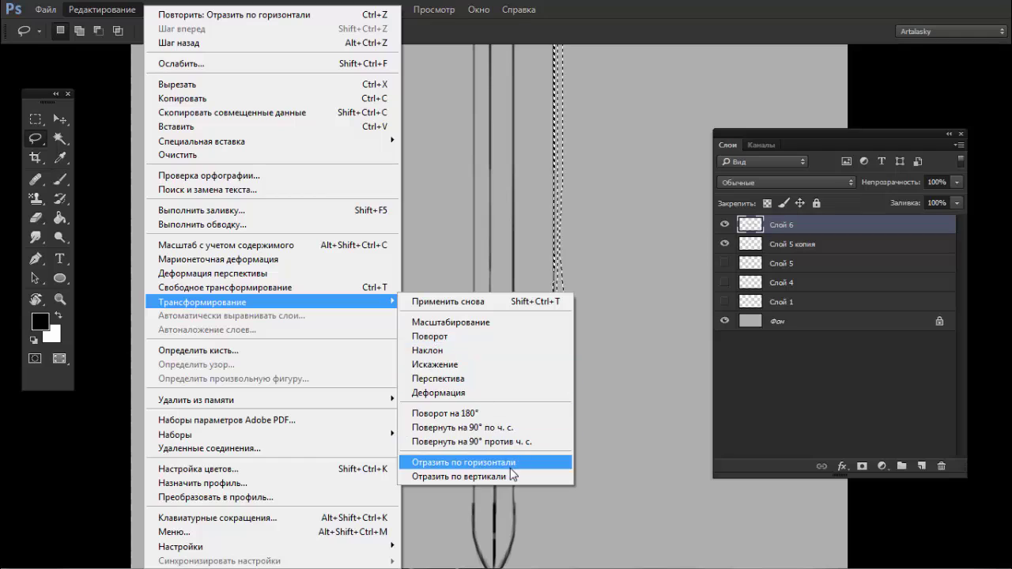
{"action": "left_click", "coordinate": [511, 472]}
{"action": "left_click_drag", "start_coordinate": [553, 406], "coordinate": [506, 401]}
{"action": "left_click", "coordinate": [521, 388]}
{"action": "key", "text": "ctrl+z"}
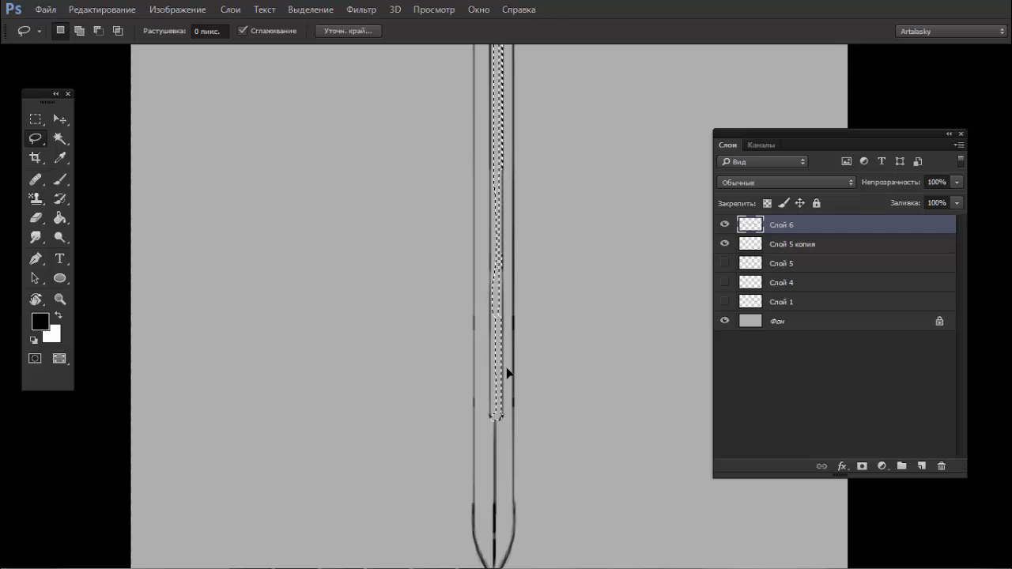
{"action": "key", "text": "ctrl+d"}
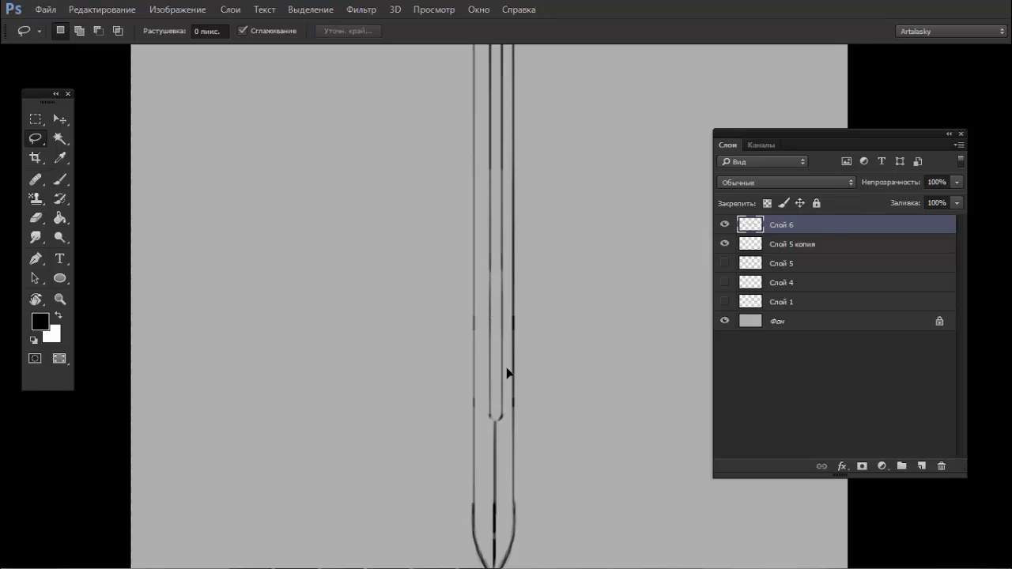
{"action": "key", "text": "b"}
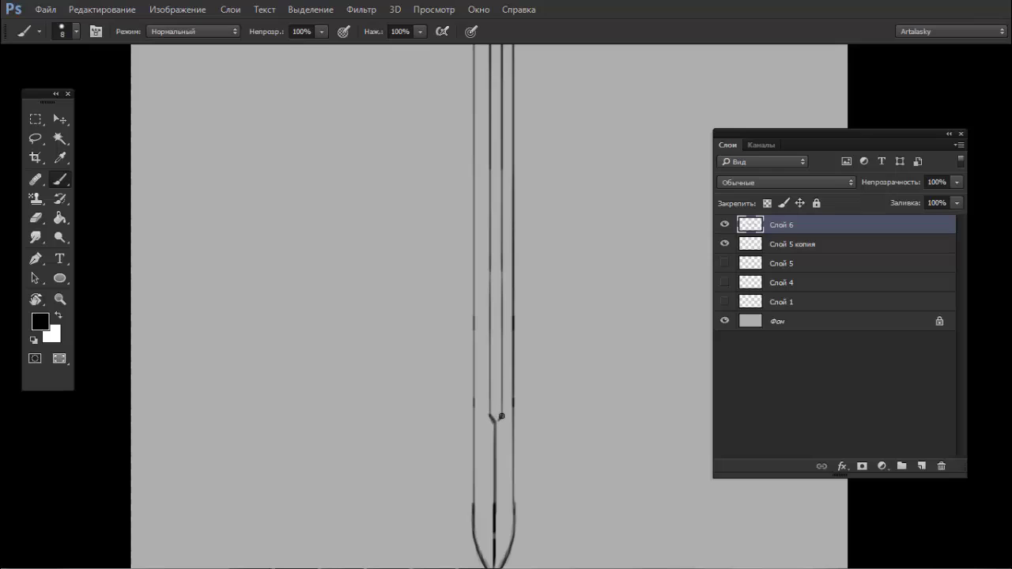
- Clear the groove selection and stroke a darker line up the inner groove toward the guard
{"action": "mouse_move", "coordinate": [538, 388]}
{"action": "left_mouse_down"}
{"action": "mouse_move", "coordinate": [477, 339]}
{"action": "mouse_move", "coordinate": [520, 340]}
{"action": "left_mouse_up"}
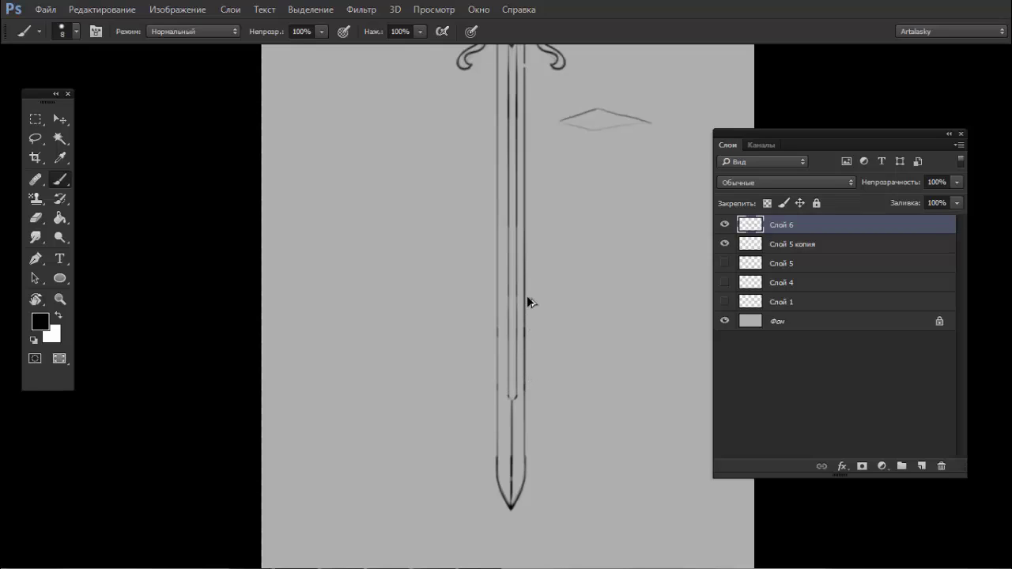
{"action": "key", "text": "ctrl+h"}
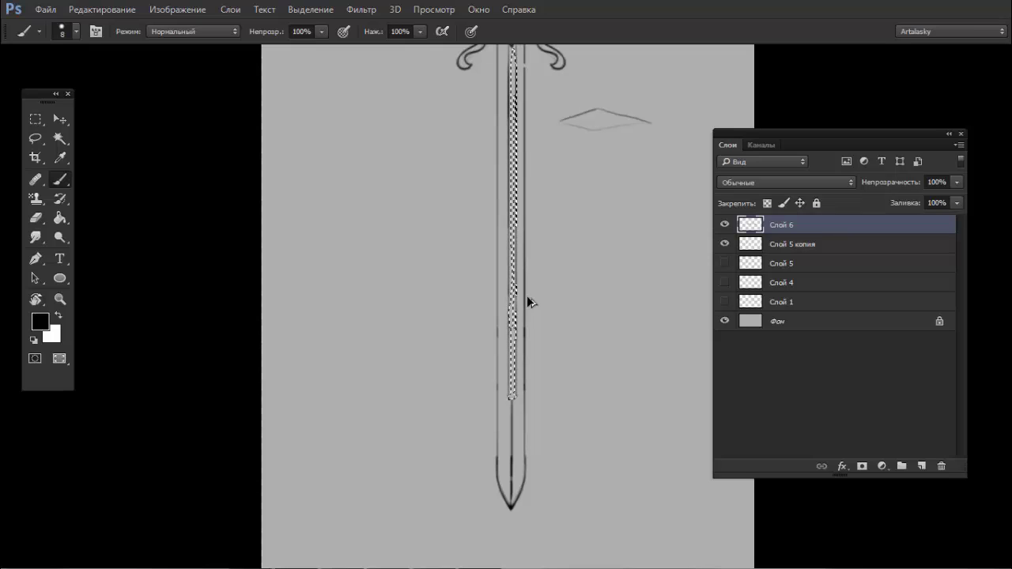
{"action": "key", "text": "ctrl+d"}
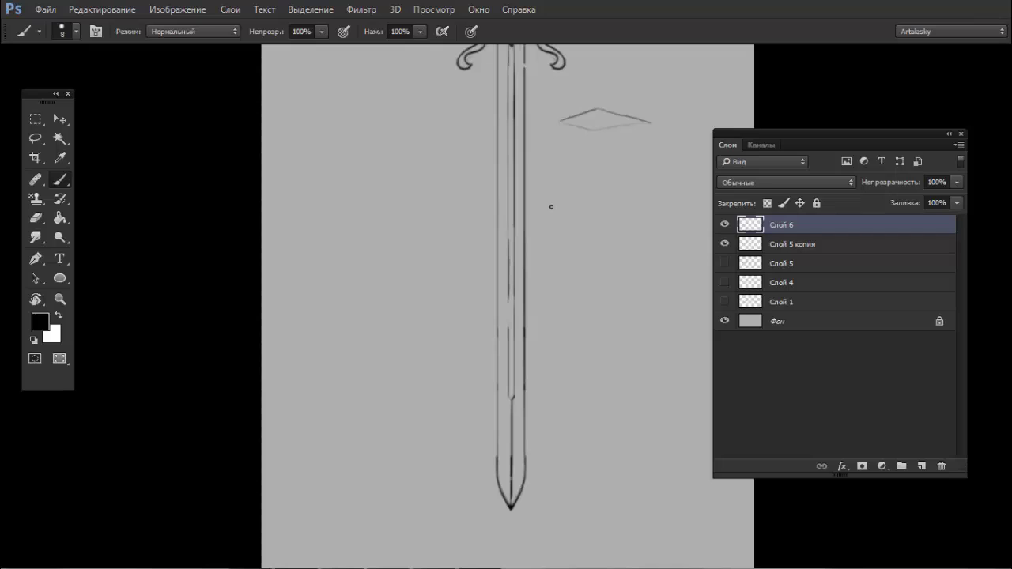
{"action": "scroll", "coordinate": [506, 324], "scroll_direction": "up", "scroll_amount": 2}
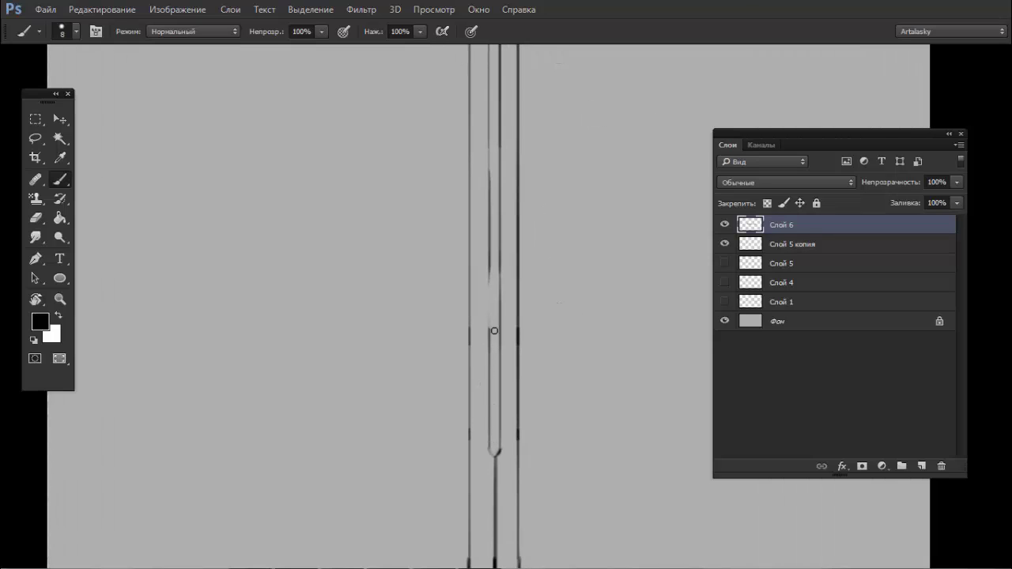
{"action": "left_click_drag", "start_coordinate": [494, 331], "coordinate": [490, 110]}
{"action": "left_click_drag", "start_coordinate": [511, 167], "coordinate": [516, 343]}
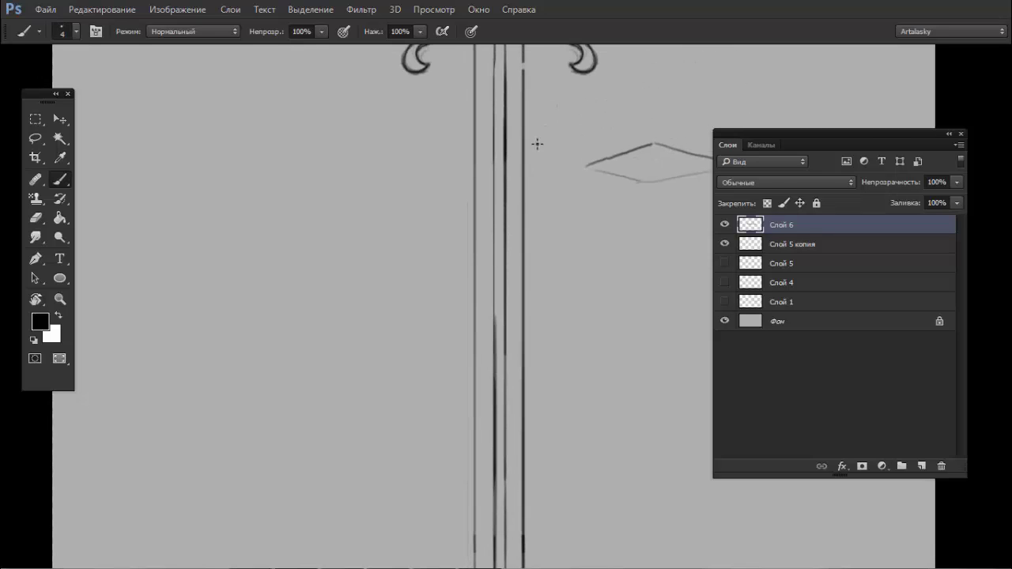
{"action": "left_click_drag", "start_coordinate": [542, 181], "coordinate": [542, 217]}
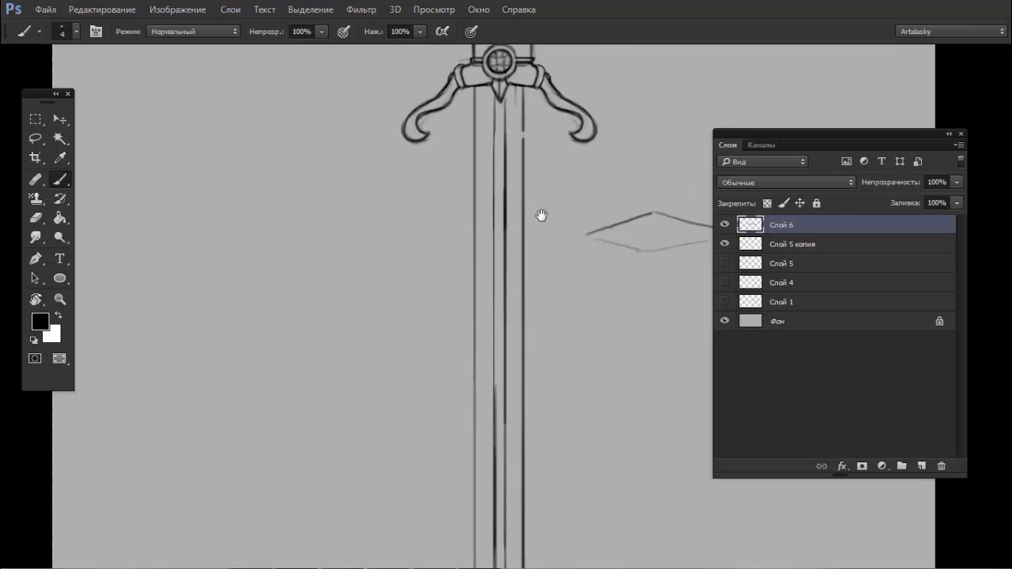
{"action": "left_click", "coordinate": [530, 135]}
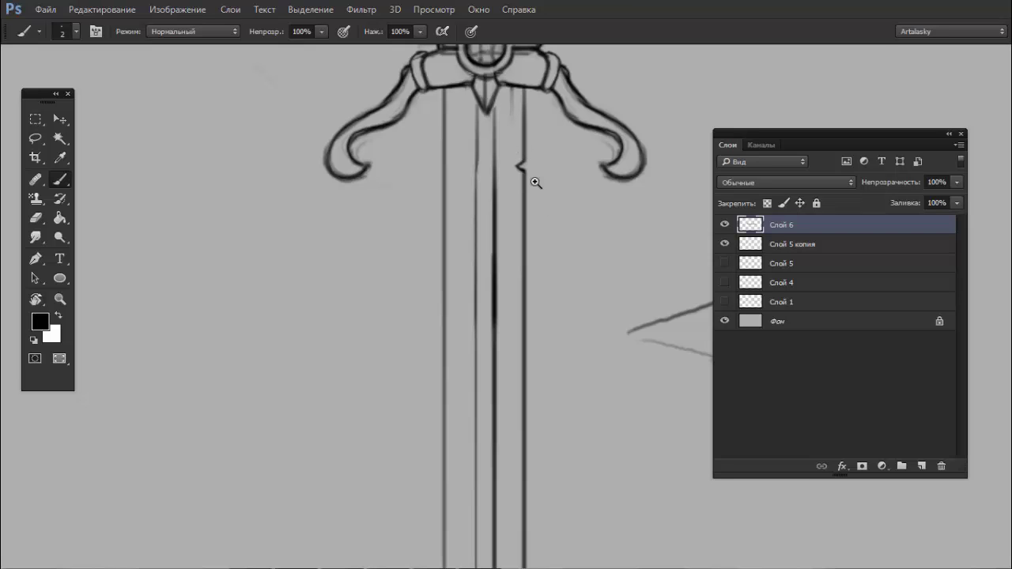
- Sketch trial strokes by the guard, undo them, and draw a curved line beside the blade
{"action": "scroll", "coordinate": [535, 181], "scroll_direction": "down", "scroll_amount": 1}
{"action": "scroll", "coordinate": [490, 181], "scroll_direction": "down", "scroll_amount": 1}
{"action": "scroll", "coordinate": [479, 185], "scroll_direction": "down", "scroll_amount": 1}
{"action": "scroll", "coordinate": [475, 186], "scroll_direction": "down", "scroll_amount": 1}
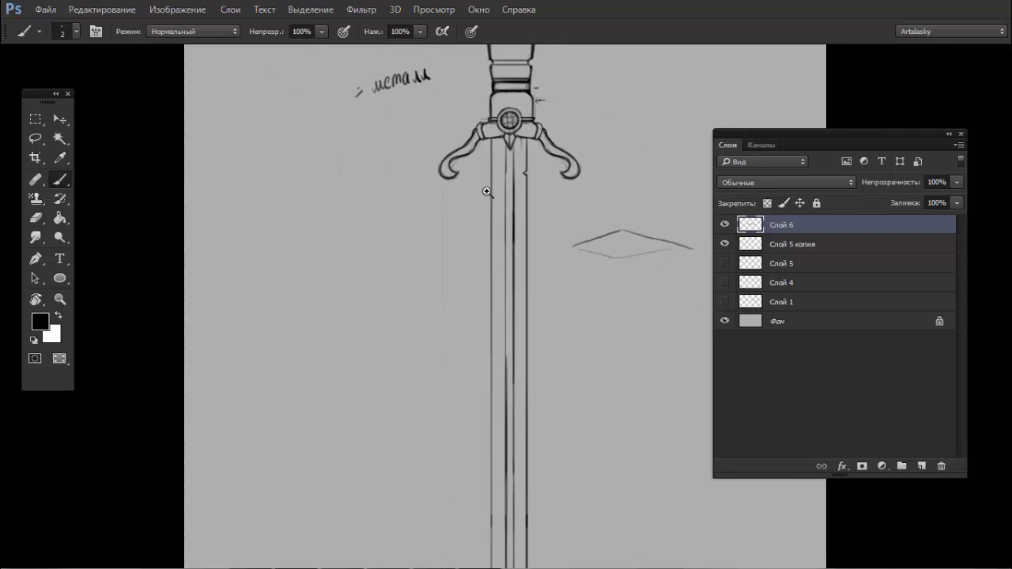
{"action": "scroll", "coordinate": [485, 192], "scroll_direction": "up", "scroll_amount": 3}
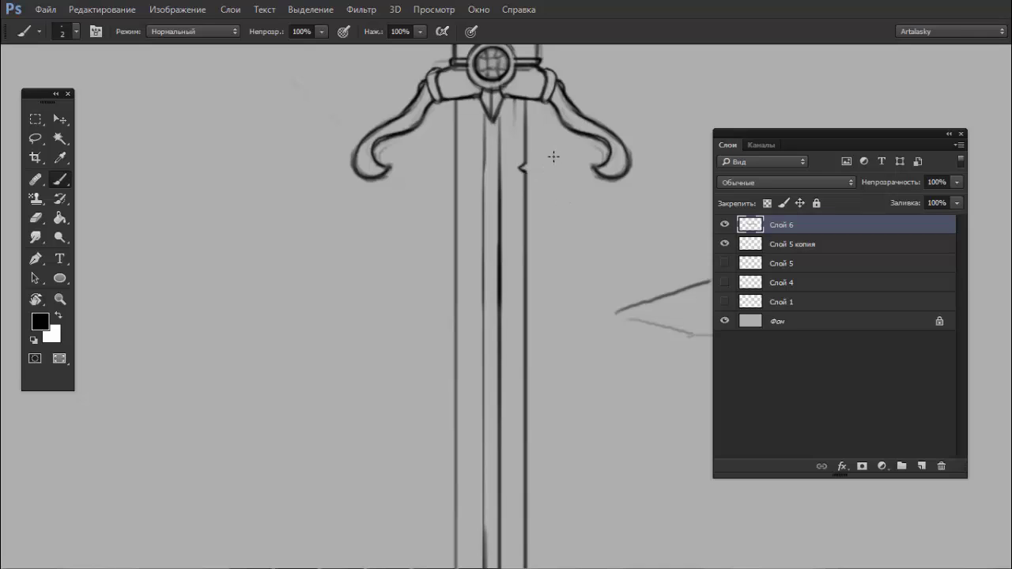
{"action": "left_click_drag", "start_coordinate": [540, 127], "coordinate": [550, 188]}
{"action": "left_click_drag", "start_coordinate": [536, 102], "coordinate": [545, 144]}
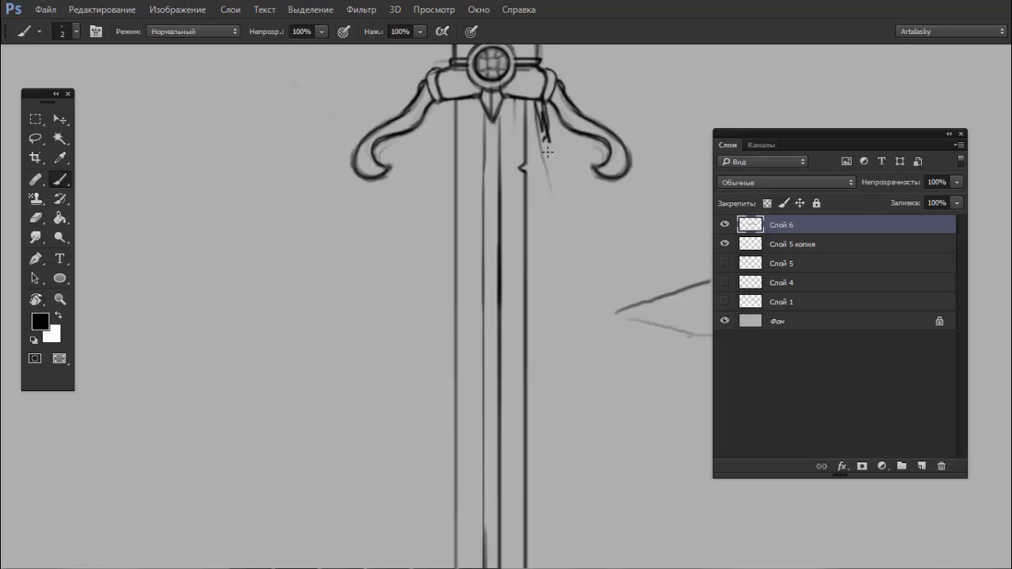
{"action": "mouse_move", "coordinate": [523, 150]}
{"action": "left_mouse_down"}
{"action": "mouse_move", "coordinate": [528, 179]}
{"action": "mouse_move", "coordinate": [544, 183]}
{"action": "left_mouse_up"}
{"action": "key", "text": "ctrl+alt+z"}
{"action": "key", "text": "ctrl+alt+z"}
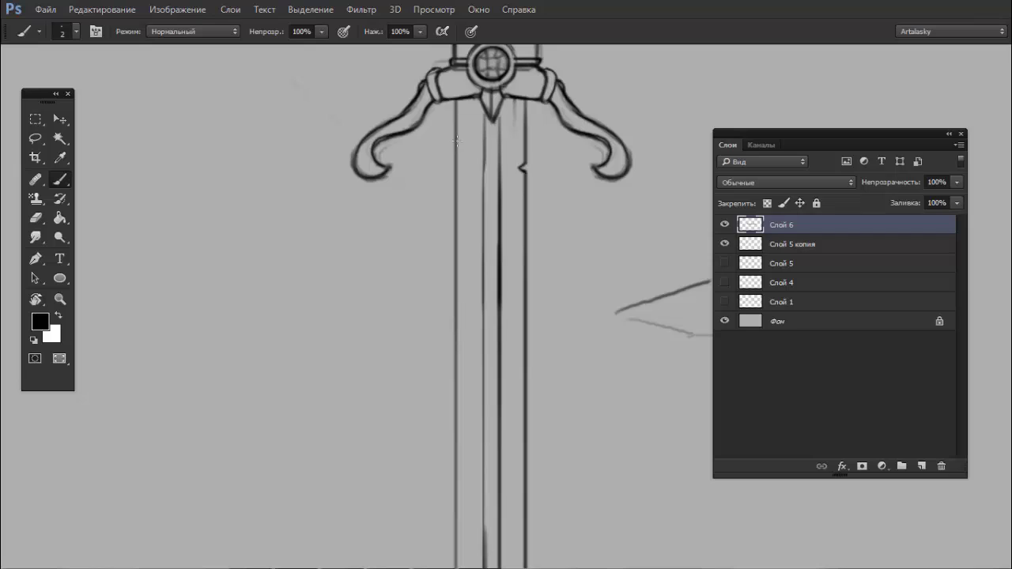
{"action": "left_click_drag", "start_coordinate": [468, 169], "coordinate": [458, 194]}
{"action": "key", "text": "ctrl+alt+z"}
{"action": "mouse_move", "coordinate": [454, 144]}
{"action": "left_mouse_down"}
{"action": "mouse_move", "coordinate": [468, 169]}
{"action": "mouse_move", "coordinate": [458, 196]}
{"action": "left_mouse_up"}
- Compare Слой 6 by toggling its visibility, then merge it down into Слой 5 копия
{"action": "key", "text": "e"}
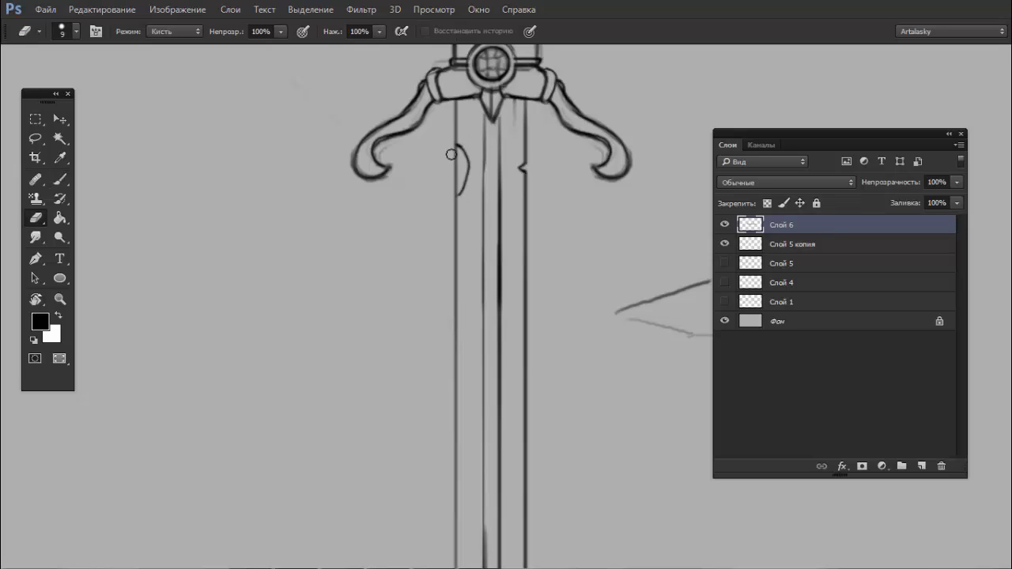
{"action": "key", "text": "b"}
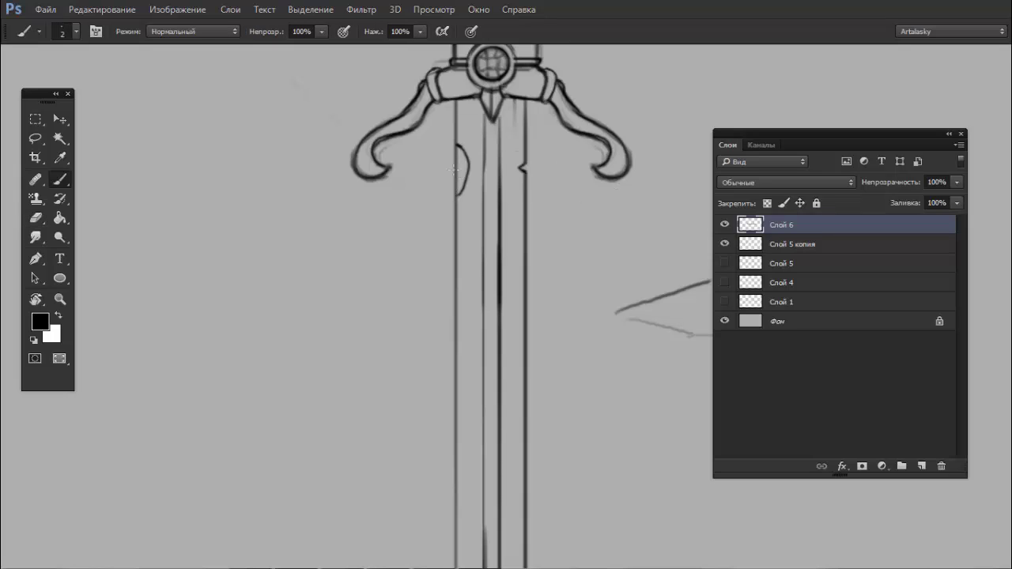
{"action": "left_click", "coordinate": [724, 226]}
{"action": "left_click", "coordinate": [724, 225]}
{"action": "key", "text": "ctrl+e"}
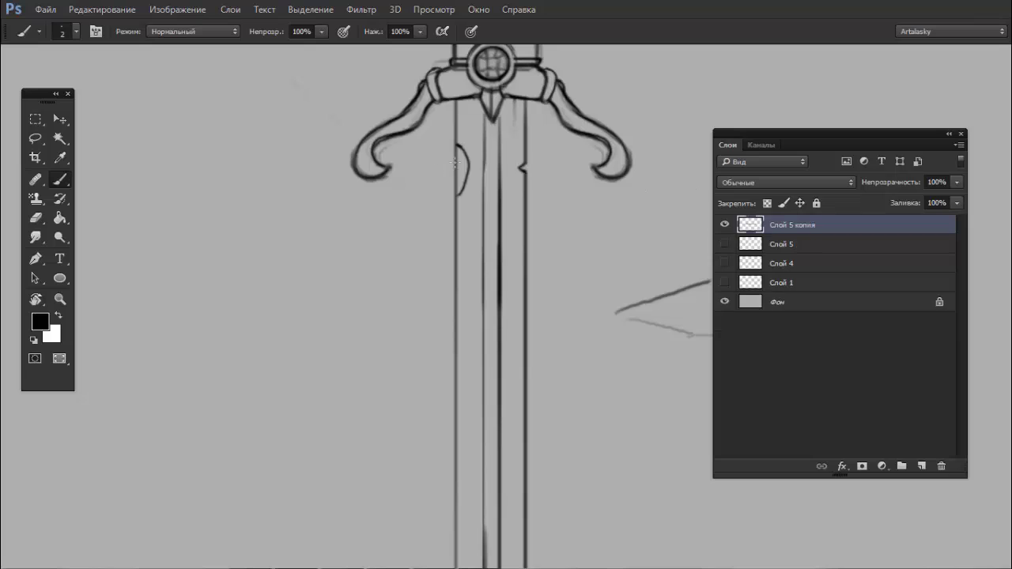
- Erase a notch into the blade's left edge and redraw its curve, then undo the notch edits
{"action": "key", "text": "e"}
{"action": "left_click_drag", "start_coordinate": [452, 155], "coordinate": [453, 166]}
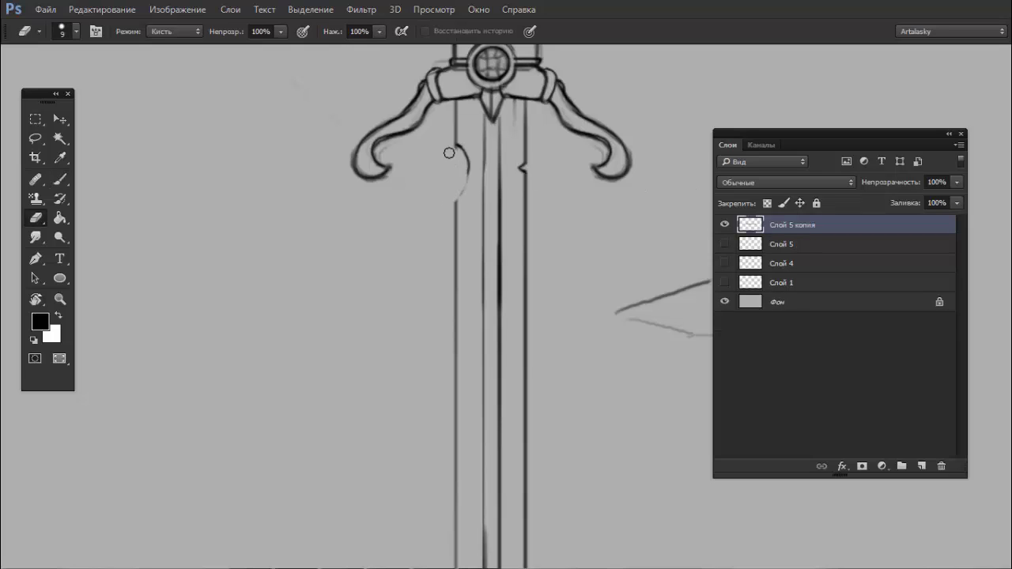
{"action": "key", "text": "b"}
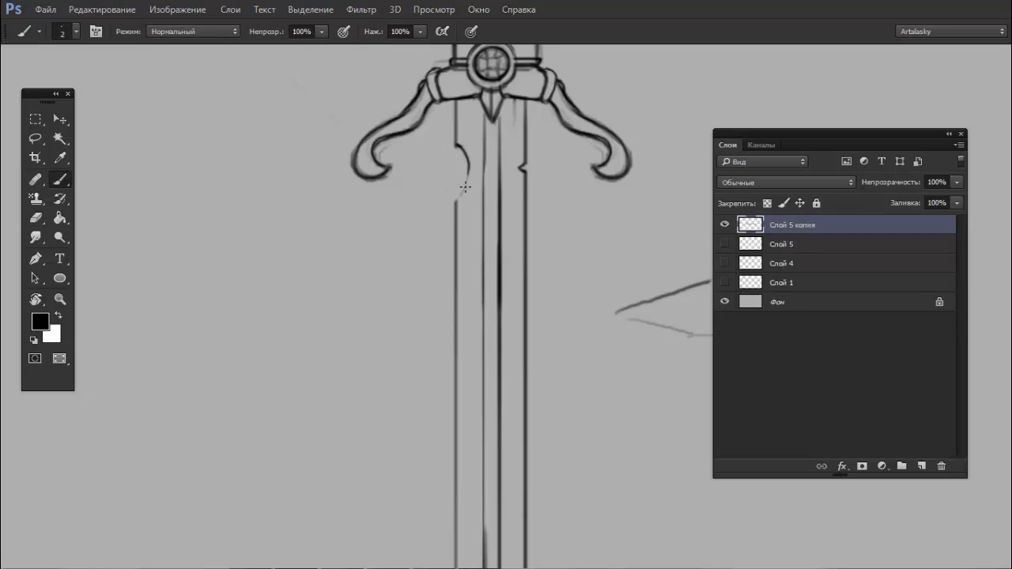
{"action": "left_click_drag", "start_coordinate": [456, 149], "coordinate": [456, 200]}
{"action": "left_click", "coordinate": [406, 174], "text": "alt"}
{"action": "left_click", "coordinate": [420, 181], "text": "alt"}
{"action": "left_click", "coordinate": [425, 178], "text": "alt"}
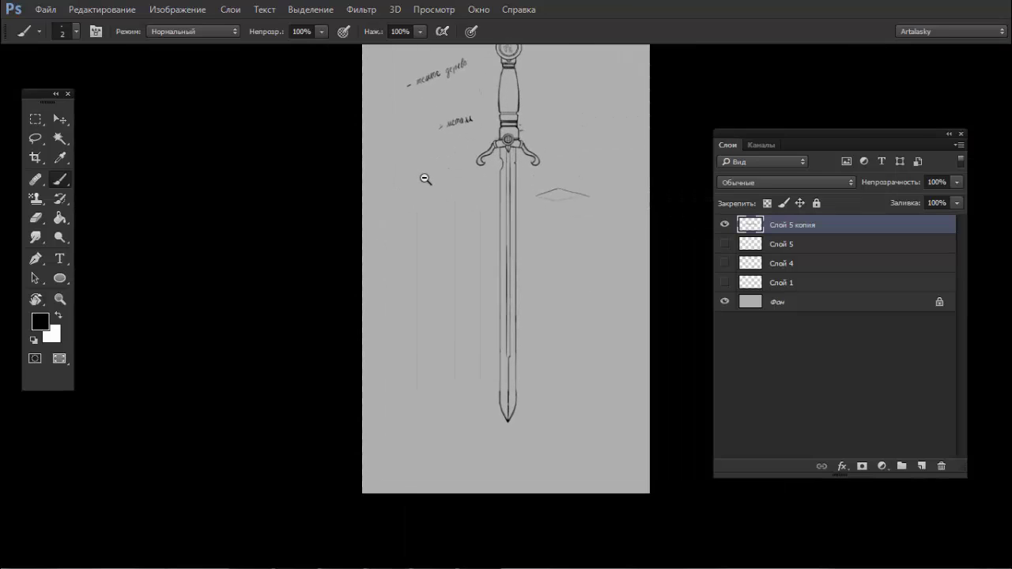
{"action": "left_click_drag", "start_coordinate": [425, 178], "coordinate": [500, 159]}
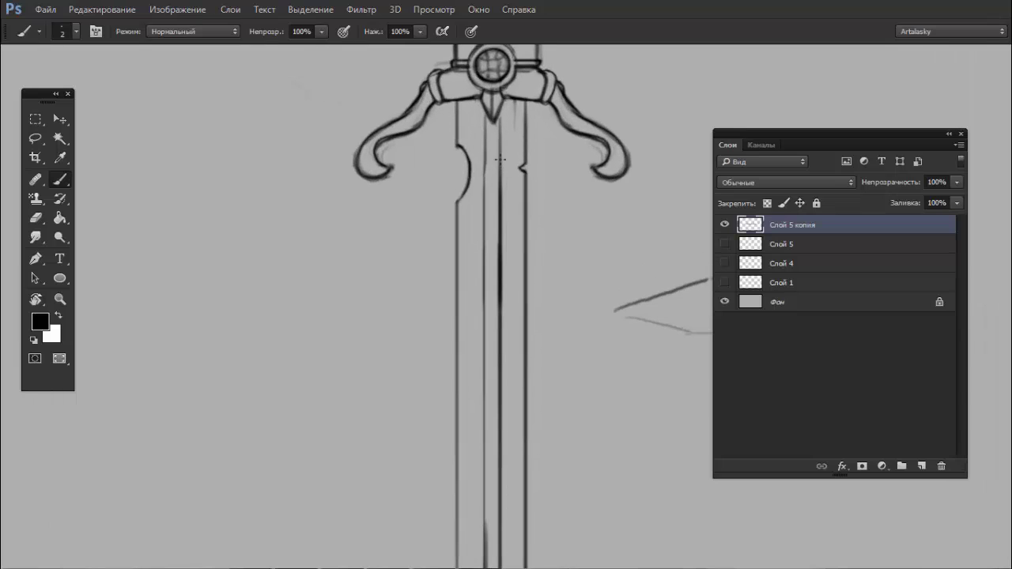
{"action": "key", "text": "ctrl+alt+z"}
{"action": "key", "text": "ctrl+alt+z"}
- Step back in history to restore the blade before the merge and recheck Слой 6
{"action": "key", "text": "ctrl+shift+z"}
{"action": "key", "text": "ctrl+shift+alt+n"}
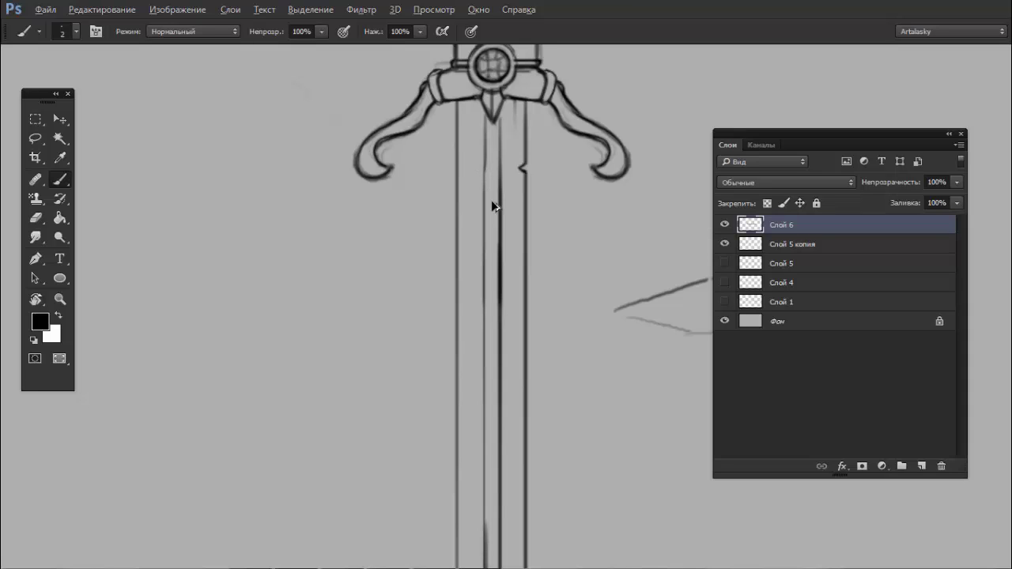
{"action": "mouse_move", "coordinate": [481, 215]}
{"action": "left_mouse_down"}
{"action": "mouse_move", "coordinate": [447, 226]}
{"action": "mouse_move", "coordinate": [483, 278]}
{"action": "mouse_move", "coordinate": [512, 149]}
{"action": "left_mouse_up"}
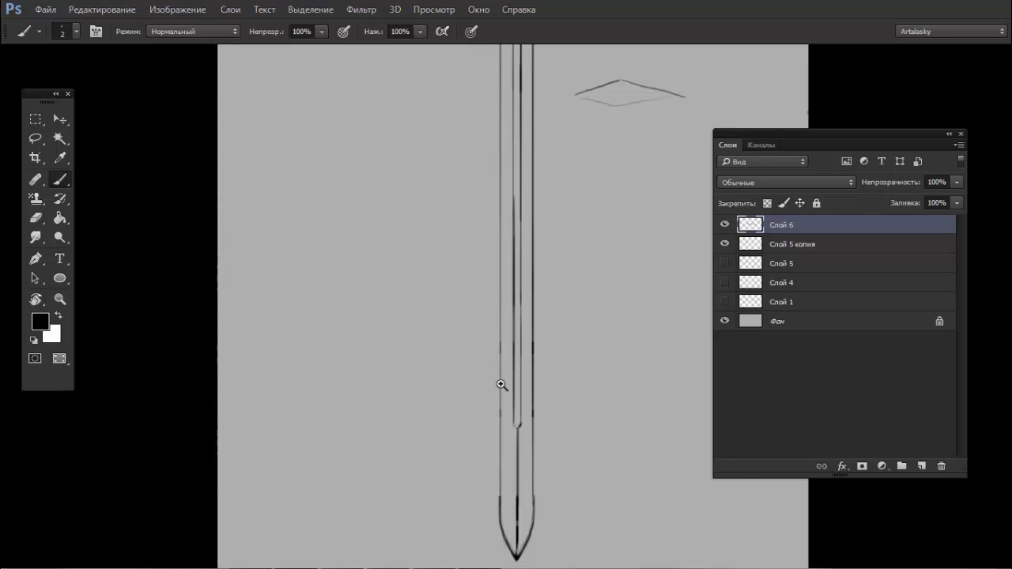
{"action": "mouse_move", "coordinate": [501, 384]}
{"action": "left_mouse_down"}
{"action": "mouse_move", "coordinate": [477, 388]}
{"action": "mouse_move", "coordinate": [506, 372]}
{"action": "left_mouse_up"}
{"action": "scroll", "coordinate": [511, 80], "scroll_direction": "up", "scroll_amount": 1}
{"action": "scroll", "coordinate": [510, 84], "scroll_direction": "up", "scroll_amount": 1}
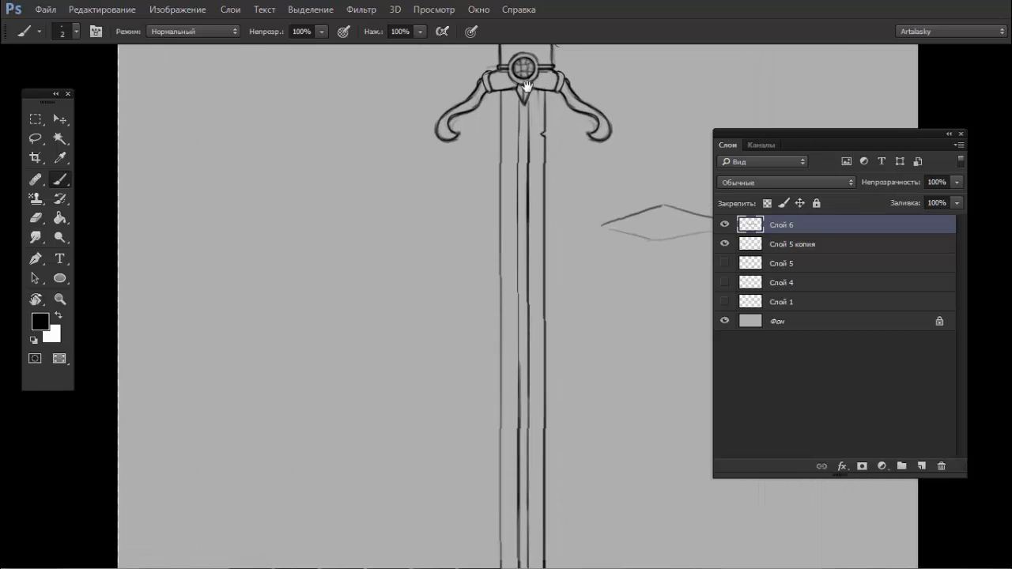
{"action": "left_click", "coordinate": [724, 225]}
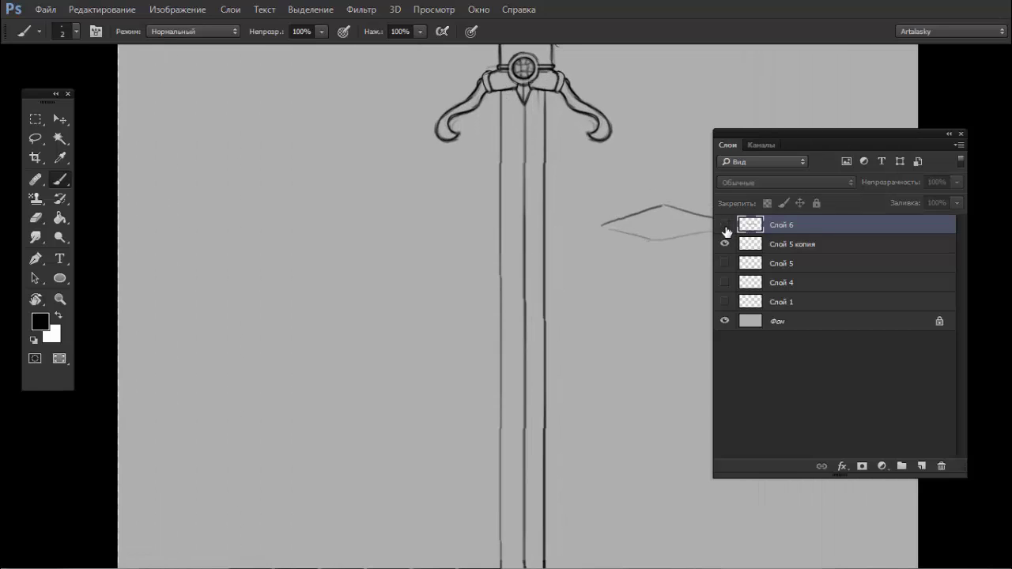
{"action": "left_click", "coordinate": [724, 225]}
{"action": "scroll", "coordinate": [569, 92], "scroll_direction": "up", "scroll_amount": 1}
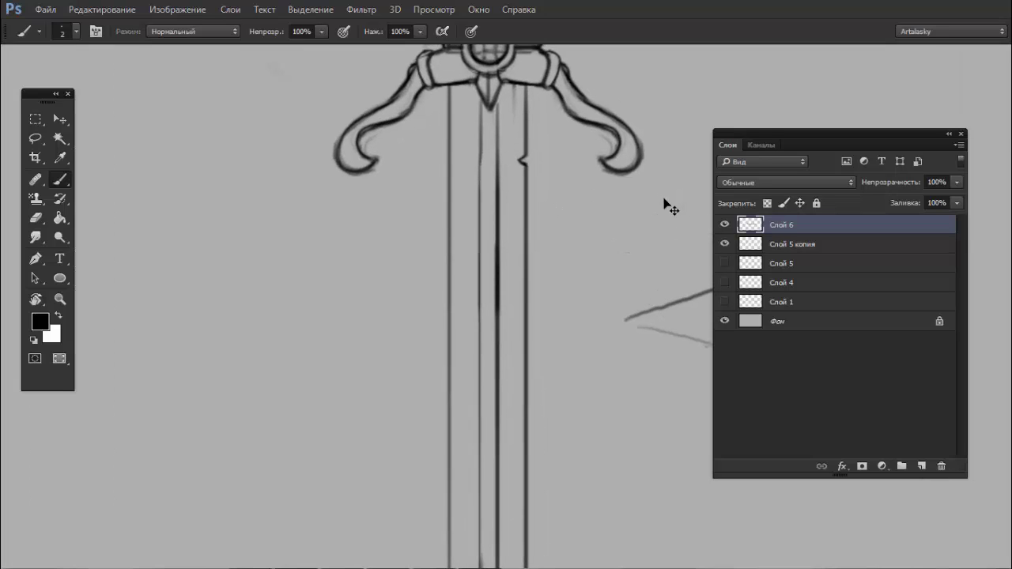
- Create layer Слой 7 and try lines along the blade's left side and crossguard top
{"action": "key", "text": "ctrl+shift+n"}
{"action": "key", "text": "Return"}
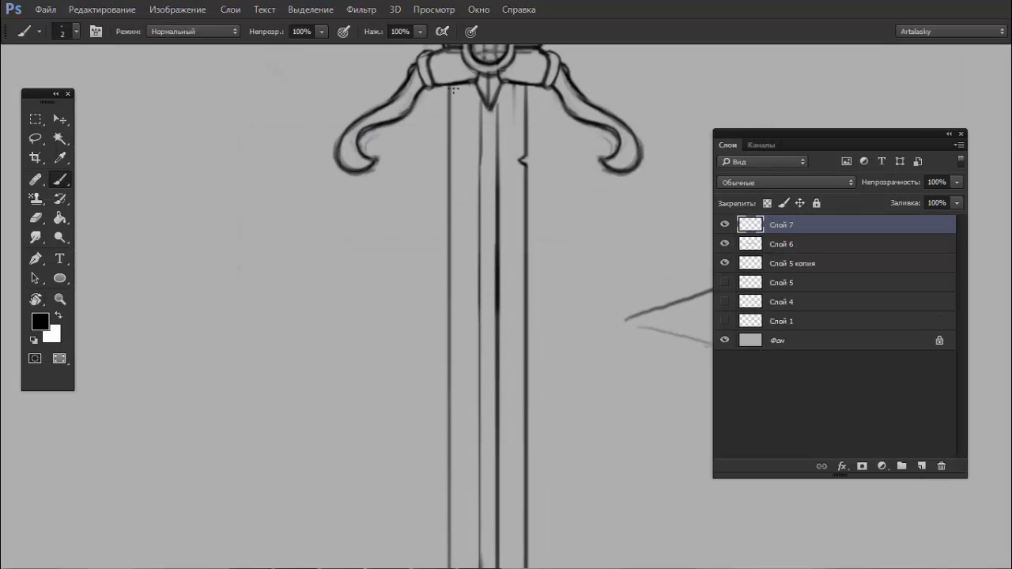
{"action": "scroll", "coordinate": [454, 83], "scroll_direction": "up", "scroll_amount": 1}
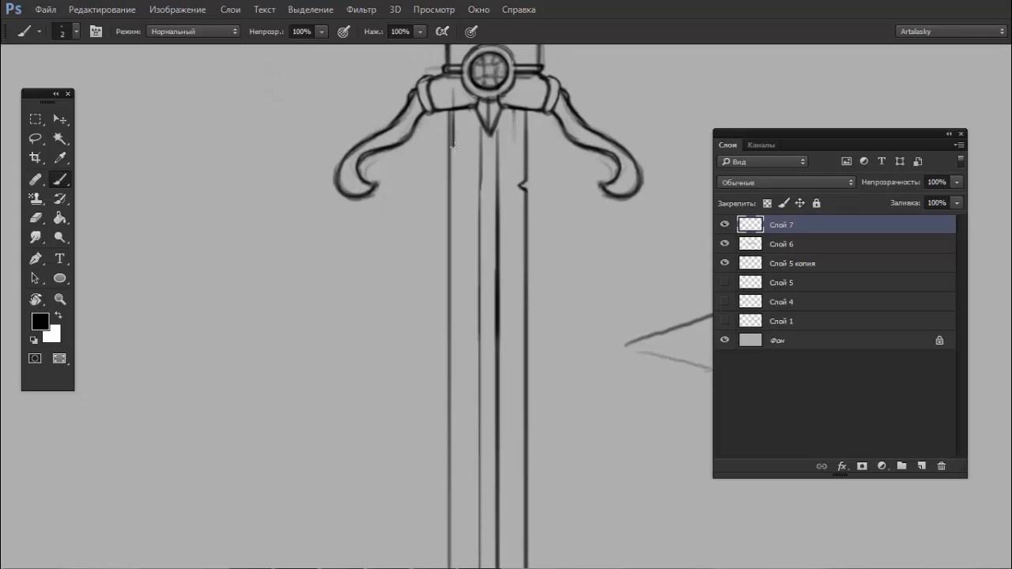
{"action": "left_click_drag", "start_coordinate": [454, 111], "coordinate": [456, 270]}
{"action": "key", "text": "ctrl+z"}
{"action": "mouse_move", "coordinate": [448, 95]}
{"action": "left_mouse_down"}
{"action": "mouse_move", "coordinate": [525, 110]}
{"action": "mouse_move", "coordinate": [515, 110]}
{"action": "left_mouse_up"}
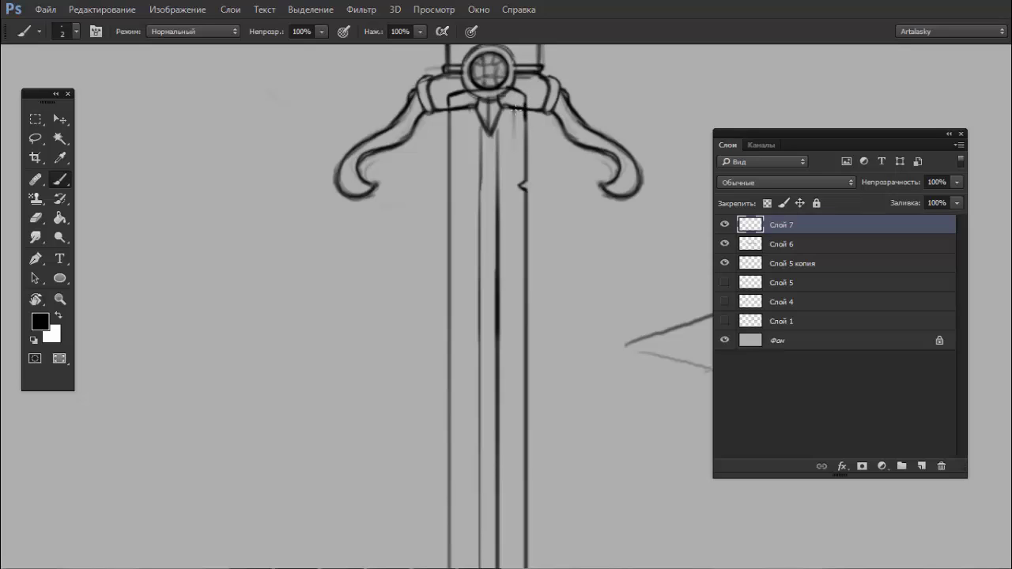
{"action": "key", "text": "ctrl+z"}
- Draw thin inner lines along the blade's left and right edges and down its length
{"action": "left_click_drag", "start_coordinate": [457, 118], "coordinate": [459, 193]}
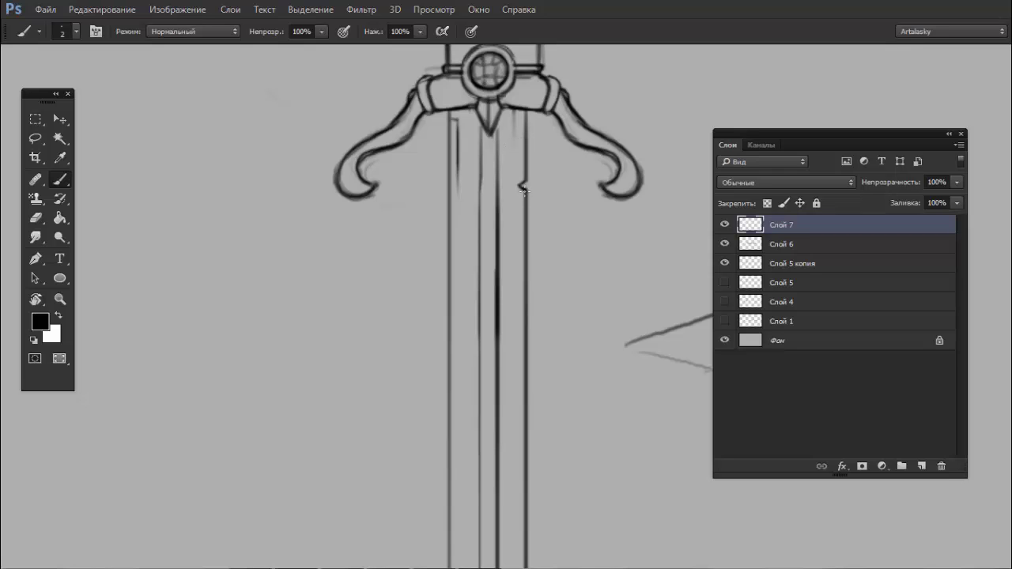
{"action": "left_click_drag", "start_coordinate": [517, 204], "coordinate": [517, 355]}
{"action": "scroll", "coordinate": [516, 207], "scroll_direction": "down", "scroll_amount": 4}
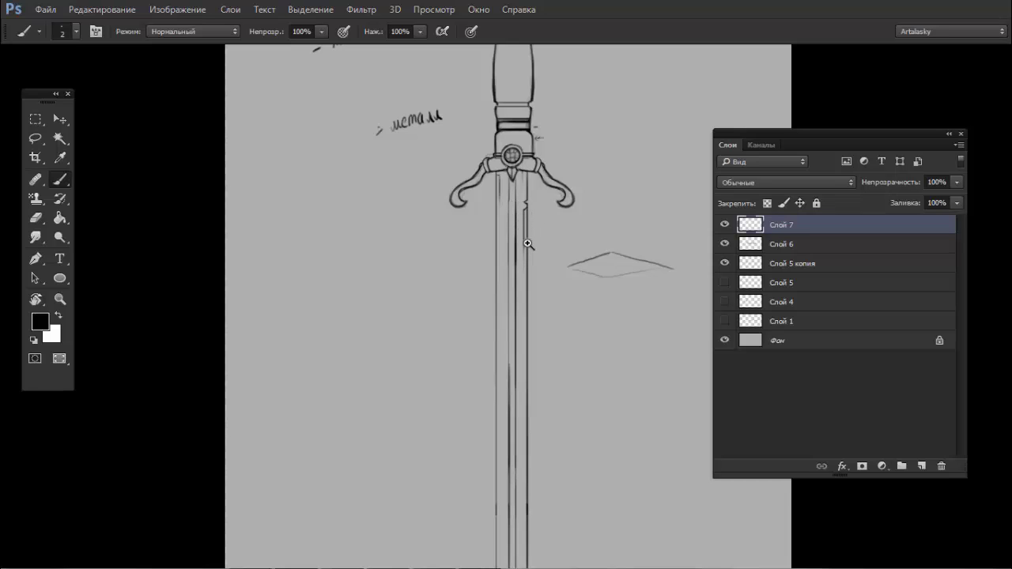
{"action": "mouse_move", "coordinate": [531, 242]}
{"action": "left_mouse_down"}
{"action": "mouse_move", "coordinate": [572, 226]}
{"action": "mouse_move", "coordinate": [515, 164]}
{"action": "left_mouse_up"}
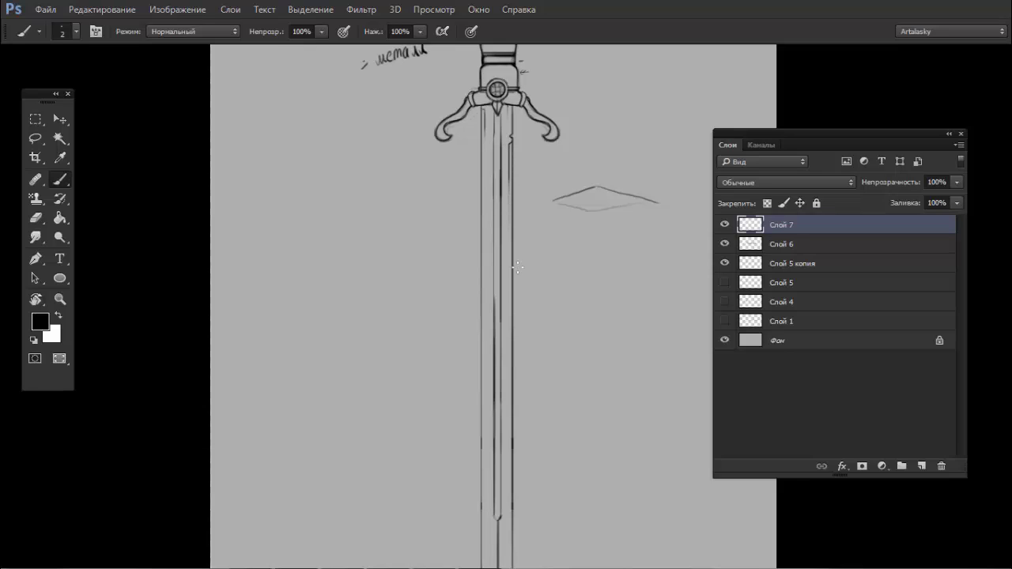
{"action": "left_click_drag", "start_coordinate": [508, 280], "coordinate": [508, 193]}
{"action": "key", "text": "ctrl+z"}
{"action": "left_click_drag", "start_coordinate": [512, 279], "coordinate": [512, 379]}
{"action": "key", "text": "ctrl+z"}
{"action": "left_click_drag", "start_coordinate": [512, 211], "coordinate": [514, 546]}
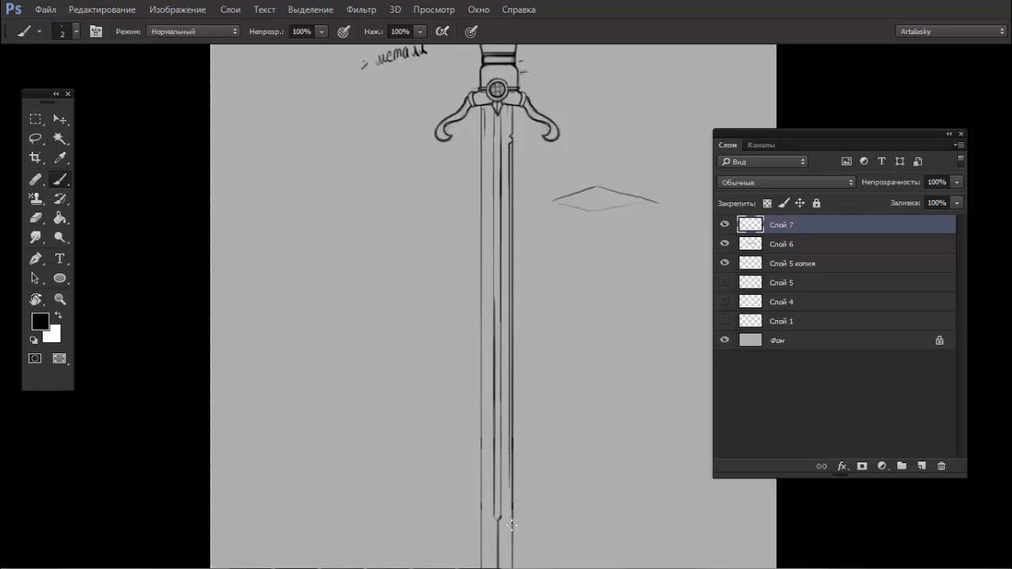
- Zoom in on the blade tip and darken its right inner edge and lower-left edge
{"action": "left_click_drag", "start_coordinate": [542, 366], "coordinate": [555, 277]}
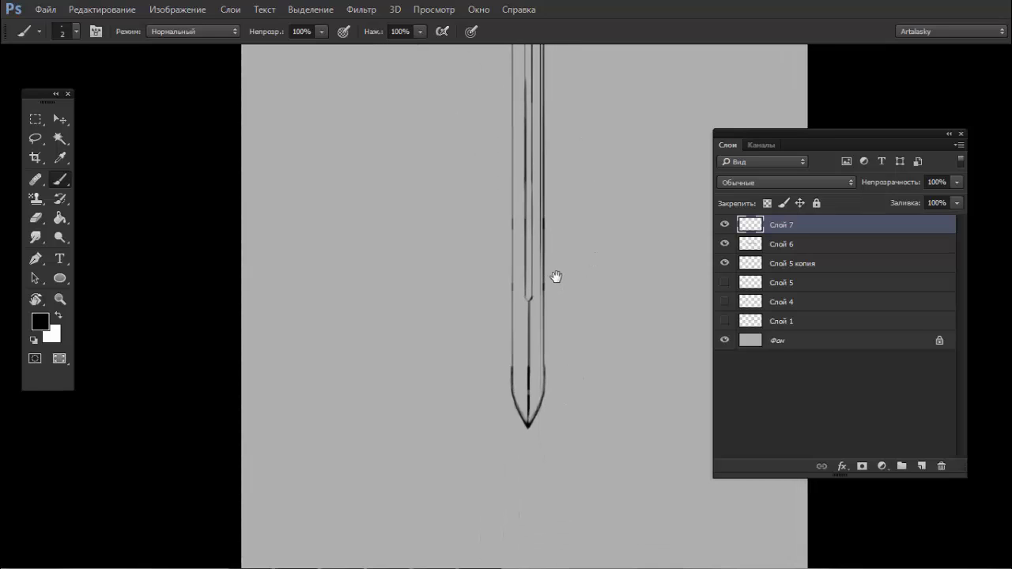
{"action": "left_click_drag", "start_coordinate": [561, 374], "coordinate": [605, 332]}
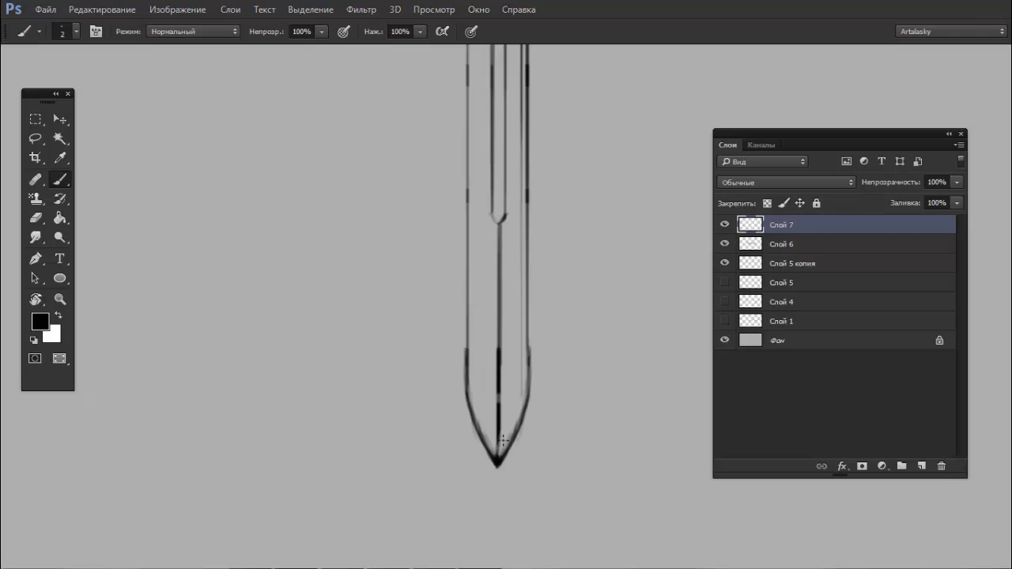
{"action": "left_click_drag", "start_coordinate": [521, 398], "coordinate": [512, 427]}
{"action": "left_click_drag", "start_coordinate": [523, 390], "coordinate": [499, 453]}
{"action": "left_click_drag", "start_coordinate": [522, 387], "coordinate": [524, 184]}
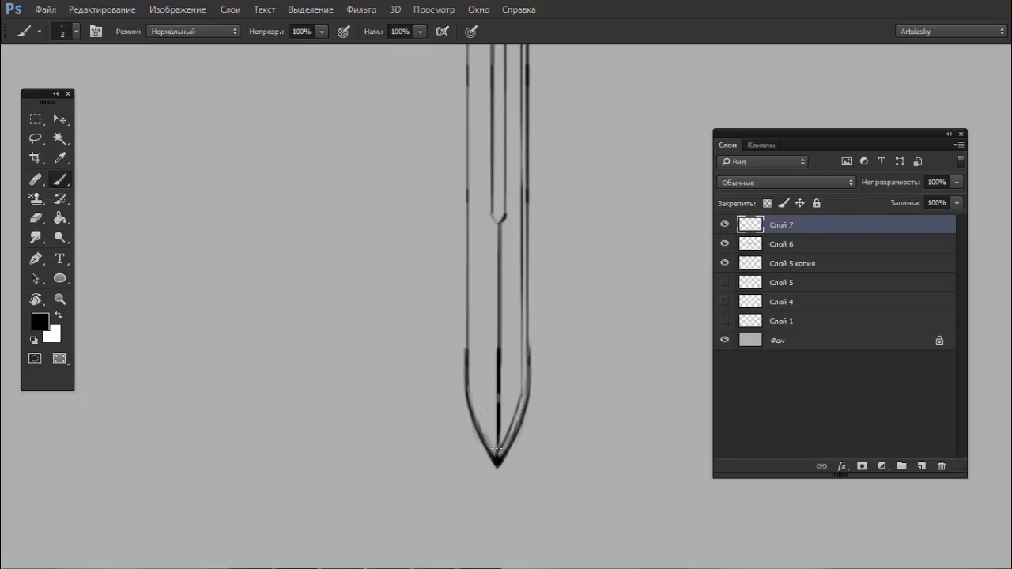
{"action": "mouse_move", "coordinate": [472, 401]}
{"action": "left_mouse_down"}
{"action": "mouse_move", "coordinate": [487, 436]}
{"action": "mouse_move", "coordinate": [472, 392]}
{"action": "mouse_move", "coordinate": [480, 413]}
{"action": "left_mouse_up"}
- Redraw the inner line along the blade's left edge until it sits straight
{"action": "key", "text": "e"}
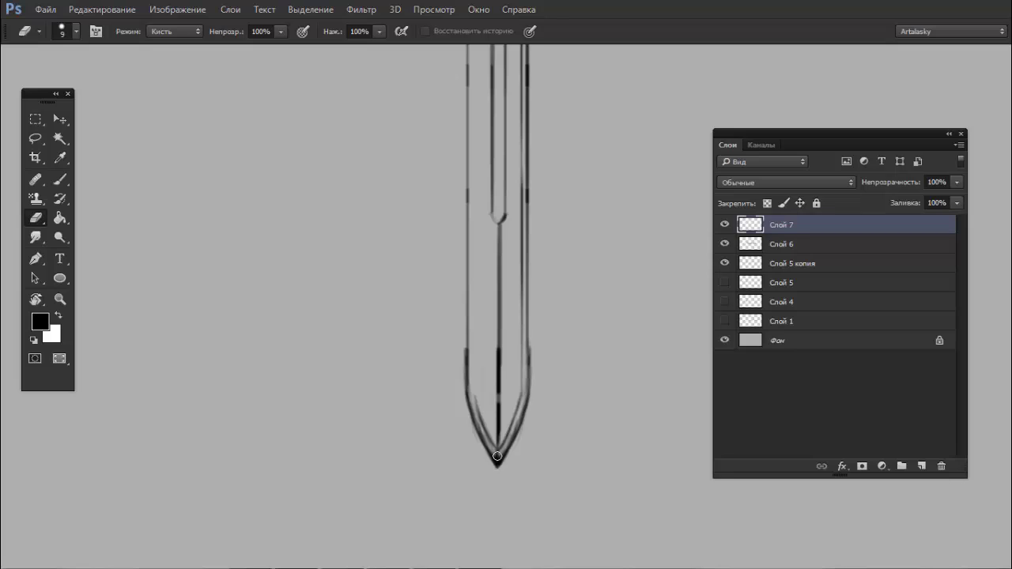
{"action": "key", "text": "b"}
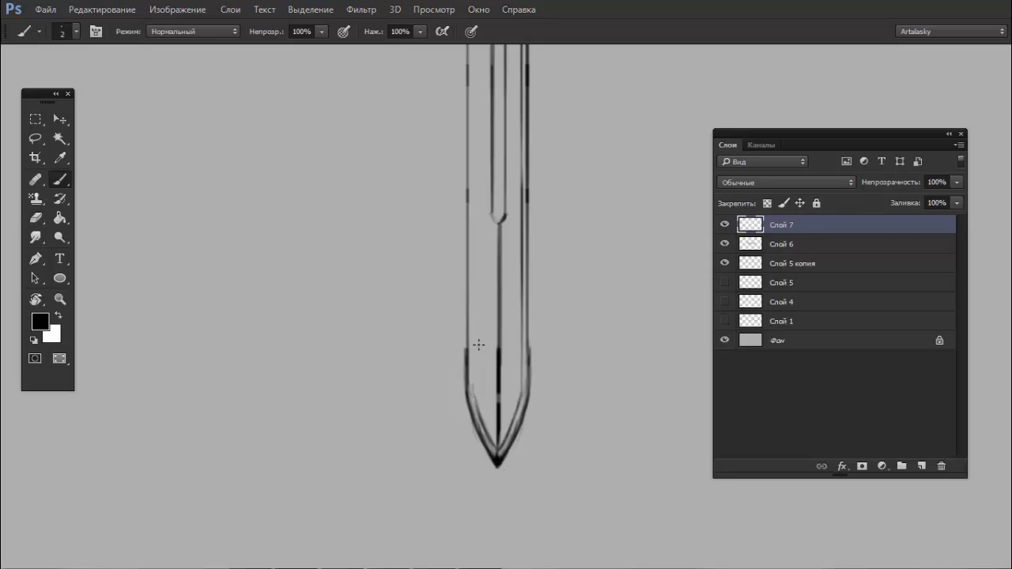
{"action": "left_click_drag", "start_coordinate": [474, 394], "coordinate": [475, 244]}
{"action": "key", "text": "ctrl+z"}
{"action": "left_click_drag", "start_coordinate": [472, 393], "coordinate": [491, 235]}
{"action": "key", "text": "ctrl+z"}
{"action": "left_click_drag", "start_coordinate": [472, 391], "coordinate": [473, 235]}
{"action": "key", "text": "ctrl+z"}
{"action": "left_click_drag", "start_coordinate": [472, 379], "coordinate": [472, 211]}
{"action": "key", "text": "ctrl+z"}
{"action": "left_click_drag", "start_coordinate": [474, 395], "coordinate": [472, 220]}
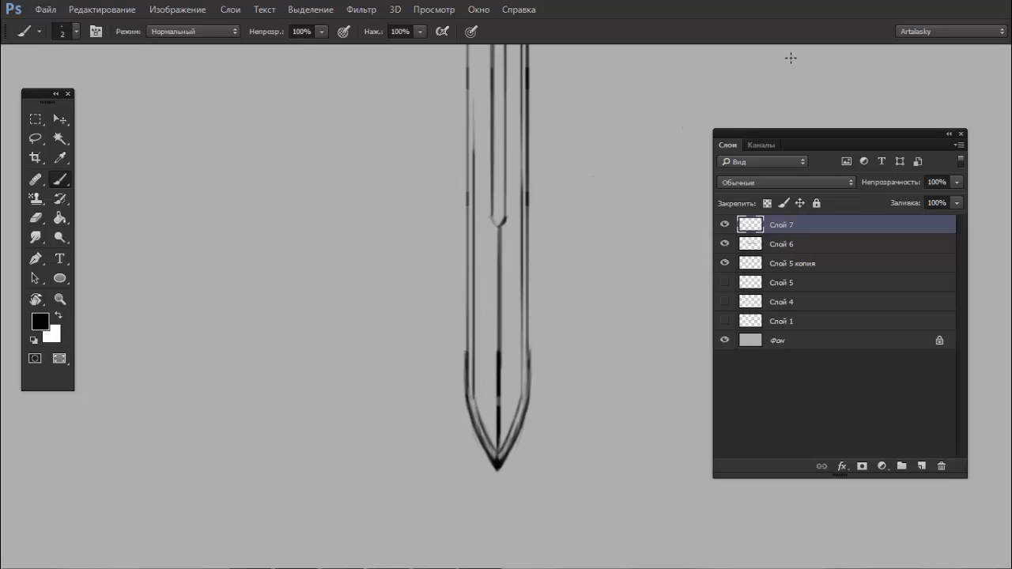
- Pan up the blade toward the hilt and darken two long vertical blade lines
{"action": "left_click_drag", "start_coordinate": [530, 169], "coordinate": [487, 323]}
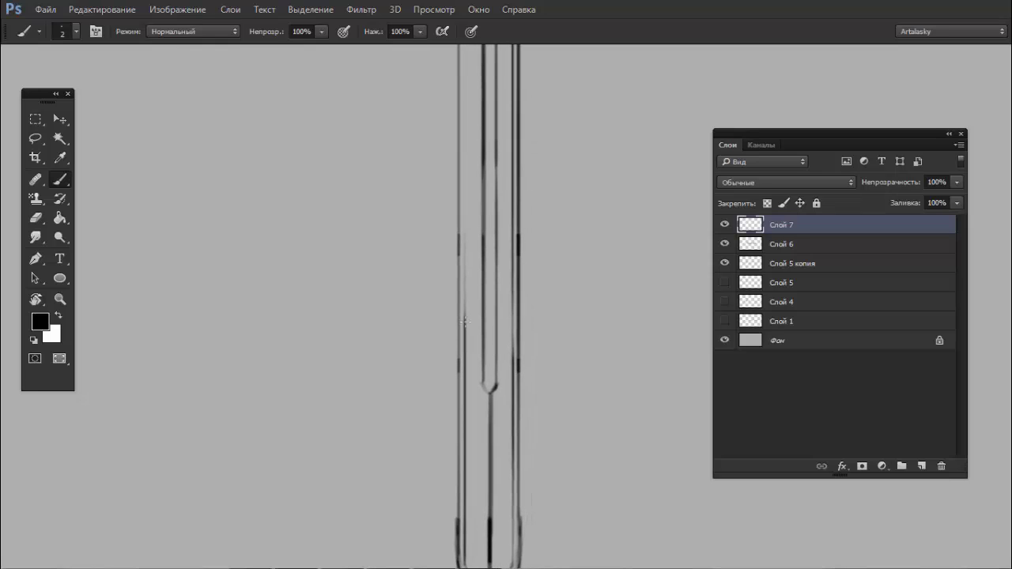
{"action": "left_click_drag", "start_coordinate": [503, 187], "coordinate": [506, 250]}
{"action": "mouse_move", "coordinate": [546, 124]}
{"action": "left_mouse_down"}
{"action": "mouse_move", "coordinate": [528, 346]}
{"action": "mouse_move", "coordinate": [537, 388]}
{"action": "mouse_move", "coordinate": [546, 384]}
{"action": "left_mouse_up"}
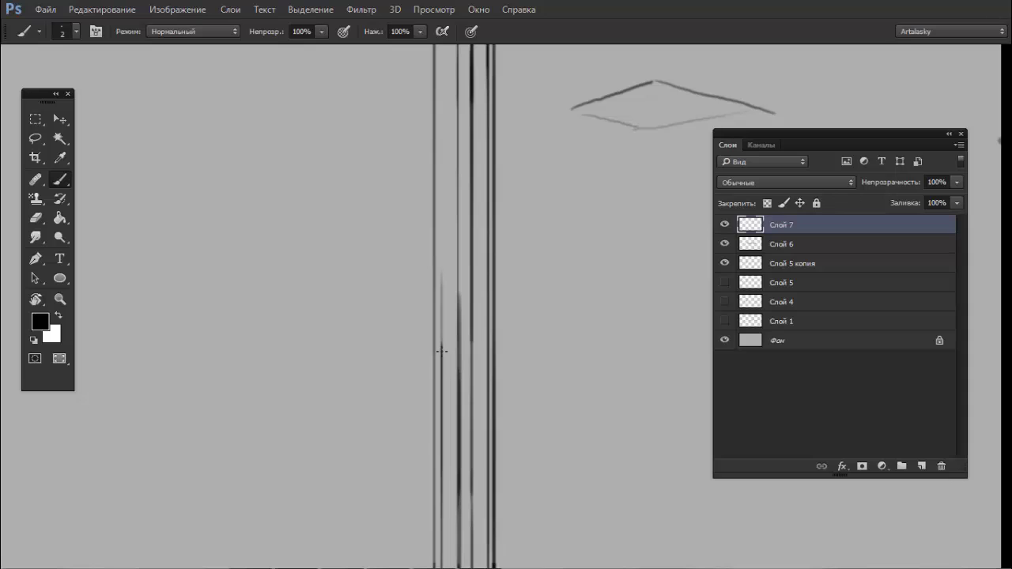
{"action": "left_click_drag", "start_coordinate": [447, 288], "coordinate": [442, 108]}
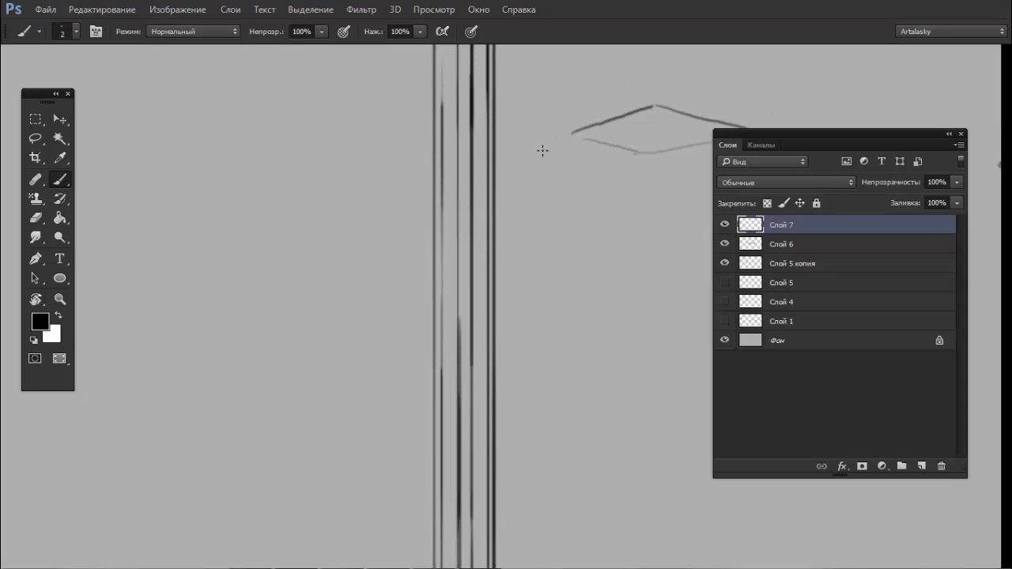
{"action": "left_click_drag", "start_coordinate": [542, 149], "coordinate": [545, 251]}
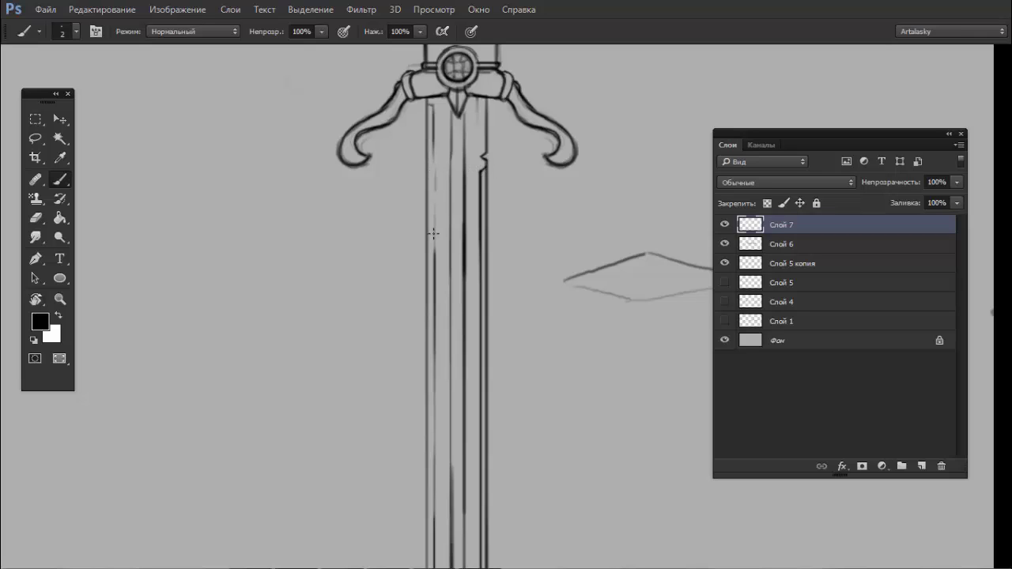
- Darken the blade's left inner edge and erase a stray bit at its top
{"action": "left_click_drag", "start_coordinate": [434, 175], "coordinate": [436, 269]}
{"action": "left_click_drag", "start_coordinate": [433, 170], "coordinate": [434, 280]}
{"action": "key", "text": "e"}
{"action": "left_click_drag", "start_coordinate": [434, 140], "coordinate": [437, 158]}
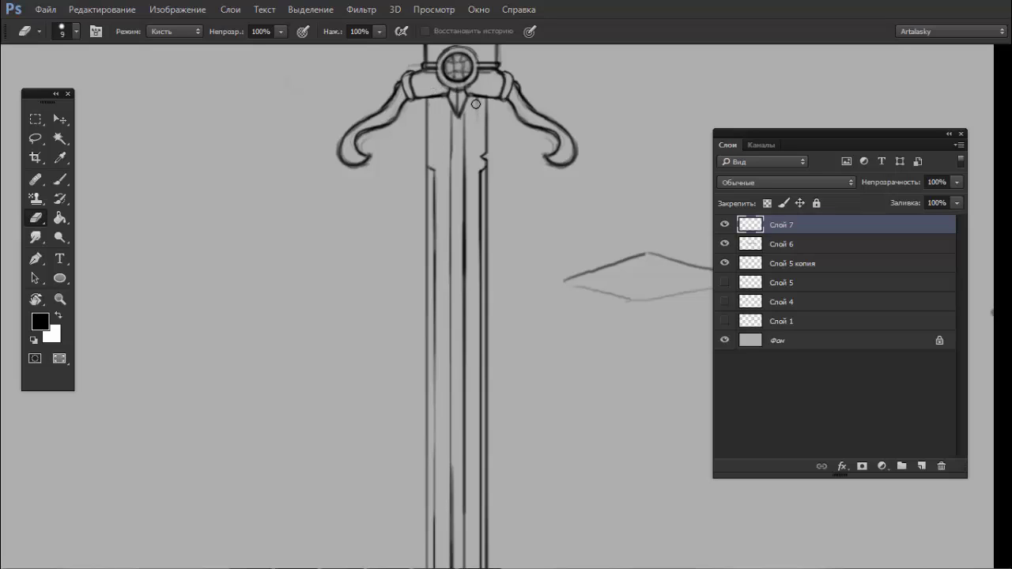
{"action": "key", "text": "b"}
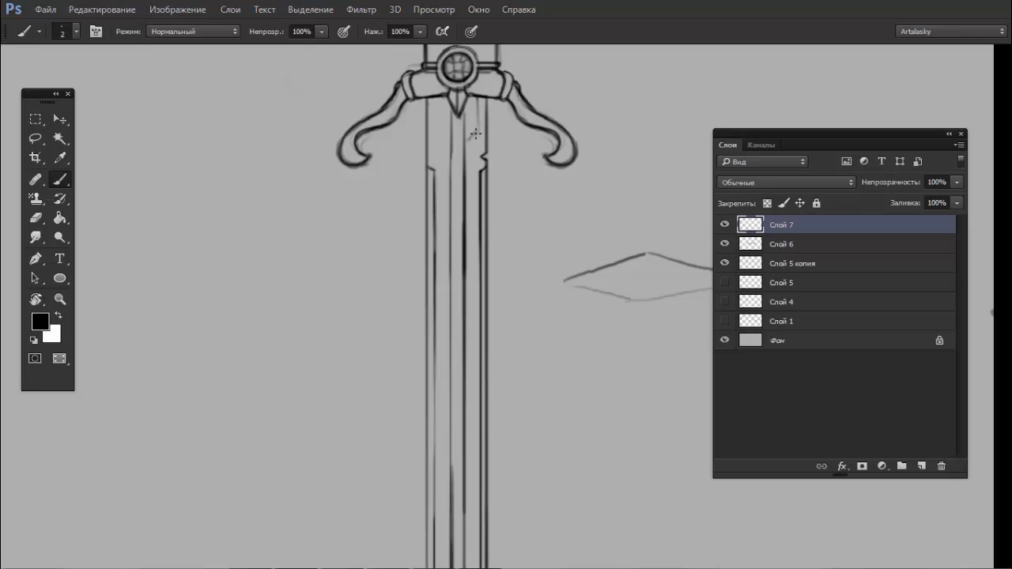
- Redraw the short detail strokes on the blade just below the guard
{"action": "left_click_drag", "start_coordinate": [477, 126], "coordinate": [473, 135]}
{"action": "left_click_drag", "start_coordinate": [436, 131], "coordinate": [440, 96]}
{"action": "key", "text": "ctrl+z"}
{"action": "left_click_drag", "start_coordinate": [436, 131], "coordinate": [465, 142]}
{"action": "key", "text": "e"}
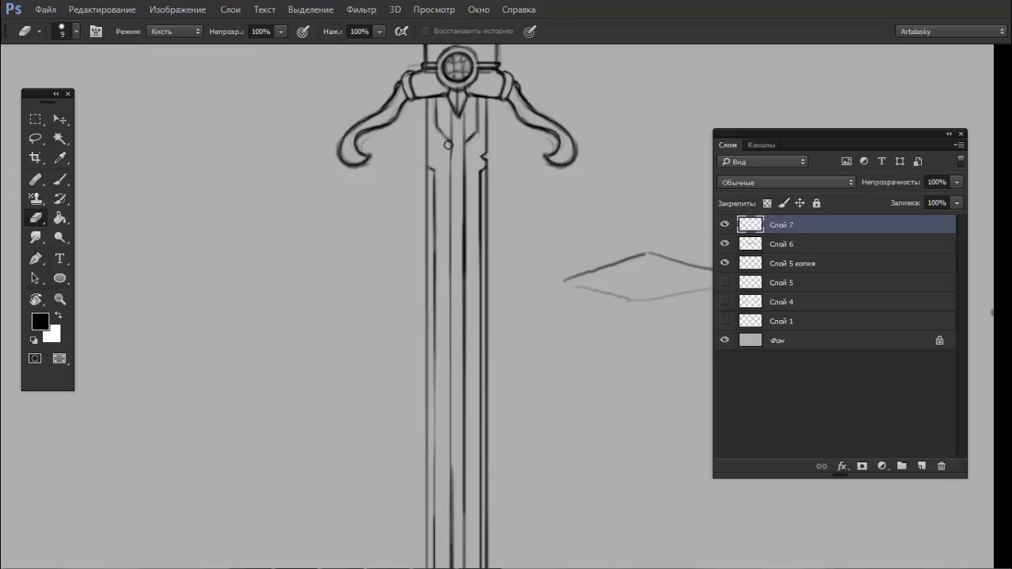
{"action": "key", "text": "b"}
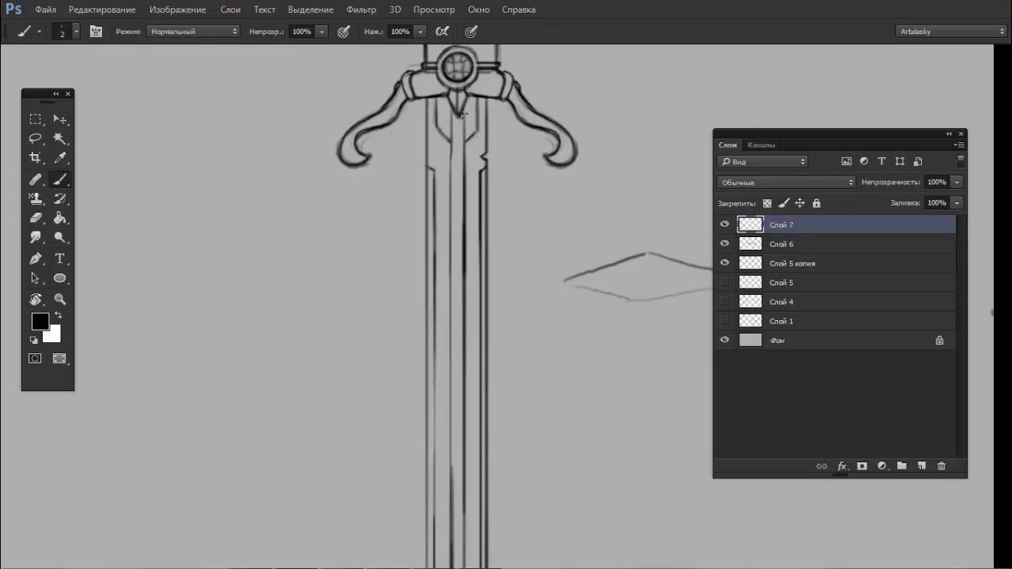
{"action": "left_click_drag", "start_coordinate": [470, 156], "coordinate": [417, 138]}
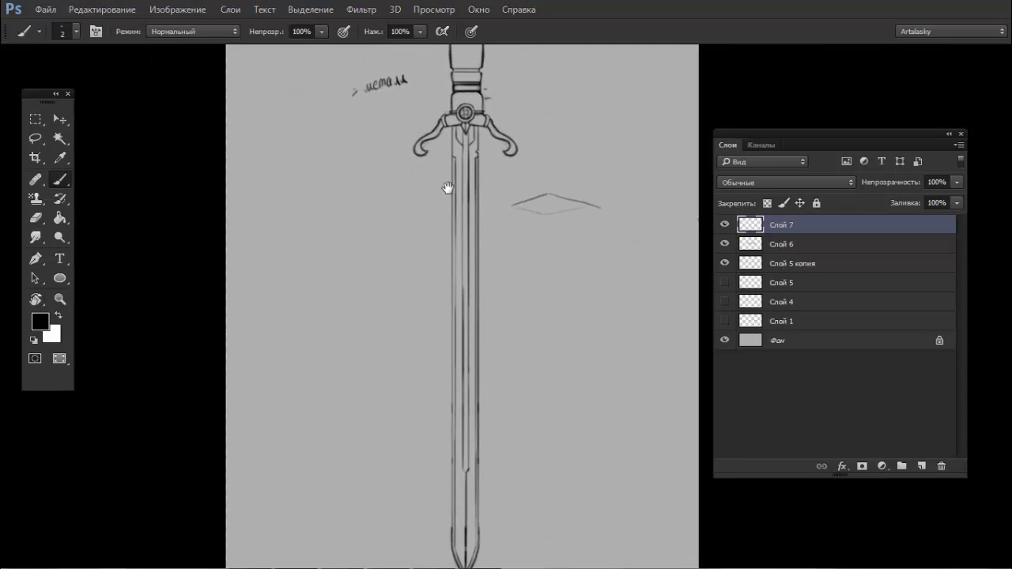
- Brush a U-shaped curve at the bottom of the fuller, then return the view to the hilt
{"action": "scroll", "coordinate": [447, 192], "scroll_direction": "down", "scroll_amount": 3}
{"action": "scroll", "coordinate": [428, 262], "scroll_direction": "up", "scroll_amount": 2}
{"action": "scroll", "coordinate": [487, 311], "scroll_direction": "up", "scroll_amount": 2}
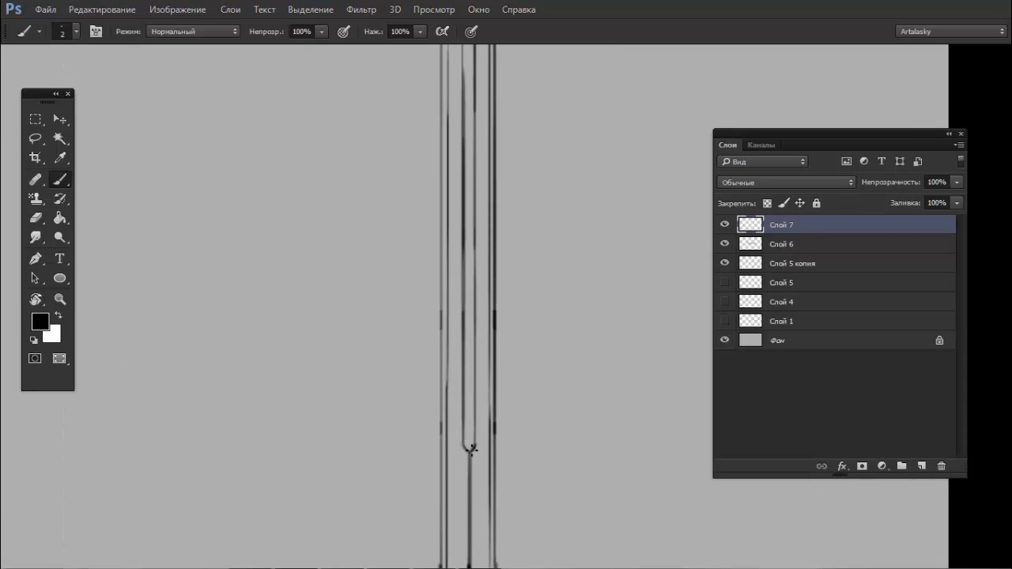
{"action": "mouse_move", "coordinate": [464, 439]}
{"action": "left_mouse_down"}
{"action": "mouse_move", "coordinate": [475, 435]}
{"action": "mouse_move", "coordinate": [481, 337]}
{"action": "left_mouse_up"}
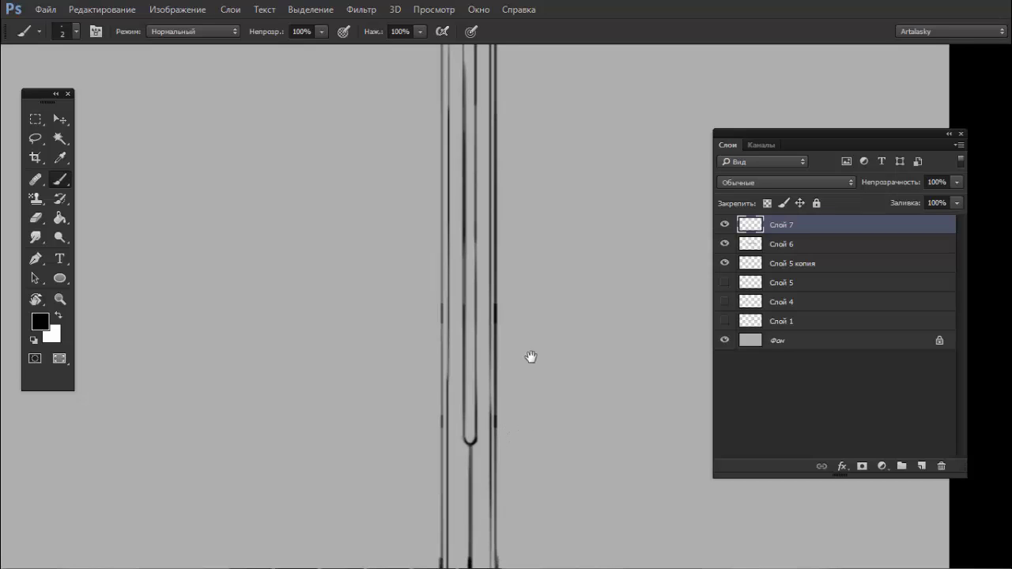
{"action": "left_click_drag", "start_coordinate": [523, 427], "coordinate": [542, 282]}
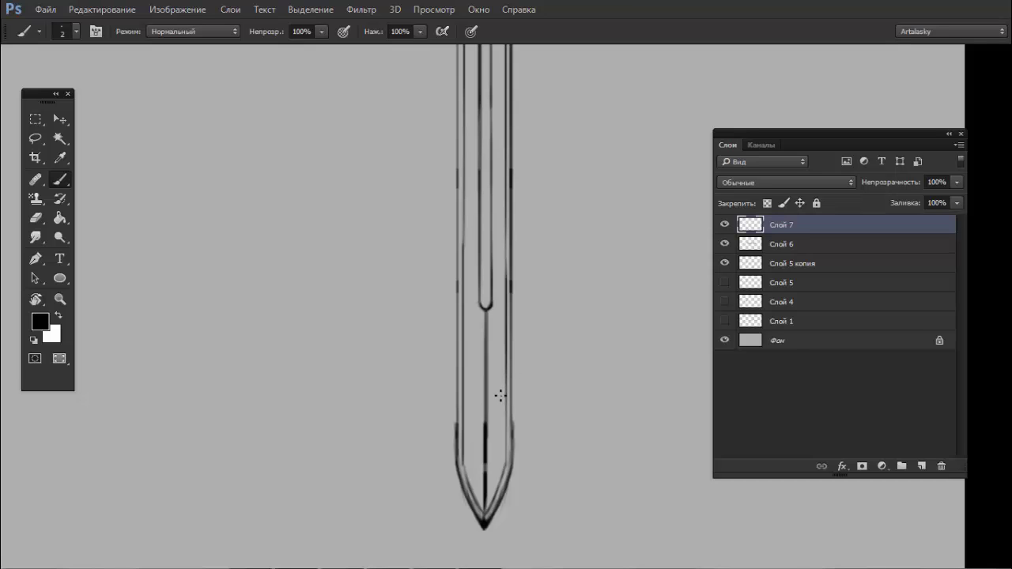
{"action": "scroll", "coordinate": [572, 244], "scroll_direction": "down", "scroll_amount": 3}
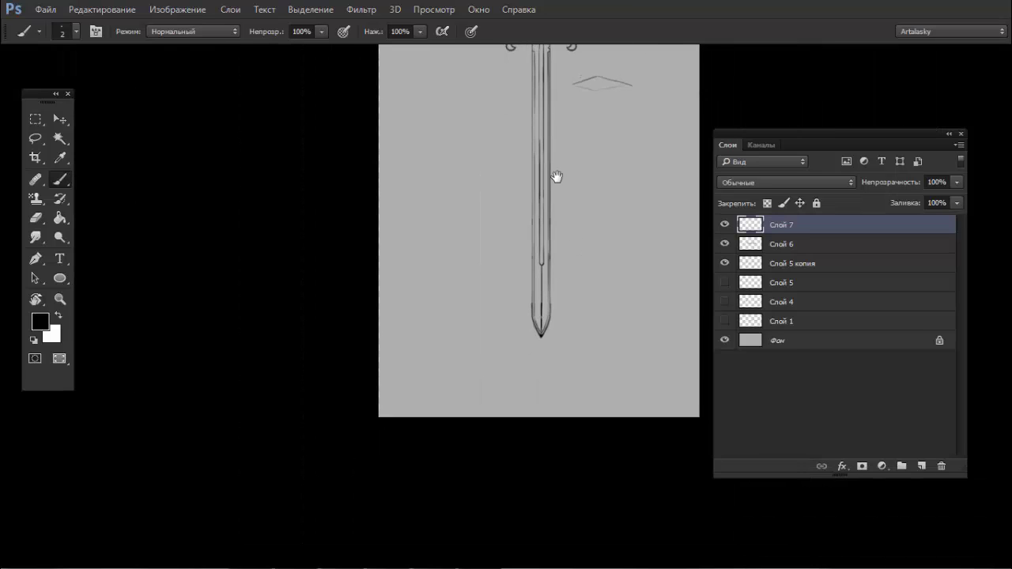
{"action": "mouse_move", "coordinate": [556, 176]}
{"action": "left_mouse_down"}
{"action": "mouse_move", "coordinate": [546, 278]}
{"action": "mouse_move", "coordinate": [560, 289]}
{"action": "left_mouse_up"}
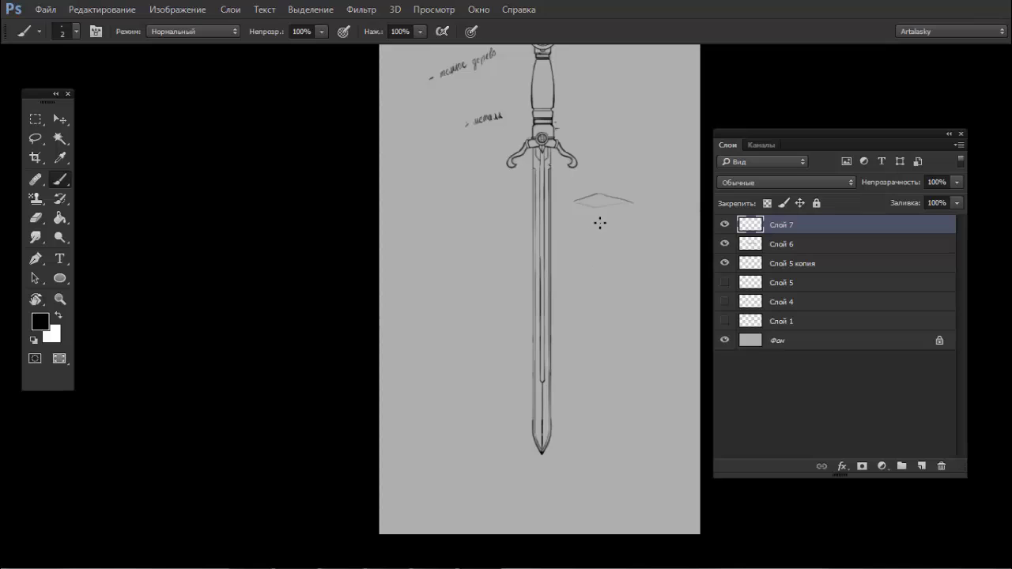
{"action": "scroll", "coordinate": [589, 120], "scroll_direction": "up", "scroll_amount": 2}
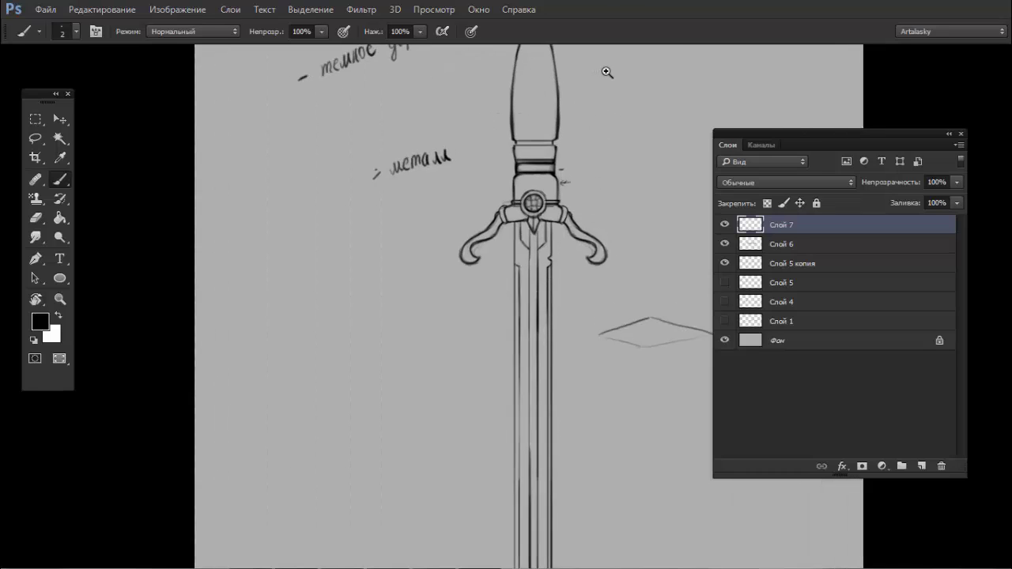
{"action": "scroll", "coordinate": [585, 79], "scroll_direction": "up", "scroll_amount": 1}
{"action": "scroll", "coordinate": [581, 87], "scroll_direction": "up", "scroll_amount": 1}
- Sketch wood-grain lines on the grip and shade its right side
{"action": "left_click_drag", "start_coordinate": [537, 95], "coordinate": [543, 201]}
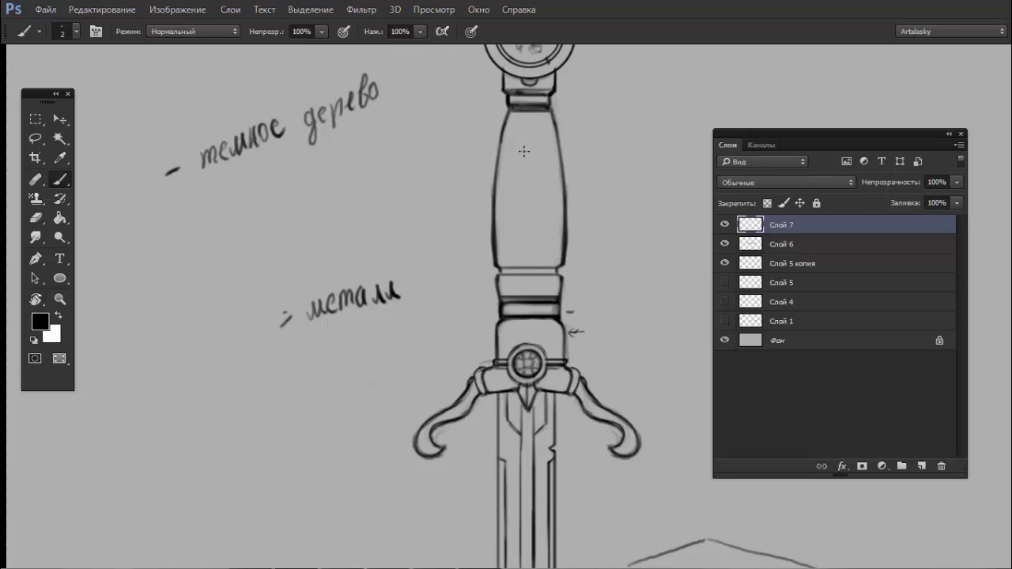
{"action": "left_click_drag", "start_coordinate": [513, 116], "coordinate": [509, 169]}
{"action": "left_click_drag", "start_coordinate": [526, 117], "coordinate": [528, 147]}
{"action": "mouse_move", "coordinate": [557, 202]}
{"action": "left_mouse_down"}
{"action": "mouse_move", "coordinate": [552, 244]}
{"action": "mouse_move", "coordinate": [555, 229]}
{"action": "left_mouse_up"}
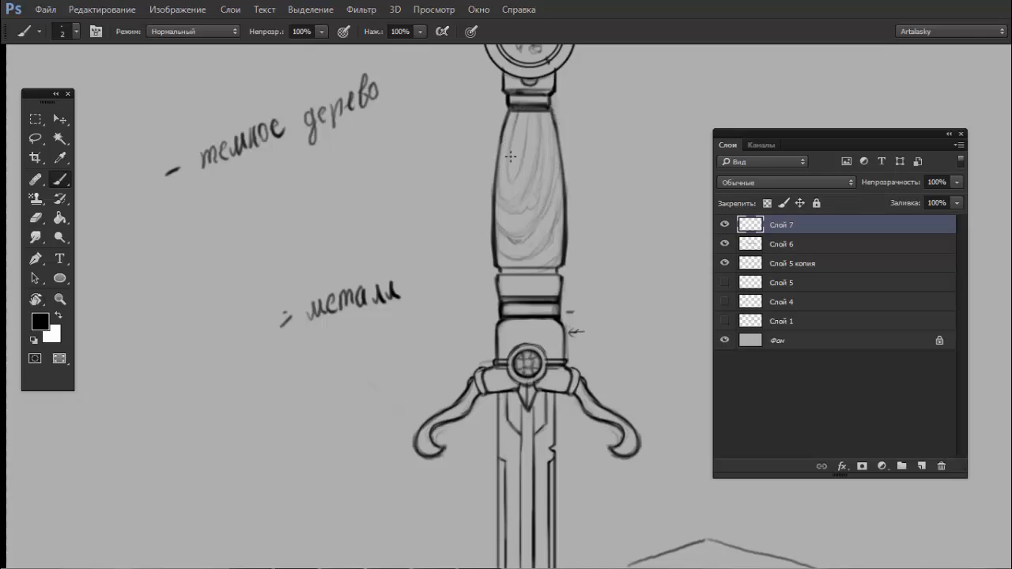
{"action": "left_click_drag", "start_coordinate": [517, 133], "coordinate": [514, 173]}
{"action": "left_click_drag", "start_coordinate": [516, 140], "coordinate": [515, 150]}
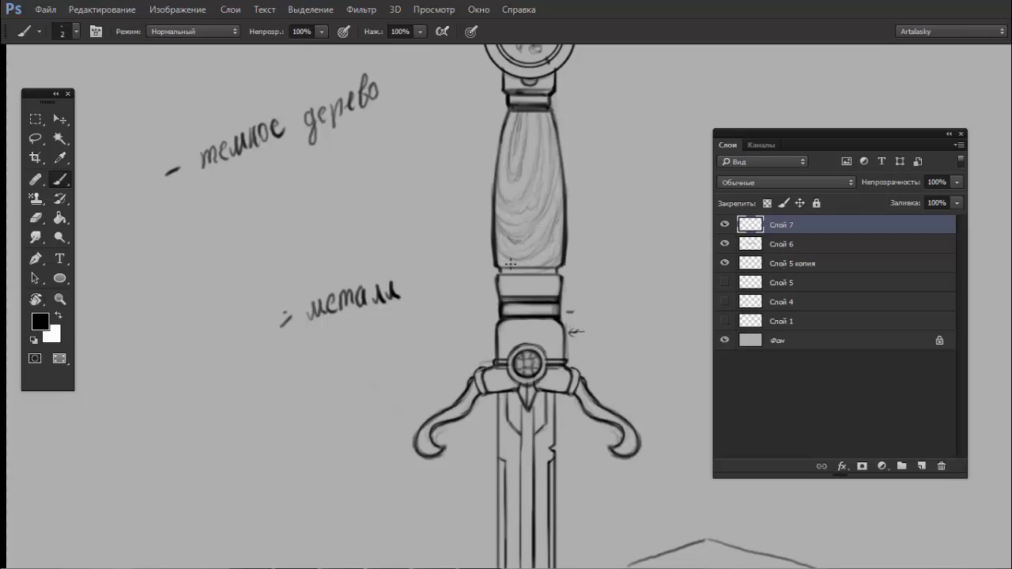
- Darken the collar line under the grip and the top edge of the lower collar
{"action": "key", "text": "a"}
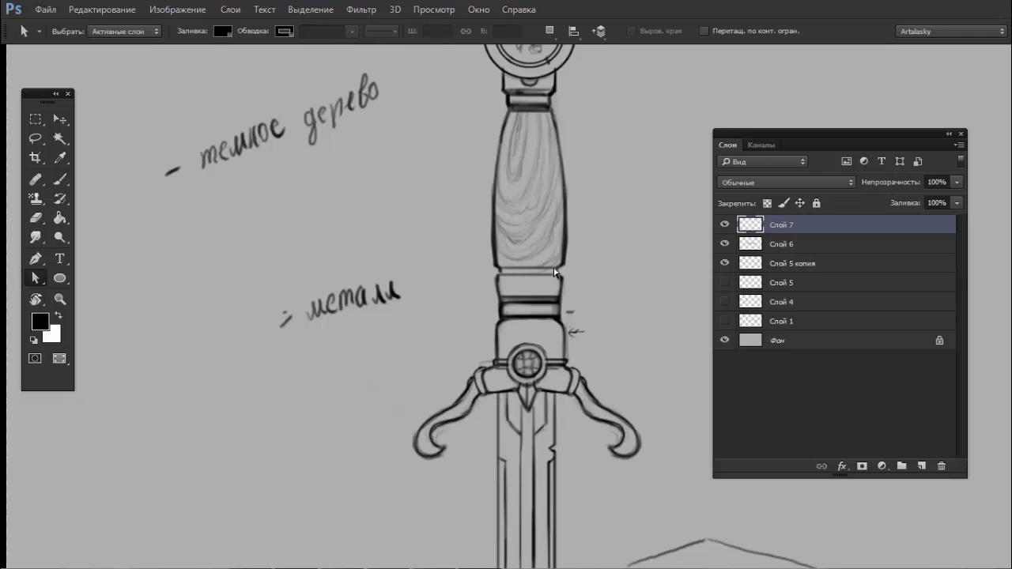
{"action": "key", "text": "b"}
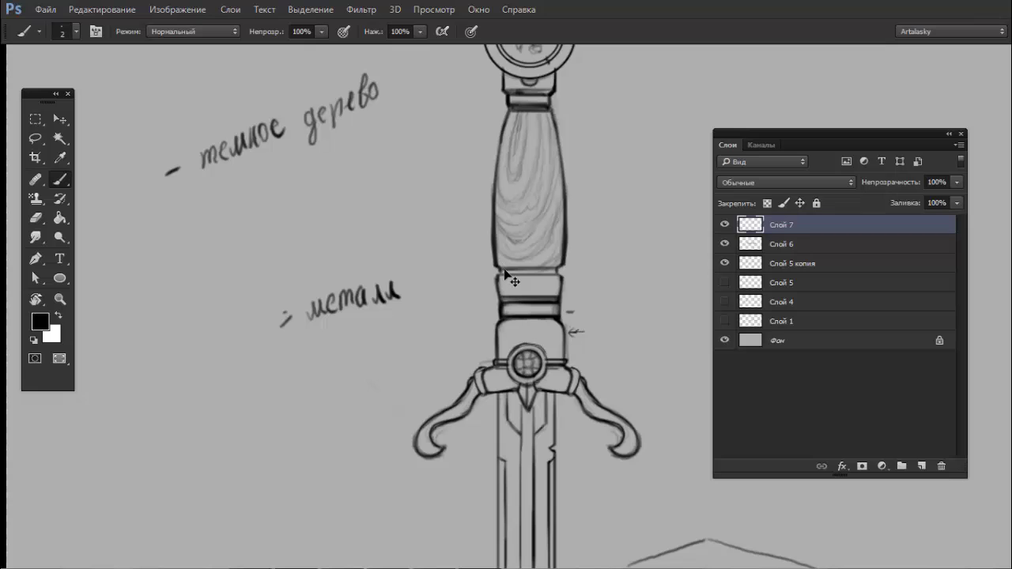
{"action": "scroll", "coordinate": [518, 267], "scroll_direction": "up", "scroll_amount": 3}
{"action": "left_click_drag", "start_coordinate": [474, 275], "coordinate": [612, 276]}
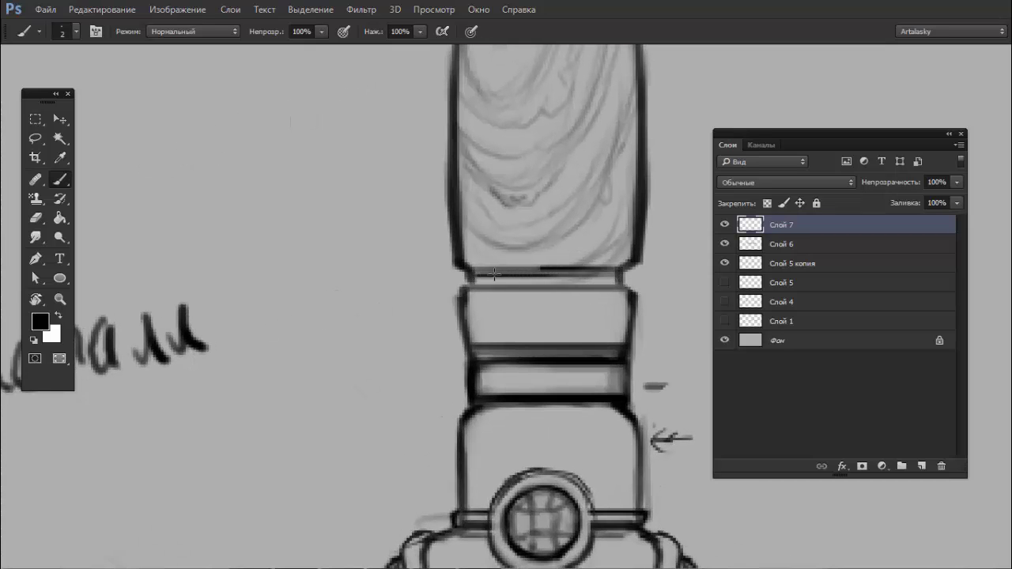
{"action": "mouse_move", "coordinate": [613, 276]}
{"action": "left_mouse_down"}
{"action": "mouse_move", "coordinate": [620, 262]}
{"action": "mouse_move", "coordinate": [611, 267]}
{"action": "left_mouse_up"}
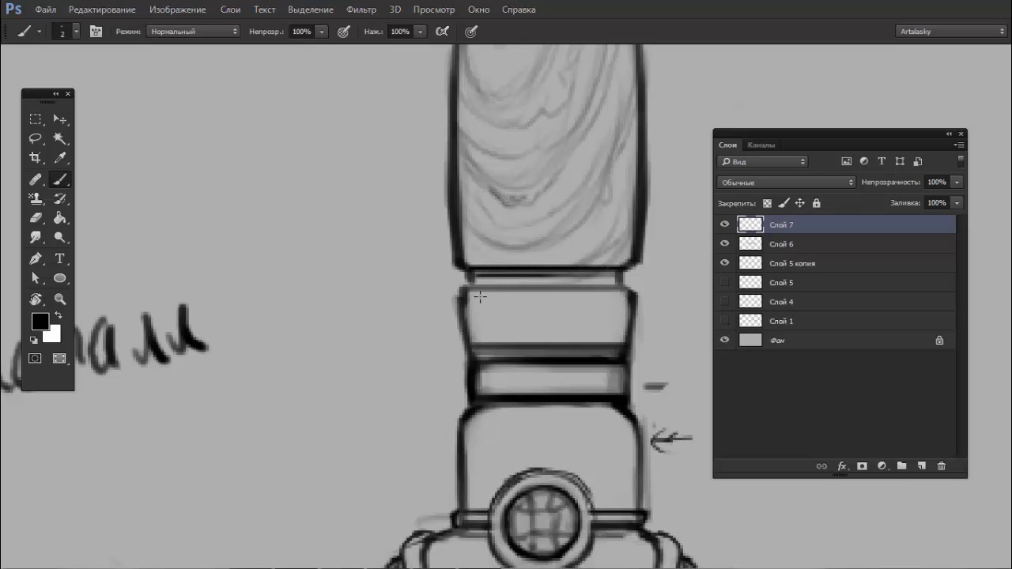
{"action": "mouse_move", "coordinate": [460, 301]}
{"action": "left_mouse_down"}
{"action": "mouse_move", "coordinate": [636, 300]}
{"action": "mouse_move", "coordinate": [450, 306]}
{"action": "left_mouse_up"}
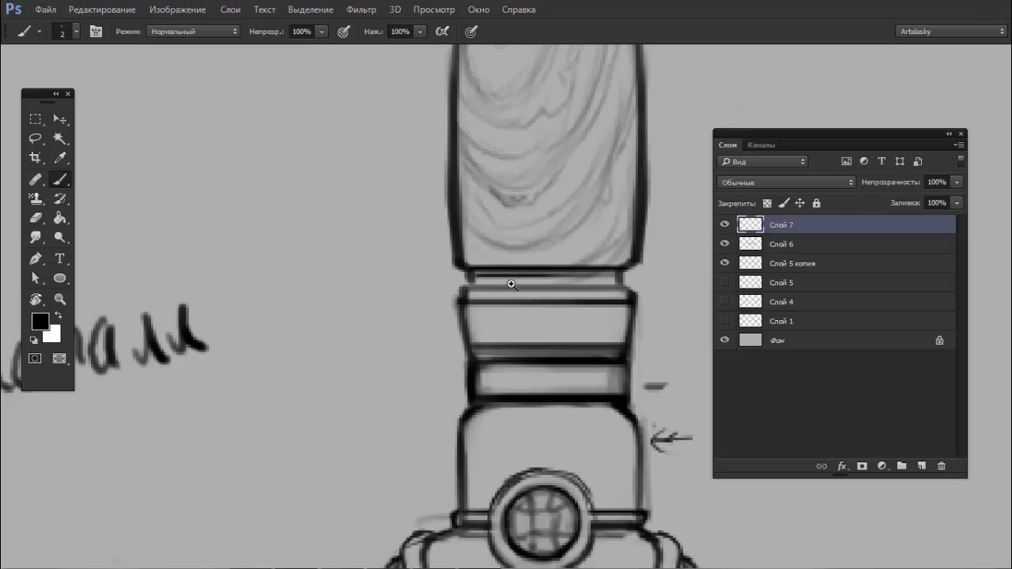
{"action": "scroll", "coordinate": [511, 284], "scroll_direction": "down", "scroll_amount": 5}
{"action": "scroll", "coordinate": [513, 296], "scroll_direction": "down", "scroll_amount": 1}
{"action": "scroll", "coordinate": [519, 304], "scroll_direction": "up", "scroll_amount": 1}
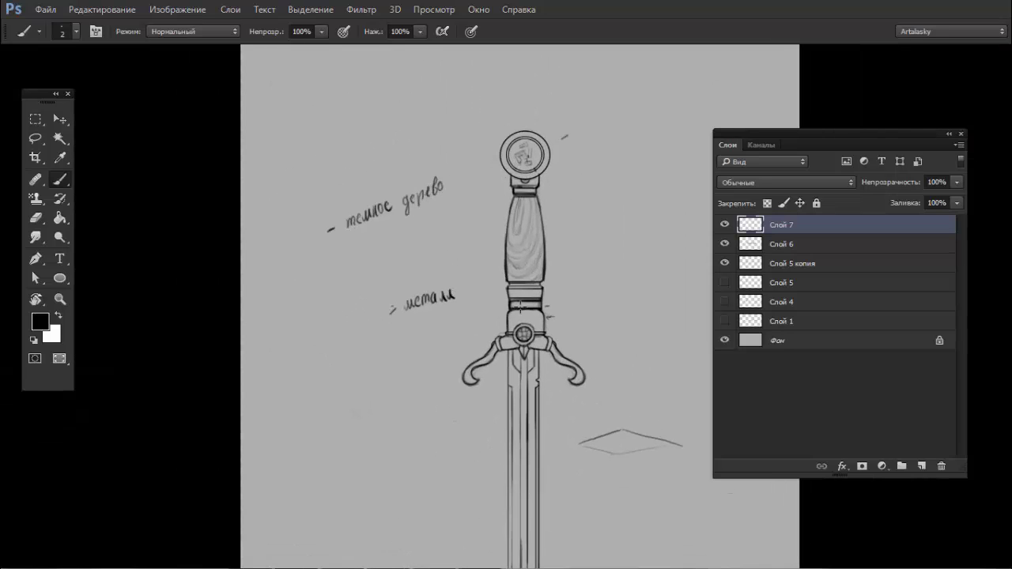
{"action": "scroll", "coordinate": [590, 221], "scroll_direction": "up", "scroll_amount": 2}
{"action": "scroll", "coordinate": [574, 230], "scroll_direction": "up", "scroll_amount": 1}
- Draw a straight horizontal line across the collar
{"action": "scroll", "coordinate": [602, 220], "scroll_direction": "up", "scroll_amount": 1}
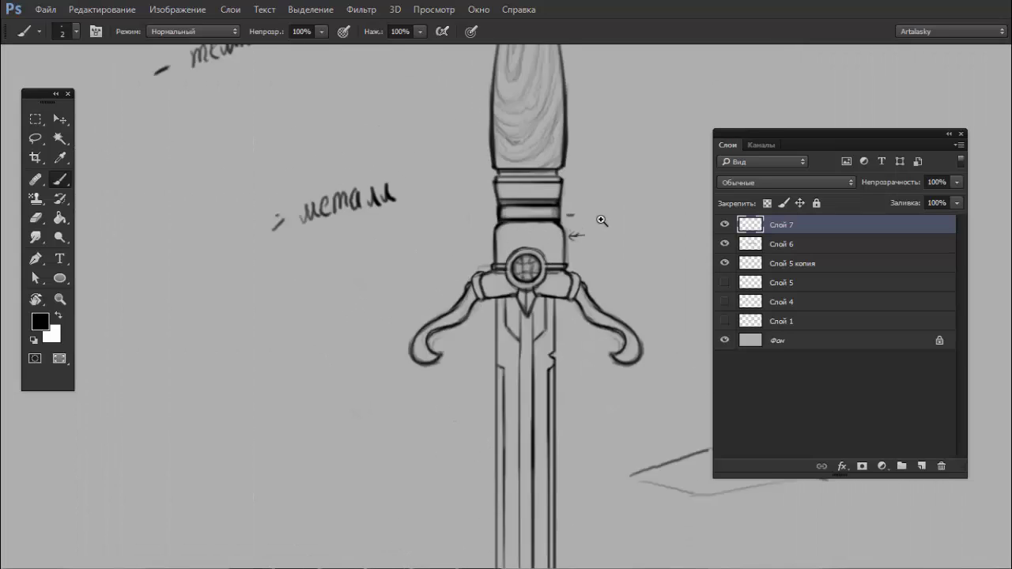
{"action": "scroll", "coordinate": [573, 226], "scroll_direction": "up", "scroll_amount": 1}
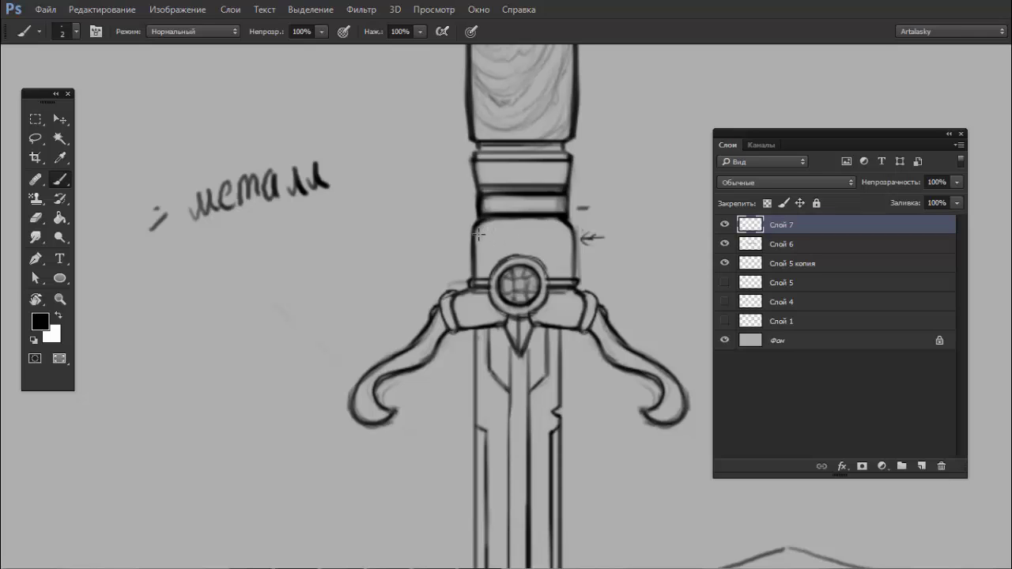
{"action": "left_click_drag", "start_coordinate": [475, 233], "coordinate": [576, 233]}
{"action": "scroll", "coordinate": [506, 253], "scroll_direction": "up", "scroll_amount": 1}
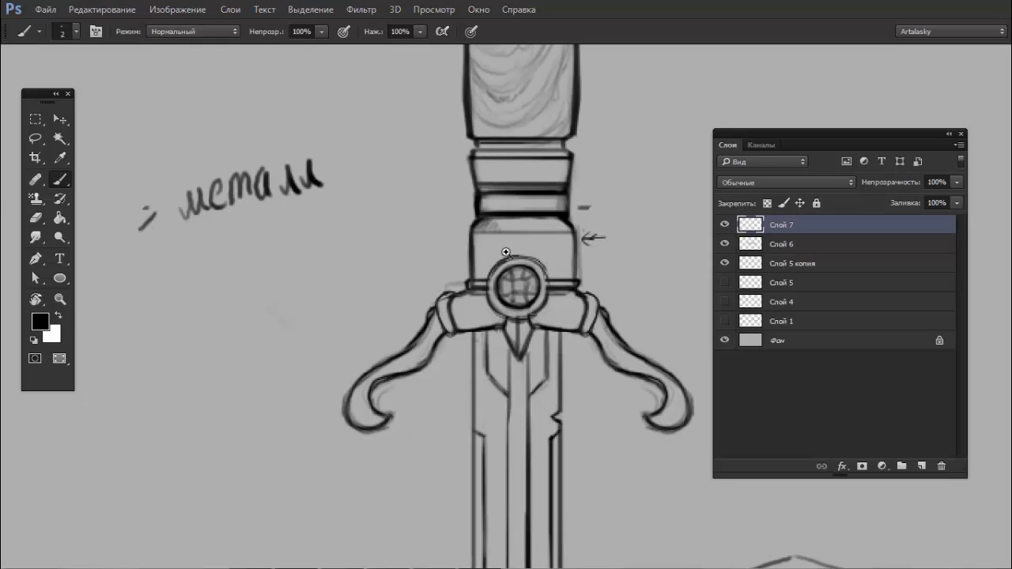
{"action": "scroll", "coordinate": [505, 253], "scroll_direction": "up", "scroll_amount": 2}
{"action": "scroll", "coordinate": [534, 253], "scroll_direction": "down", "scroll_amount": 3}
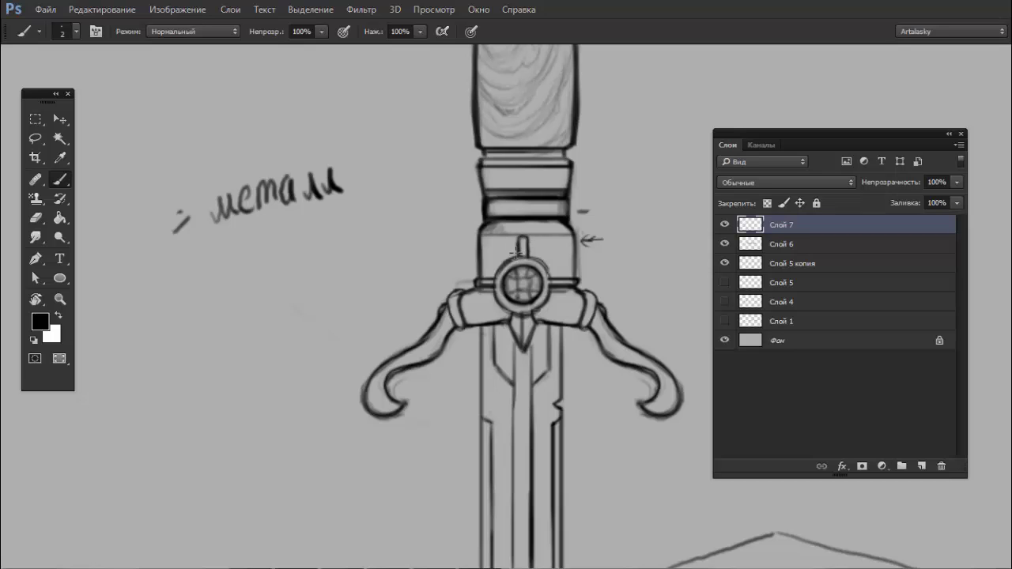
{"action": "scroll", "coordinate": [534, 257], "scroll_direction": "down", "scroll_amount": 1}
{"action": "scroll", "coordinate": [534, 257], "scroll_direction": "down", "scroll_amount": 2}
{"action": "scroll", "coordinate": [534, 256], "scroll_direction": "down", "scroll_amount": 1}
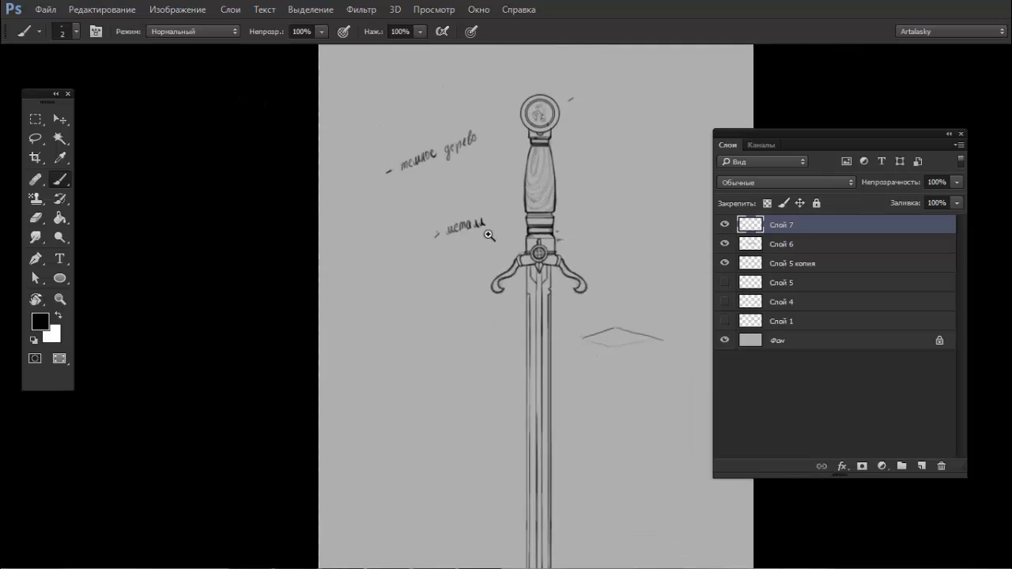
{"action": "scroll", "coordinate": [532, 257], "scroll_direction": "up", "scroll_amount": 4}
{"action": "scroll", "coordinate": [532, 256], "scroll_direction": "up", "scroll_amount": 1}
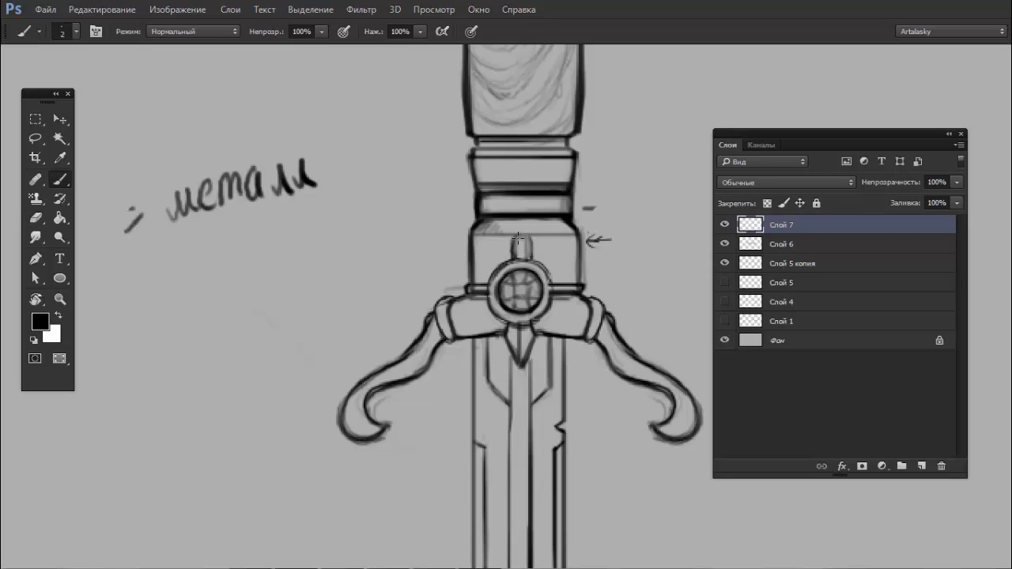
- Outline the small knob and sketch notch strokes on the block, undoing the unwanted ones
{"action": "mouse_move", "coordinate": [516, 255]}
{"action": "left_mouse_down"}
{"action": "mouse_move", "coordinate": [529, 253]}
{"action": "mouse_move", "coordinate": [521, 233]}
{"action": "mouse_move", "coordinate": [533, 237]}
{"action": "mouse_move", "coordinate": [529, 260]}
{"action": "left_mouse_up"}
{"action": "left_click_drag", "start_coordinate": [484, 249], "coordinate": [486, 250]}
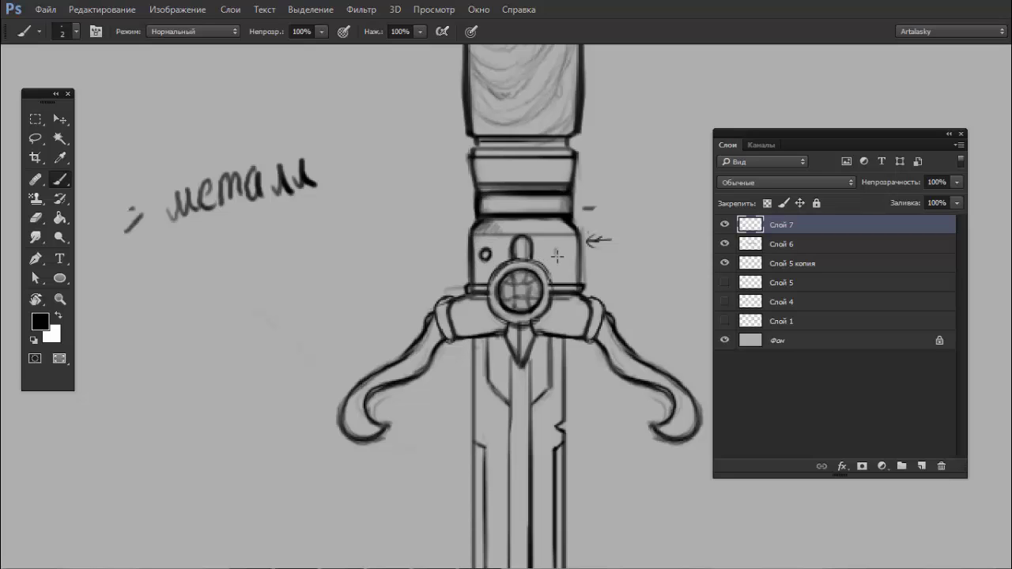
{"action": "left_click_drag", "start_coordinate": [557, 250], "coordinate": [507, 239]}
{"action": "key", "text": "ctrl+minus"}
{"action": "key", "text": "ctrl+minus"}
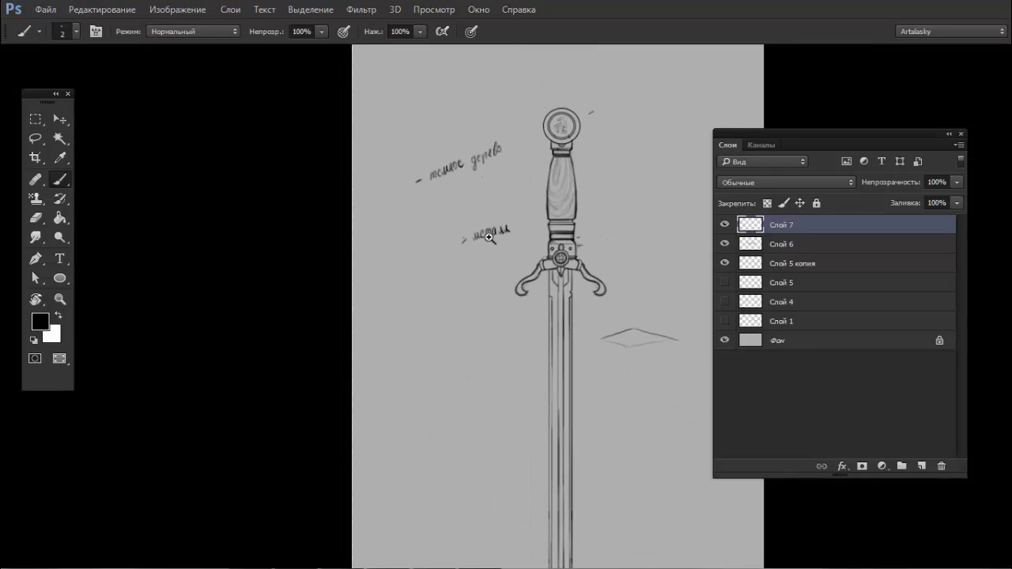
{"action": "left_click", "coordinate": [522, 239]}
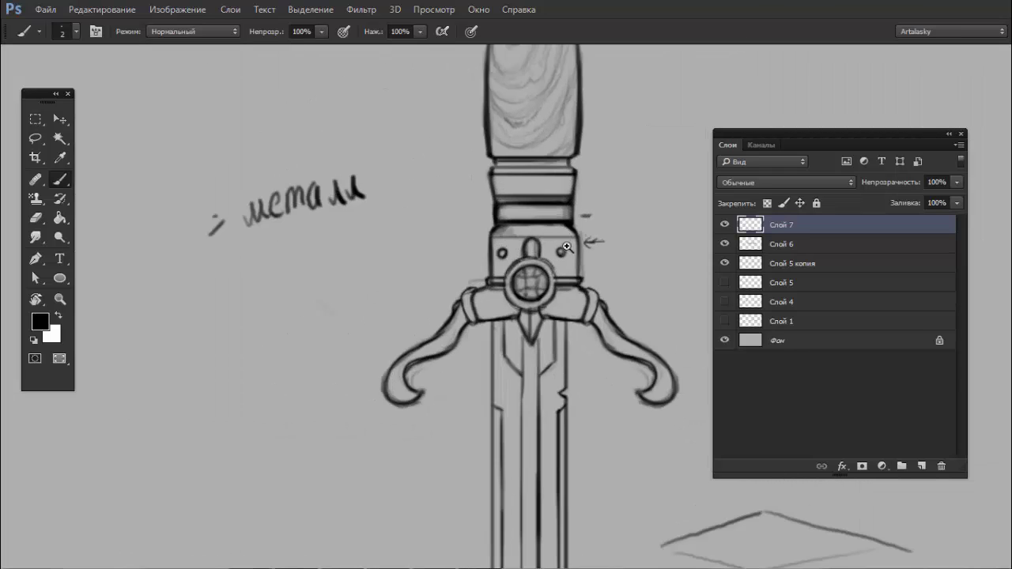
{"action": "key", "text": "ctrl+alt+z"}
{"action": "key", "text": "ctrl+alt+z"}
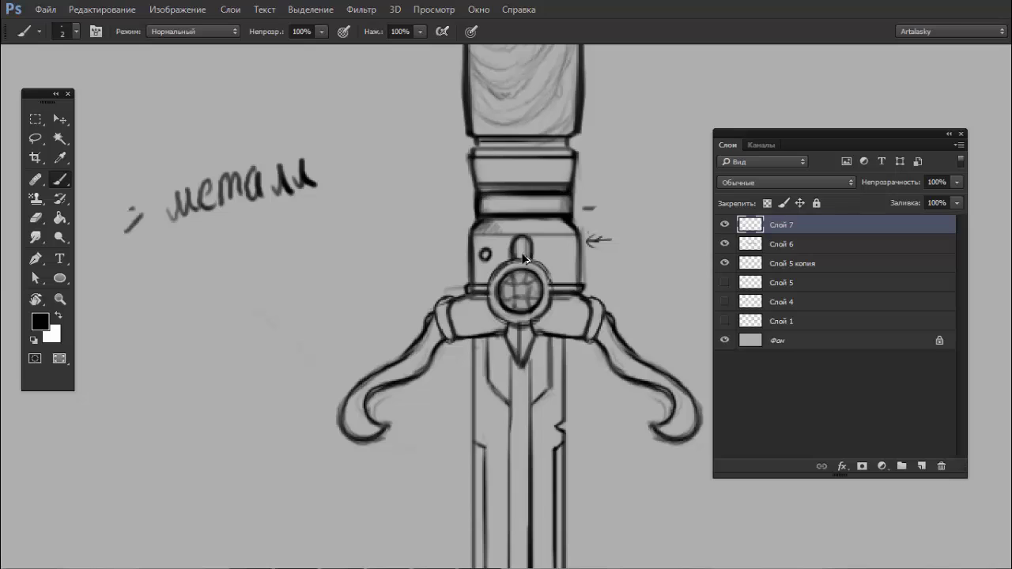
{"action": "key", "text": "ctrl+alt+z"}
{"action": "mouse_move", "coordinate": [581, 246]}
{"action": "left_mouse_down"}
{"action": "mouse_move", "coordinate": [556, 254]}
{"action": "mouse_move", "coordinate": [571, 273]}
{"action": "mouse_move", "coordinate": [575, 251]}
{"action": "left_mouse_up"}
{"action": "key", "text": "ctrl+z"}
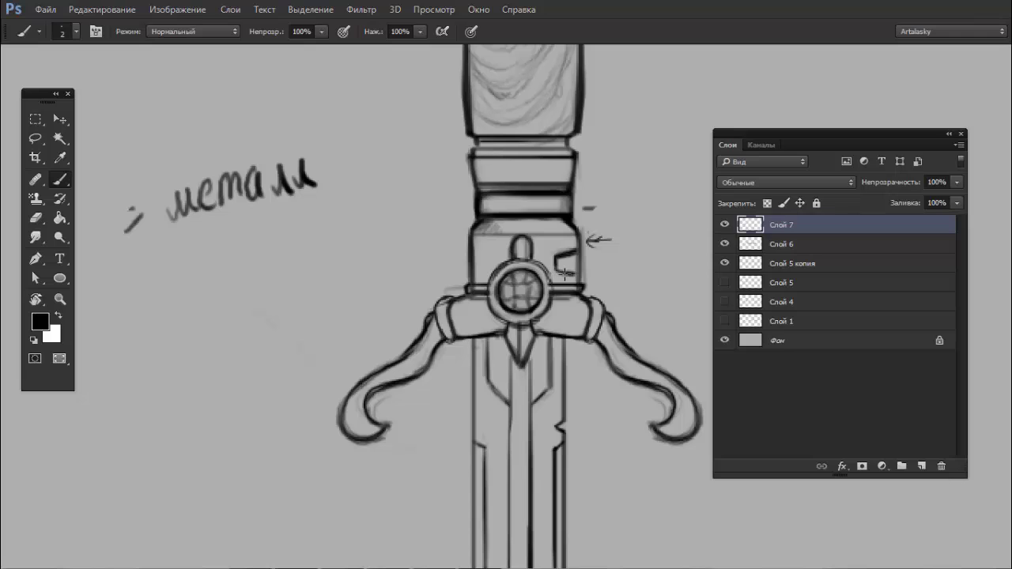
{"action": "key", "text": "e"}
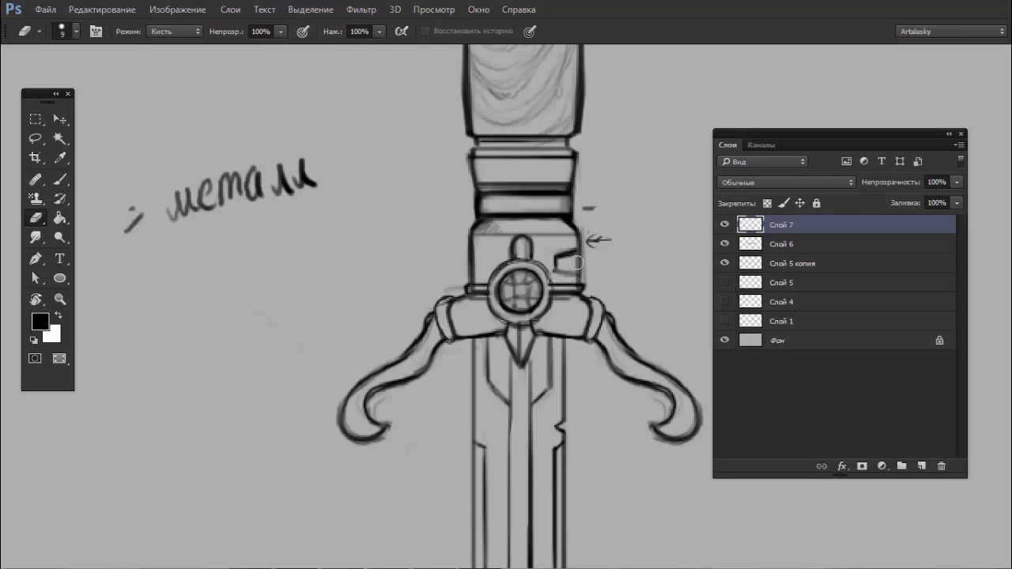
- Delete the Слой 7 and Слой 6 layers, keeping Слой 5 копия
{"action": "left_click", "coordinate": [726, 245]}
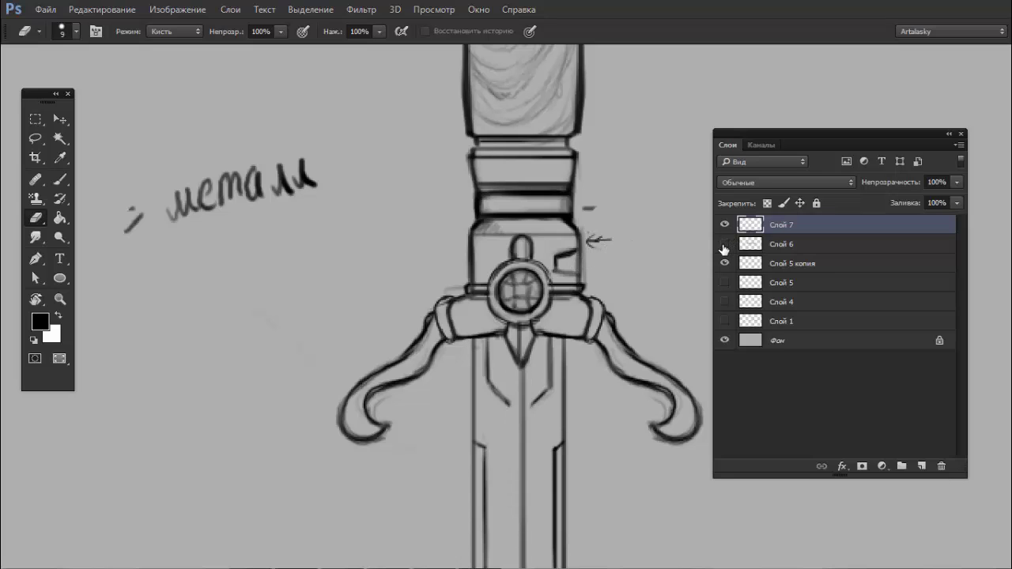
{"action": "left_click", "coordinate": [725, 245]}
{"action": "key", "text": "Delete"}
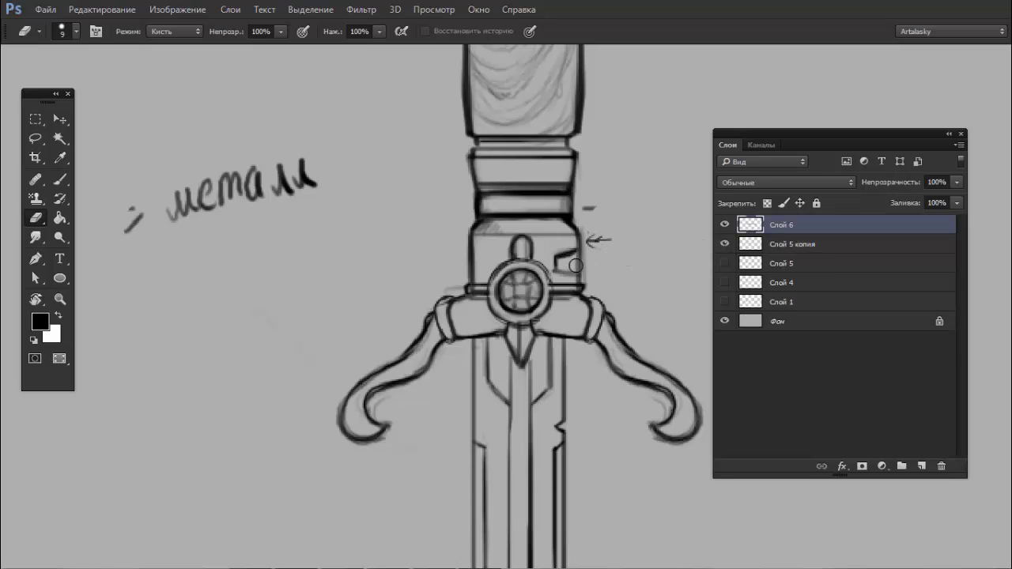
{"action": "left_click", "coordinate": [724, 228]}
{"action": "left_click", "coordinate": [725, 228]}
{"action": "key", "text": "Delete"}
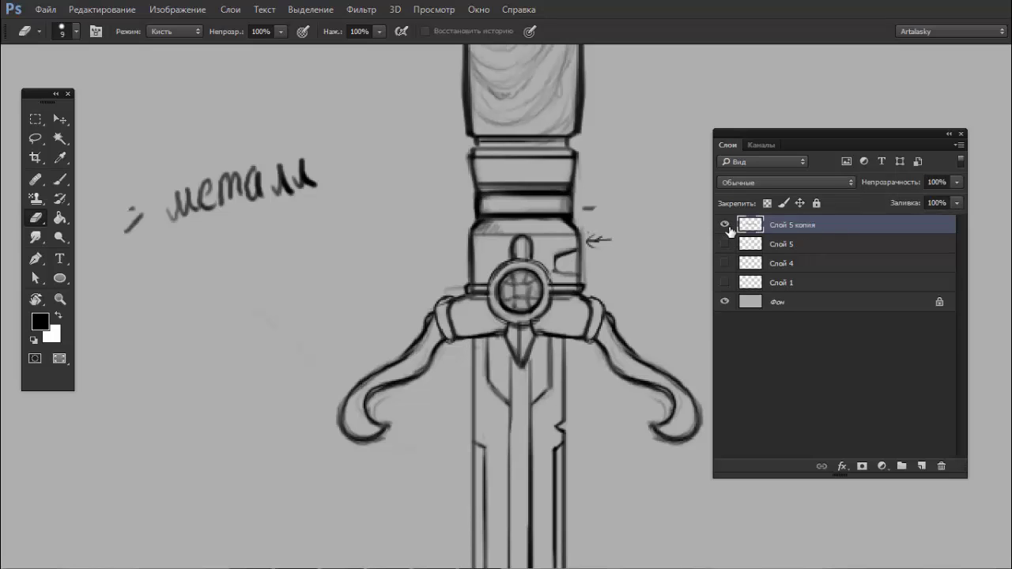
{"action": "left_click", "coordinate": [726, 227]}
{"action": "left_click", "coordinate": [725, 226]}
- Redraw the notch outlines on both sides of the block above the guard
{"action": "key", "text": "b"}
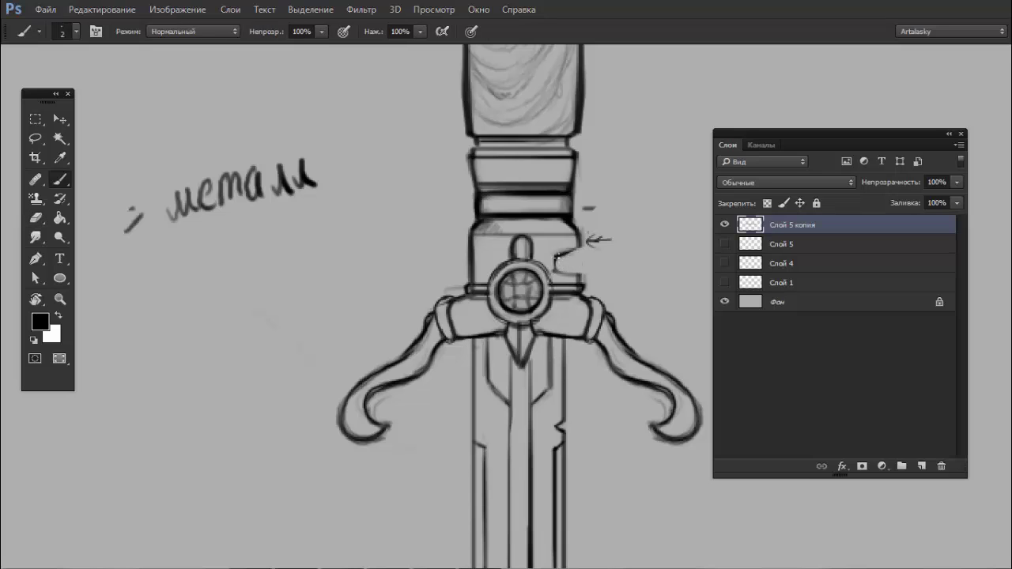
{"action": "left_click_drag", "start_coordinate": [579, 241], "coordinate": [575, 274]}
{"action": "key", "text": "ctrl+0"}
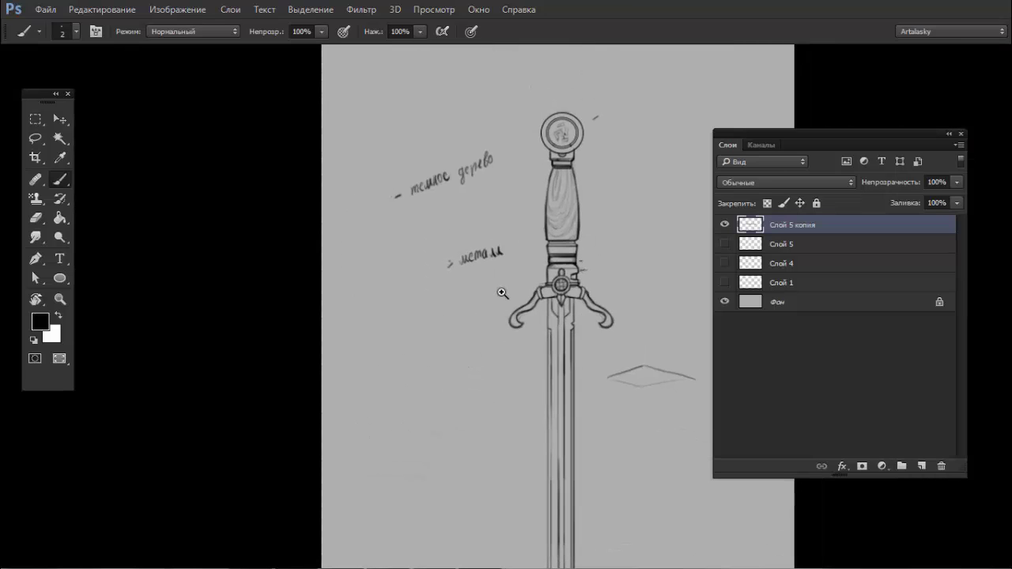
{"action": "left_click_drag", "start_coordinate": [576, 280], "coordinate": [599, 237]}
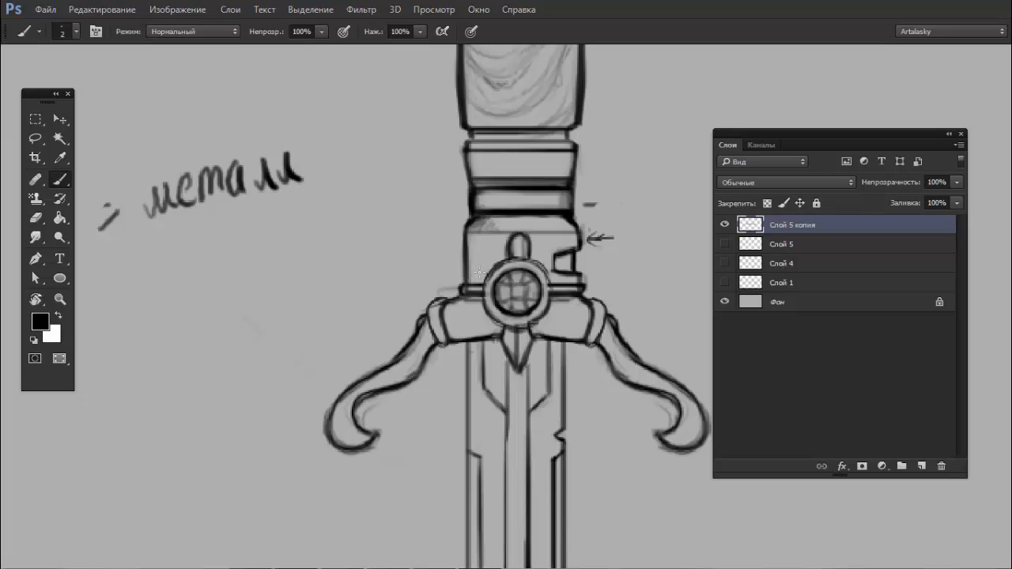
{"action": "mouse_move", "coordinate": [478, 272]}
{"action": "left_mouse_down"}
{"action": "mouse_move", "coordinate": [468, 279]}
{"action": "mouse_move", "coordinate": [466, 250]}
{"action": "left_mouse_up"}
{"action": "key", "text": "e"}
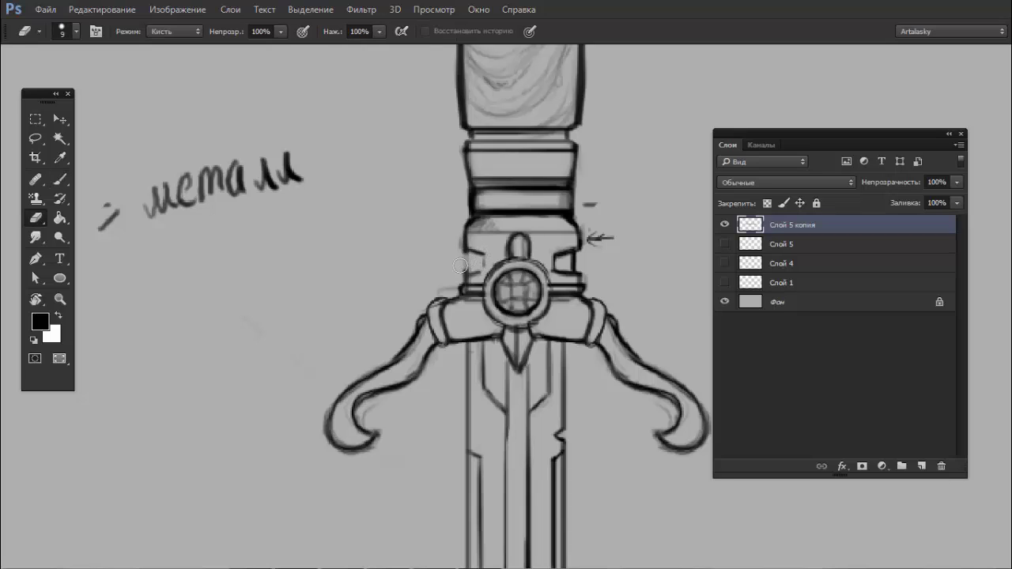
{"action": "key", "text": "b"}
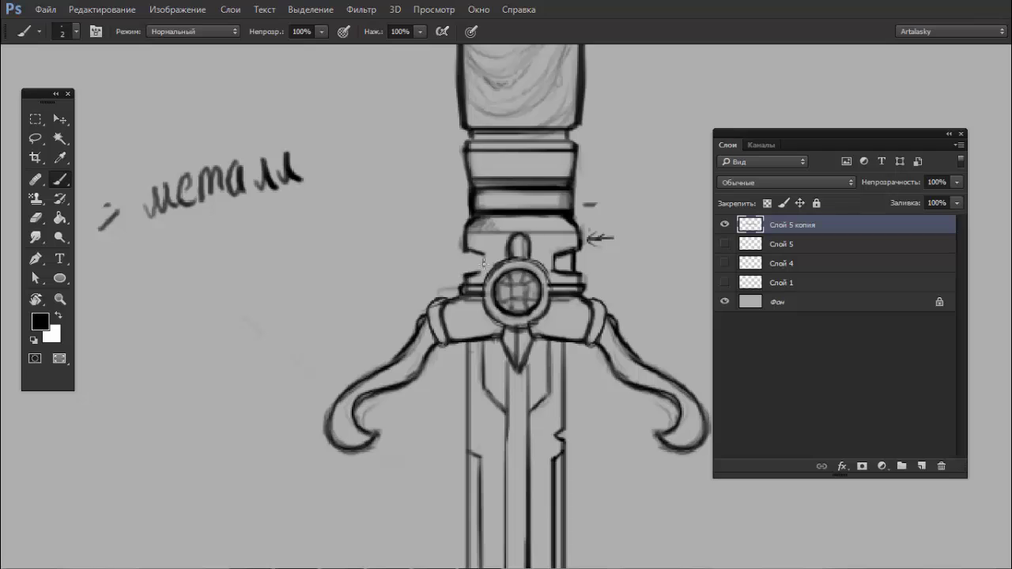
{"action": "left_click_drag", "start_coordinate": [487, 254], "coordinate": [484, 274]}
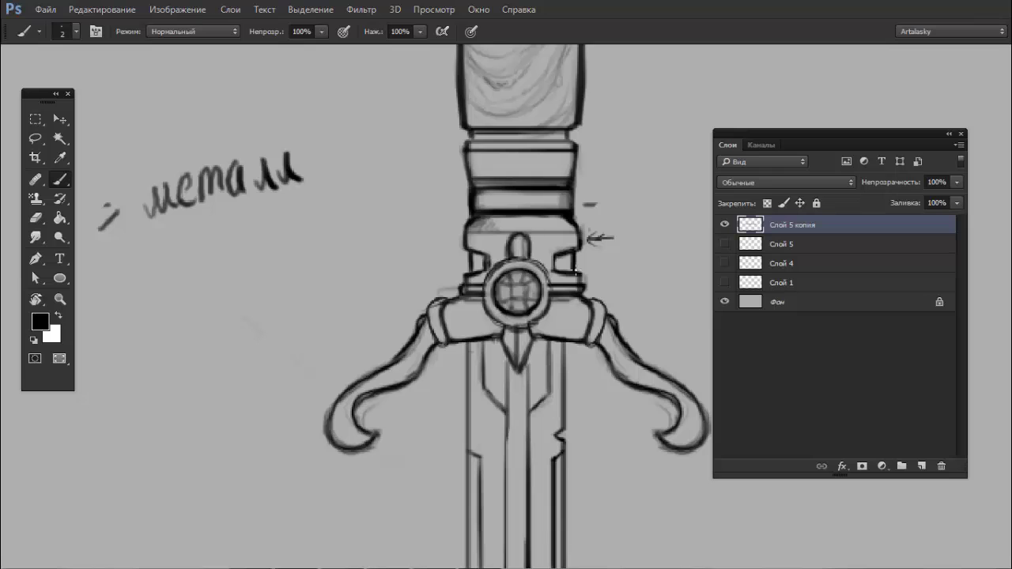
{"action": "left_click", "coordinate": [501, 274], "text": "alt"}
{"action": "left_click", "coordinate": [501, 274]}
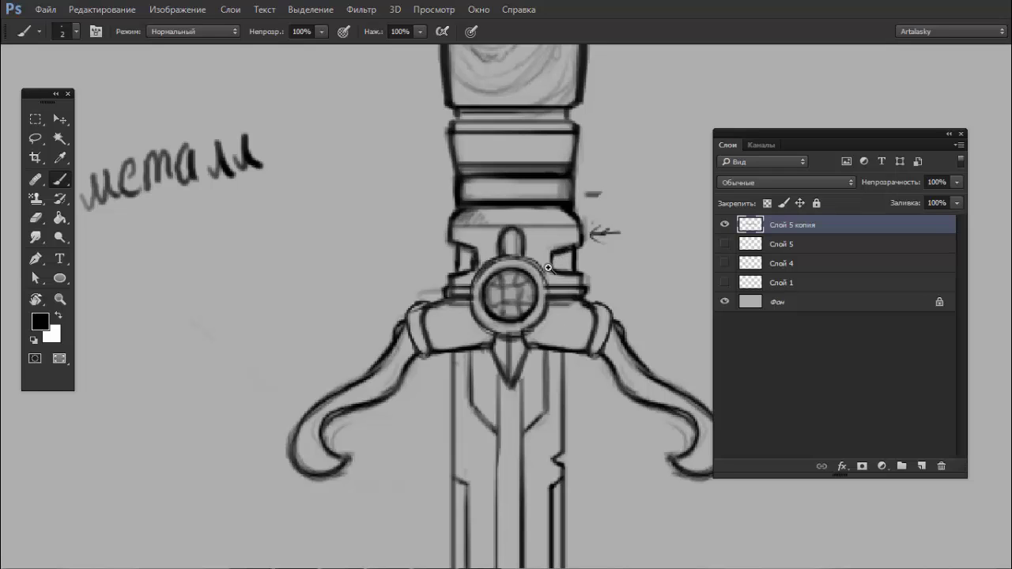
- Set the eraser to 54 px and erase the faint wedge sketch beside the blade
{"action": "scroll", "coordinate": [549, 270], "scroll_direction": "down", "scroll_amount": 5}
{"action": "left_click_drag", "start_coordinate": [510, 377], "coordinate": [517, 273]}
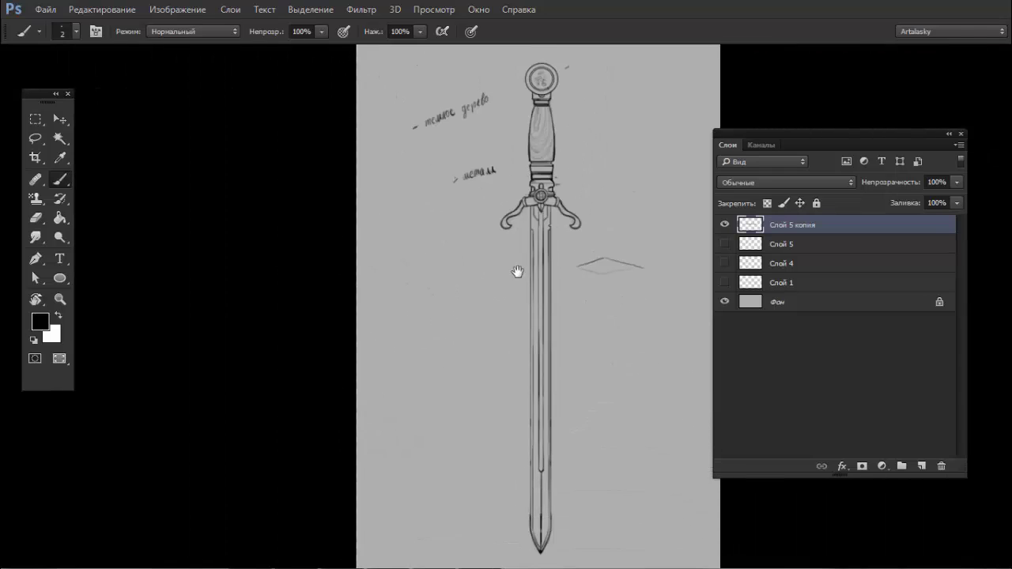
{"action": "key", "text": "e"}
{"action": "right_click", "coordinate": [604, 237]}
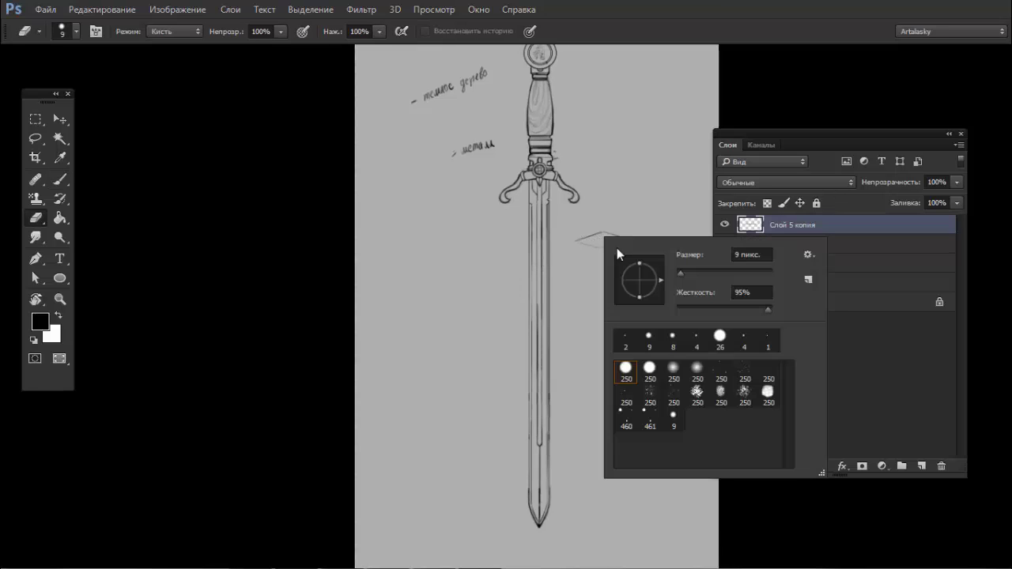
{"action": "left_click_drag", "start_coordinate": [696, 271], "coordinate": [699, 272]}
{"action": "key", "text": "Return"}
{"action": "left_click_drag", "start_coordinate": [580, 237], "coordinate": [645, 237]}
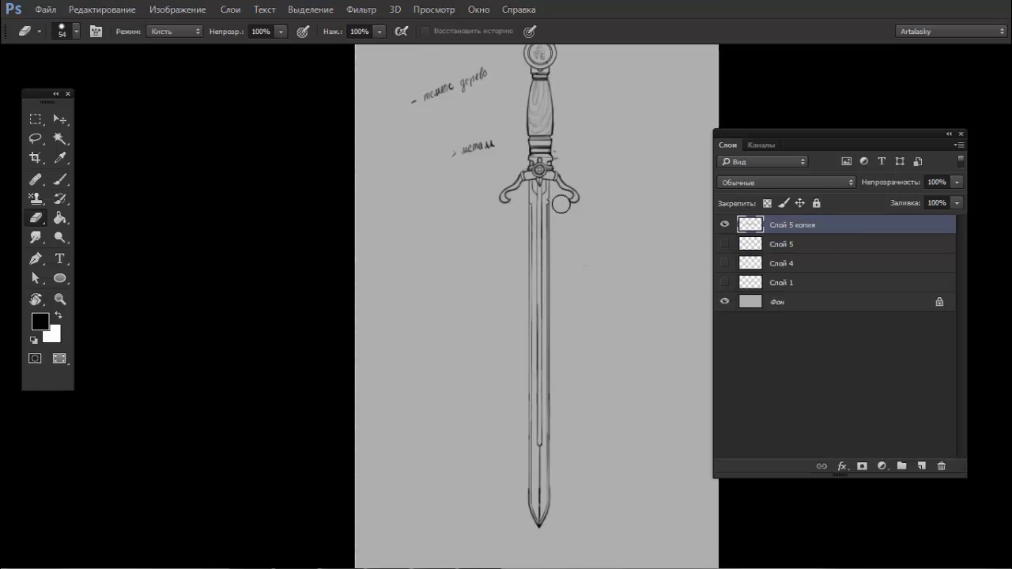
- Erase the 'темное дерево' note by the grip and undo a stray blade mark
{"action": "left_click_drag", "start_coordinate": [496, 168], "coordinate": [501, 202]}
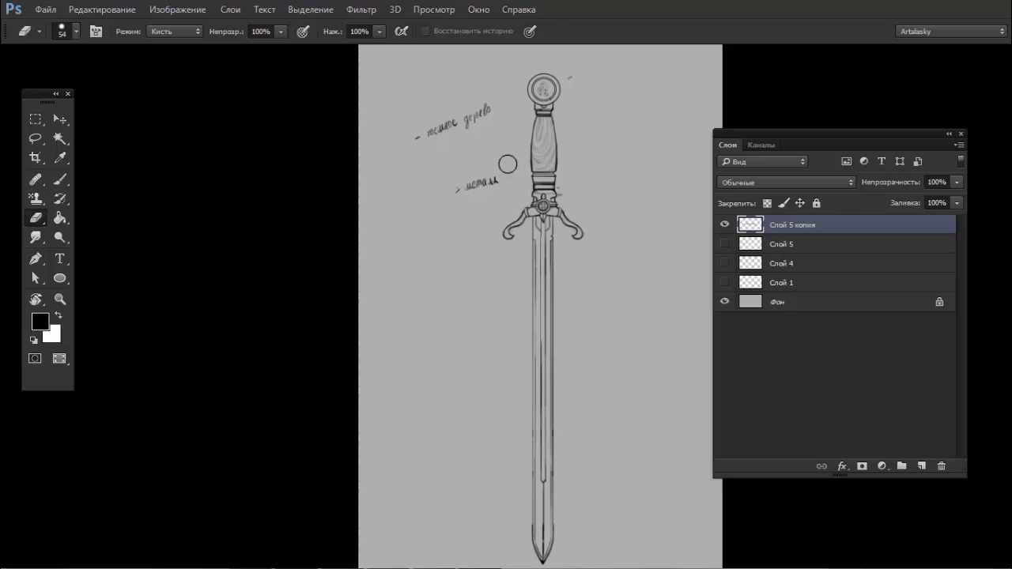
{"action": "left_click_drag", "start_coordinate": [499, 101], "coordinate": [430, 131]}
{"action": "key", "text": "b"}
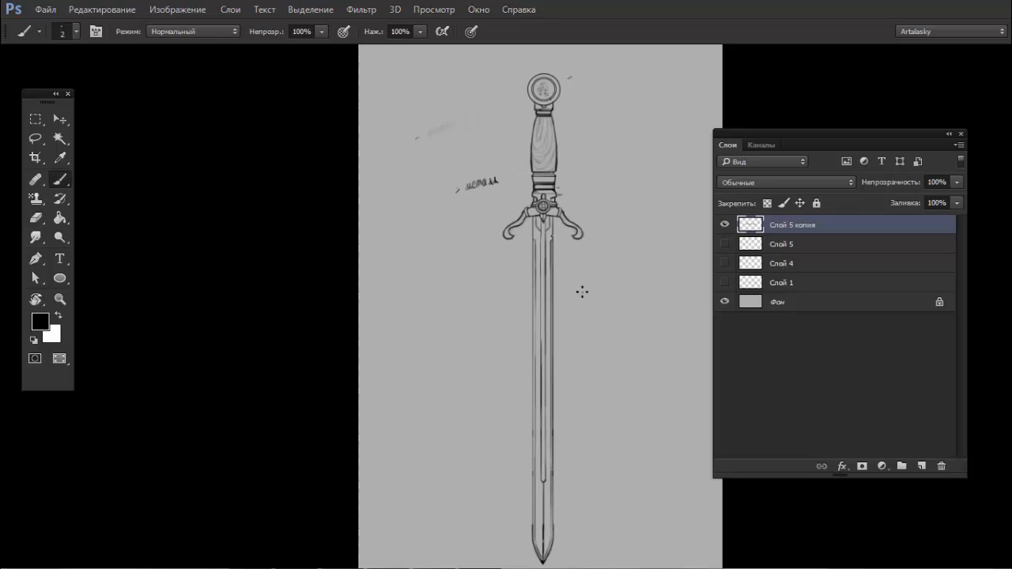
{"action": "left_click_drag", "start_coordinate": [541, 399], "coordinate": [528, 330]}
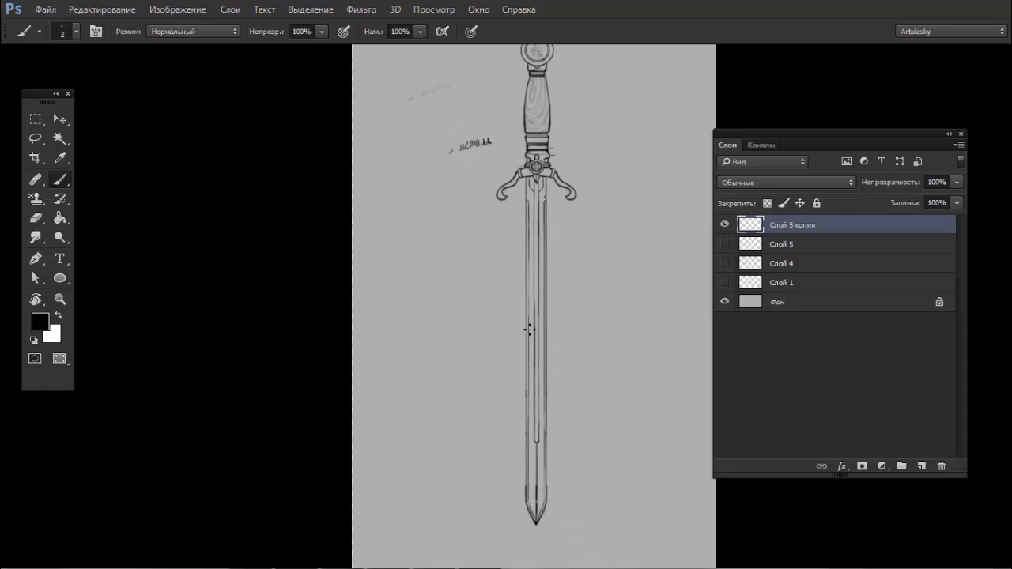
{"action": "key", "text": "ctrl+z"}
- Draw small notch teeth on the blade's right edge with a 2 px brush and touch up the guard
{"action": "scroll", "coordinate": [565, 202], "scroll_direction": "up", "scroll_amount": 5}
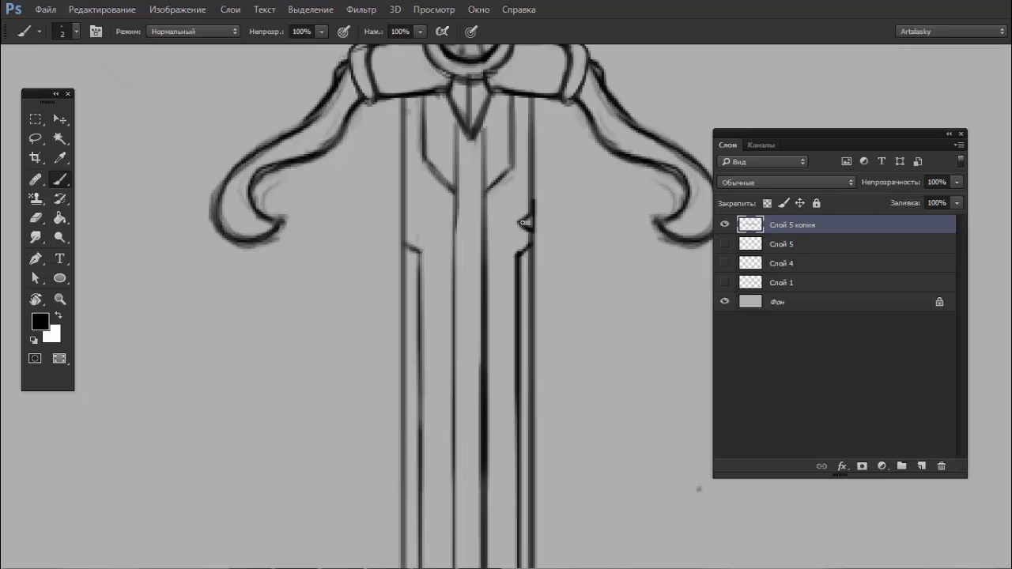
{"action": "key", "text": "e"}
{"action": "right_click", "coordinate": [523, 211]}
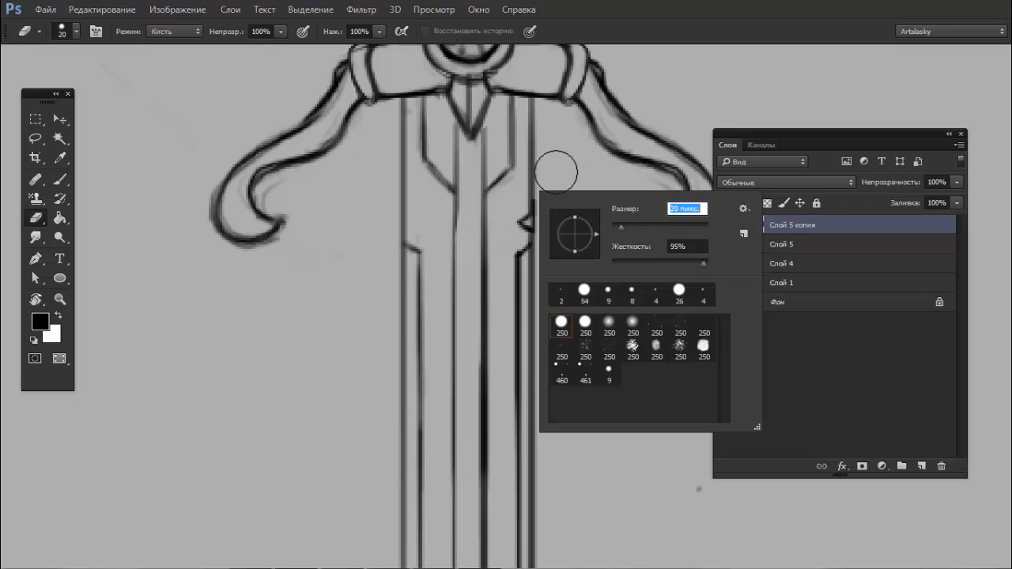
{"action": "key", "text": "b"}
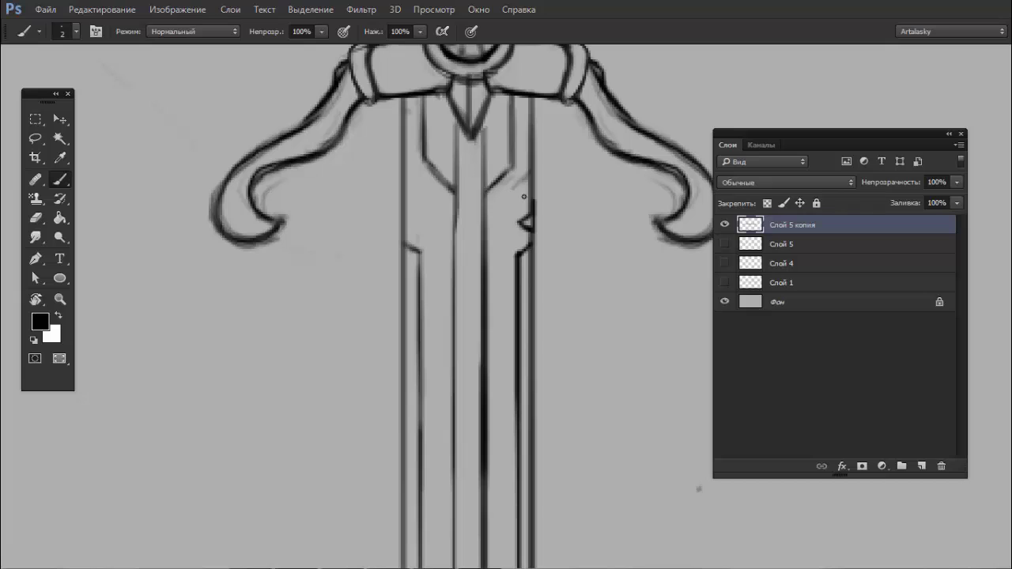
{"action": "mouse_move", "coordinate": [528, 195]}
{"action": "left_mouse_down"}
{"action": "mouse_move", "coordinate": [510, 192]}
{"action": "mouse_move", "coordinate": [532, 201]}
{"action": "left_mouse_up"}
{"action": "left_click_drag", "start_coordinate": [643, 228], "coordinate": [664, 202]}
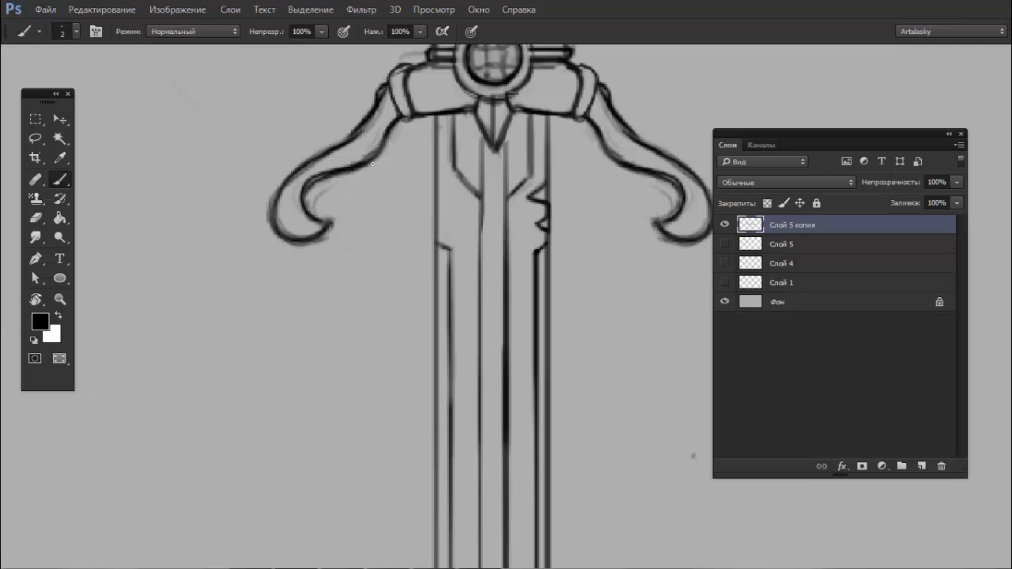
{"action": "mouse_move", "coordinate": [393, 124]}
{"action": "left_mouse_down"}
{"action": "mouse_move", "coordinate": [403, 131]}
{"action": "mouse_move", "coordinate": [425, 117]}
{"action": "mouse_move", "coordinate": [447, 144]}
{"action": "mouse_move", "coordinate": [409, 144]}
{"action": "mouse_move", "coordinate": [498, 168]}
{"action": "left_mouse_up"}
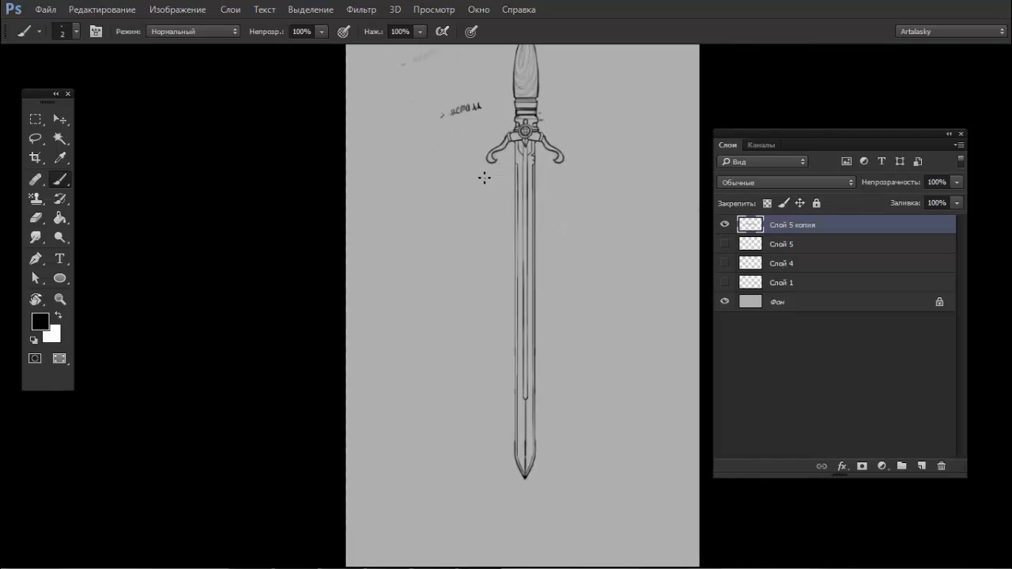